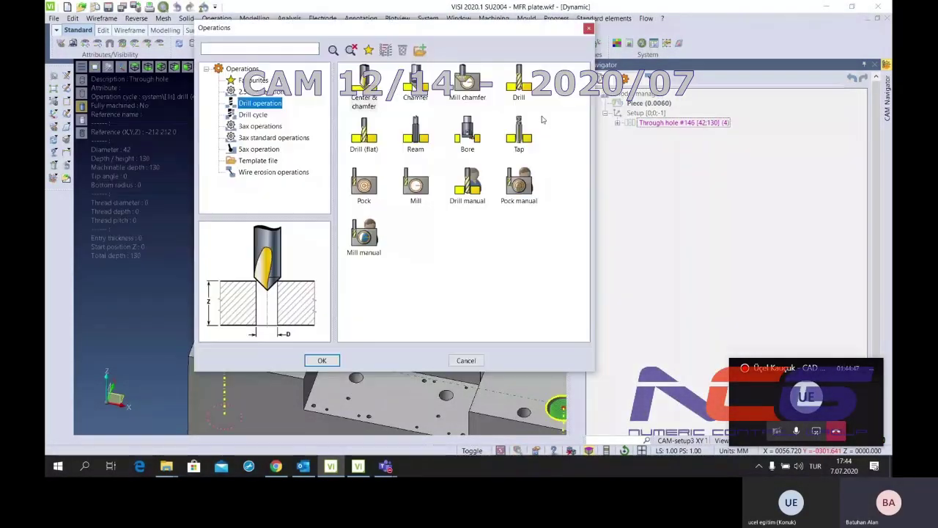
Apply the Center drill (1-23) drill cycle to the 42 mm through hole
left_click(257, 115)
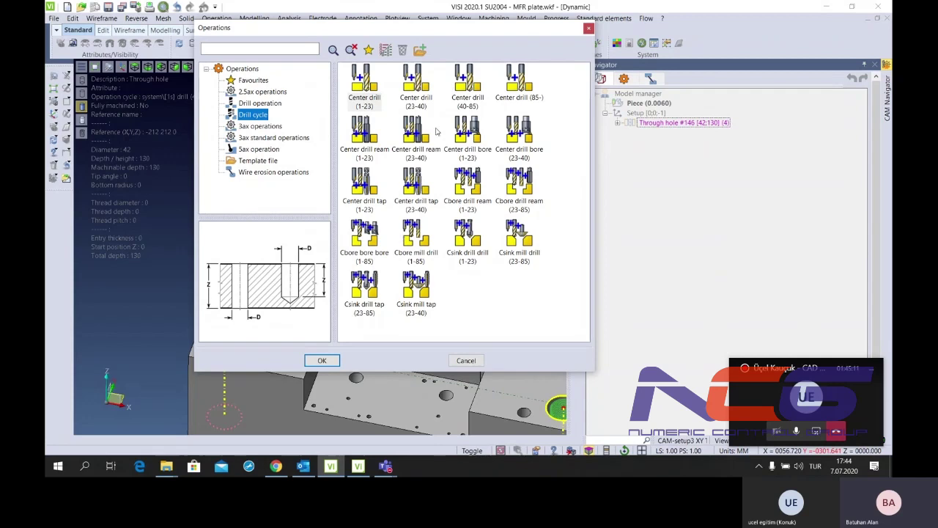
left_click(375, 94)
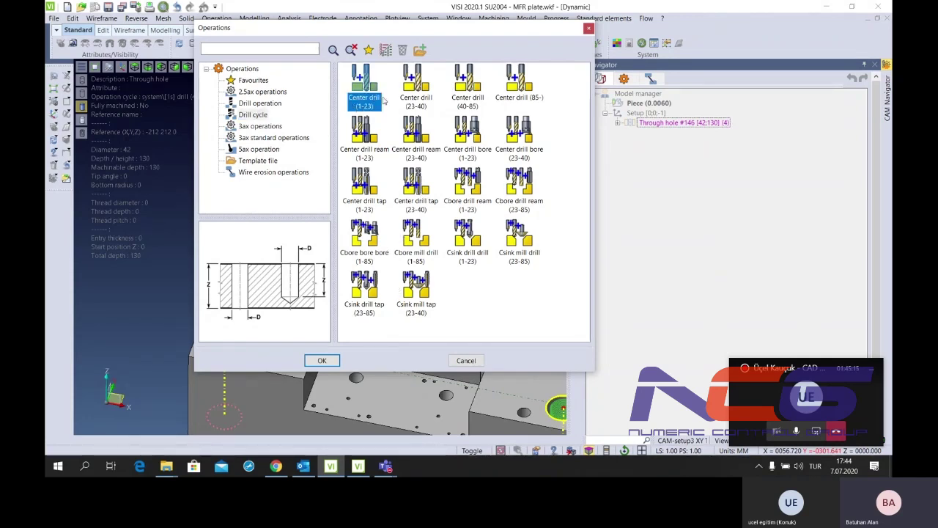
left_click(323, 361)
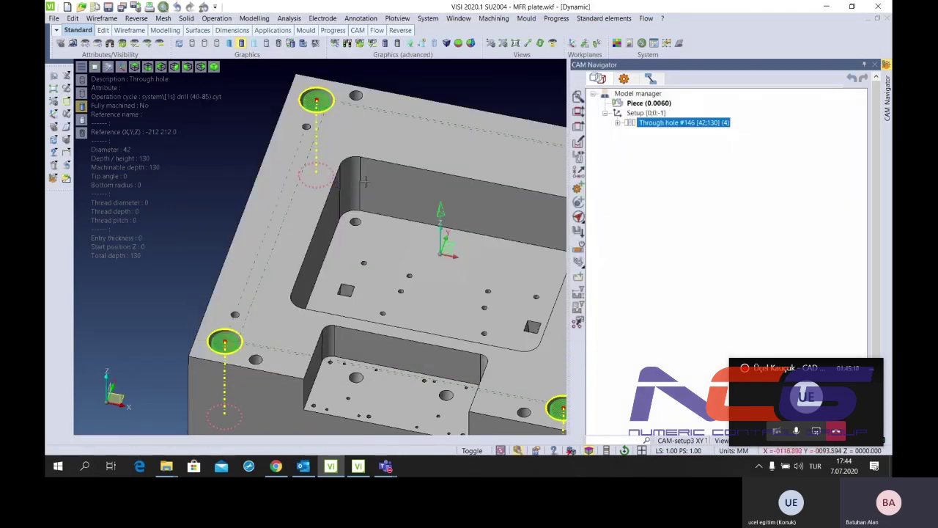
In the operations list, inspect the settings of the new 12 Spot drill D25 operation
left_click(624, 79)
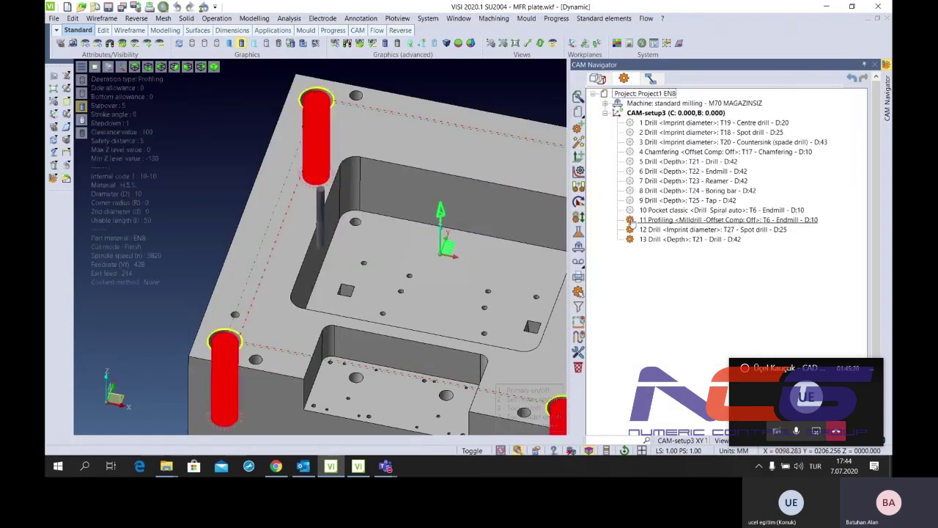
left_click(635, 230)
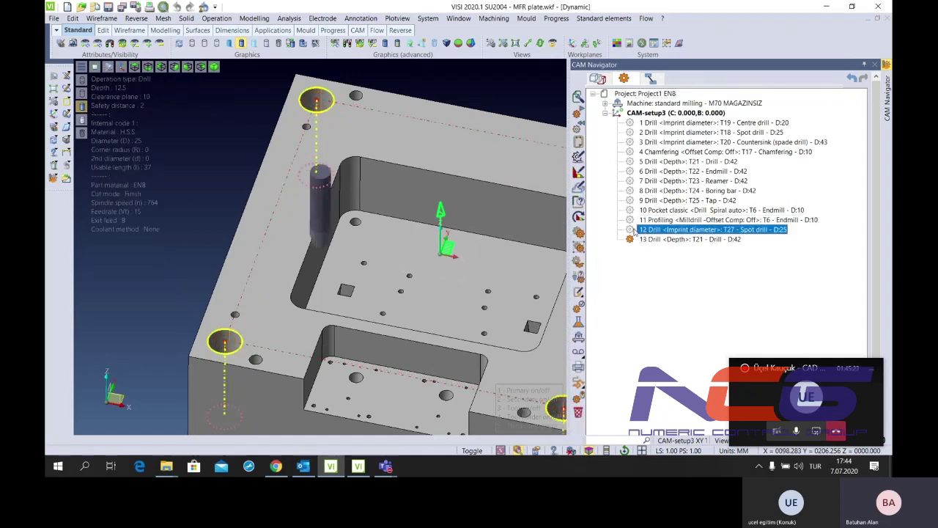
double_click(635, 230)
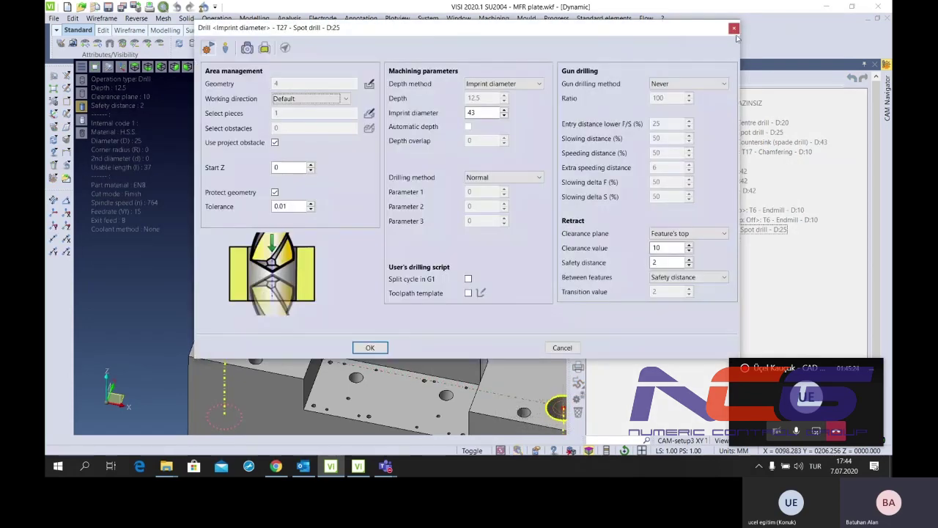
key("Escape")
left_click(689, 239)
scroll(396, 169, "down", 3)
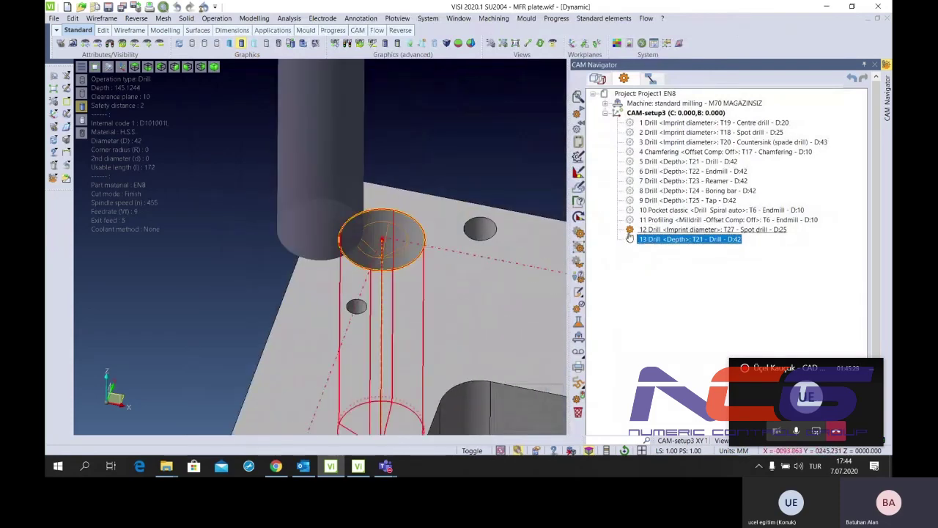
left_click(635, 229)
Inspect the 13 Drill D42 operation's settings without changes and bring up its actions
left_click(689, 239)
left_click(689, 242)
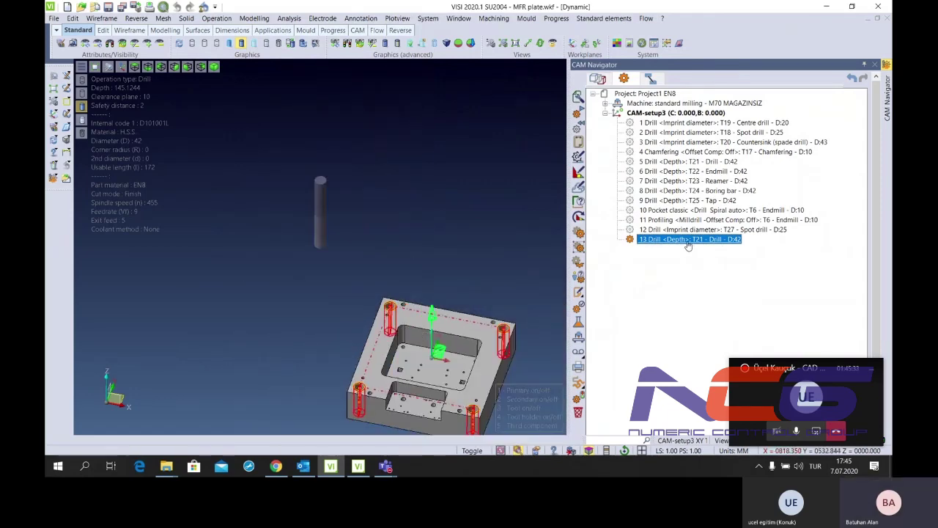
double_click(689, 242)
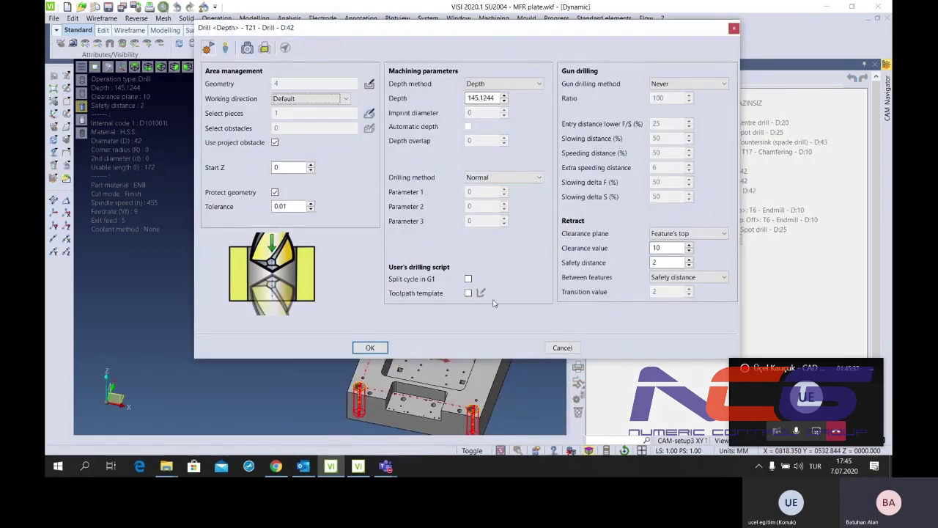
left_click(563, 348)
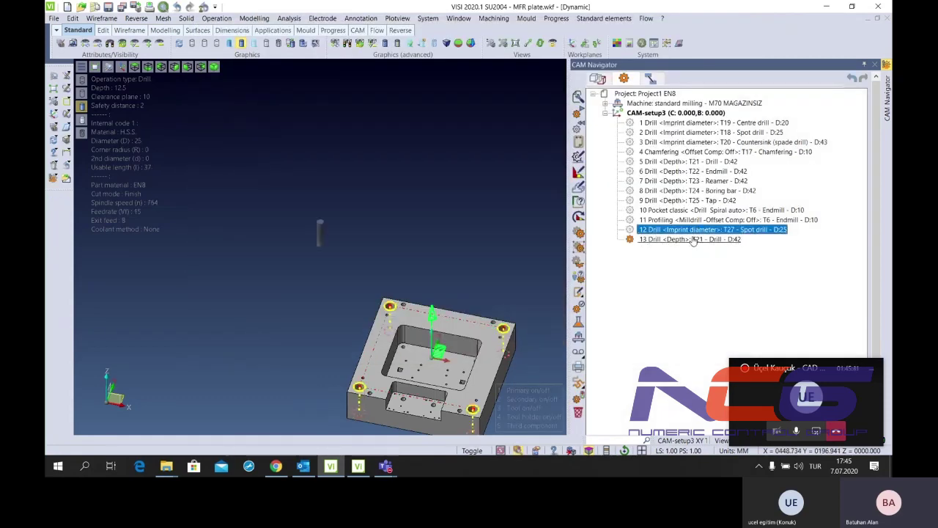
left_click(693, 239)
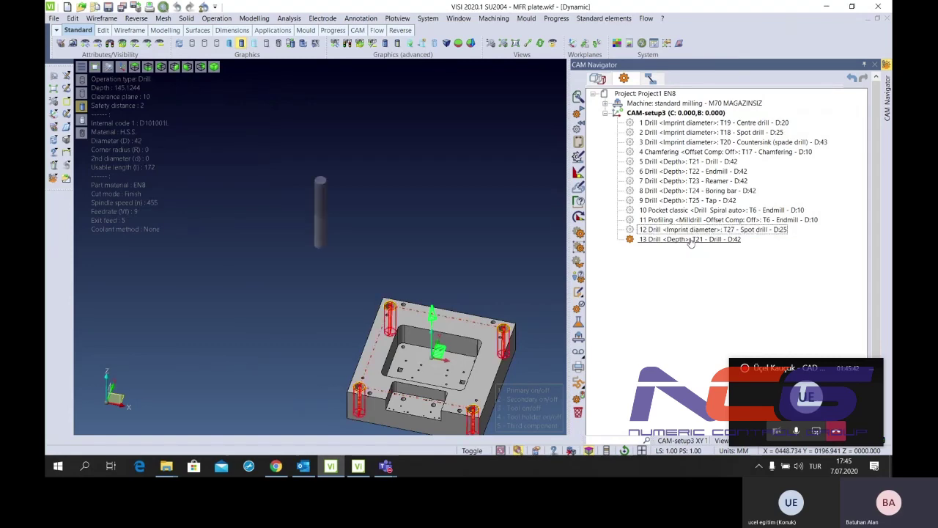
right_click(691, 242)
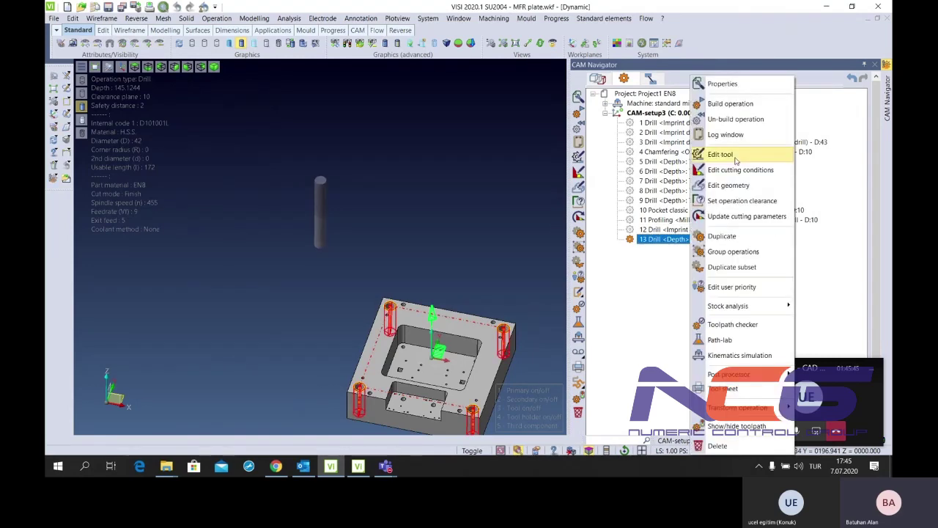
Delete operations 12 Spot drill D25 and 13 Drill D42, then return to the Through hole feature
left_click(735, 156)
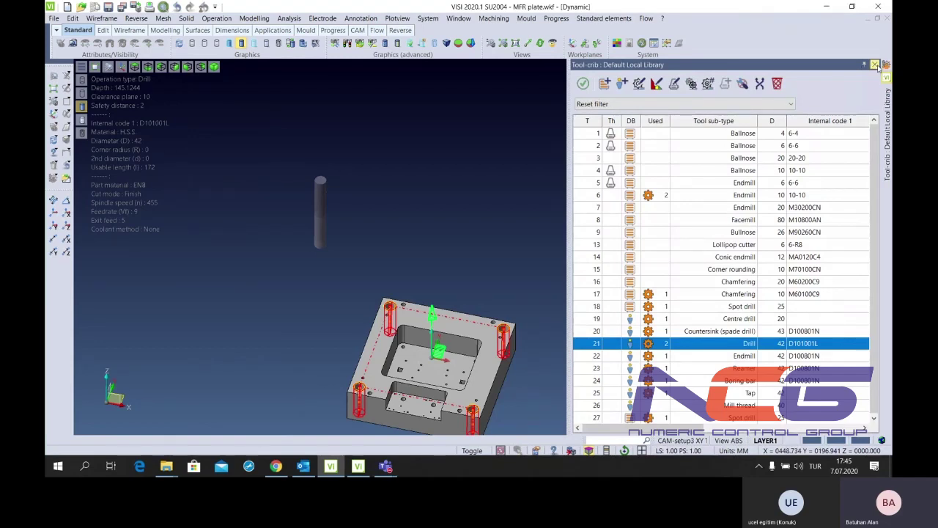
left_click(875, 65)
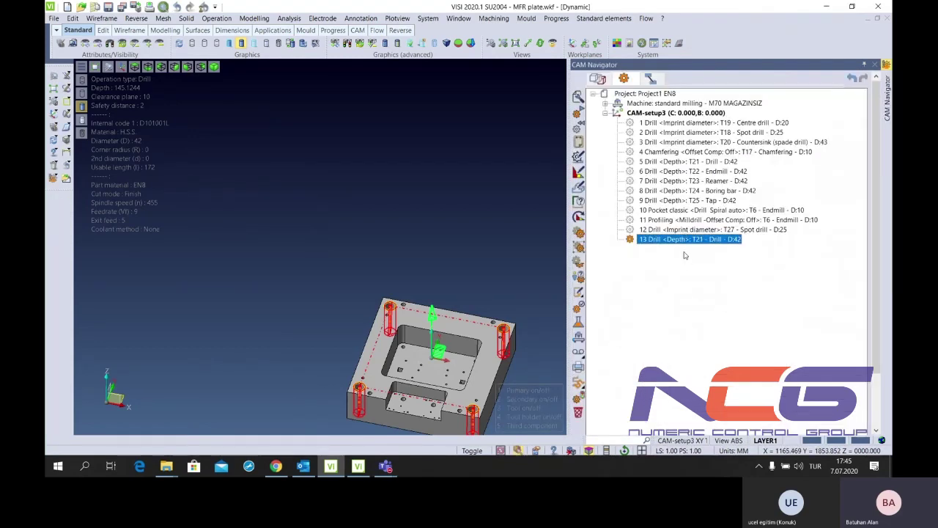
left_click(669, 231, "ctrl")
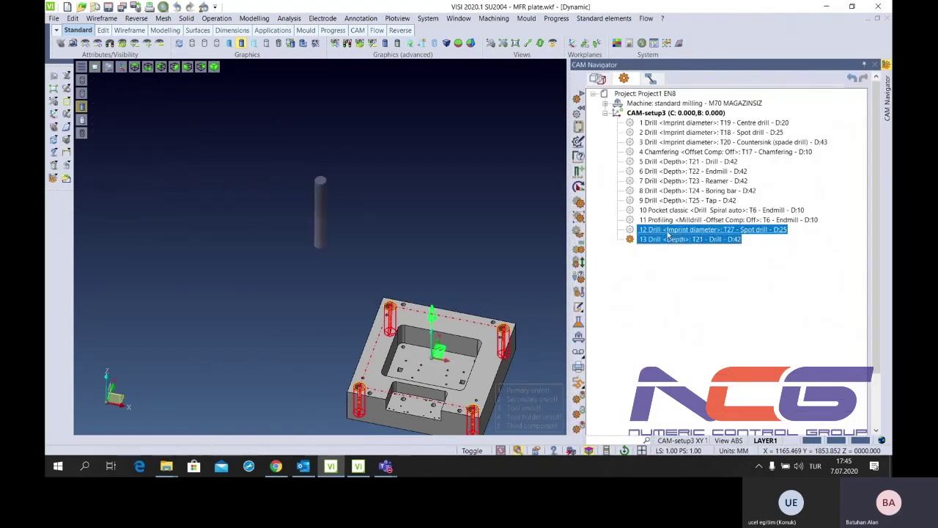
right_click(669, 233)
left_click(660, 443)
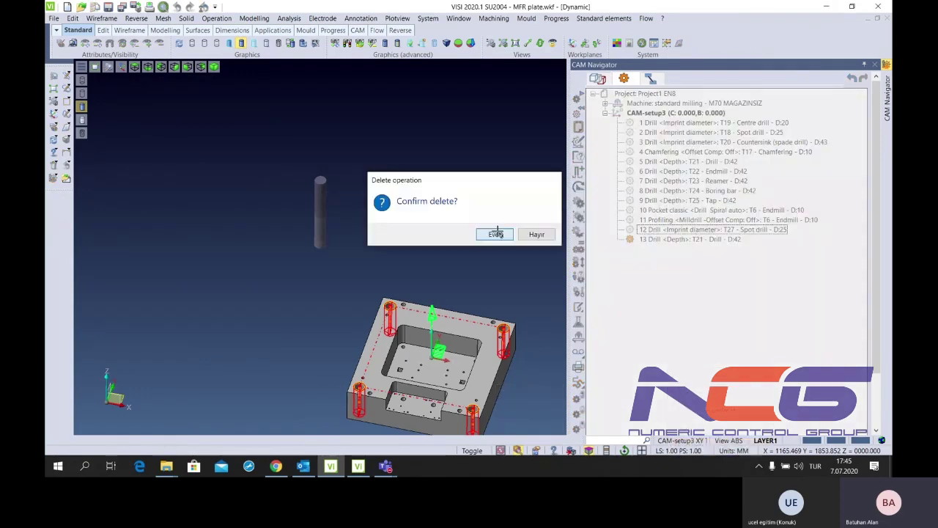
left_click(497, 234)
left_click(598, 78)
right_click(667, 123)
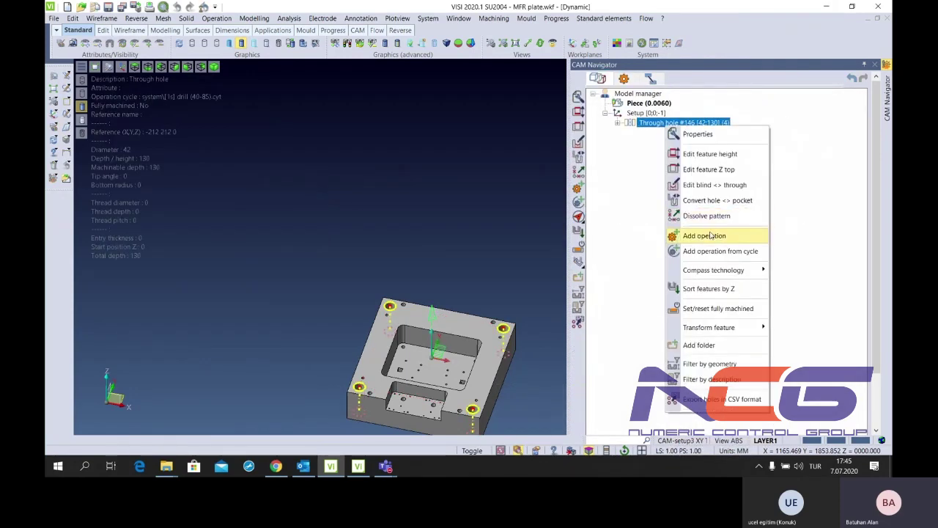
Add the Center drill ream (1-23) cycle to the through hole
left_click(704, 235)
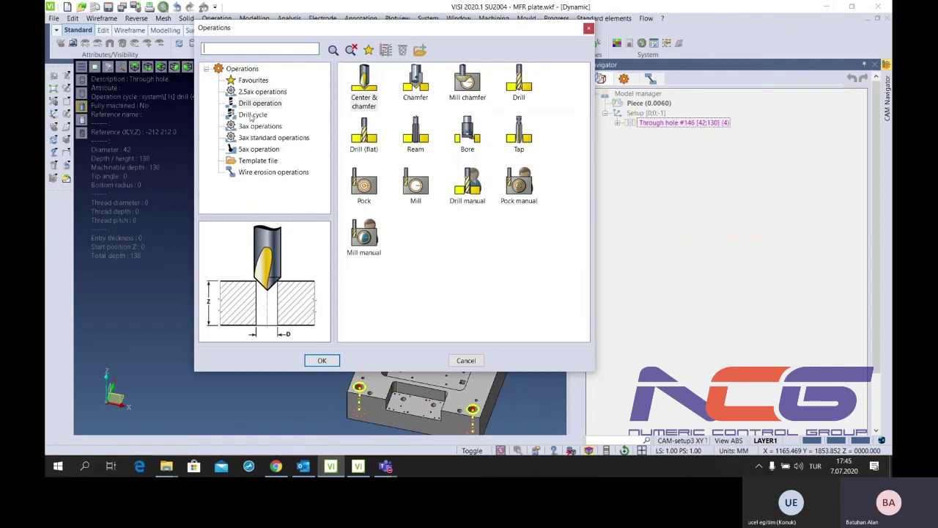
left_click(253, 114)
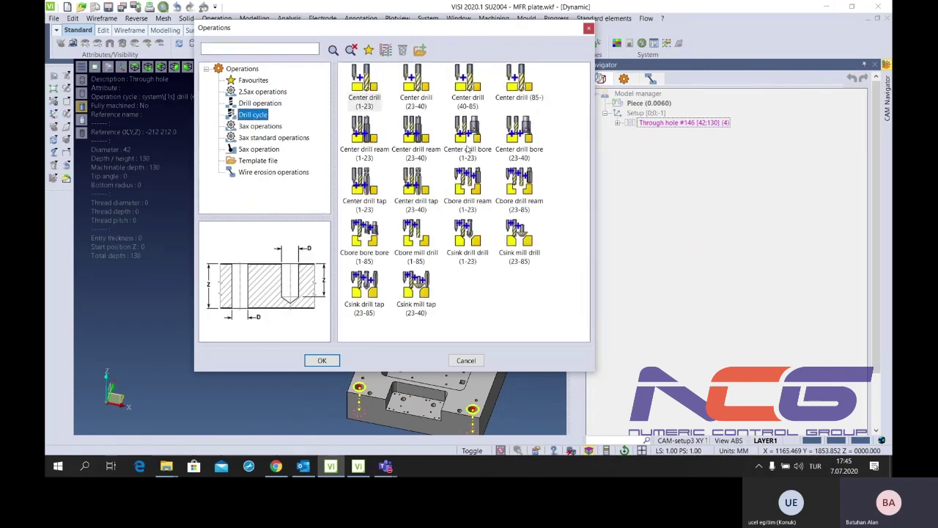
left_click(467, 149)
left_click(429, 140)
left_click(368, 150)
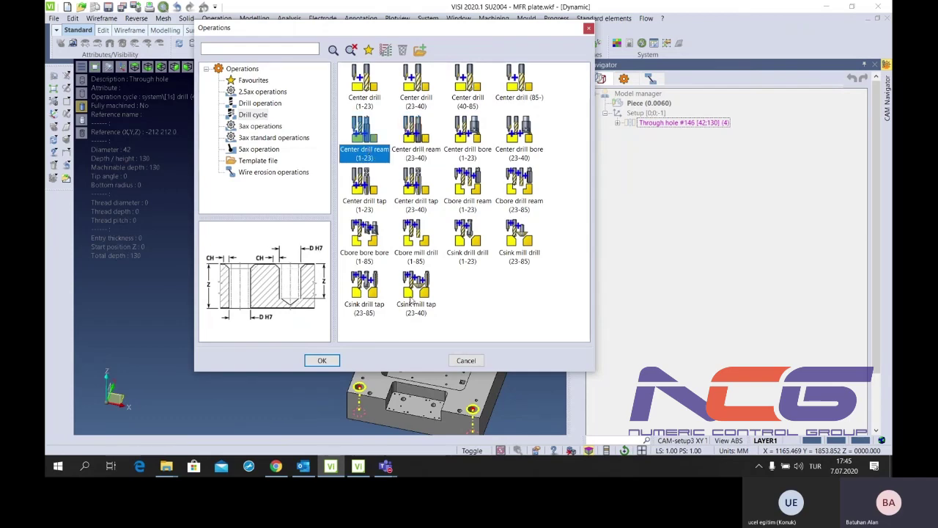
left_click(322, 359)
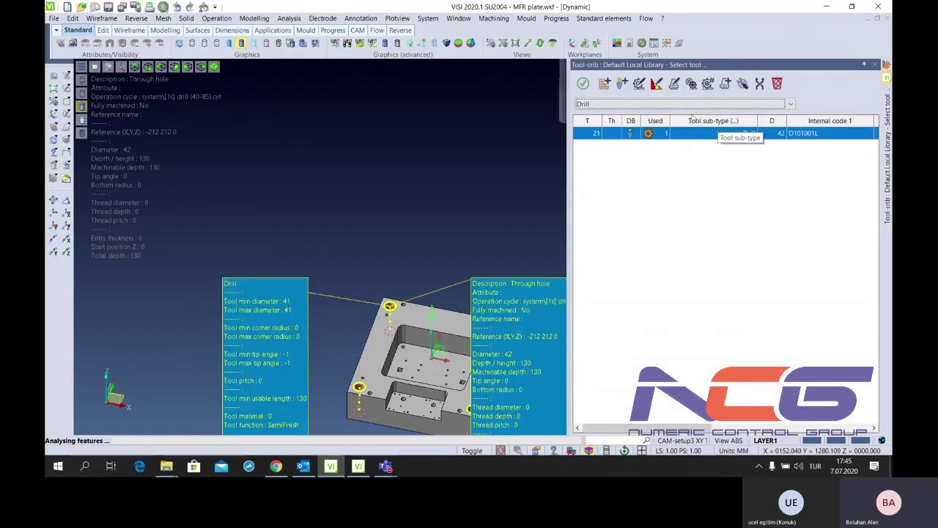
Create a new 41 mm Ream tool with entry angle 0 and save it
left_click(632, 86)
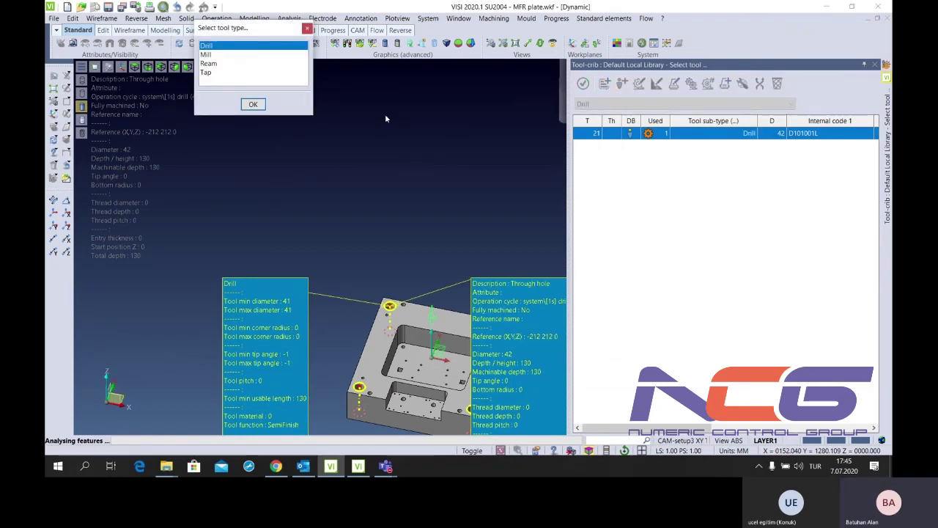
left_click(233, 64)
left_click(253, 105)
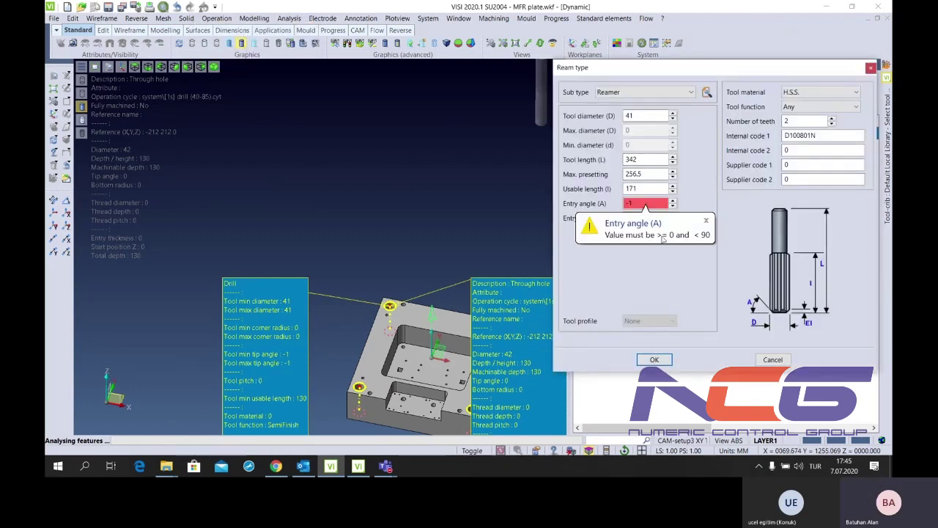
type("0")
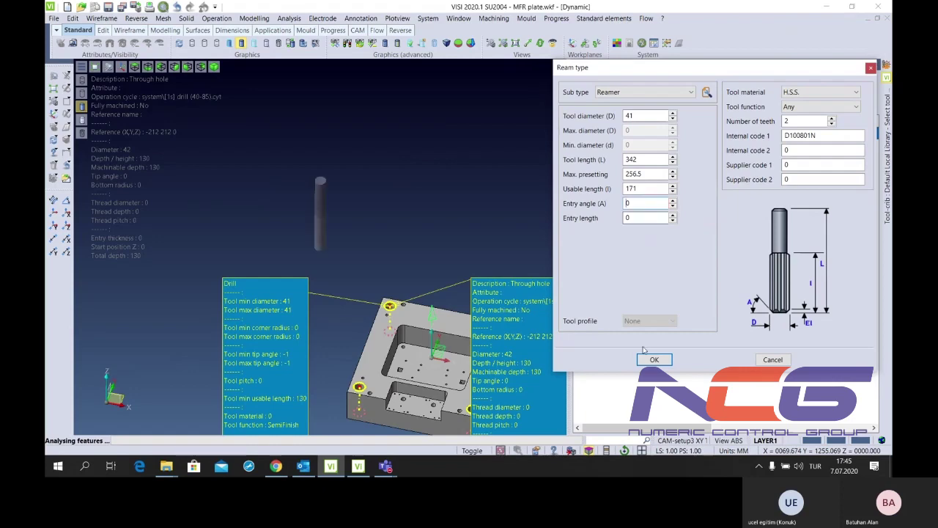
left_click(654, 360)
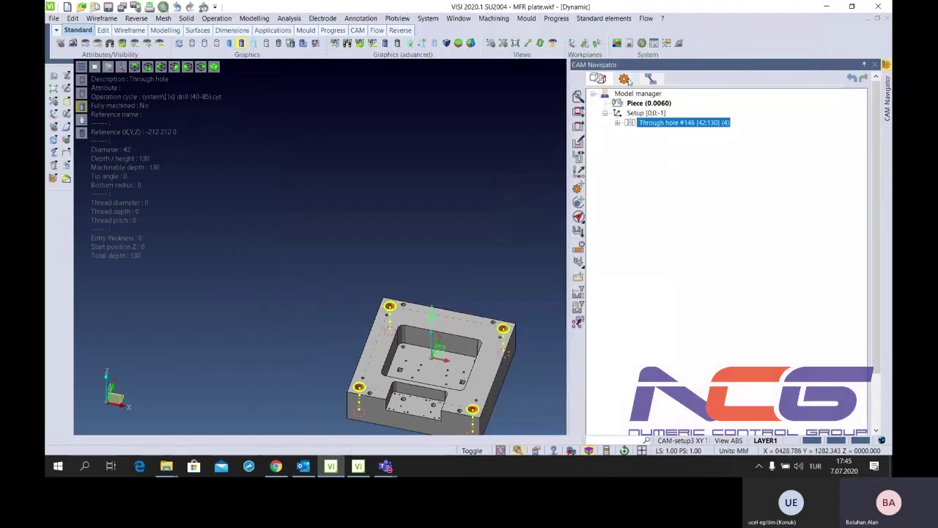
Inspect the new Reamer D41 and Reamer D42 operations in the operations list
left_click(625, 78)
left_click(663, 249)
left_click(665, 239)
left_click(665, 231)
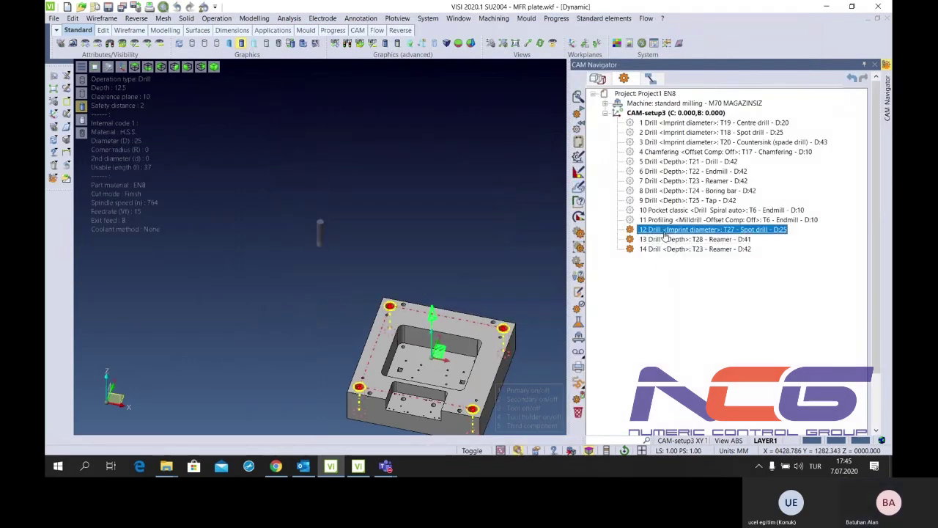
left_click(670, 240)
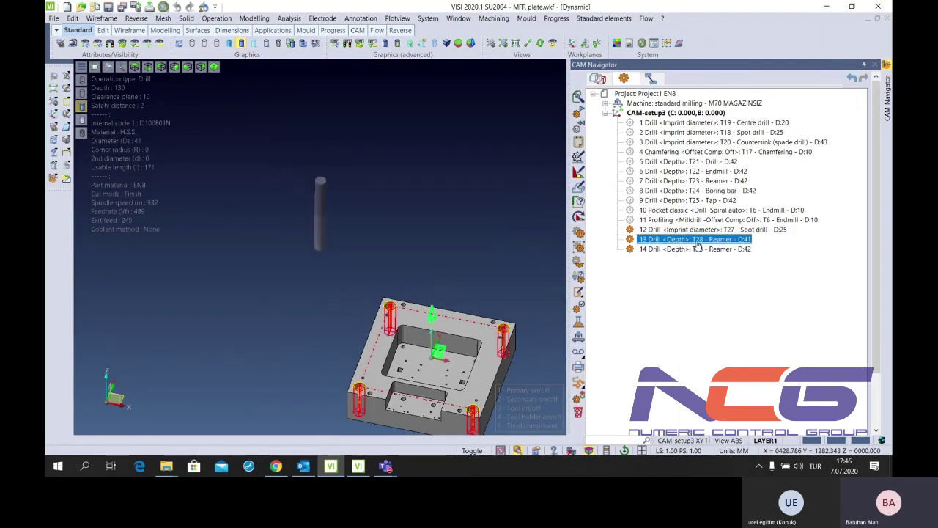
right_click(698, 246)
key("Escape")
scroll(457, 277, "down", 2)
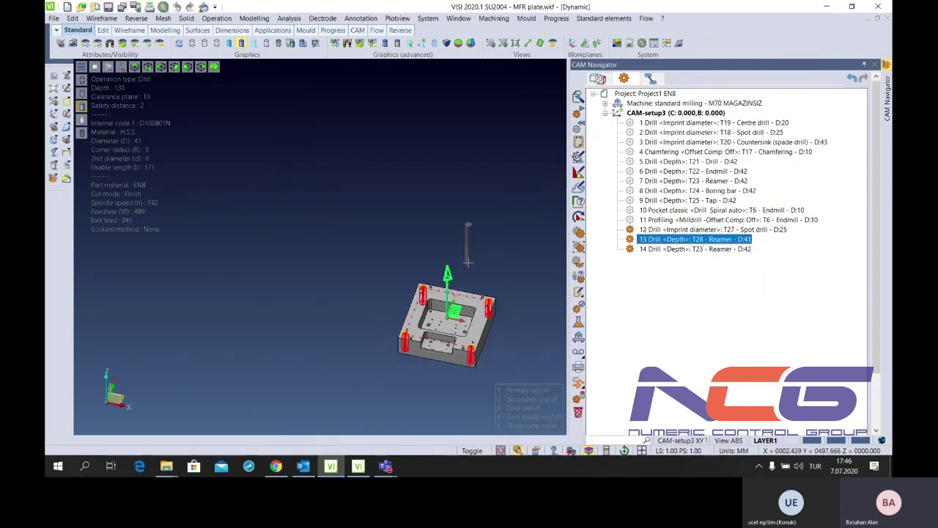
scroll(458, 277, "up", 4)
scroll(400, 306, "up", 4)
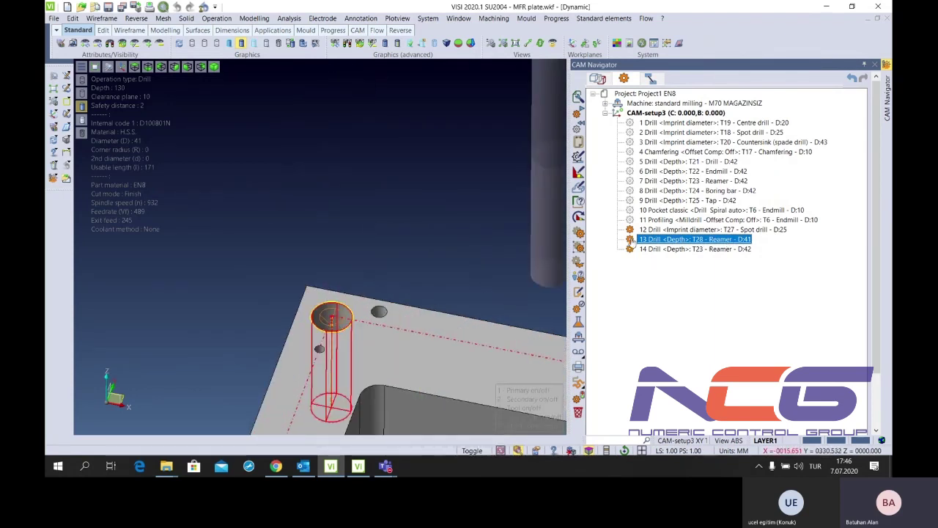
Preview operations 12 Spot drill D25, 13 Reamer D41 and 14 Reamer D42 on the hole
left_click(630, 241)
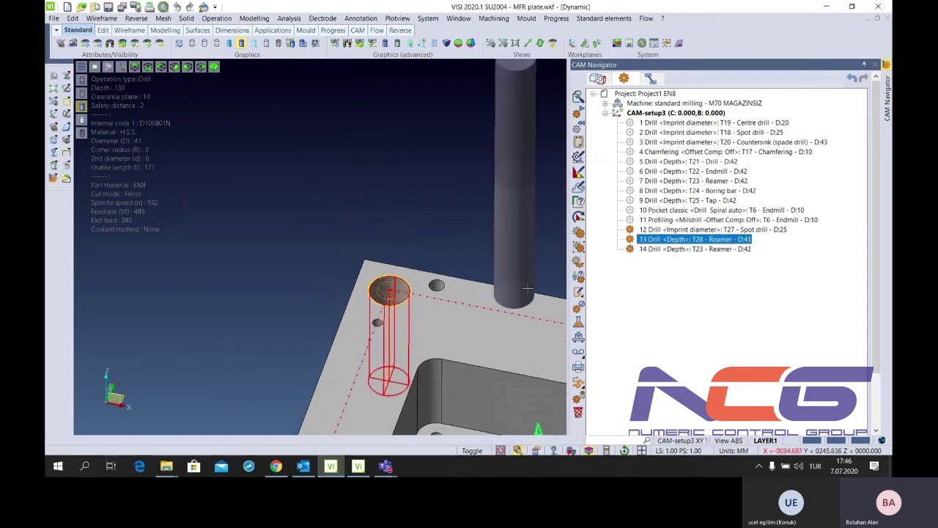
left_click(681, 231)
left_click(681, 239)
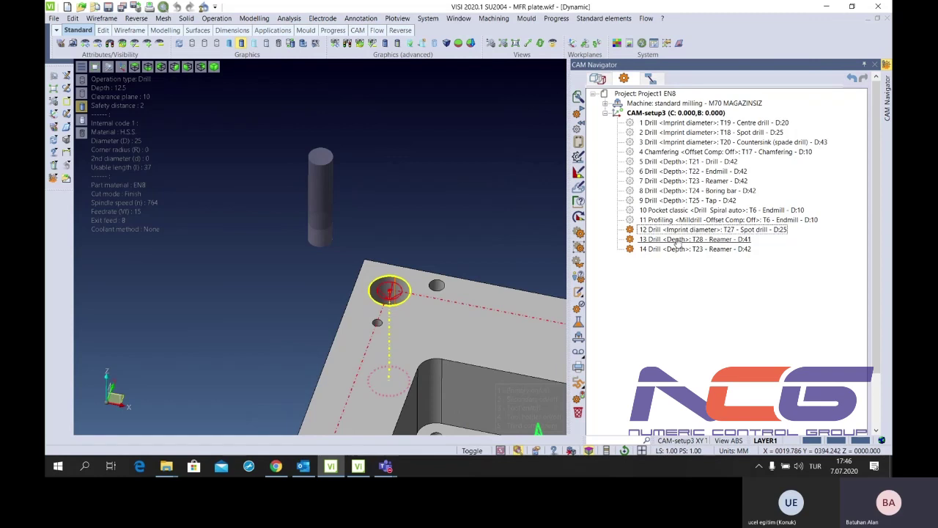
left_click(673, 249)
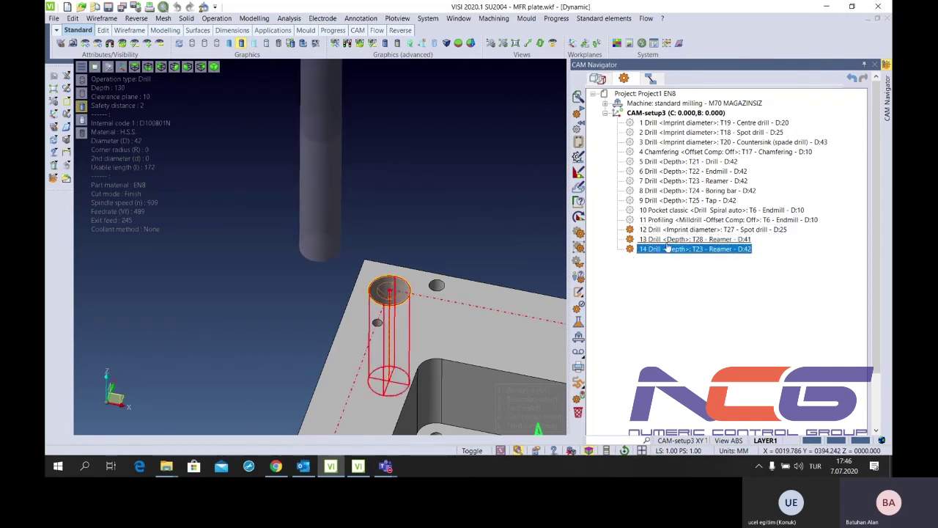
left_click(632, 230)
Start adding an operation to Through hole #146 from the feature tree
left_click(598, 78)
right_click(663, 123)
left_click(695, 233)
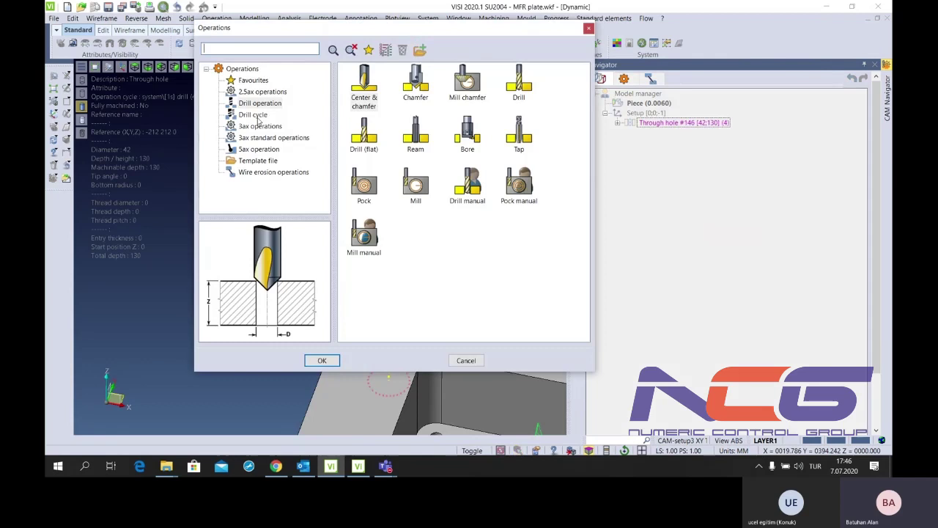
left_click(253, 115)
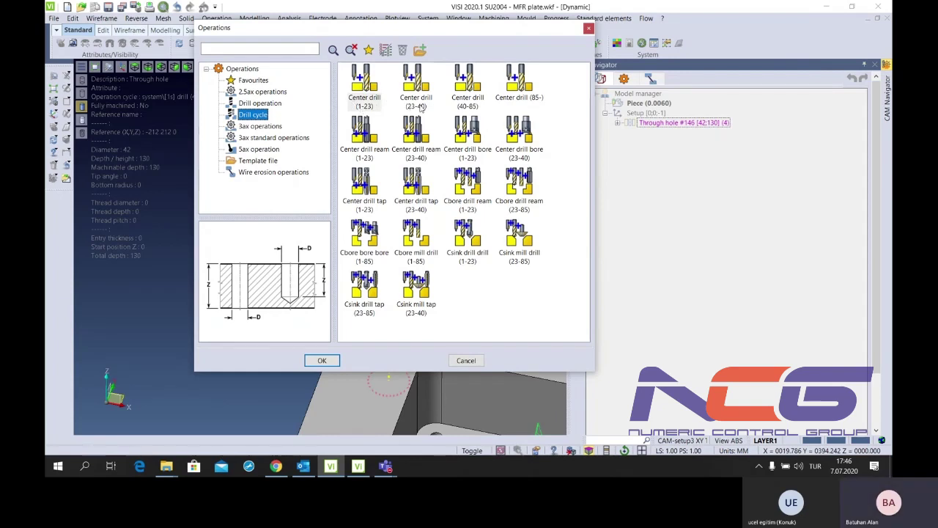
left_click(366, 102)
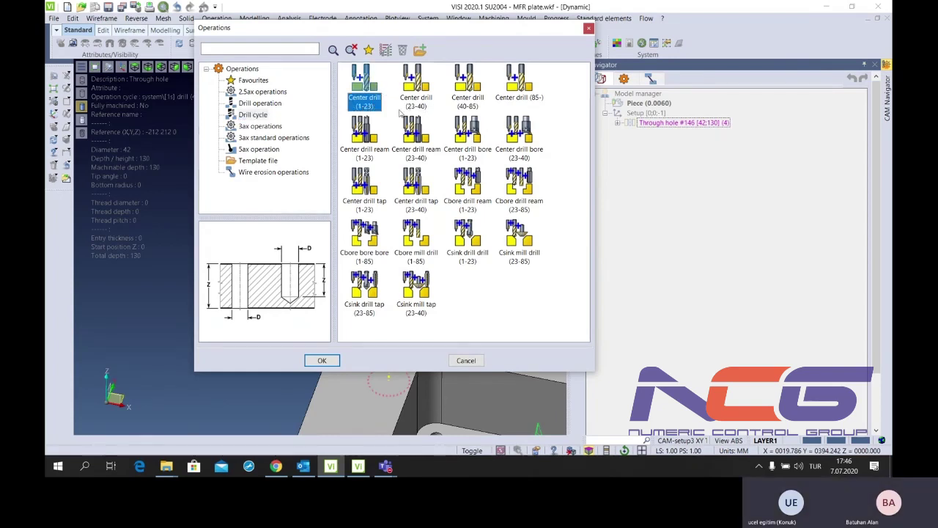
left_click(409, 106)
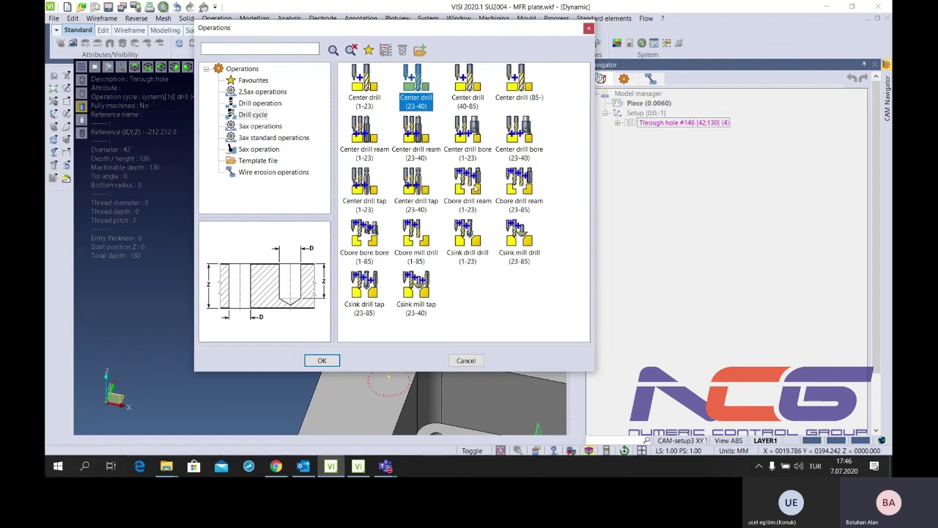
left_click(473, 151)
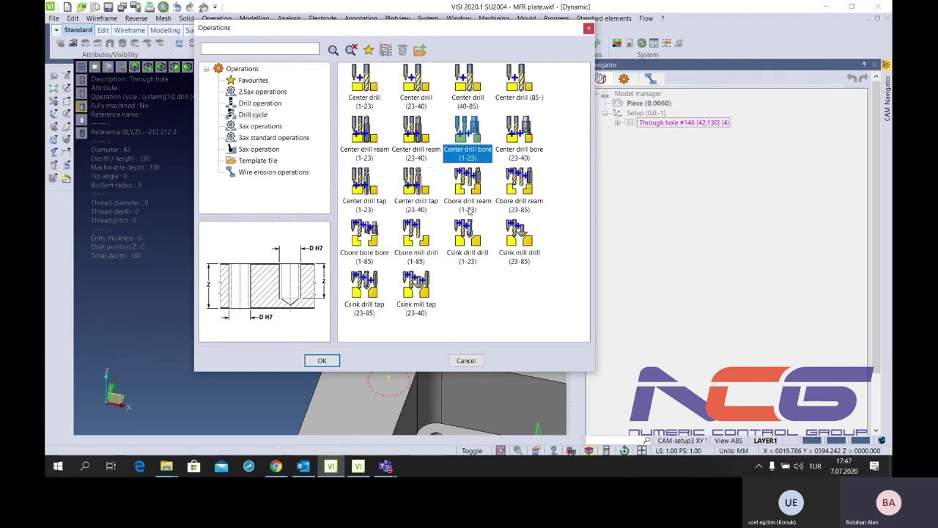
left_click(268, 92)
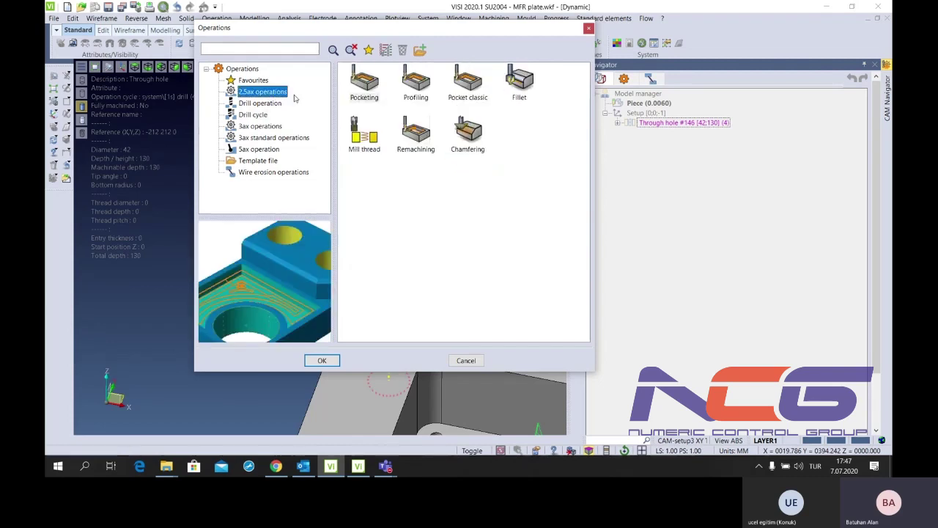
left_click(465, 360)
In top view, pick the central recess's top face for a manual feature
left_click(466, 361)
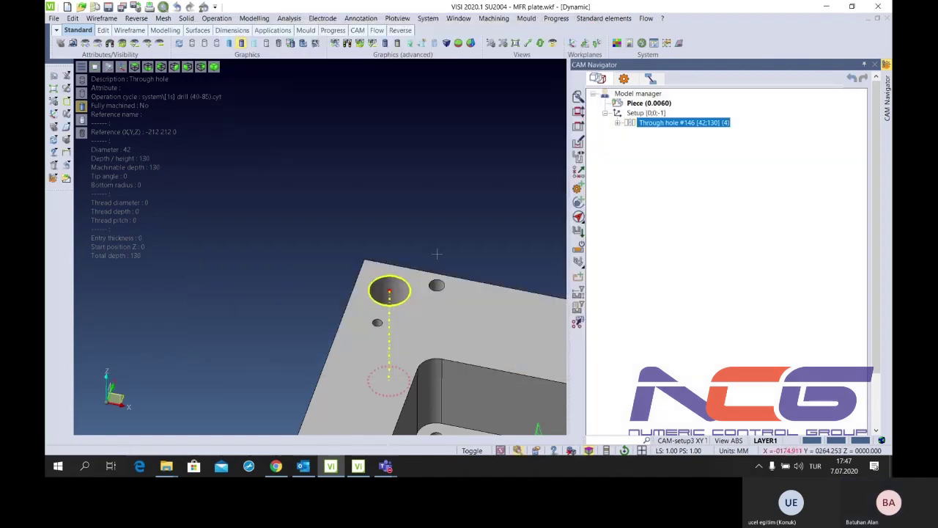
scroll(402, 272, "down", 3)
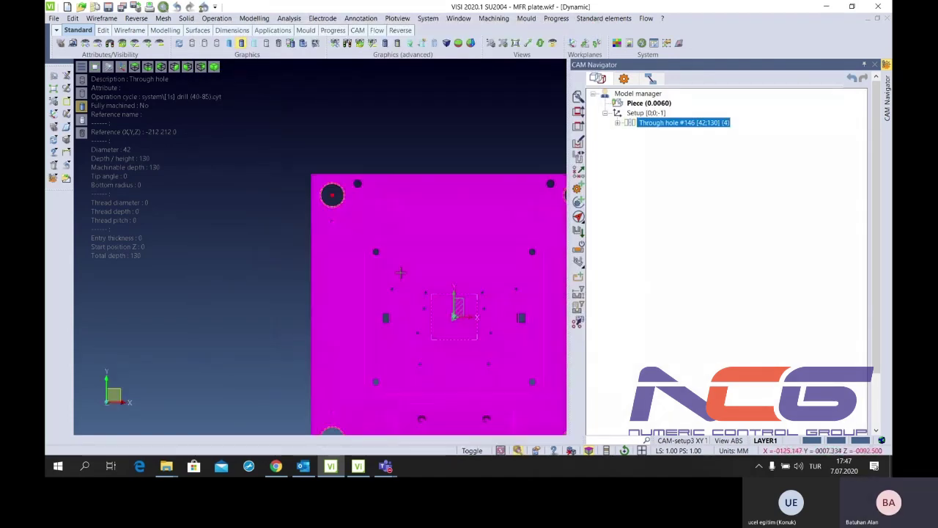
key("ctrl+t")
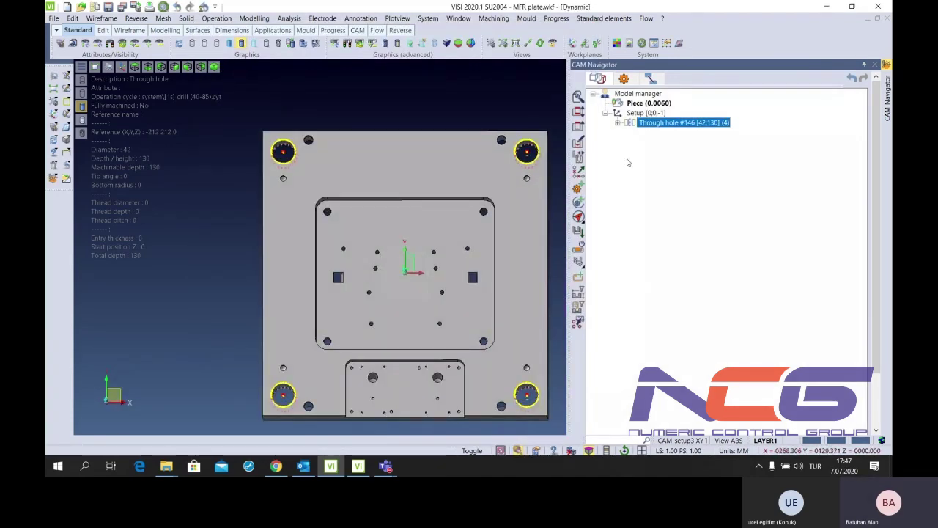
right_click(638, 95)
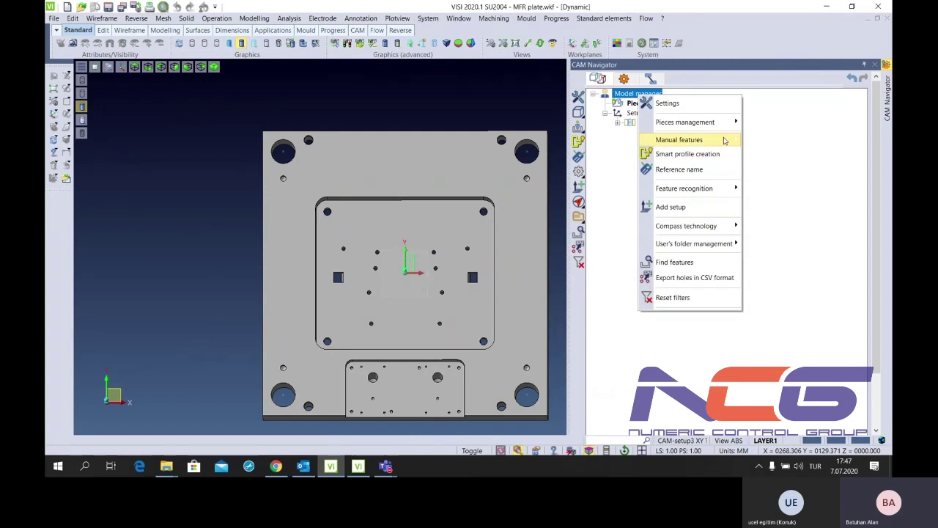
left_click(777, 155)
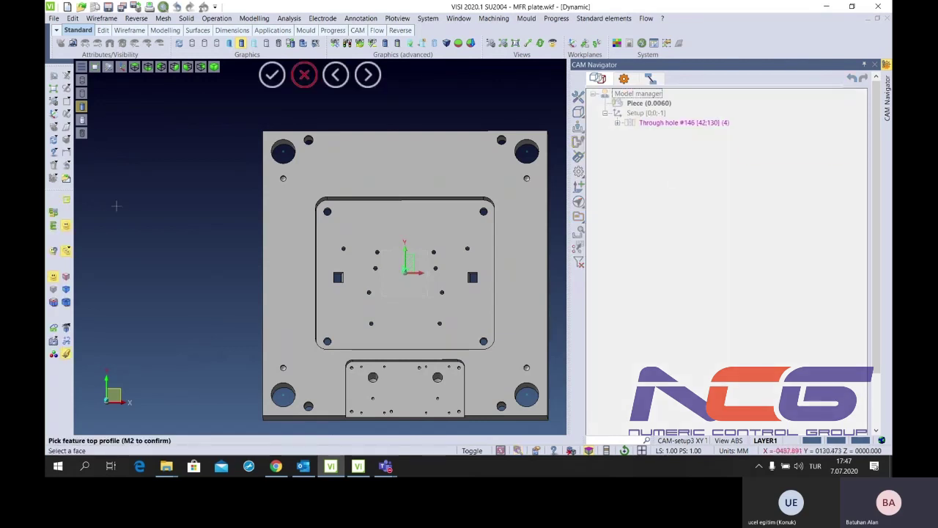
left_click(324, 238)
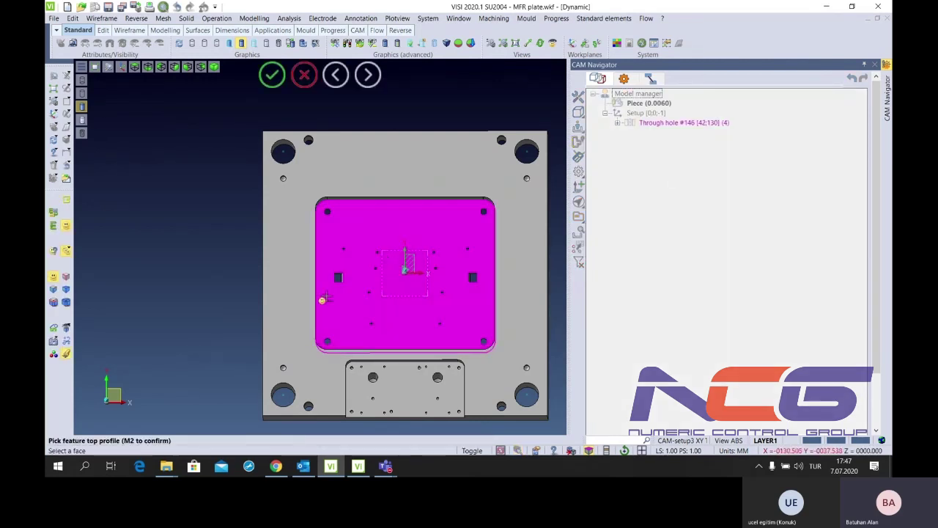
right_click(216, 199)
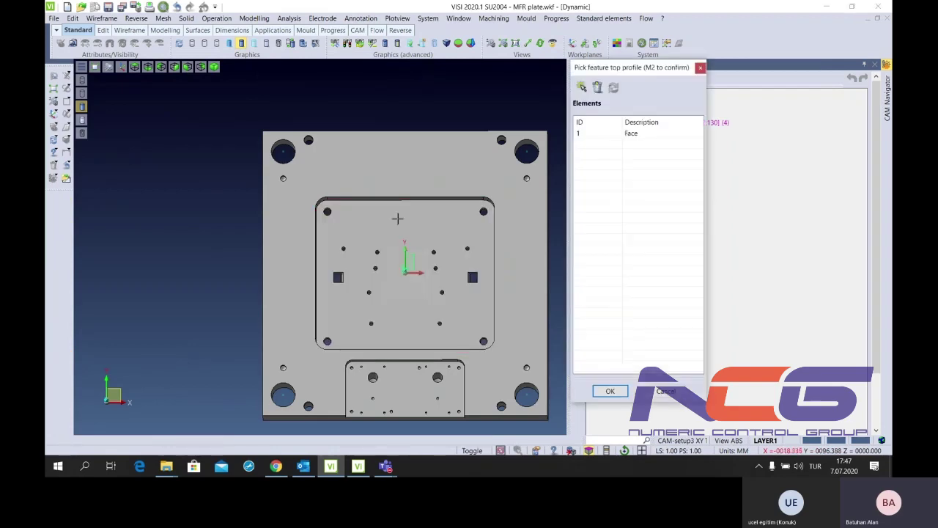
left_click(601, 392)
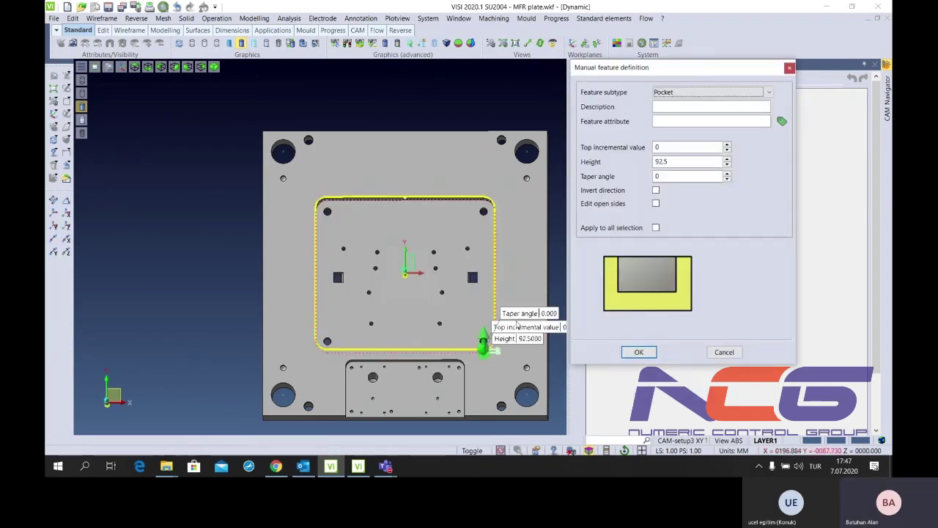
Keep subtype Pocket with height 92.5 and confirm the Pocket #468 feature
middle_click_drag(517, 324, 511, 251)
scroll(511, 251, "up", 3)
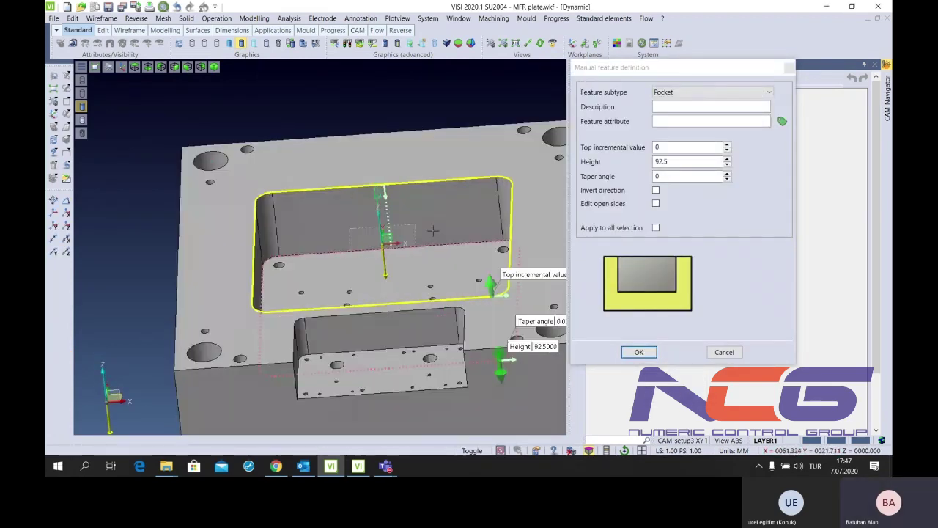
scroll(511, 251, "down", 2)
left_click(739, 92)
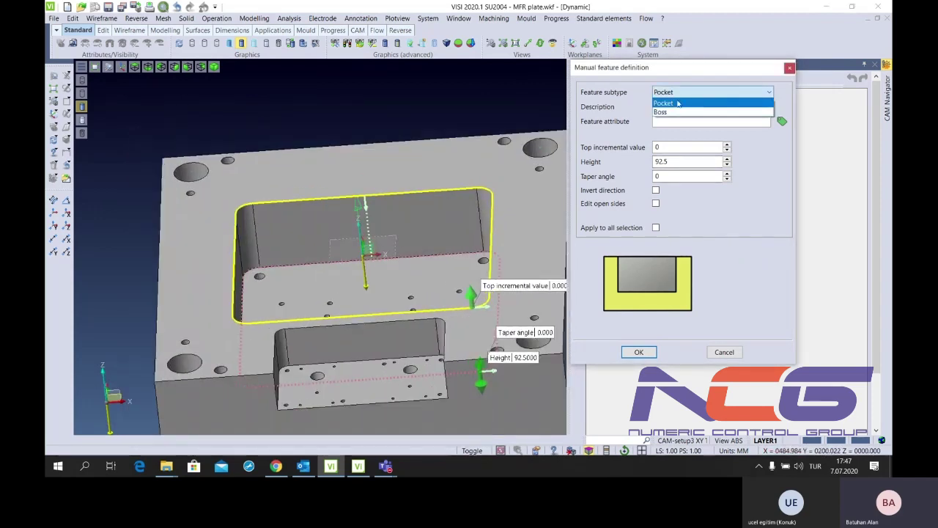
left_click(696, 103)
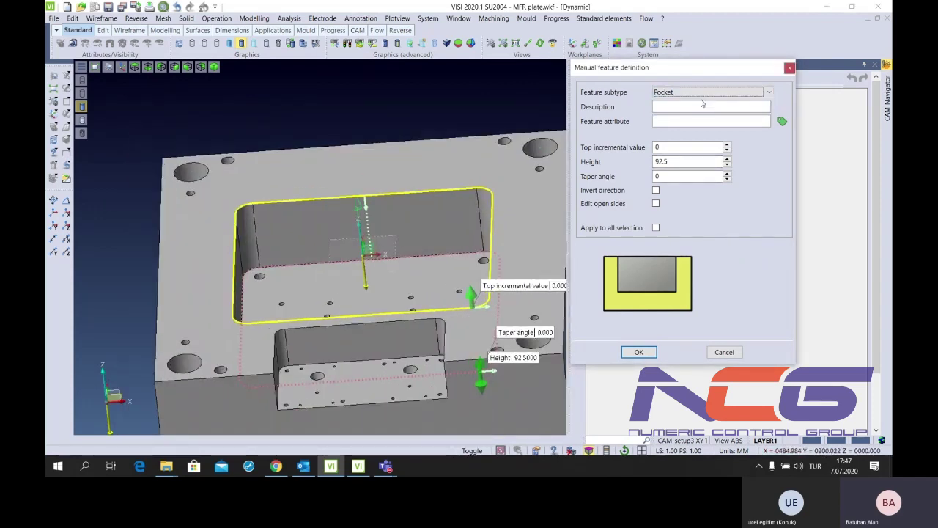
left_click(629, 353)
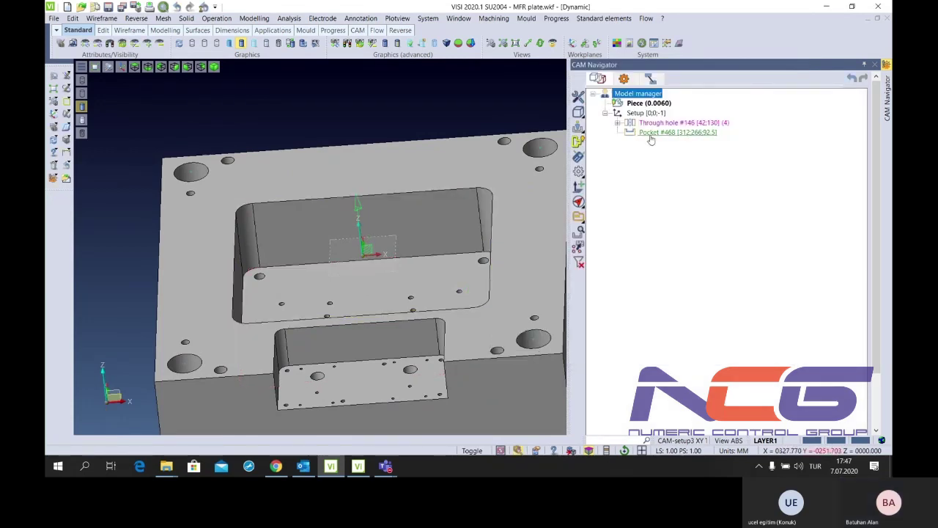
Start adding a machining operation to the Pocket #468 feature
left_click(678, 132)
middle_click_drag(358, 241, 357, 260)
left_click(653, 133)
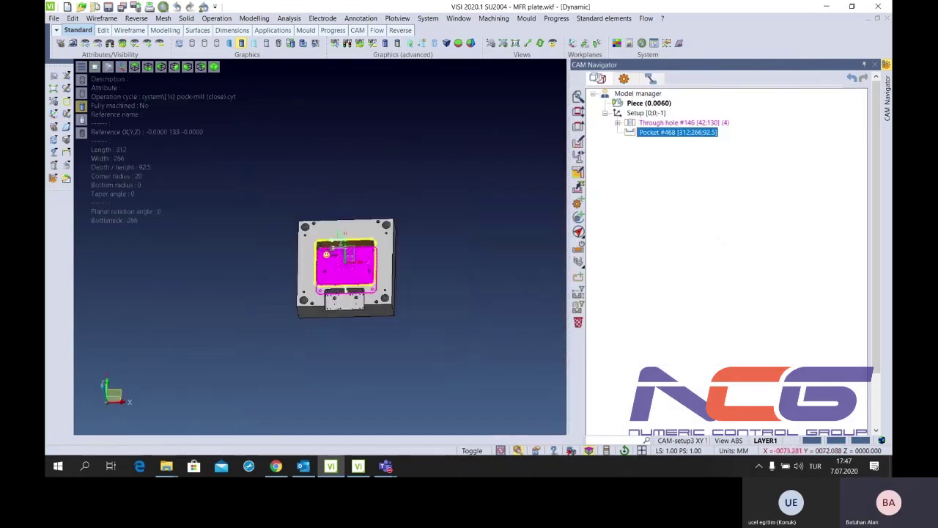
right_click(650, 139)
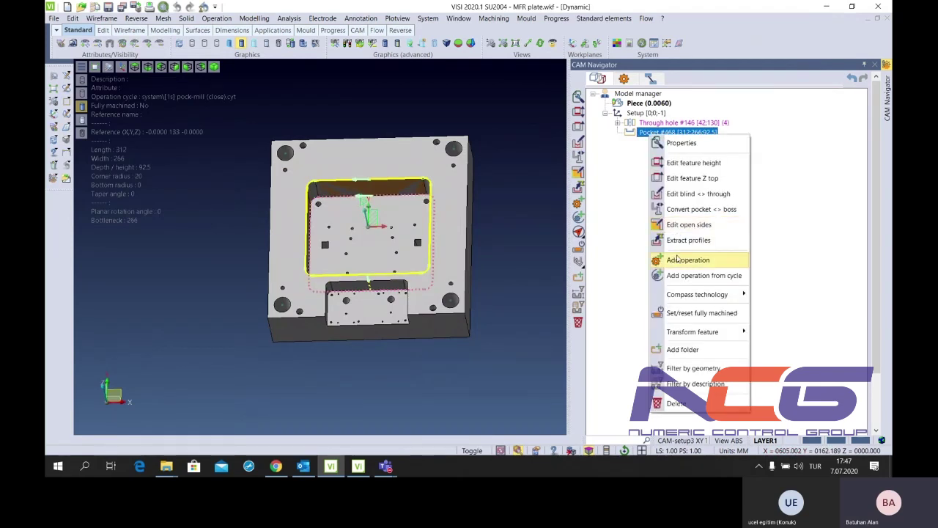
left_click(678, 259)
Compare the 2.5-axis operations and confirm Pocket classic
left_click(363, 82)
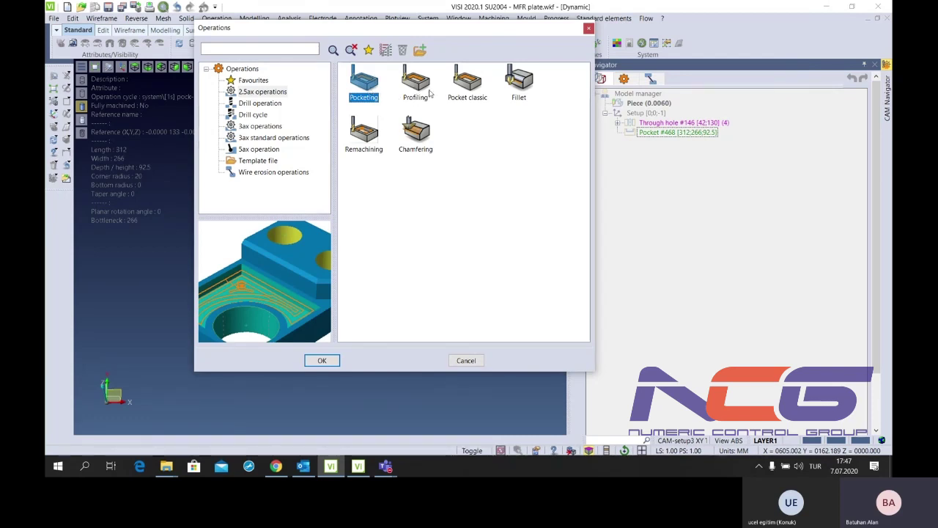
left_click(427, 91)
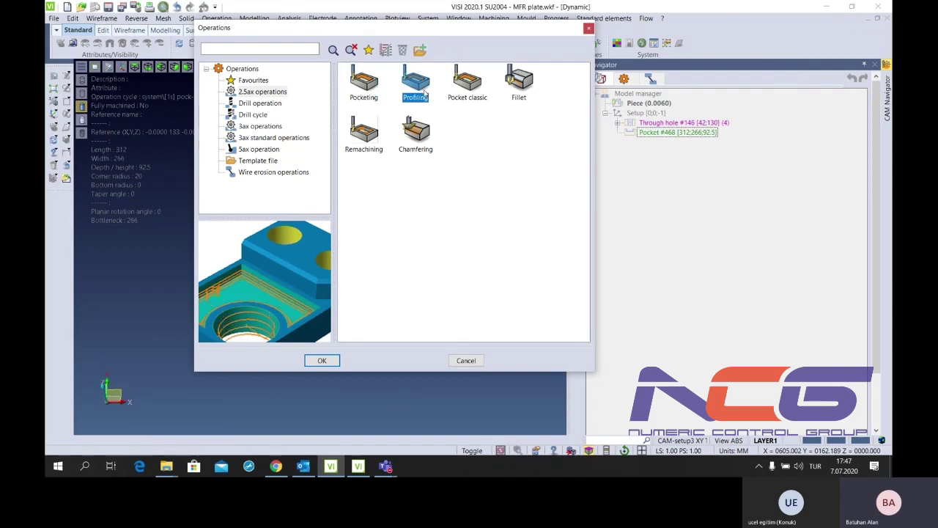
left_click(468, 91)
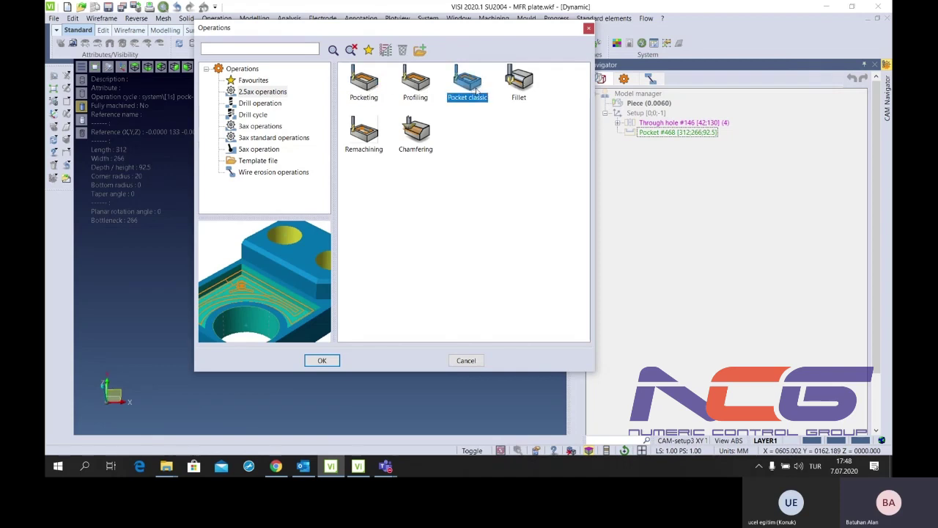
left_click(369, 99)
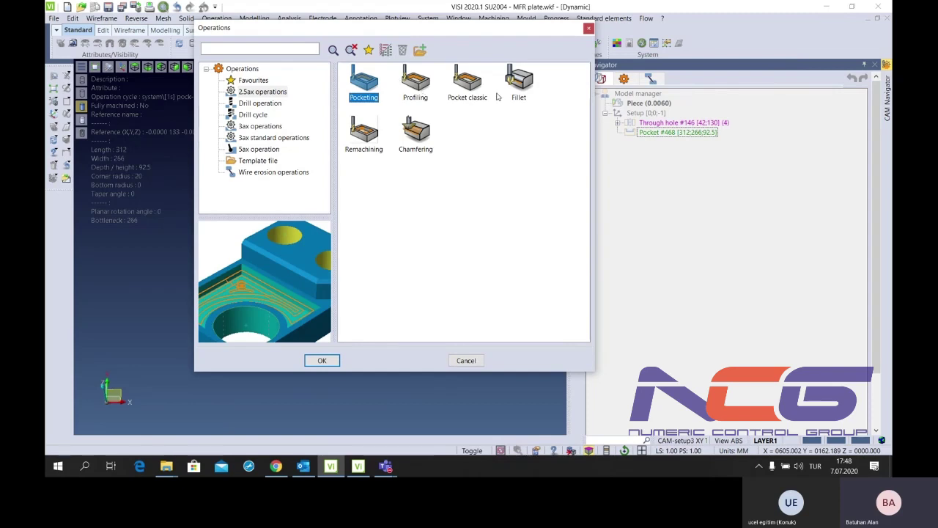
left_click(515, 86)
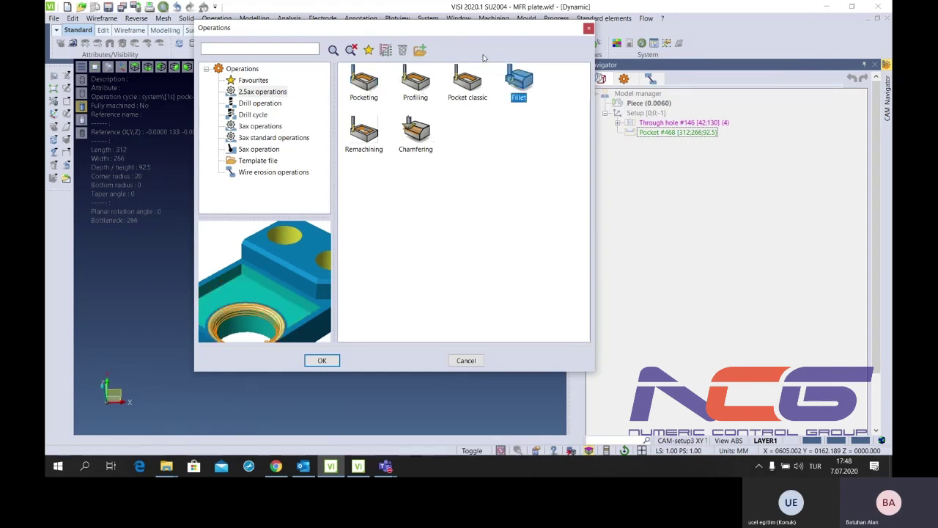
left_click(365, 146)
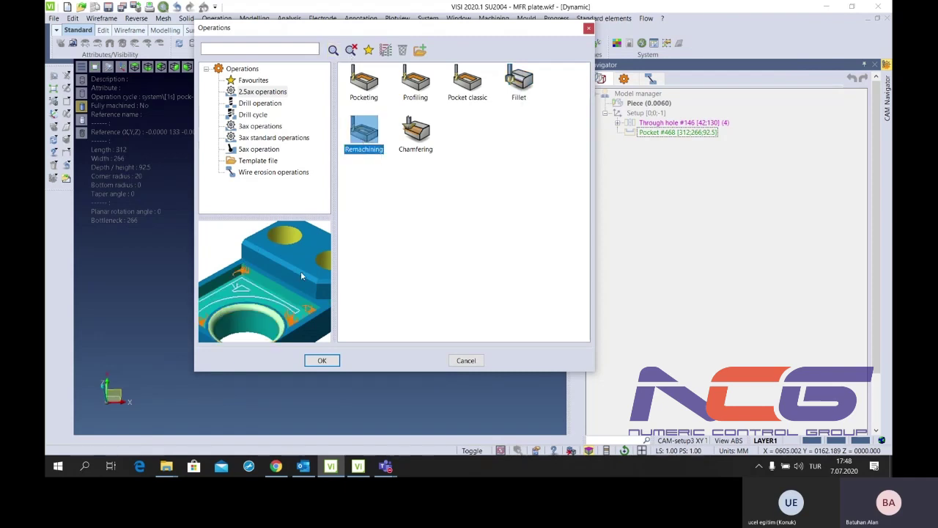
left_click(431, 149)
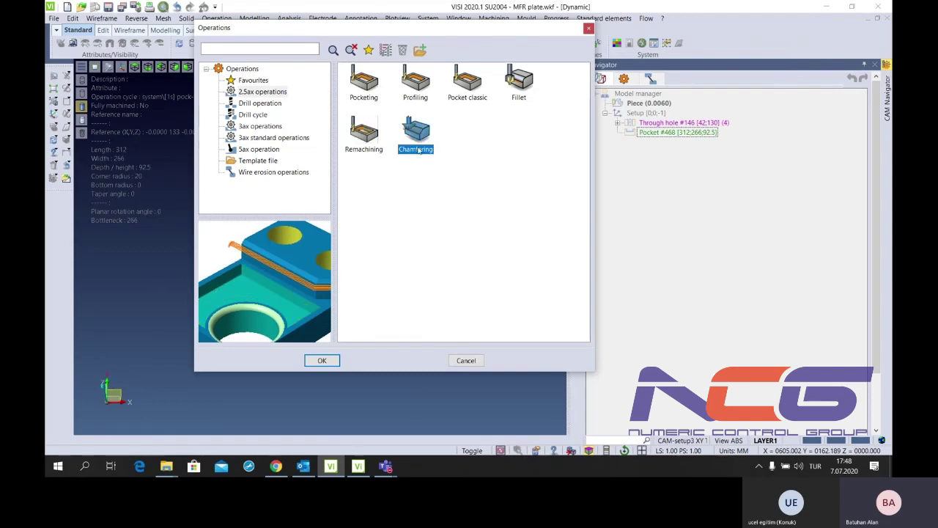
left_click(459, 96)
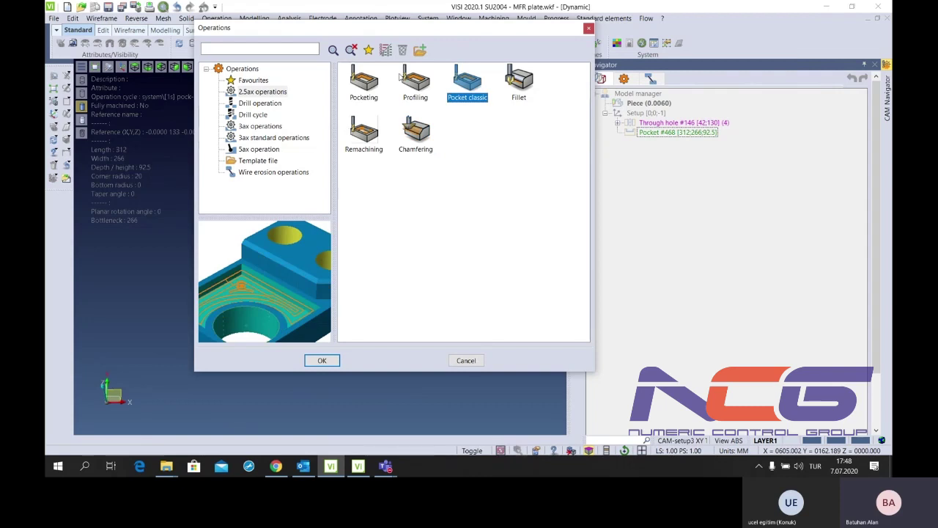
left_click(323, 360)
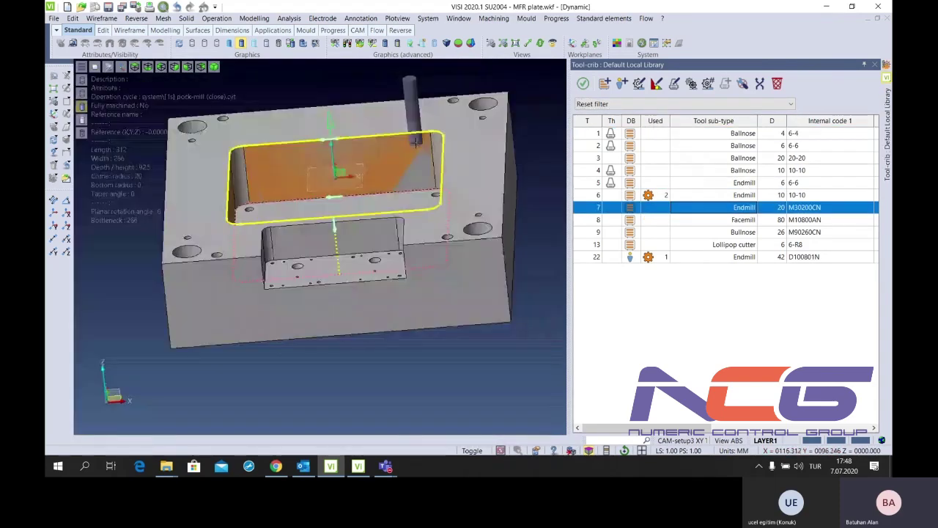
Accept the T7 Endmill D20 and check the maximum feature Z extension value
left_click(582, 84)
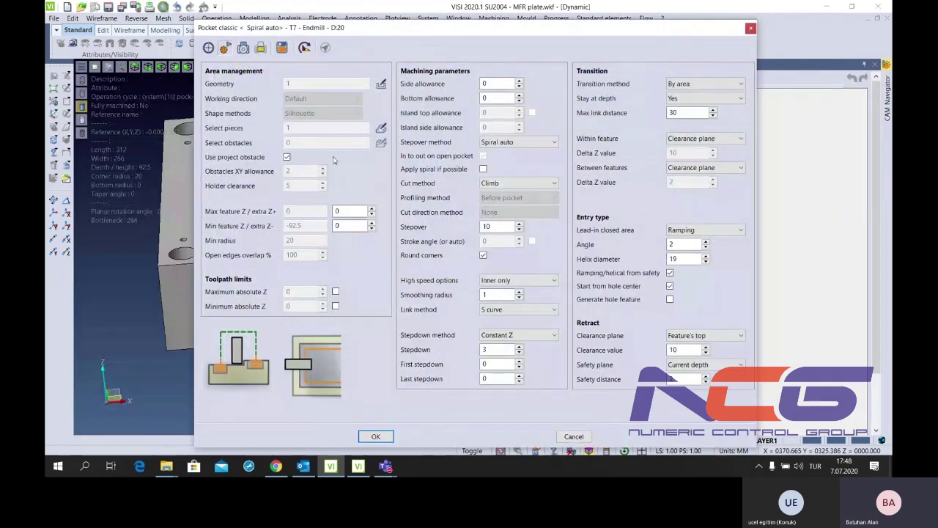
left_click(356, 212)
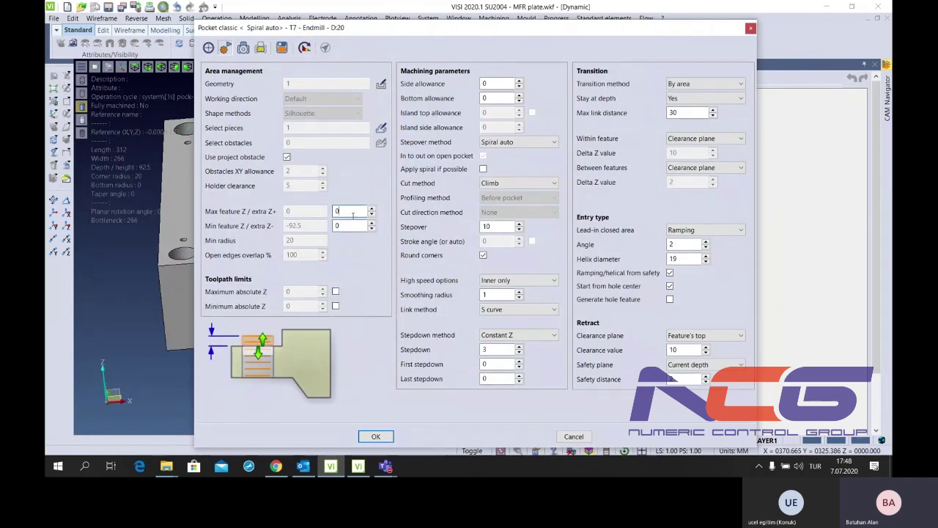
Set both side and bottom allowance to 0.3
left_click(500, 82)
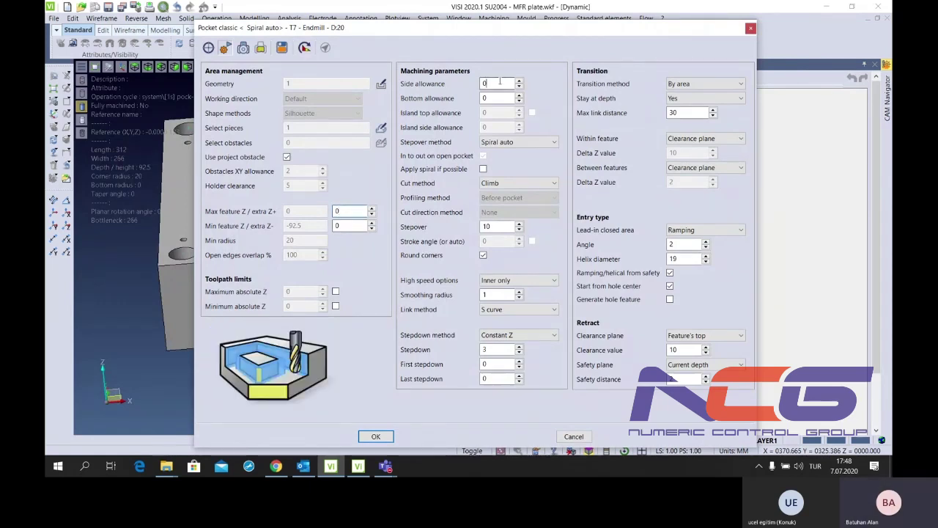
left_click(497, 97)
left_click(496, 83)
type("3")
key("Tab")
type(".3")
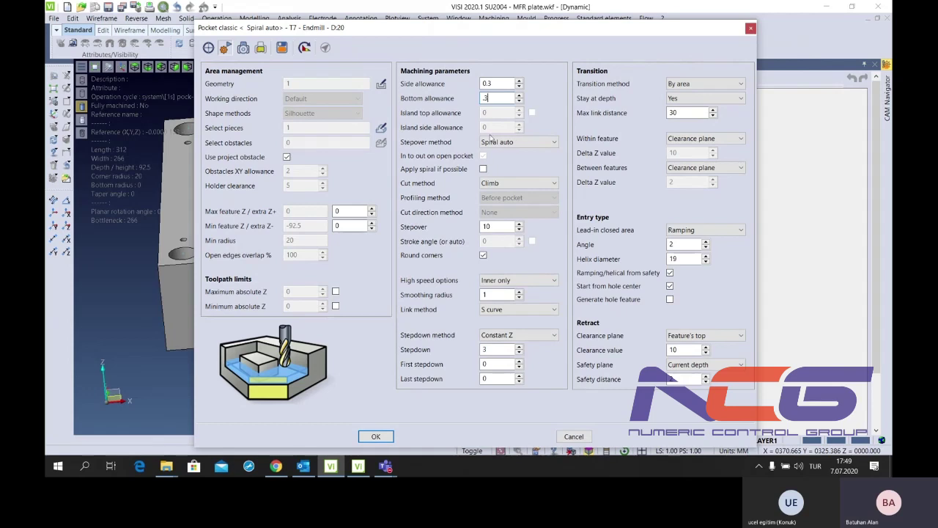
Try the Zigzag, Oneway and Spiral auto stepover patterns, settling on In to out
left_click(491, 140)
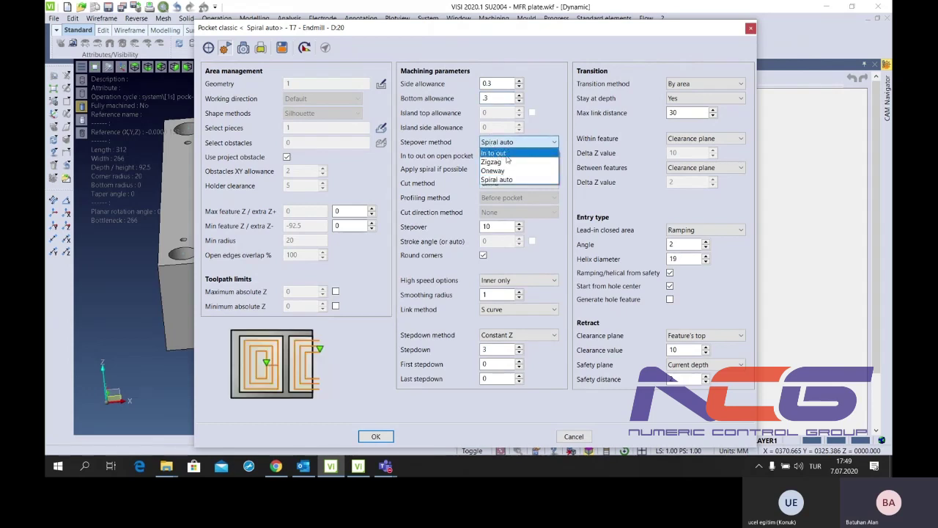
left_click(508, 154)
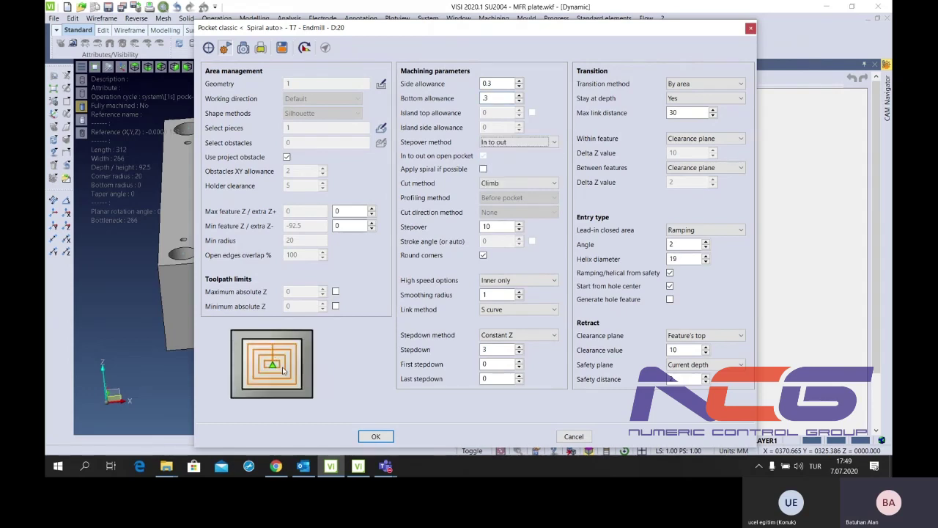
left_click(528, 143)
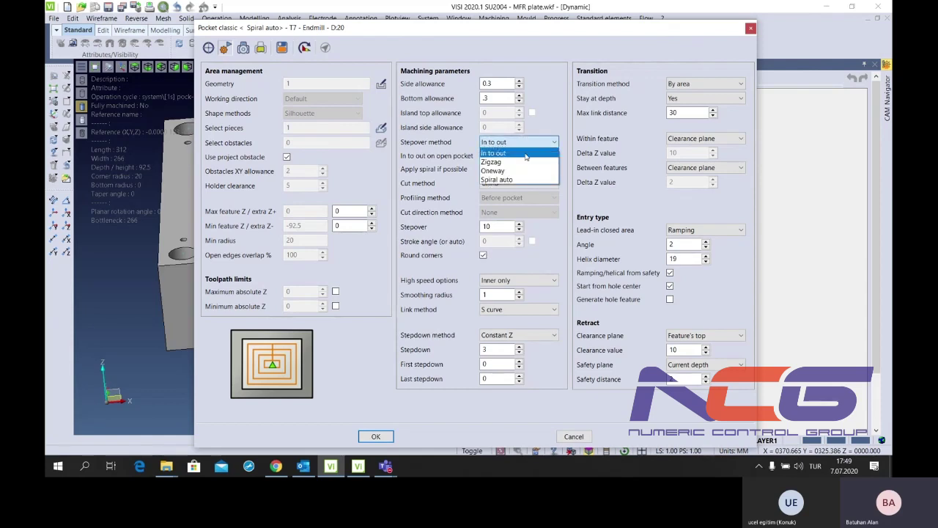
left_click(523, 161)
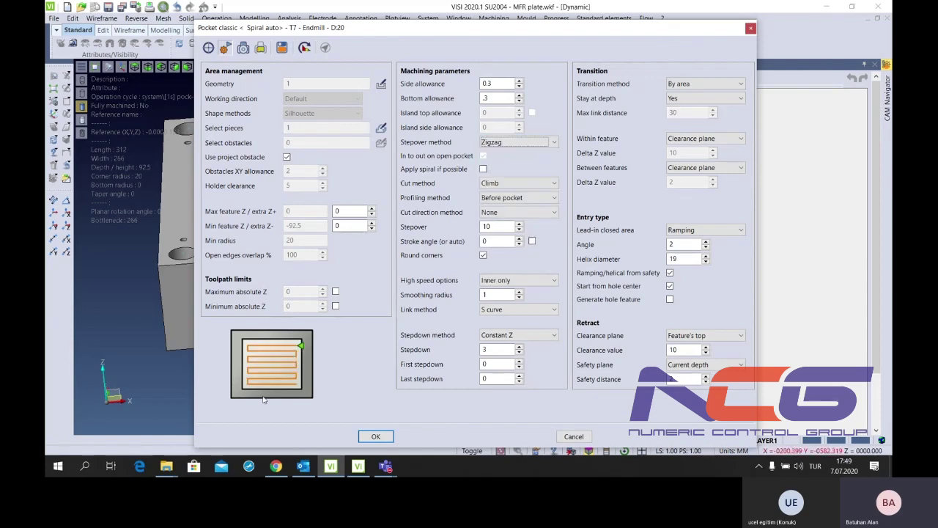
left_click(528, 143)
left_click(513, 170)
left_click(519, 142)
left_click(499, 179)
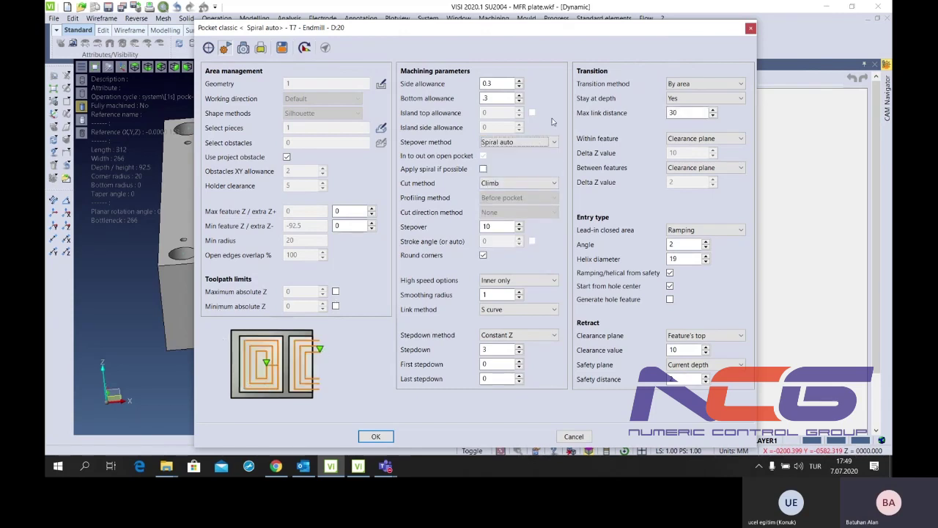
left_click(539, 142)
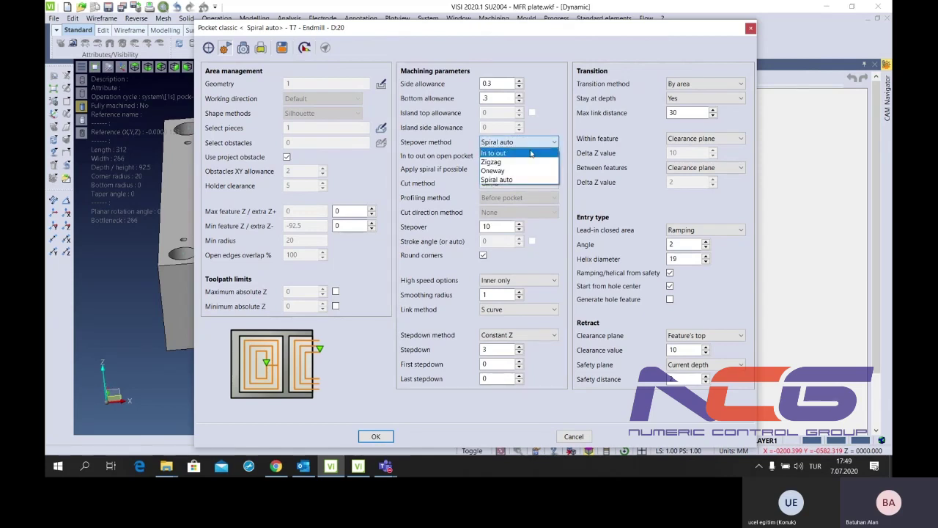
left_click(498, 151)
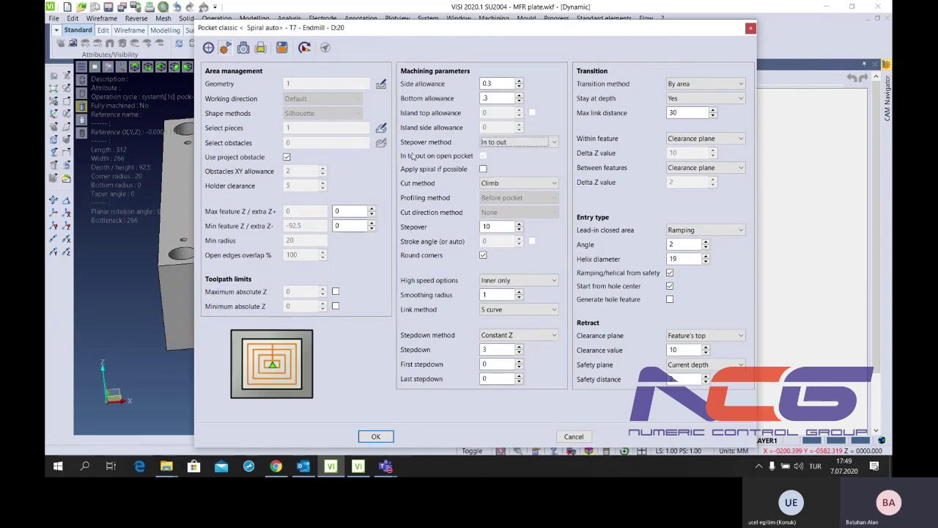
left_click(514, 184)
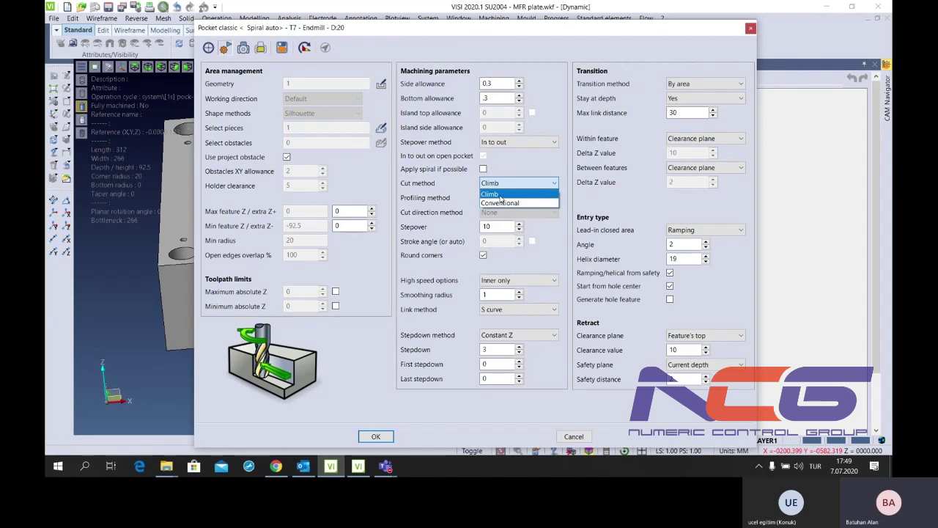
Keep Climb cutting, set the stepover to 1 and leave corner rounding on
left_click(495, 176)
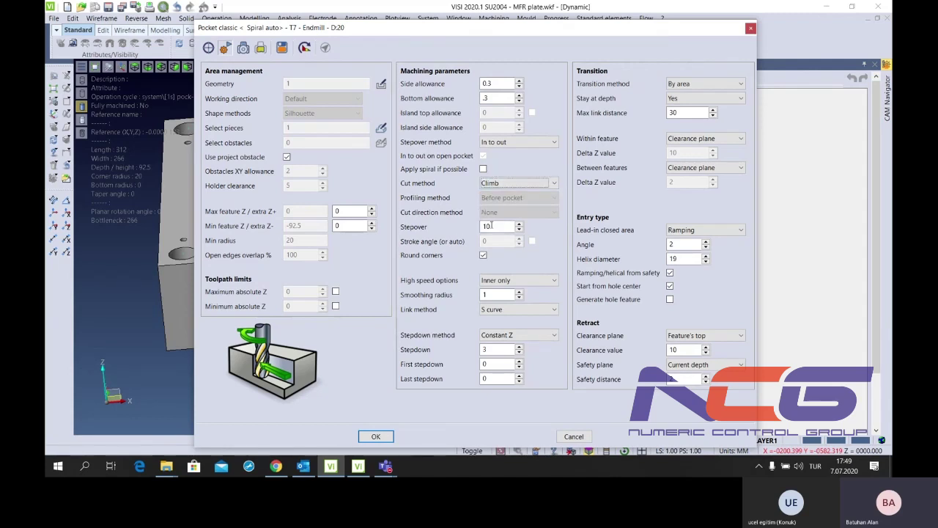
double_click(492, 225)
type("1")
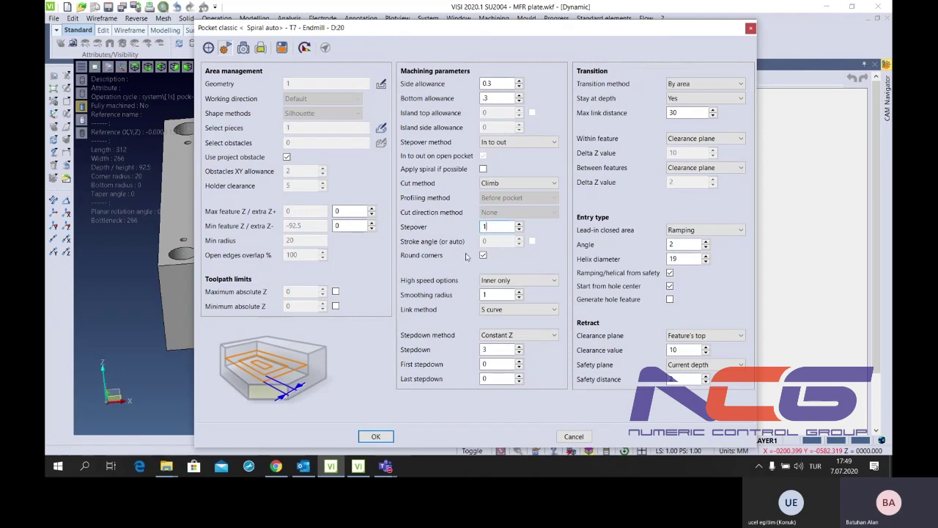
left_click(483, 255)
left_click(483, 255)
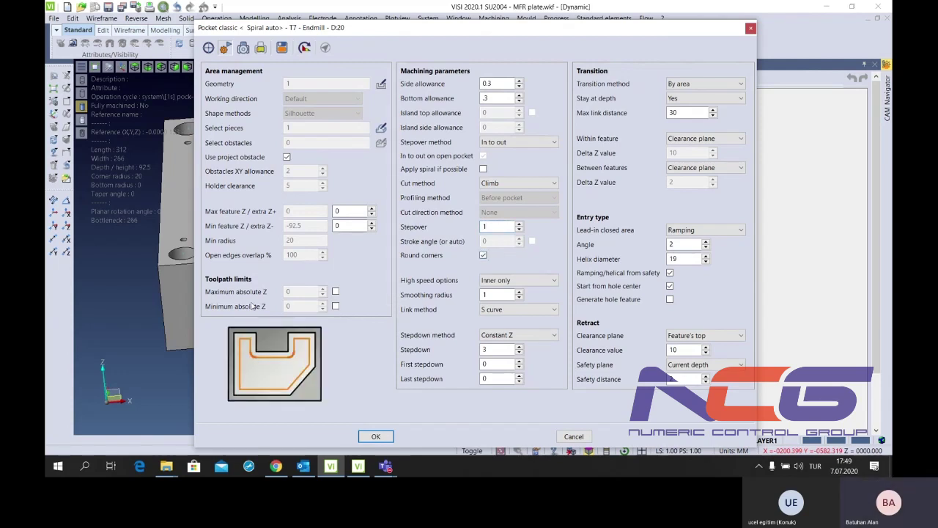
Compare the high-speed smoothing choices and clear the out-of-range smoothing radius
left_click(519, 280)
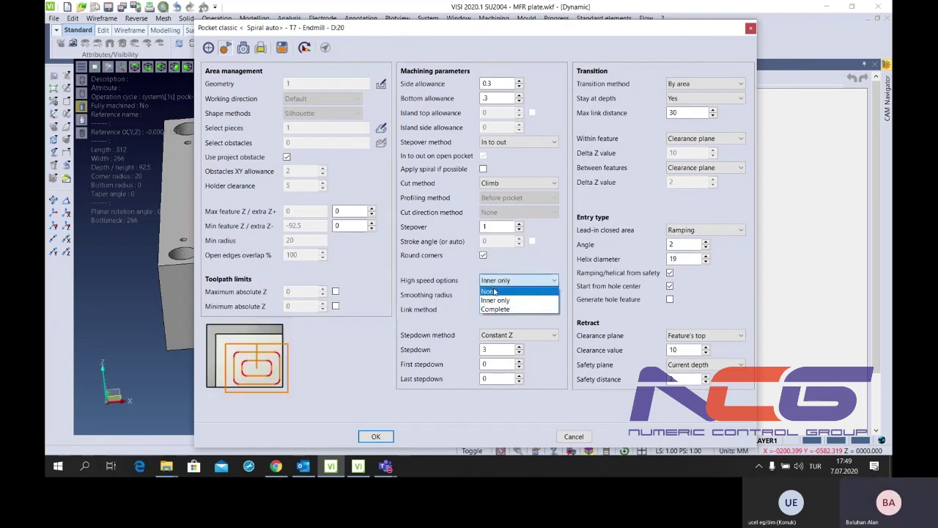
left_click(505, 301)
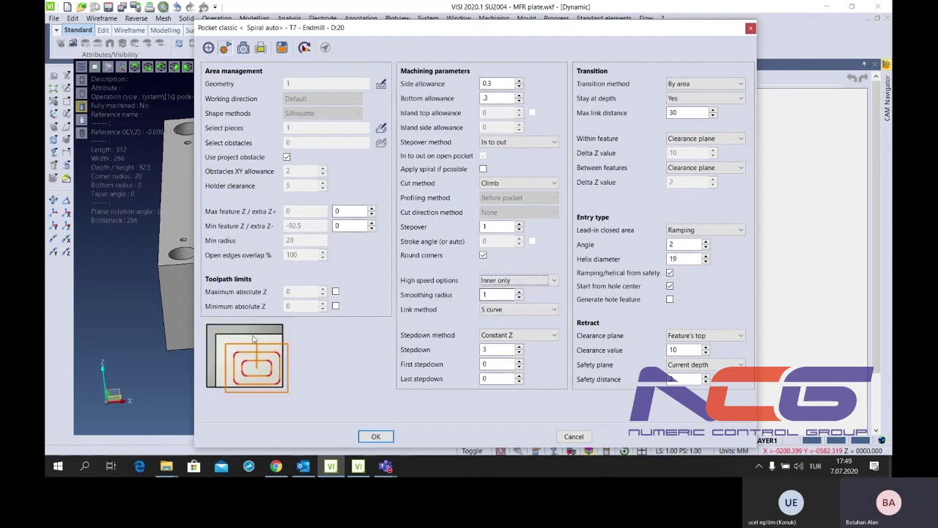
left_click(514, 280)
left_click(498, 310)
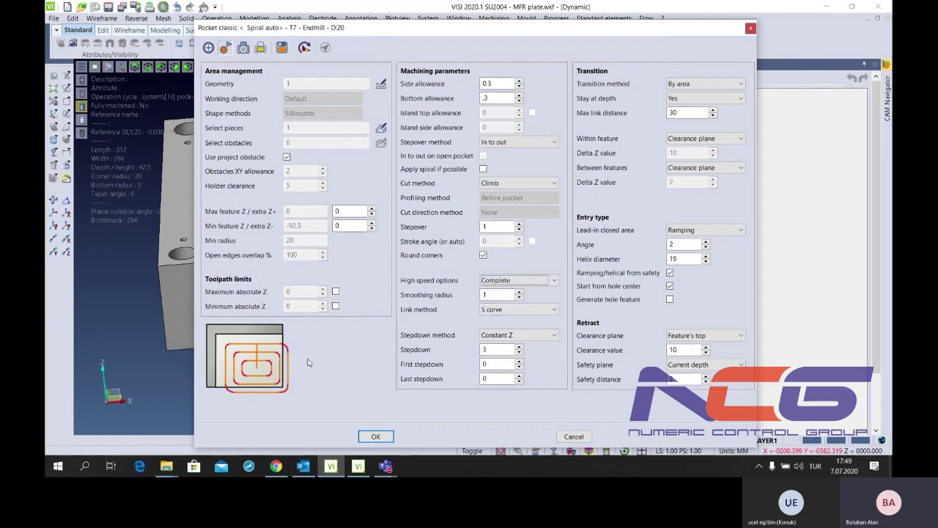
left_click(513, 280)
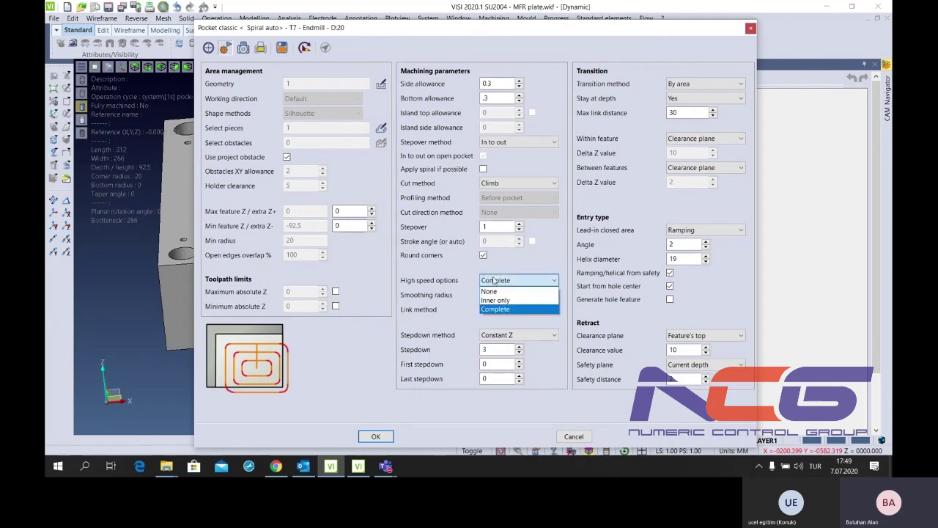
left_click(506, 291)
left_click(513, 280)
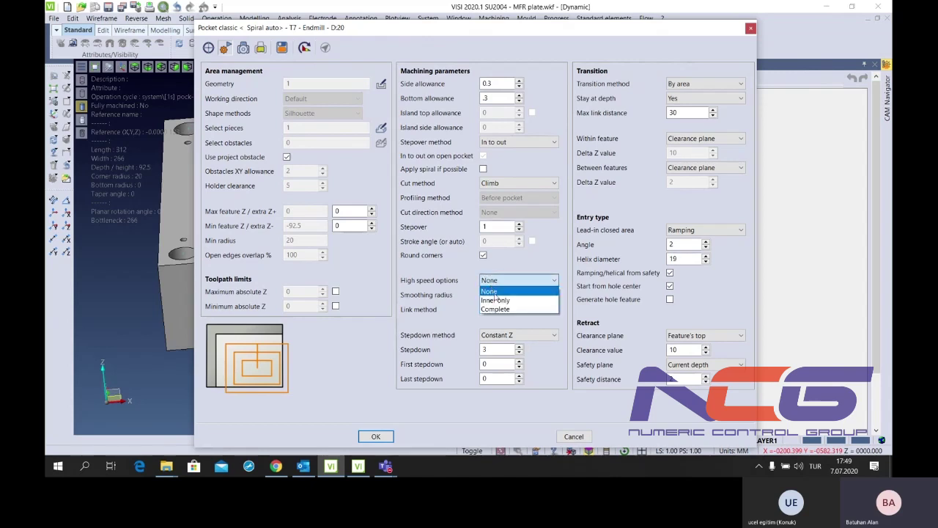
left_click(496, 309)
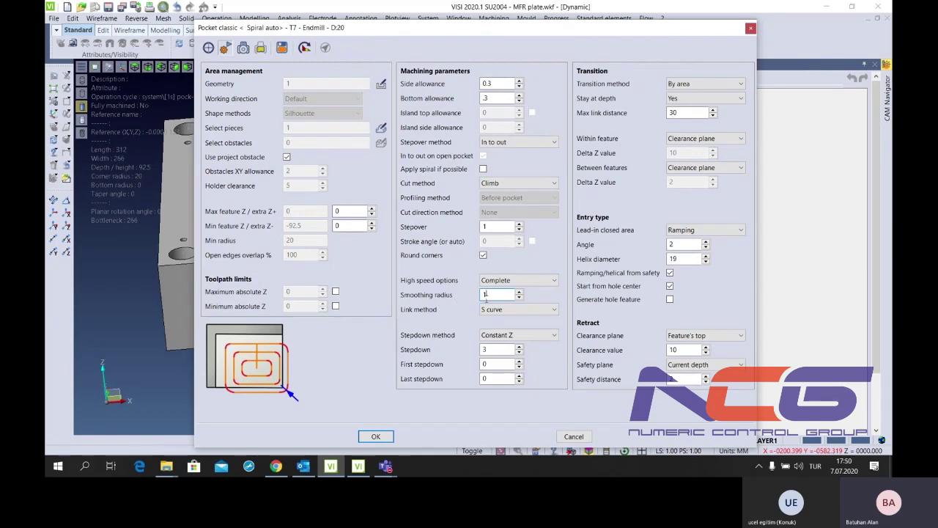
left_click(491, 295)
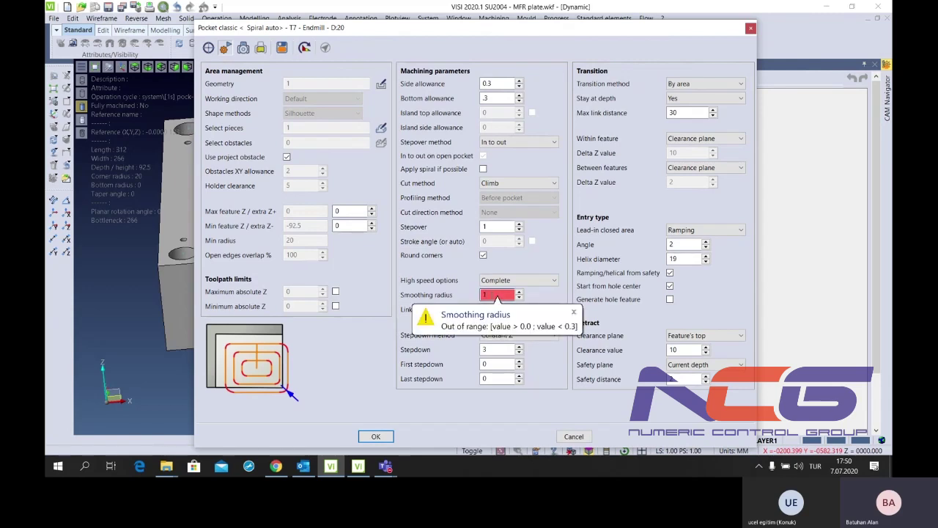
key("BackSpace")
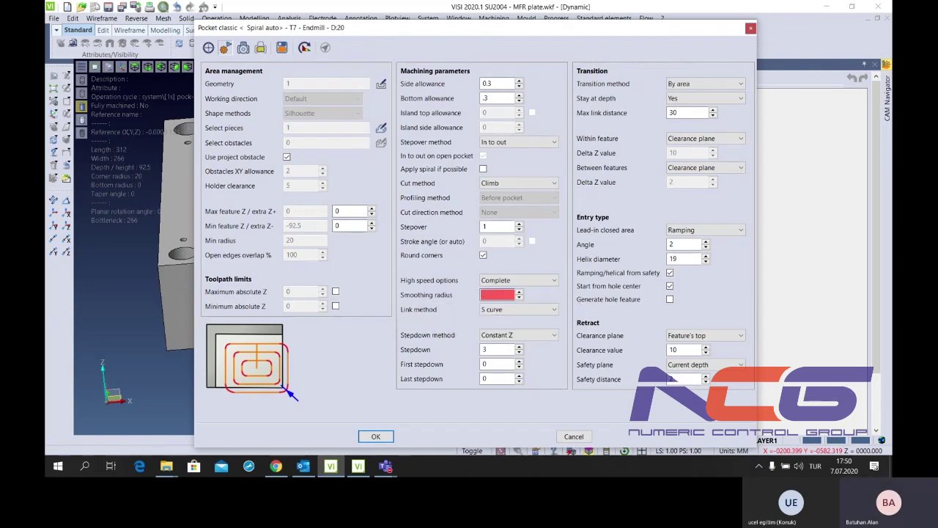
key("Tab")
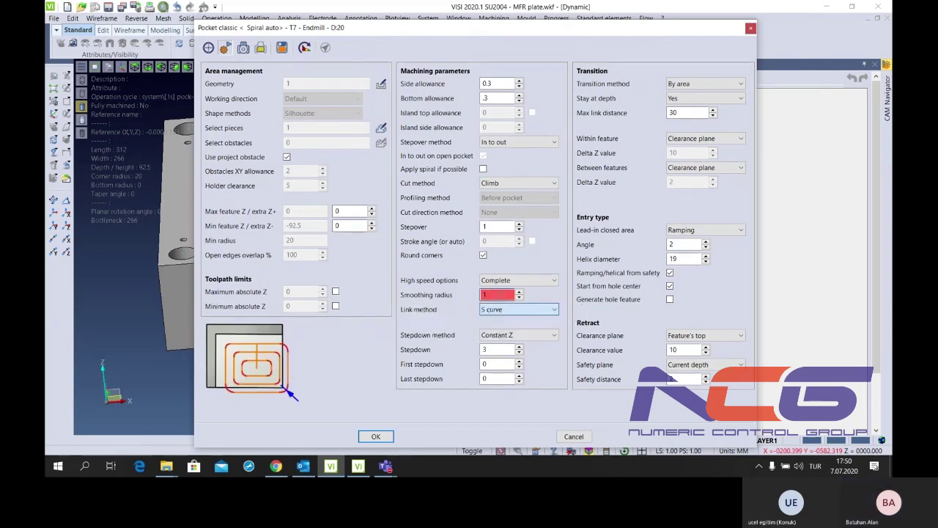
Set high-speed options to Complete with 0.2 smoothing radius and keep S-curve links
left_click(513, 280)
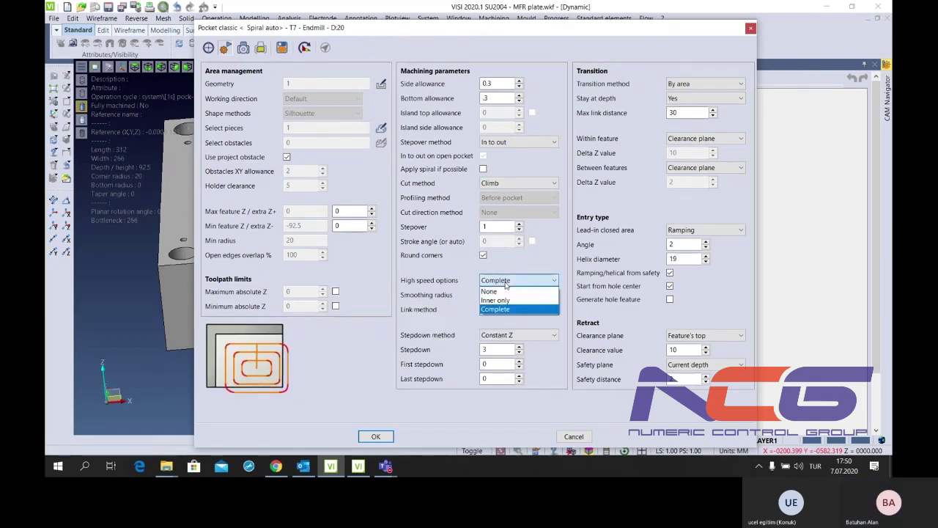
left_click(506, 299)
left_click(513, 280)
left_click(508, 302)
left_click(513, 280)
left_click(506, 300)
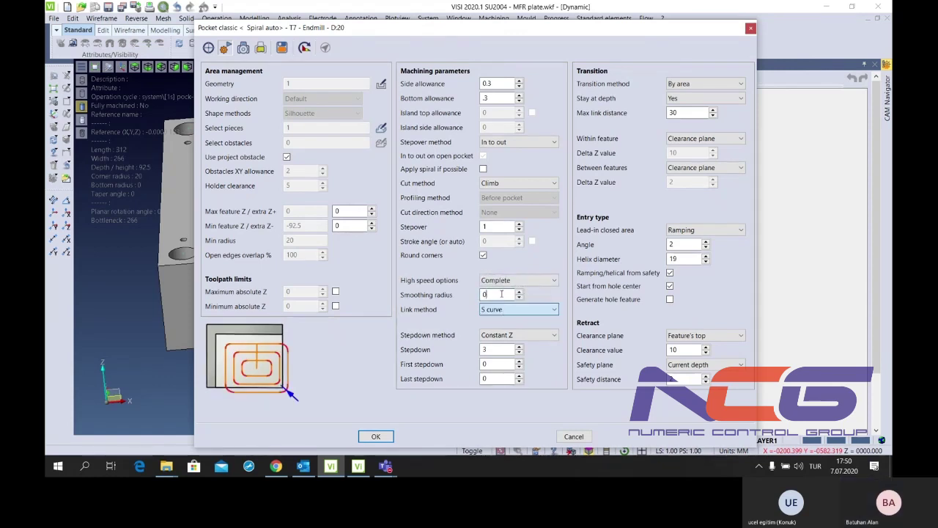
type("1")
left_click(501, 293)
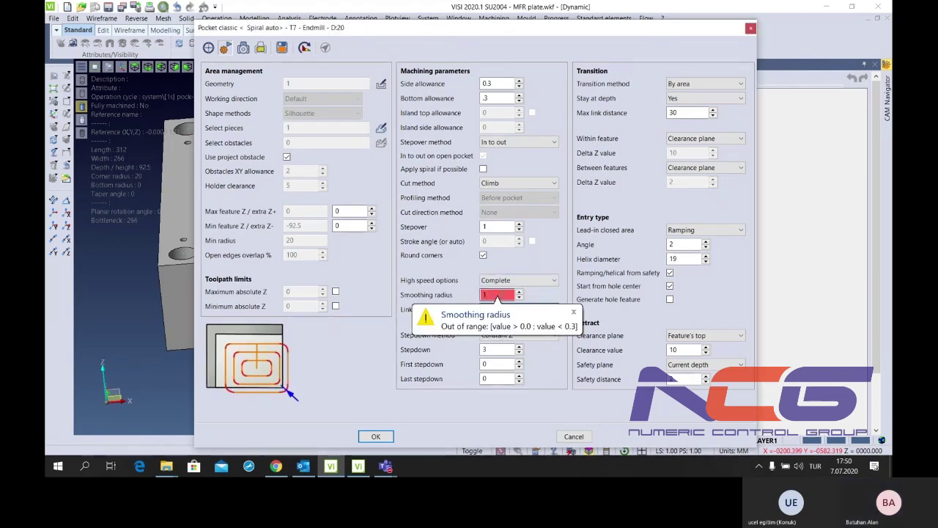
key("BackSpace")
type(".2")
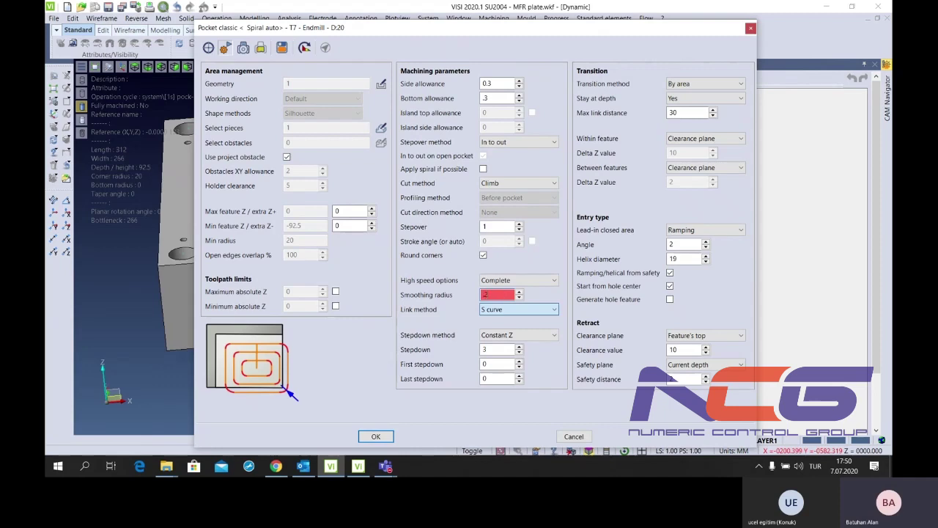
left_click(498, 309)
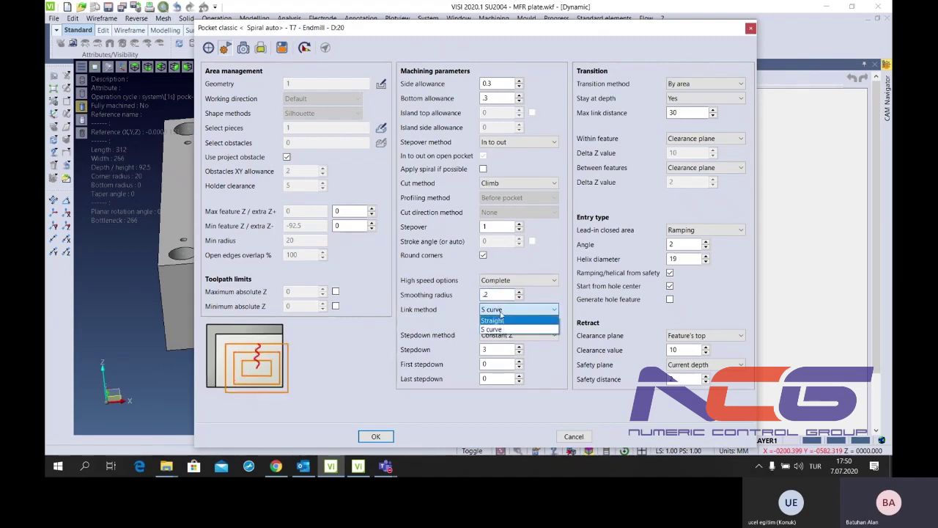
left_click(499, 320)
left_click(505, 310)
left_click(493, 329)
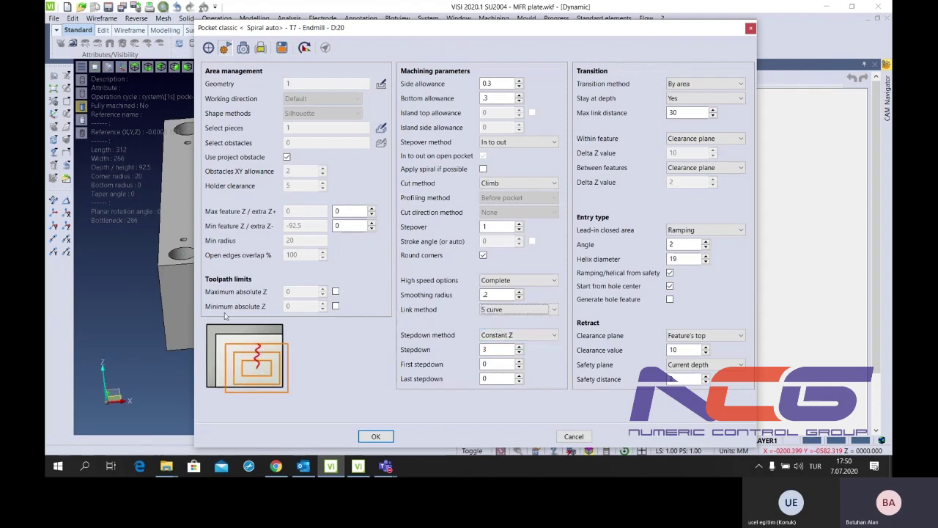
left_click(508, 336)
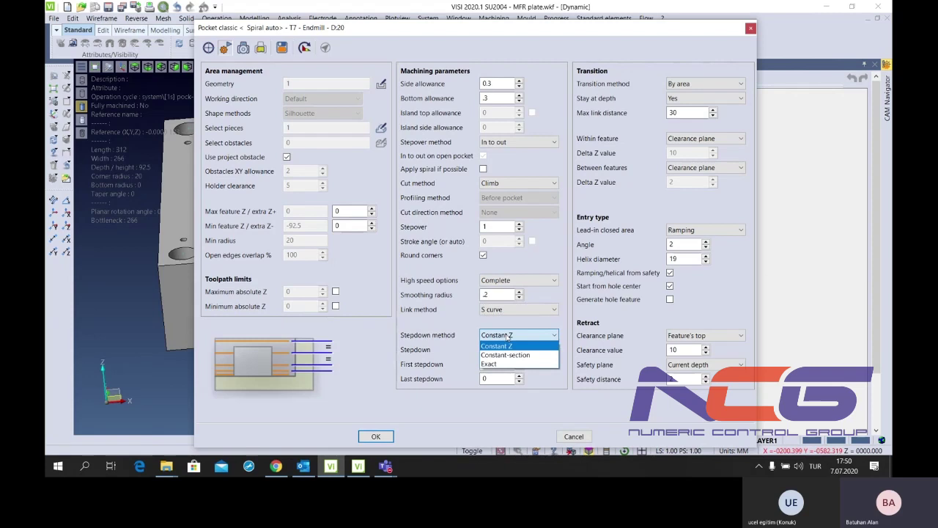
Compare the Constant-section and Exact stepdown methods, then return to Constant Z
left_click(509, 346)
left_click(511, 336)
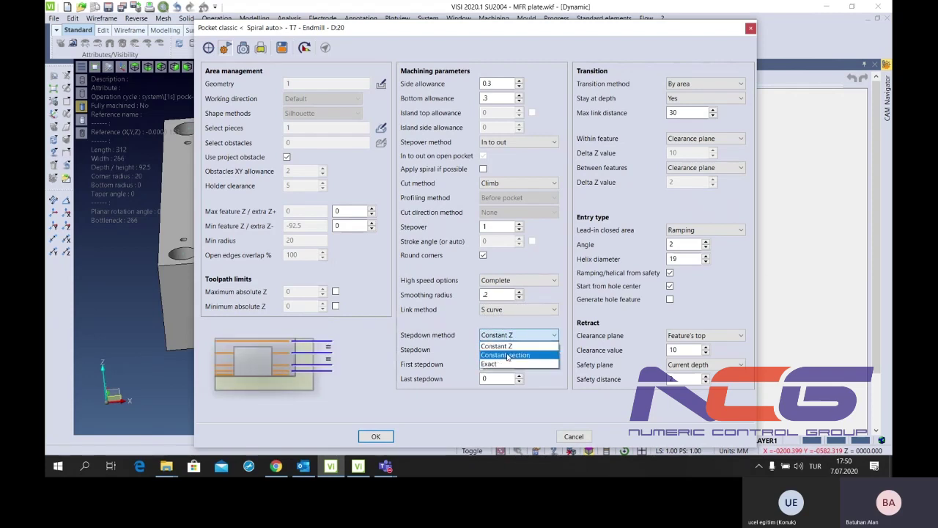
left_click(508, 356)
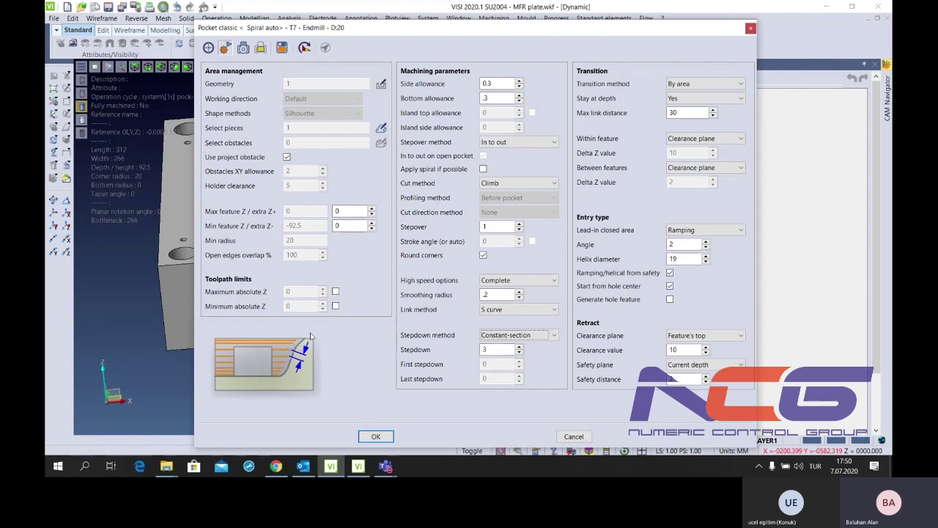
left_click(541, 343)
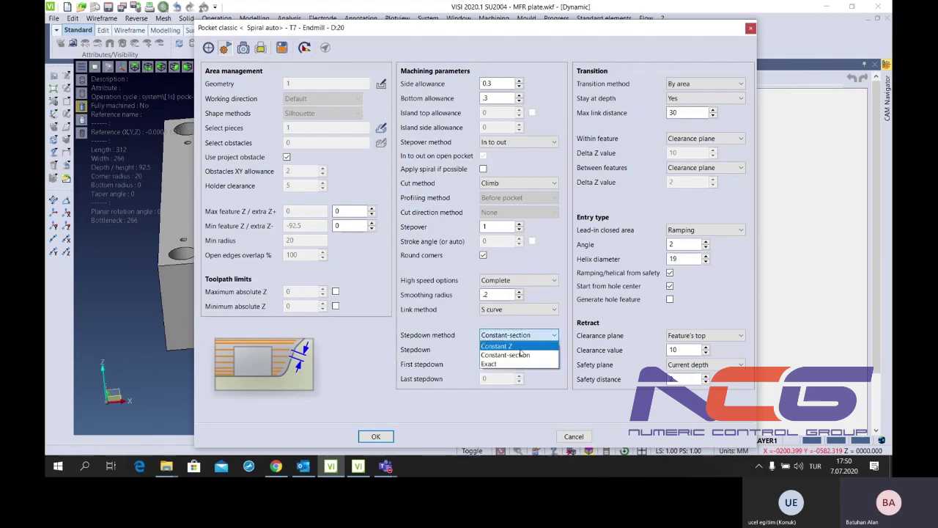
left_click(503, 360)
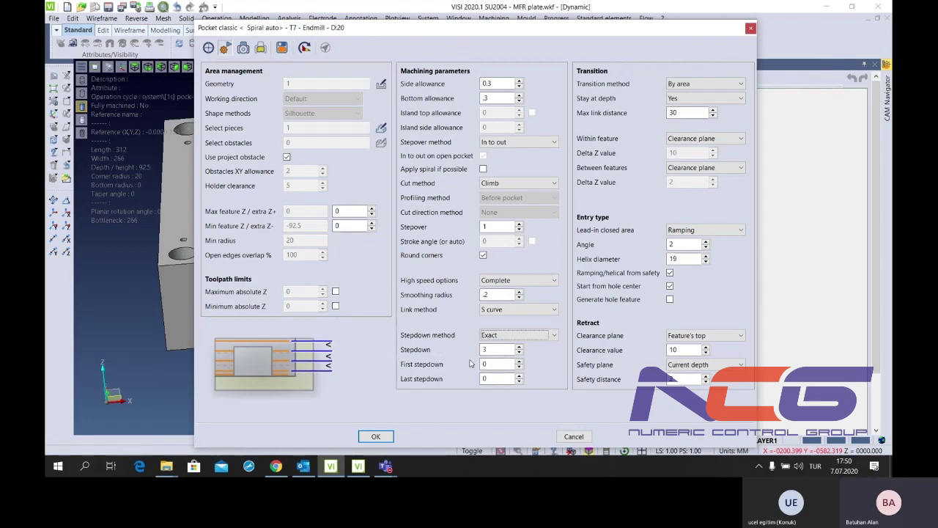
left_click(513, 335)
left_click(504, 341)
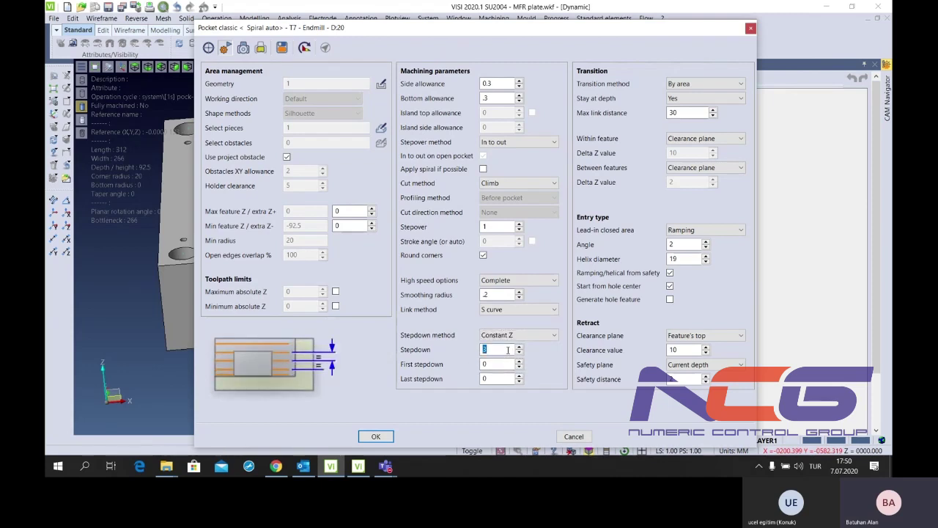
type("1")
Keep the stepdown at 1 and set both first and last stepdowns to 0.2
left_click(504, 364)
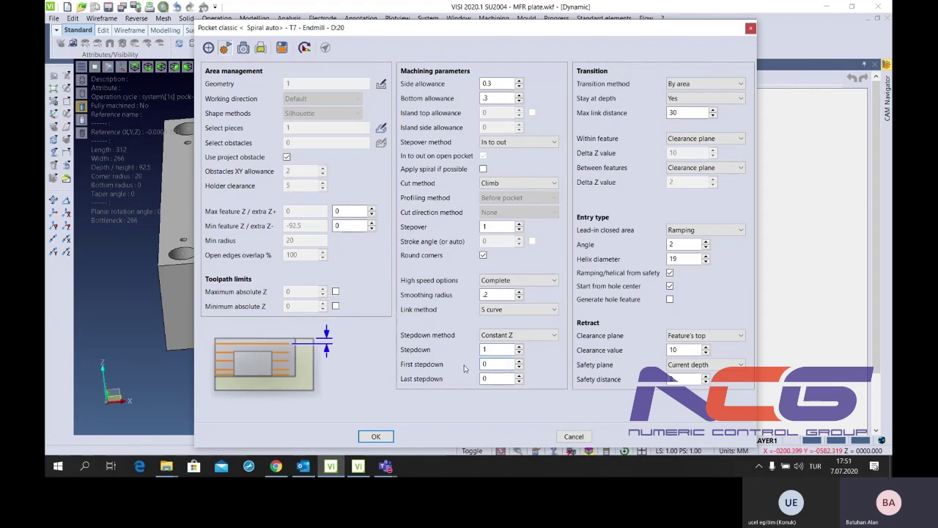
left_click(486, 378)
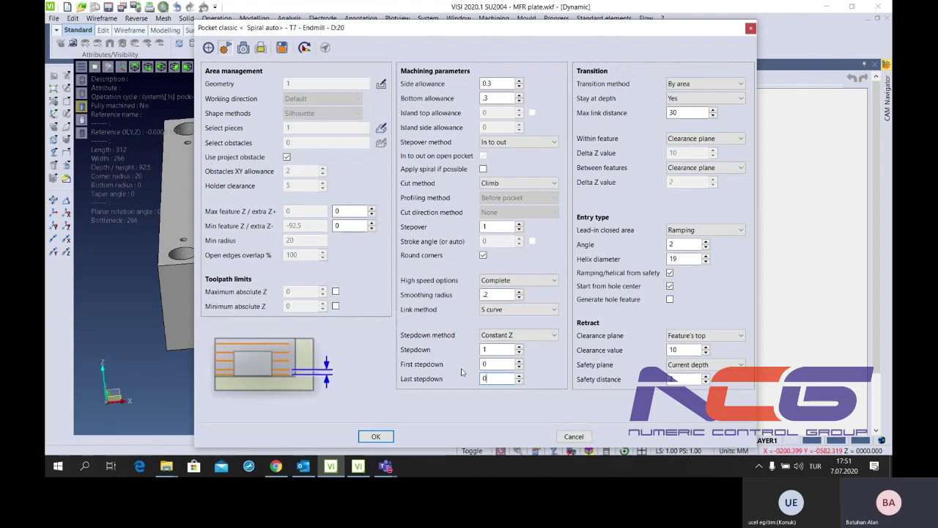
left_click(500, 364)
type(".2")
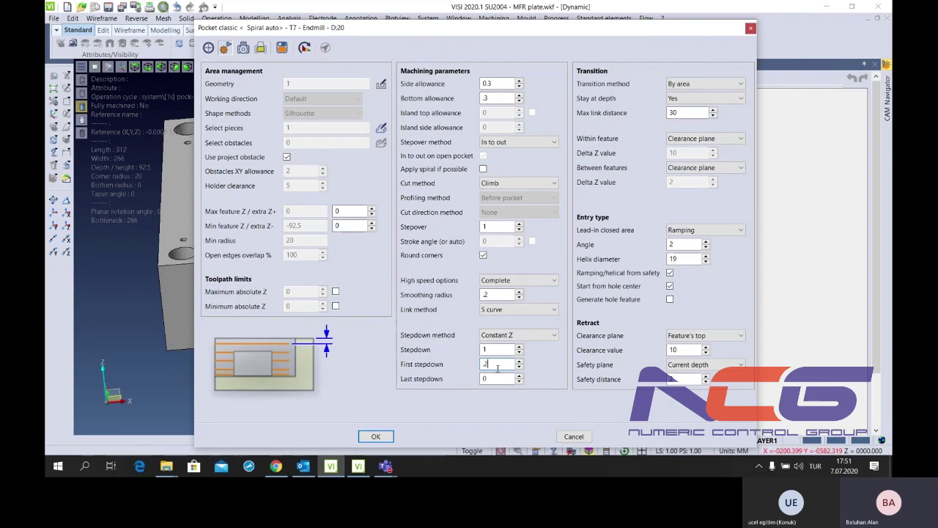
left_click(498, 378)
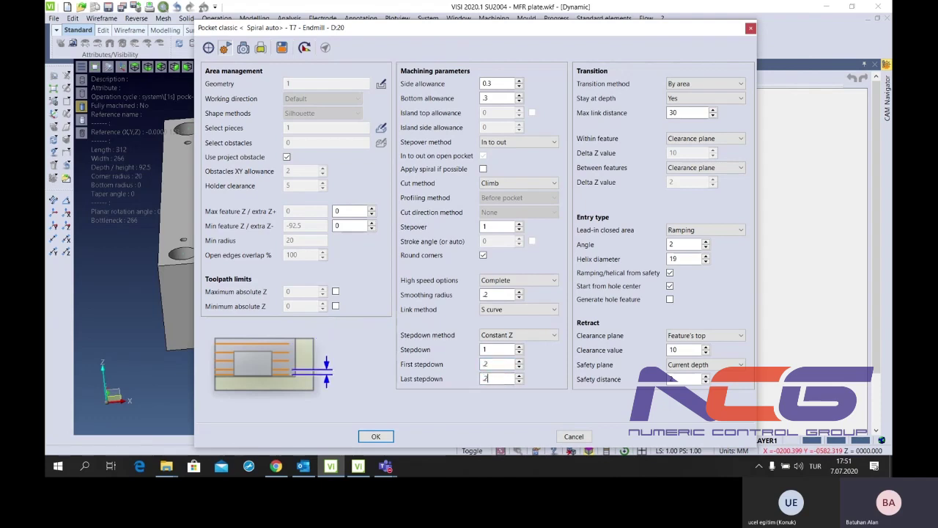
key("shift+Tab")
key("shift+Tab")
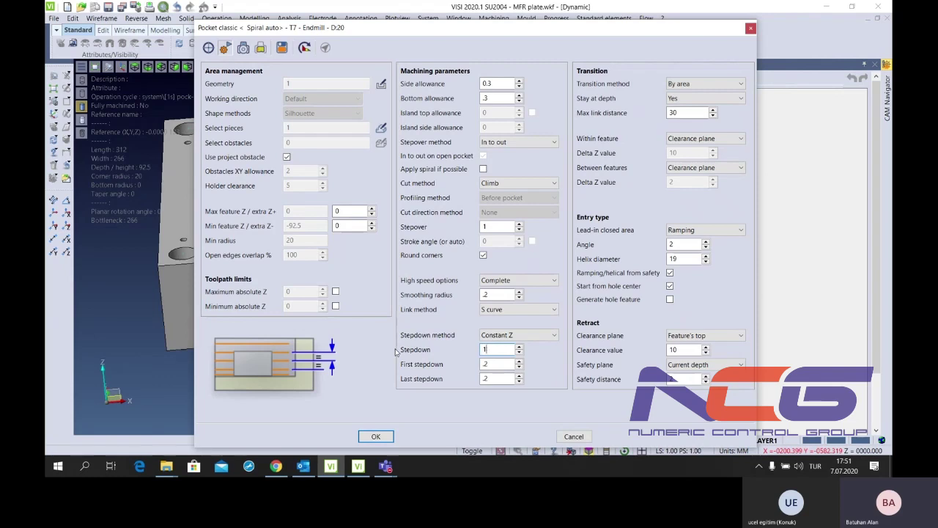
left_click(723, 86)
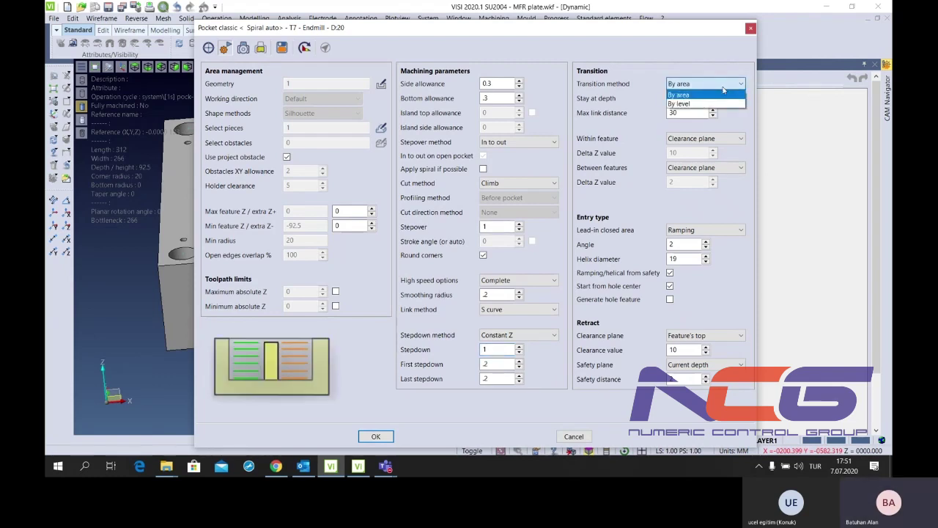
Try By level transitions, then keep By area with Stay at depth set to Yes
left_click(720, 96)
left_click(707, 84)
left_click(707, 103)
left_click(709, 84)
left_click(700, 94)
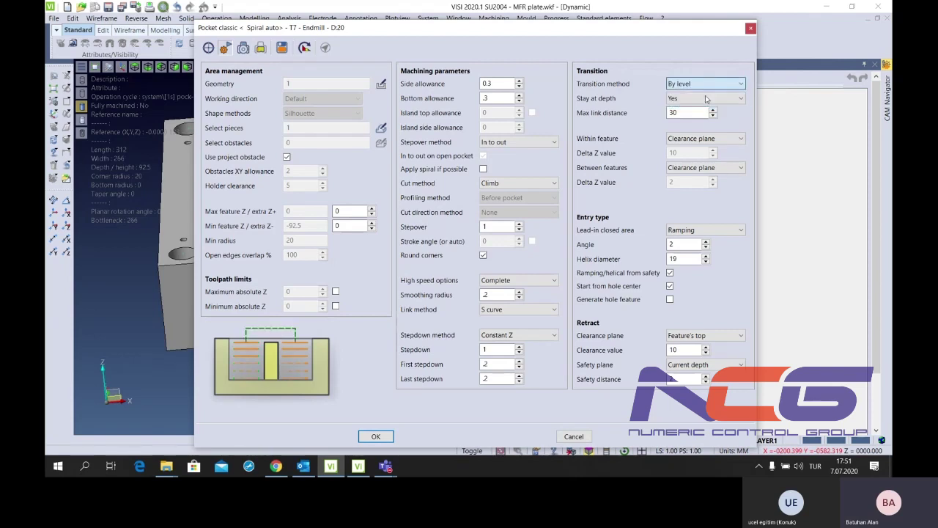
left_click(689, 98)
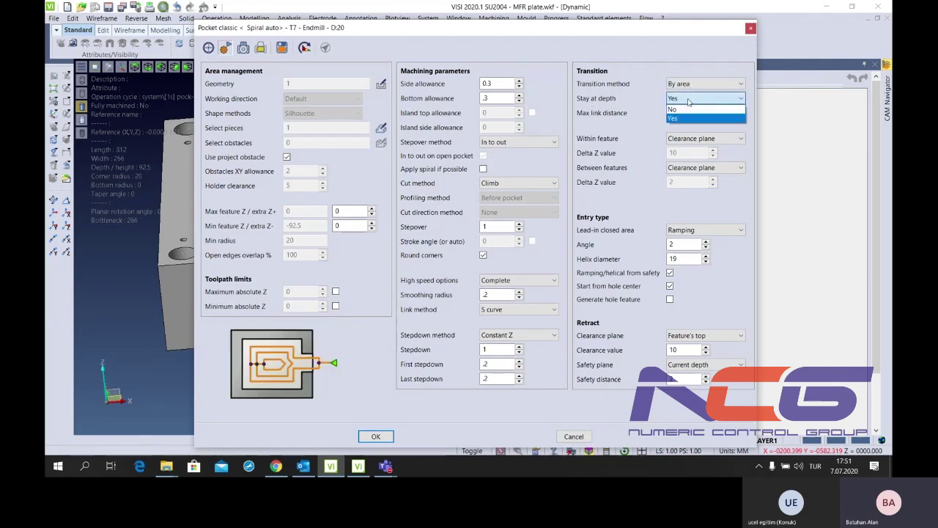
left_click(689, 100)
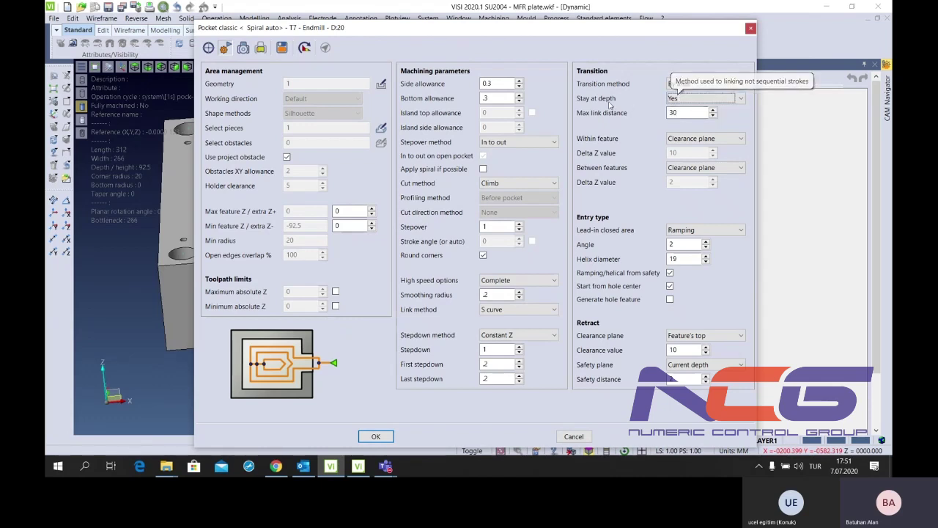
left_click(688, 111)
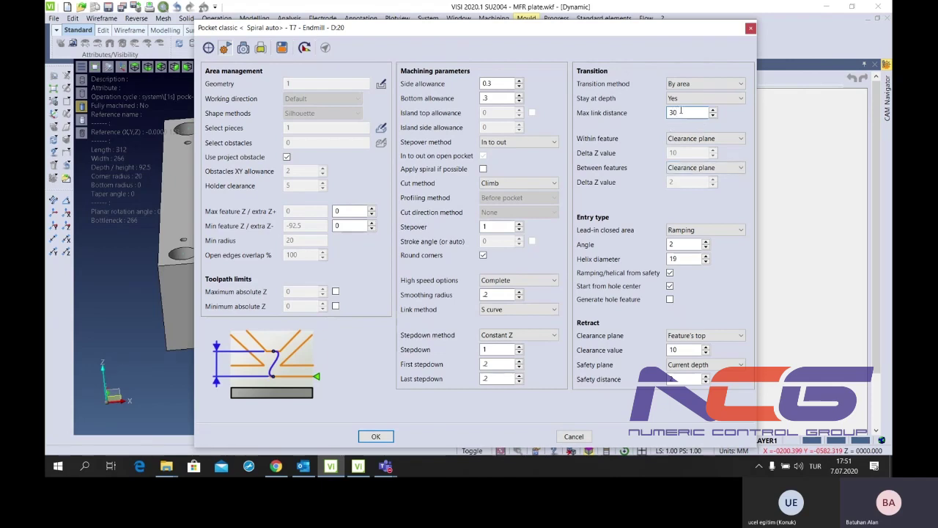
Retract within features to Previous Z level with Delta Z 10, keeping Clearance plane between features
left_click(689, 138)
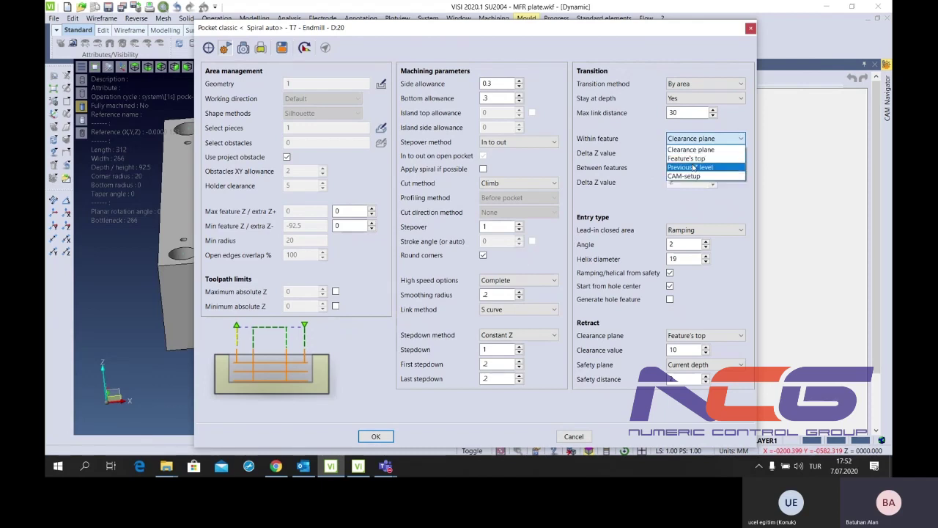
left_click(696, 167)
left_click(690, 145)
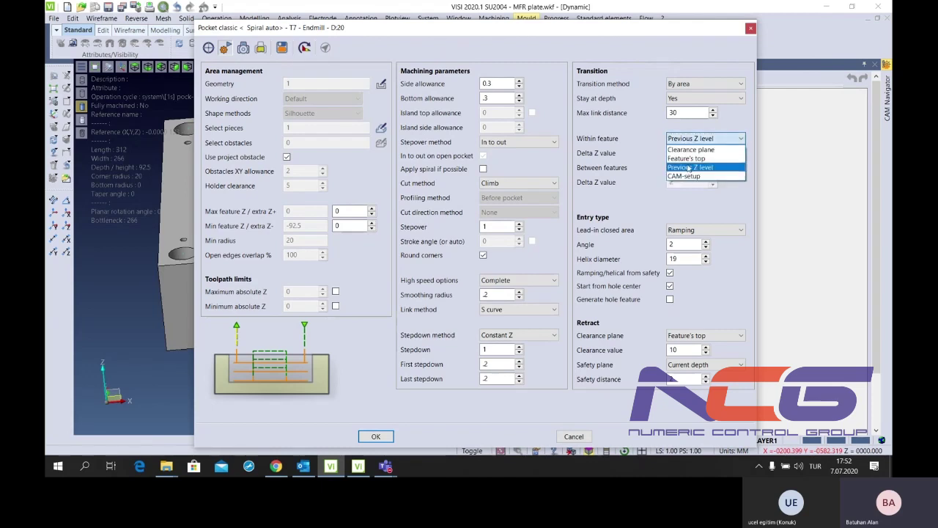
left_click(691, 167)
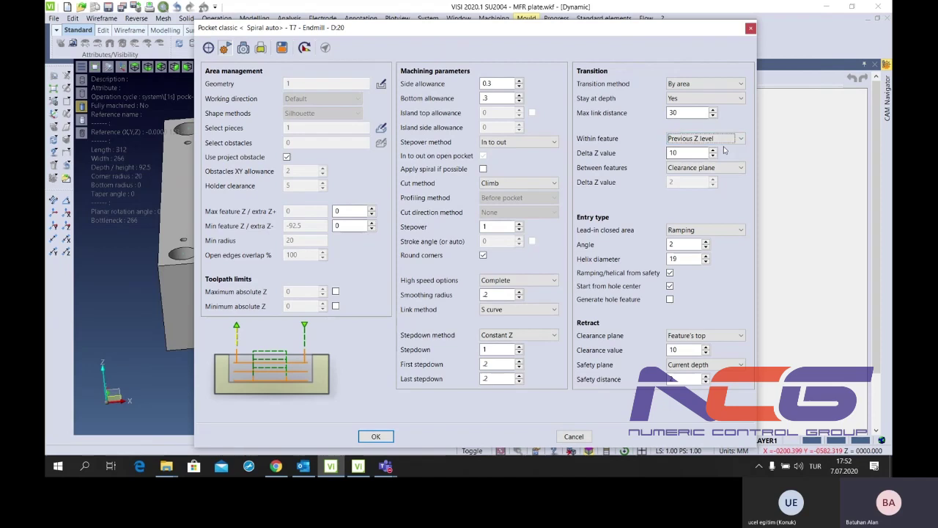
left_click(698, 153)
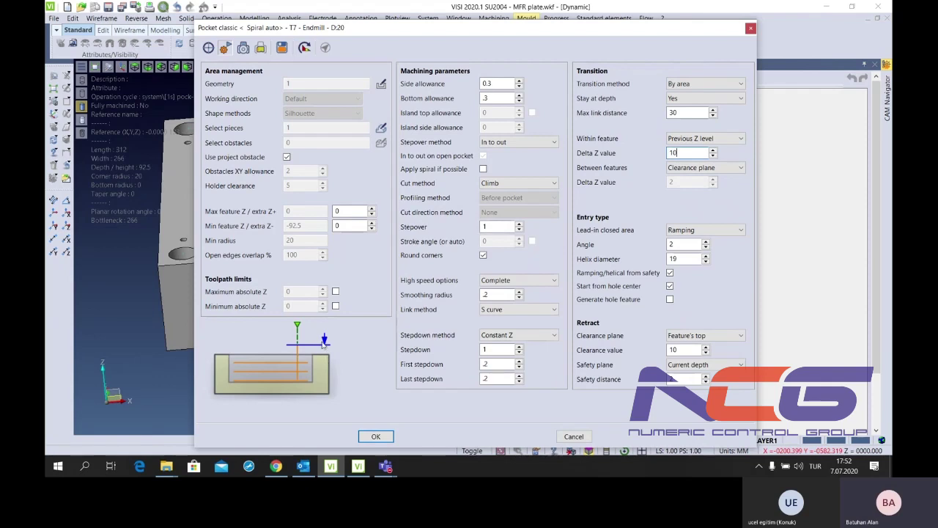
key("Tab")
key("alt+Down")
left_click(584, 174)
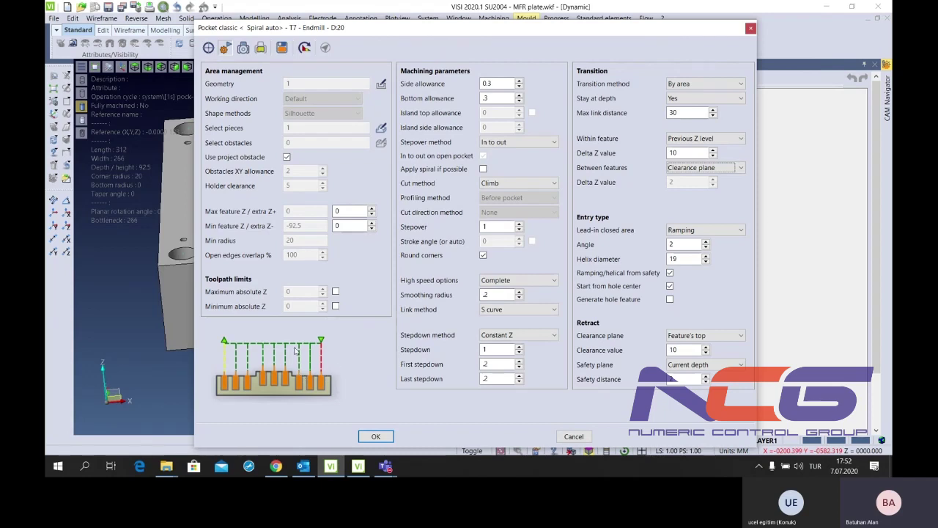
left_click(720, 169)
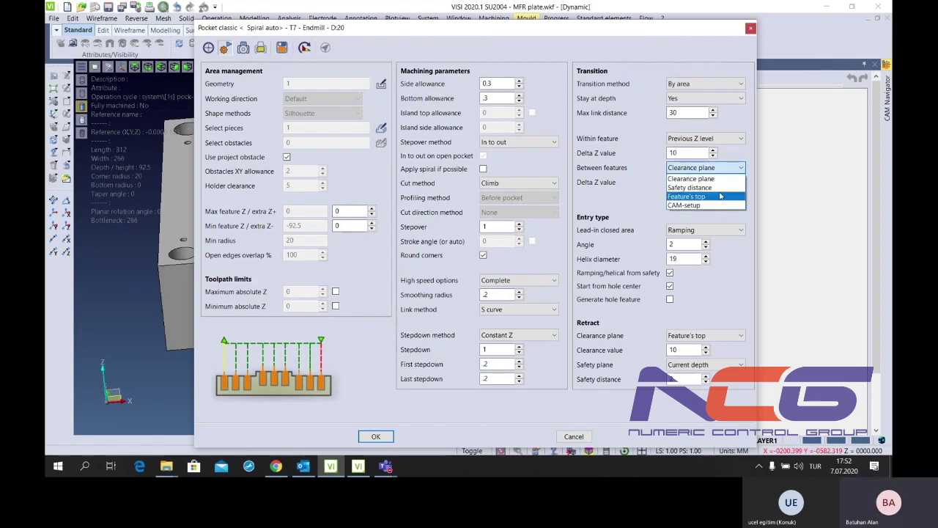
Set the closed-area lead-in to Ramping at angle 2 with helix diameter 19, after trying Helical and Plunging
left_click(714, 192)
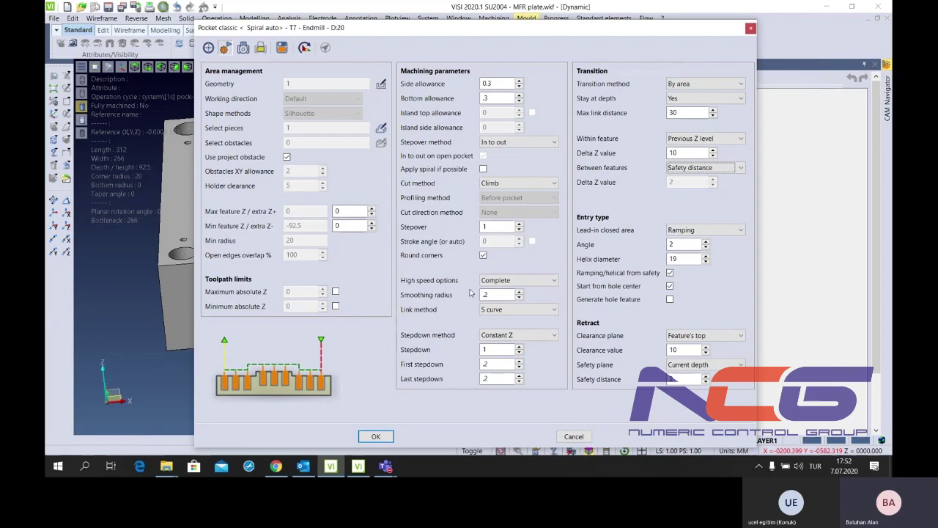
left_click(700, 230)
left_click(682, 250)
left_click(704, 230)
left_click(697, 250)
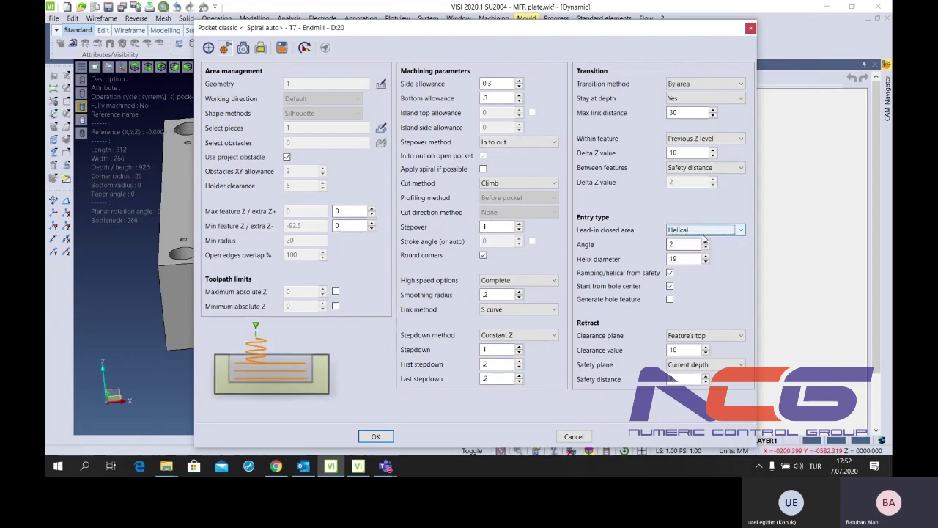
left_click(703, 230)
left_click(702, 240)
left_click(701, 233)
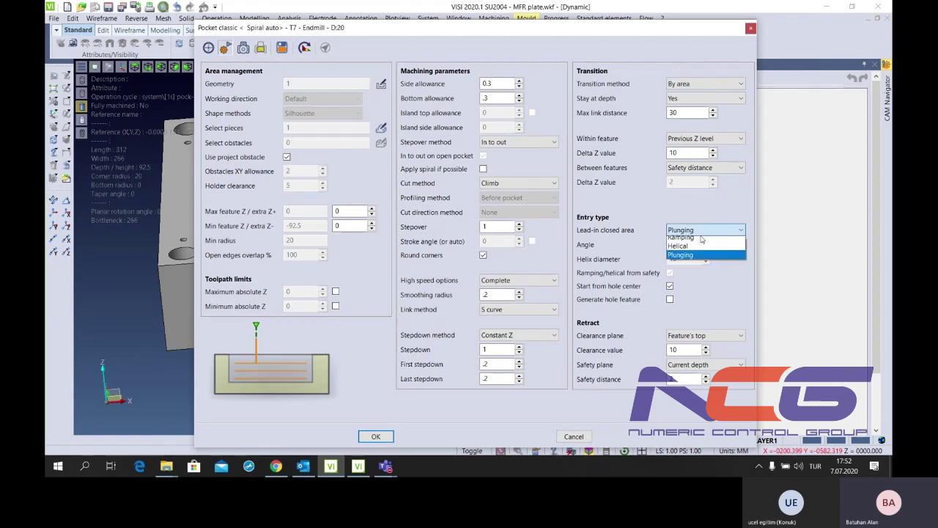
left_click(702, 241)
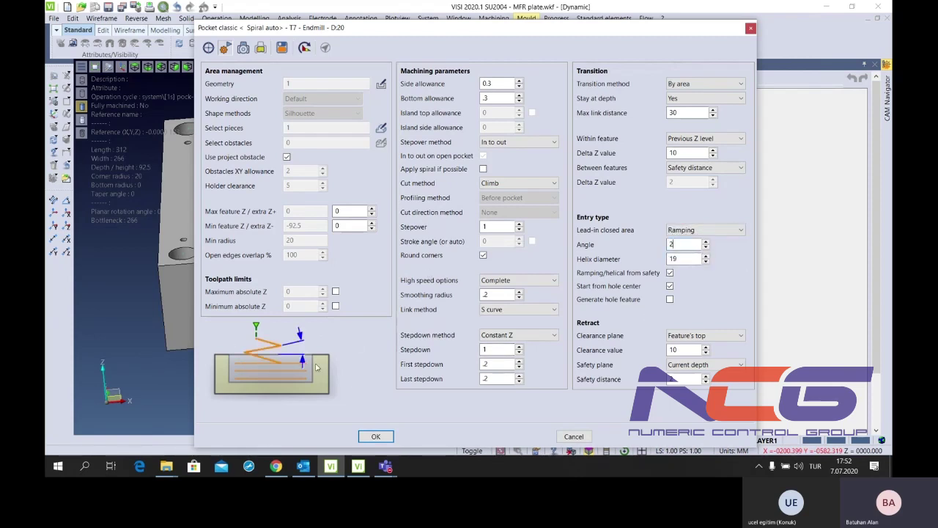
left_click(682, 259)
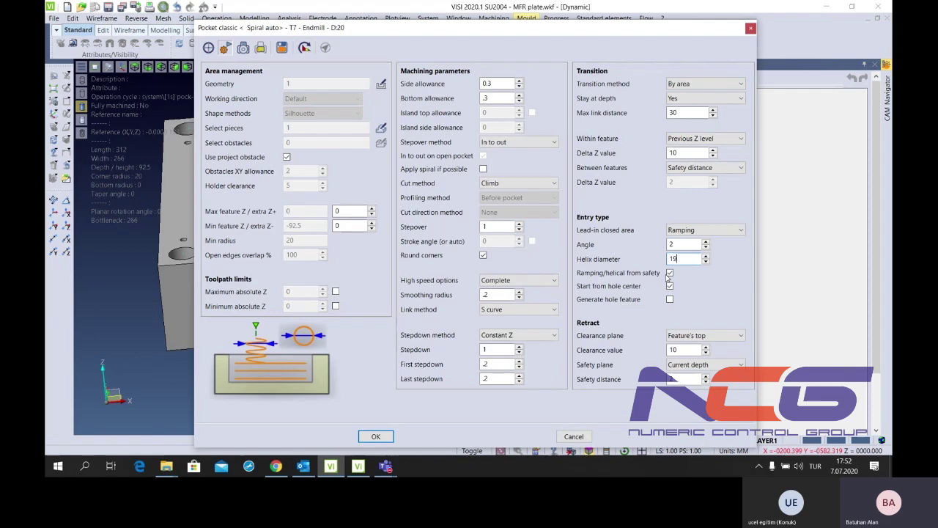
Tick Ramping/helical from safety and Start from hole center, leaving Generate hole feature off
left_click(669, 274)
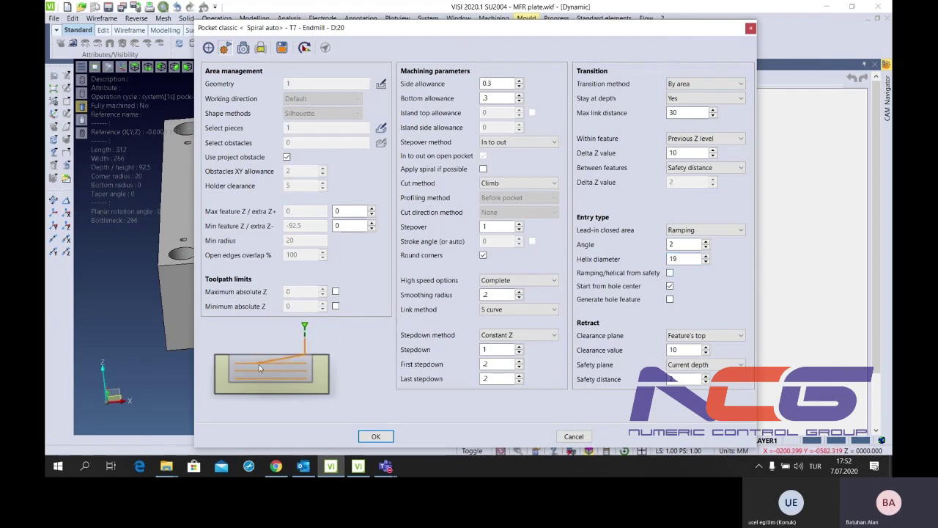
left_click(670, 273)
mouse_move(670, 286)
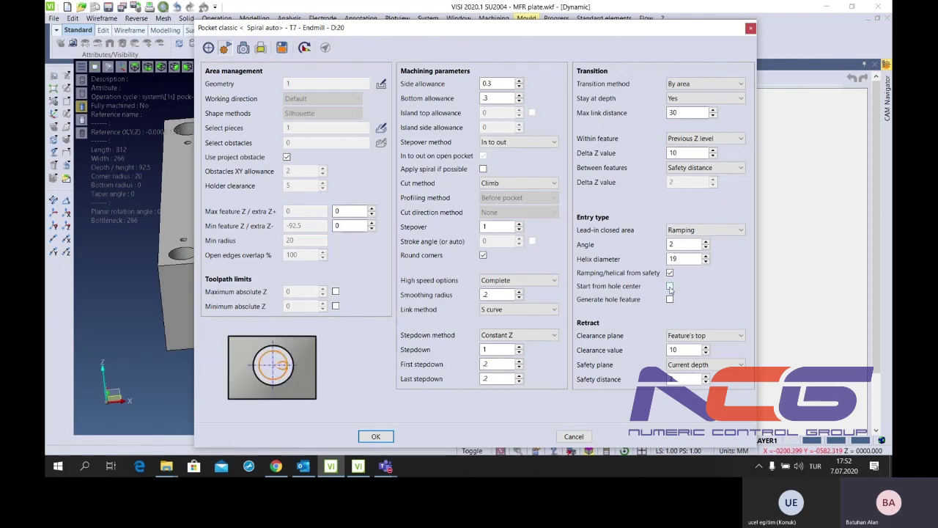
left_click(670, 286)
left_click(670, 287)
left_click(669, 300)
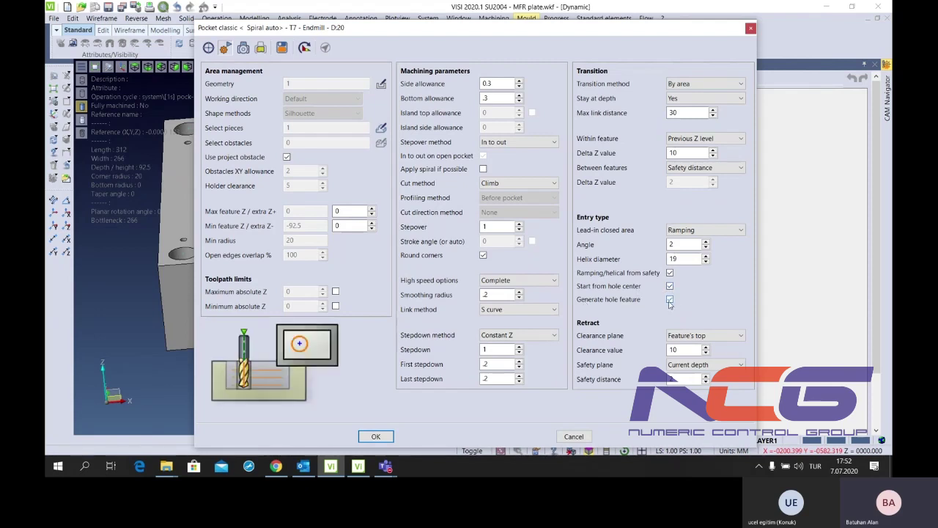
left_click(669, 300)
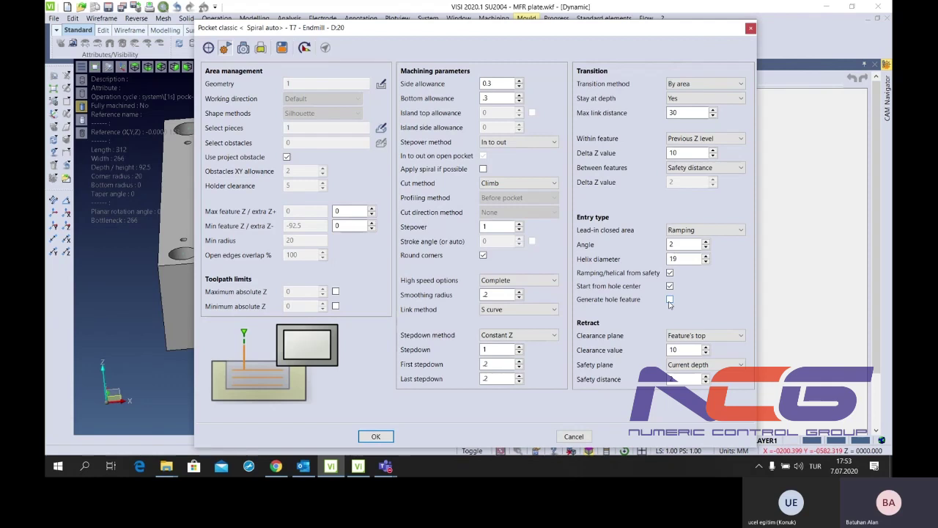
left_click(670, 300)
left_click(669, 300)
left_click(686, 335)
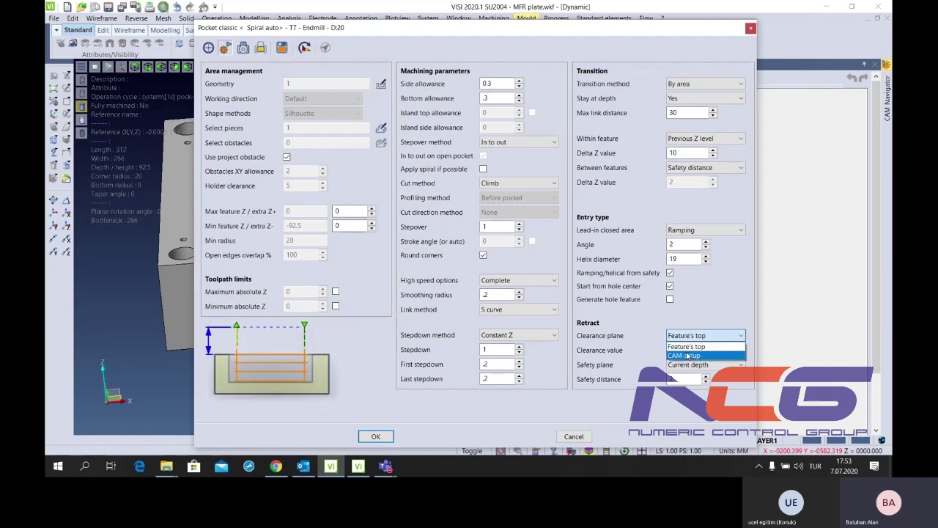
Keep Feature's top as the clearance plane reference and raise the clearance value to 100
left_click(687, 355)
left_click(689, 335)
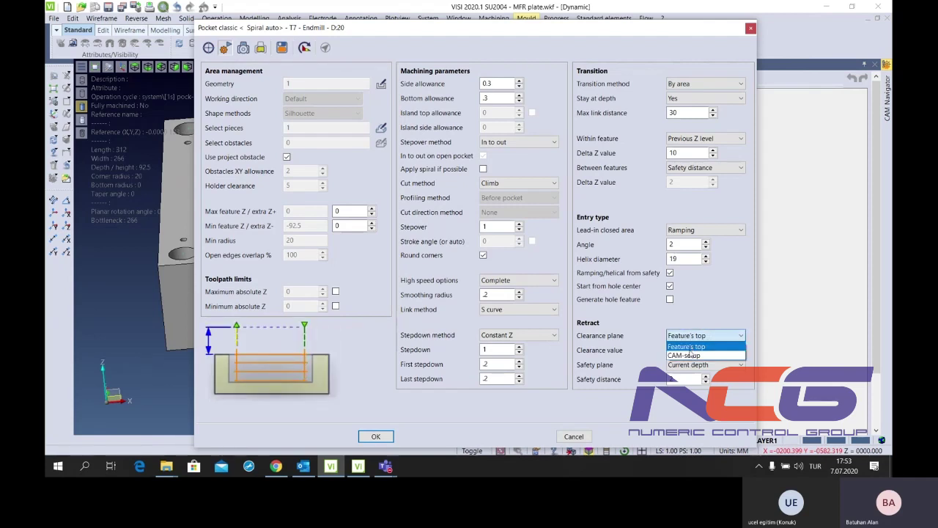
left_click(689, 355)
left_click(689, 335)
left_click(687, 345)
double_click(693, 348)
type("100")
left_click(691, 364)
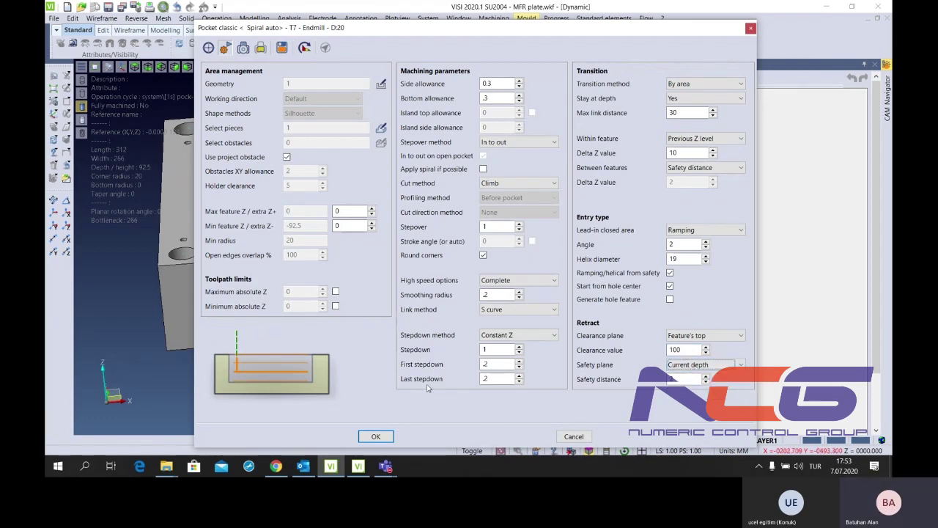
Return the safety plane to Current depth after trying Rapid, and accept to compute the pocket
left_click(685, 365)
left_click(682, 377)
left_click(686, 364)
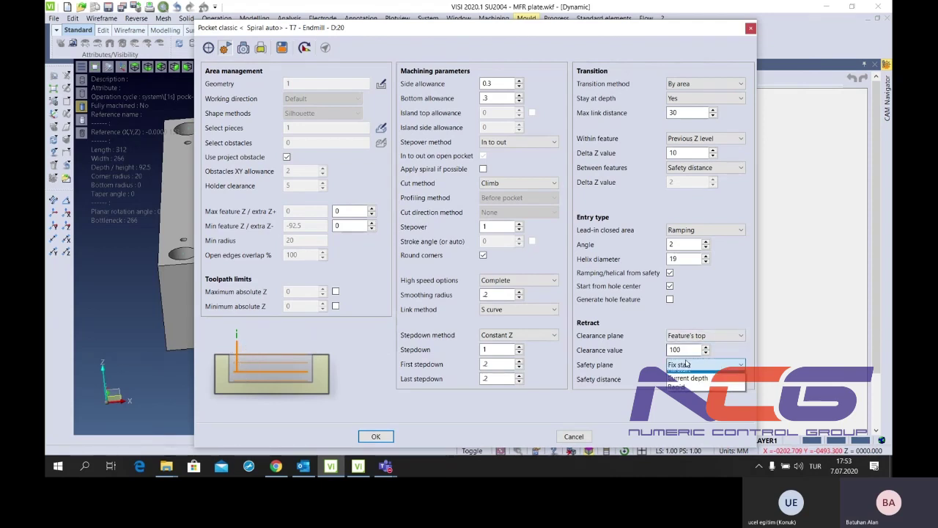
left_click(688, 378)
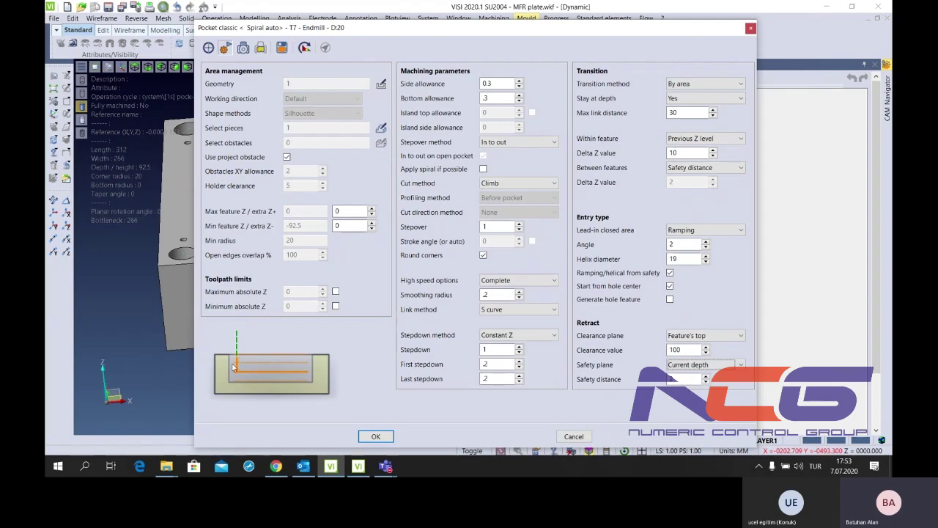
left_click(692, 364)
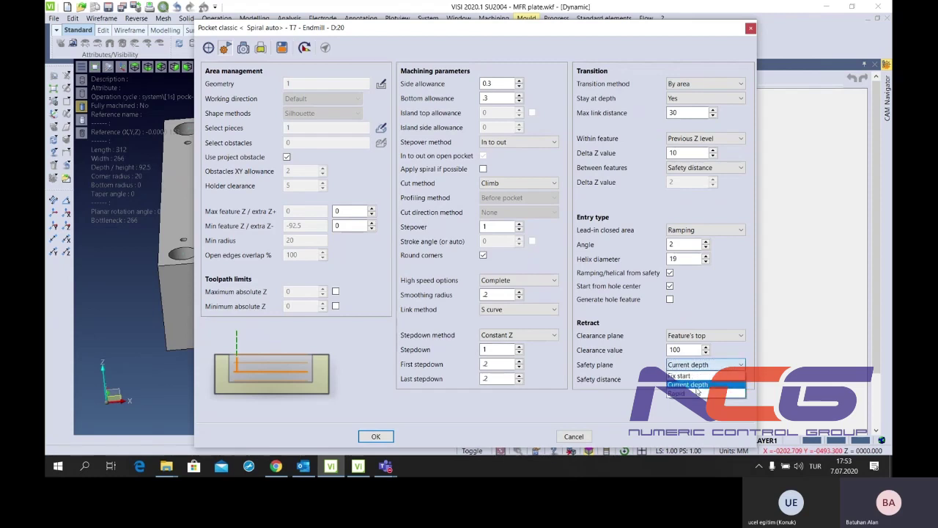
left_click(697, 394)
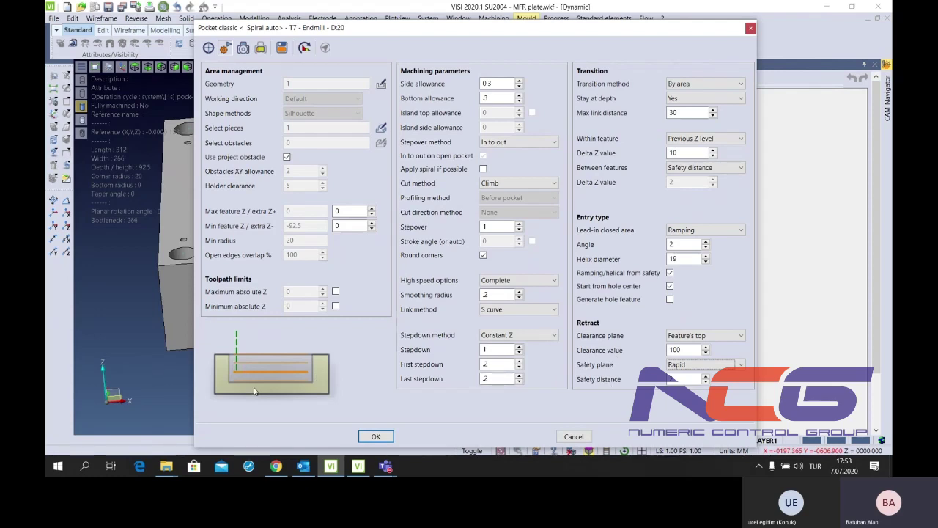
left_click(707, 367)
left_click(700, 377)
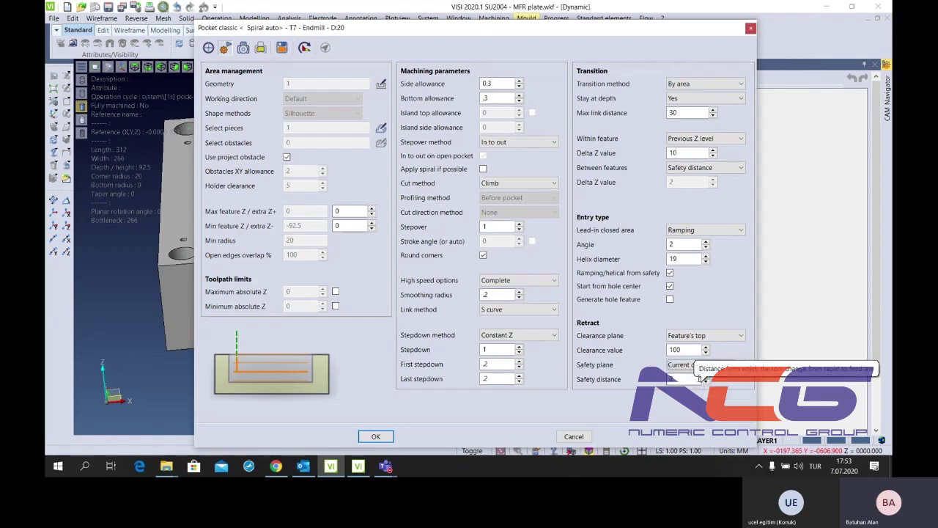
left_click(691, 380)
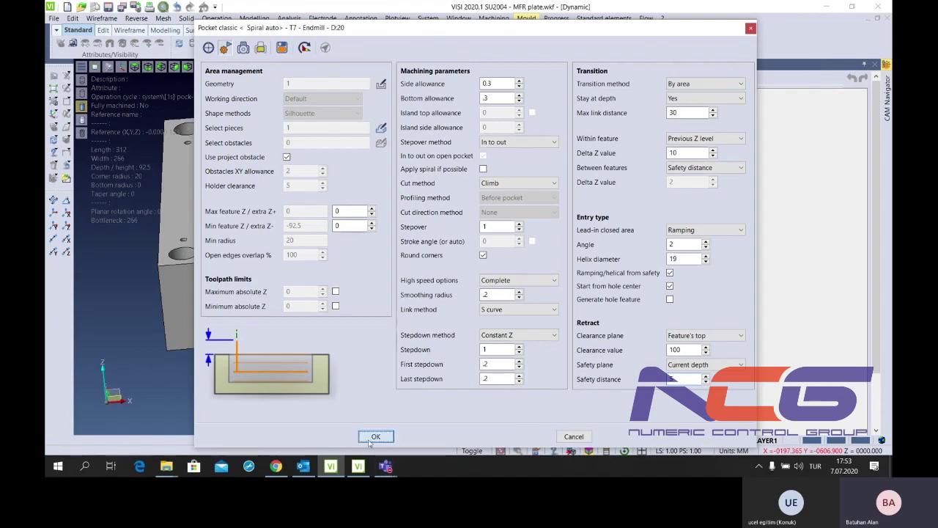
left_click(372, 438)
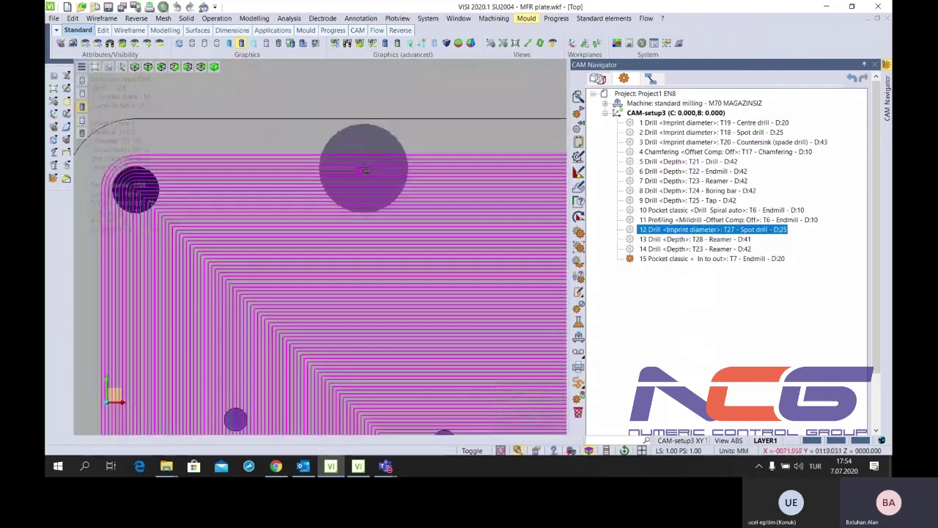
Zoom and tilt the view to inspect the new pocket toolpath, then select operation 15
scroll(307, 234, "up", 3)
scroll(415, 174, "up", 3)
scroll(448, 198, "up", 2)
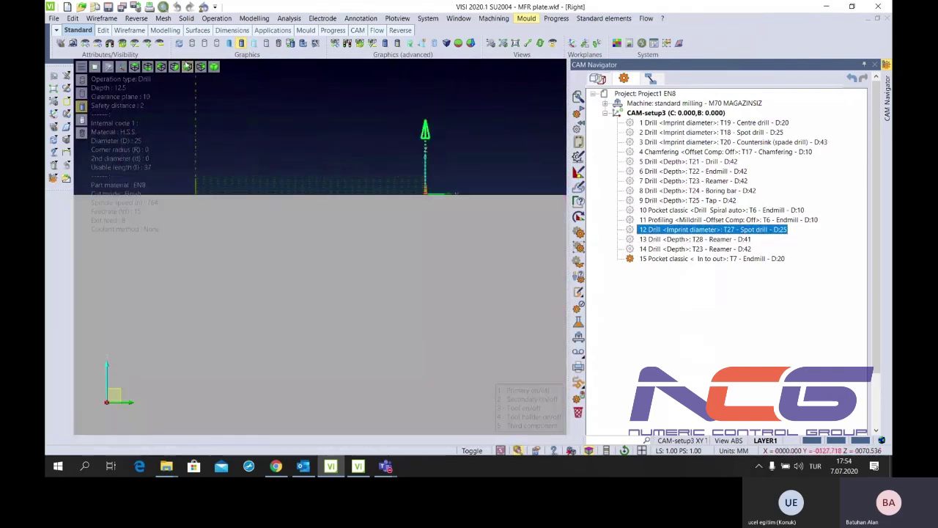
scroll(361, 190, "up", 2)
scroll(344, 195, "up", 2)
scroll(316, 202, "up", 2)
scroll(293, 206, "up", 1)
scroll(264, 198, "down", 1)
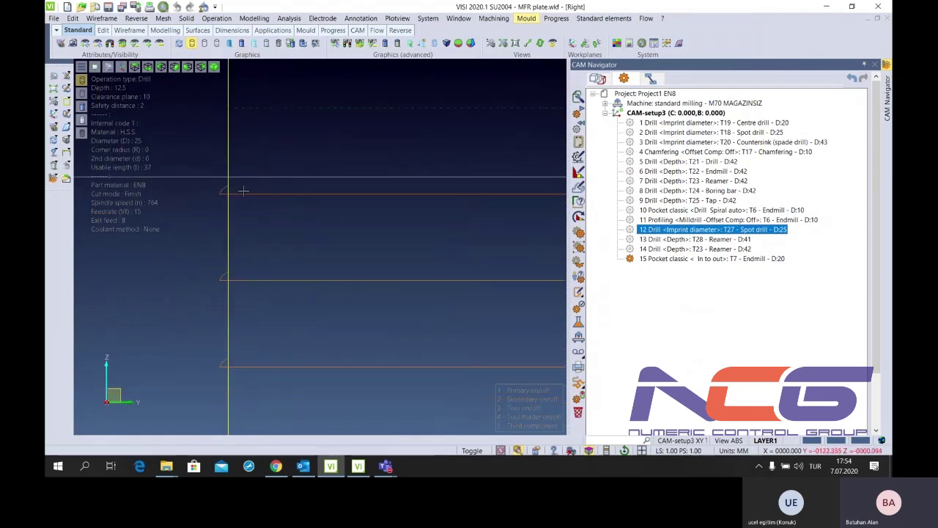
scroll(297, 183, "down", 3)
scroll(303, 191, "down", 3)
scroll(311, 208, "down", 2)
scroll(327, 226, "up", 2)
scroll(308, 279, "up", 2)
scroll(293, 331, "down", 1)
scroll(286, 329, "down", 1)
scroll(277, 328, "down", 2)
scroll(277, 327, "down", 2)
scroll(277, 327, "down", 2)
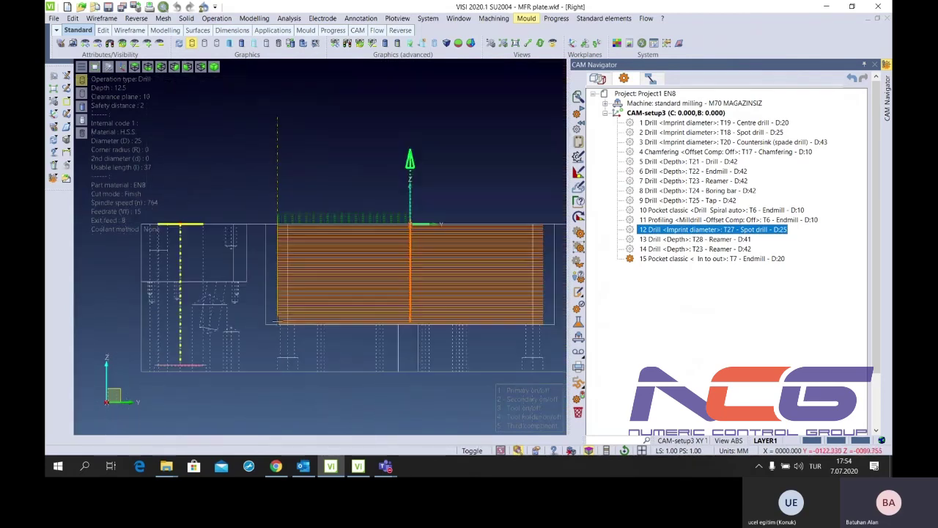
middle_click_drag(278, 319, 292, 246)
left_click(664, 259)
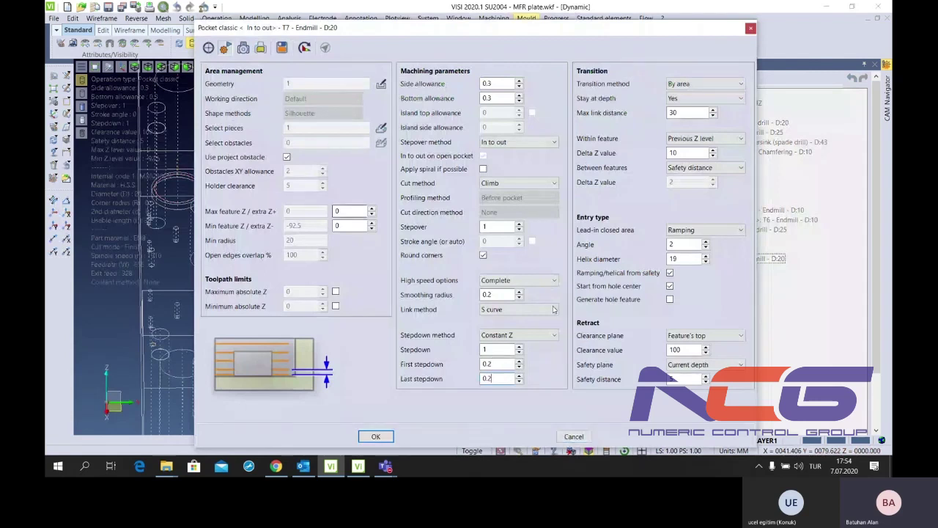
Set the stepover pattern to Zigzag instead of Spiral auto, keeping climb milling
left_click(522, 142)
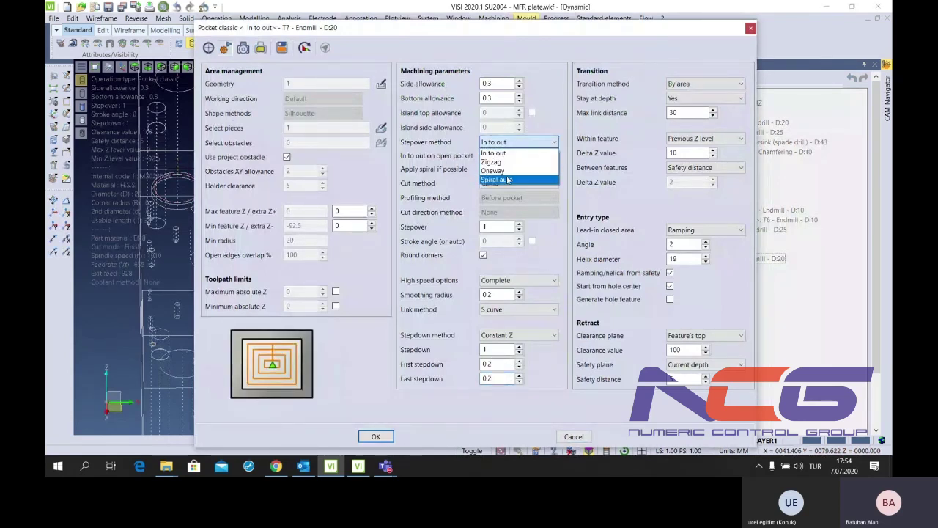
left_click(517, 181)
left_click(496, 141)
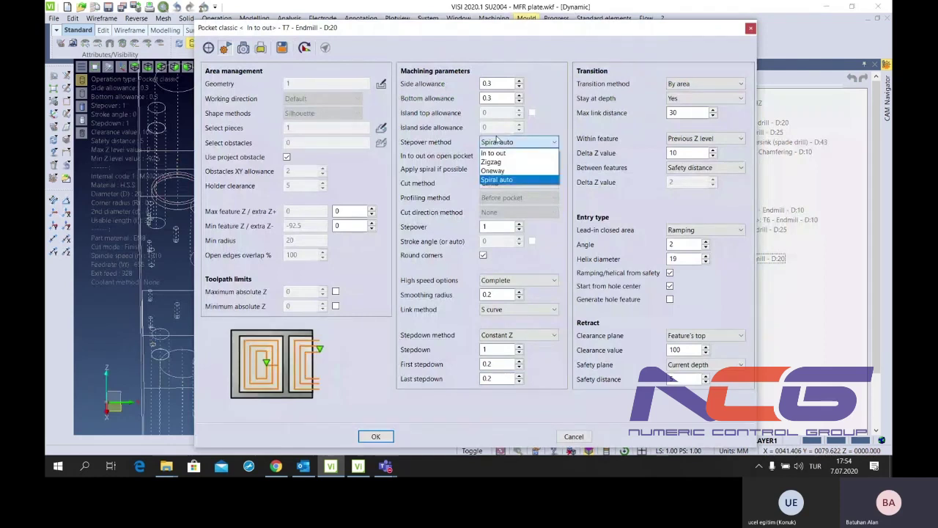
left_click(495, 161)
left_click(512, 183)
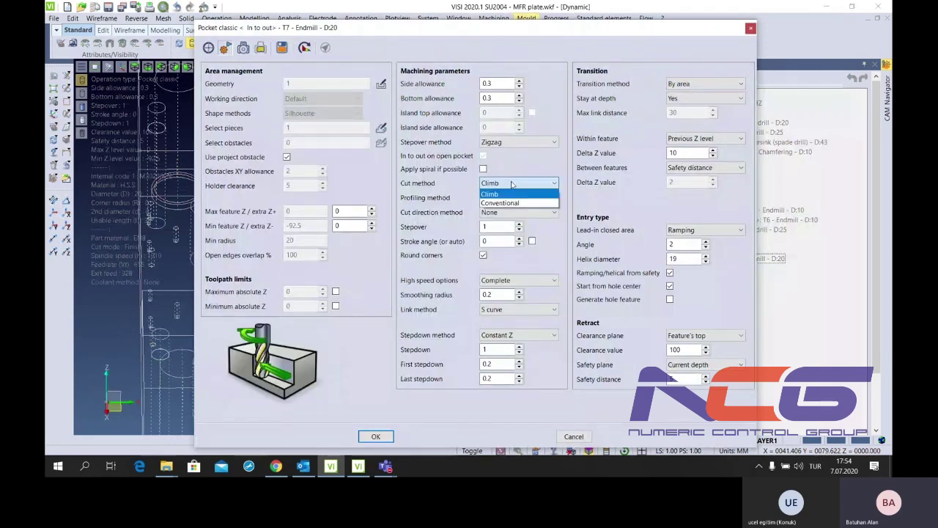
left_click(511, 196)
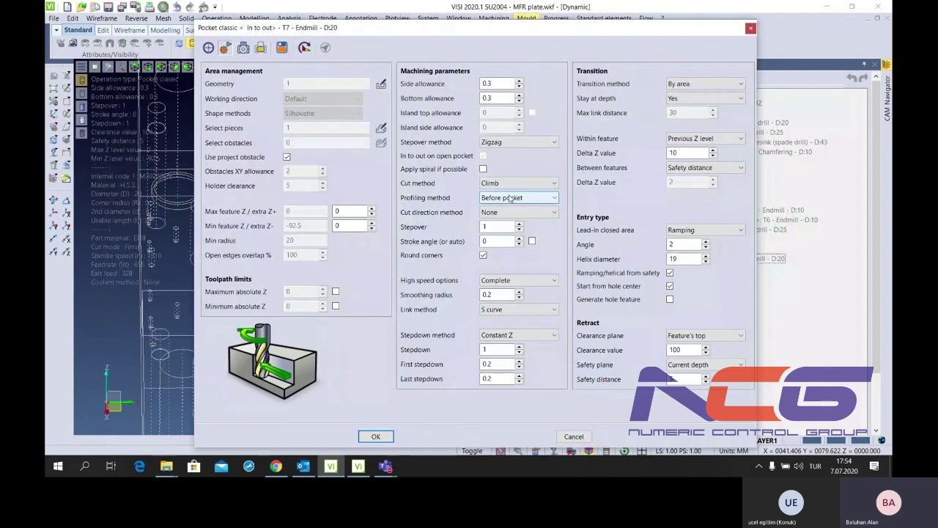
Switch the profiling order back and forth, ending with walls profiled after the pocket
left_click(511, 198)
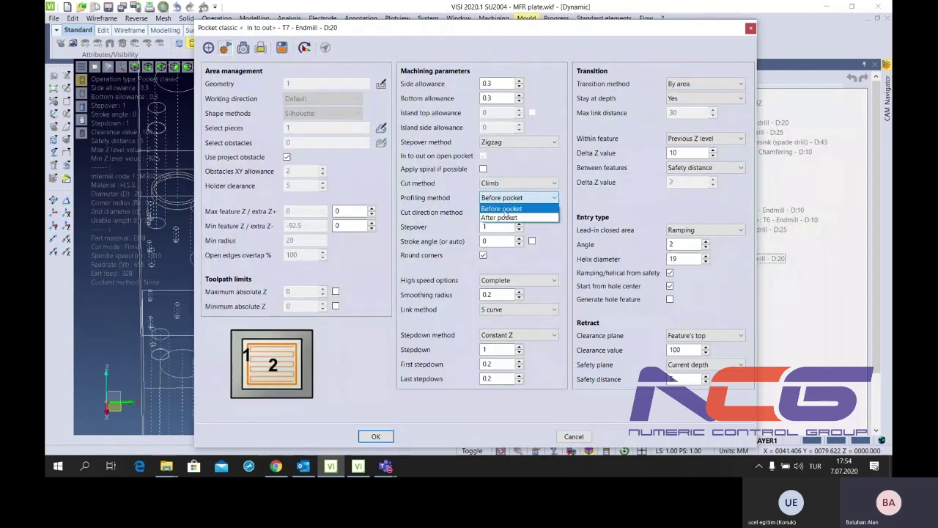
left_click(504, 209)
left_click(505, 204)
left_click(503, 211)
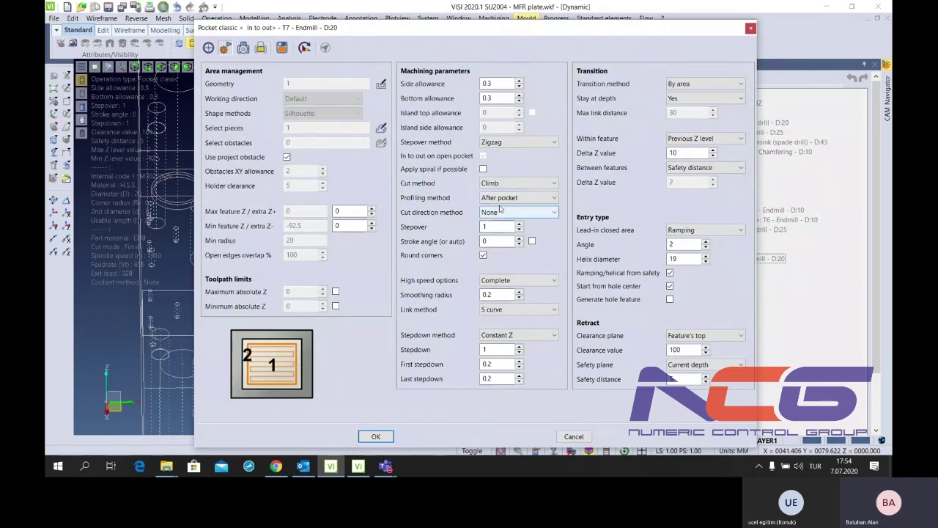
left_click(513, 198)
left_click(499, 208)
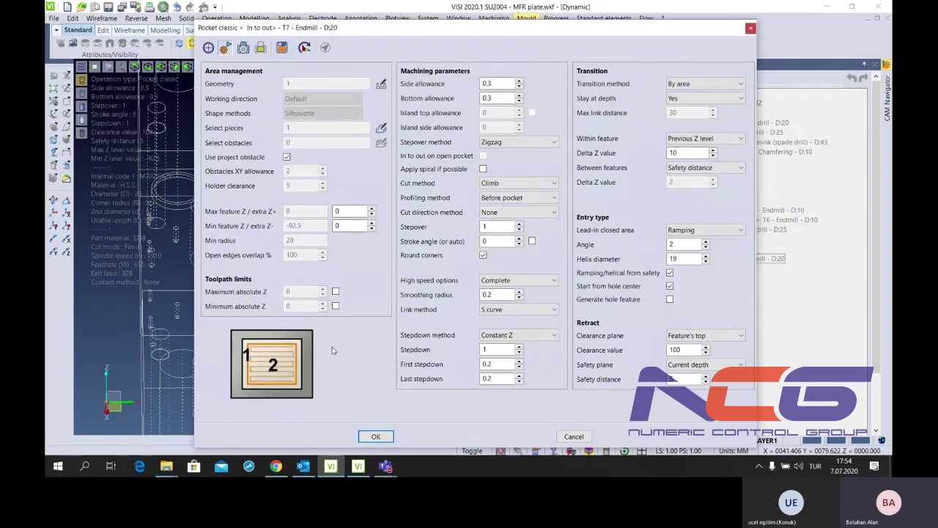
left_click(548, 197)
left_click(498, 212)
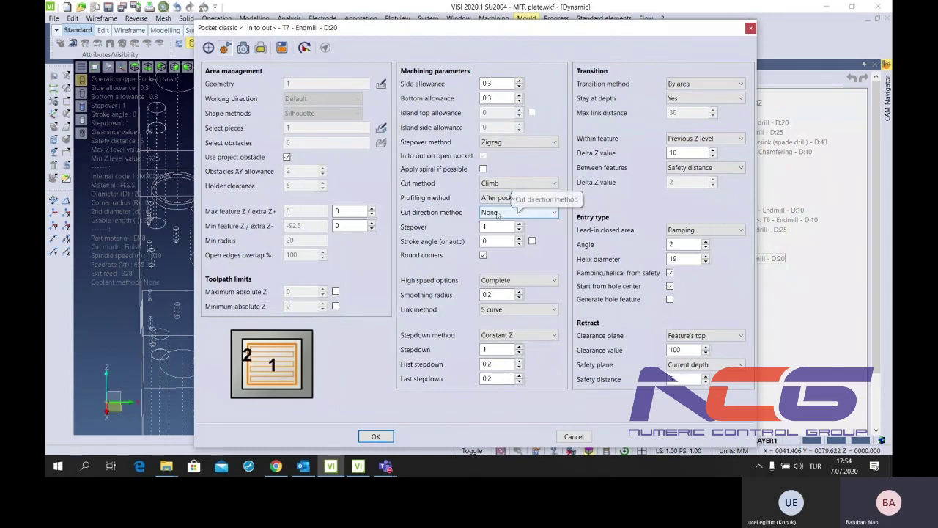
Reset the cut direction method to None, check stepover 1 and stroke angle 0, and accept
left_click(498, 211)
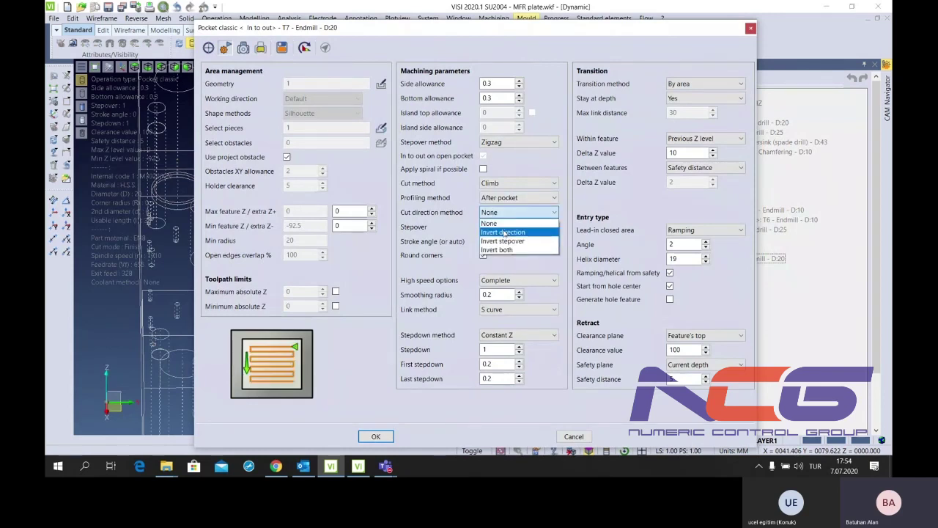
left_click(504, 232)
left_click(511, 213)
left_click(510, 242)
left_click(513, 214)
left_click(514, 252)
left_click(516, 213)
left_click(509, 222)
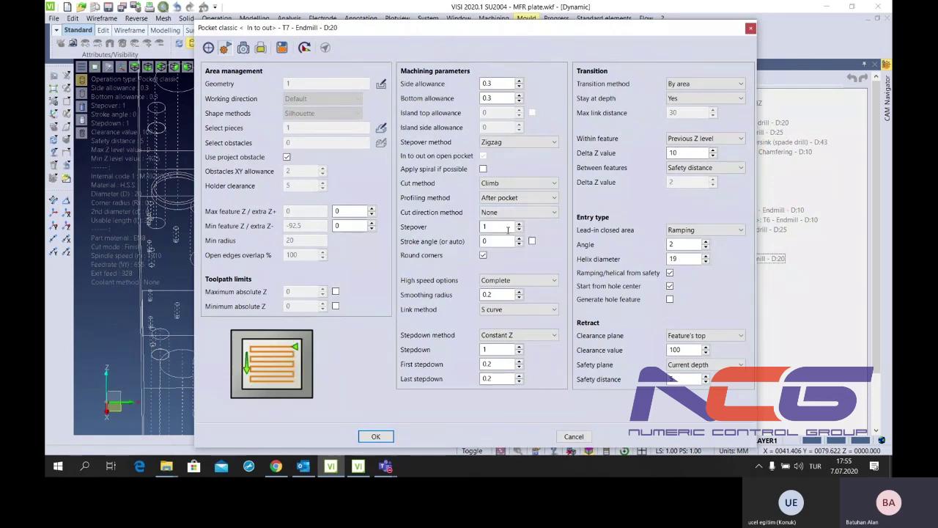
left_click(491, 226)
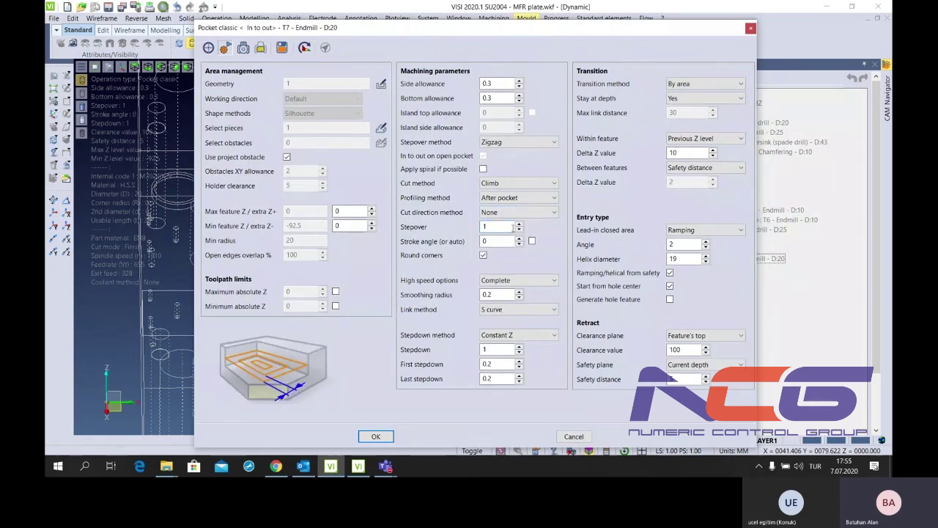
left_click(493, 242)
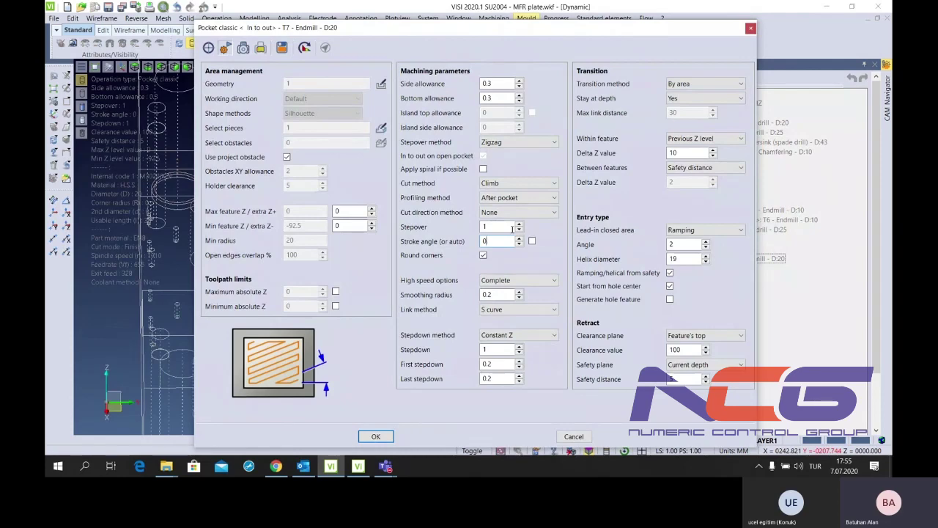
left_click(372, 437)
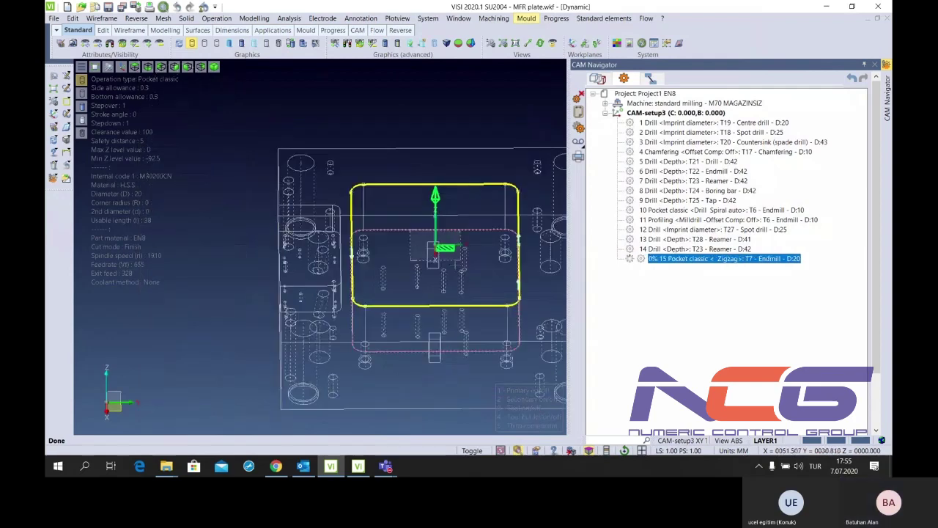
Review operation 15's 94-level zigzag toolpath in Path-lab, then close the levels view
scroll(365, 215, "up", 2)
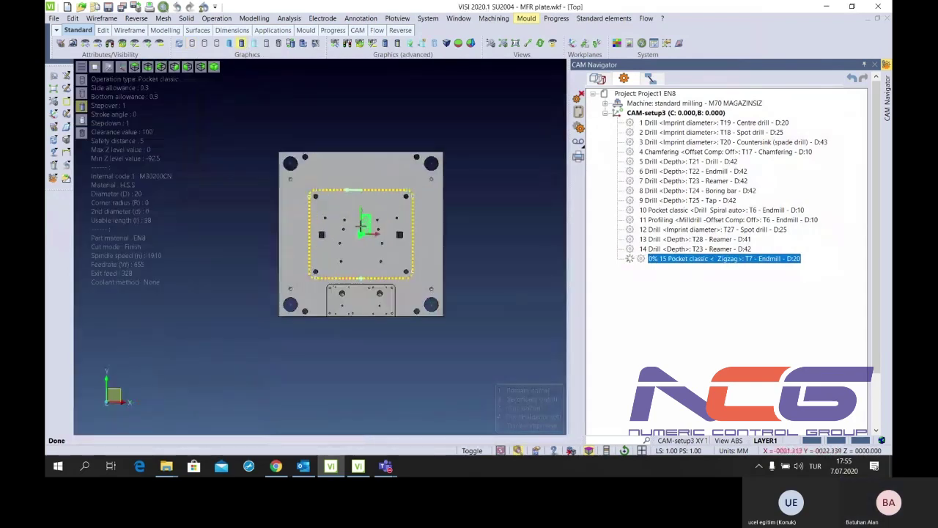
scroll(370, 231, "up", 1)
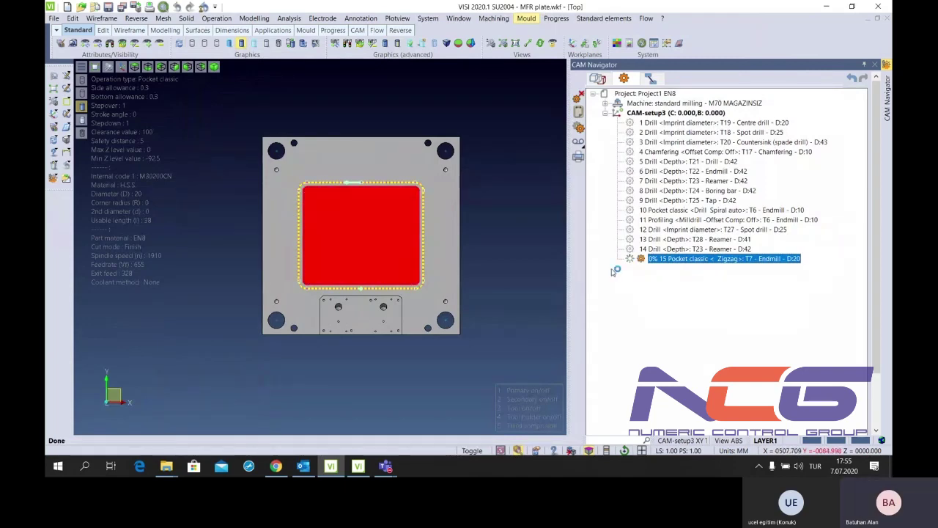
scroll(367, 233, "up", 2)
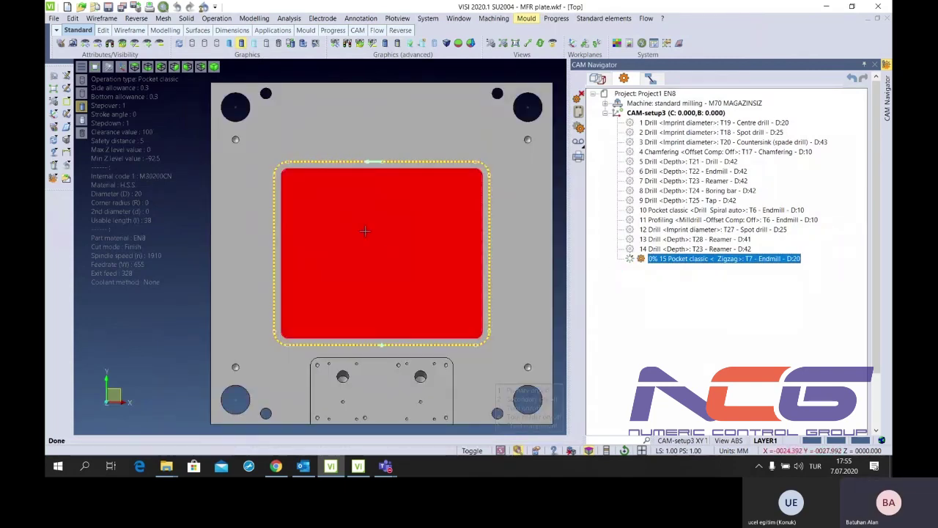
scroll(365, 231, "up", 3)
scroll(382, 224, "down", 2)
scroll(394, 220, "down", 1)
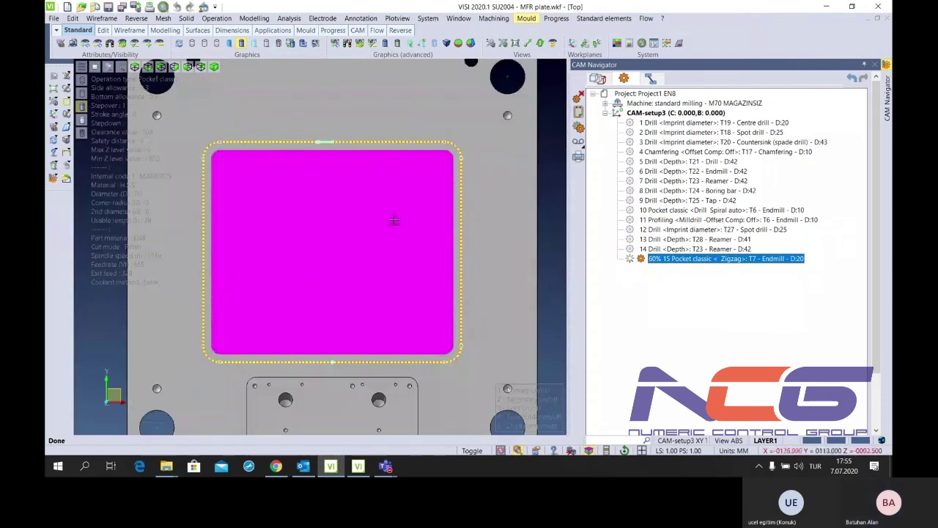
scroll(394, 220, "up", 3)
scroll(394, 220, "down", 1)
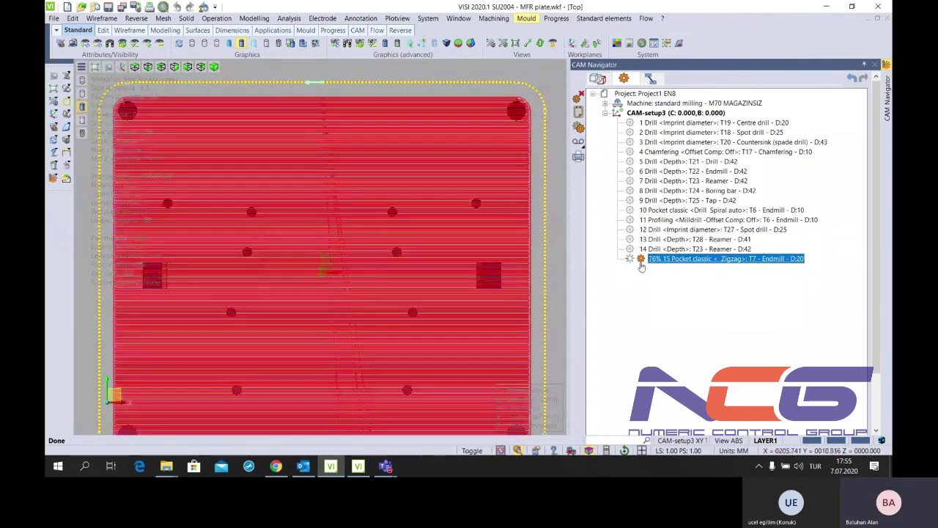
right_click(665, 261)
left_click(689, 339)
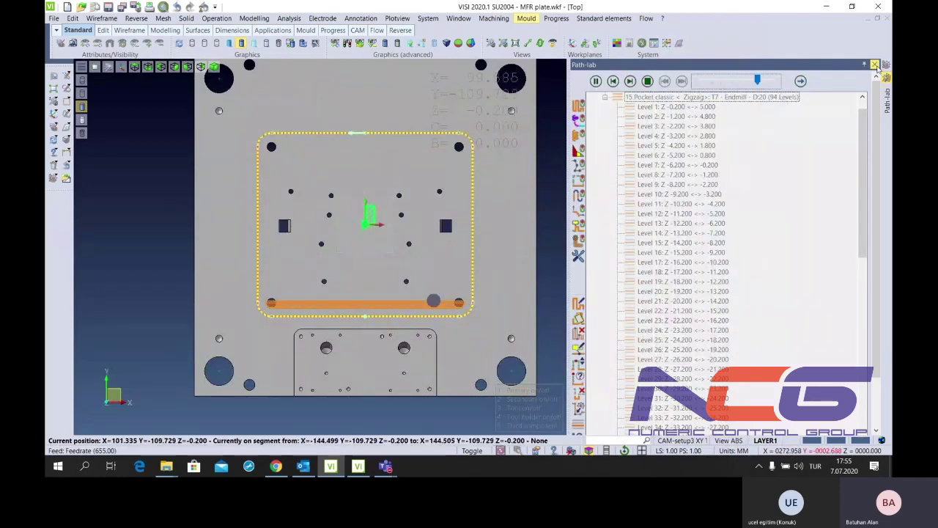
left_click(875, 66)
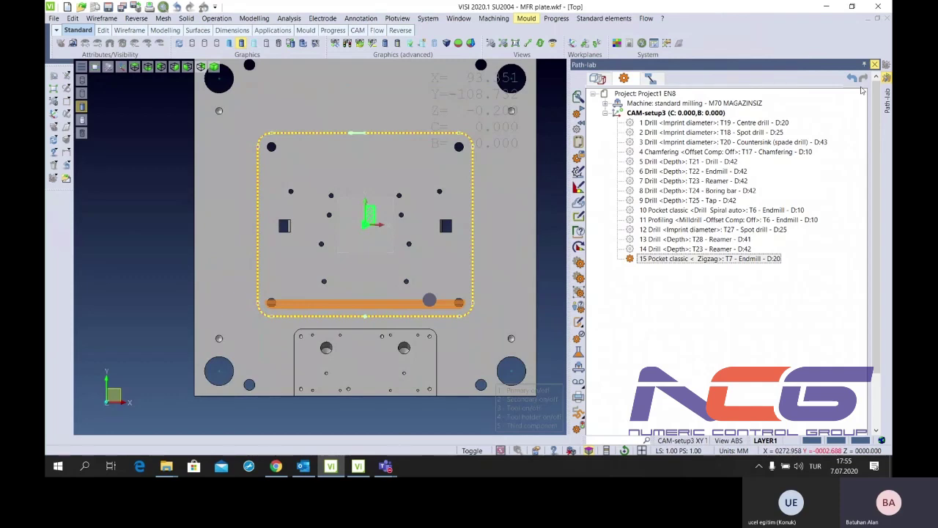
Set operation 15's profiling to Before pocket and rebuild its toolpath
left_click(702, 261)
double_click(702, 260)
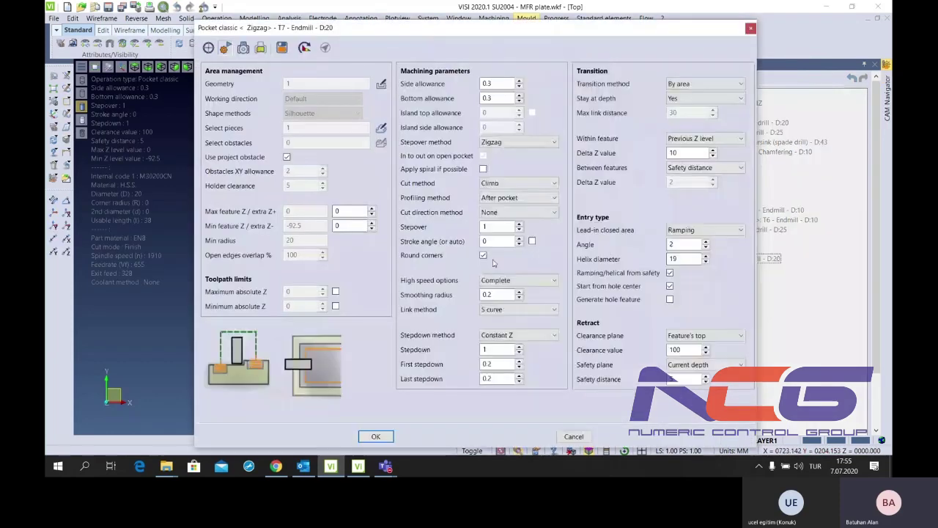
key("Up")
left_click(376, 437)
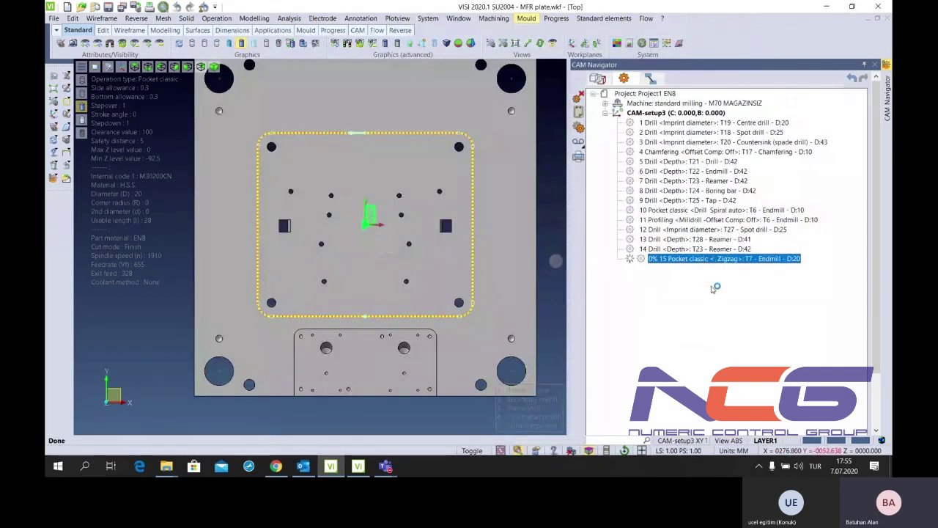
right_click(669, 261)
left_click(703, 290)
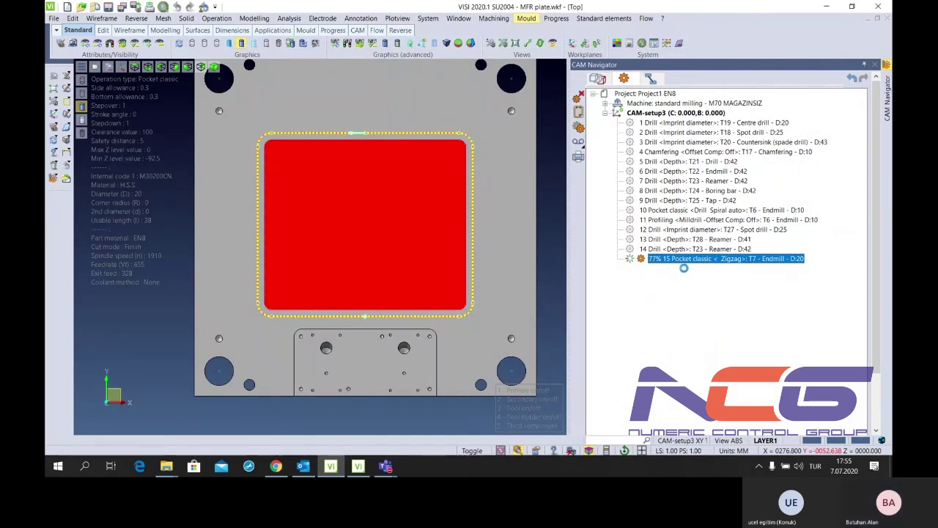
Play back operation 15's machining in Path-lab, then close Path-lab
right_click(681, 266)
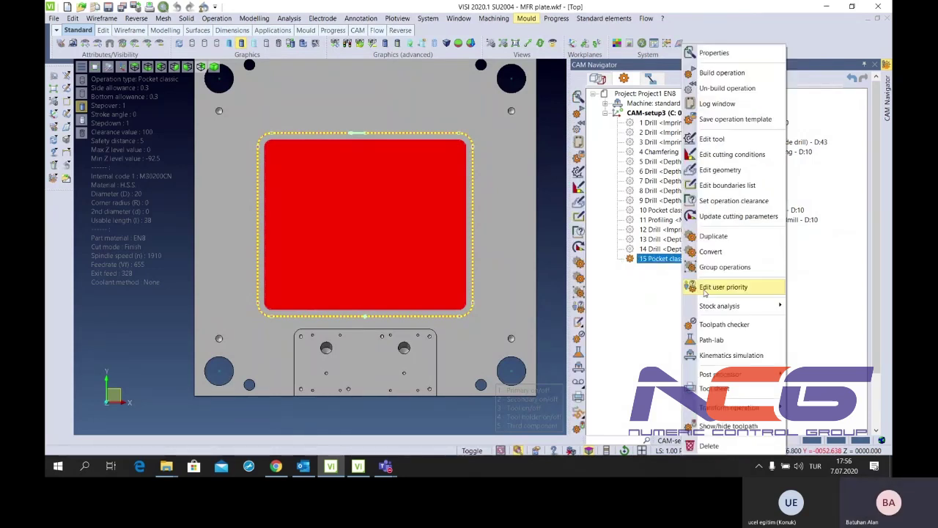
left_click(726, 330)
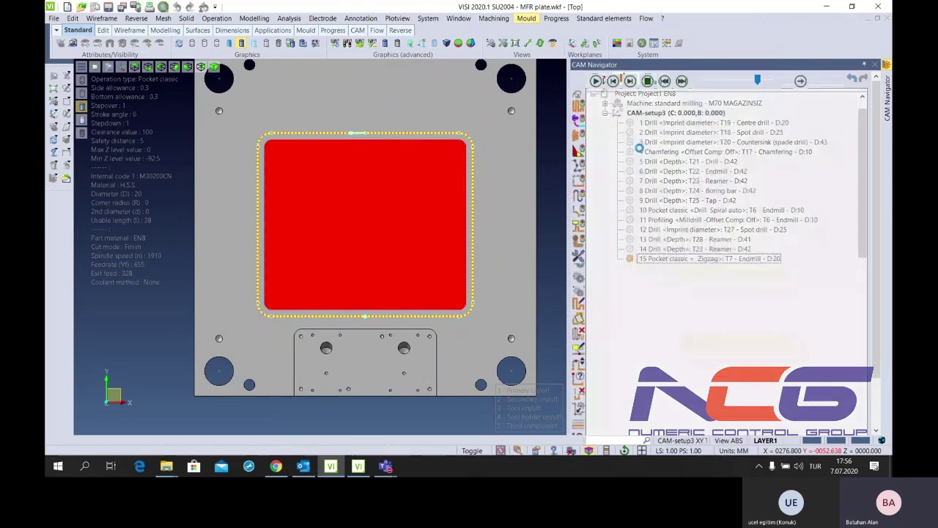
left_click(595, 80)
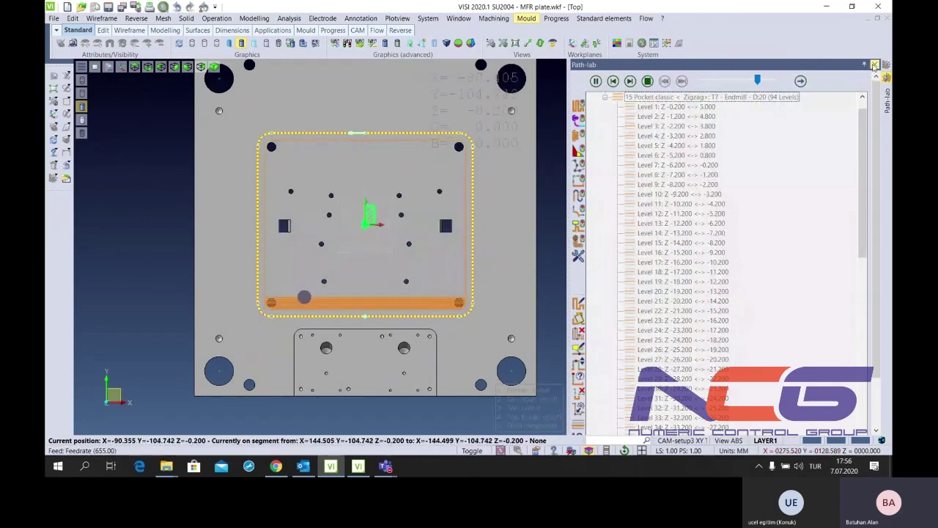
left_click(874, 65)
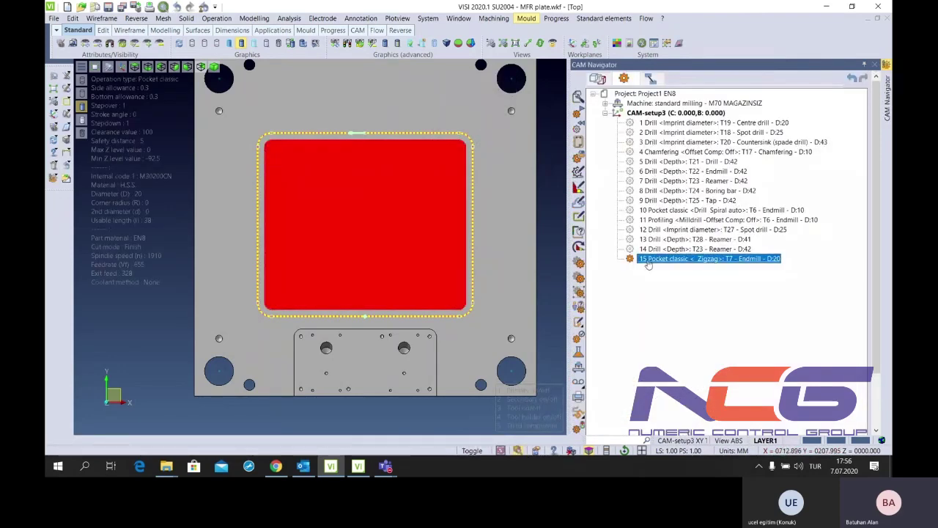
Add a Pocketing operation from the 2.5ax operations to Pocket #468
right_click(675, 135)
left_click(700, 260)
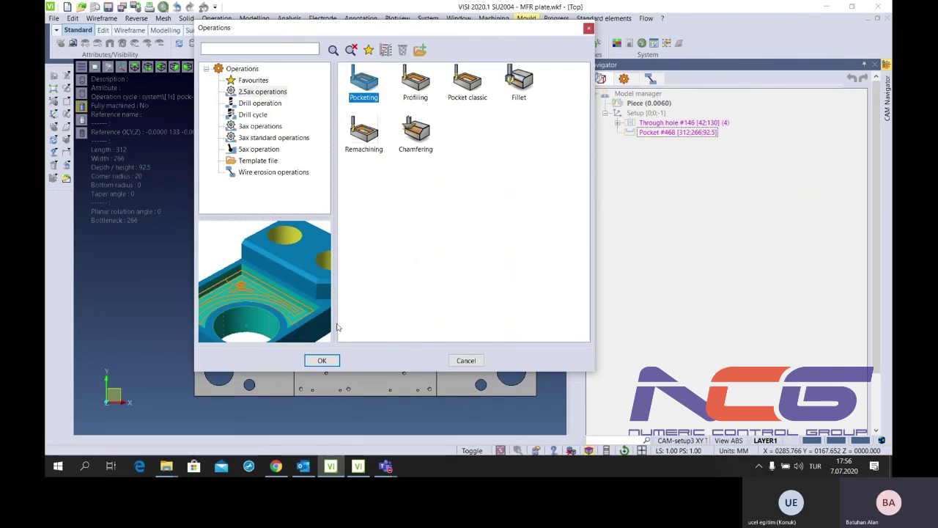
left_click(336, 362)
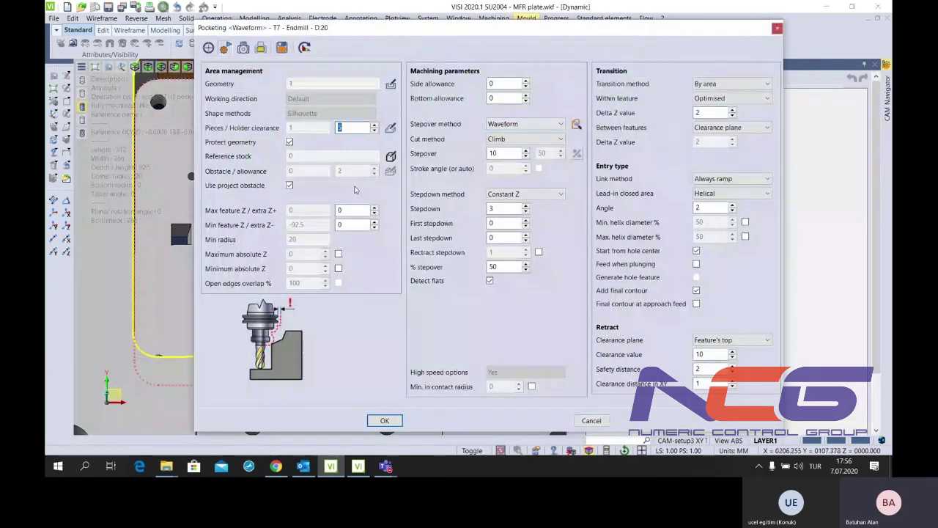
Compare stepover methods such as Spiral auto, keep Waveform, and bring up its properties
left_click(523, 126)
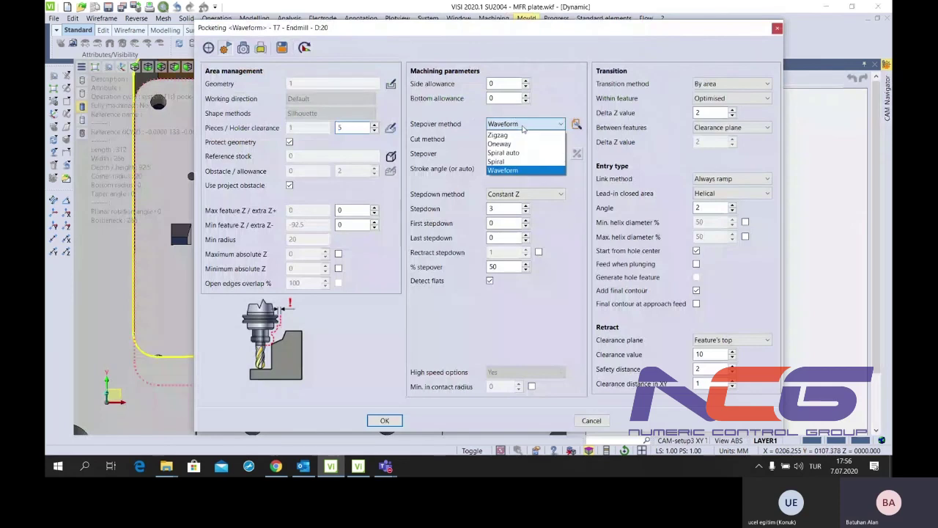
left_click(513, 170)
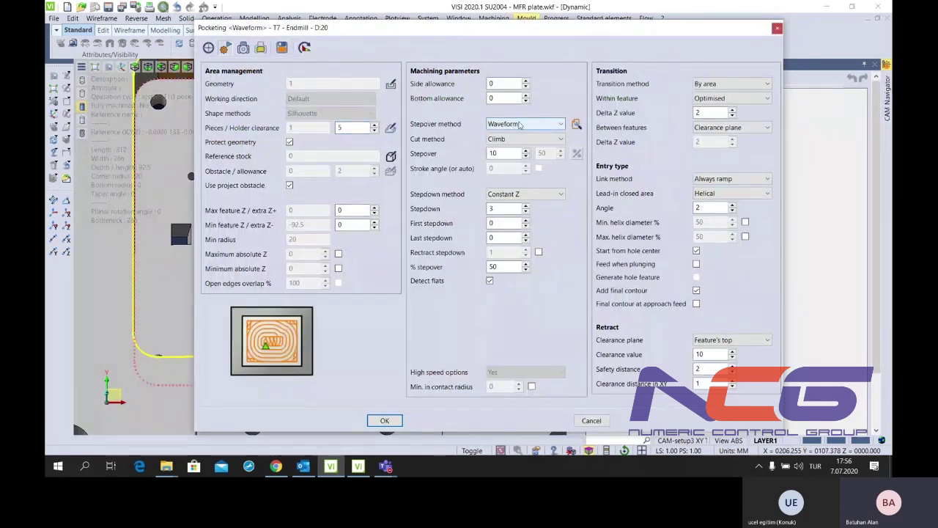
left_click(519, 125)
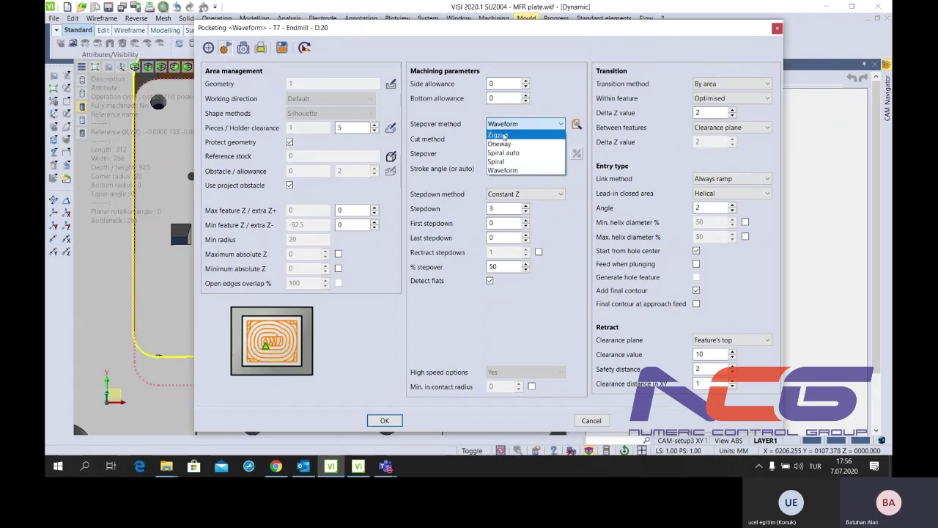
left_click(499, 170)
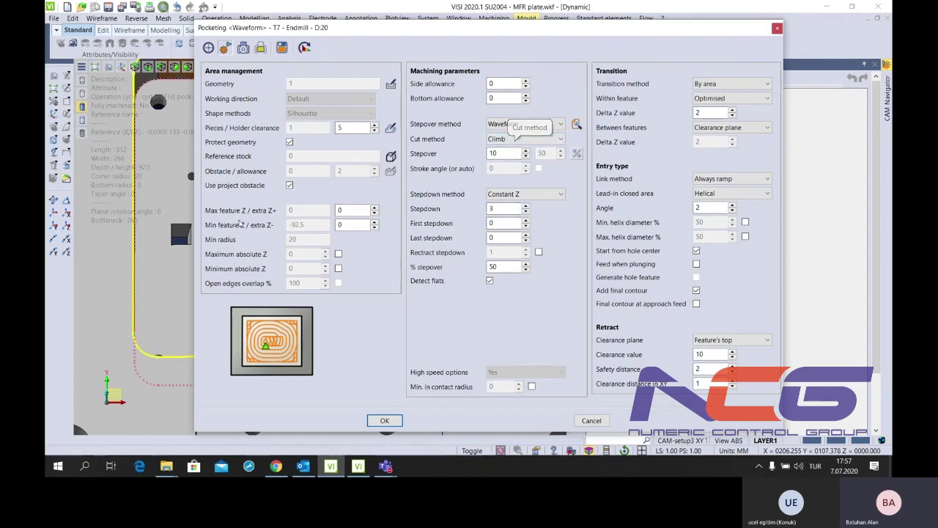
key("Down")
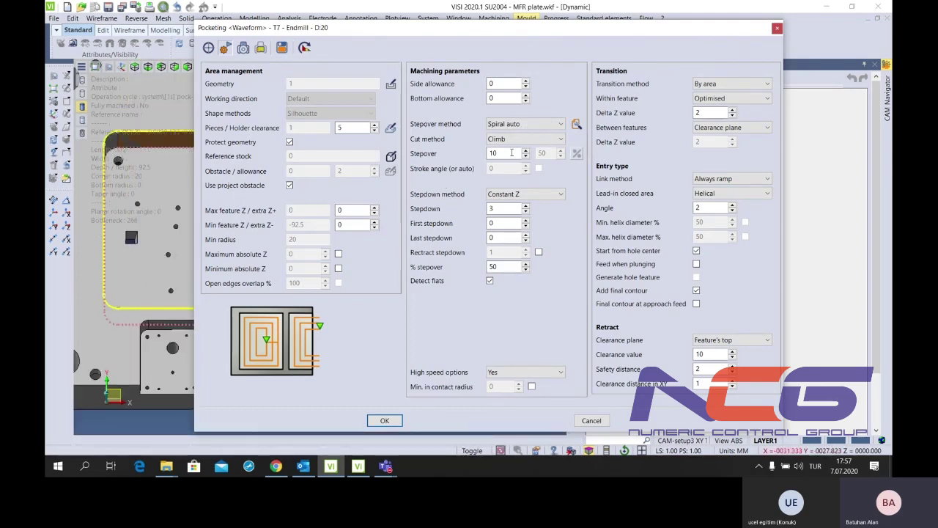
left_click(525, 125)
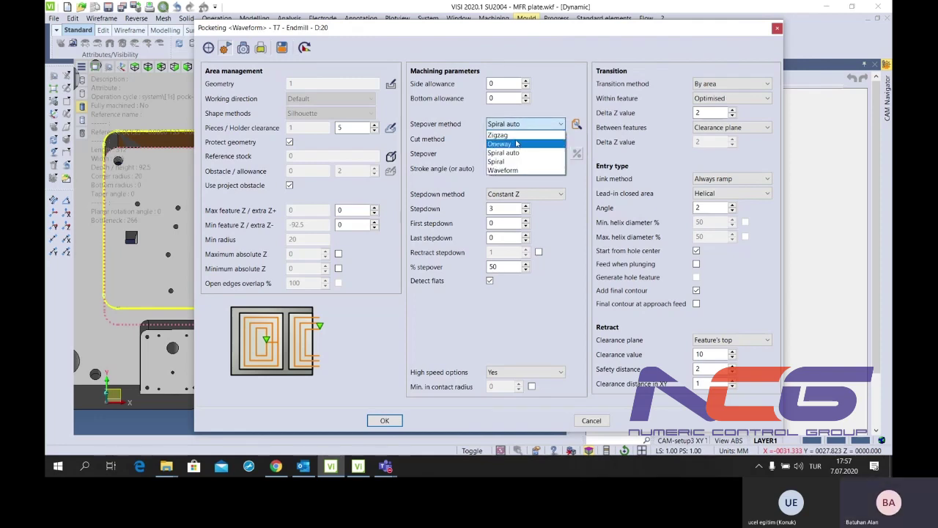
left_click(511, 171)
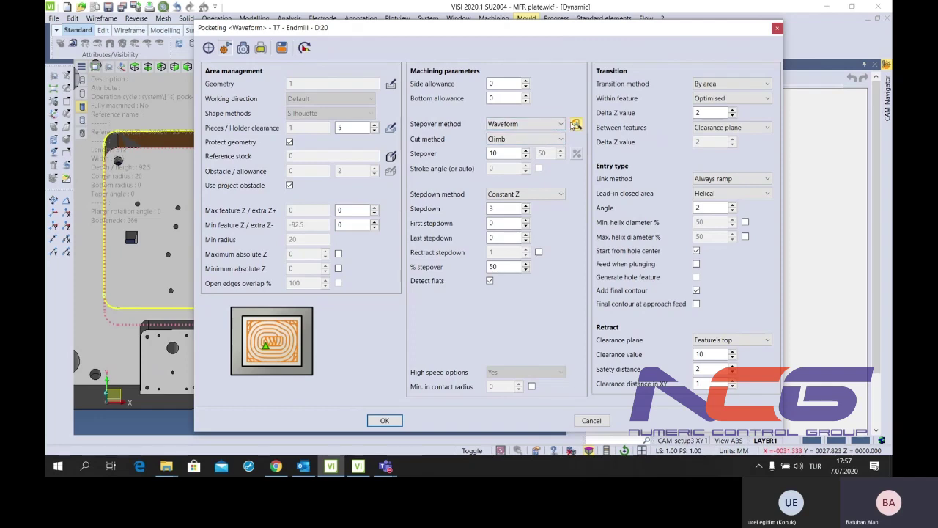
left_click(576, 125)
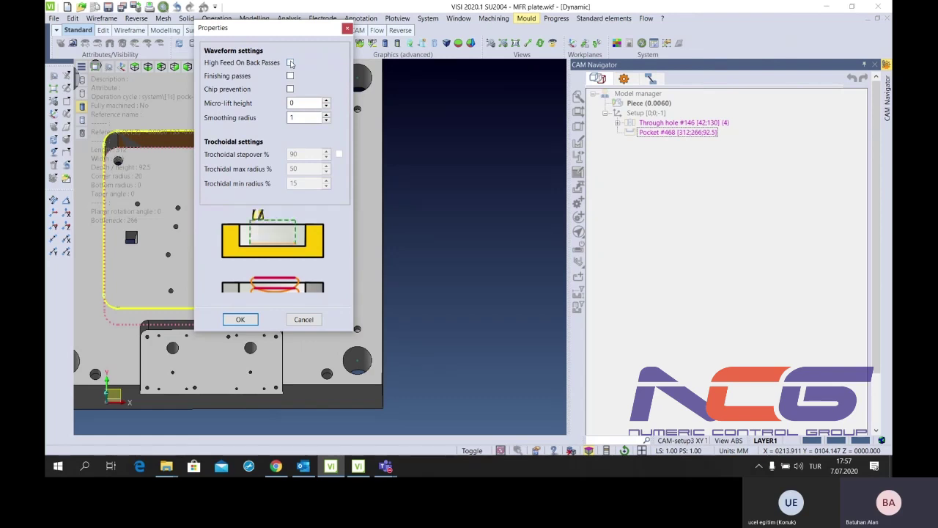
Turn on High Feed On Back Passes, Finishing passes and Chip prevention
left_click(291, 63)
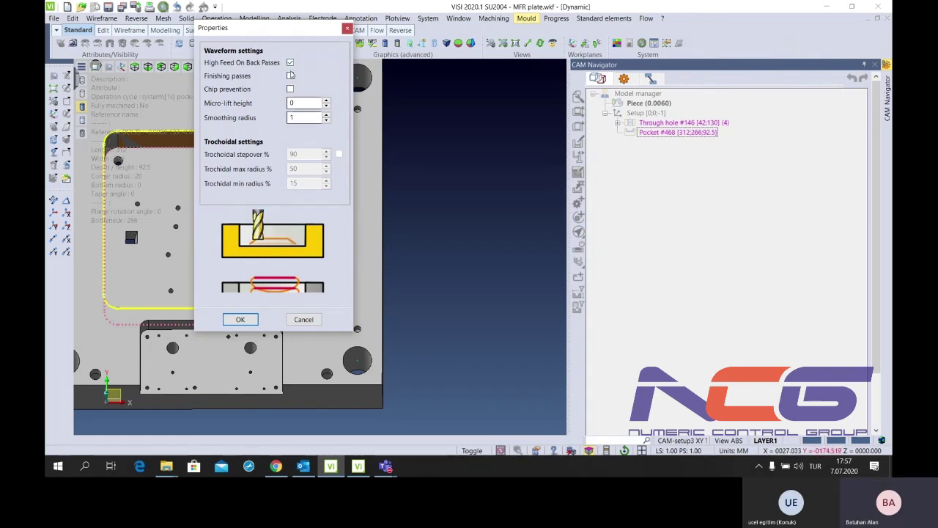
left_click(289, 62)
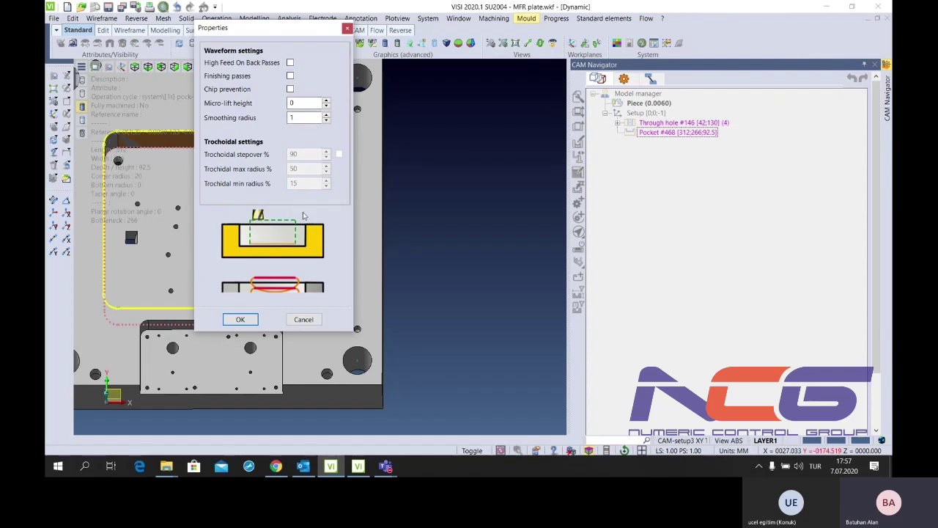
left_click(290, 62)
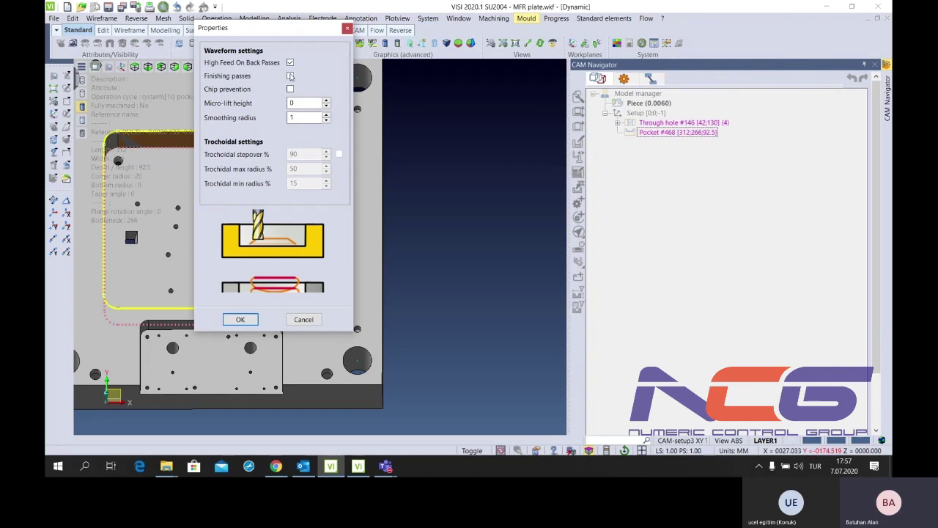
left_click(291, 76)
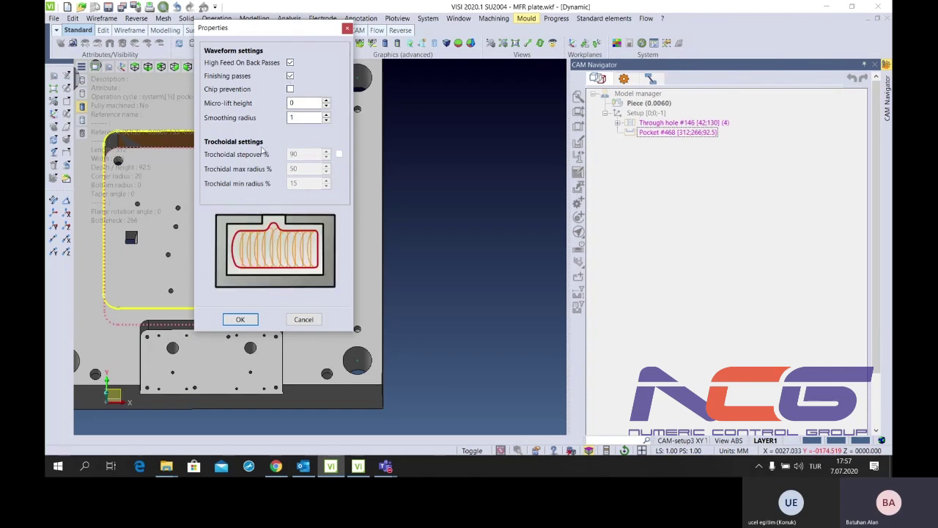
left_click(290, 75)
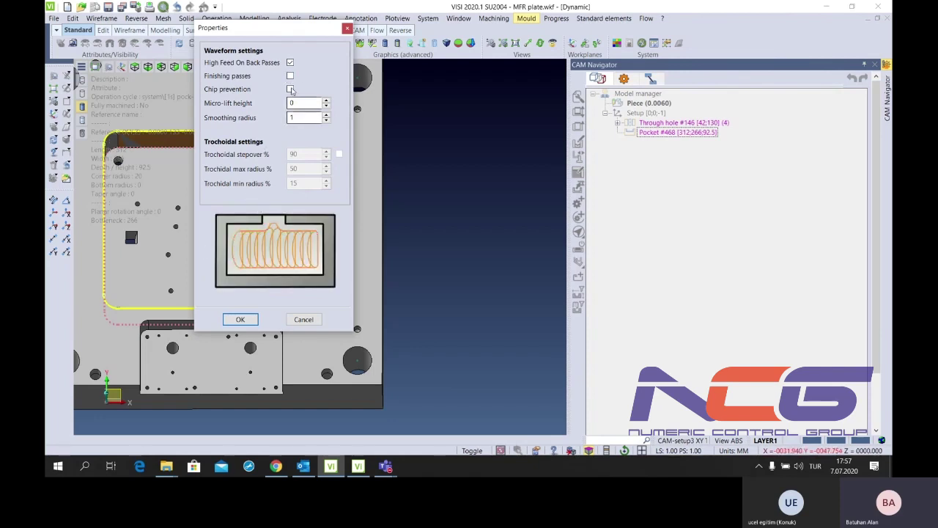
left_click(289, 75)
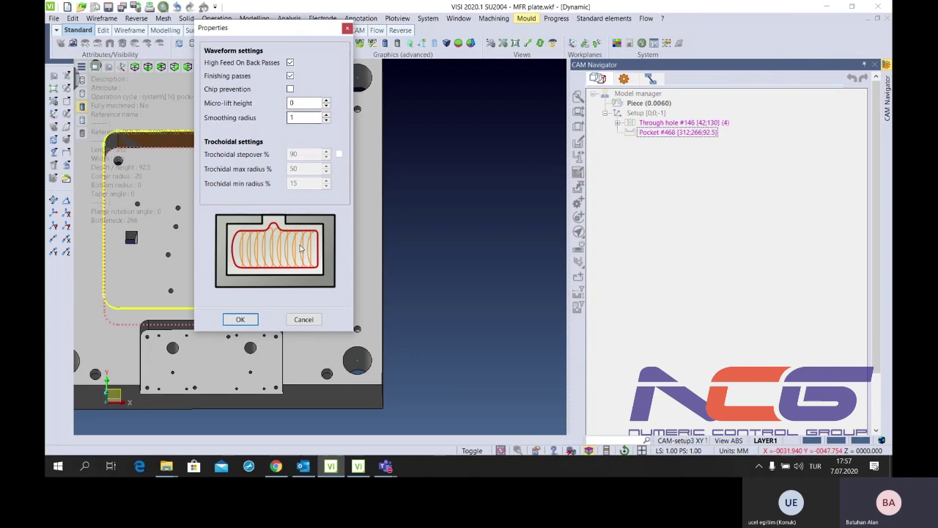
left_click(290, 89)
left_click(290, 88)
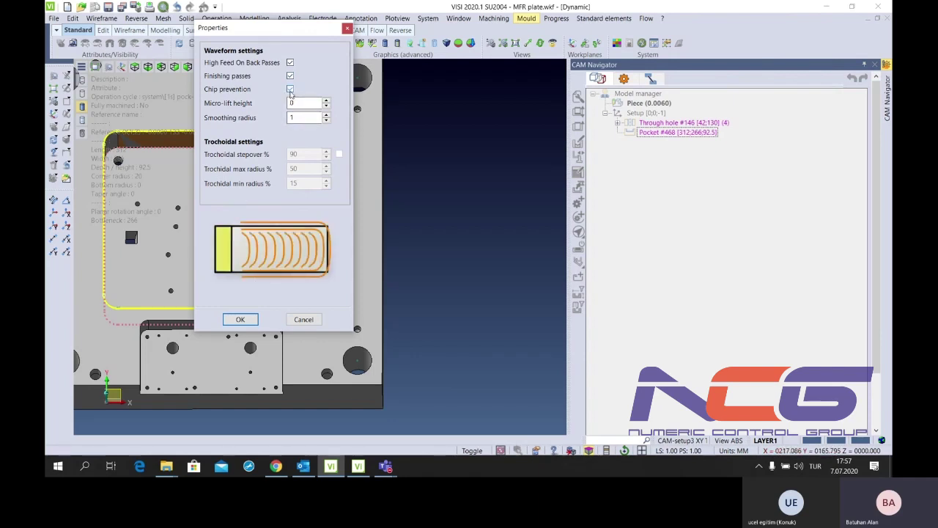
mouse_move(304, 102)
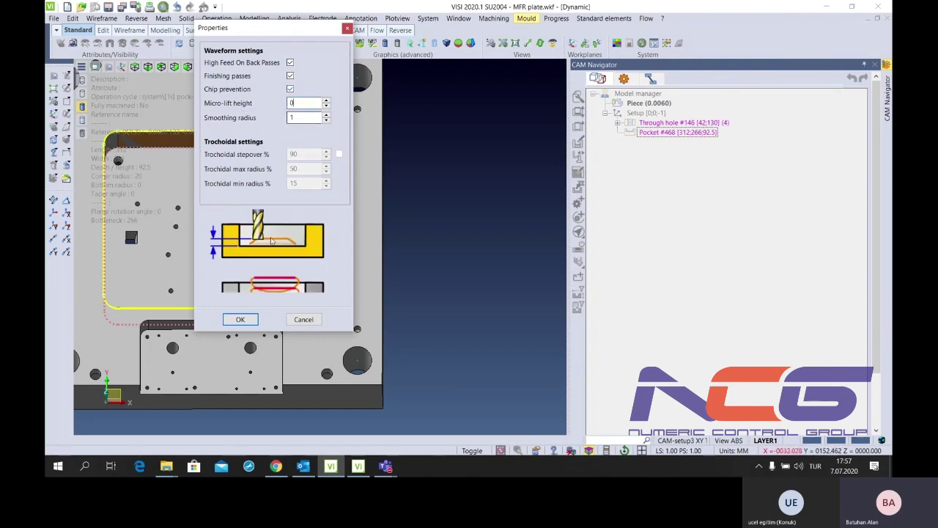
Set the micro-lift height to 3, keep back-pass high feed on, and confirm the Waveform settings
type("1")
type("3")
left_click(290, 63)
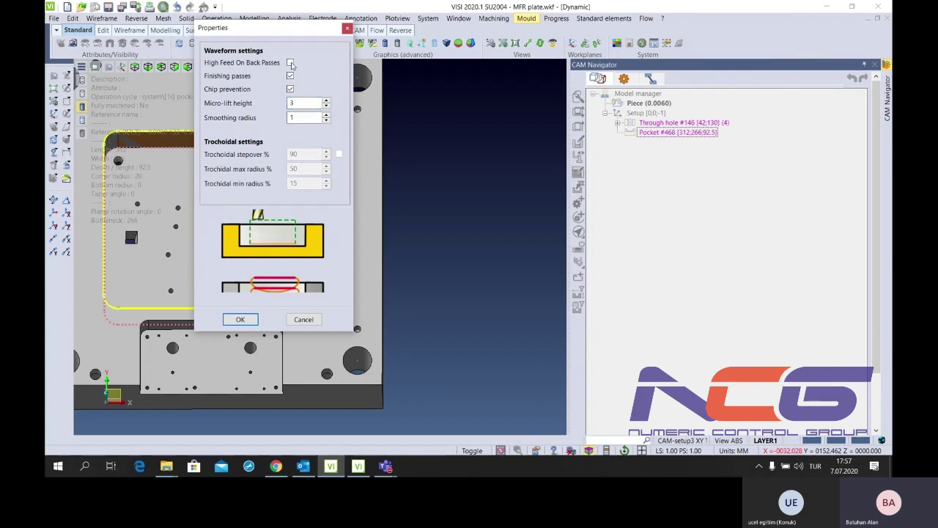
left_click(290, 63)
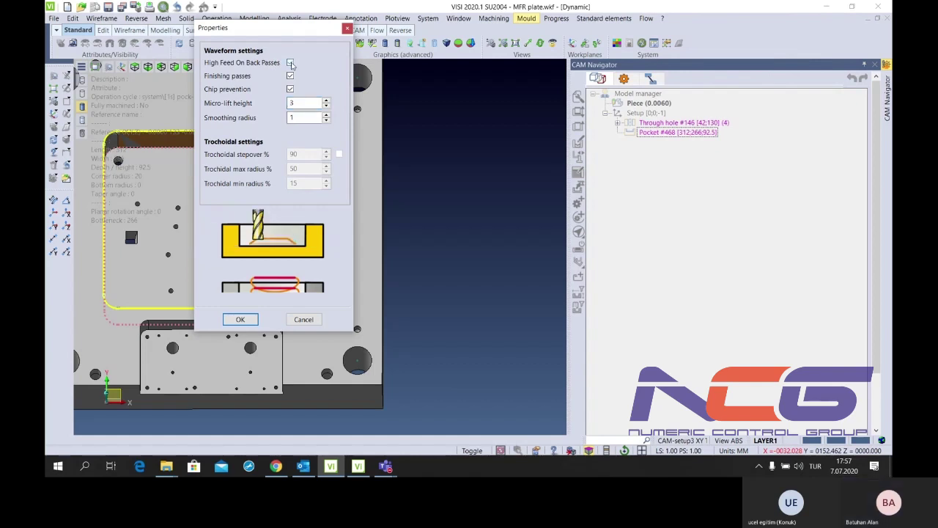
left_click(295, 119)
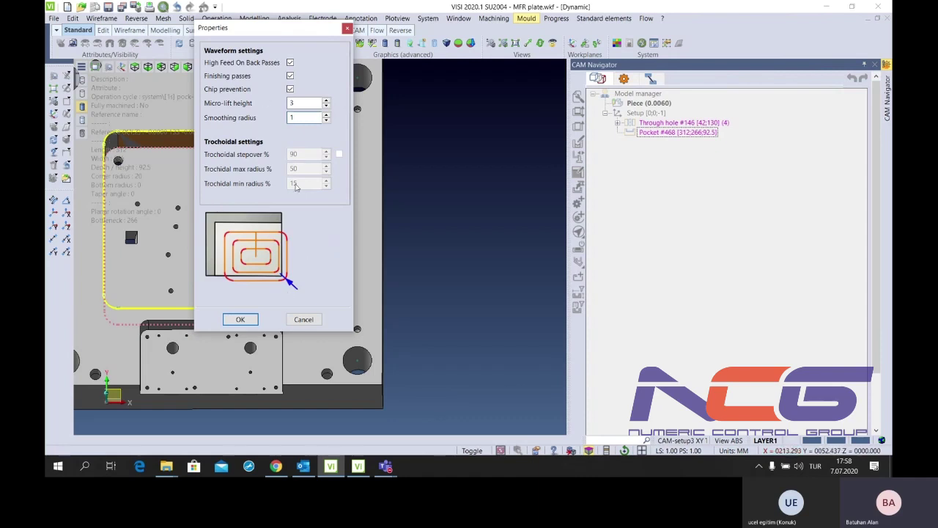
left_click(240, 320)
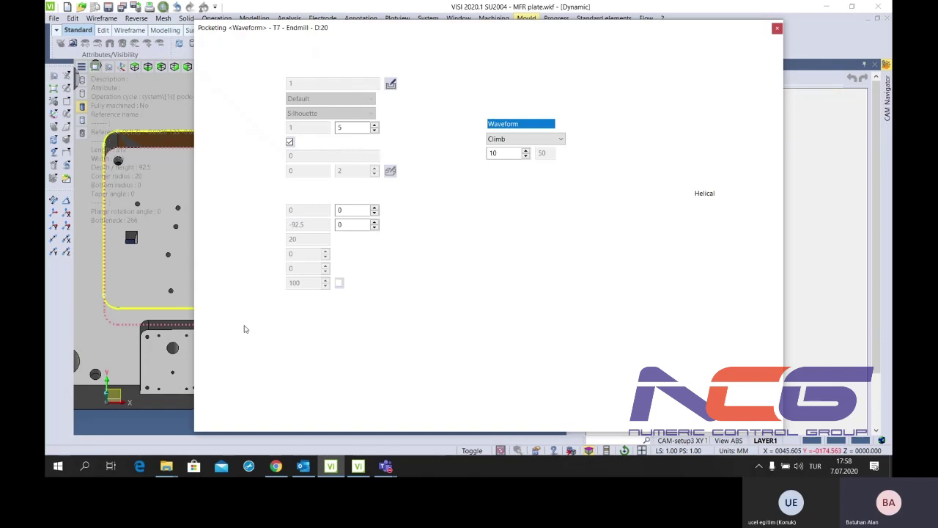
Set stepover 5, Constant Z stepdown 5, and first and last stepdowns of 1
double_click(515, 152)
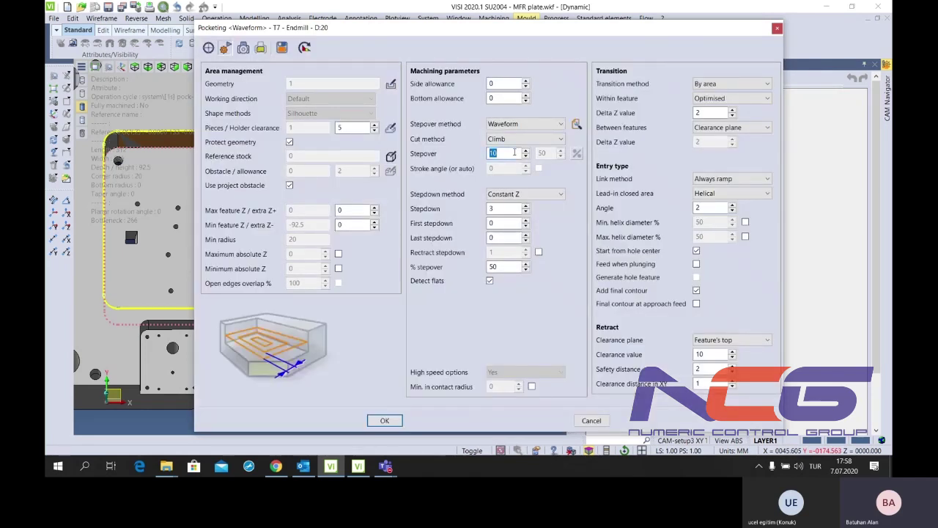
type("5")
left_click(522, 194)
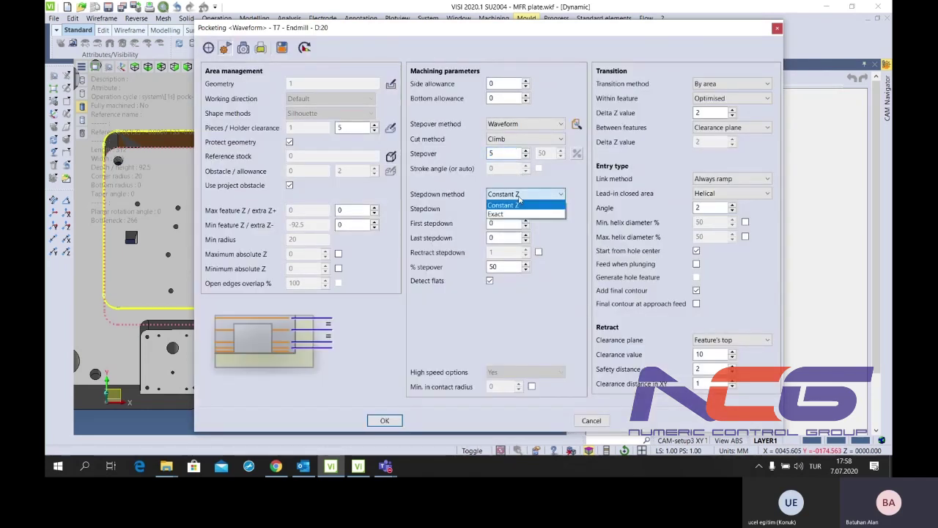
left_click(517, 208)
left_click(525, 212)
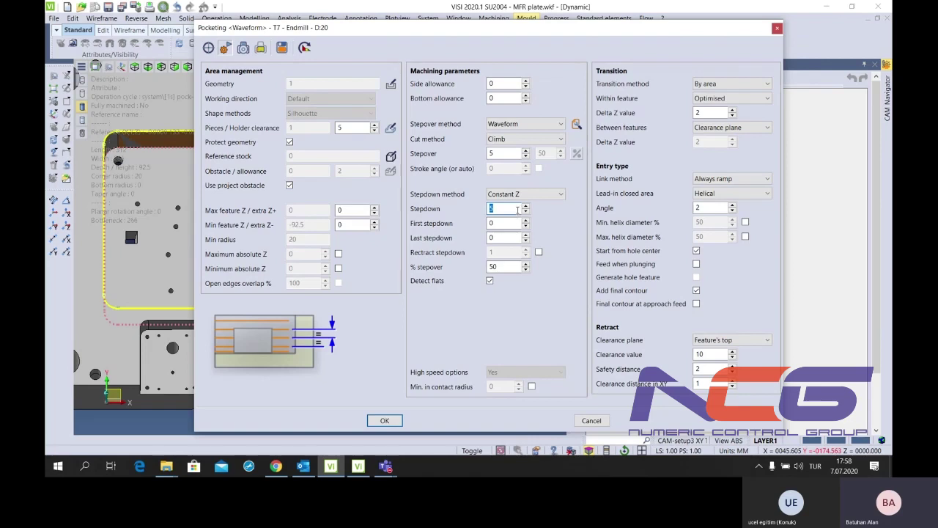
left_click(506, 222)
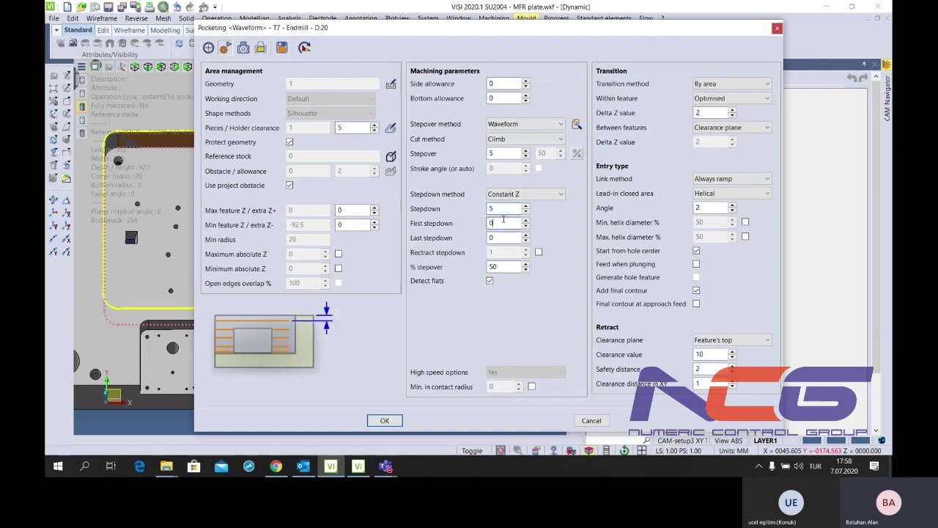
type("1")
left_click(506, 236)
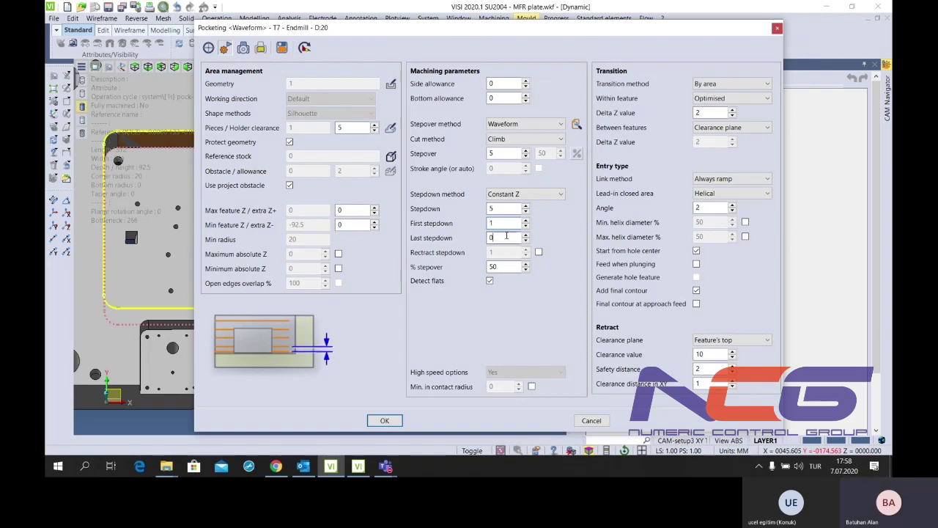
type("1")
left_click(503, 264)
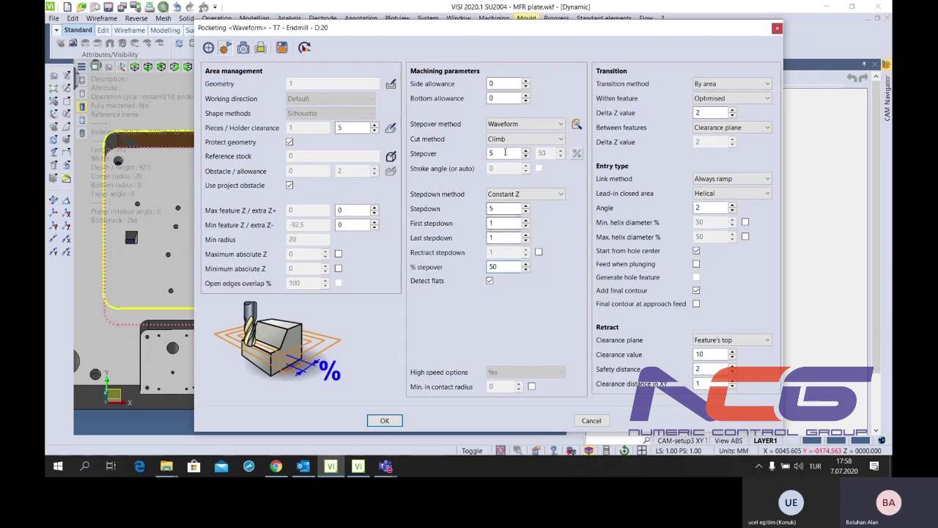
Keep Detect flats enabled and leave Min. in contact radius unchecked
left_click(490, 282)
left_click(489, 281)
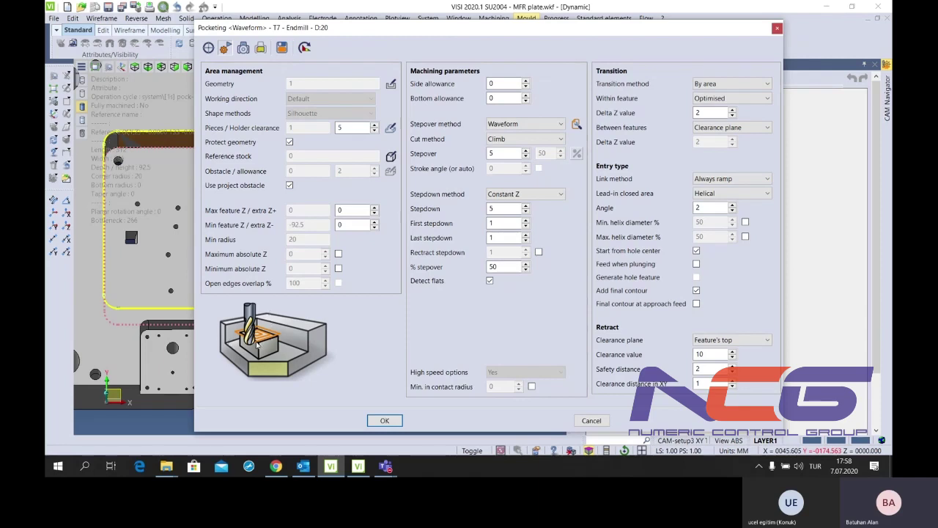
scroll(151, 252, "down", 2)
scroll(150, 252, "up", 1)
scroll(150, 252, "up", 1)
scroll(150, 253, "up", 1)
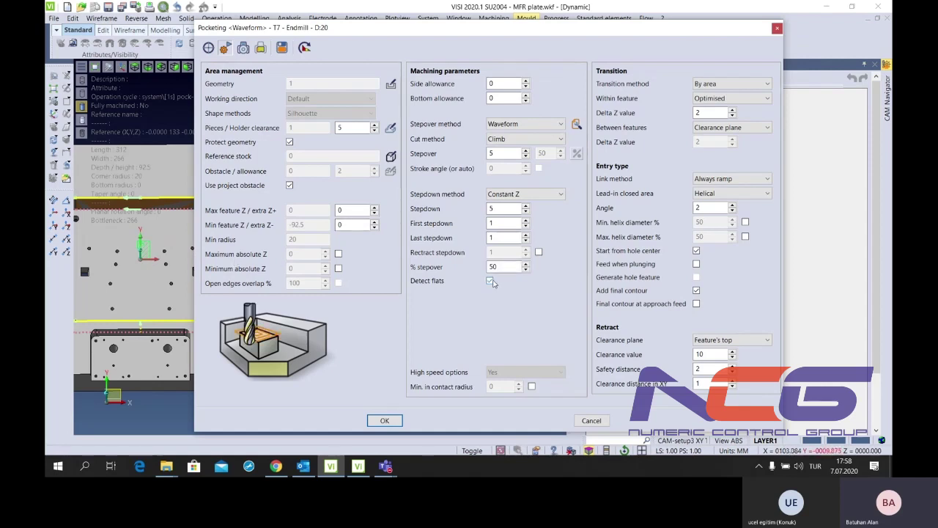
left_click(532, 387)
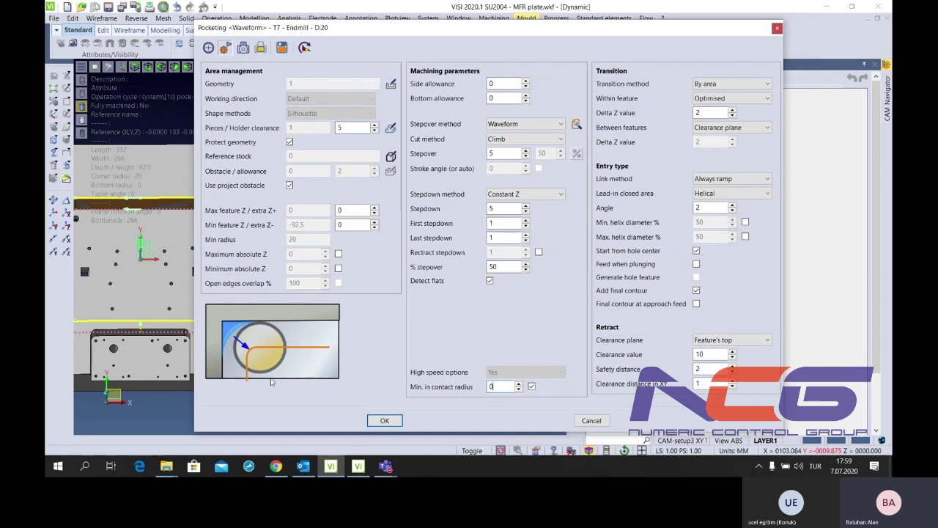
left_click(533, 387)
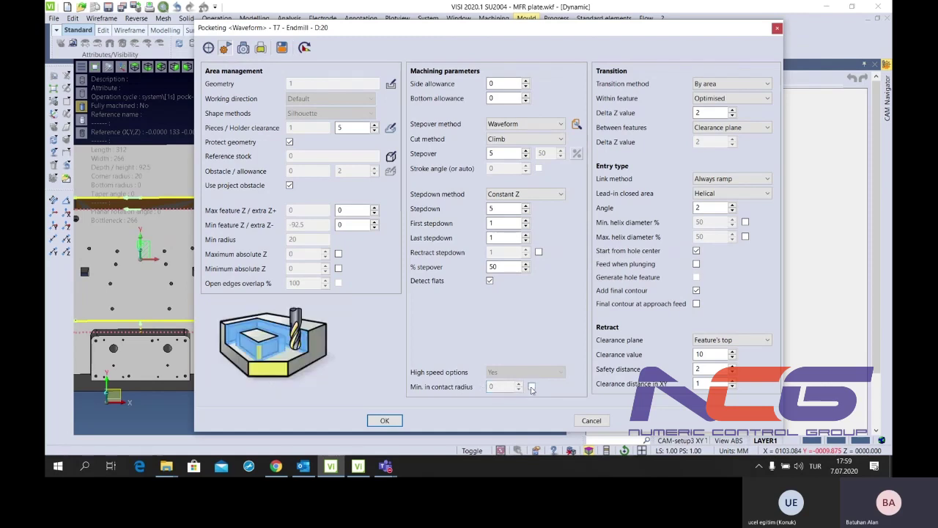
left_click(724, 85)
Keep By area transitions with Optimised moves within a feature, after trying By level and Clearance
left_click(723, 95)
left_click(731, 84)
left_click(725, 103)
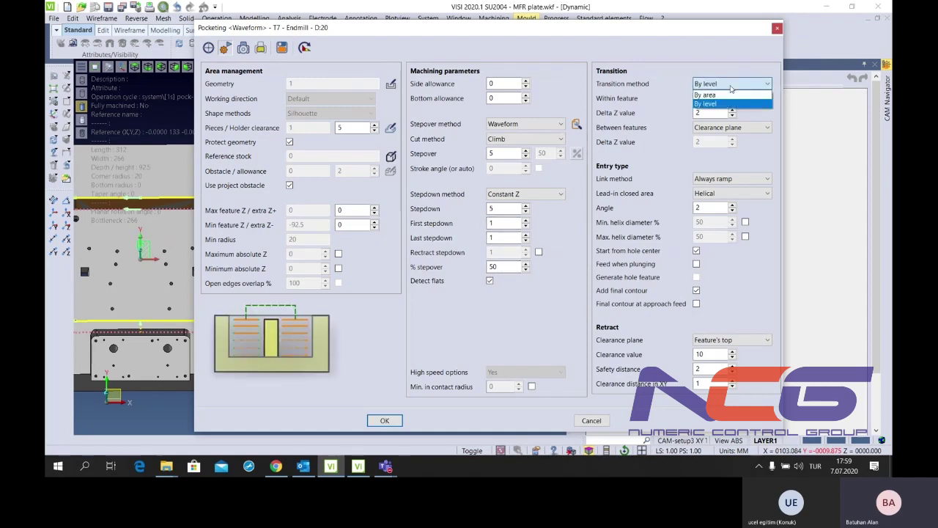
left_click(708, 95)
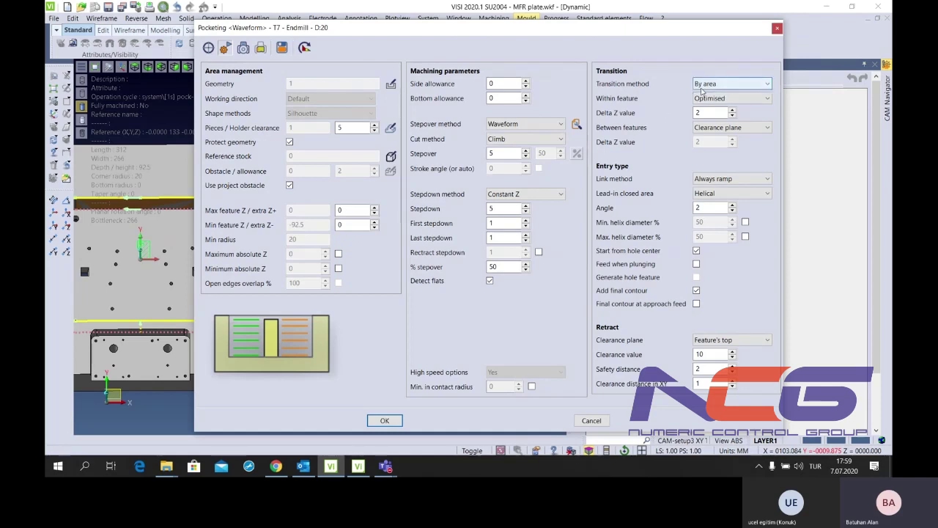
left_click(716, 102)
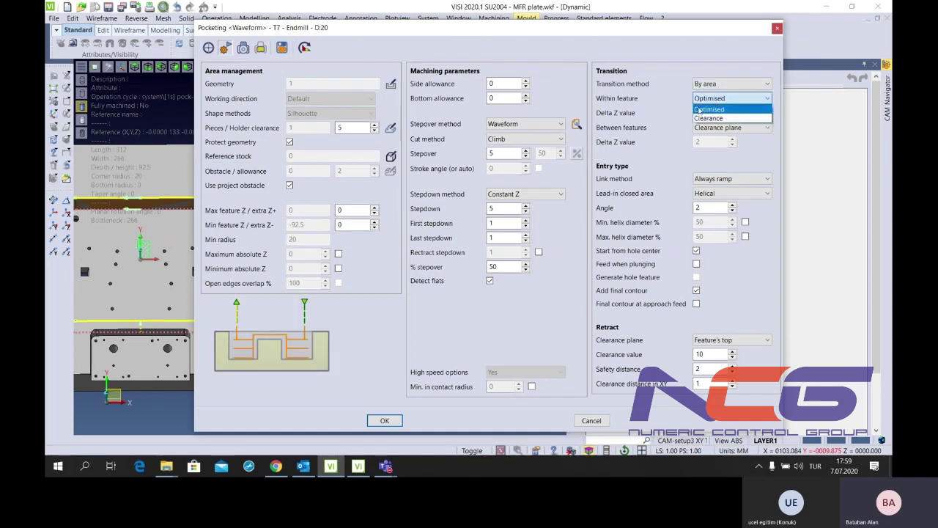
left_click(717, 112)
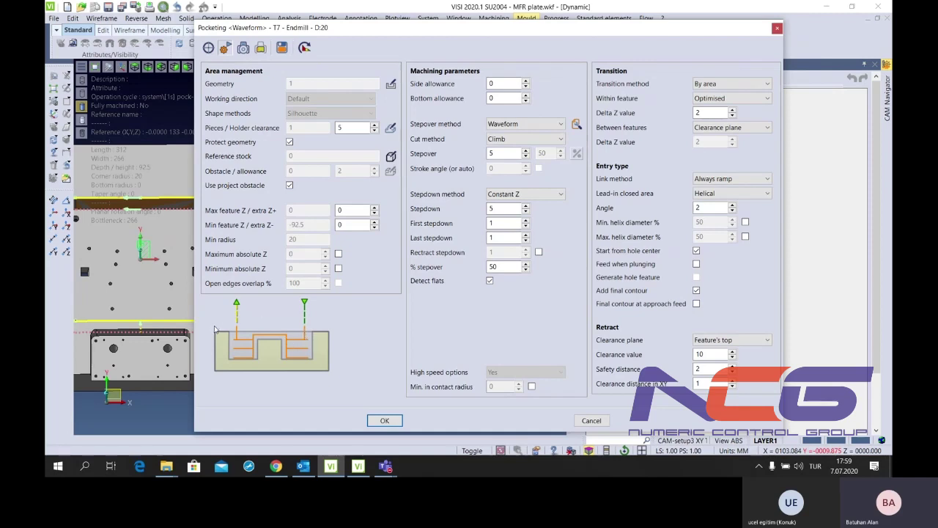
left_click(704, 98)
left_click(708, 118)
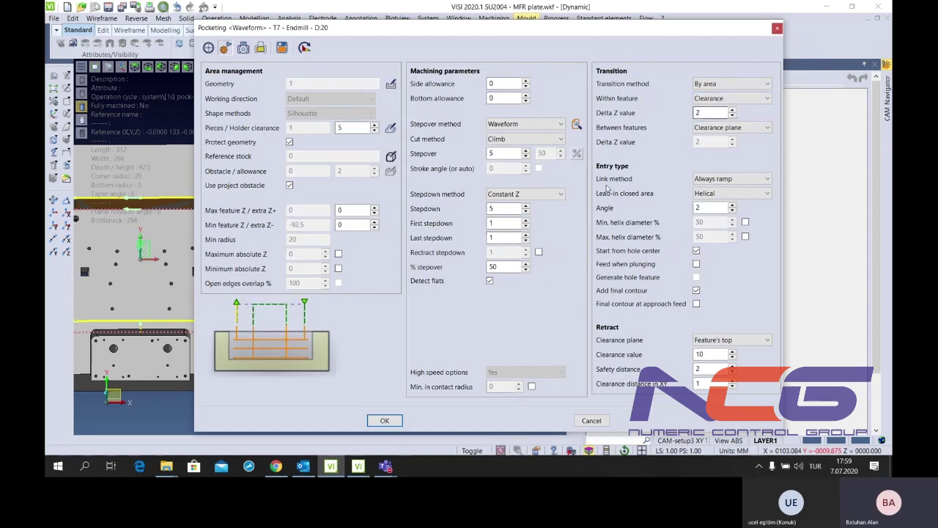
left_click(733, 98)
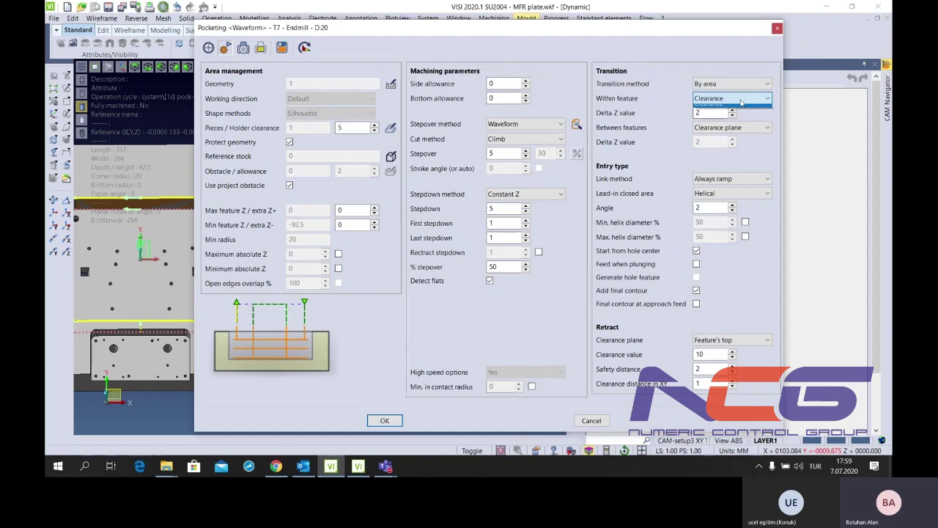
left_click(733, 109)
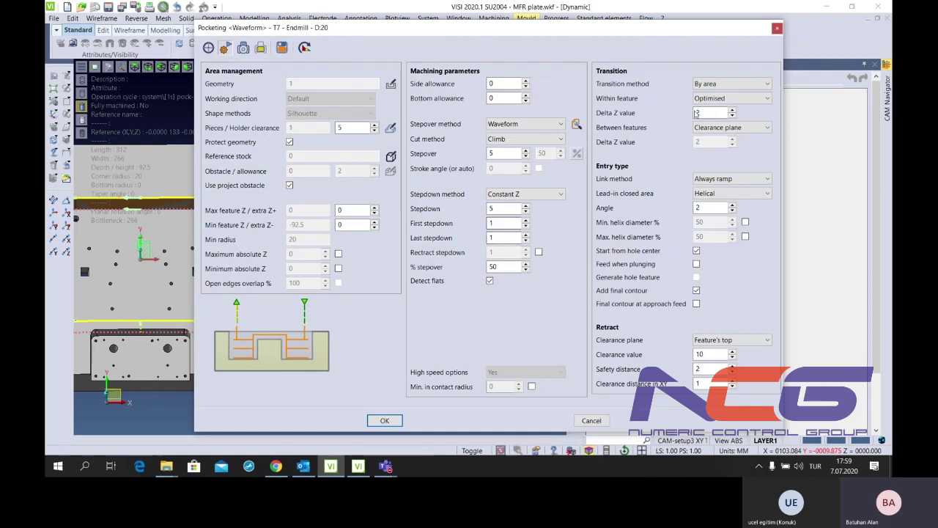
Set within-feature Delta Z to 5 and use Safety distance between features
left_click(718, 110)
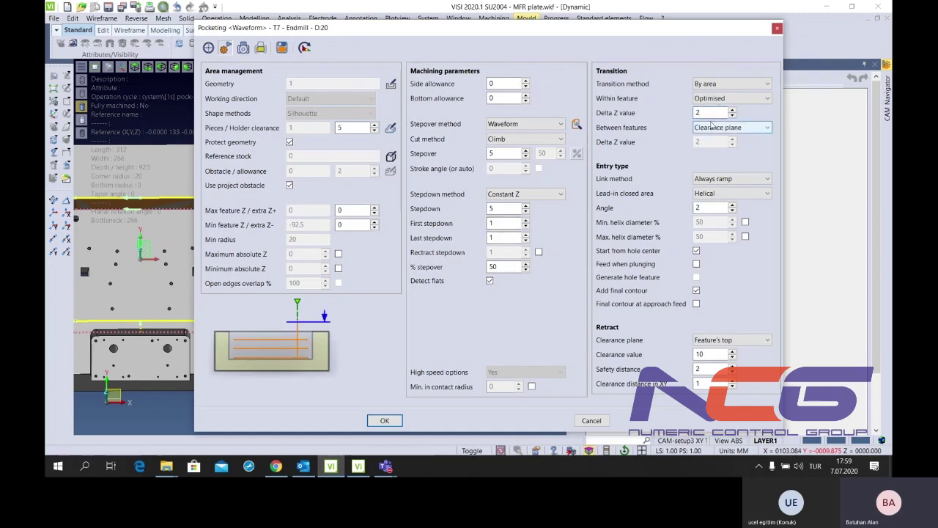
scroll(705, 116, "up", 1)
scroll(704, 115, "up", 2)
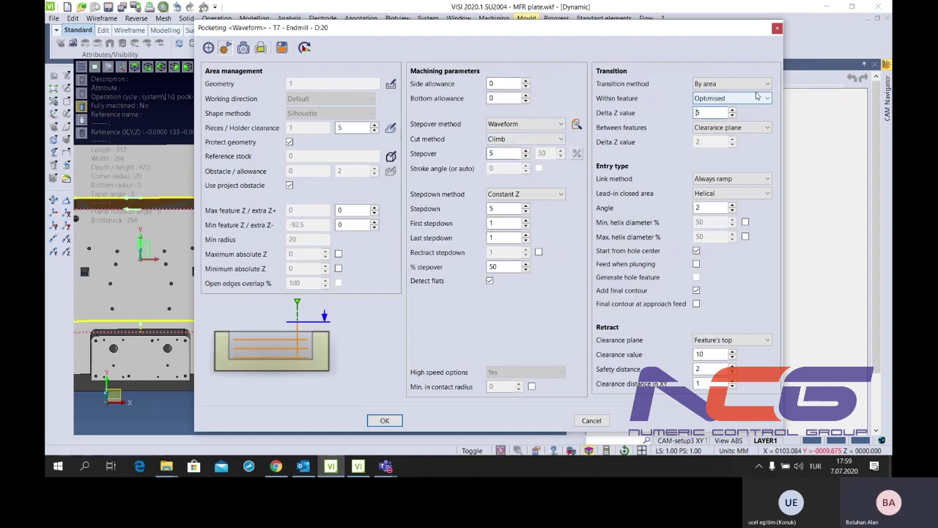
left_click(733, 128)
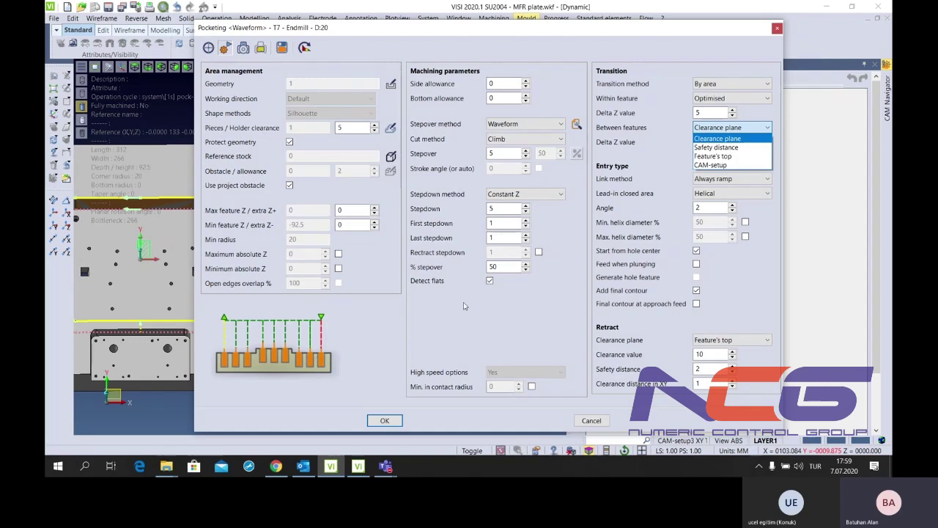
left_click(731, 150)
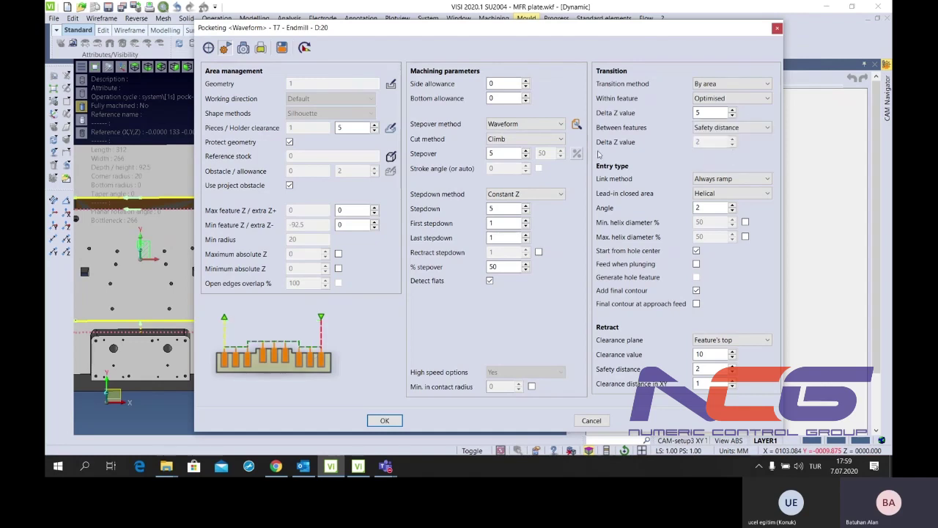
Set the link method to Optimised after trying Always ramp and stay at depth
left_click(734, 180)
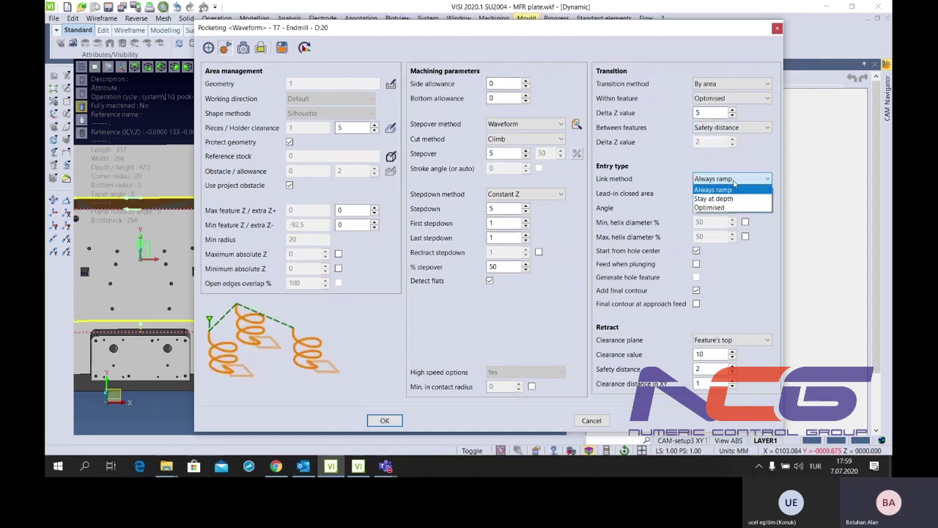
left_click(728, 189)
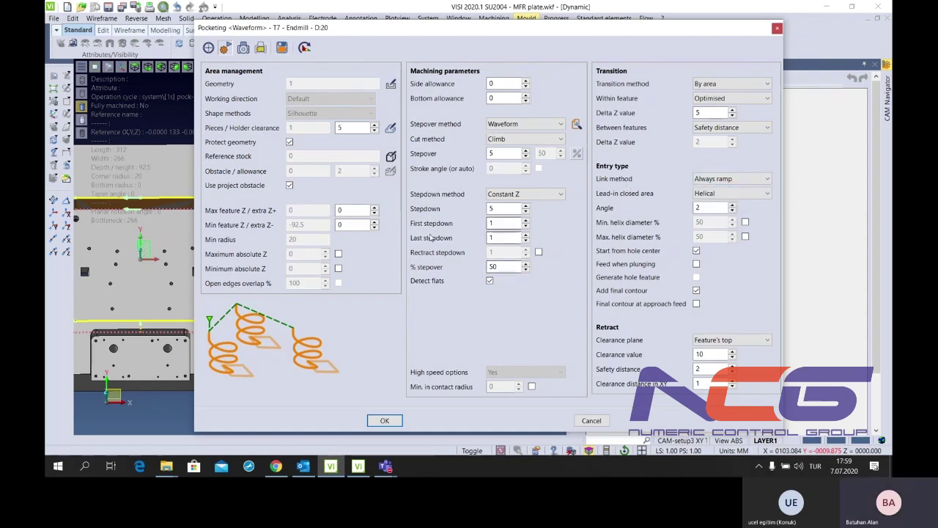
left_click(741, 180)
left_click(744, 185)
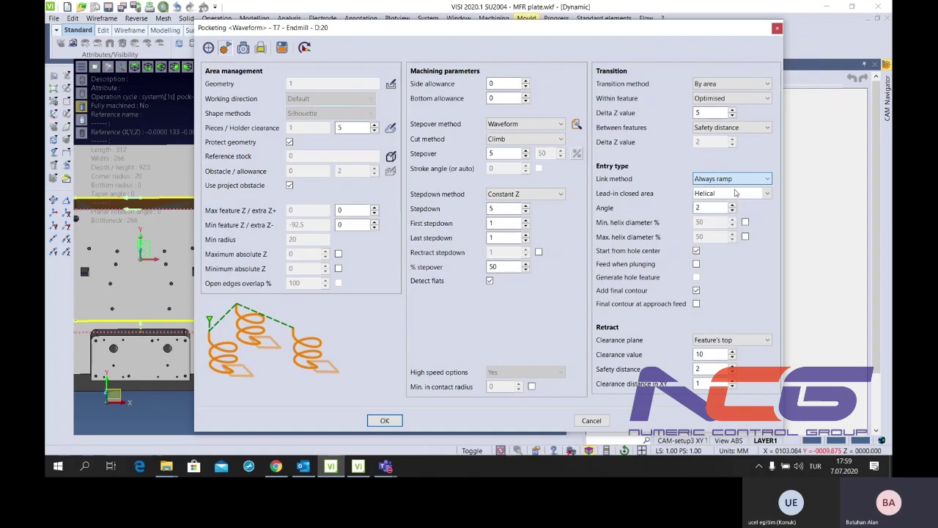
left_click(733, 178)
left_click(722, 199)
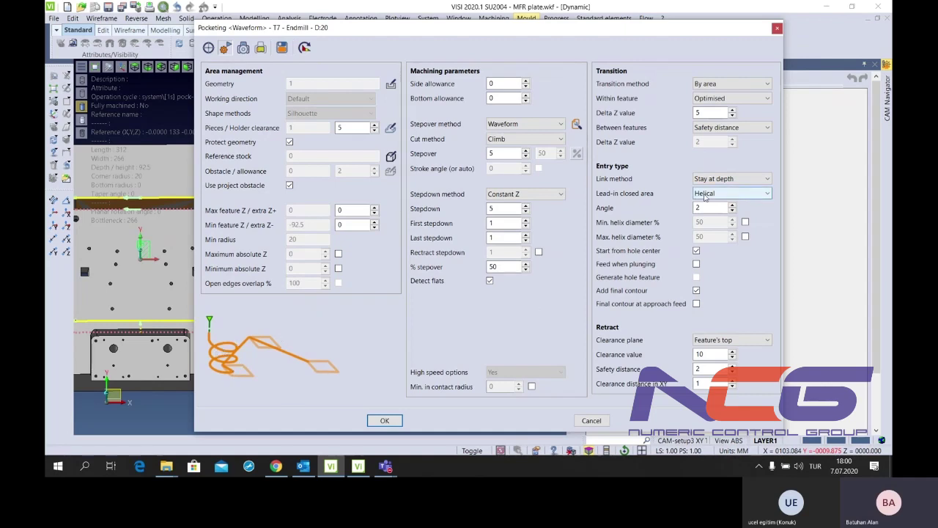
left_click(730, 179)
left_click(712, 207)
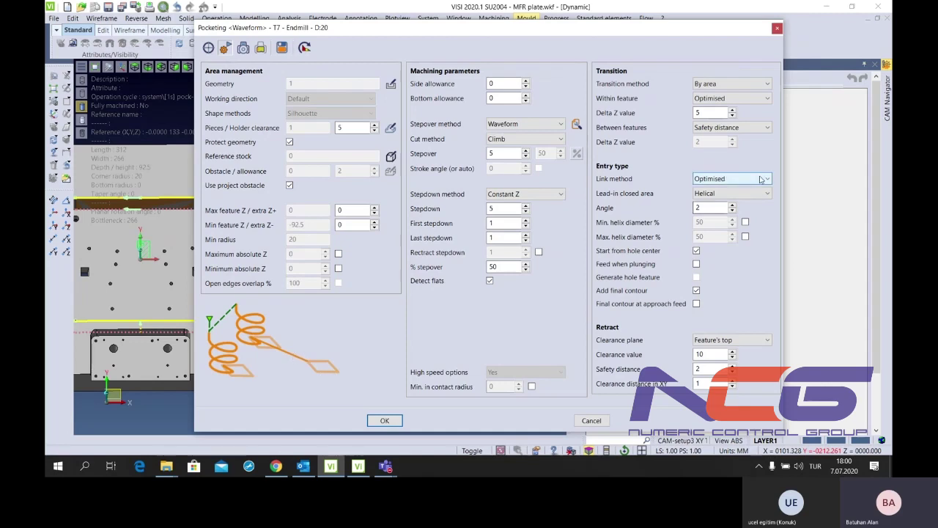
Keep the Helical lead-in at angle 2 with no minimum or maximum helix diameter limits
left_click(716, 208)
left_click(722, 194)
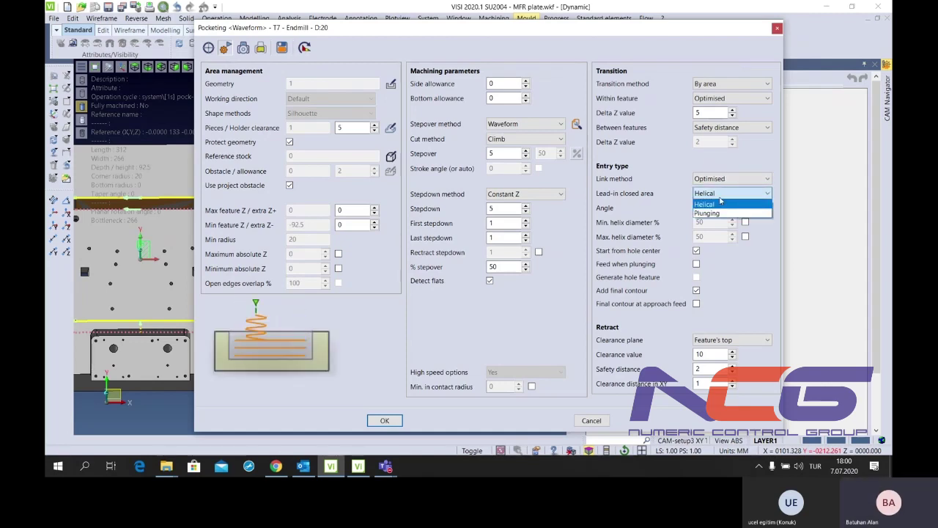
left_click(707, 212)
left_click(722, 194)
left_click(708, 204)
left_click(711, 207)
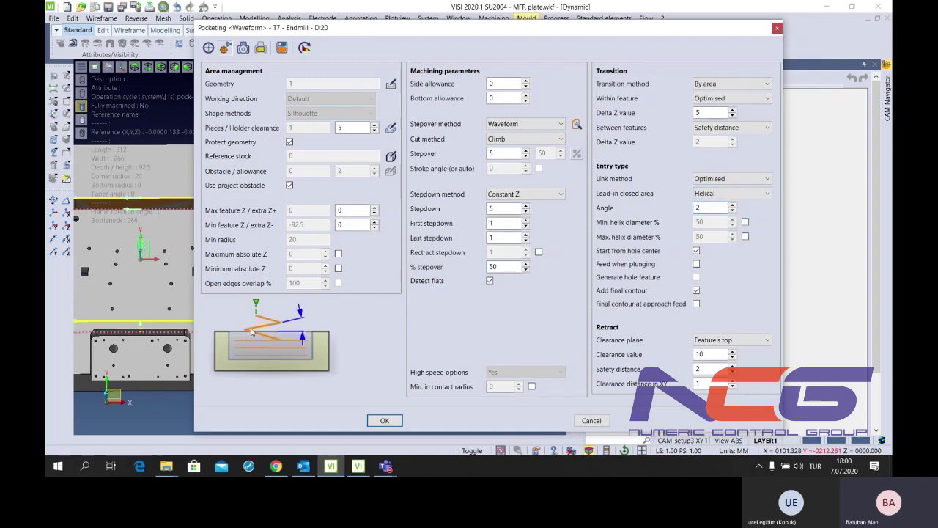
left_click(746, 221)
left_click(745, 222)
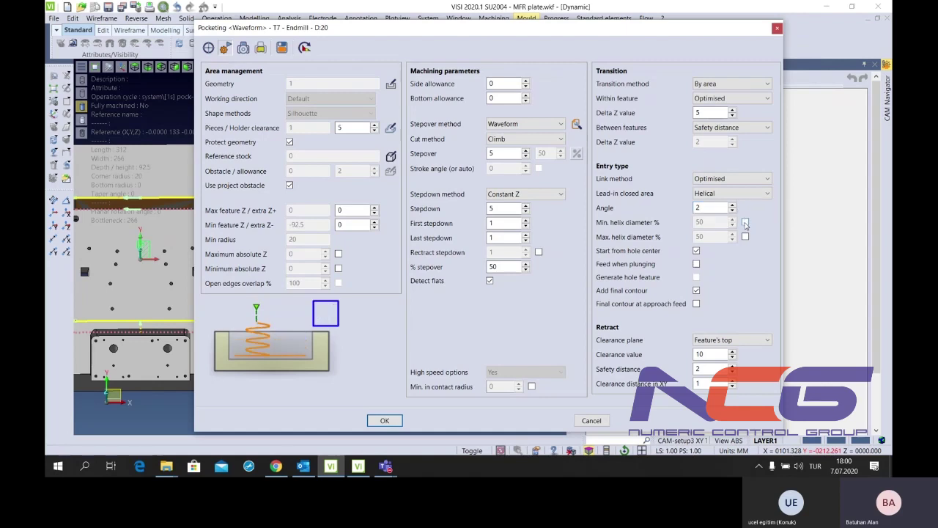
left_click(746, 237)
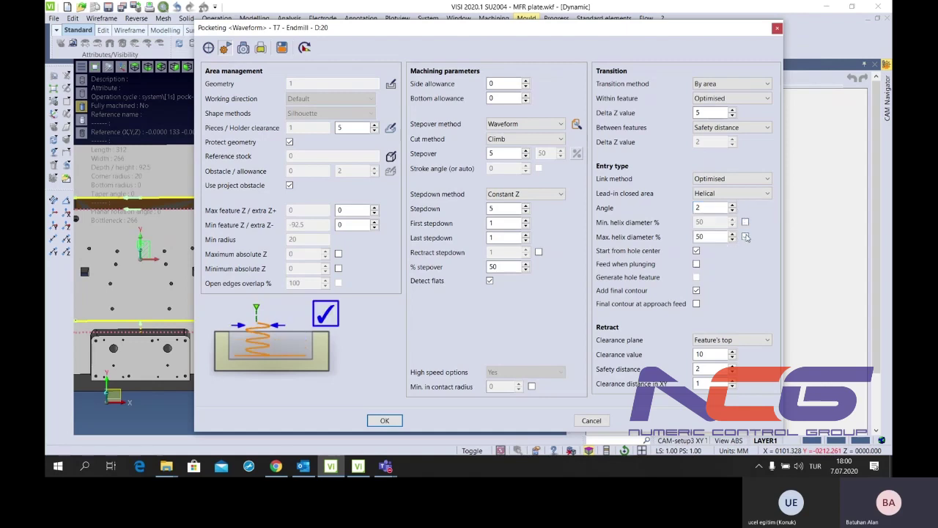
left_click(746, 237)
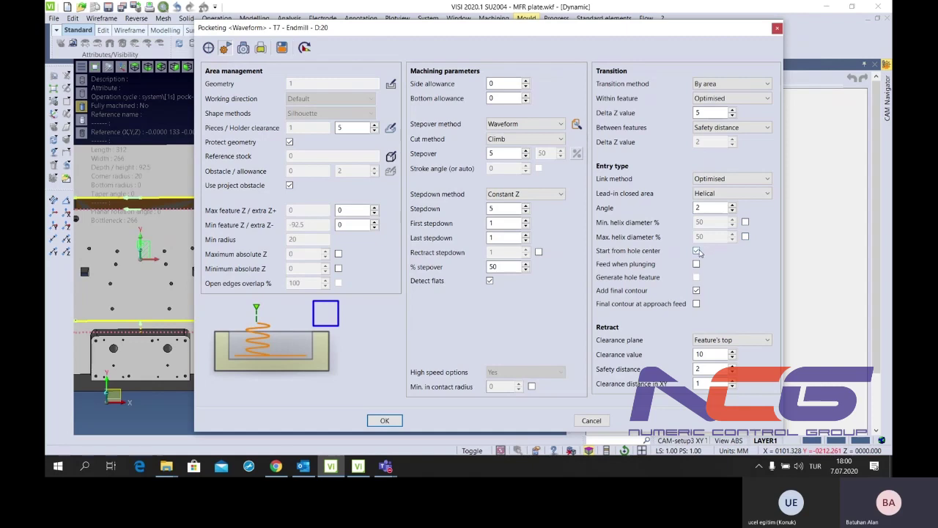
Untick Start from hole center and leave Feed when plunging off
left_click(696, 251)
left_click(696, 251)
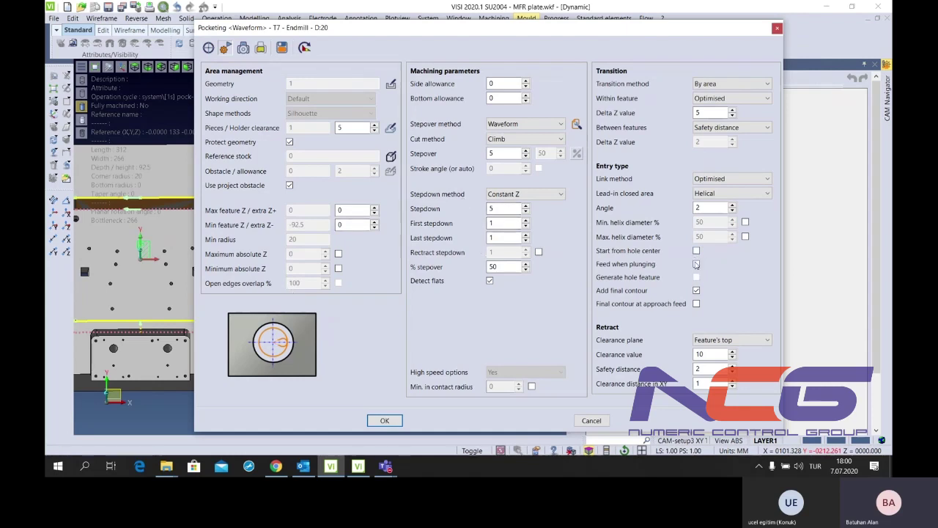
left_click(697, 264)
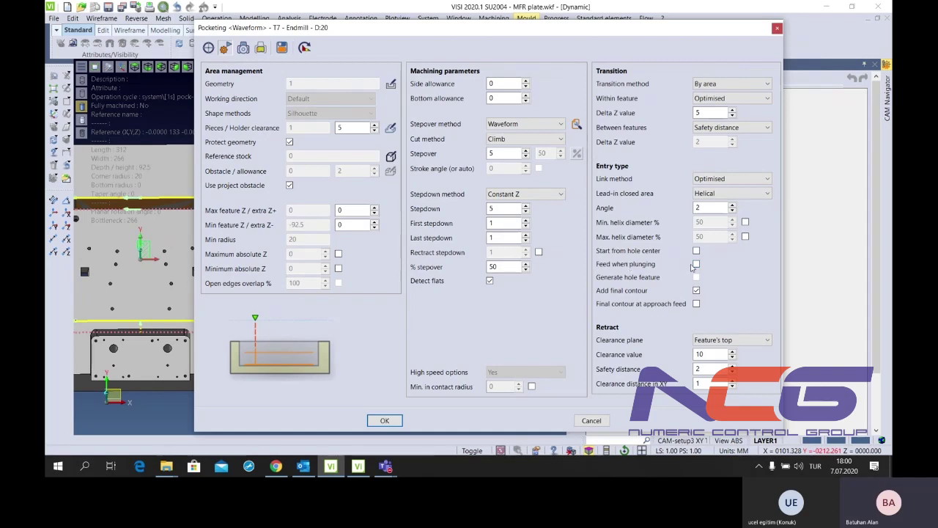
left_click(696, 265)
left_click(697, 265)
Enable final contour at approach feed, set clearance 100 above Feature's top and safety distance 5, then accept
left_click(696, 303)
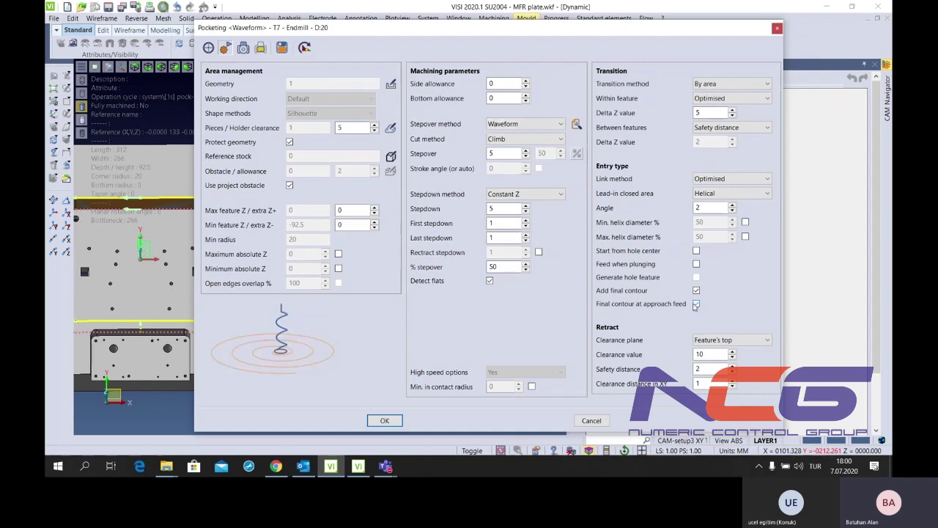
left_click(695, 305)
left_click(731, 341)
left_click(730, 349)
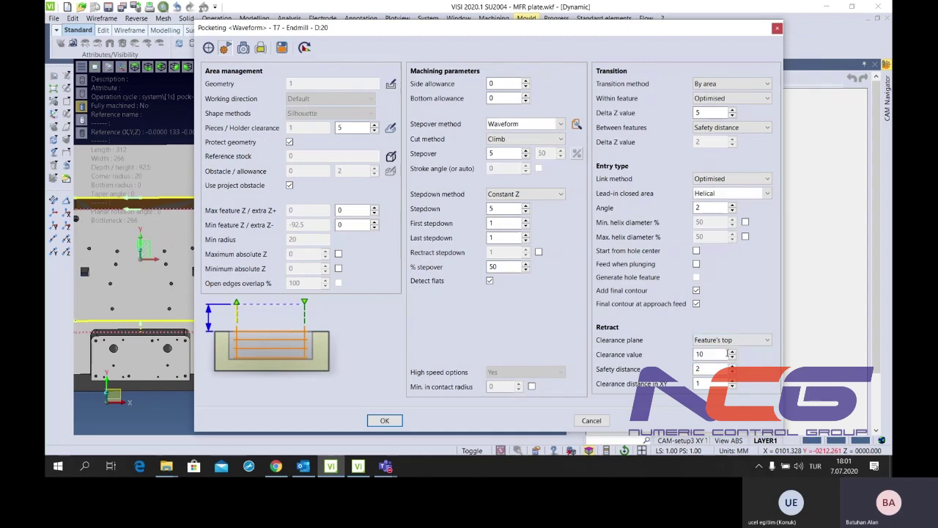
left_click(726, 353)
type("10")
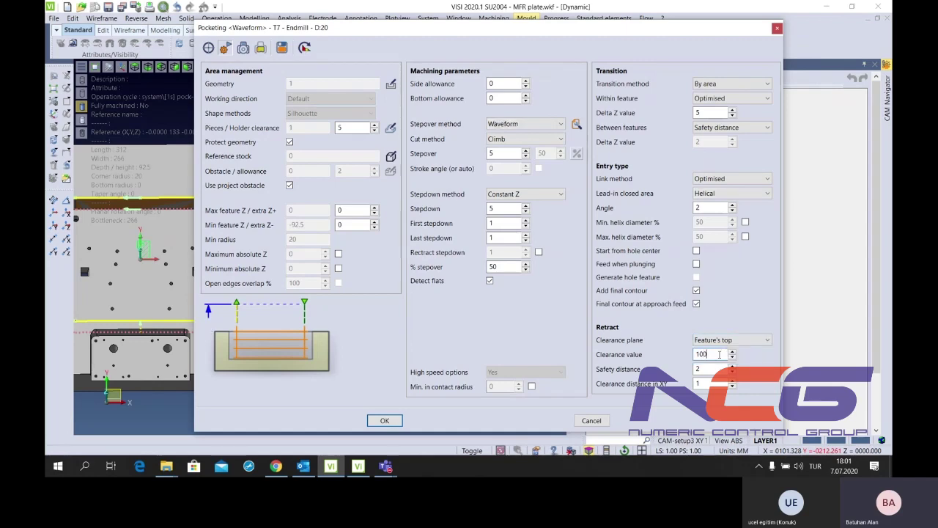
key("Tab")
type("5")
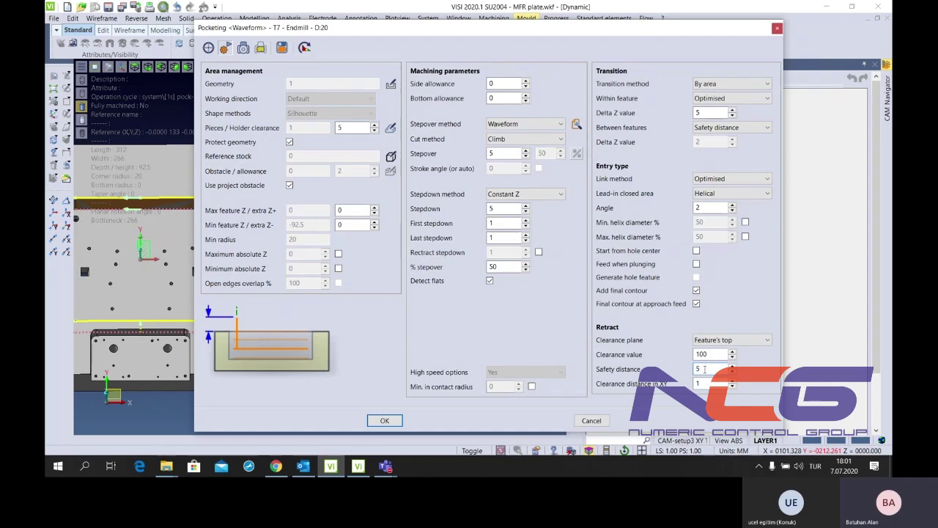
left_click(376, 423)
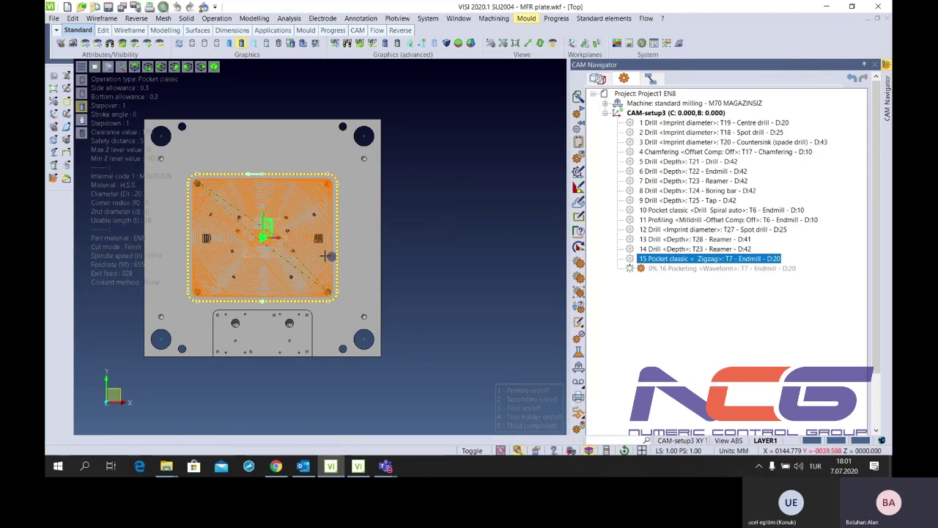
Select operation 16 Pocketing <Waveform> in CAM Navigator to compute its toolpath
scroll(327, 255, "up", 3)
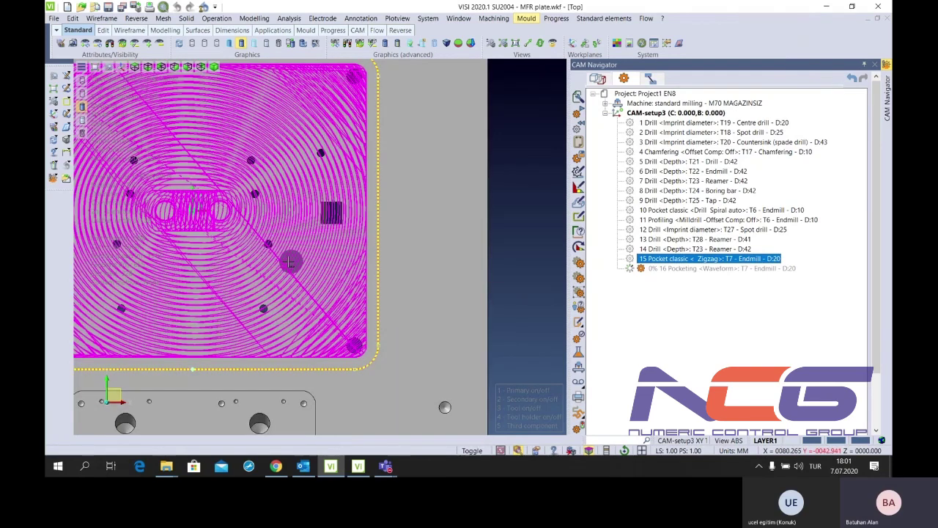
left_click(692, 269)
right_click(692, 269)
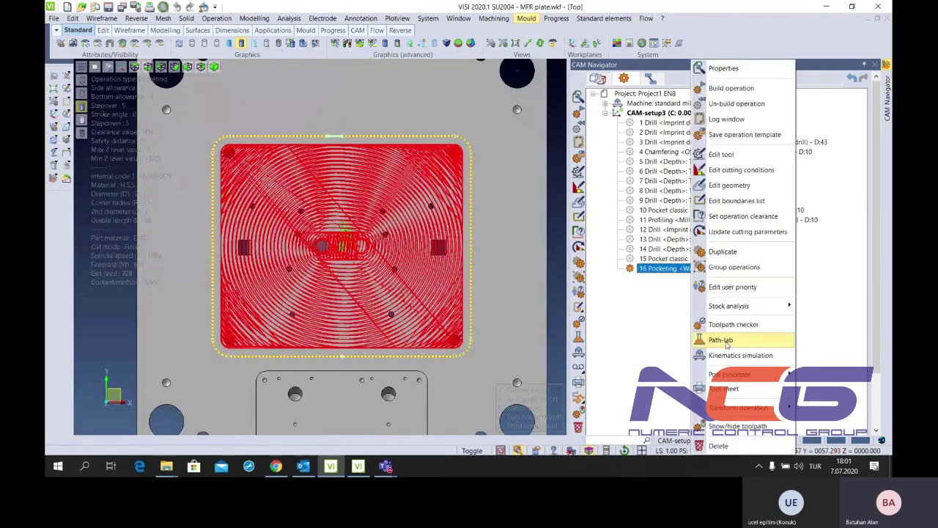
Open operation 16 in Path-lab and tilt the plate to watch the toolpath playback
left_click(740, 392)
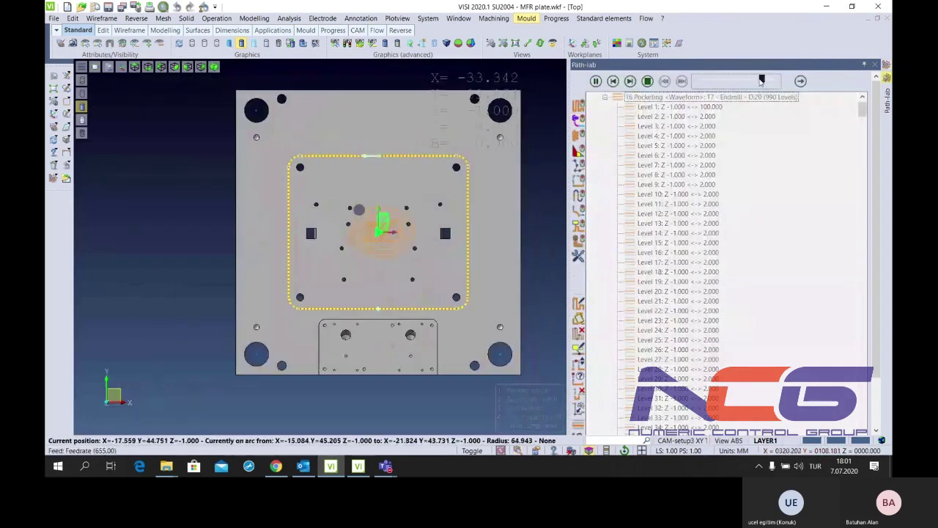
scroll(428, 239, "down", 3)
scroll(403, 220, "up", 3)
mouse_move(403, 220)
middle_mouse_down()
mouse_move(389, 204)
mouse_move(509, 168)
middle_mouse_up()
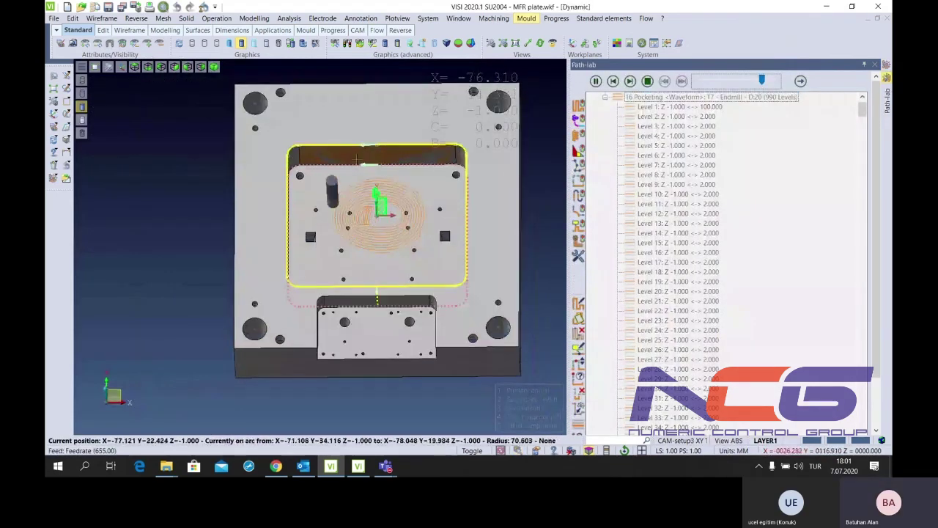
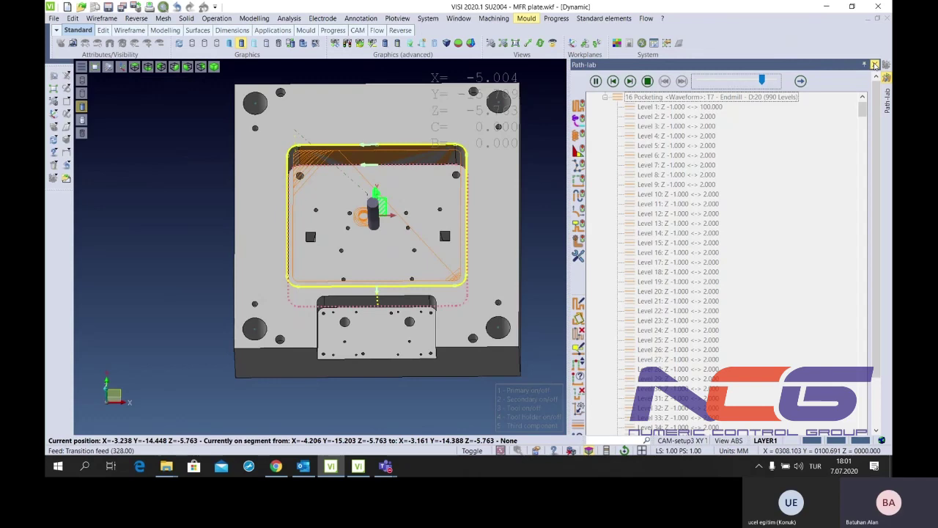
Close the simulation, review operation 16 Pocketing unchanged, then call up Pocket #468's options
left_click(874, 65)
left_click(660, 259)
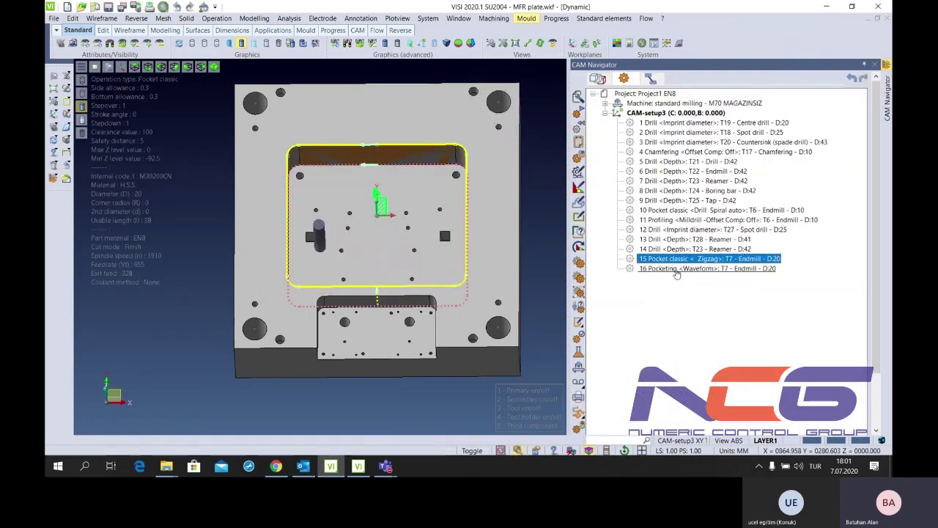
left_click(676, 269)
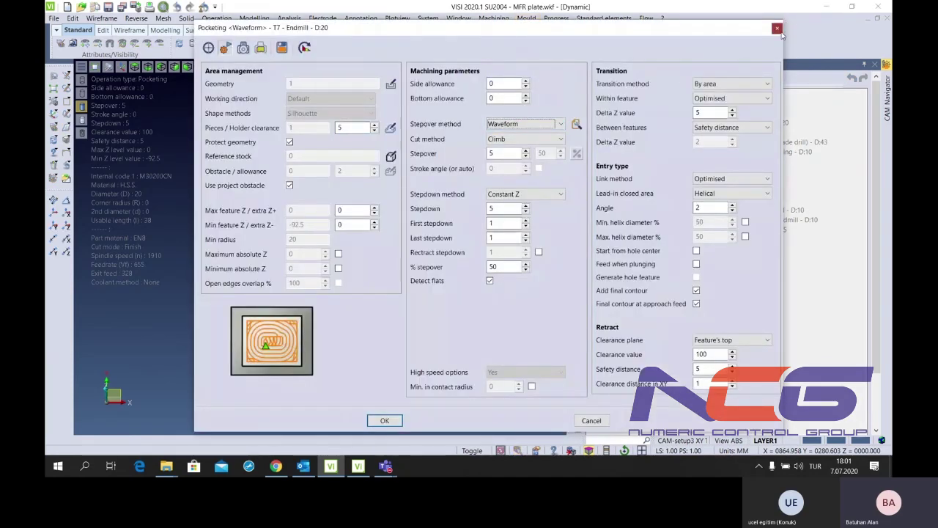
left_click(777, 29)
right_click(667, 134)
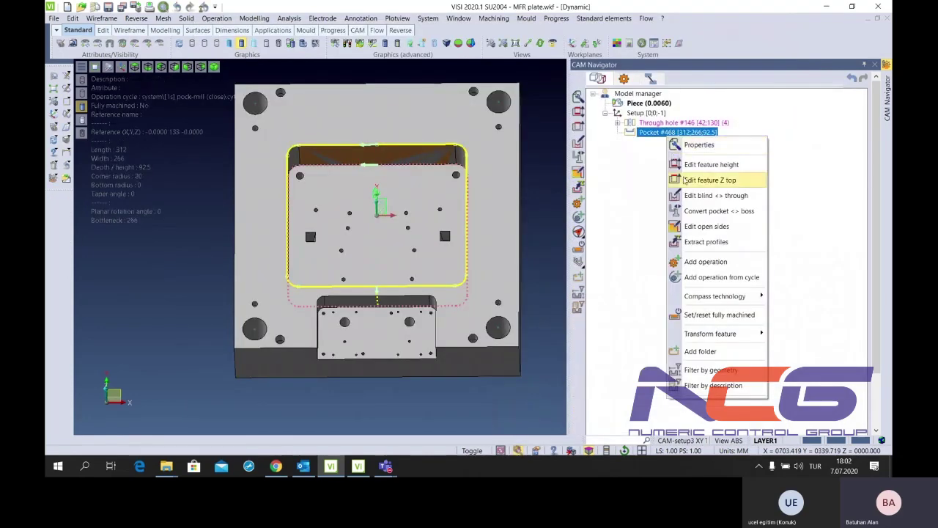
Add a 2.5-axis Profiling operation to Pocket #468 using tool T6, the 10 mm endmill
left_click(699, 262)
left_click(415, 82)
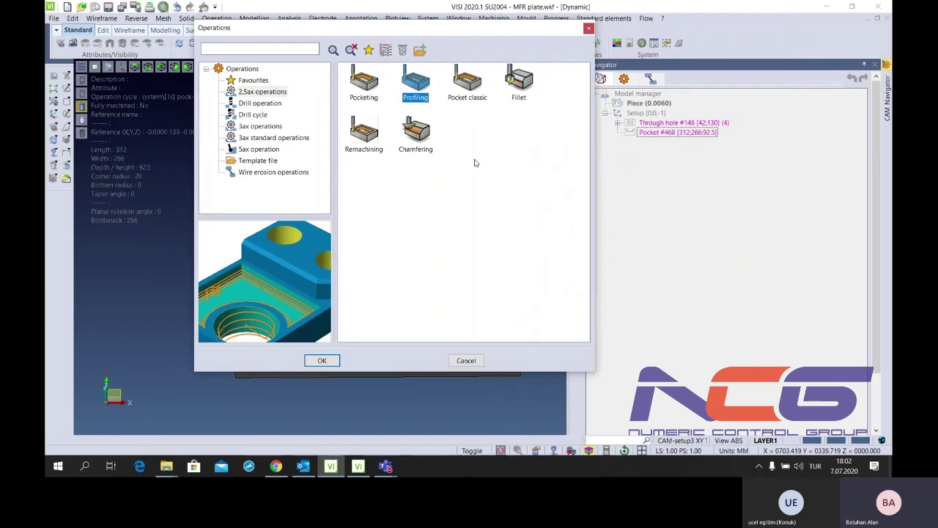
left_click(329, 359)
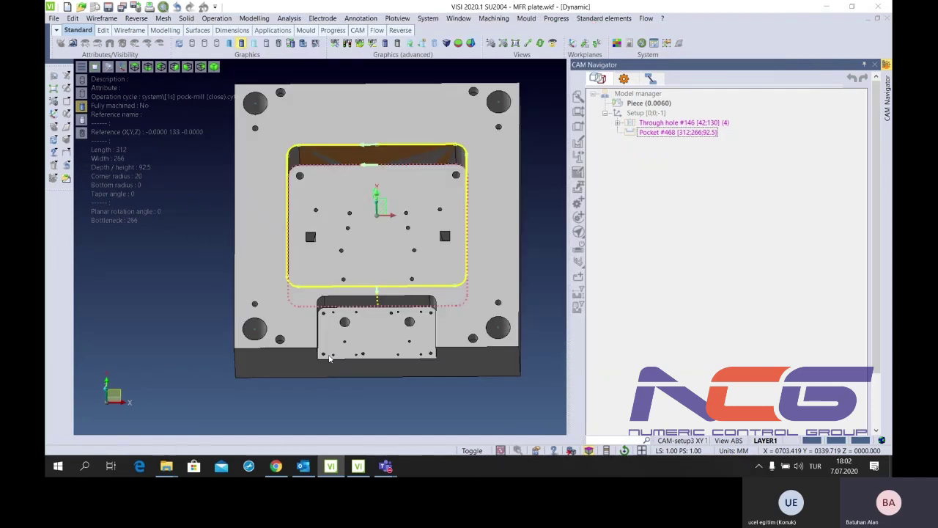
left_click(743, 195)
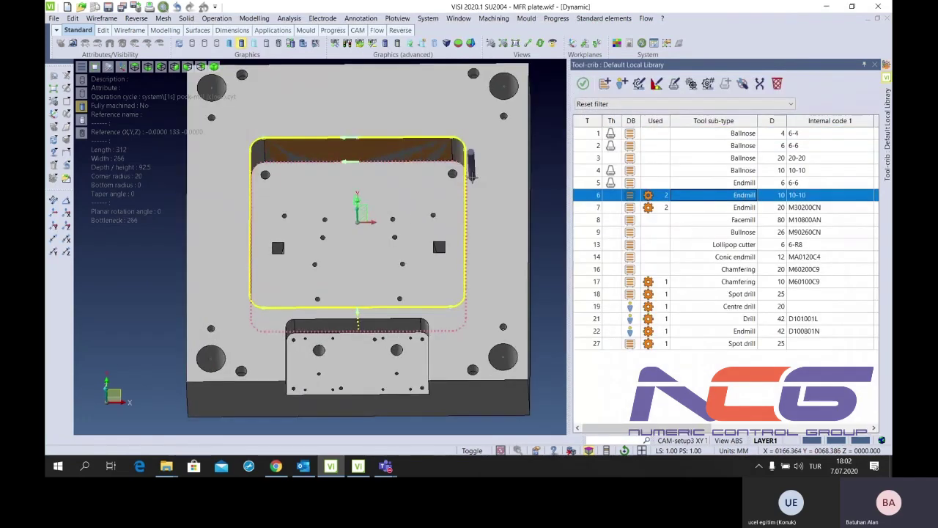
left_click(589, 86)
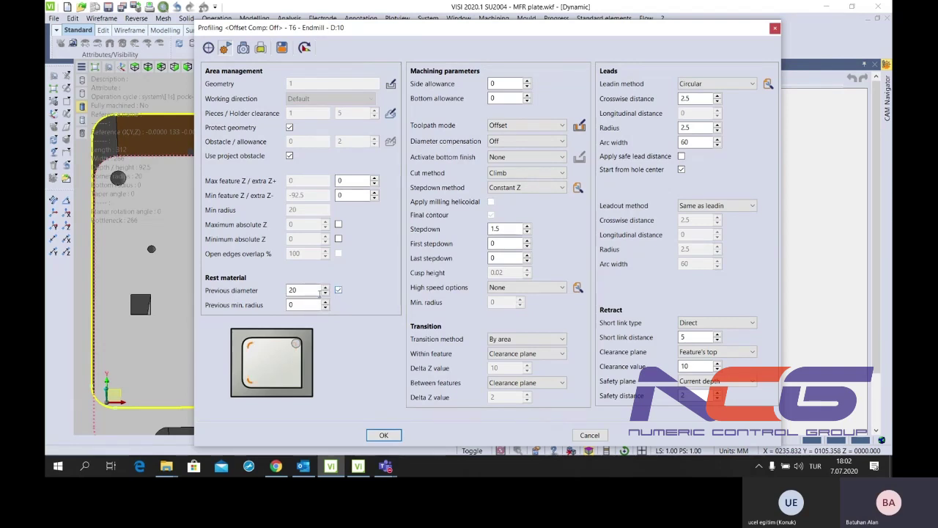
Turn off the Previous diameter rest material option
left_click(339, 290)
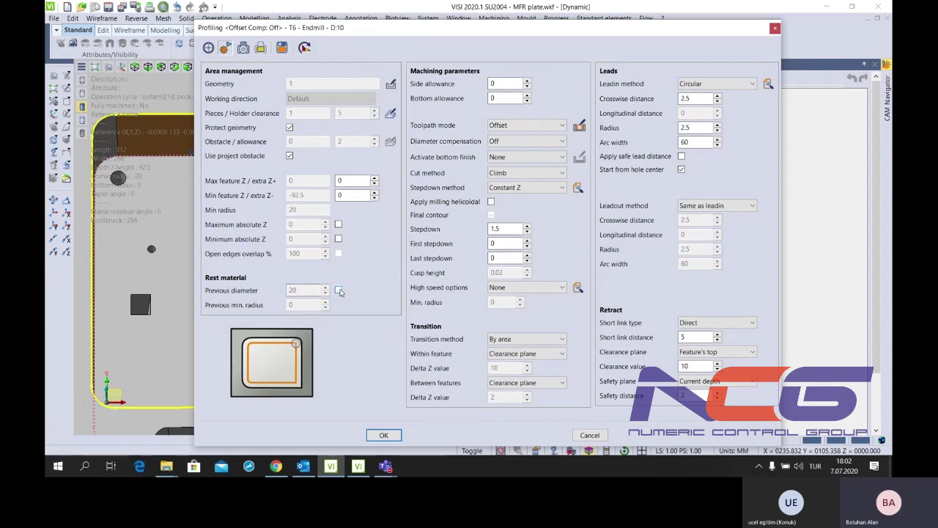
left_click(339, 291)
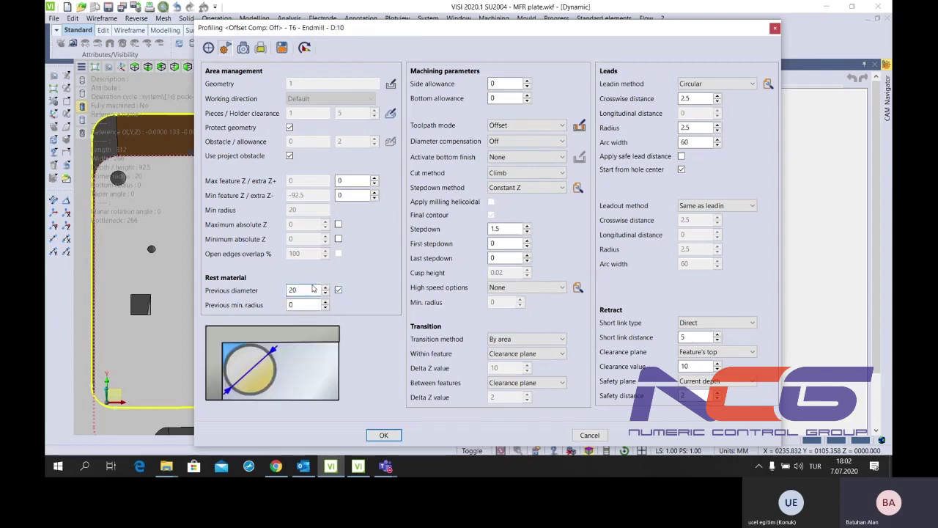
scroll(126, 312, "down", 1)
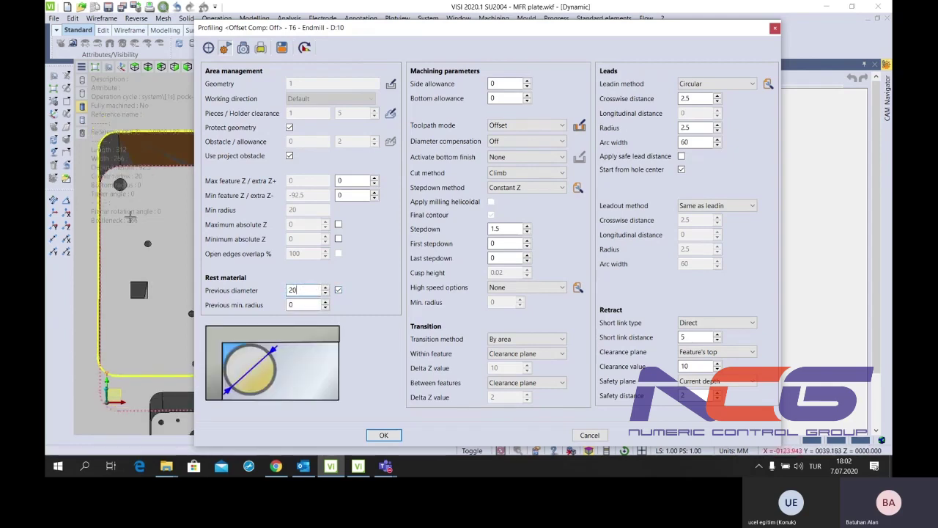
scroll(127, 313, "down", 1)
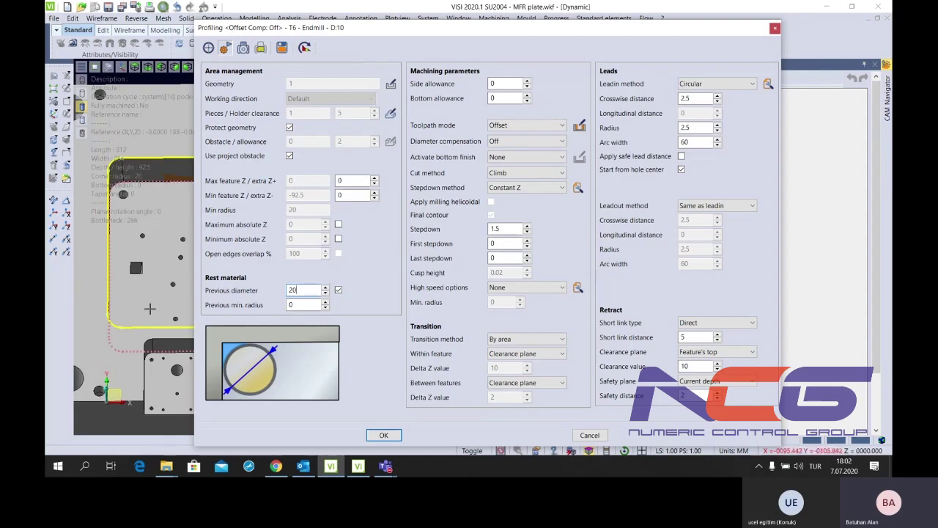
left_click(339, 291)
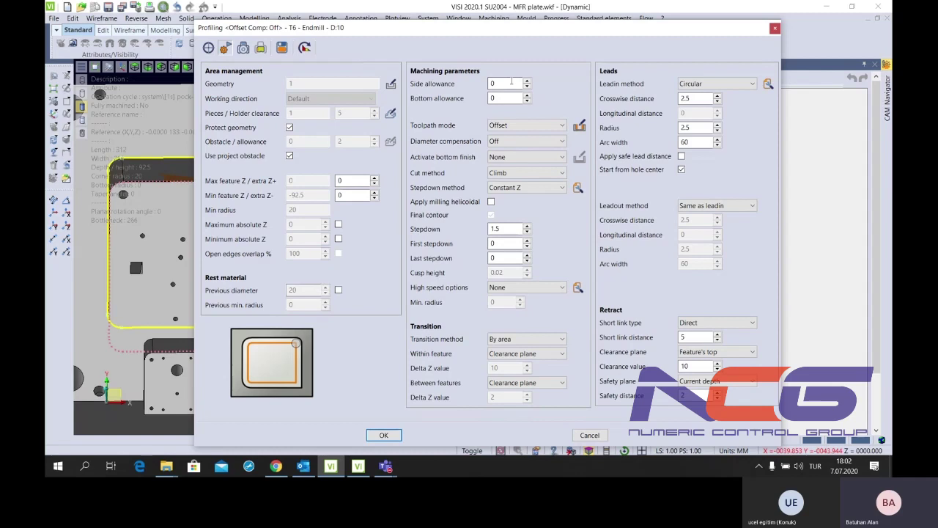
Check the side and bottom allowances, keeping Offset toolpath mode and diameter compensation Off
left_click(511, 83)
left_click(516, 98)
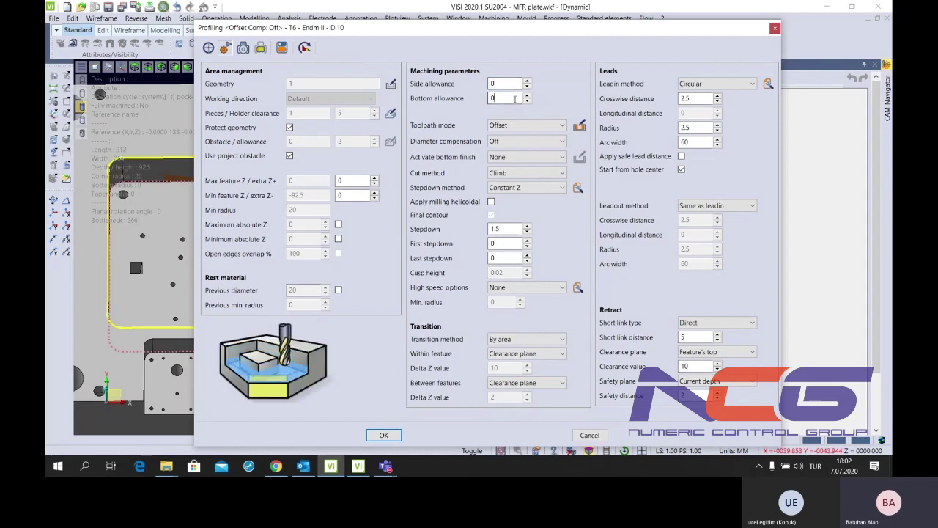
left_click(519, 126)
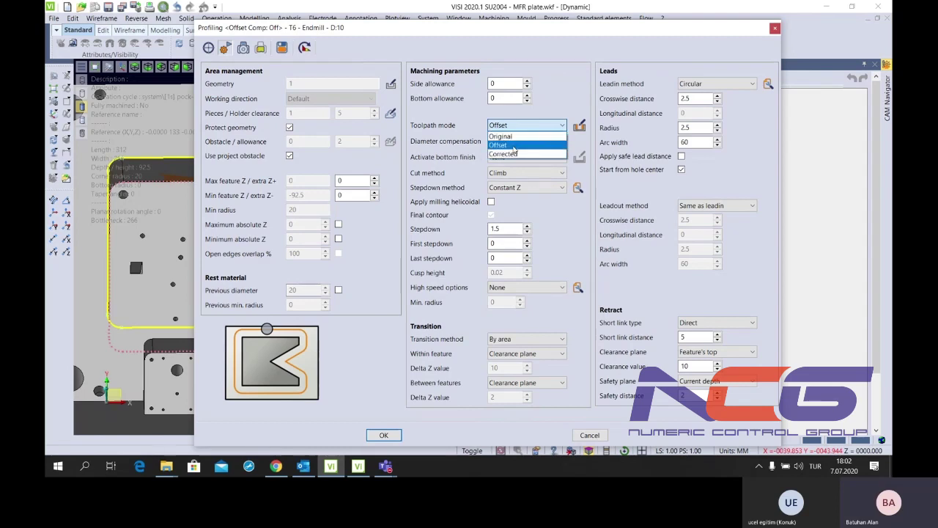
left_click(513, 148)
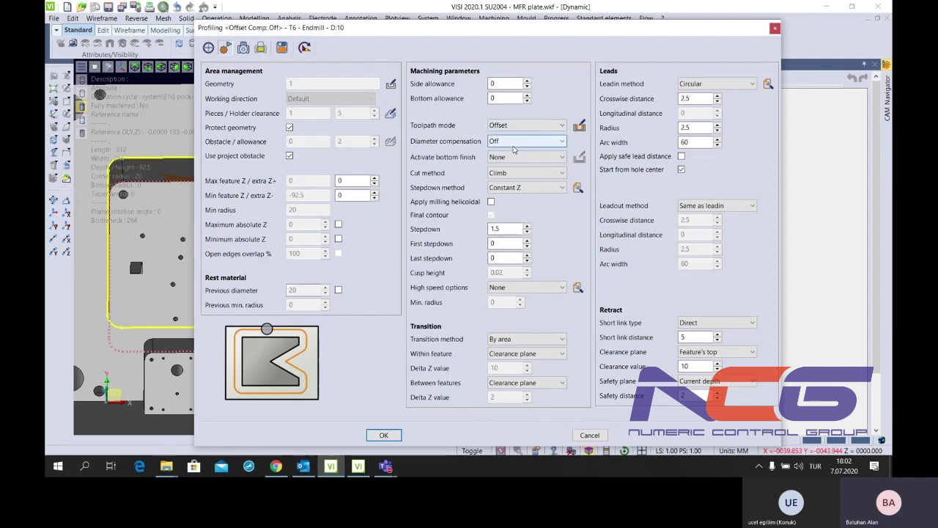
left_click(514, 126)
left_click(515, 127)
left_click(514, 142)
left_click(514, 142)
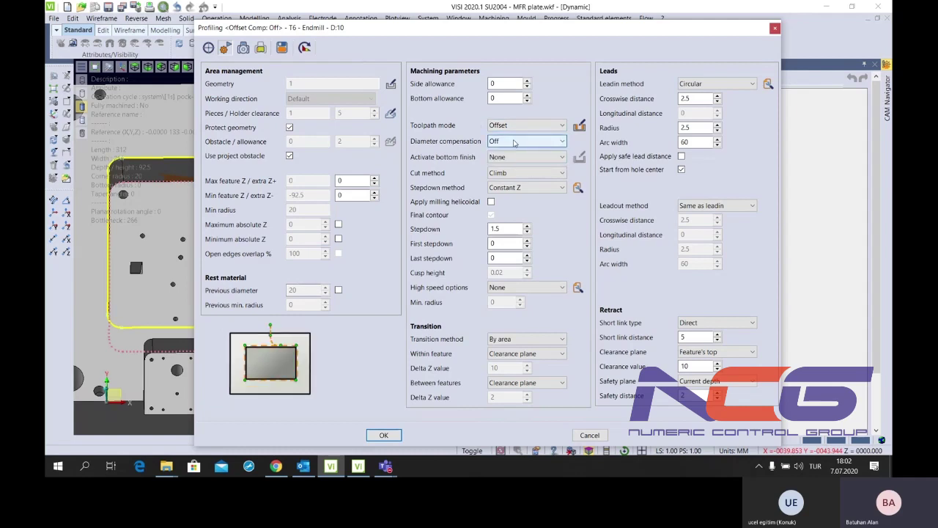
Set the profiling's bottom finish to run Before
left_click(512, 157)
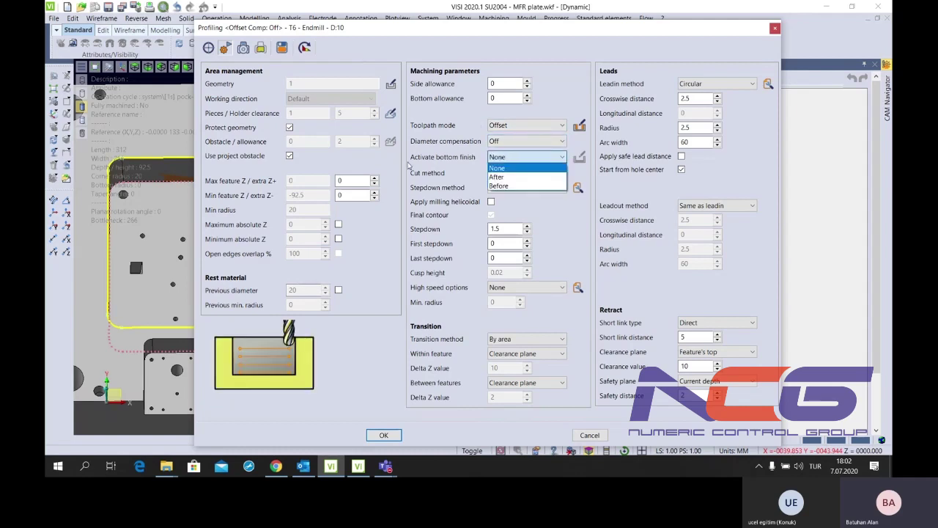
left_click(502, 169)
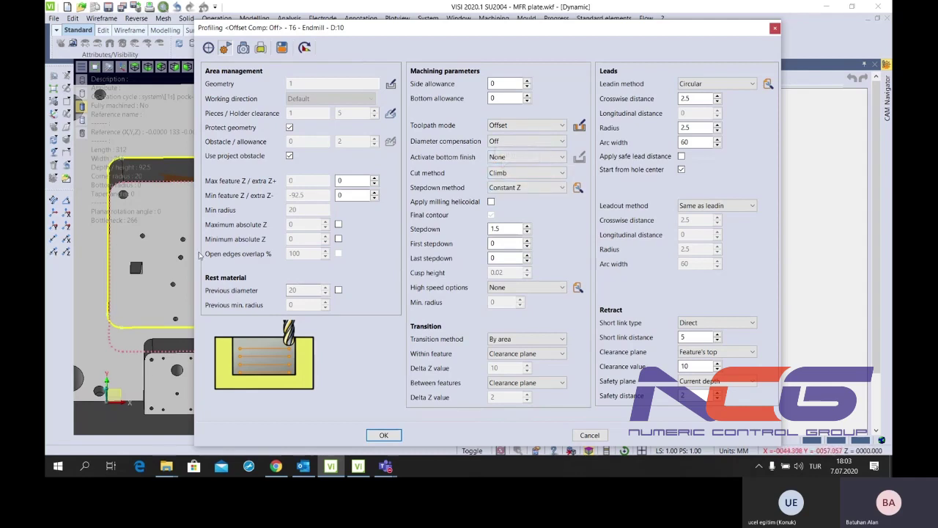
left_click(542, 157)
left_click(513, 175)
left_click(528, 157)
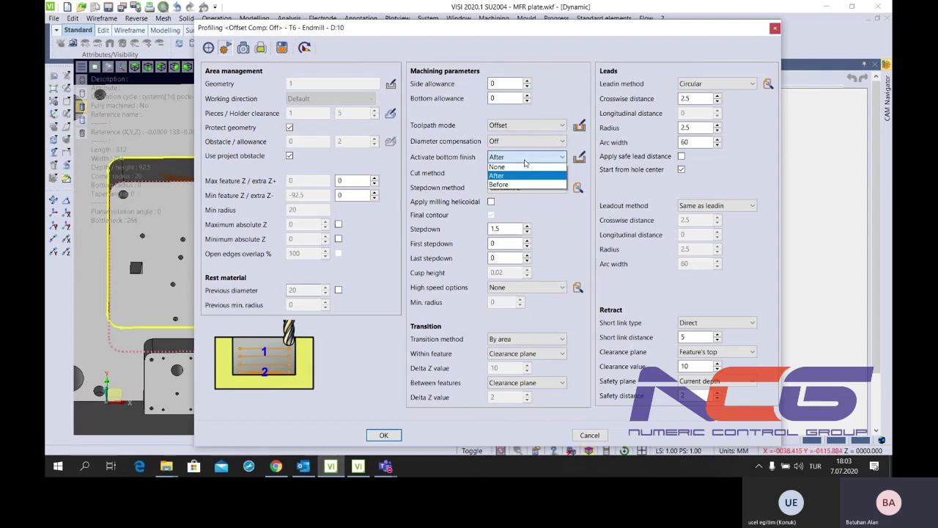
left_click(525, 184)
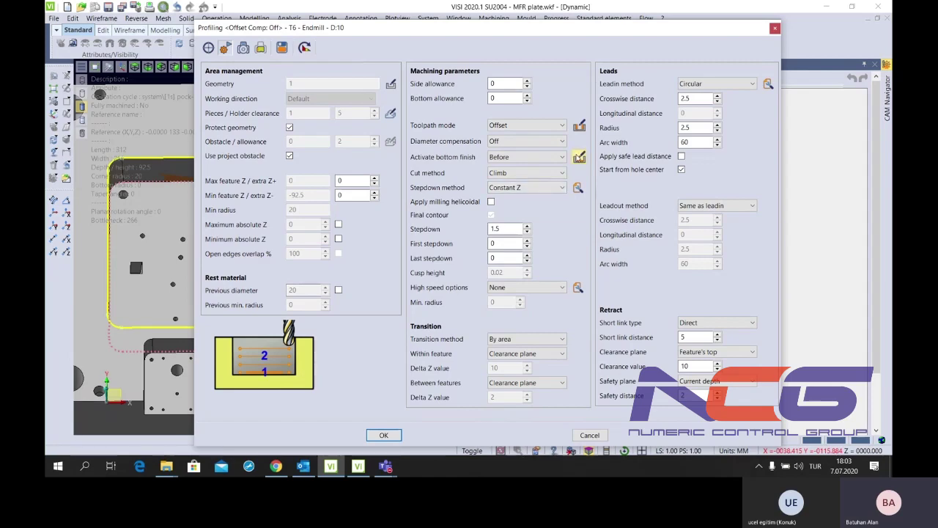
left_click(579, 157)
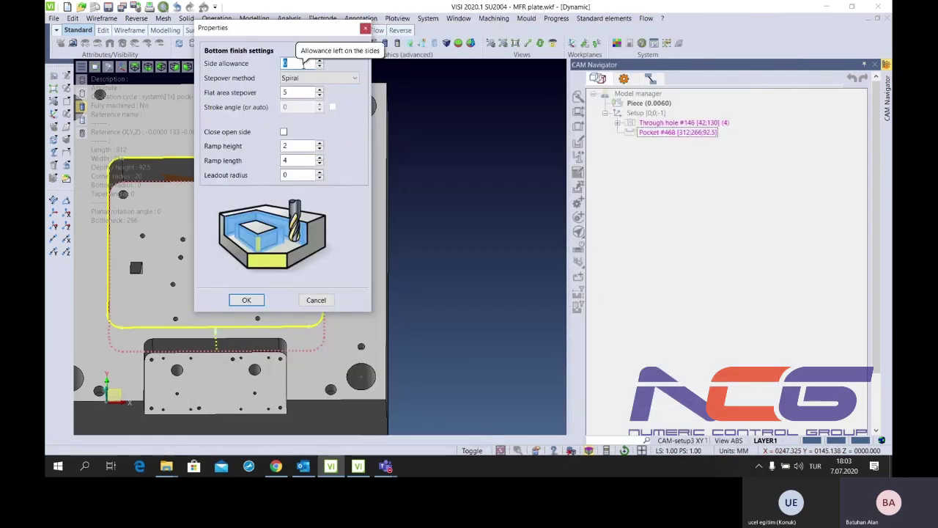
Enter 0.5 in the bottom finish settings' side allowance field
left_click(305, 65)
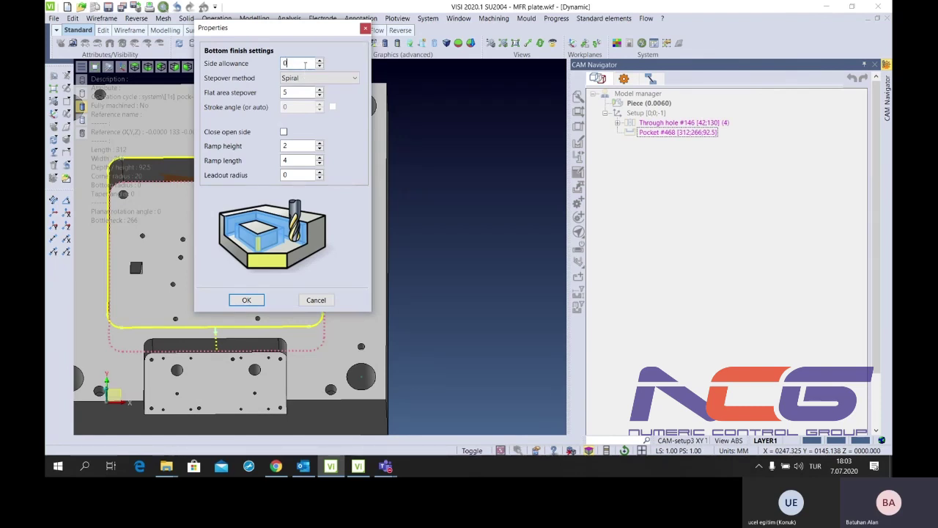
left_click(319, 300)
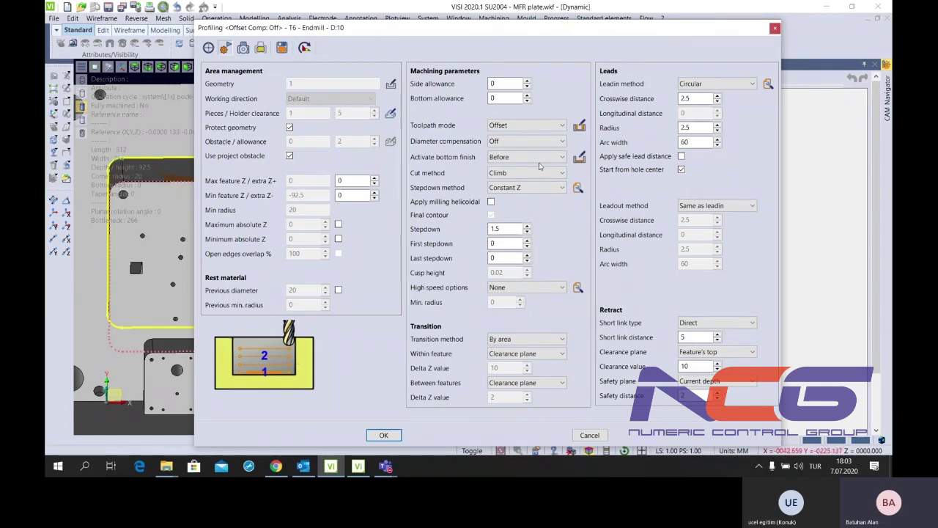
left_click(579, 158)
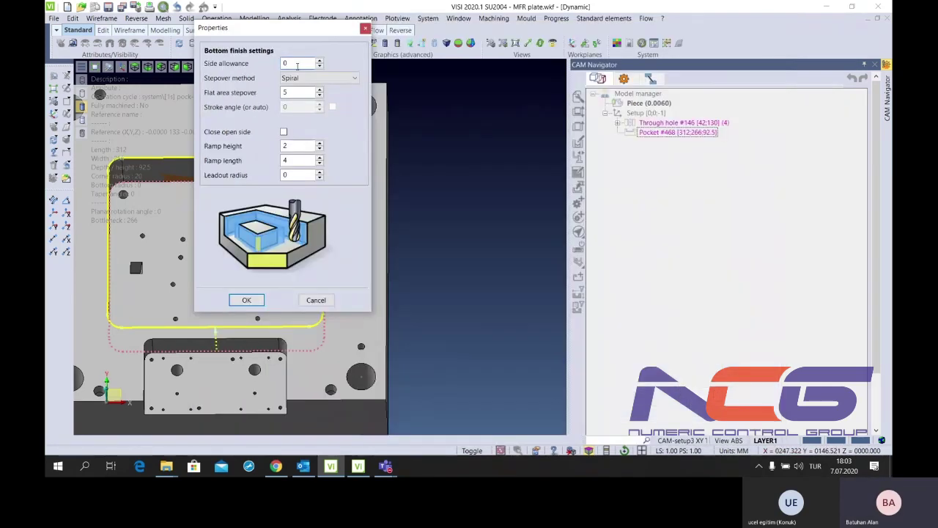
type(".5")
Keep Spiral as the bottom finish stepover method after trying Zigzag
left_click(301, 79)
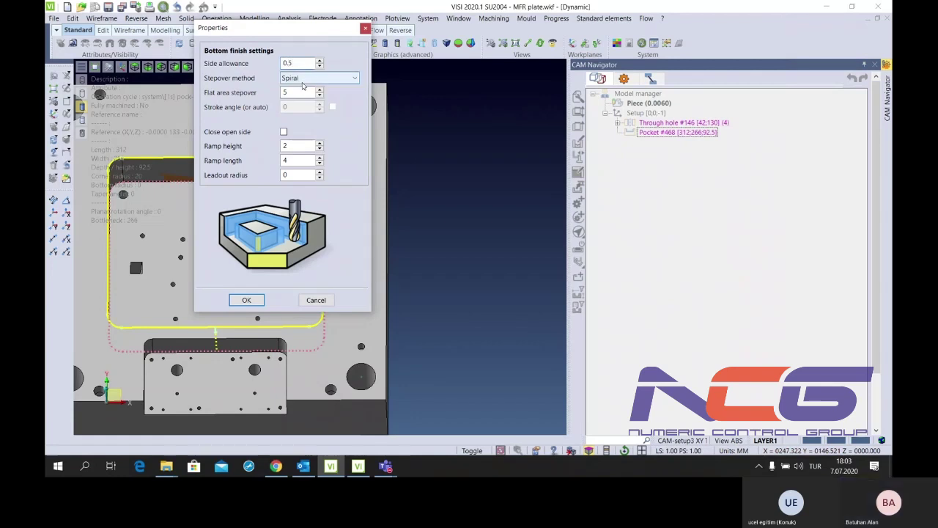
left_click(294, 97)
left_click(301, 78)
left_click(291, 89)
left_click(315, 78)
left_click(302, 97)
left_click(304, 78)
left_click(305, 89)
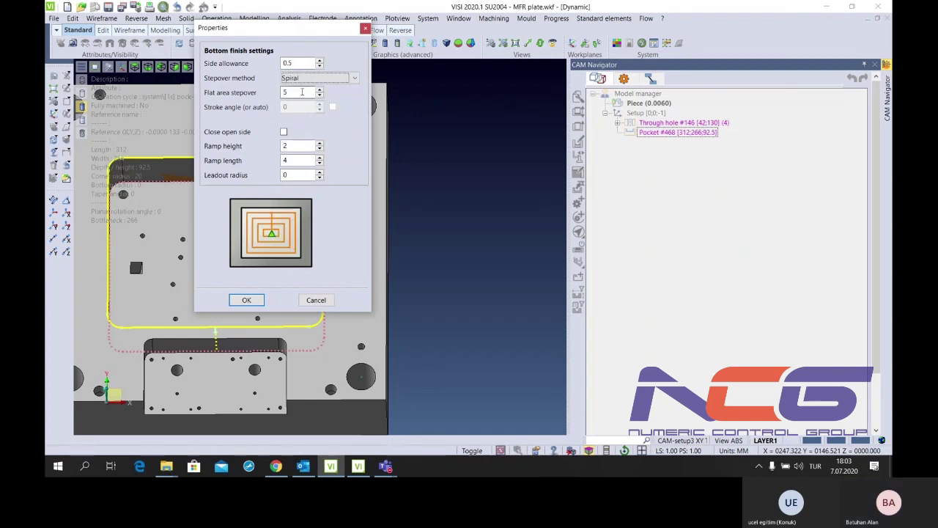
left_click(301, 92)
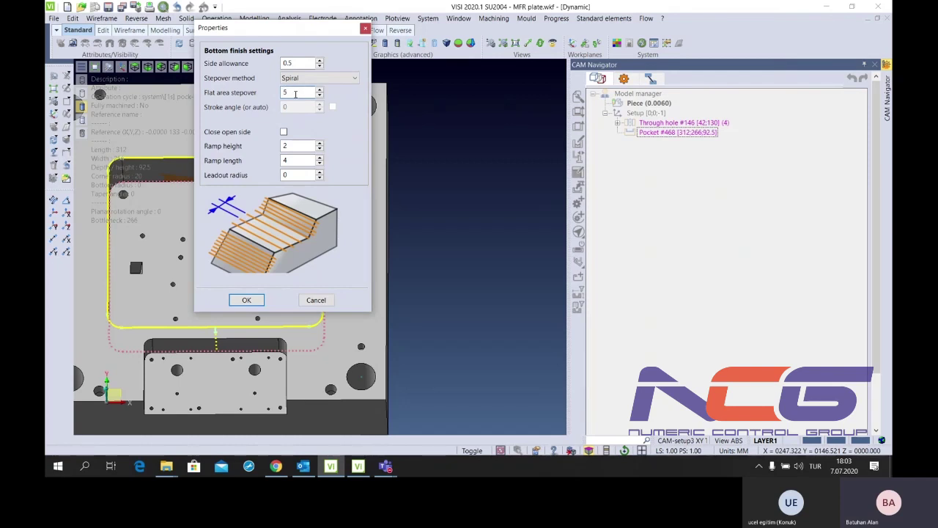
Leave the pocket's open side unclosed in the bottom finish
left_click(283, 132)
left_click(284, 133)
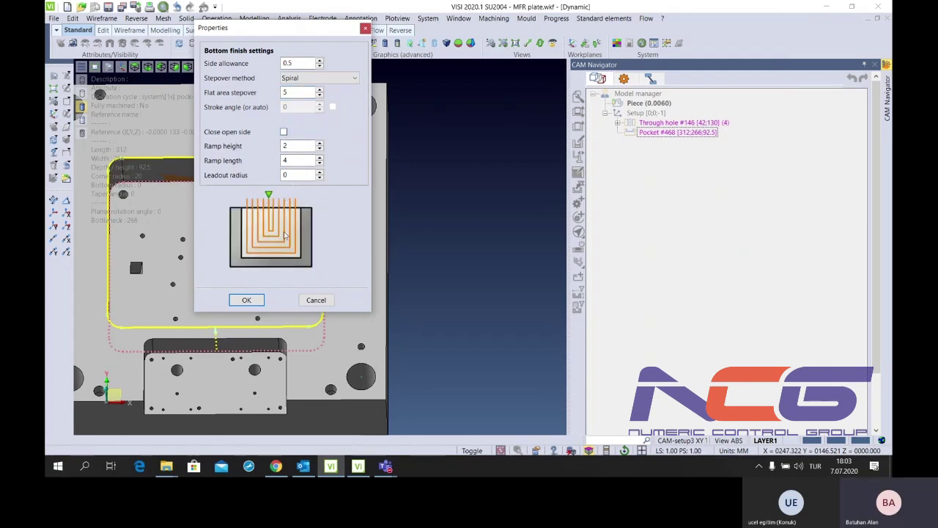
scroll(247, 369, "down", 1)
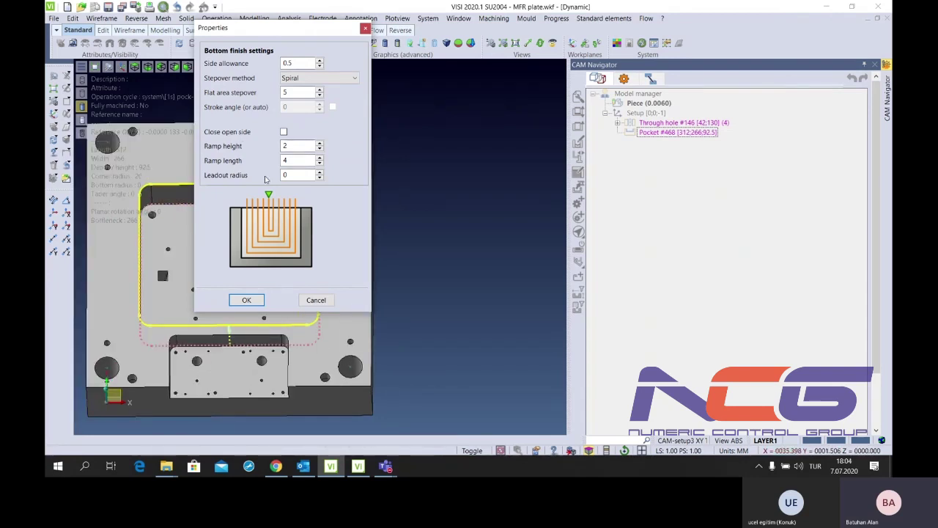
left_click(284, 132)
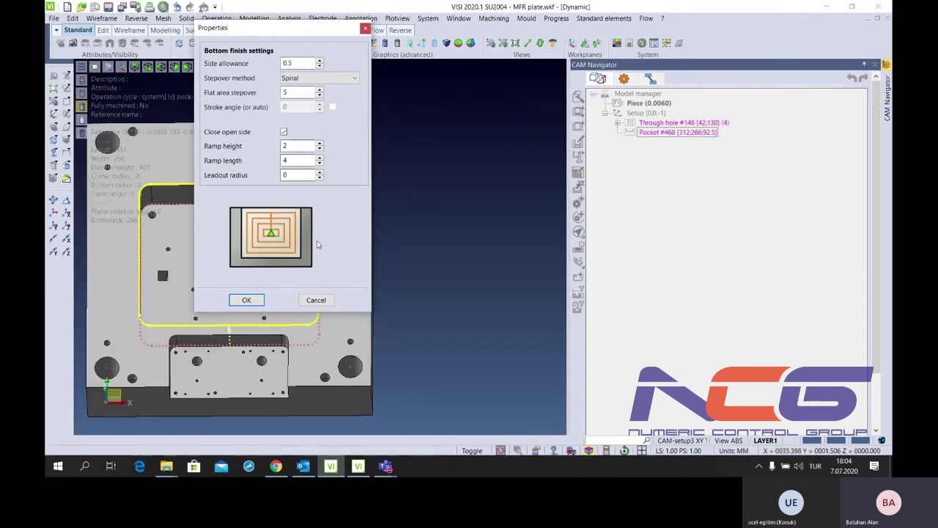
left_click(283, 132)
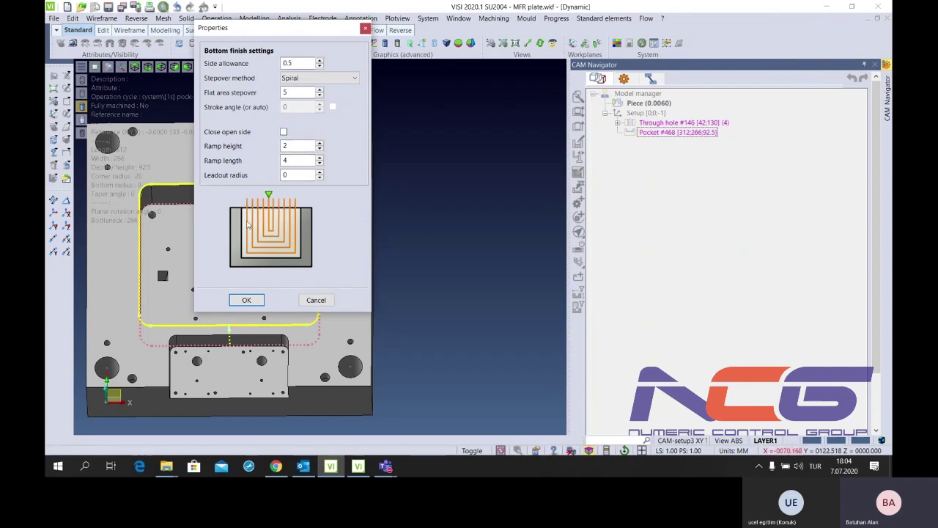
Set ramp height 2, ramp length 4 and leadout radius 1, and confirm the bottom finish
left_click(307, 143)
left_click(307, 158)
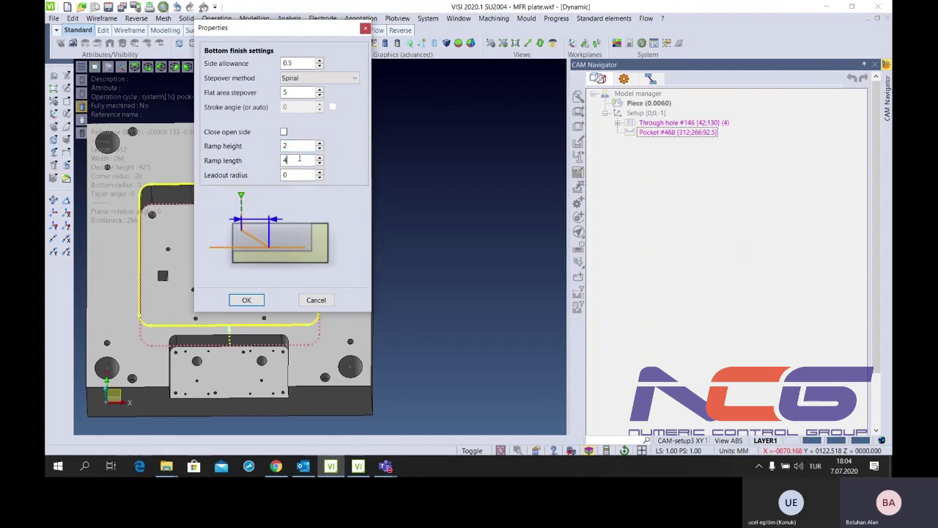
key("Tab")
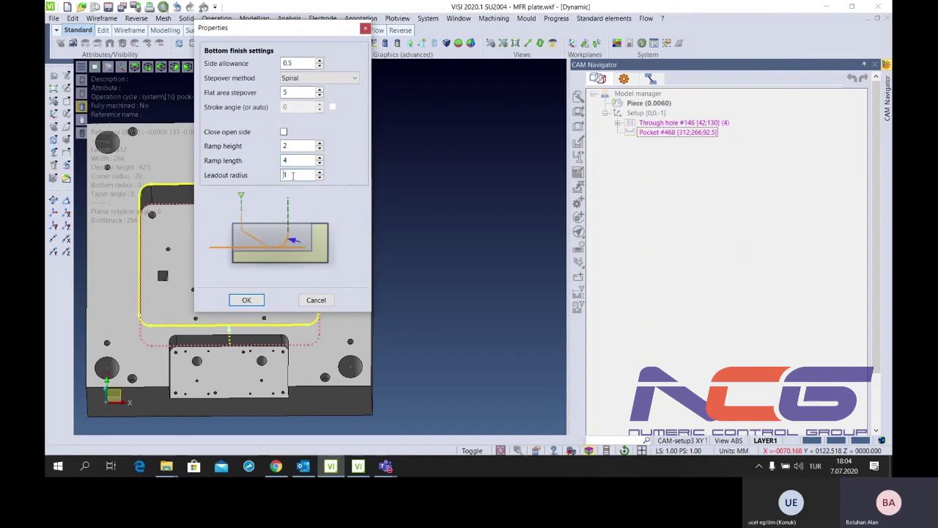
left_click(246, 301)
left_click(526, 173)
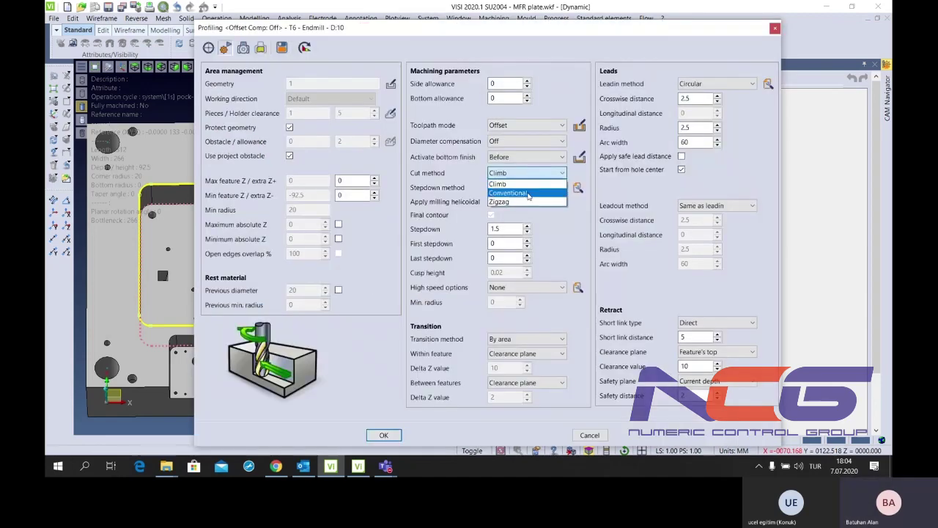
Set the cut method to Zigzag with Constant Z stepdowns
left_click(519, 204)
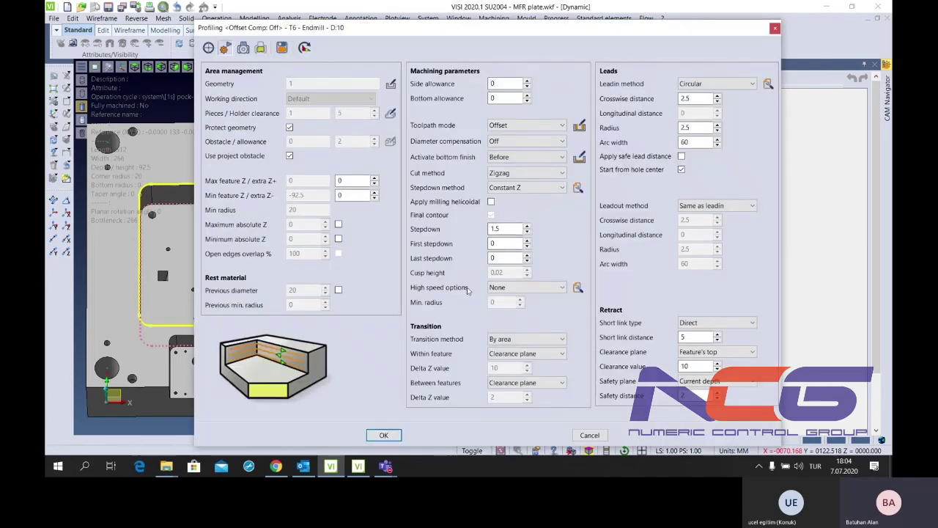
left_click(517, 189)
left_click(516, 200)
left_click(517, 187)
left_click(505, 207)
left_click(516, 187)
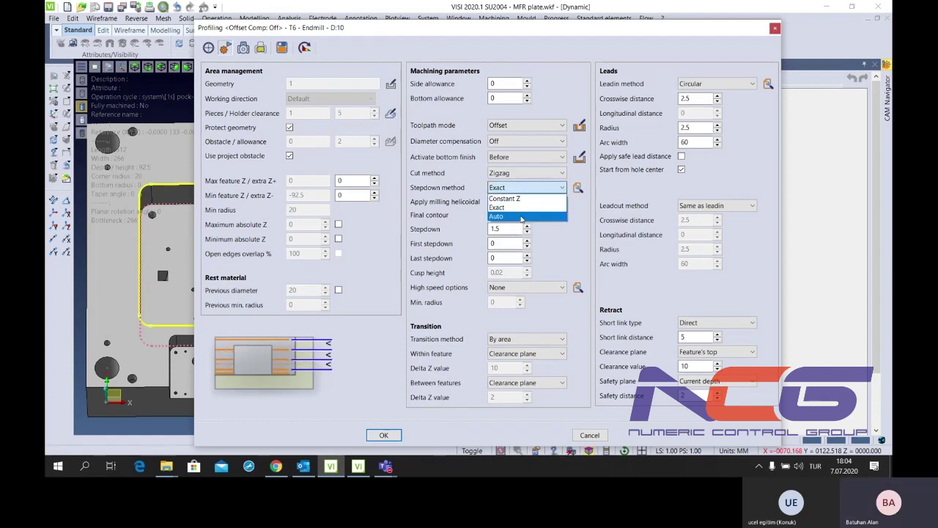
left_click(524, 188)
left_click(523, 188)
left_click(506, 199)
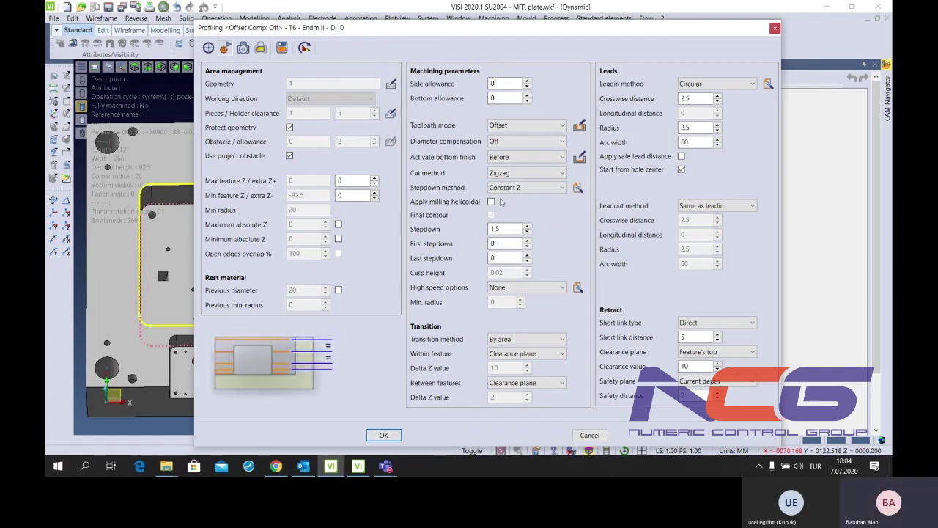
Leave helical milling off, disable the final contour pass, and set stepdown to 1
left_click(492, 201)
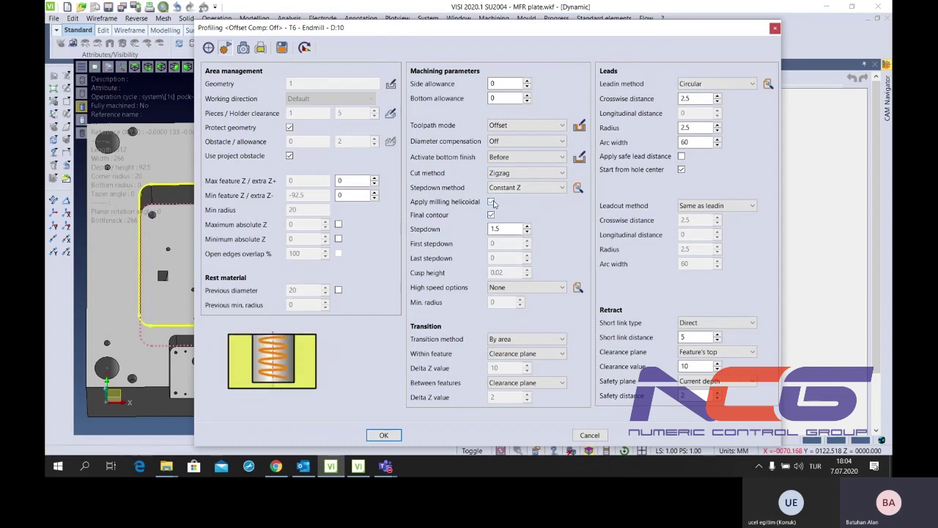
left_click(491, 201)
left_click(492, 203)
left_click(492, 216)
left_click(492, 201)
double_click(506, 233)
type("1")
left_click(501, 243)
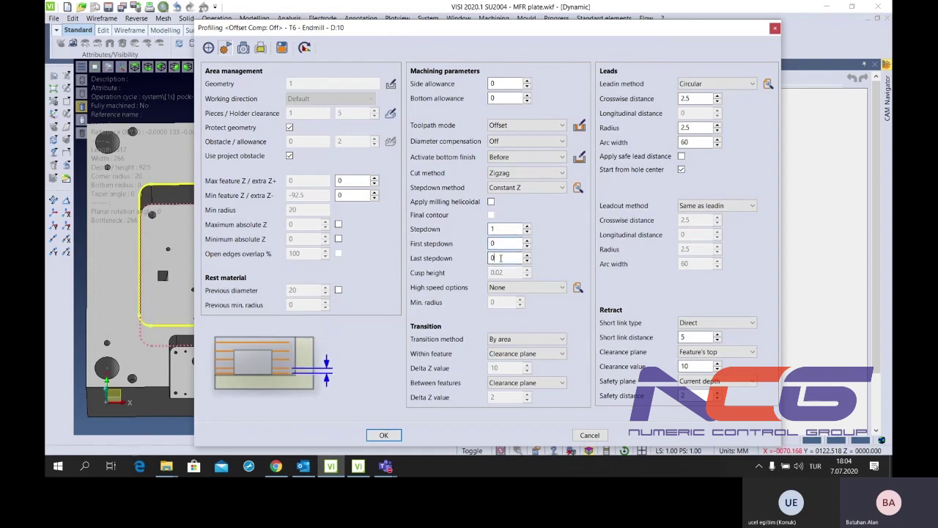
Enable high speed with minimum radius 2, By area transitions, Feature's top and Safety distance retracts
left_click(513, 288)
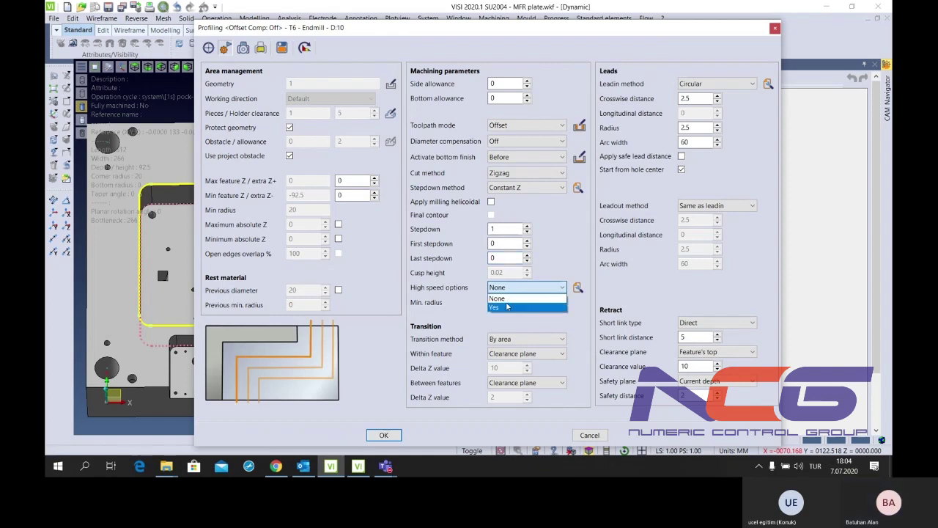
left_click(512, 307)
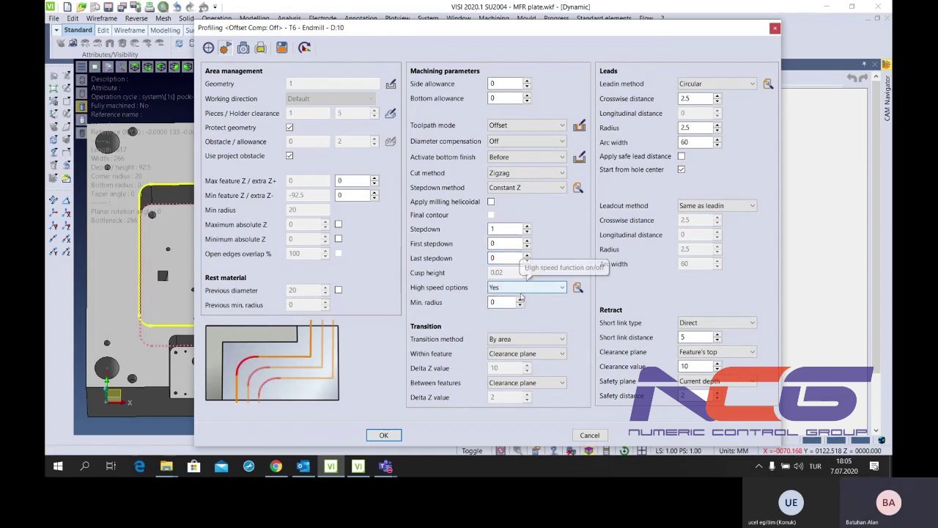
left_click(500, 302)
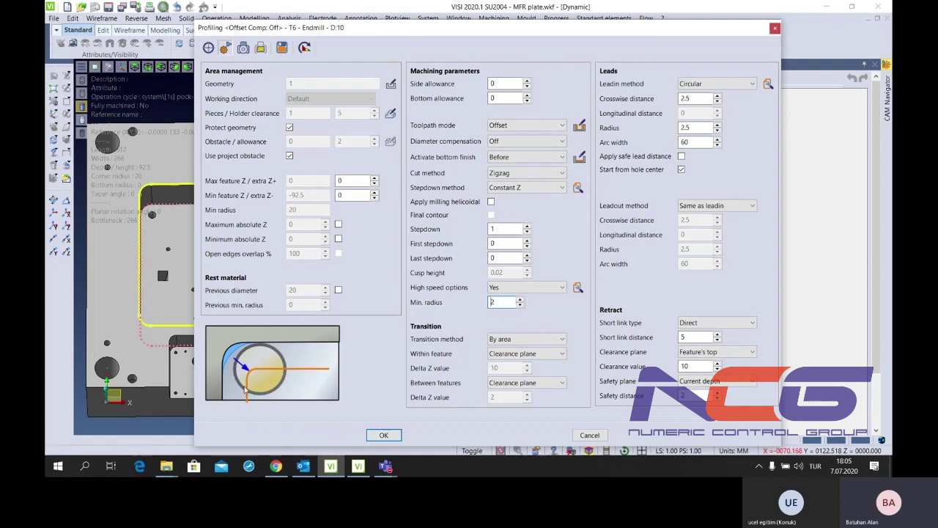
left_click(522, 339)
left_click(518, 342)
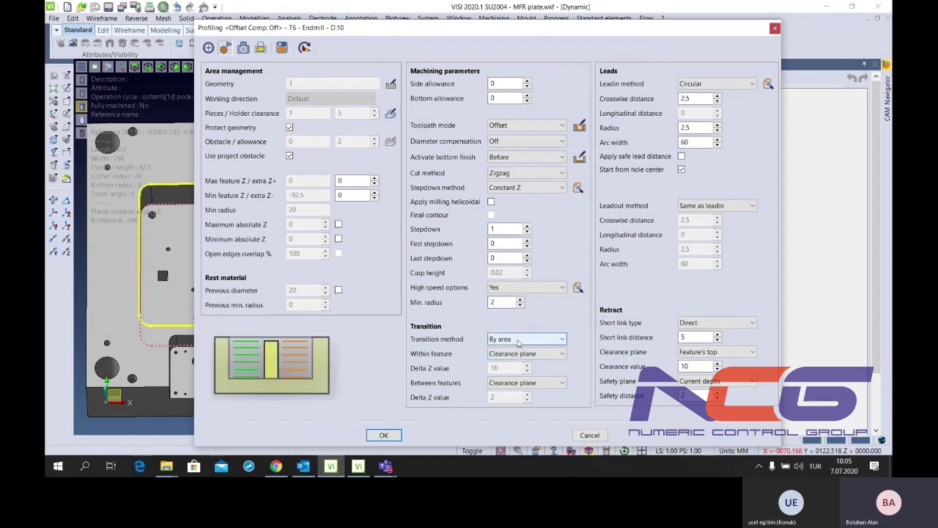
left_click(522, 354)
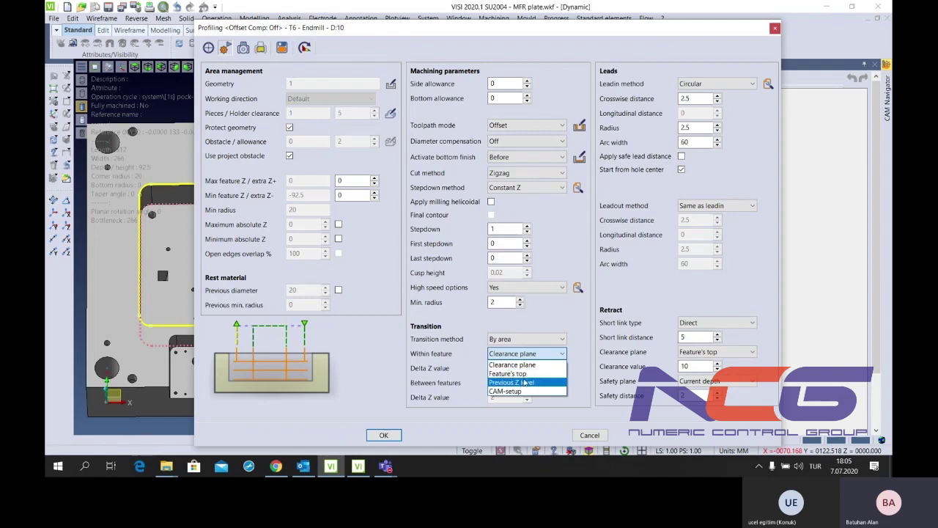
left_click(509, 373)
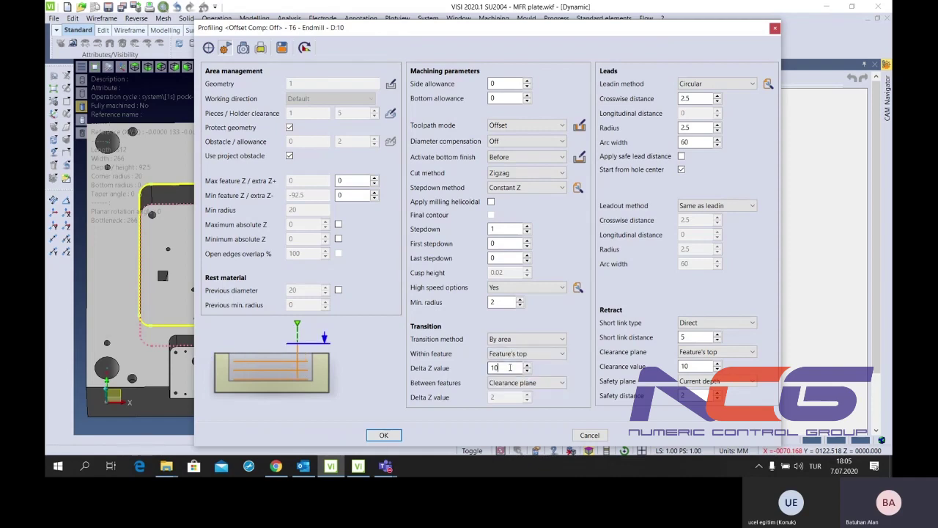
left_click(513, 383)
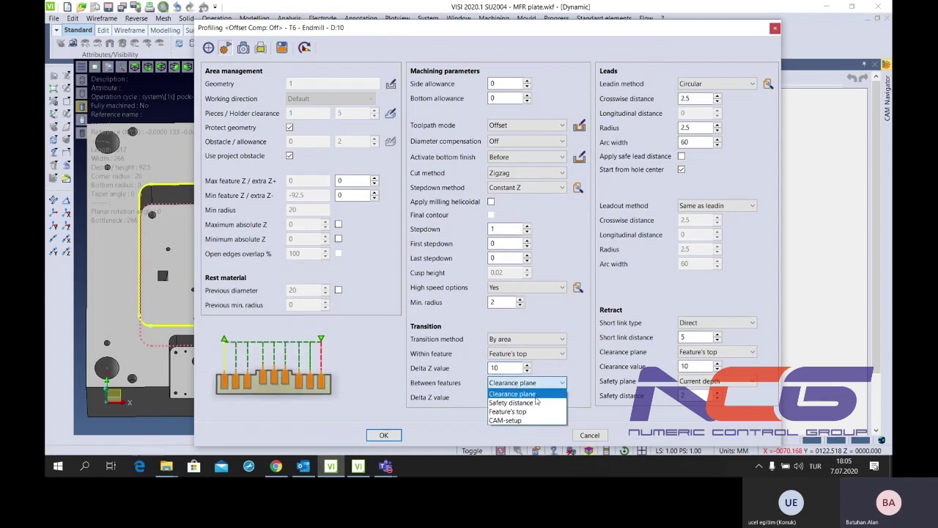
left_click(511, 402)
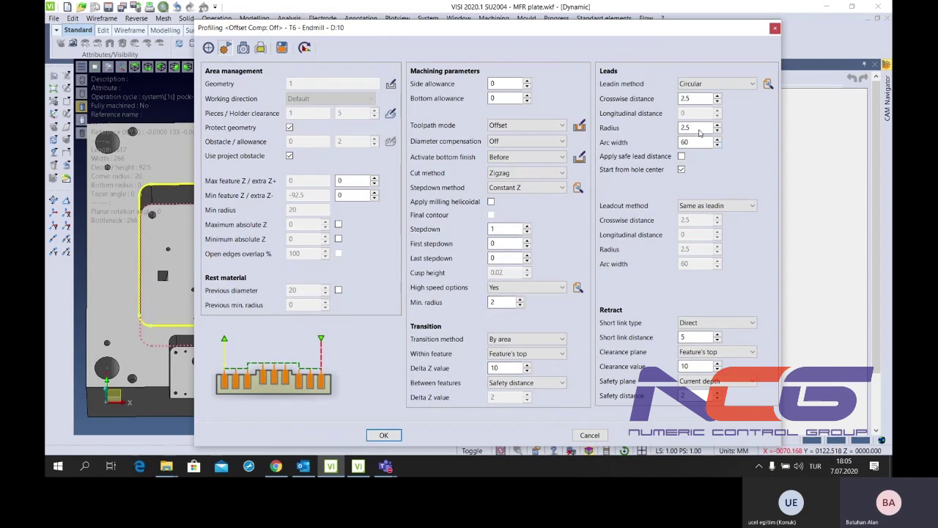
Keep a Circular lead-in and make the lead-out the same as the lead-in
left_click(715, 83)
left_click(673, 90)
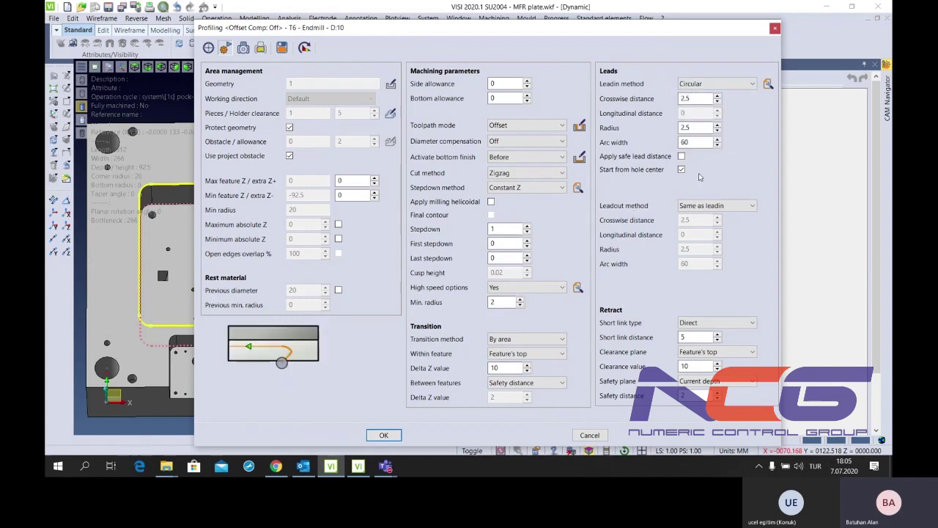
left_click(717, 84)
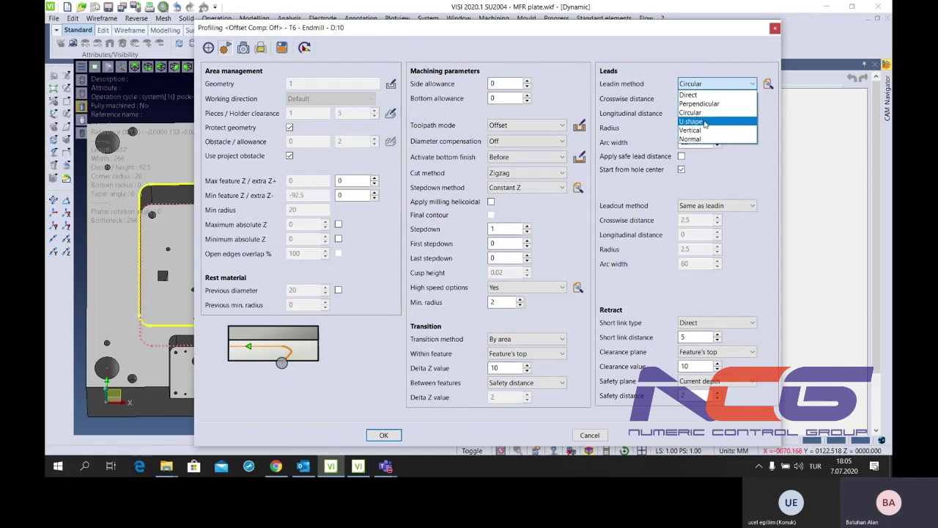
left_click(704, 114)
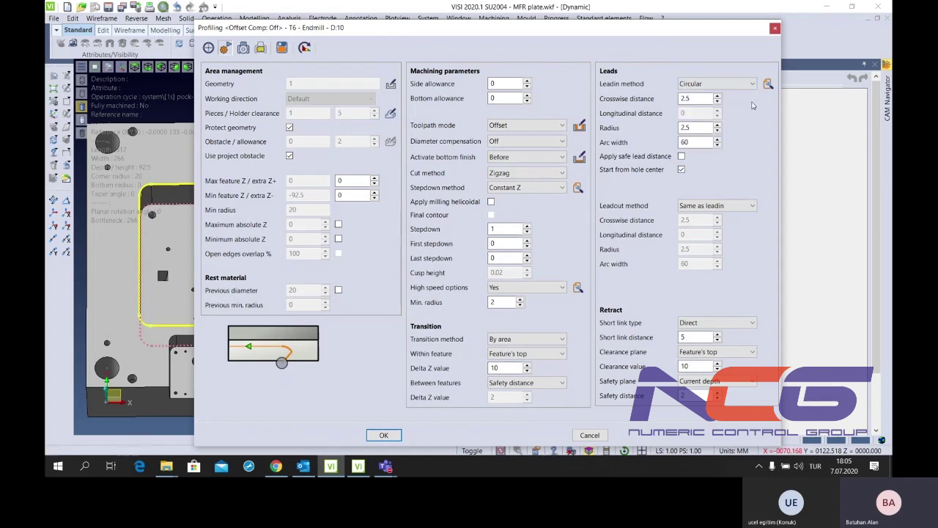
mouse_move(392, 355)
left_click(693, 129)
left_click(707, 144)
left_click(715, 206)
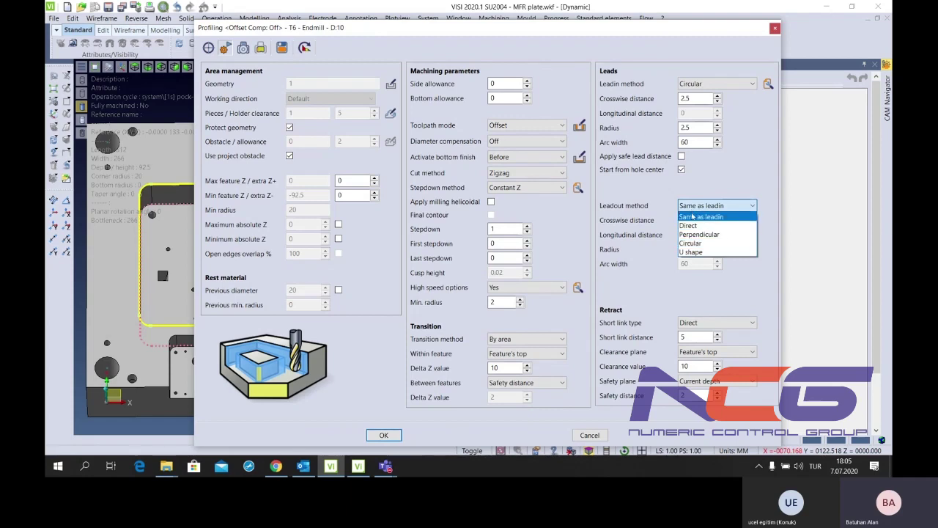
left_click(649, 95)
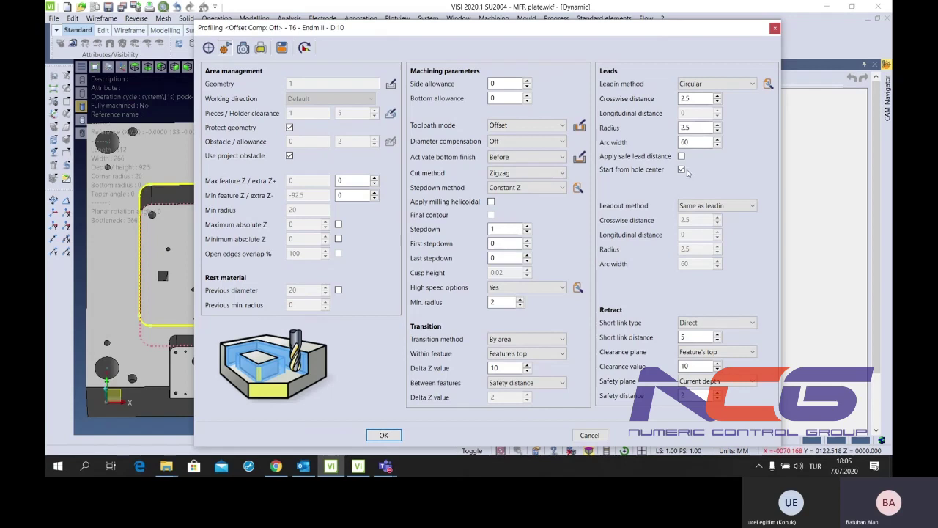
left_click(684, 142)
Use Smooth short links after trying Direct and Step
left_click(689, 327)
left_click(703, 323)
left_click(706, 322)
left_click(704, 343)
left_click(704, 323)
left_click(702, 354)
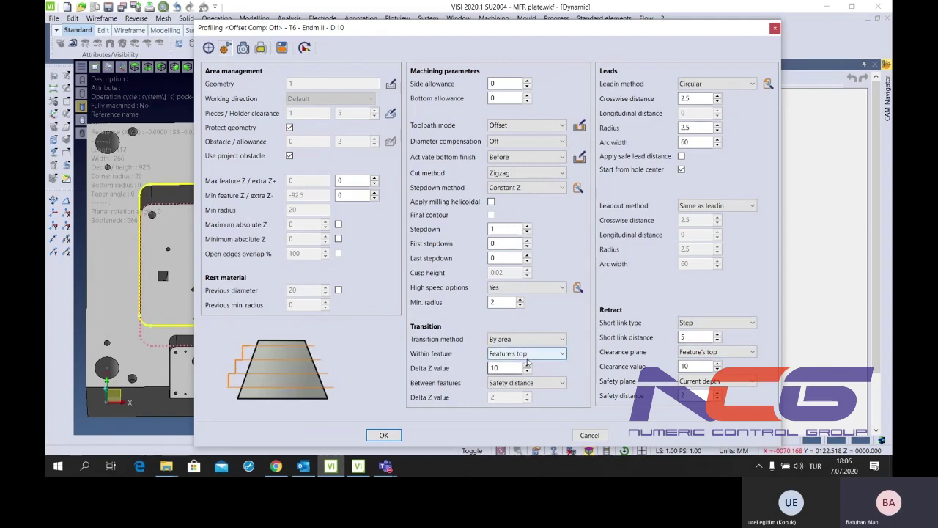
left_click(706, 323)
left_click(703, 343)
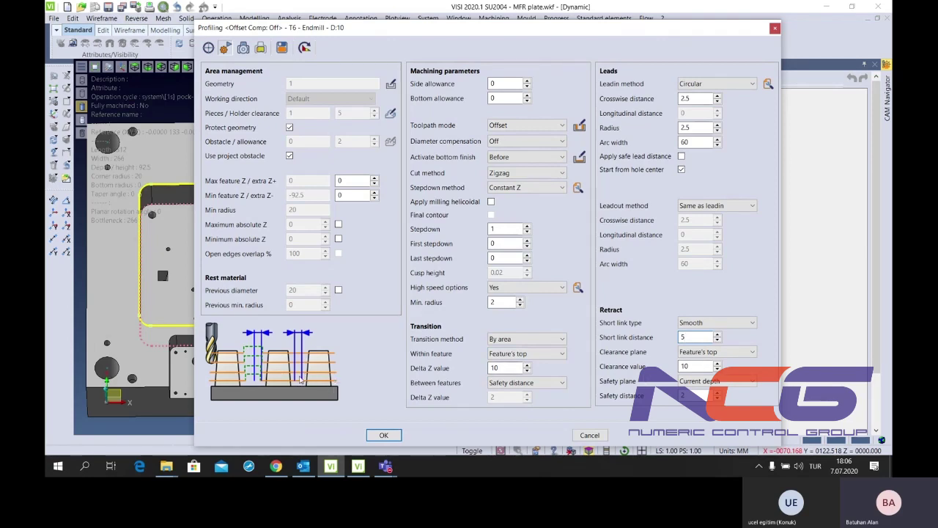
Set Feature's top clearance of 100 and safety distance 5, then compute the profiling toolpath
left_click(700, 352)
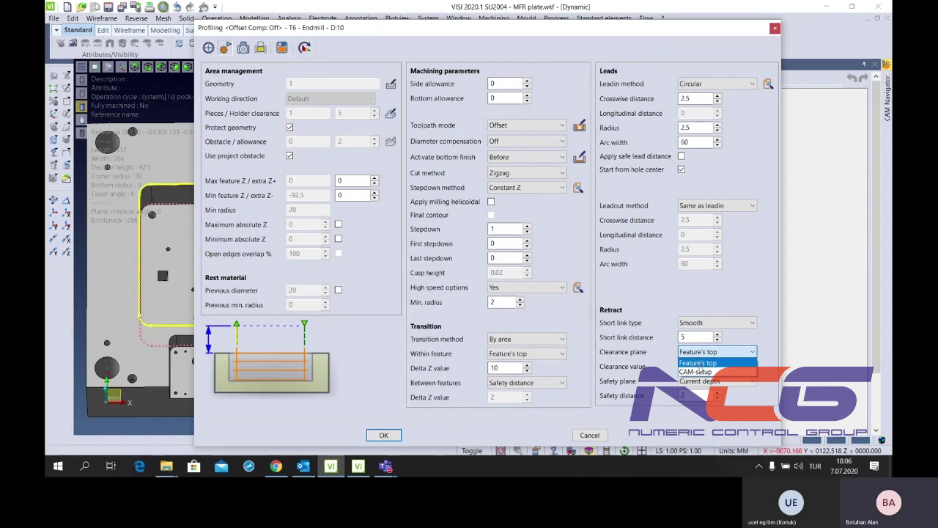
left_click(700, 362)
left_click(700, 366)
left_click(698, 395)
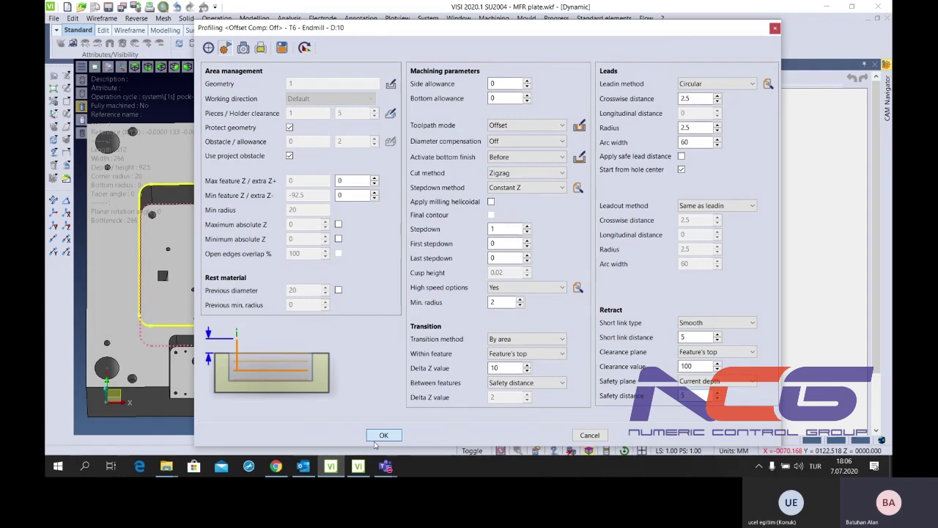
left_click(383, 434)
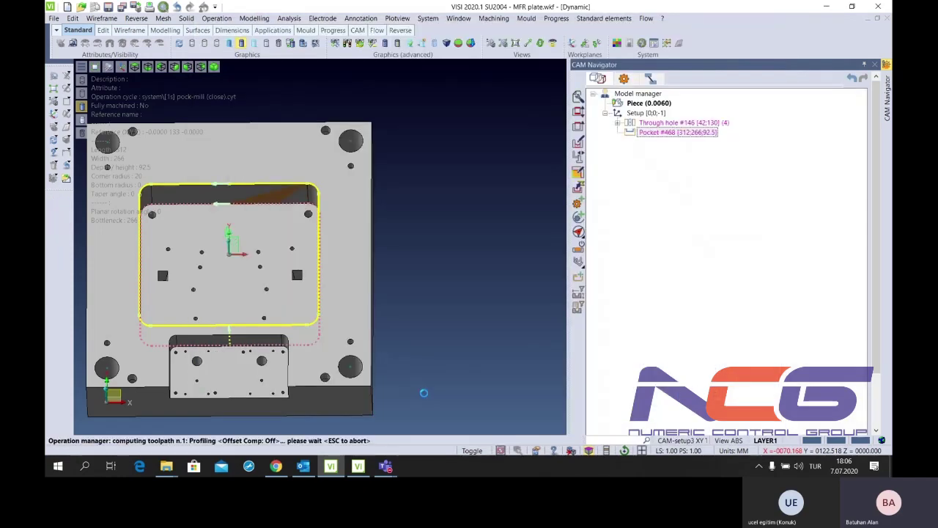
Inspect the operation 16 Waveform pocketing toolpath in Top and tilted 3D views
left_click(624, 79)
scroll(424, 252, "down", 4)
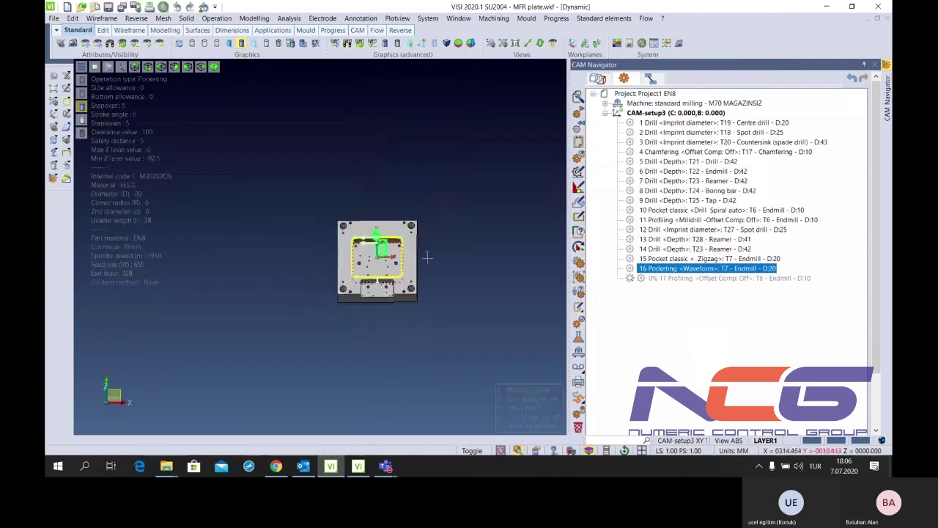
key("t")
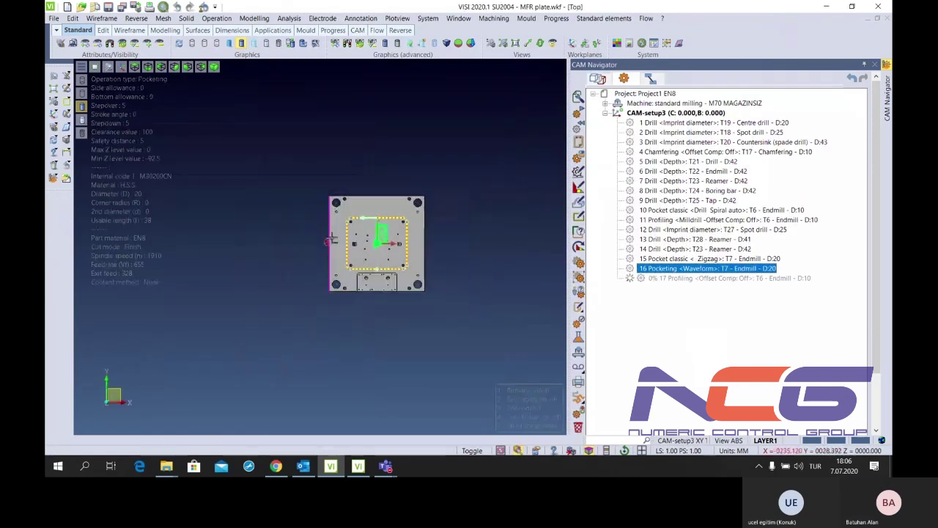
scroll(355, 229, "up", 3)
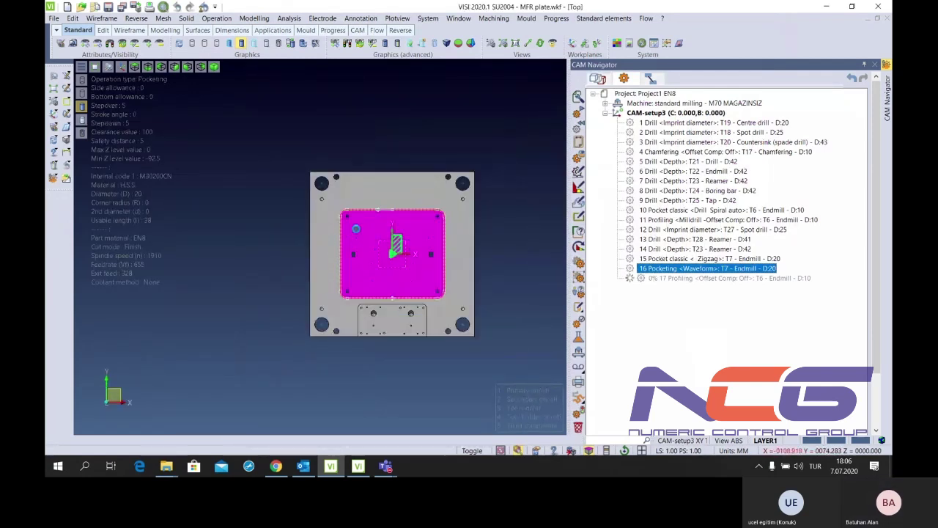
middle_click_drag(355, 229, 368, 200)
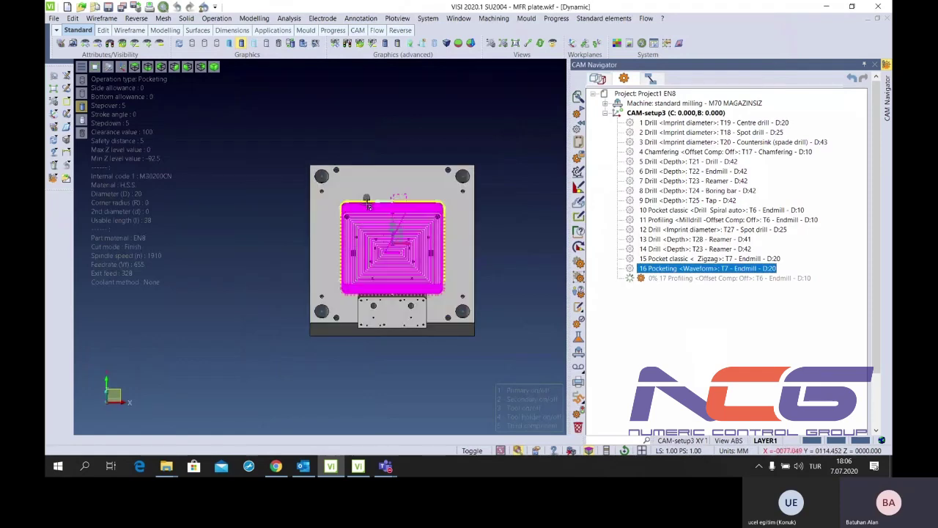
scroll(369, 199, "up", 3)
scroll(375, 209, "up", 2)
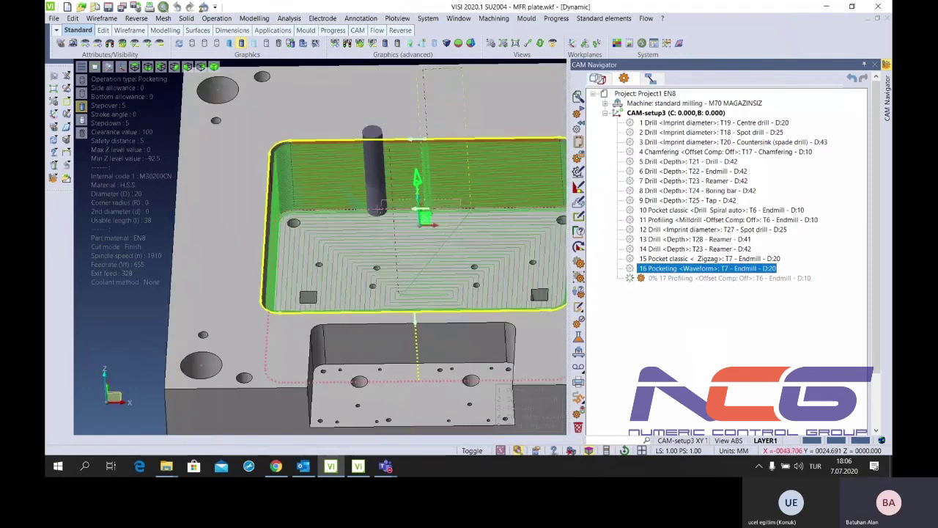
scroll(381, 209, "up", 2)
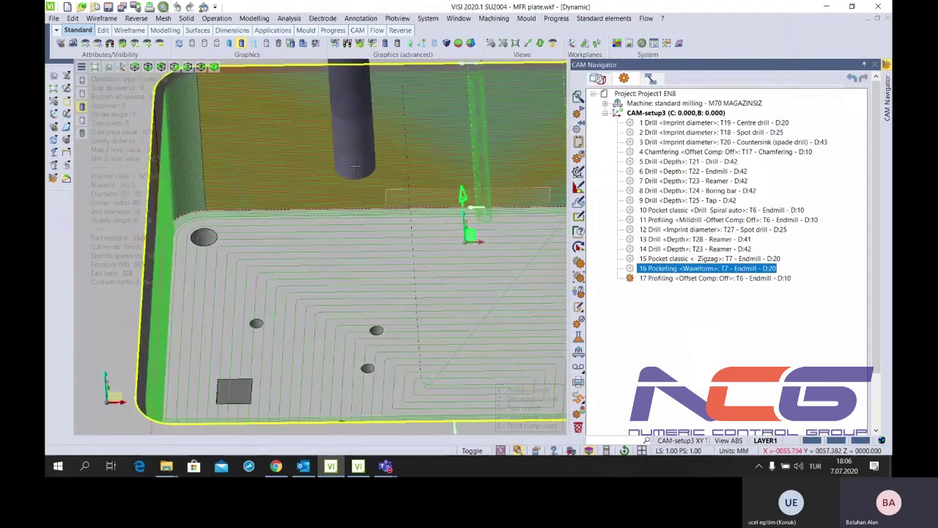
scroll(311, 197, "down", 5)
scroll(311, 197, "up", 6)
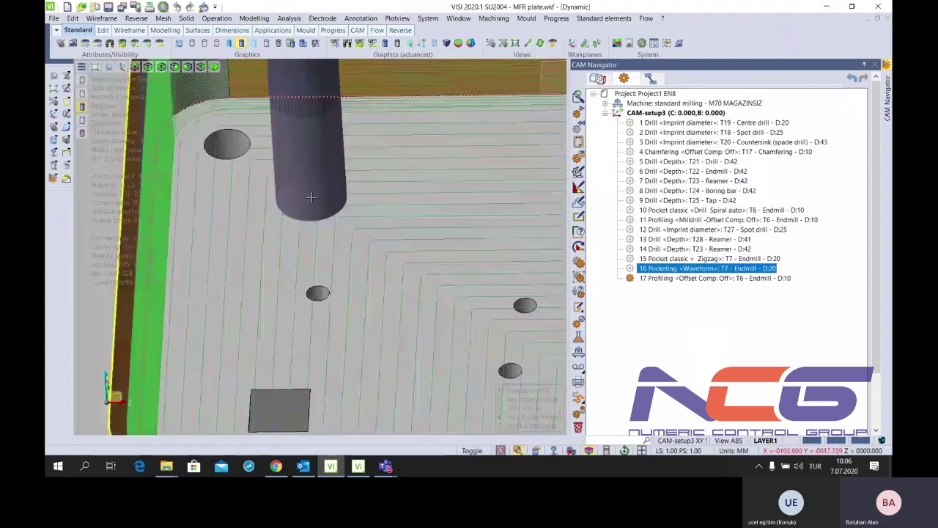
View the pocket from above and display Profiling operation 17, opening its settings
key("F2")
scroll(335, 241, "up", 4)
scroll(335, 242, "up", 2)
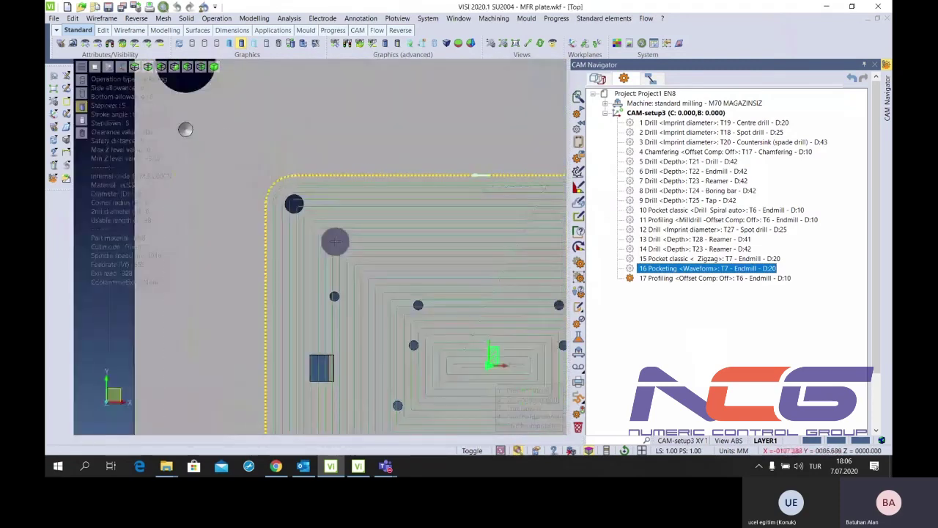
left_click(689, 278)
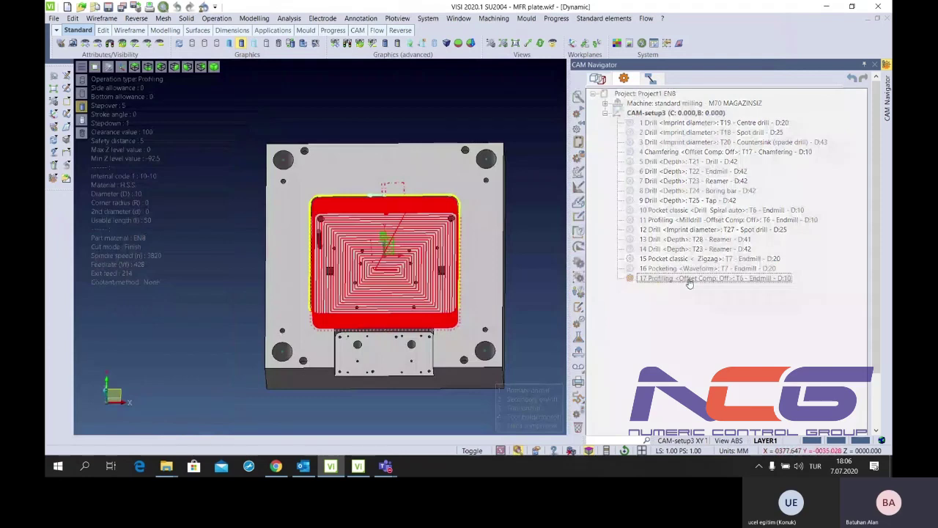
double_click(689, 279)
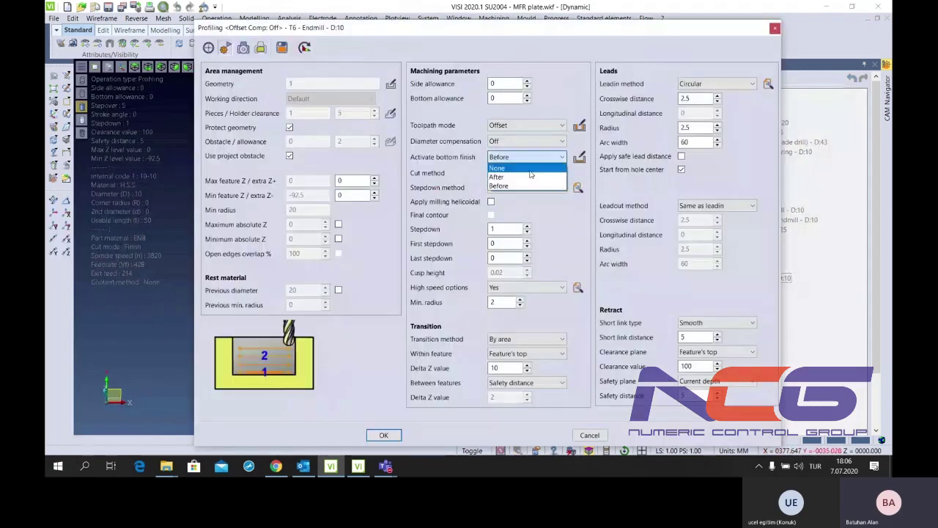
Recompute Profiling operation 17 and tilt the plate to inspect its path
left_click(387, 435)
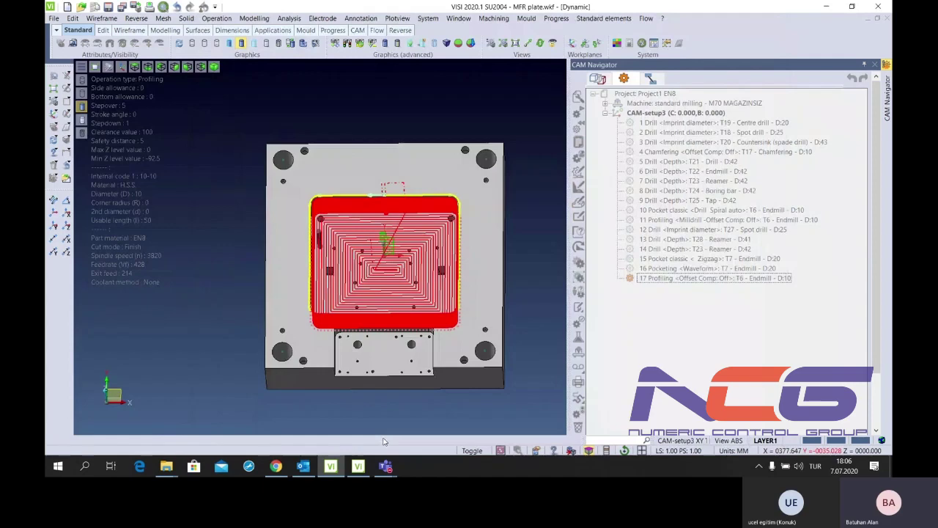
scroll(427, 268, "up", 3)
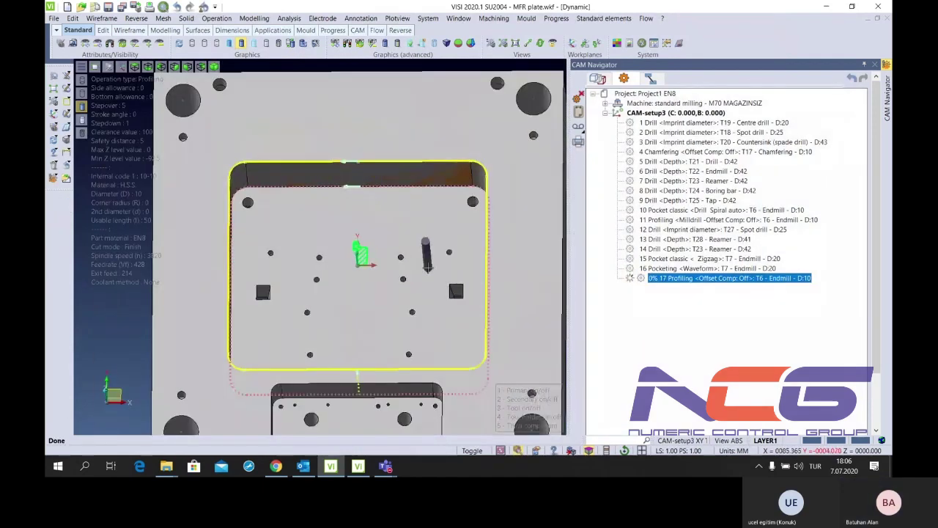
scroll(428, 267, "down", 2)
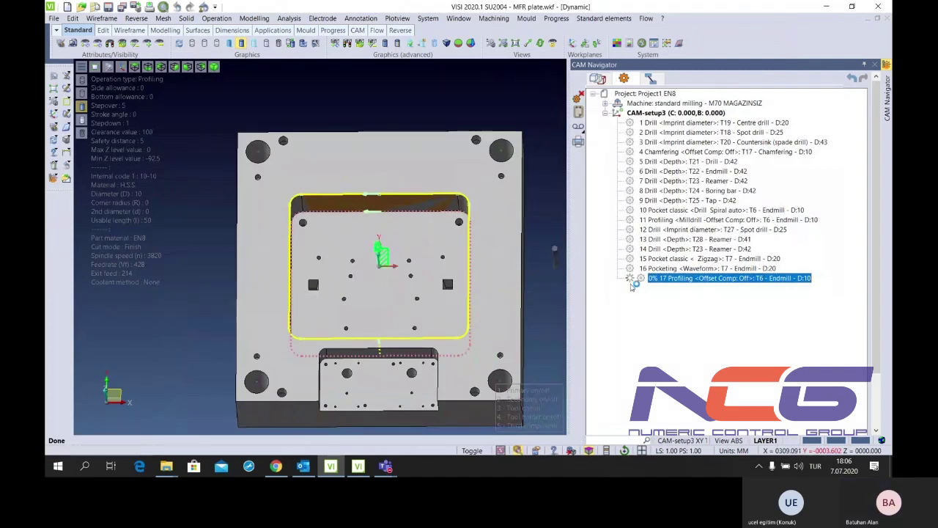
scroll(393, 268, "down", 2)
scroll(392, 267, "up", 4)
middle_click_drag(396, 286, 392, 267)
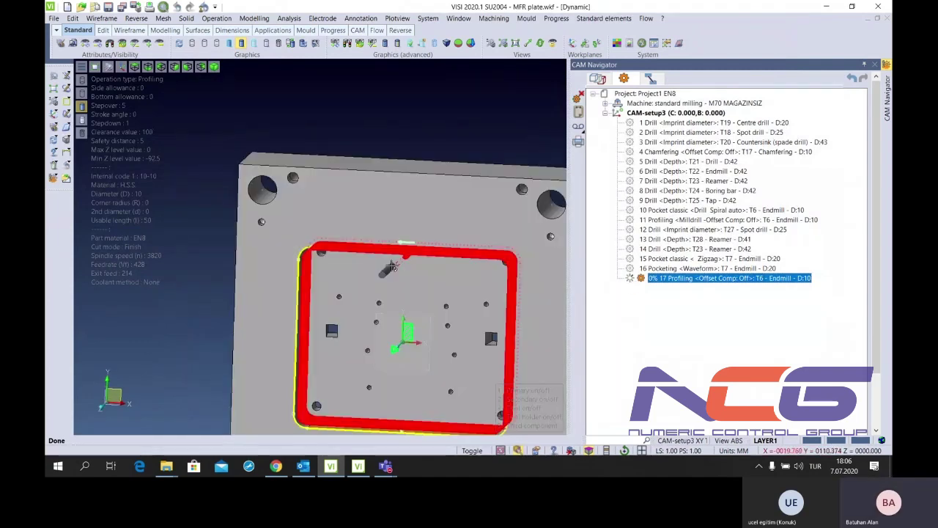
Check the profiling toolpath around the pocket walls from the top view
key("ctrl+t")
scroll(395, 257, "down", 3)
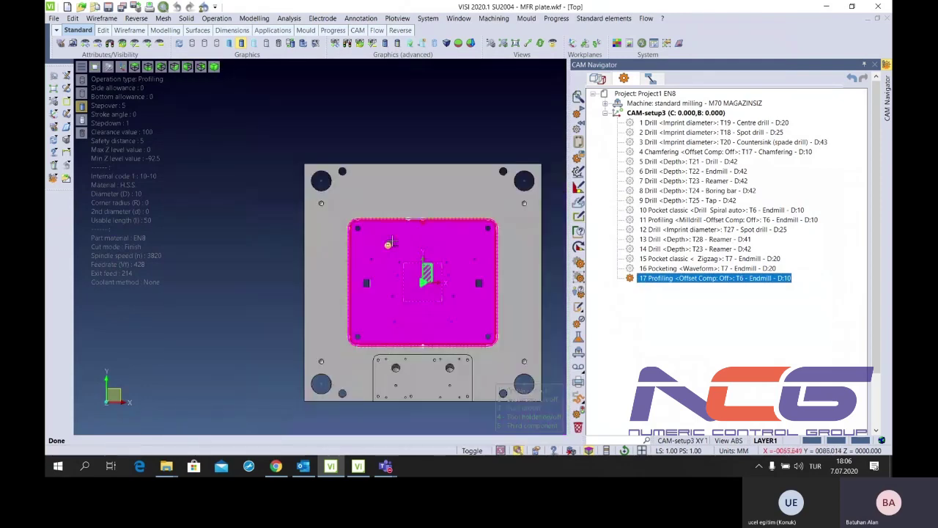
scroll(391, 243, "up", 3)
scroll(411, 220, "up", 3)
scroll(425, 191, "up", 2)
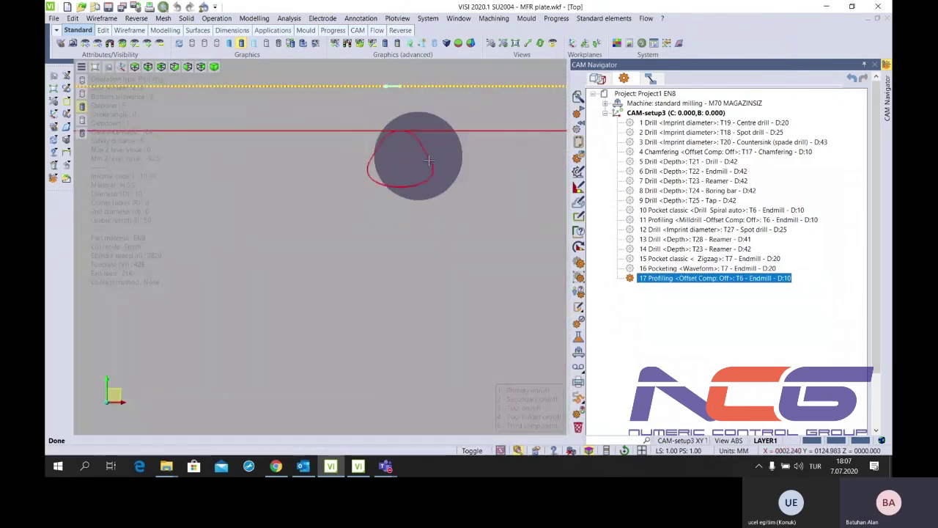
scroll(375, 172, "down", 2)
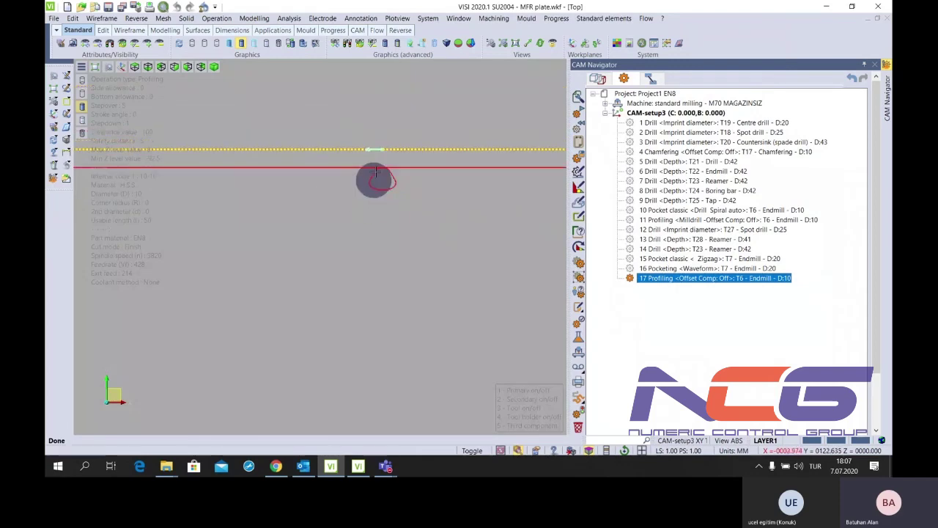
scroll(375, 171, "down", 2)
scroll(376, 172, "down", 3)
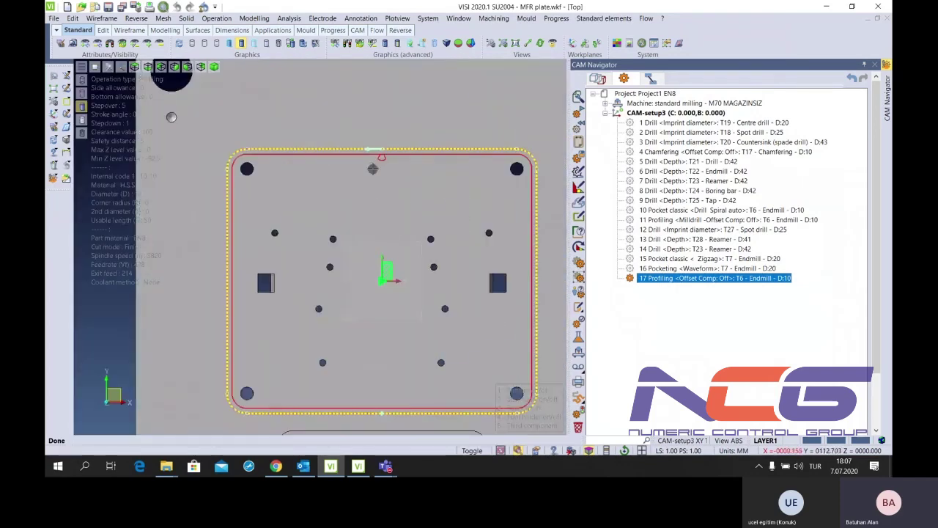
Show operation 17's material removal on the plate in a 3D view
middle_click_drag(375, 172, 411, 242)
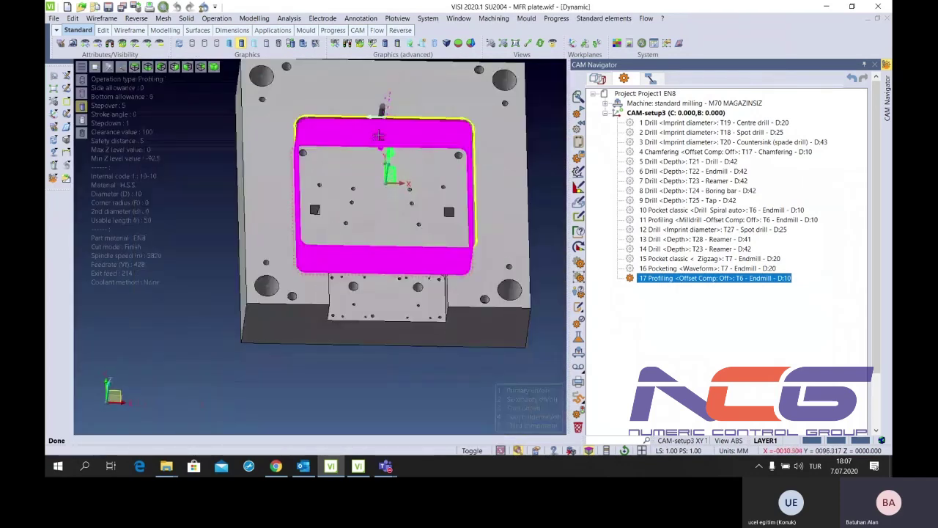
left_click(629, 278)
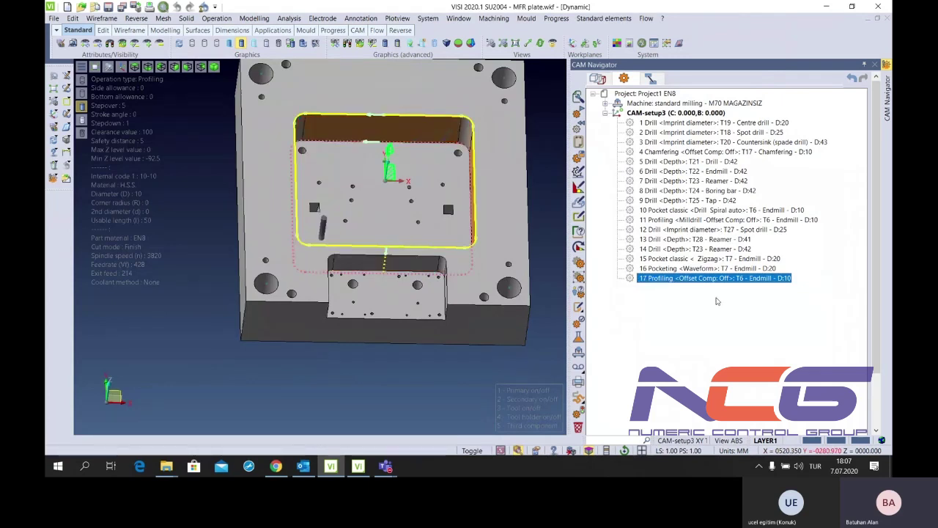
left_click(597, 79)
Add a new Fillet operation to the pocket feature
right_click(659, 132)
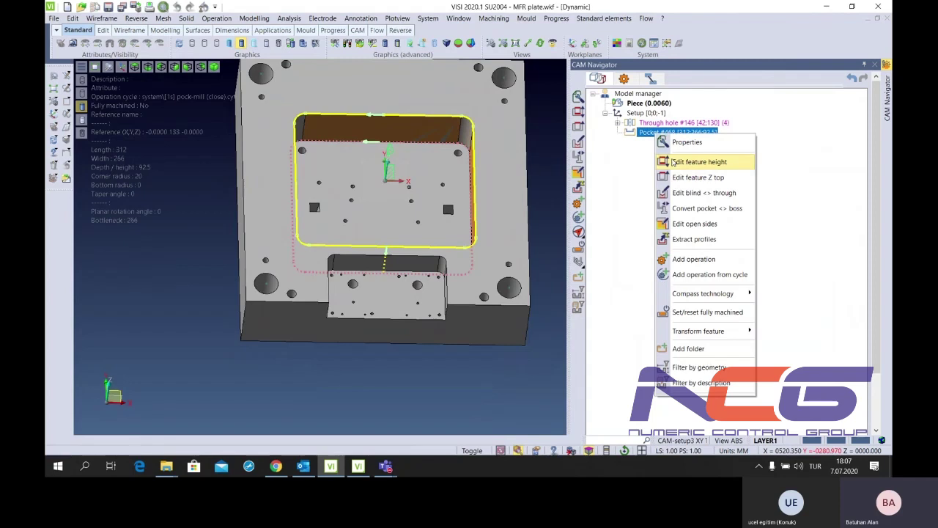
left_click(693, 256)
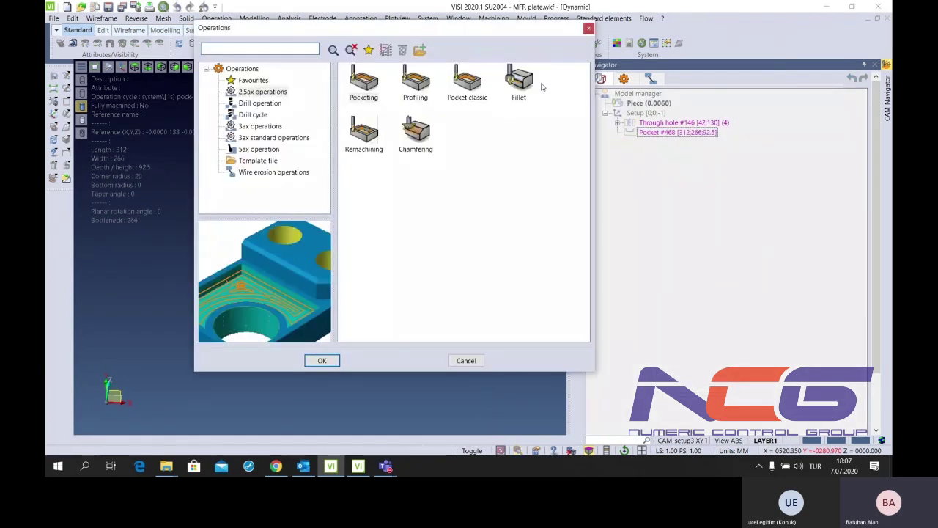
left_click(521, 84)
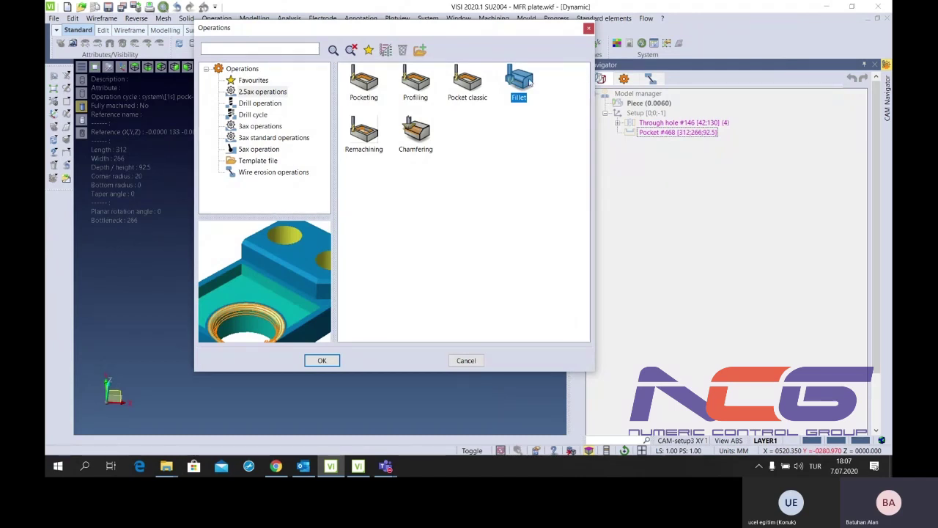
left_click(333, 359)
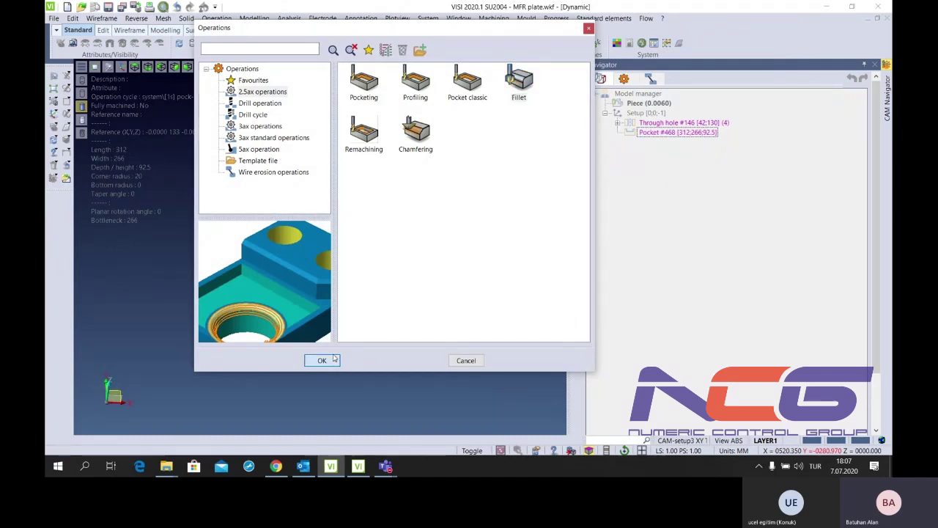
left_click(334, 360)
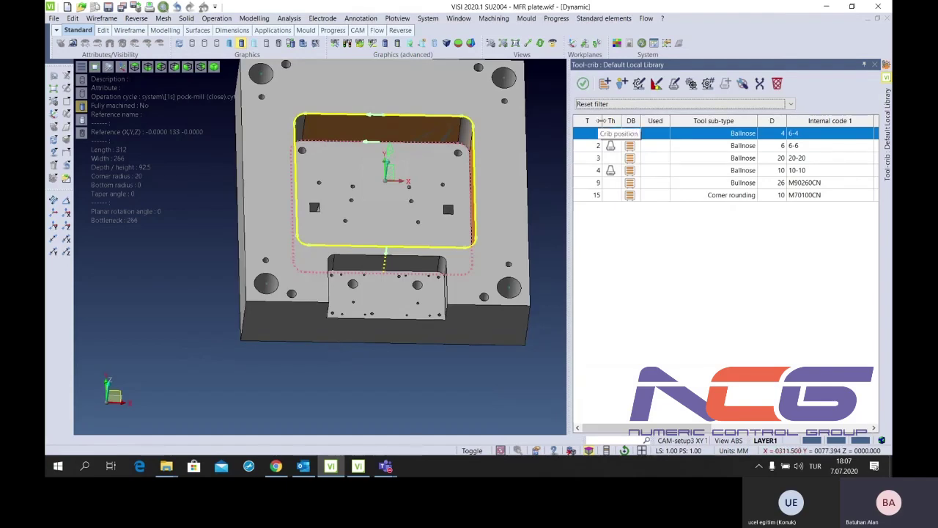
Pick tool T3, the 20 mm ballnose (row 3), from the Tool-crib and confirm it
left_click(616, 195)
scroll(447, 92, "up", 2)
scroll(446, 88, "up", 2)
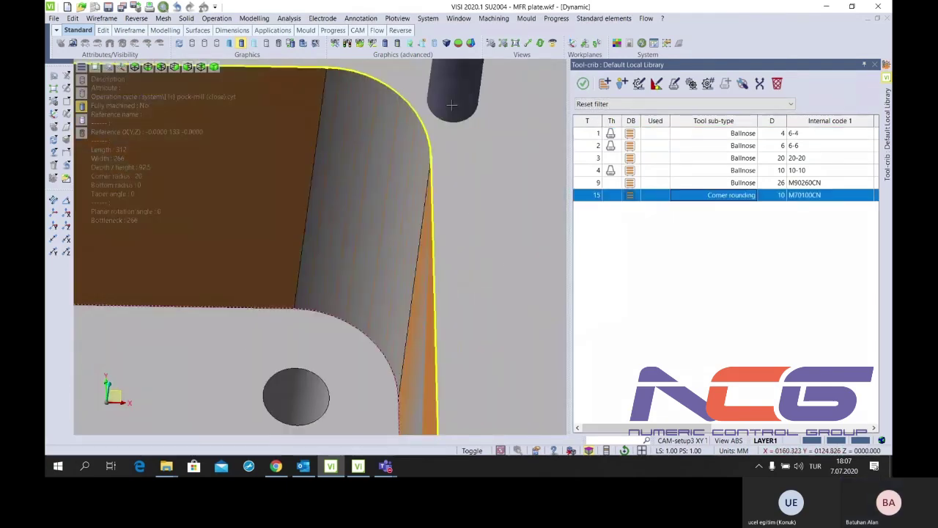
scroll(443, 85, "up", 2)
scroll(443, 86, "down", 3)
scroll(410, 117, "down", 3)
scroll(377, 155, "up", 3)
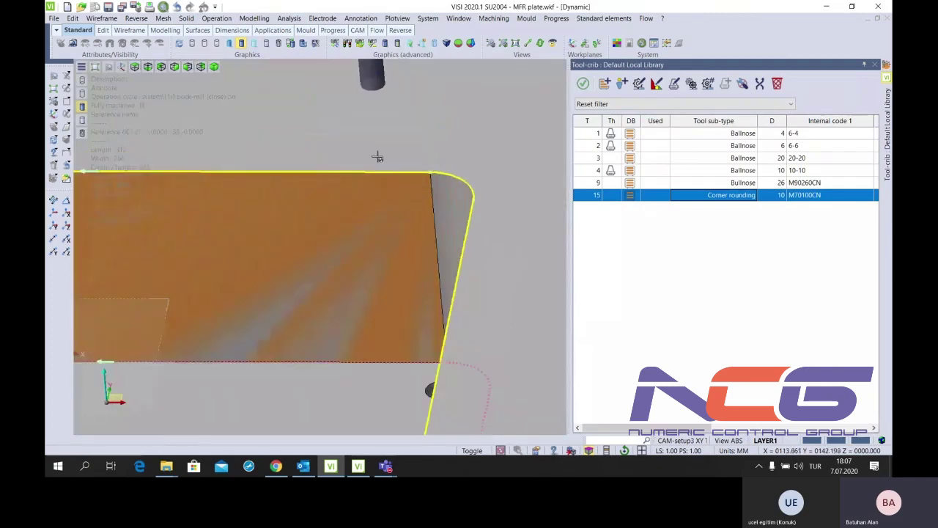
scroll(366, 146, "up", 2)
scroll(293, 207, "down", 3)
scroll(462, 158, "up", 5)
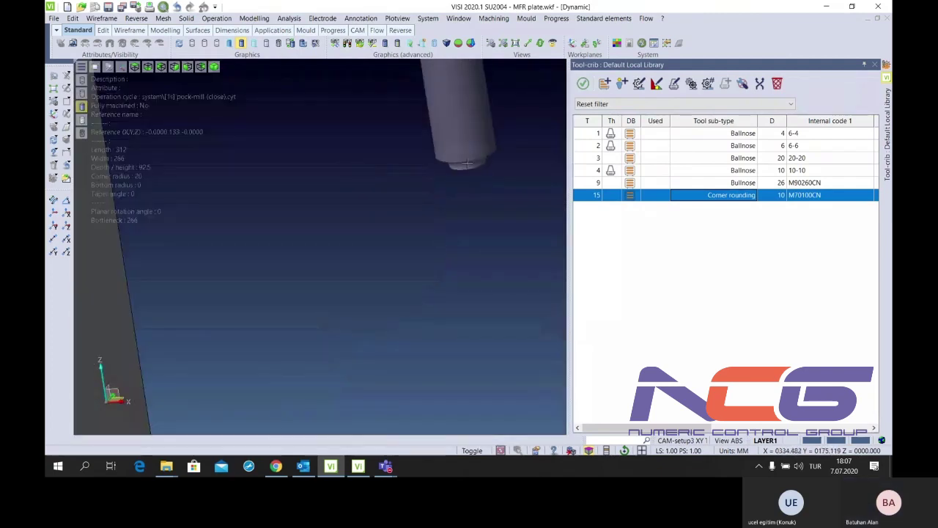
scroll(467, 162, "down", 4)
scroll(462, 139, "up", 1)
scroll(459, 121, "up", 2)
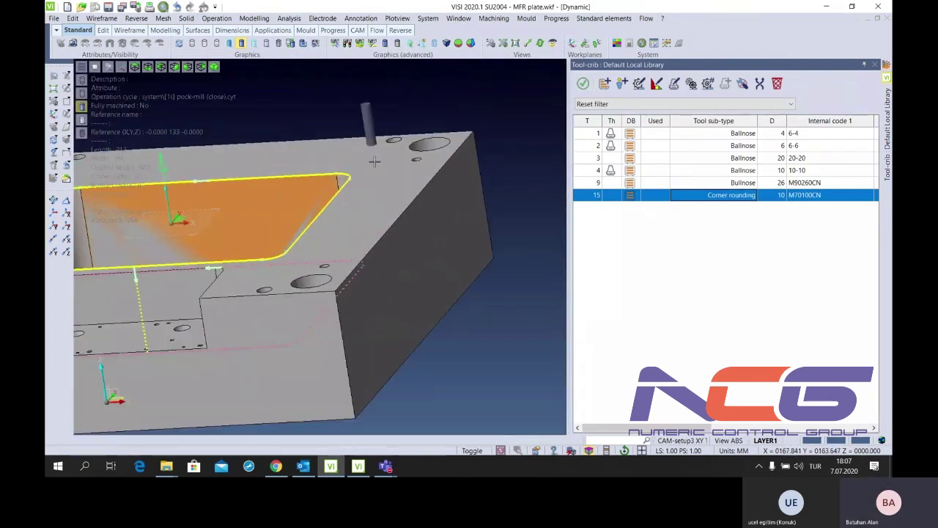
scroll(457, 113, "up", 2)
scroll(462, 121, "down", 2)
scroll(484, 140, "down", 2)
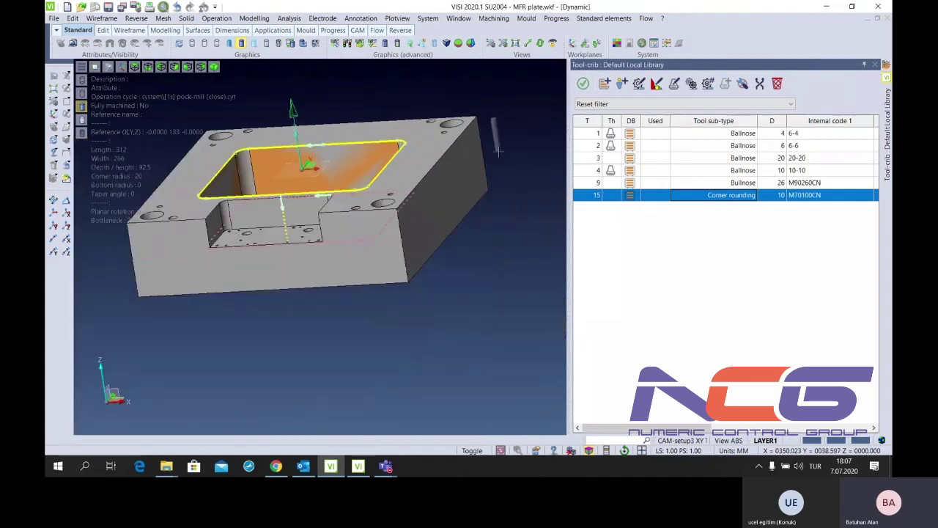
scroll(491, 157, "up", 3)
scroll(491, 157, "up", 3)
scroll(491, 157, "up", 2)
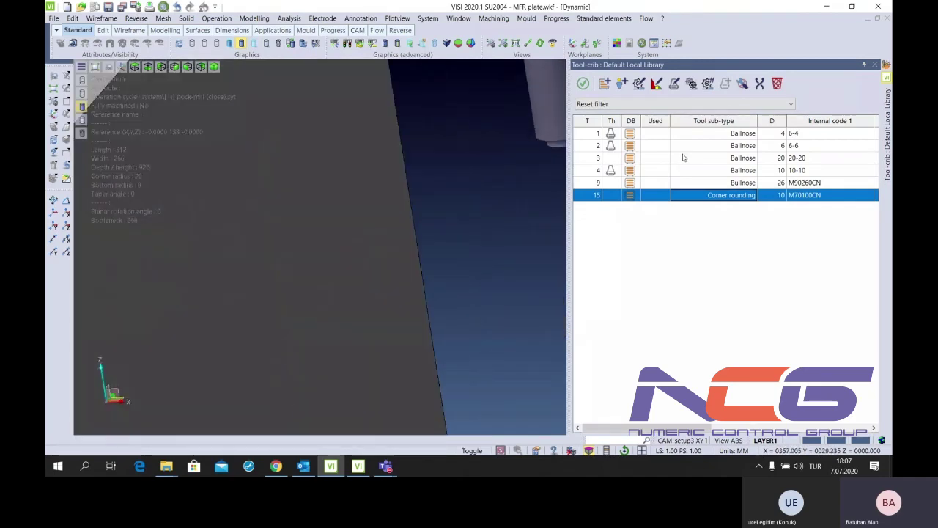
left_click(743, 159)
scroll(372, 212, "down", 3)
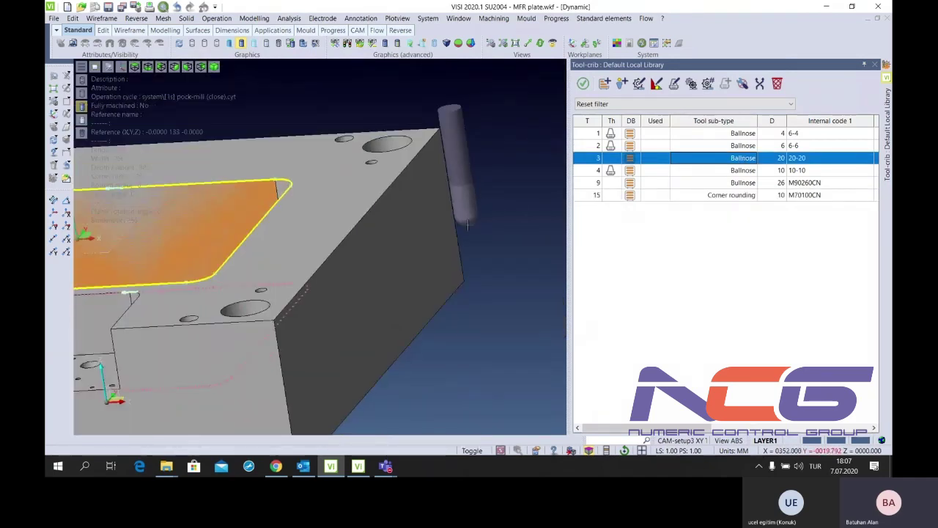
scroll(372, 212, "down", 2)
scroll(371, 212, "up", 2)
scroll(372, 212, "up", 2)
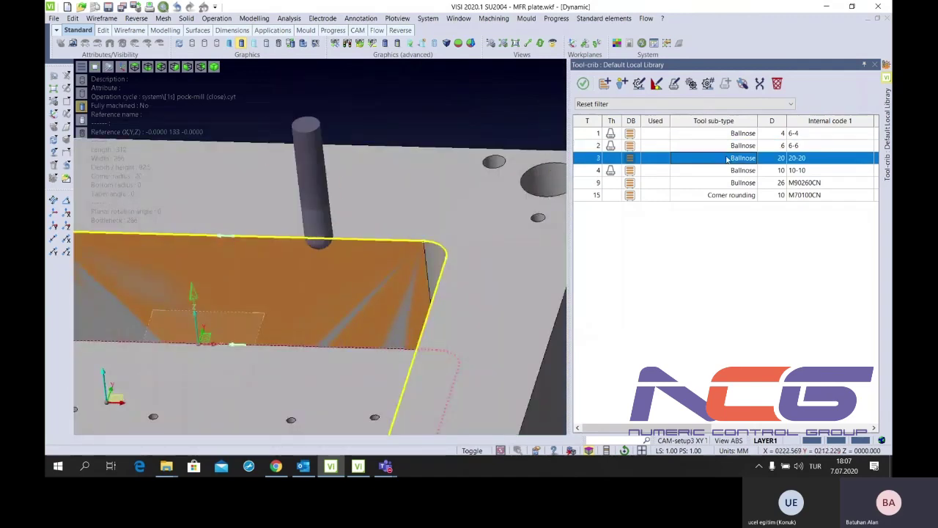
left_click(583, 84)
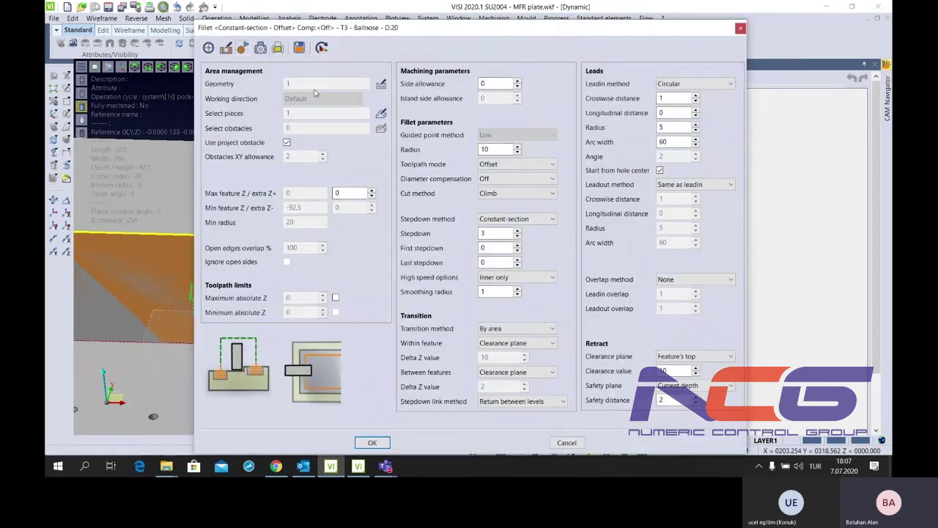
Check the fillet basics: radius 10, Offset toolpath mode, diameter compensation Off
left_click(497, 86)
left_click(492, 150)
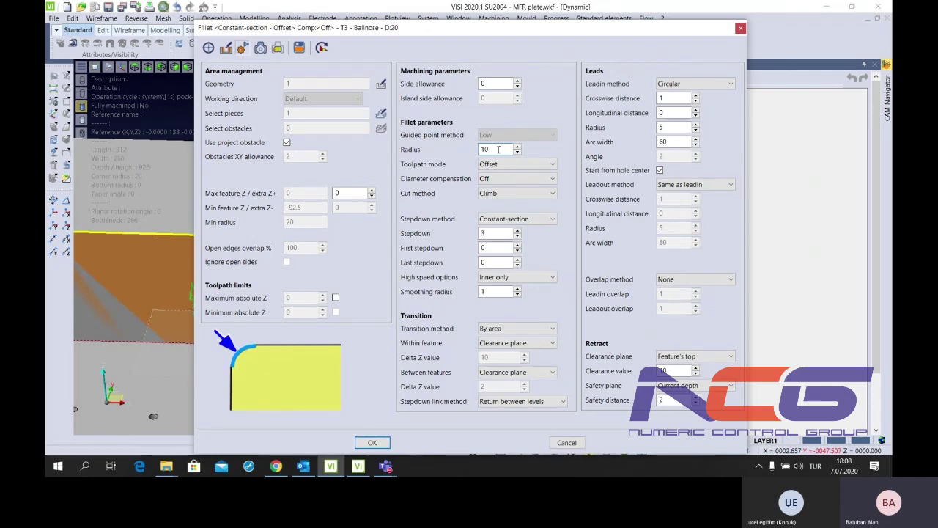
left_click(498, 163)
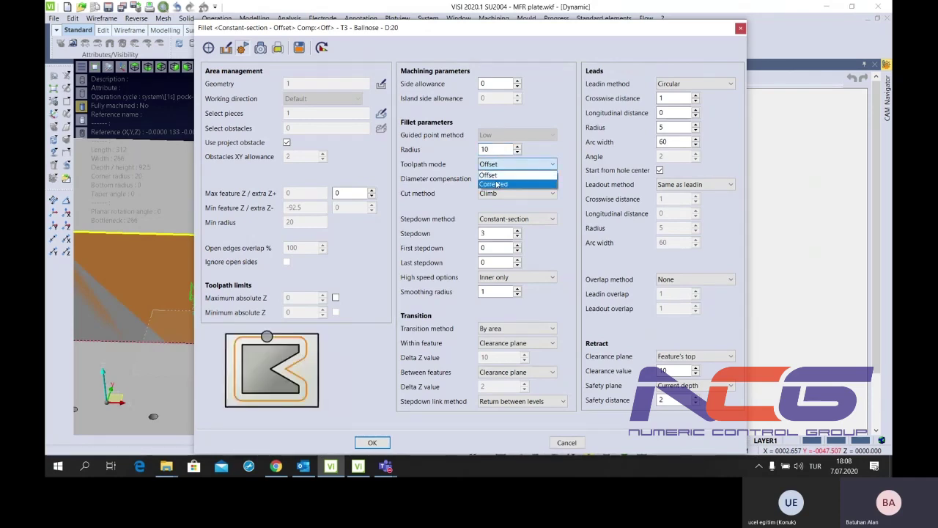
left_click(495, 181)
left_click(498, 165)
left_click(492, 171)
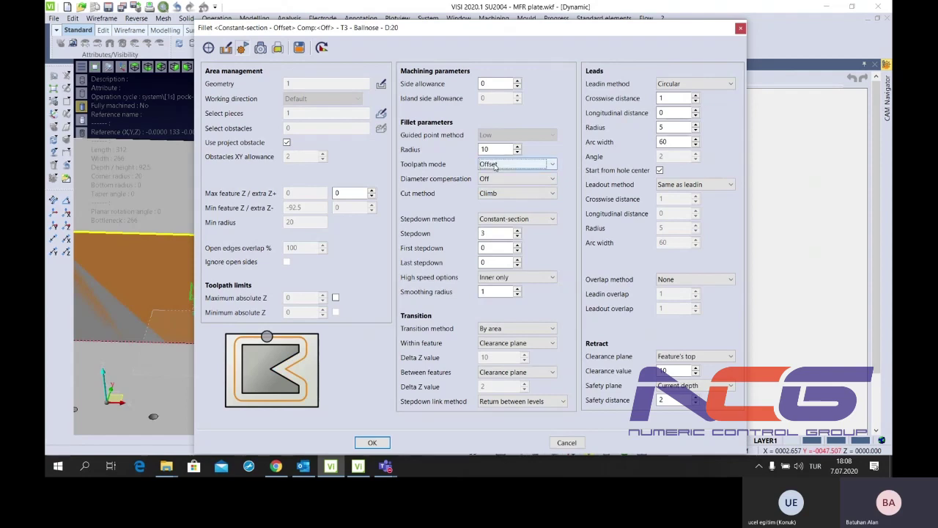
left_click(514, 180)
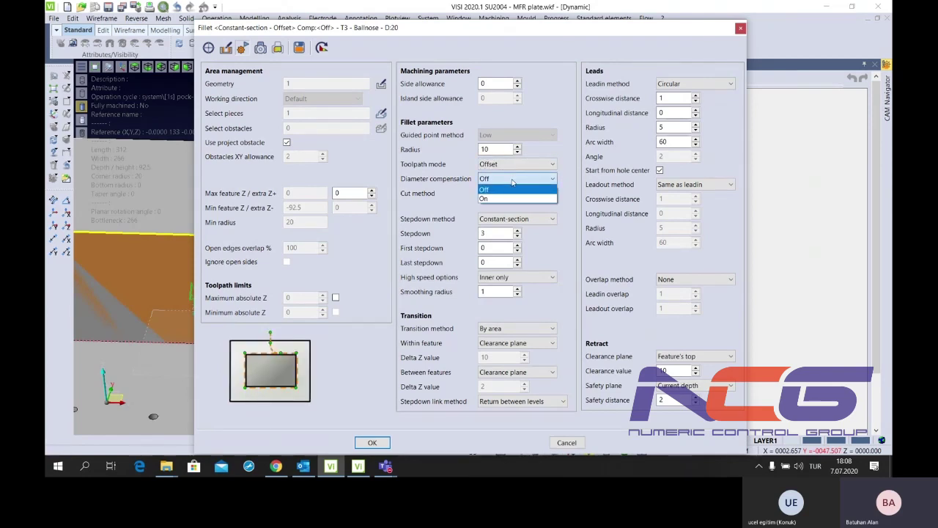
left_click(493, 198)
left_click(513, 180)
Set the cut method to Zigzag with the Constant-section stepdown method
left_click(493, 190)
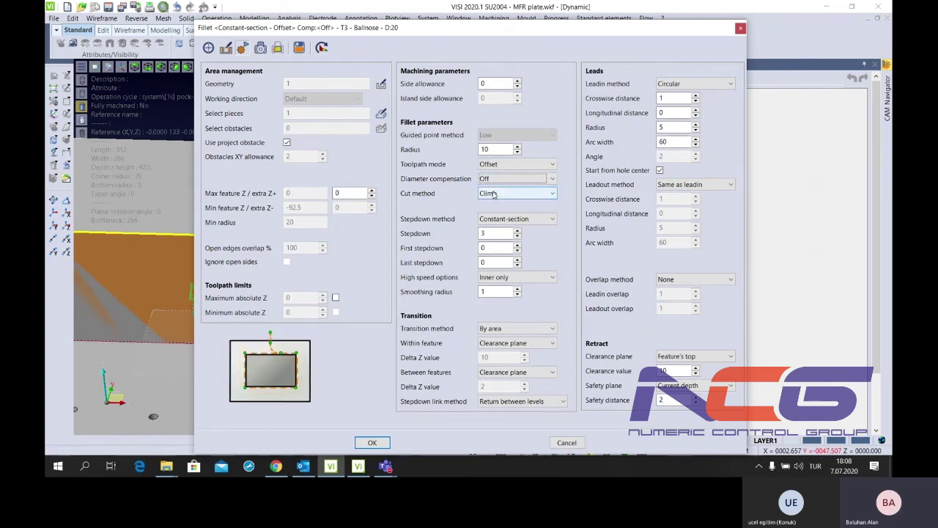
left_click(489, 193)
left_click(490, 222)
left_click(491, 193)
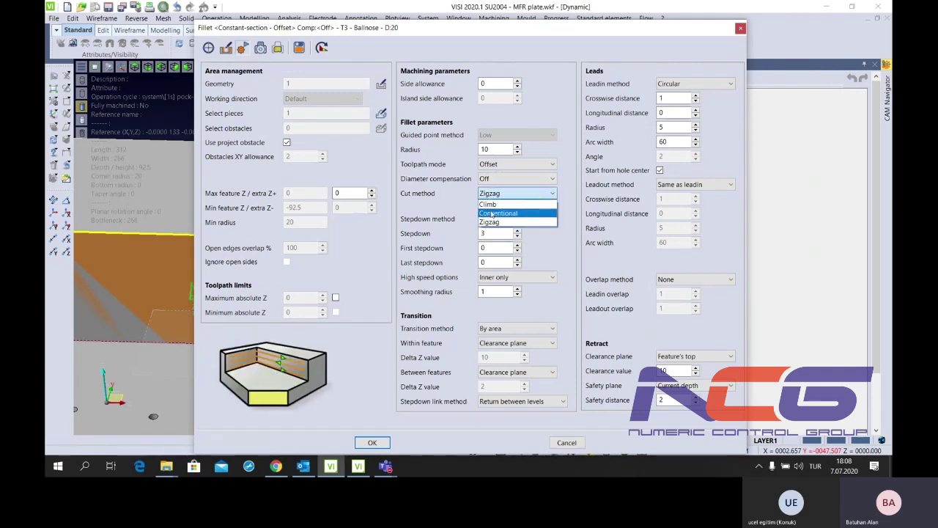
left_click(490, 221)
left_click(503, 219)
left_click(503, 236)
left_click(516, 220)
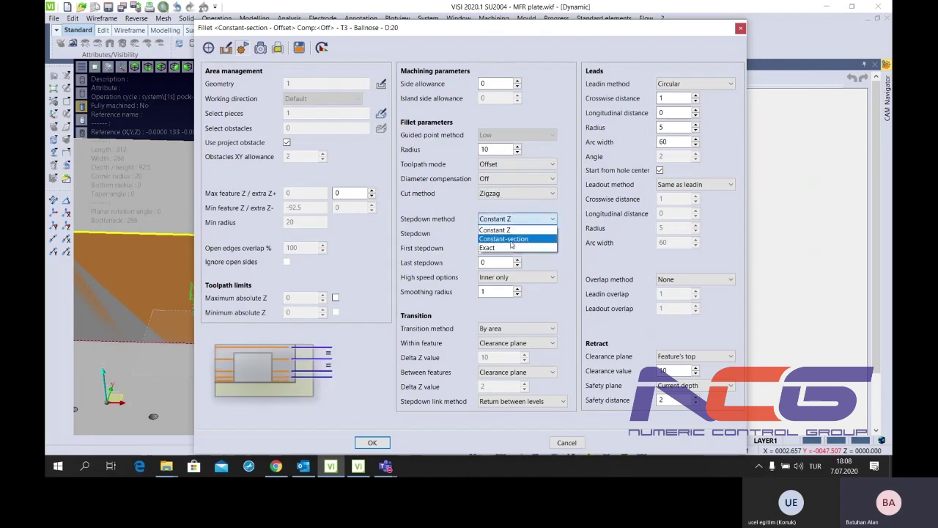
left_click(499, 239)
left_click(515, 218)
left_click(487, 247)
left_click(516, 218)
left_click(506, 239)
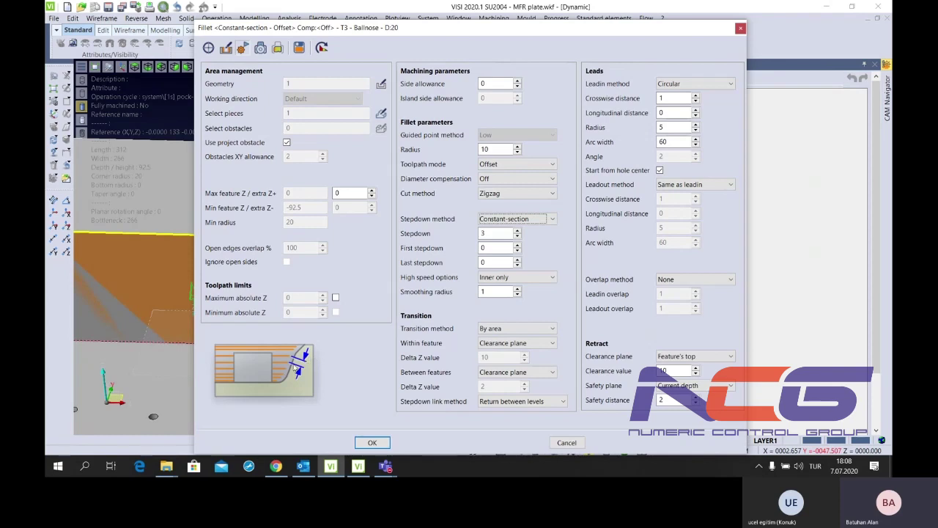
Set stepdown to 1 and high speed options to Complete with smoothing radius 1
left_click(496, 234)
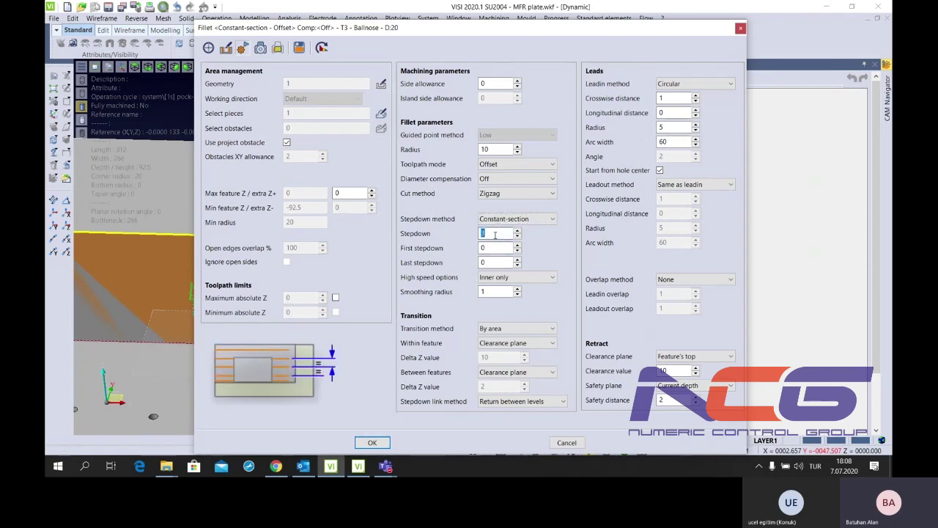
type("1")
left_click(497, 245)
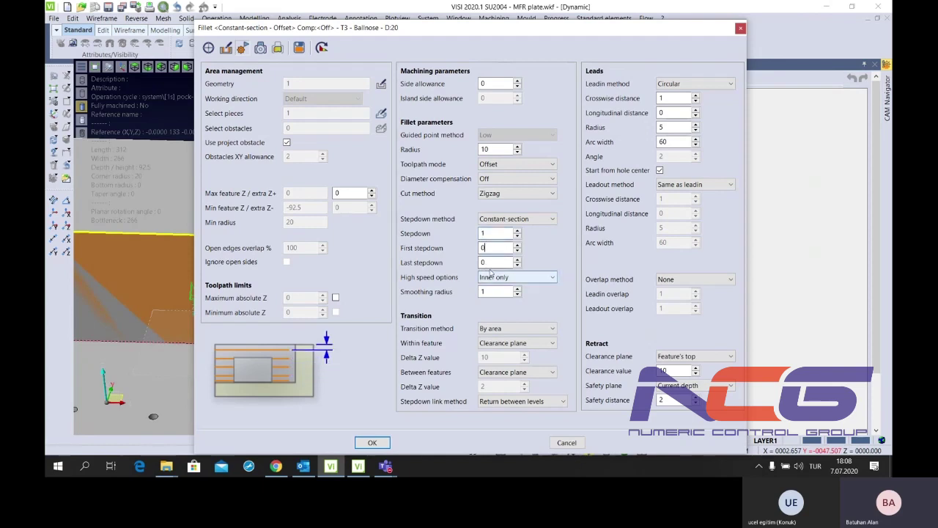
left_click(496, 234)
left_click(488, 283)
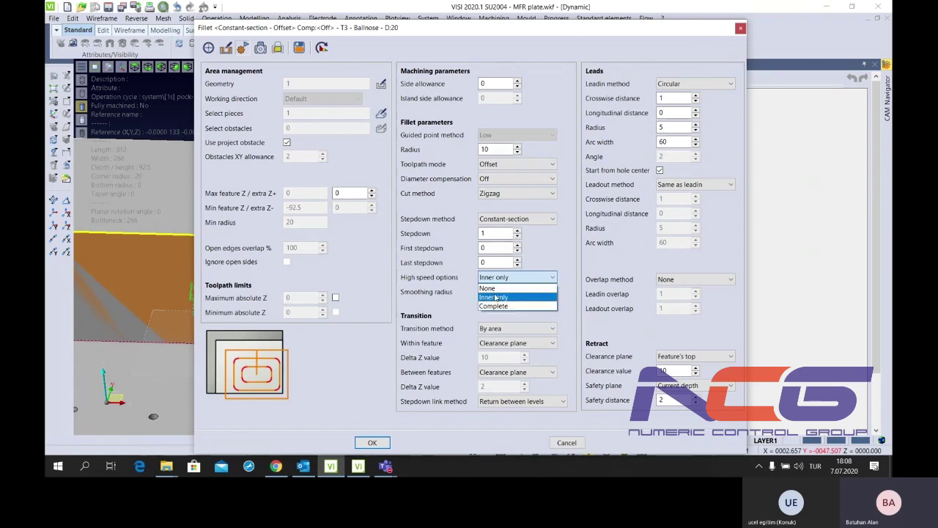
left_click(487, 288)
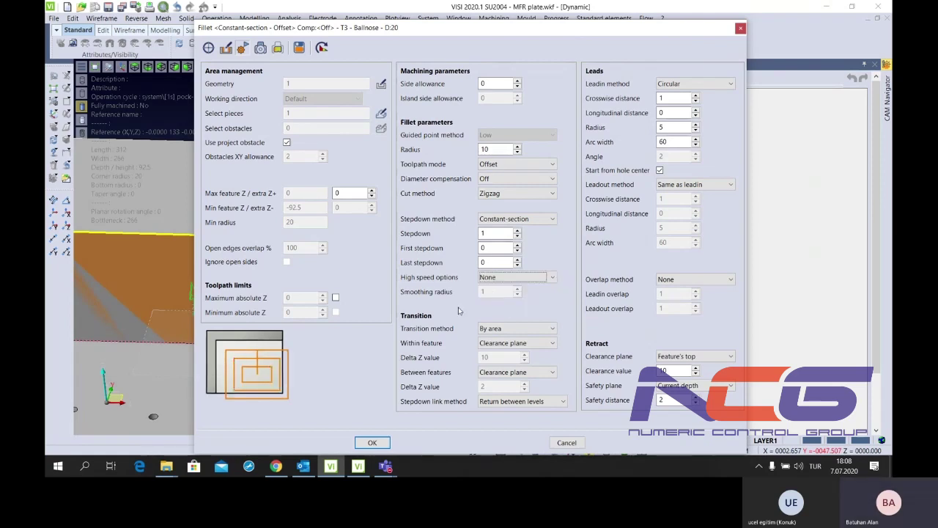
left_click(503, 282)
left_click(501, 297)
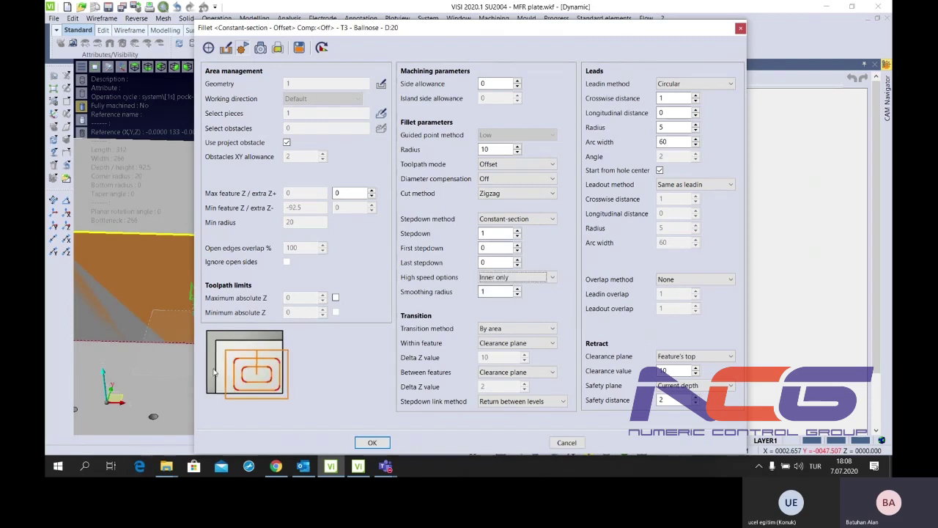
left_click(502, 278)
left_click(501, 305)
left_click(489, 292)
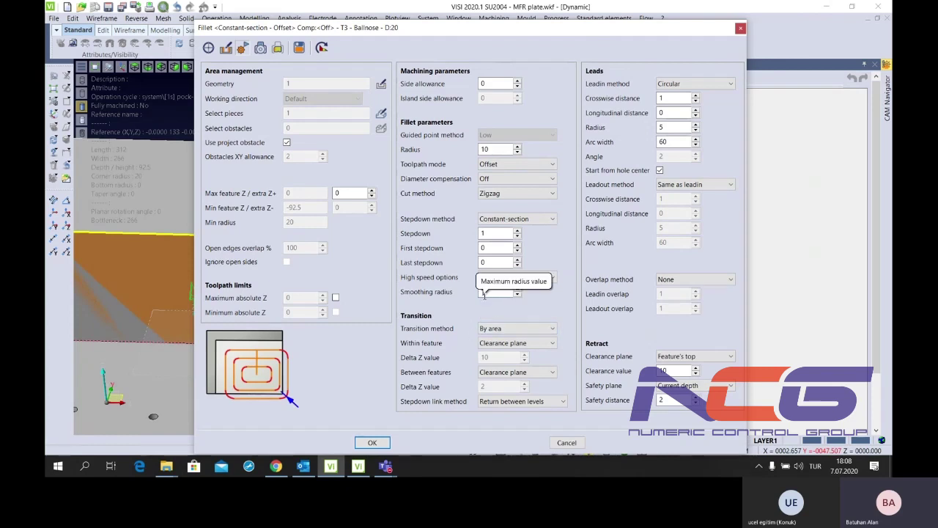
Keep the transition method as By area and bring up the within-feature transition choices
left_click(516, 330)
left_click(515, 338)
left_click(516, 329)
left_click(515, 338)
left_click(516, 343)
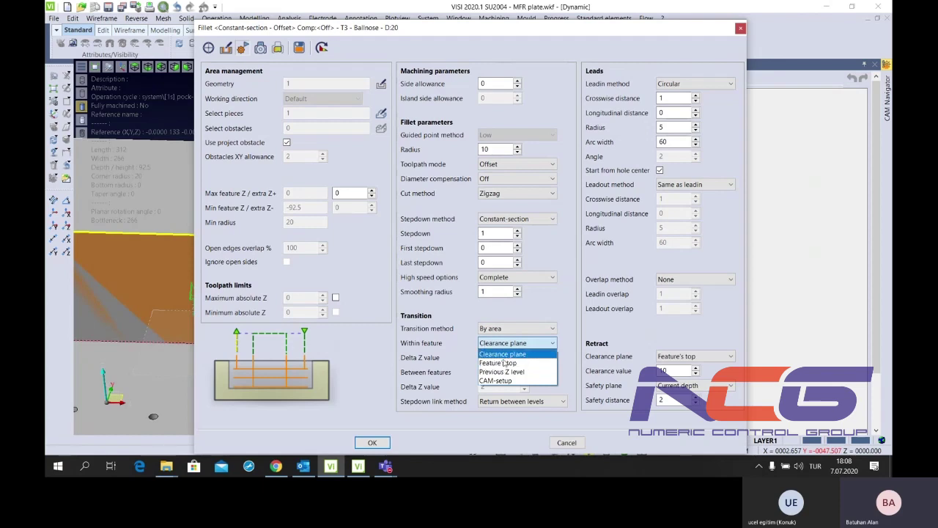
Retract to feature's top (Delta Z 10), use safety distance between features, link stepdowns Smooth
left_click(503, 362)
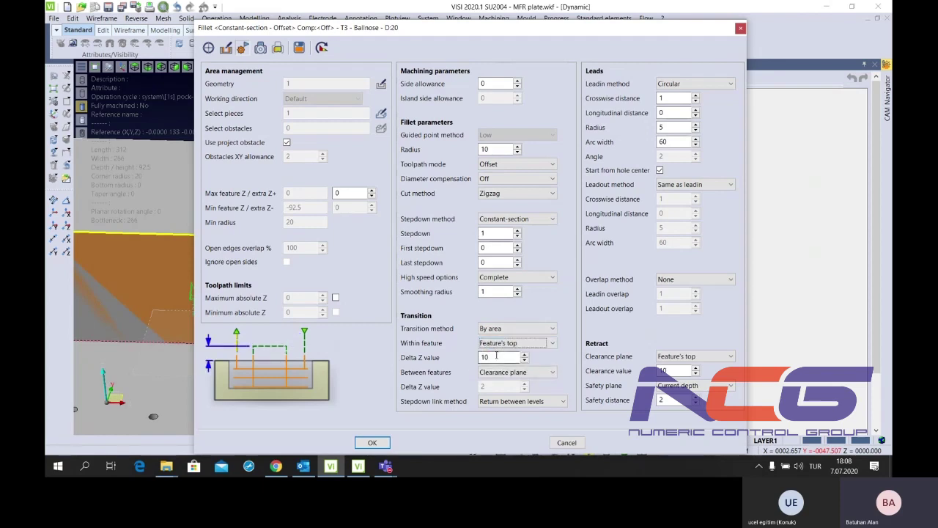
left_click(497, 356)
left_click(506, 373)
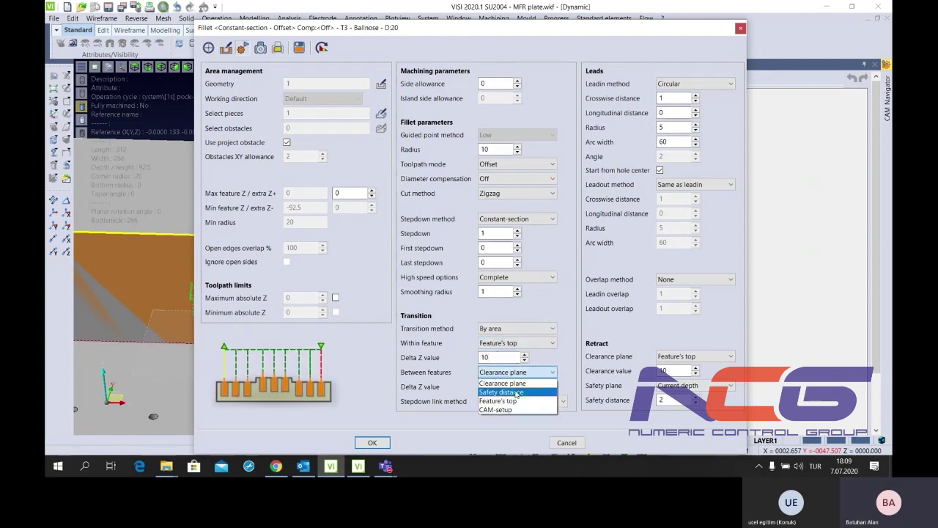
left_click(515, 395)
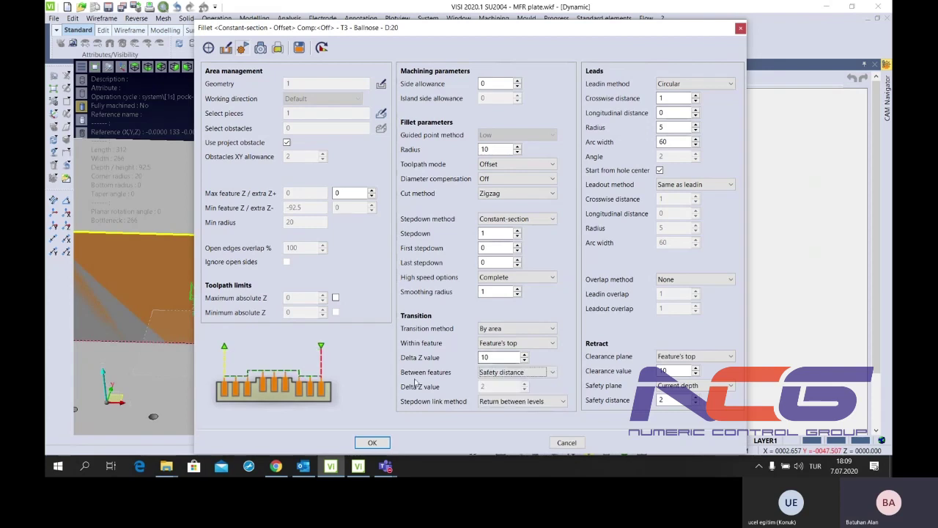
left_click(490, 403)
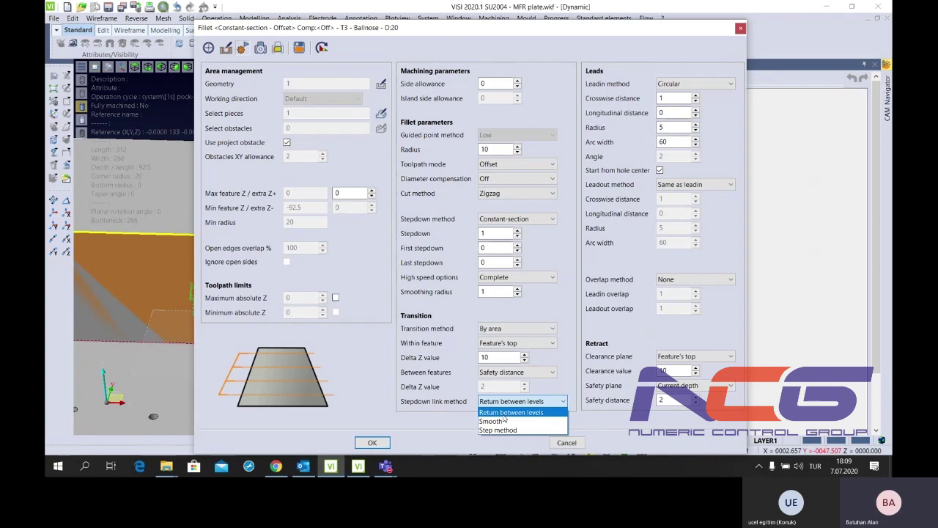
left_click(504, 421)
left_click(522, 401)
left_click(504, 422)
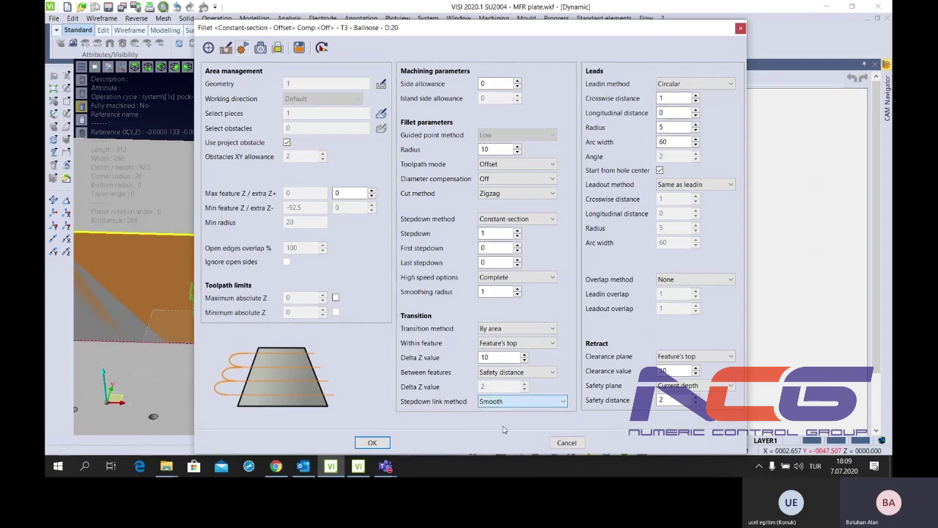
left_click(522, 401)
left_click(504, 422)
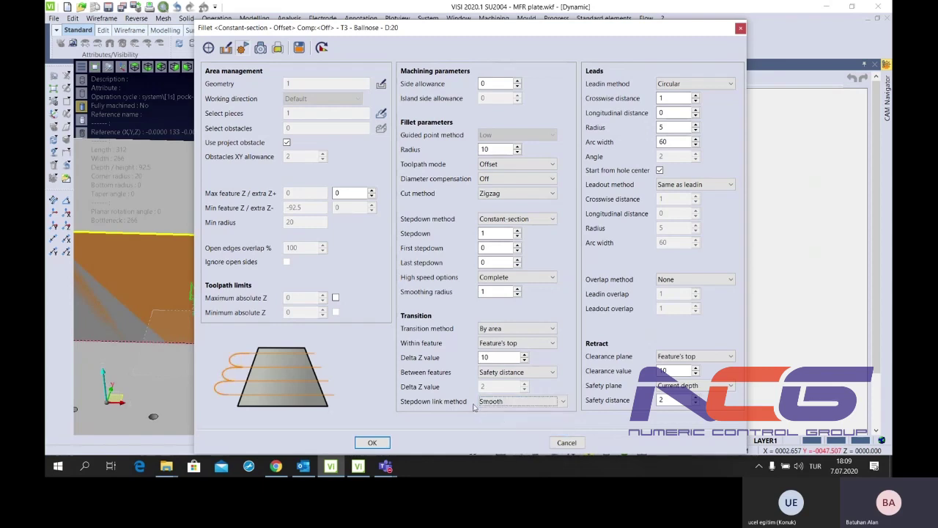
Keep the Circular lead-in and set the lead overlap method to Along profile
left_click(674, 83)
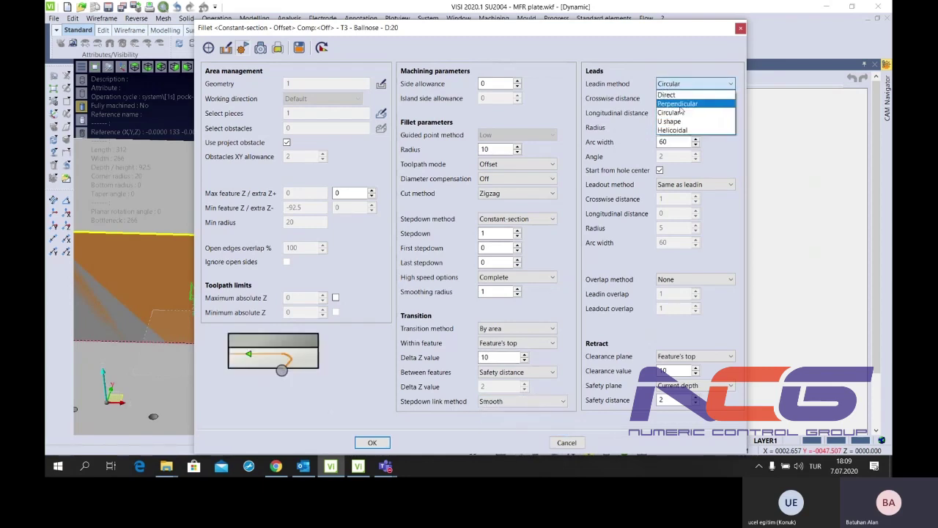
left_click(679, 83)
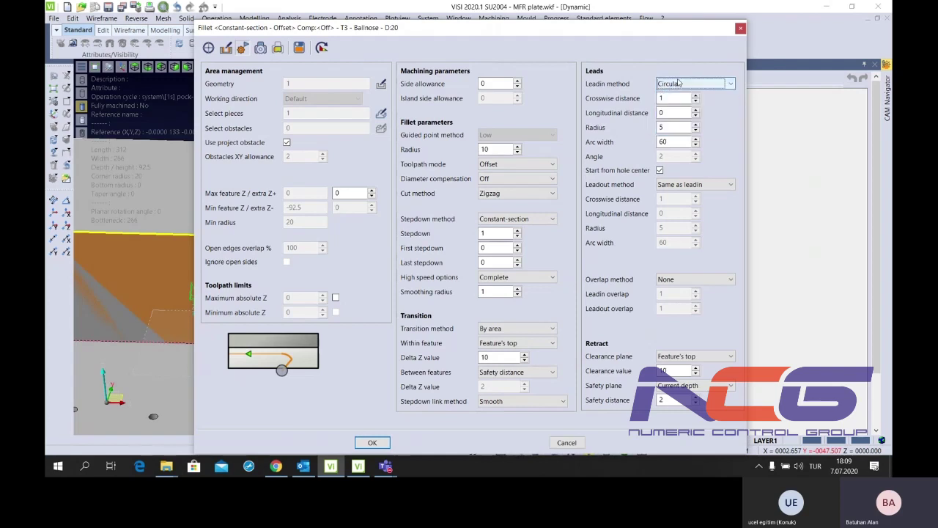
left_click(693, 282)
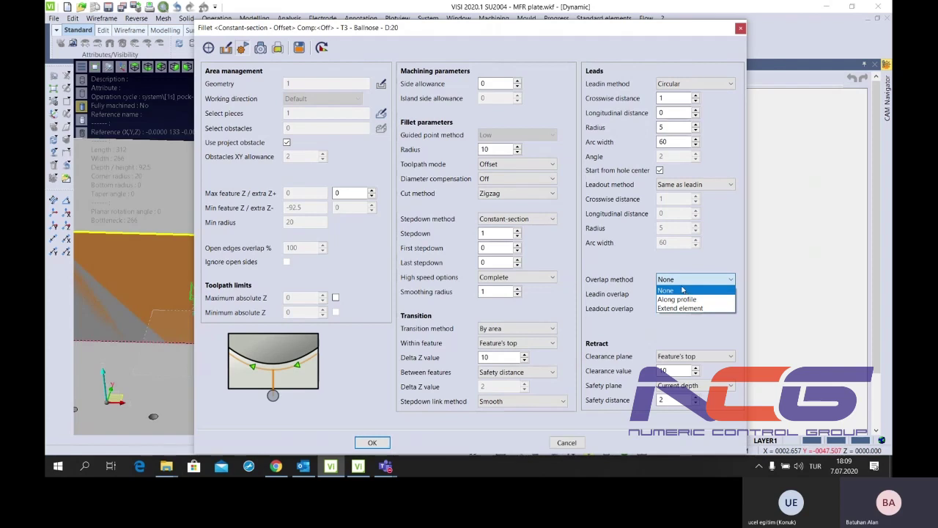
left_click(677, 299)
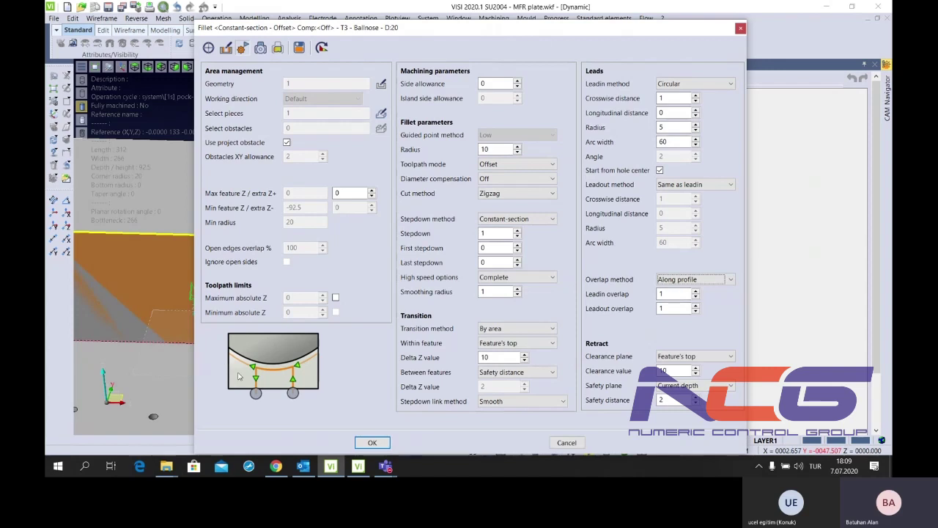
left_click(680, 294)
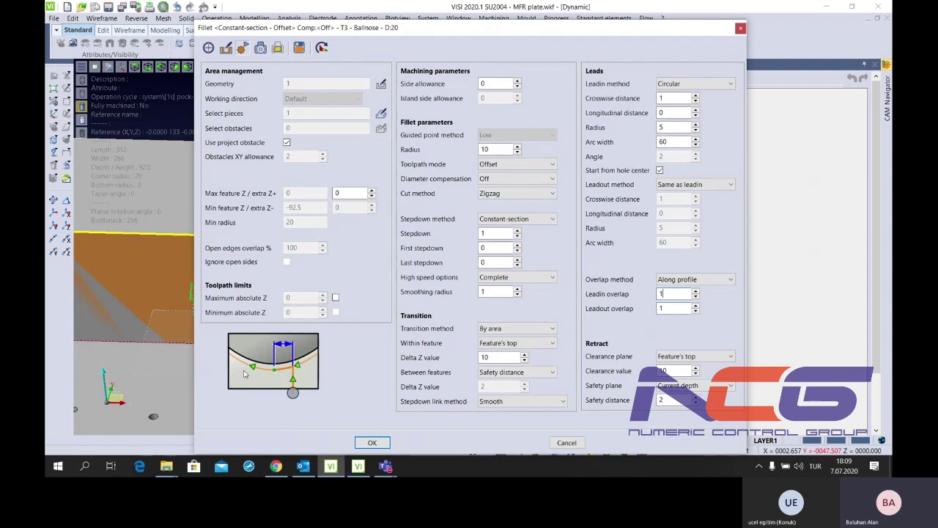
left_click(681, 281)
left_click(676, 296)
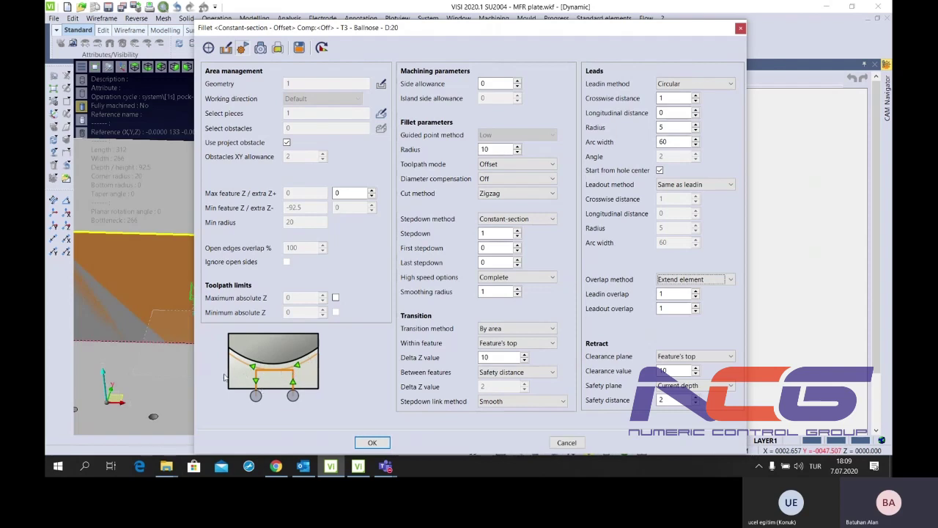
left_click(682, 280)
left_click(674, 297)
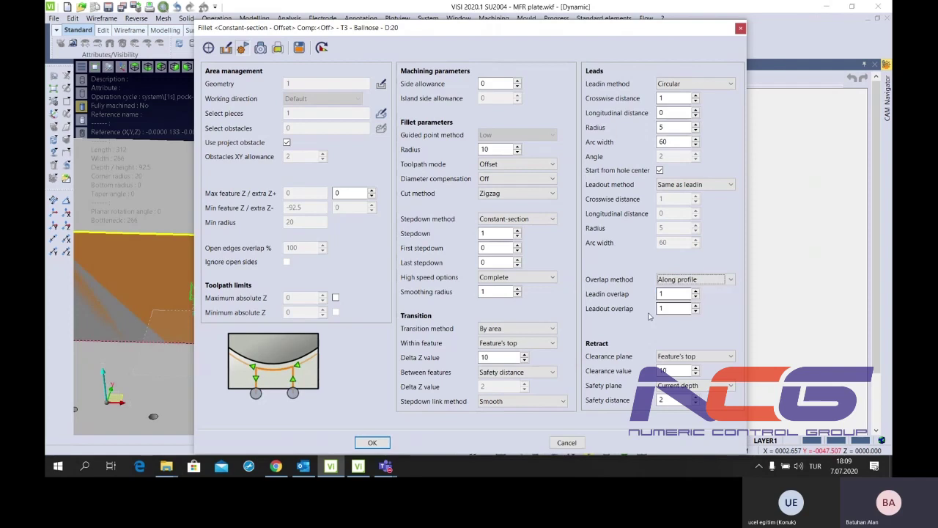
Keep clearance at Feature's top with value 100, set safety distance 5, and accept the operation
left_click(689, 356)
left_click(682, 367)
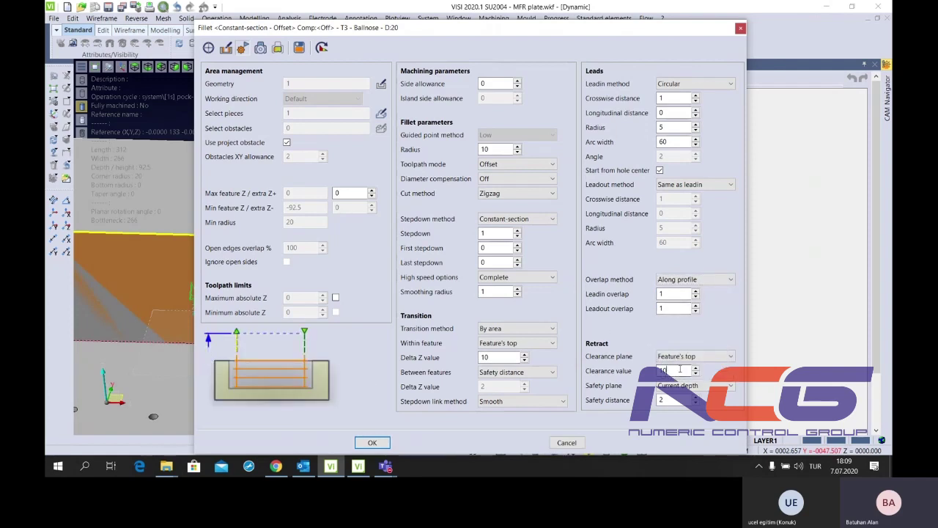
type("0")
left_click(676, 399)
type("5")
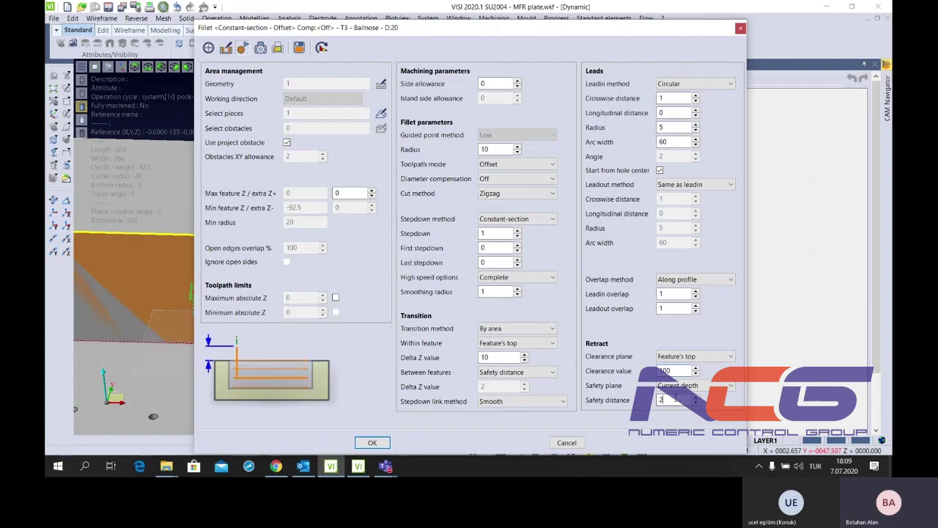
left_click(372, 442)
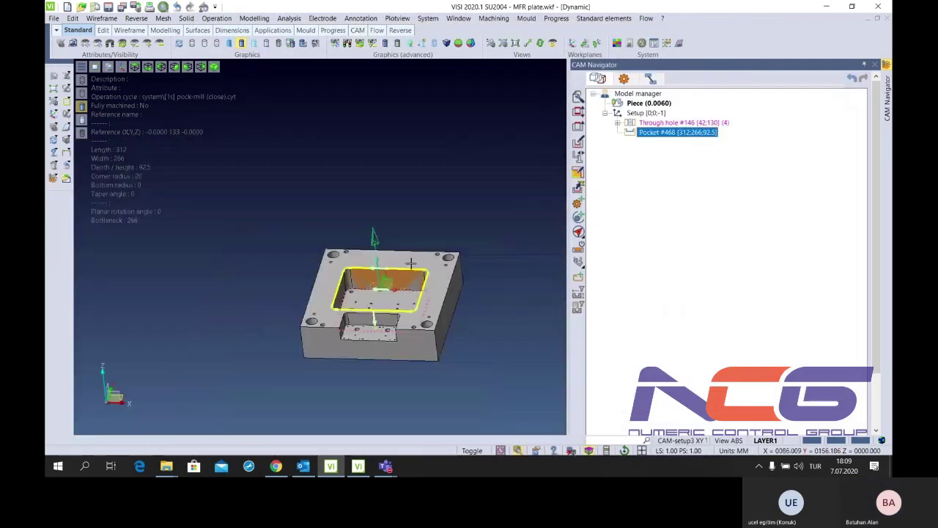
Show the operation list, inspect Profiling 17's rim toolpaths, then move down to 18 Fillet
left_click(625, 79)
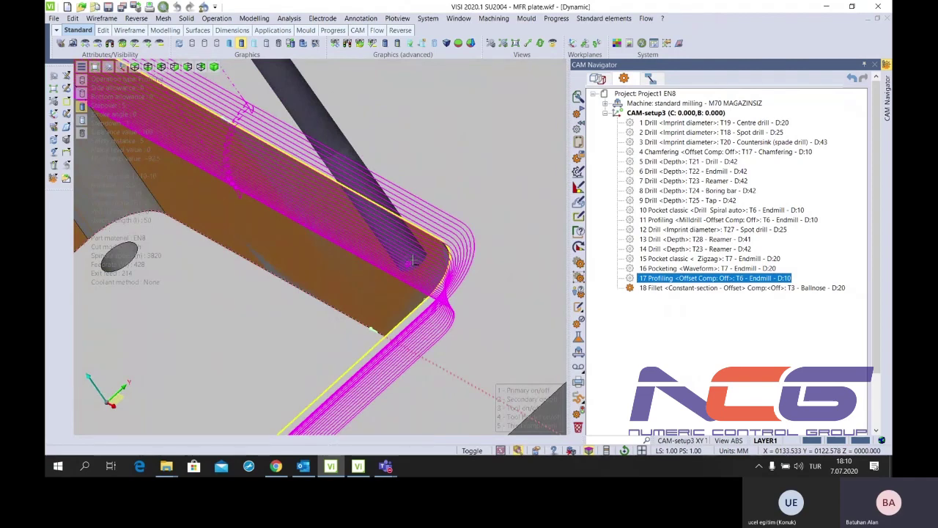
scroll(413, 259, "down", 5)
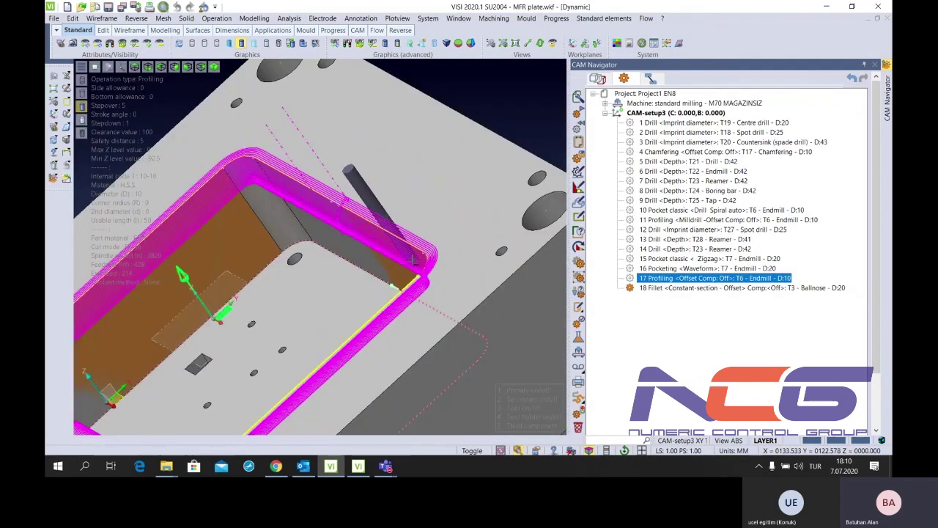
scroll(413, 260, "up", 2)
scroll(417, 262, "up", 2)
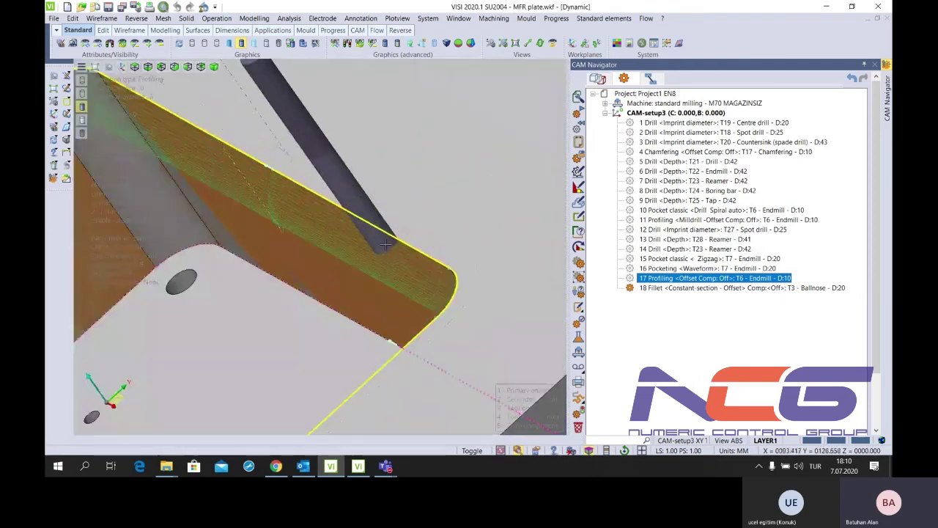
scroll(422, 268, "up", 1)
scroll(423, 268, "down", 1)
scroll(433, 277, "down", 2)
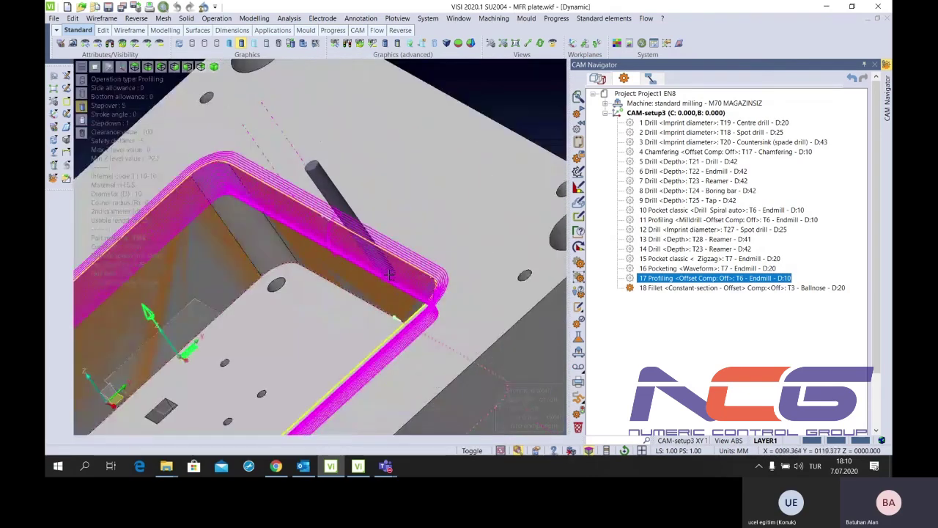
scroll(433, 280, "up", 2)
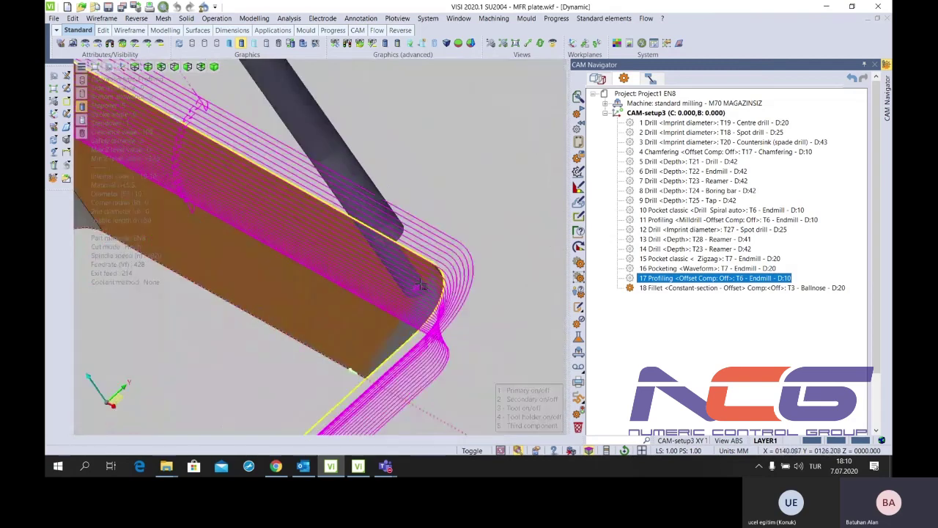
scroll(405, 279, "up", 1)
scroll(404, 278, "up", 1)
scroll(396, 272, "down", 1)
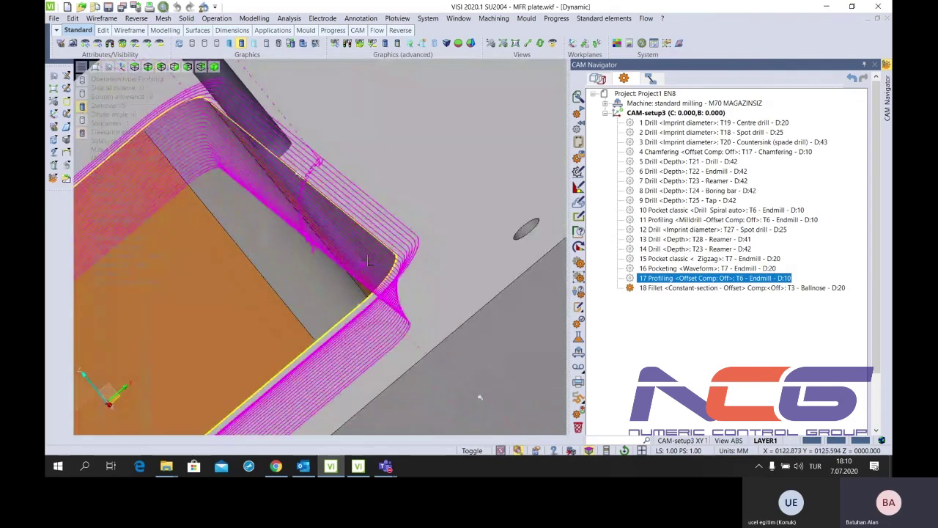
scroll(374, 256, "down", 1)
key("Down")
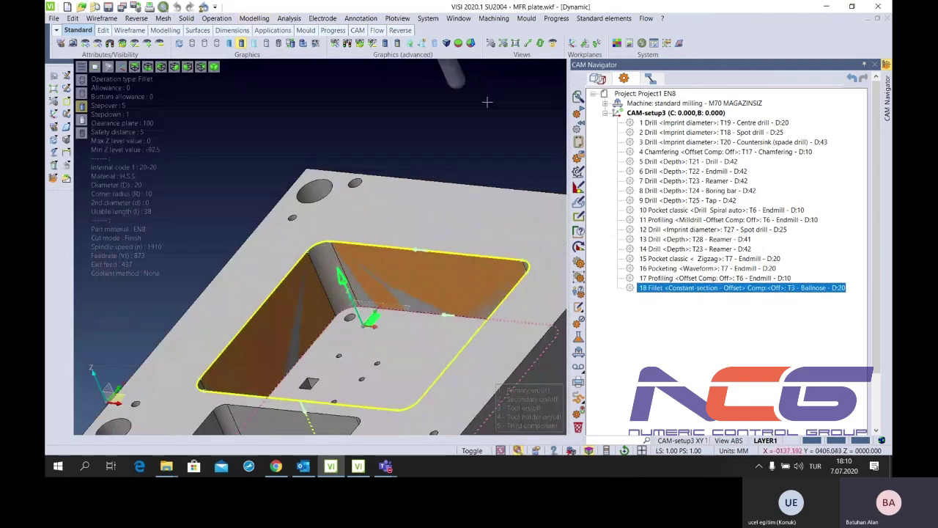
Close the Fillet parameters unchanged and blend the pocket's top edge with radius 10
left_click(581, 245)
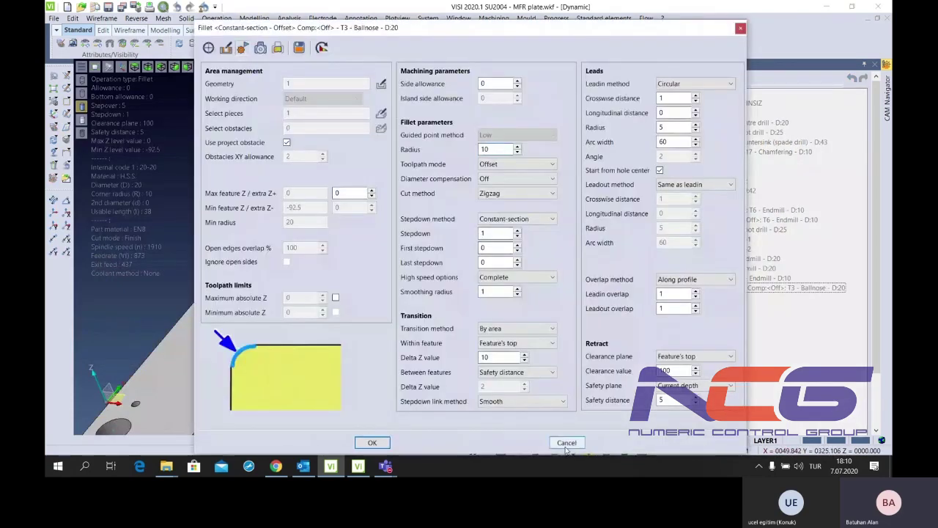
left_click(567, 442)
left_click(254, 17)
left_click(230, 65)
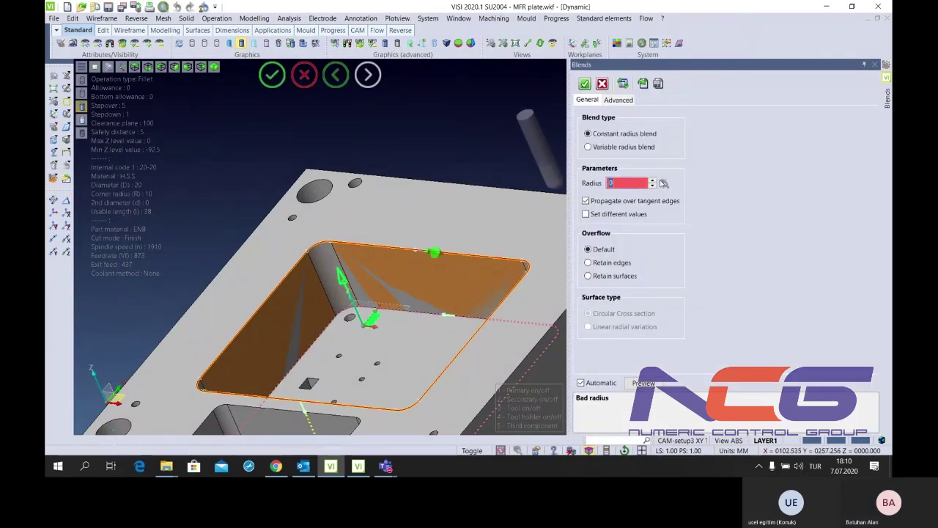
type("10")
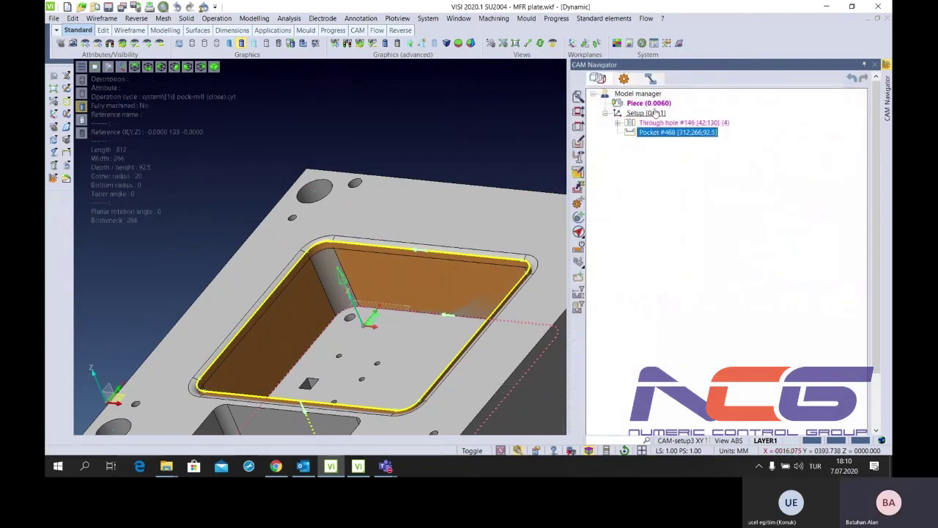
Update the machining piece from the modified model and return to the operation list
double_click(649, 104)
left_click(533, 244)
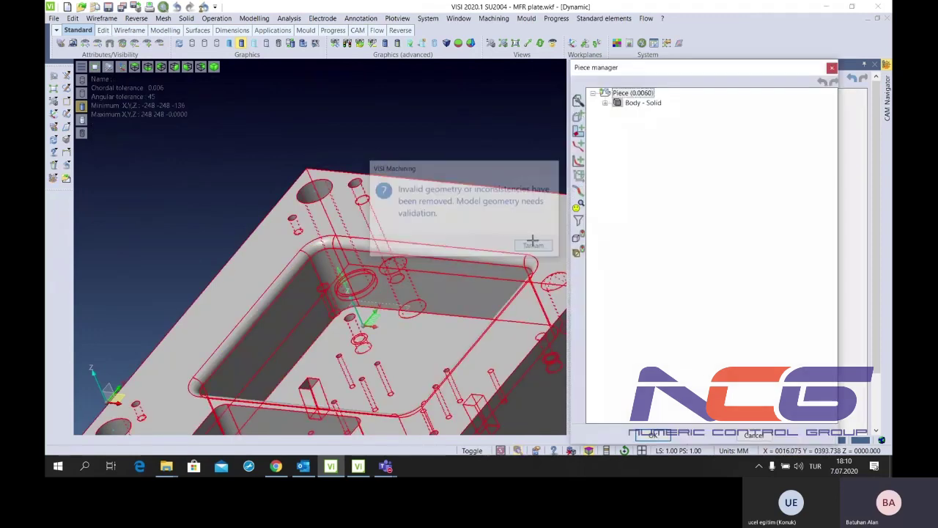
left_click(659, 436)
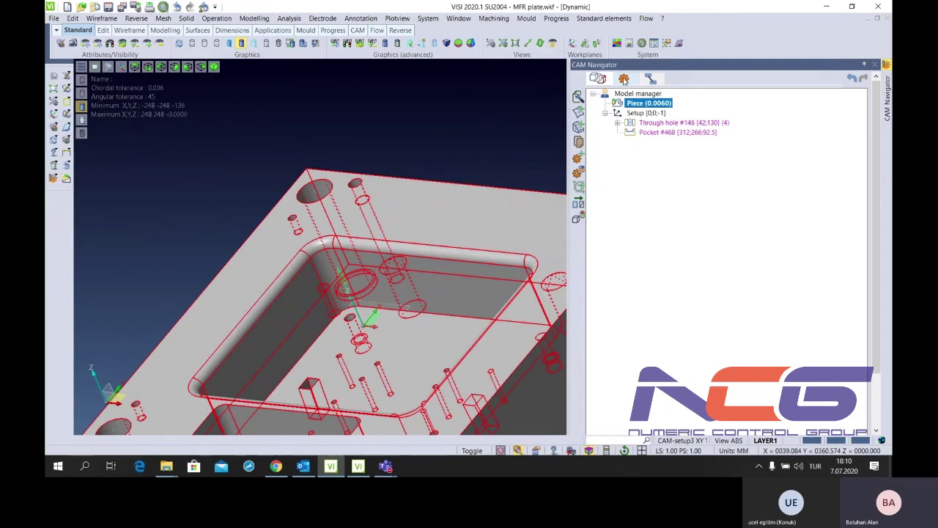
left_click(624, 79)
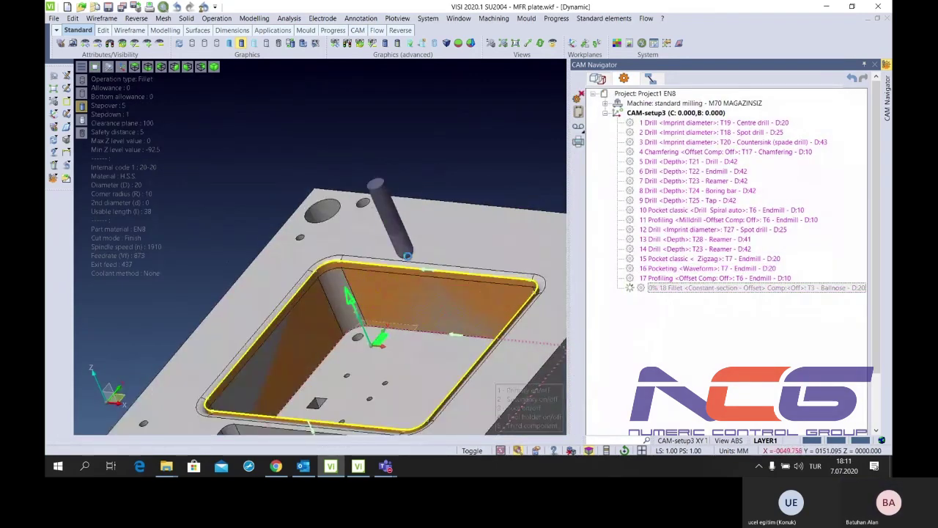
Orbit around the pocket corner to inspect the 18 Fillet toolpath and its parameters
middle_click_drag(477, 273, 552, 358)
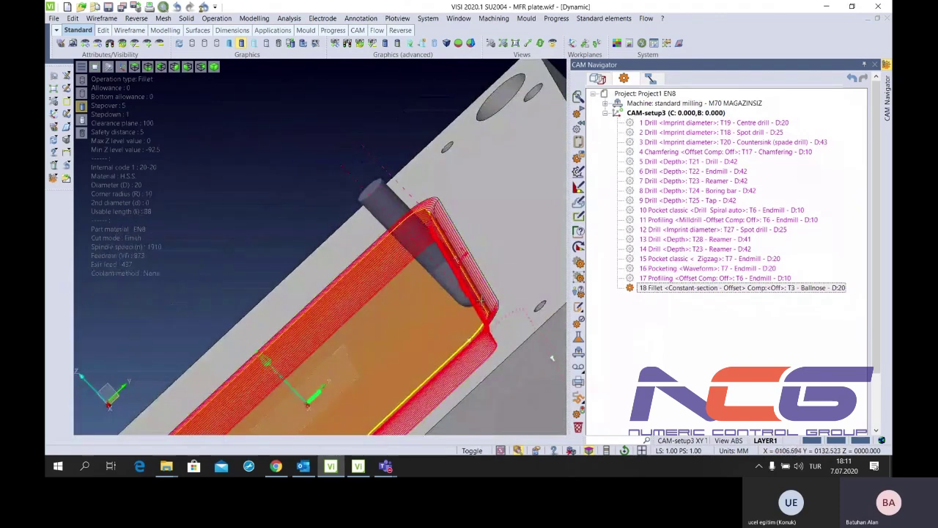
scroll(489, 271, "up", 5)
scroll(490, 271, "down", 3)
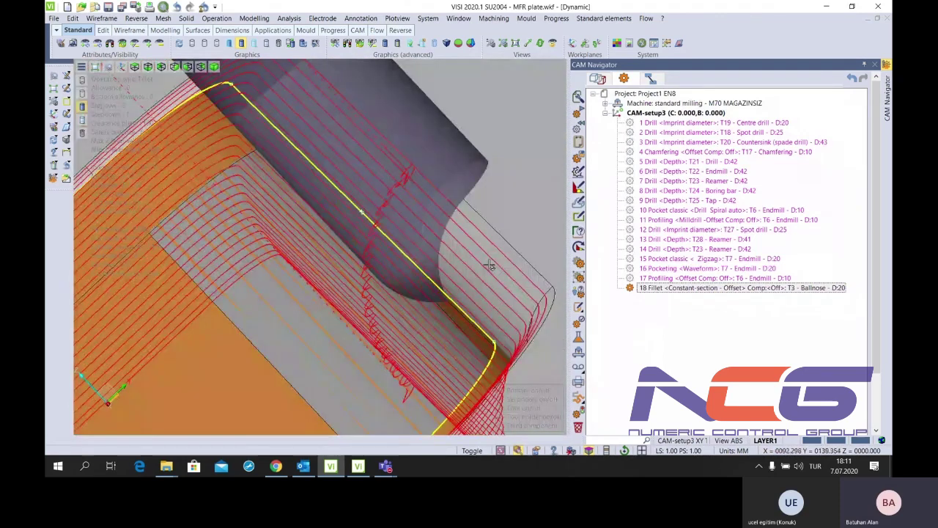
mouse_move(488, 266)
middle_mouse_down()
mouse_move(450, 188)
mouse_move(499, 234)
middle_mouse_up()
left_click(669, 287)
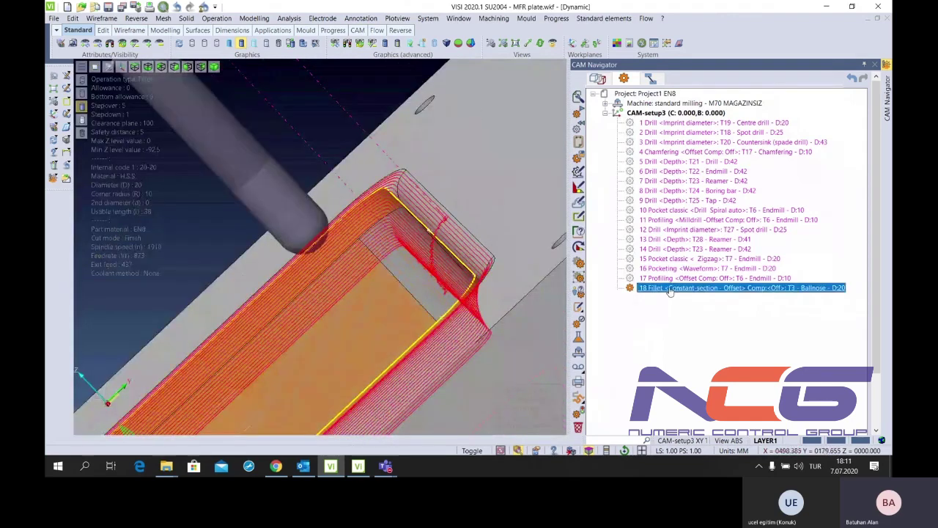
double_click(669, 288)
left_click(567, 442)
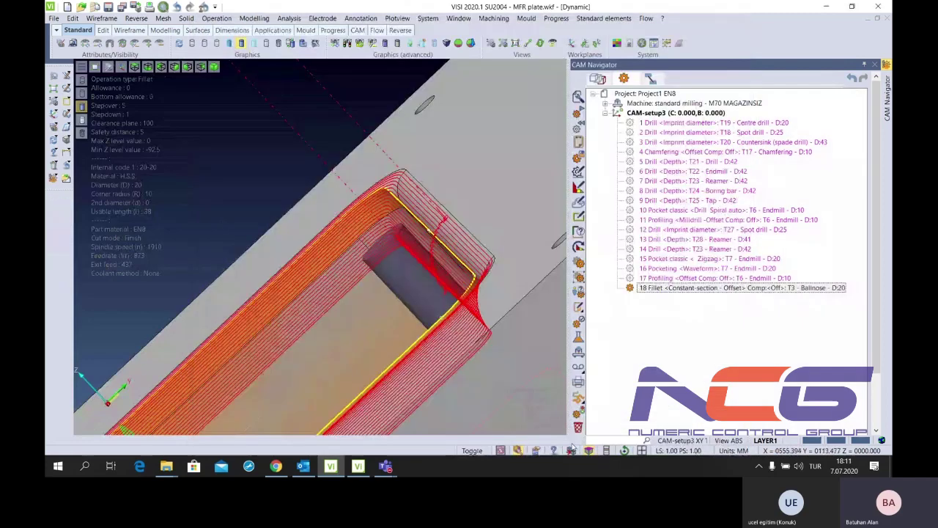
middle_click_drag(508, 314, 461, 259)
scroll(460, 259, "up", 3)
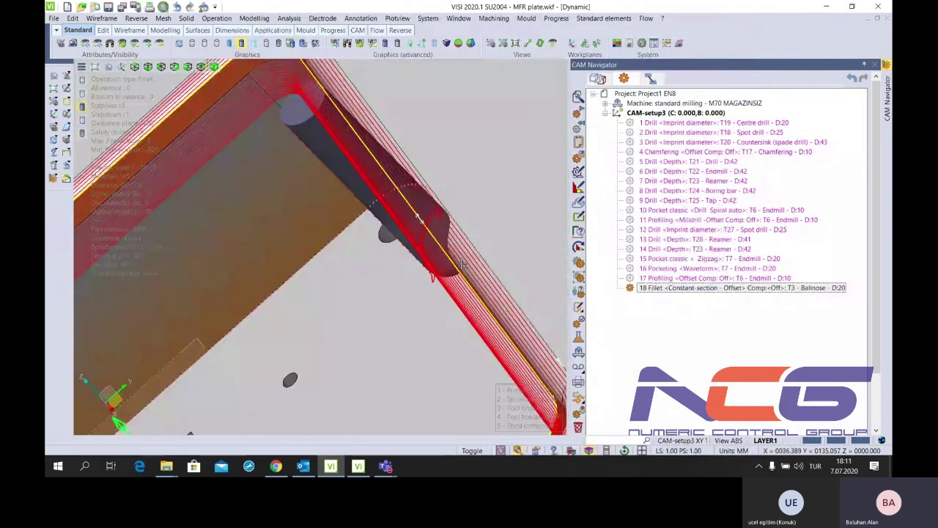
scroll(460, 259, "down", 2)
Change operation 18 Fillet's tool to T15, the 10 mm Corner rounding cutter
left_click(669, 287)
right_click(669, 288)
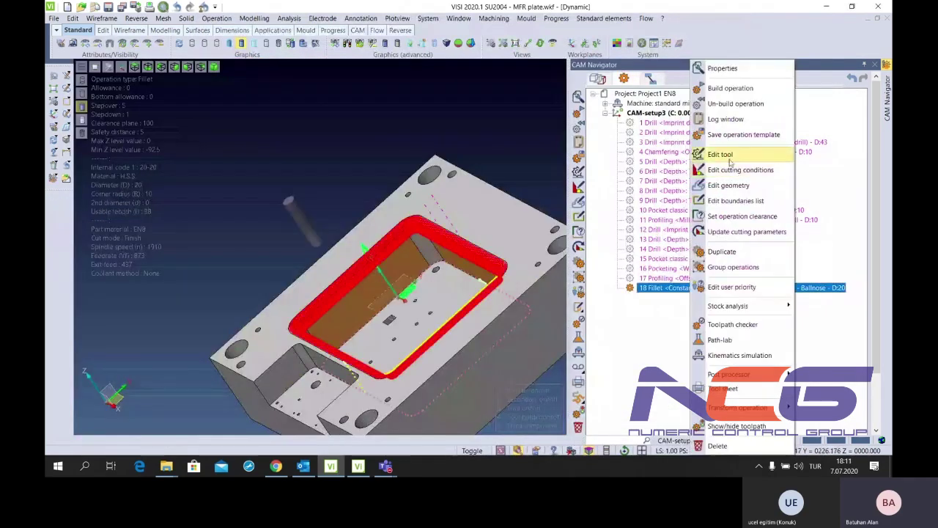
left_click(703, 151)
left_click(718, 195)
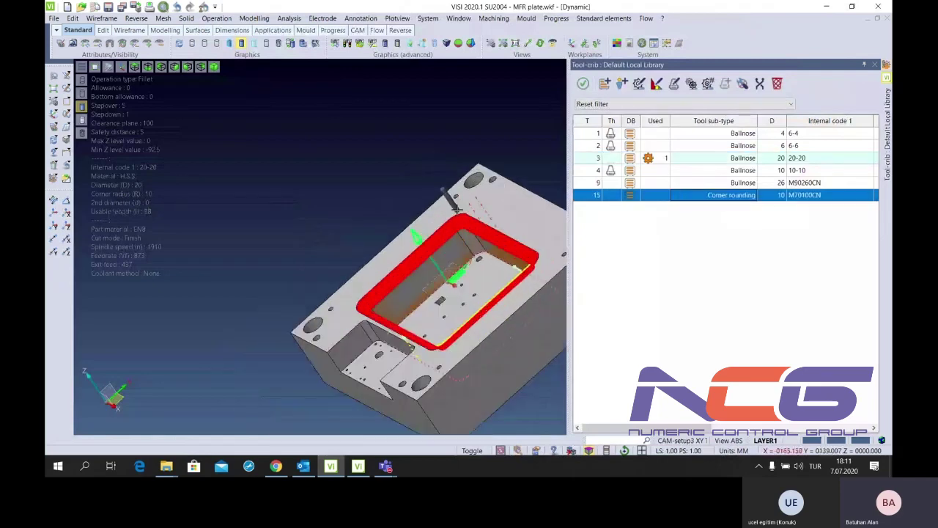
scroll(387, 172, "up", 3)
scroll(392, 174, "up", 2)
scroll(381, 170, "up", 3)
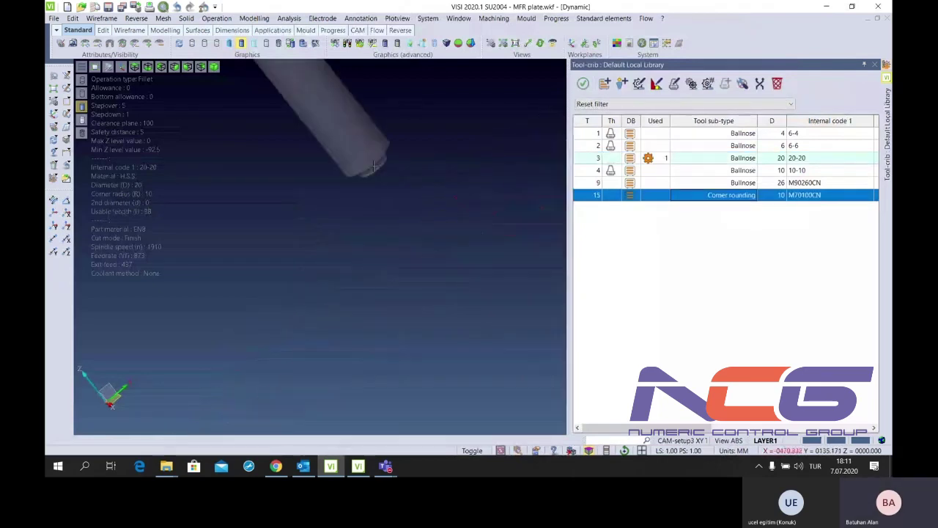
middle_click_drag(374, 168, 356, 160)
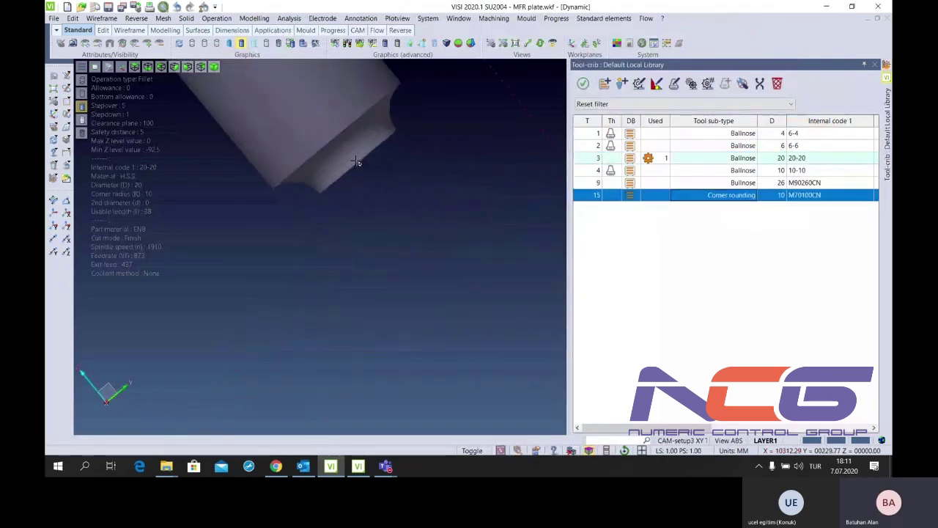
scroll(368, 184, "down", 2)
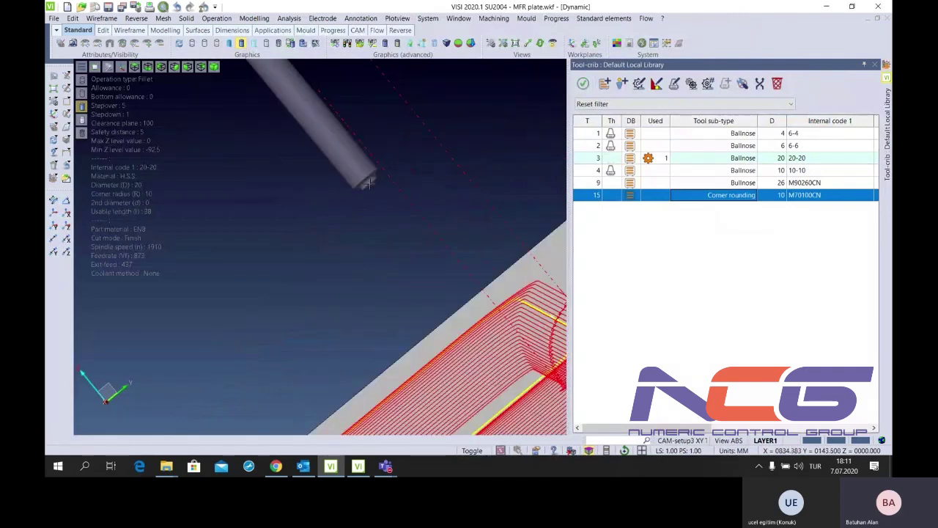
mouse_move(368, 183)
middle_mouse_down()
mouse_move(430, 251)
mouse_move(387, 233)
mouse_move(440, 242)
middle_mouse_up()
double_click(733, 194)
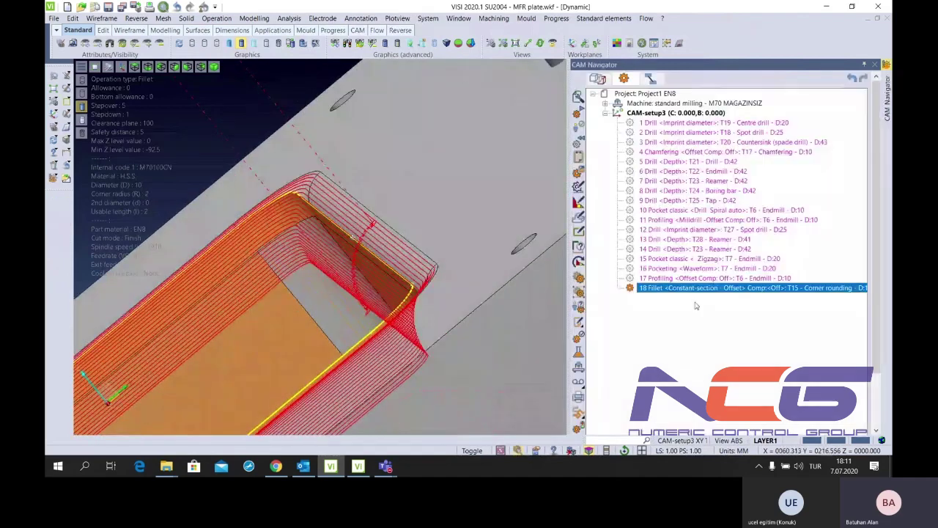
Reopen fillet operation 18, try the High guided point method, revert to Low, and compute it
double_click(685, 289)
left_click(517, 135)
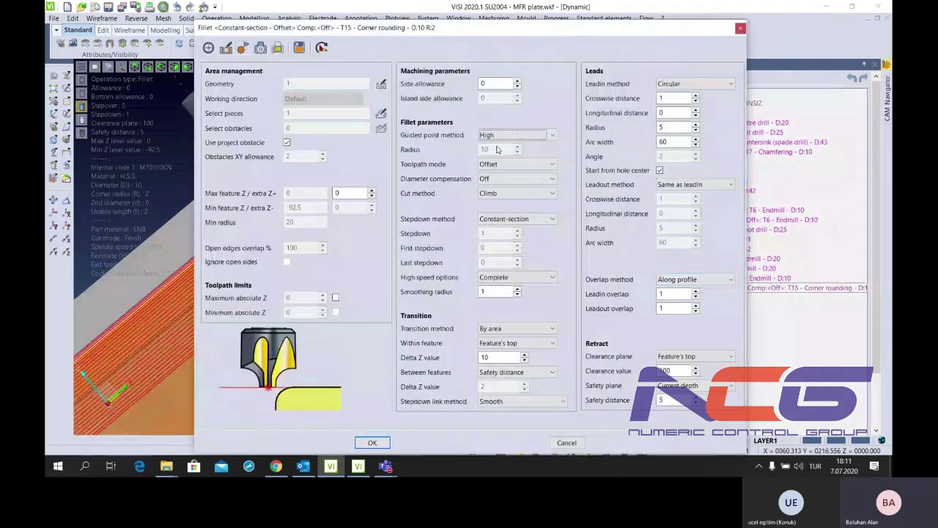
left_click(503, 155)
left_click(517, 135)
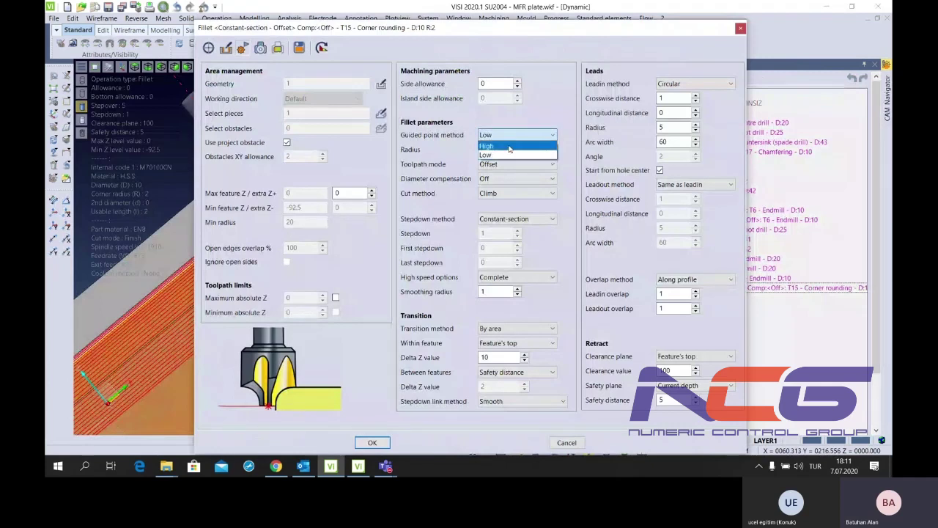
left_click(510, 146)
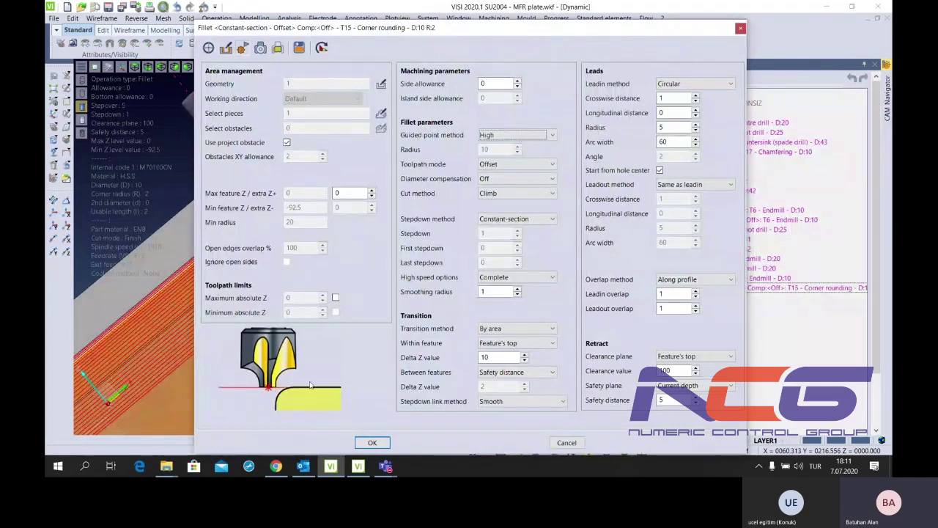
left_click(513, 135)
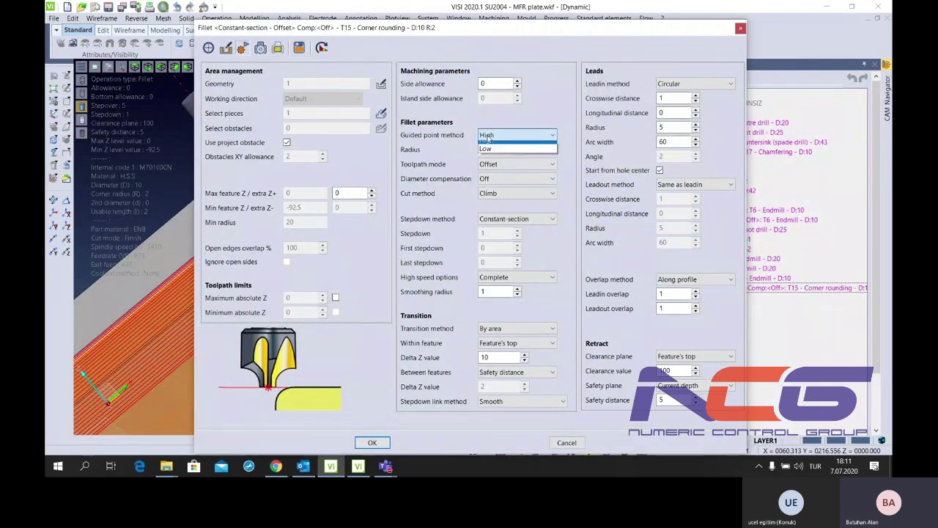
left_click(499, 156)
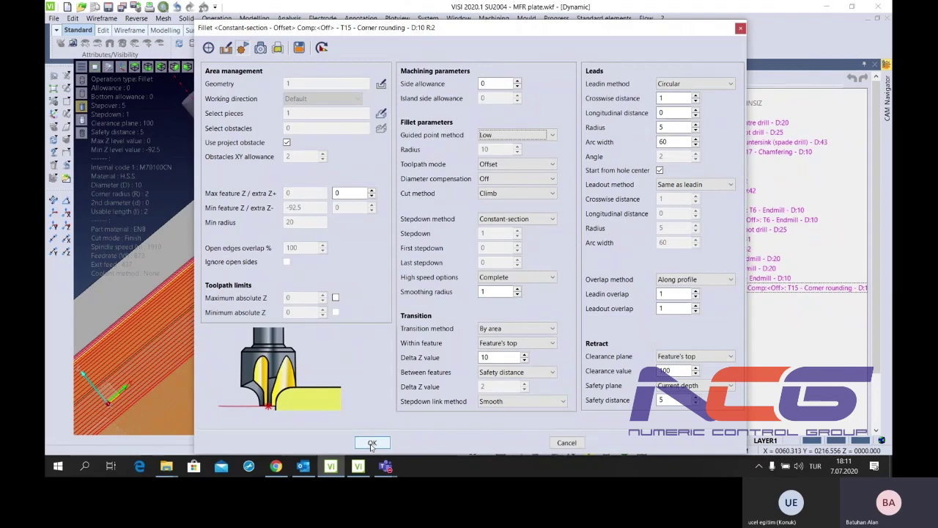
left_click(372, 444)
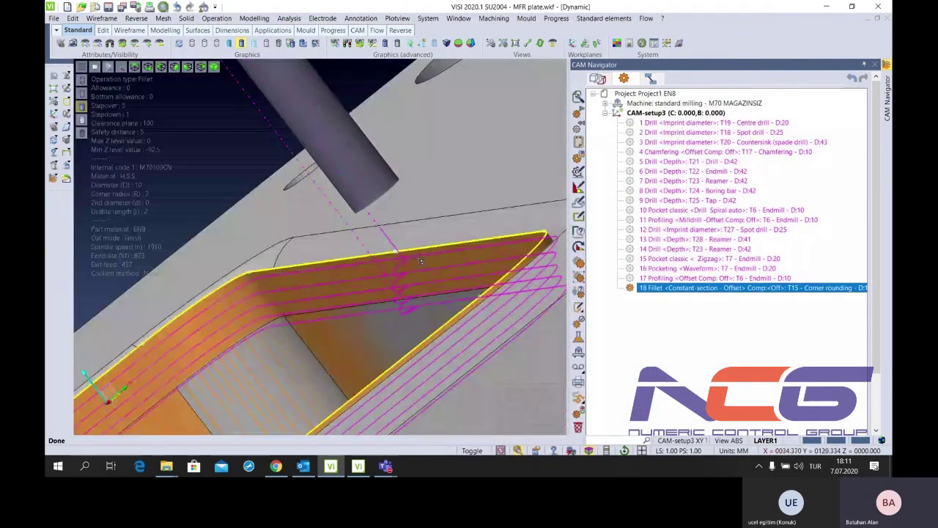
right_click(689, 288)
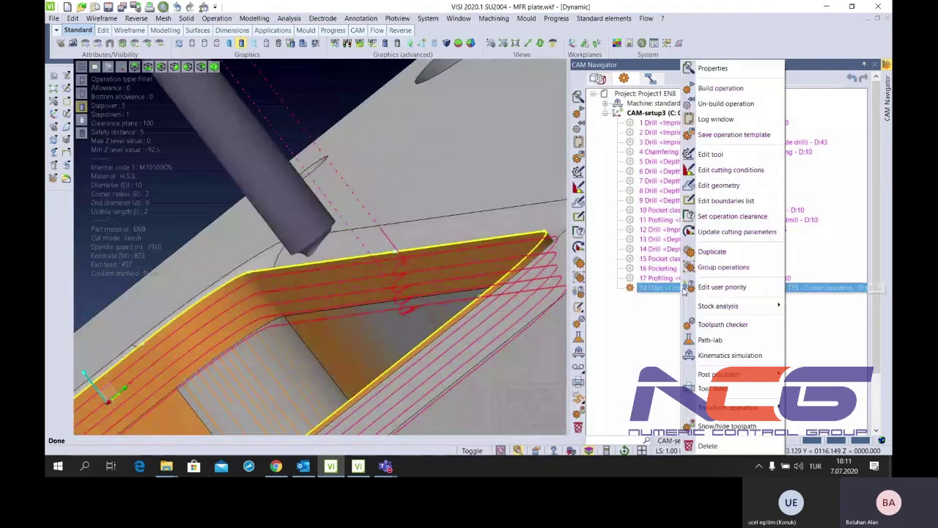
Duplicate fillet operation 18 as operation 19 and compute its toolpath
left_click(715, 251)
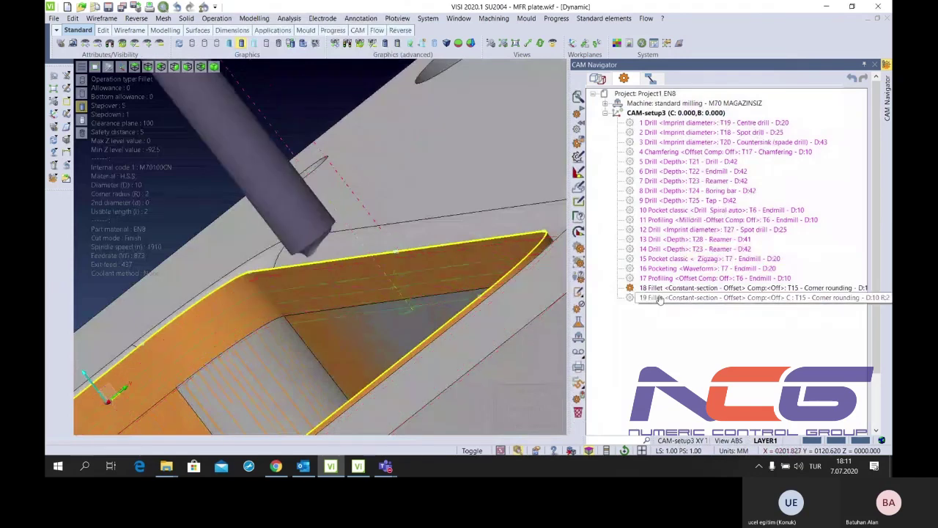
double_click(659, 298)
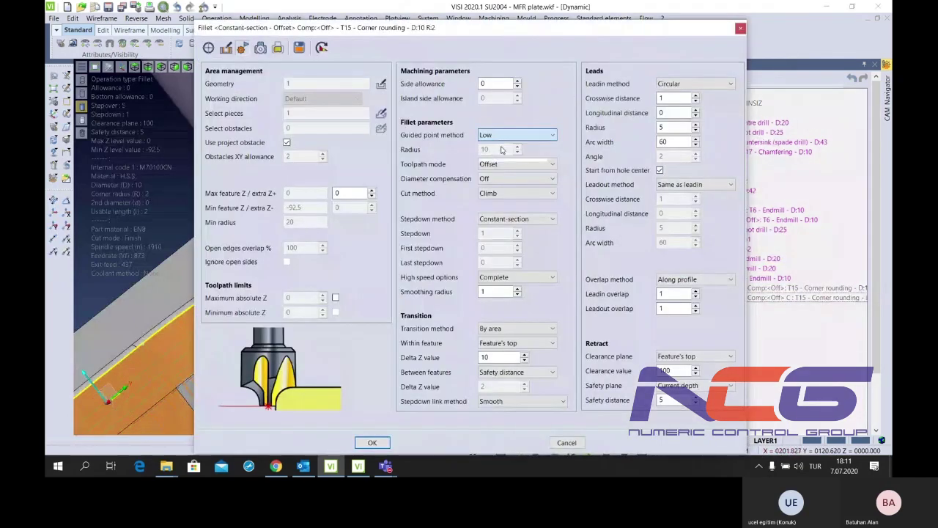
left_click(372, 443)
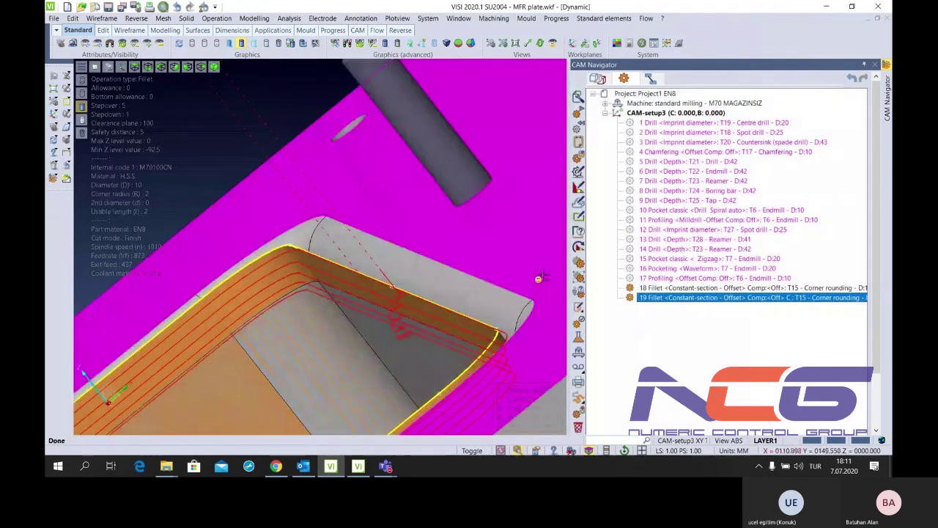
Compare the toolpaths of operations 18 and 19 on the part, toggling the render mode
left_click(632, 288)
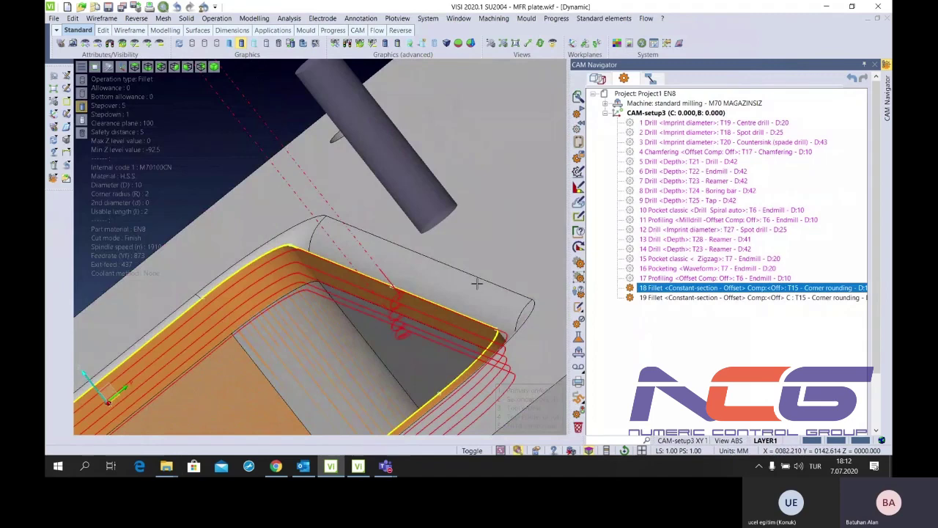
scroll(476, 284, "up", 3)
scroll(450, 291, "down", 3)
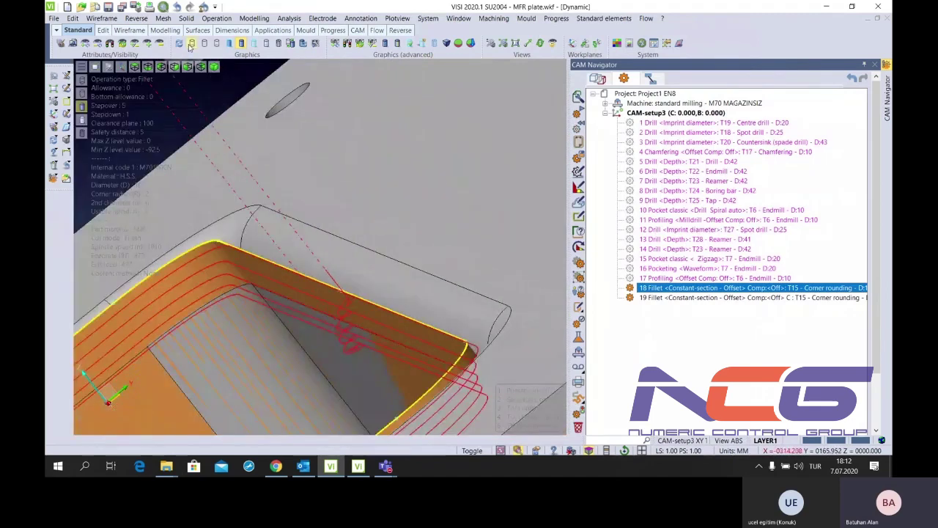
left_click(190, 44)
scroll(333, 273, "up", 3)
scroll(333, 273, "up", 2)
scroll(333, 274, "down", 3)
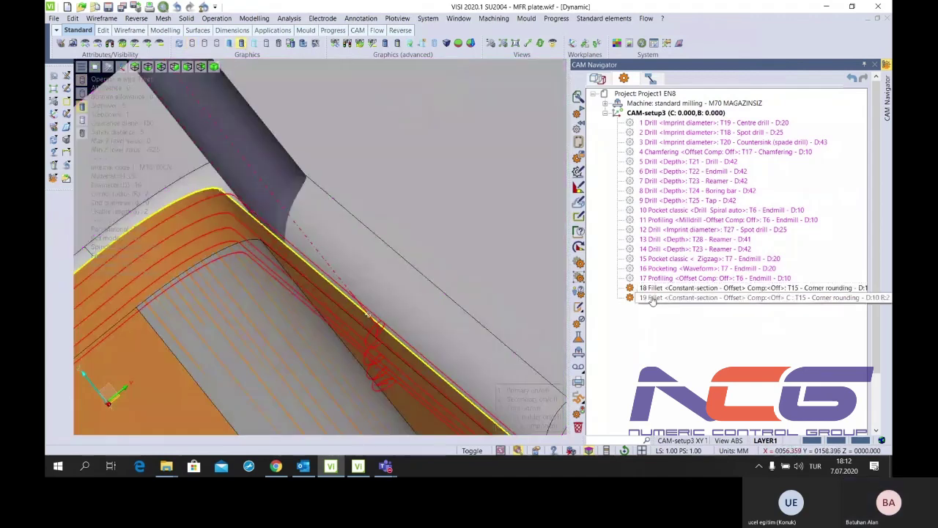
left_click(651, 298)
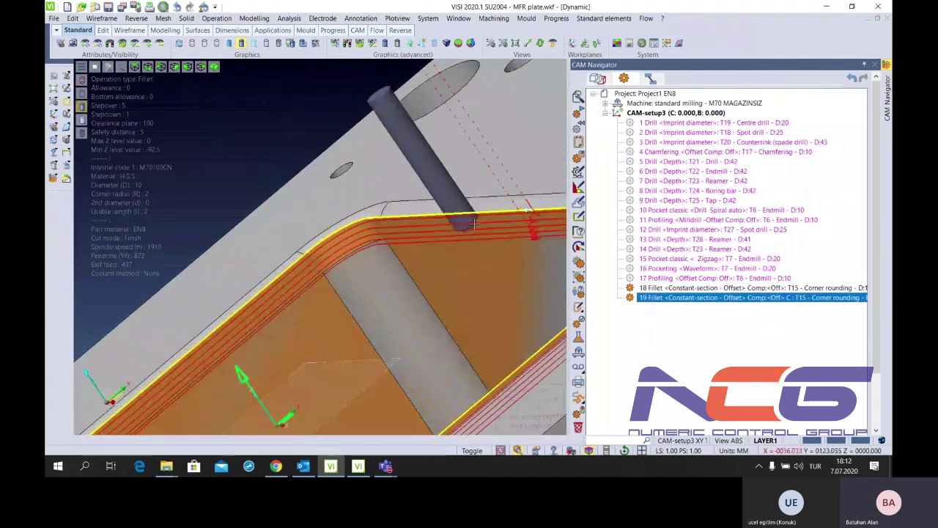
left_click(695, 298)
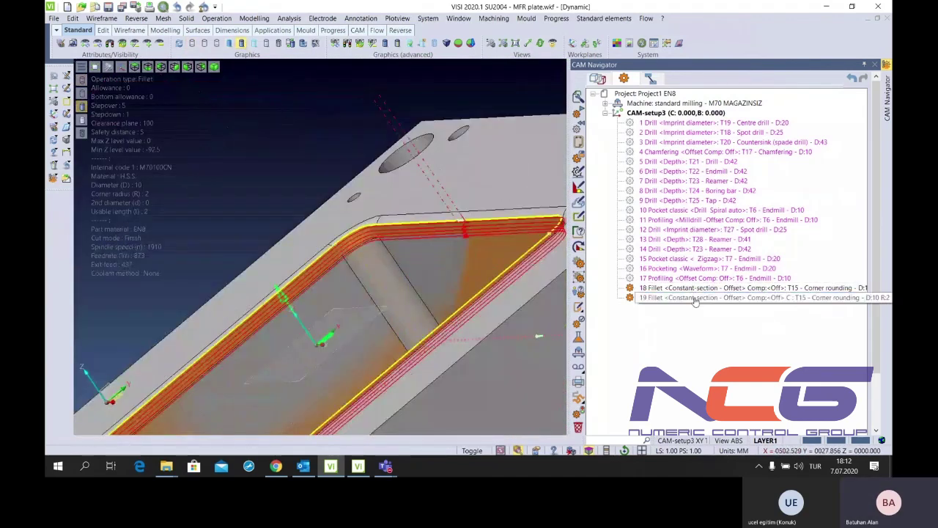
right_click(695, 299)
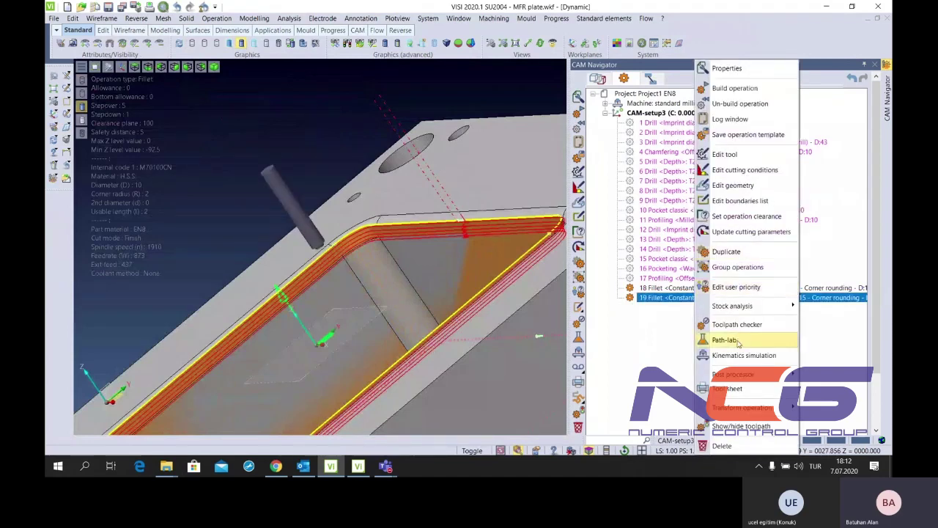
left_click(725, 340)
left_click(595, 81)
left_click(704, 82)
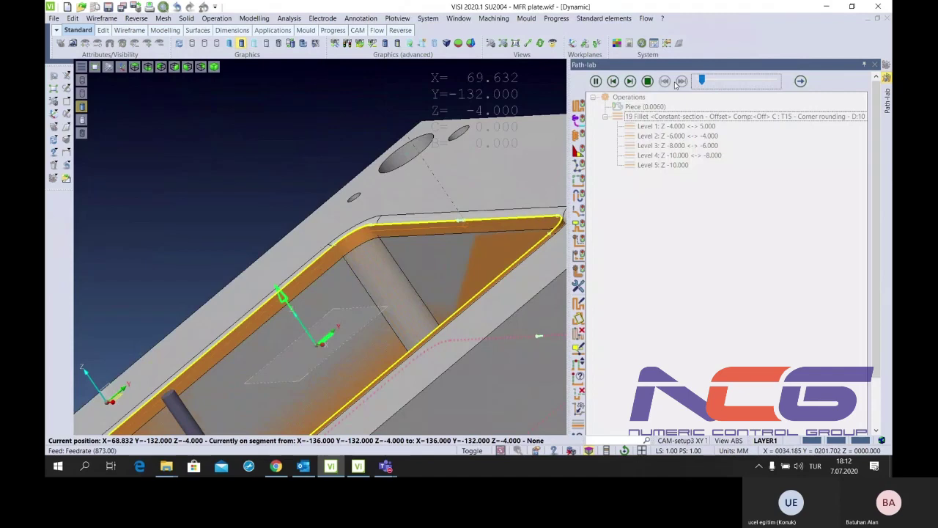
scroll(351, 284, "down", 3)
scroll(351, 284, "up", 3)
scroll(351, 284, "up", 3)
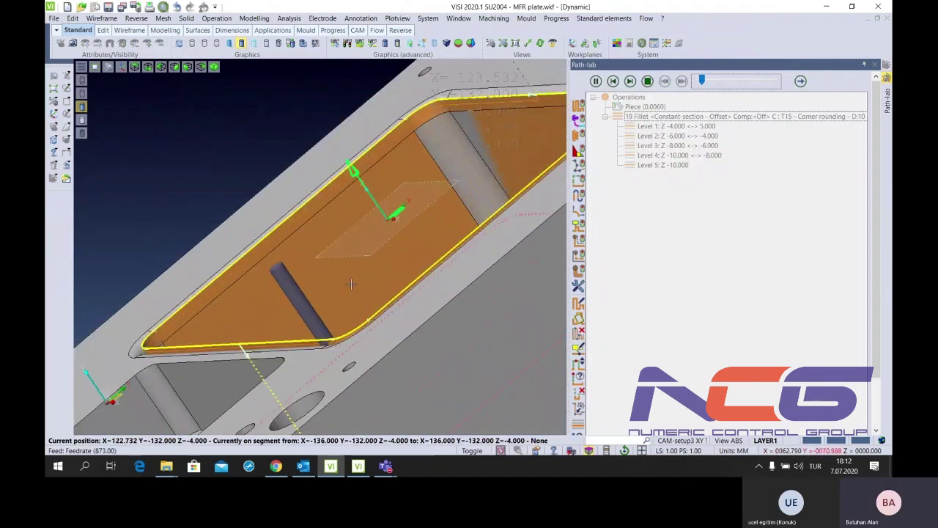
scroll(351, 284, "up", 3)
middle_click_drag(418, 318, 394, 310)
scroll(398, 315, "up", 2)
scroll(430, 279, "down", 1)
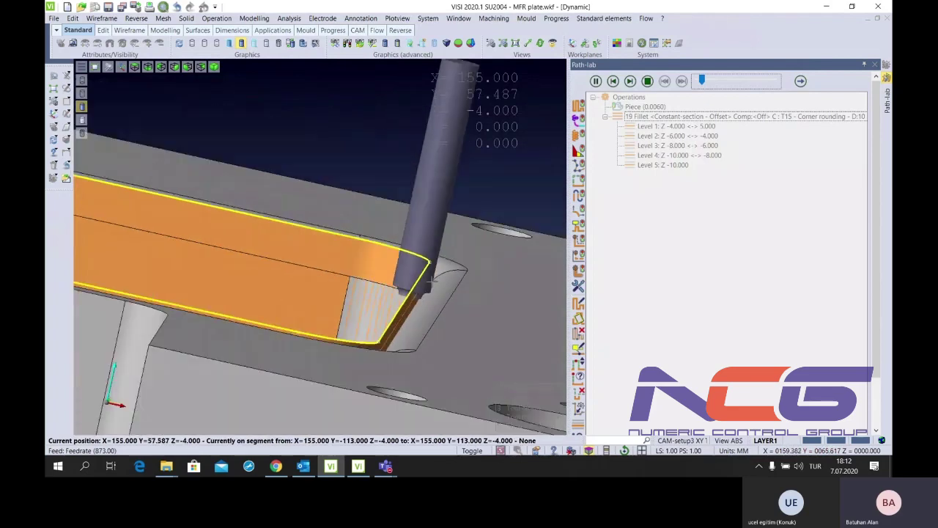
scroll(431, 280, "down", 2)
middle_click_drag(431, 279, 414, 276)
scroll(414, 276, "up", 2)
scroll(414, 276, "down", 2)
scroll(414, 275, "down", 2)
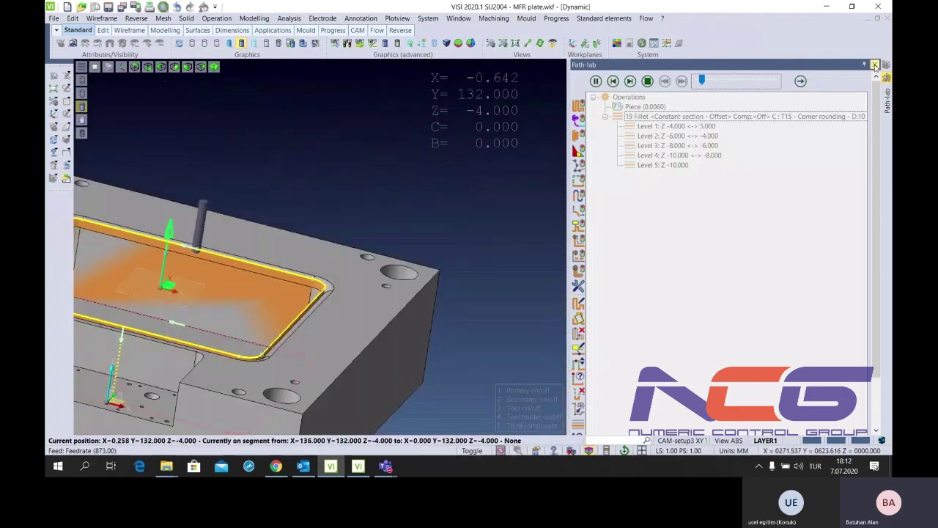
left_click(875, 66)
left_click(875, 66)
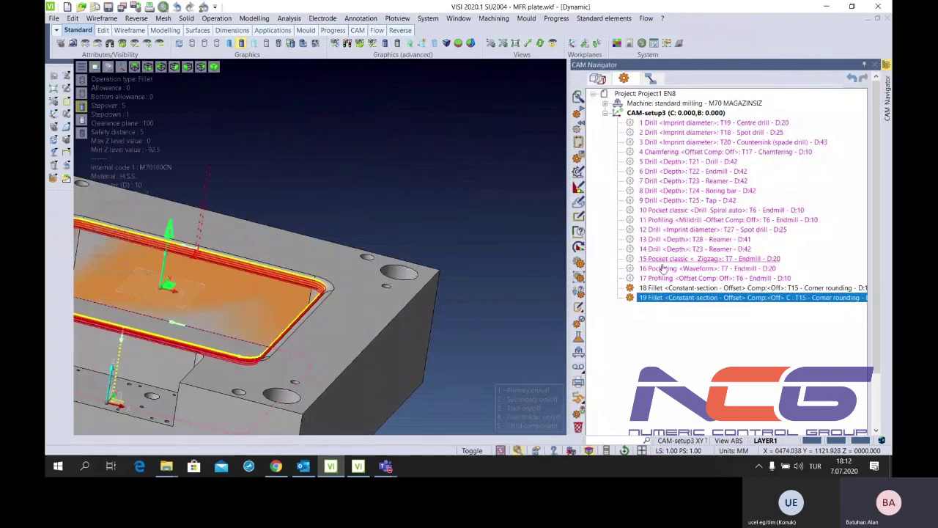
Orbit around the pocket corner and review the toolpaths of operations 19 and 18
scroll(367, 293, "down", 2)
middle_click_drag(330, 279, 315, 272)
scroll(311, 271, "up", 2)
scroll(311, 271, "up", 1)
scroll(311, 271, "down", 3)
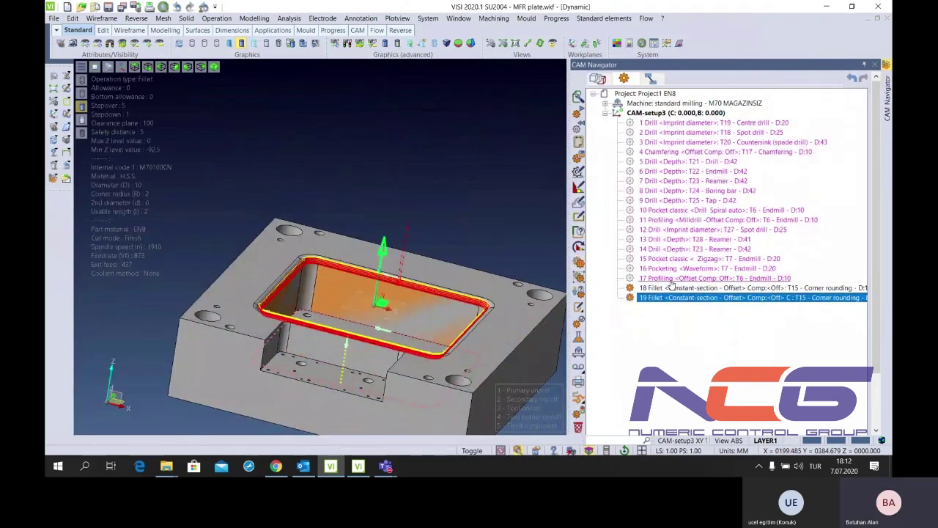
left_click(667, 299)
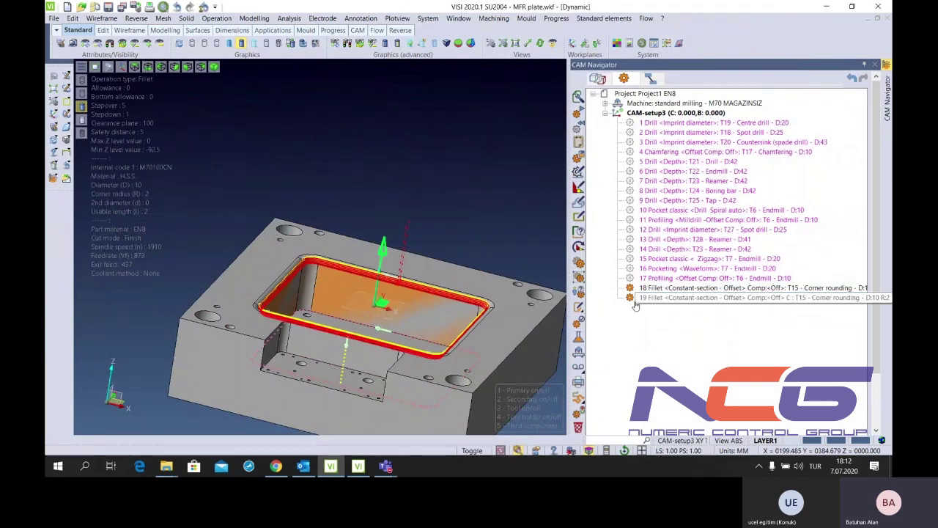
left_click(649, 289)
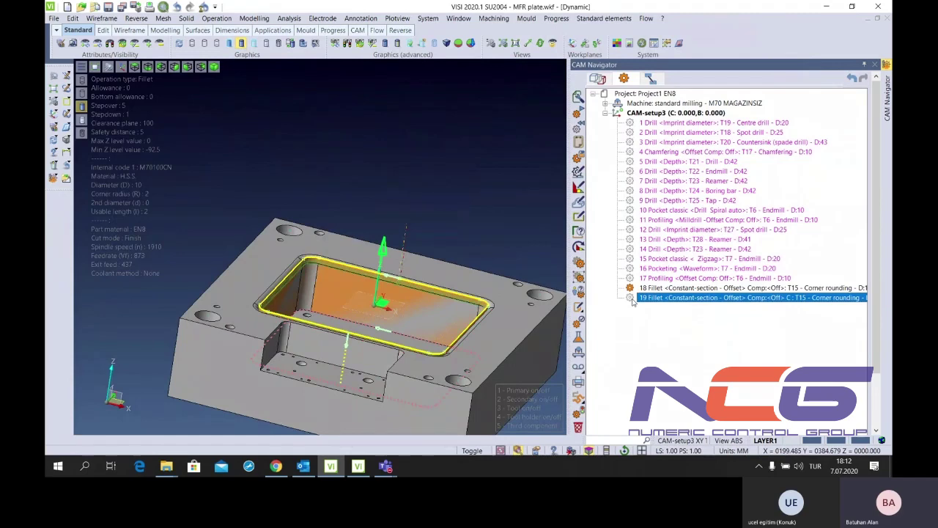
In the Model manager feature tree, select the through holes and the whole piece, dismissing the validation message
left_click(608, 76)
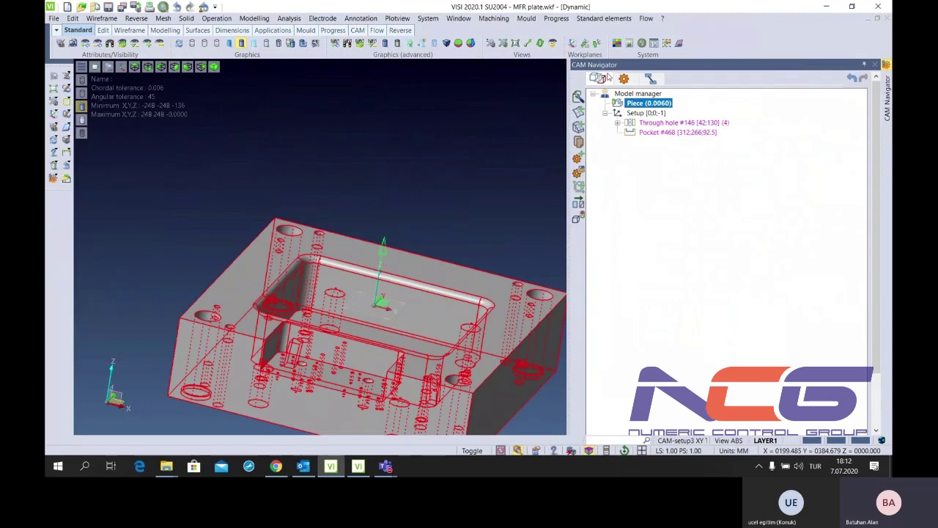
left_click(648, 125)
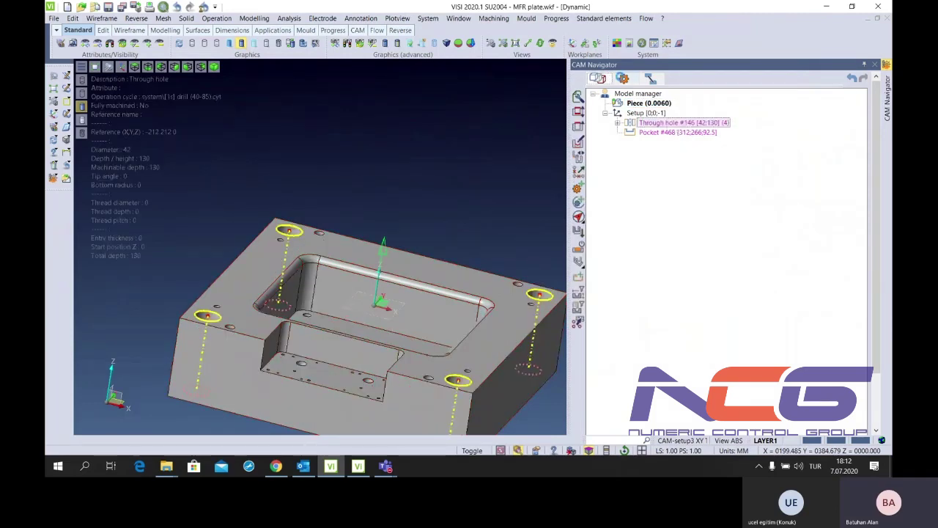
left_click(599, 79)
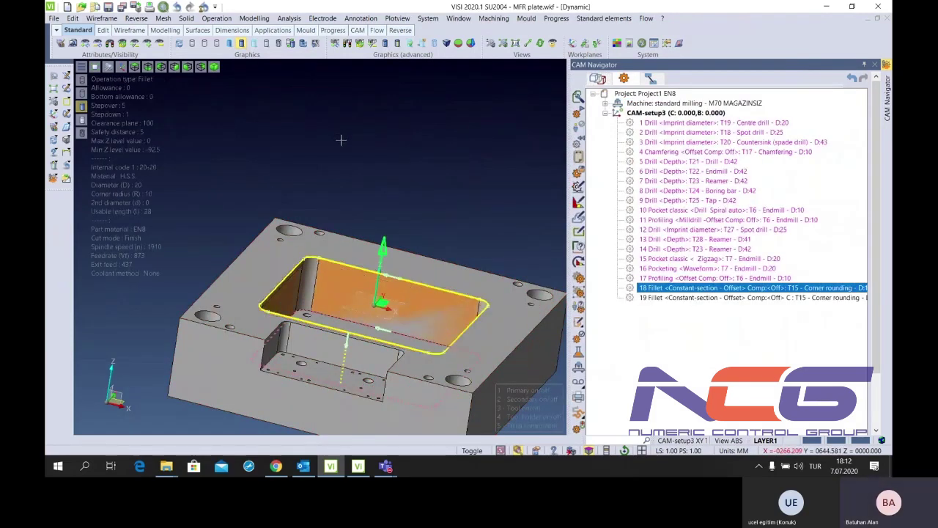
left_click(601, 79)
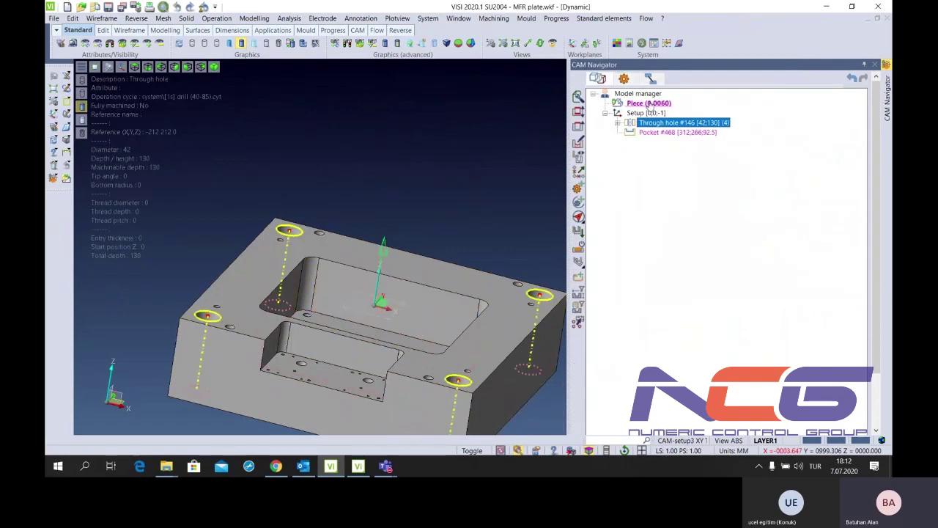
left_click(648, 105)
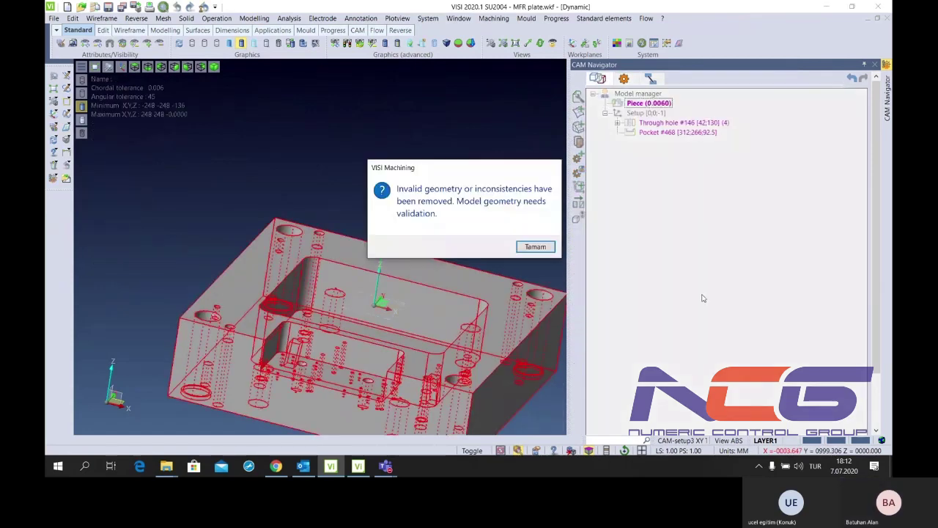
key("Return")
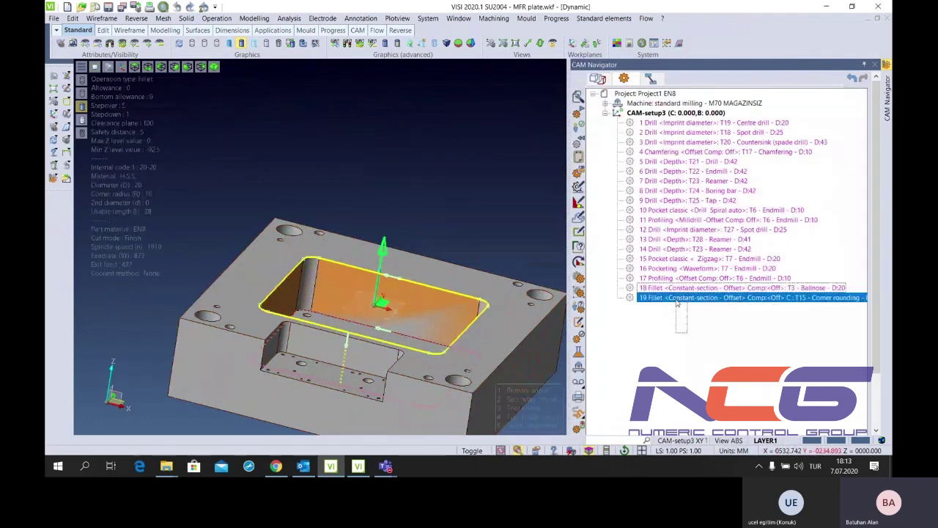
Select the pocket feature and start adding a new operation to it
left_click(597, 79)
left_click(682, 122)
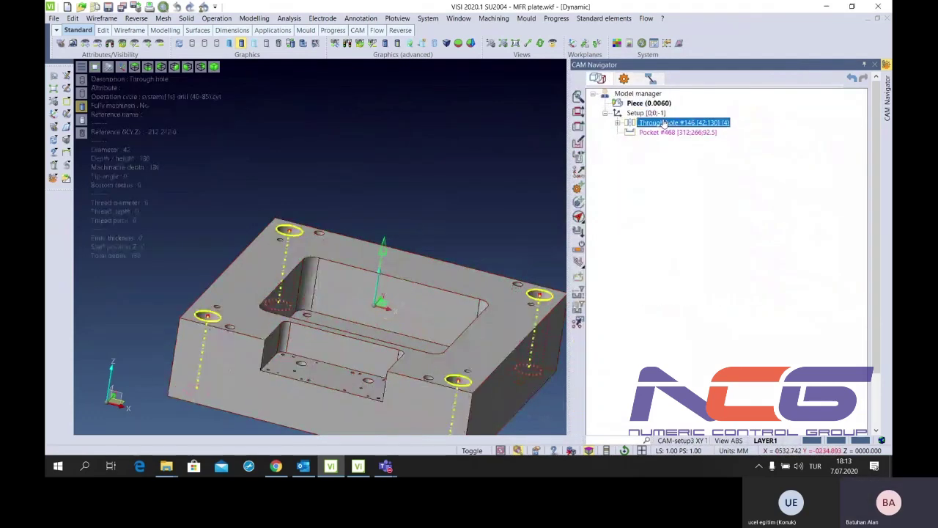
right_click(675, 132)
left_click(703, 255)
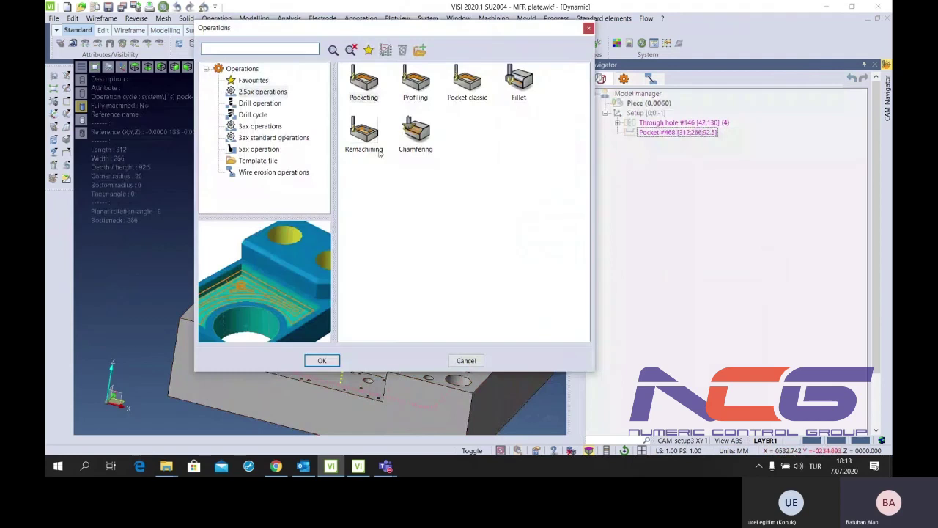
Add a Chamfering operation to the pocket using the T16 Chamfering D20 tool
left_click(408, 142)
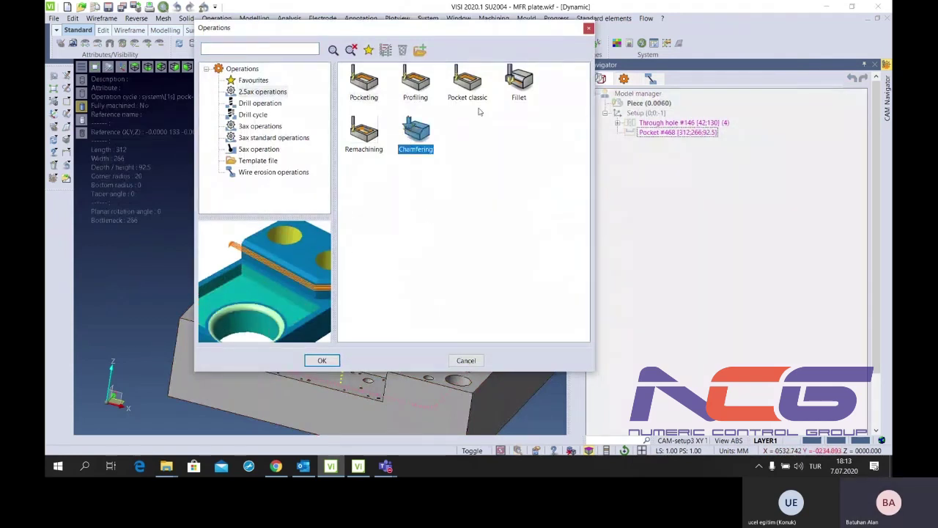
left_click(322, 361)
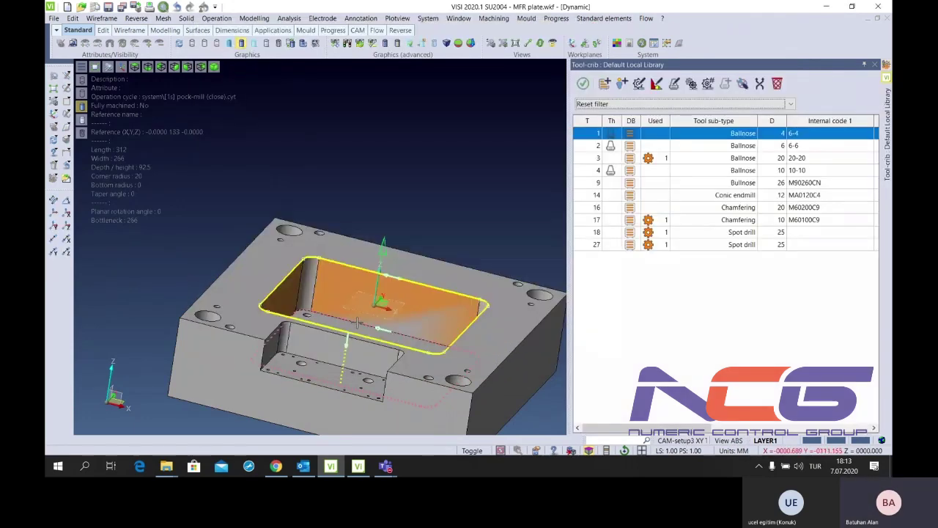
mouse_move(357, 322)
middle_mouse_down()
mouse_move(387, 264)
mouse_move(410, 267)
middle_mouse_up()
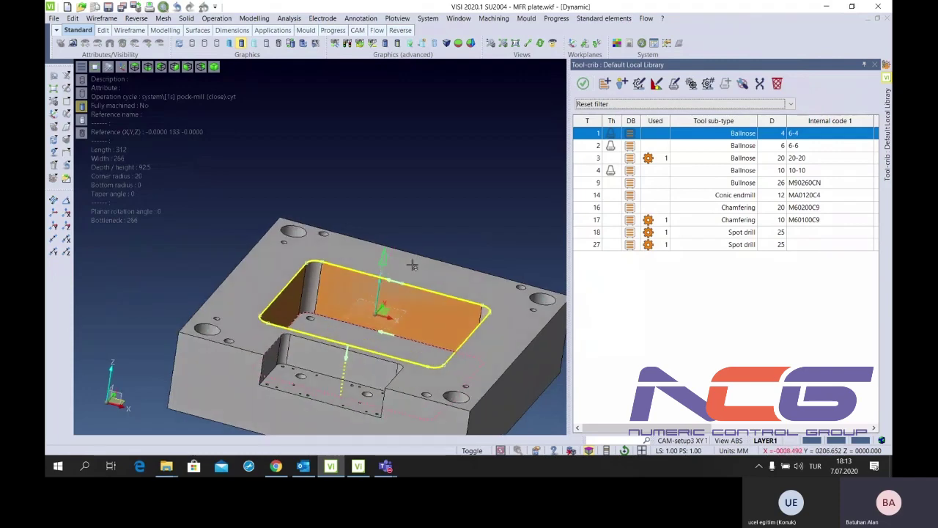
scroll(410, 267, "up", 3)
scroll(410, 268, "down", 1)
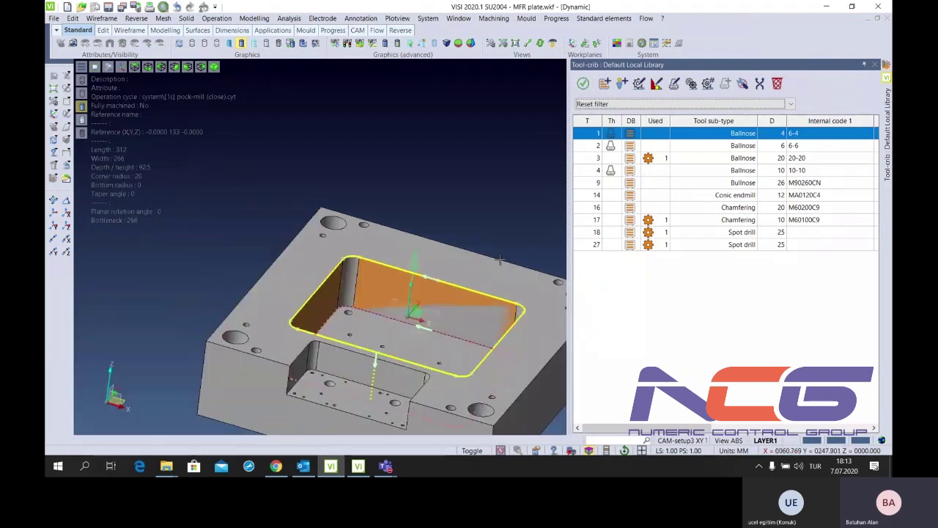
left_click(734, 208)
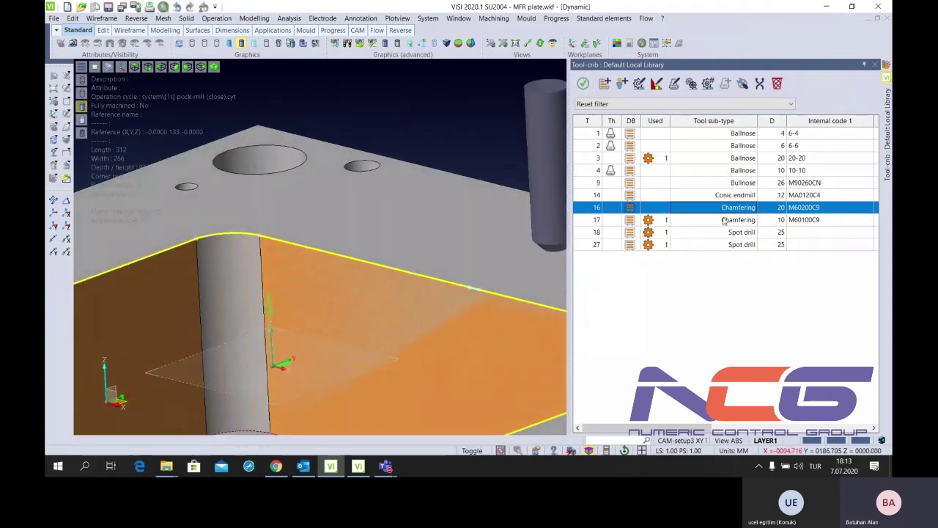
left_click(583, 83)
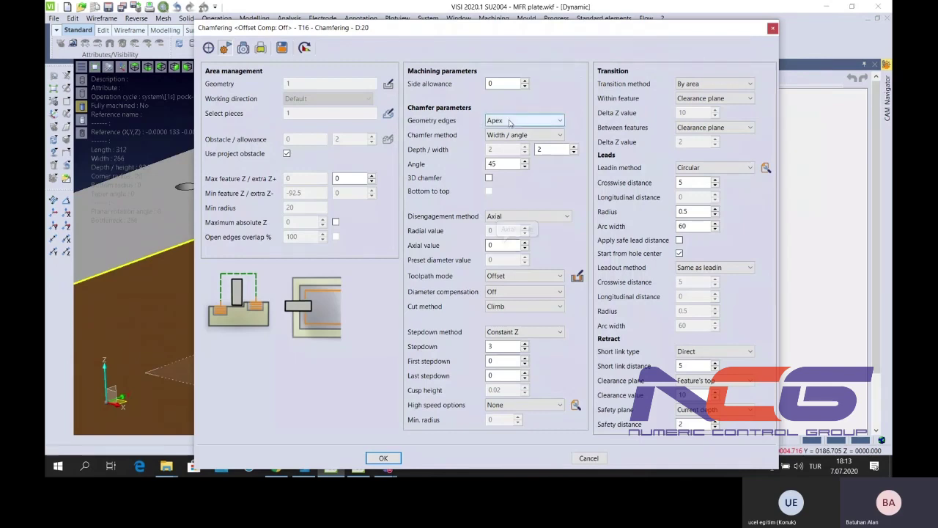
Set the chamfer to Outer geometry edges with Axial disengagement value 2
left_click(534, 119)
left_click(502, 140)
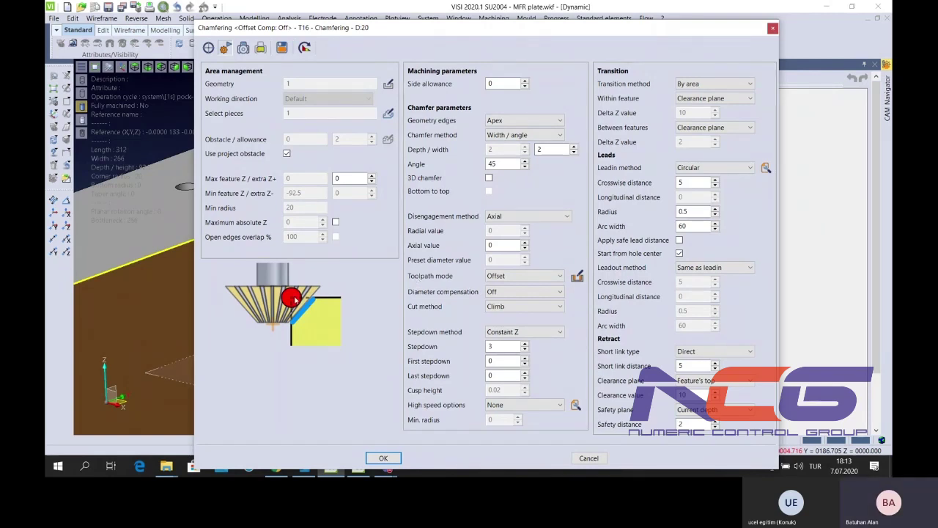
left_click(523, 120)
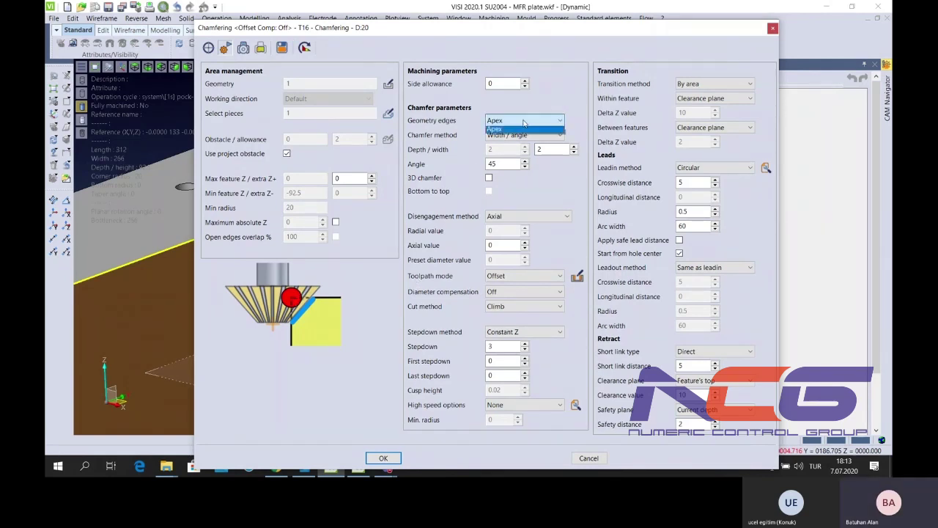
left_click(513, 132)
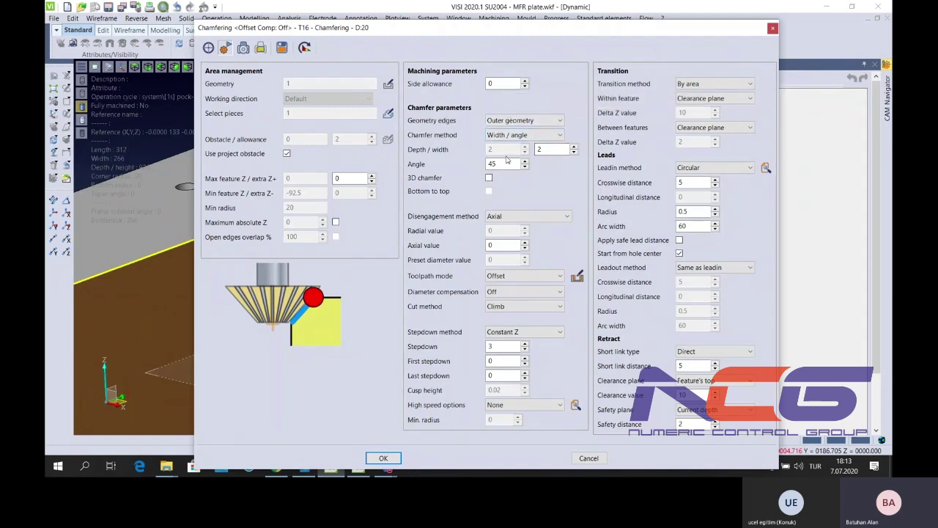
left_click(513, 216)
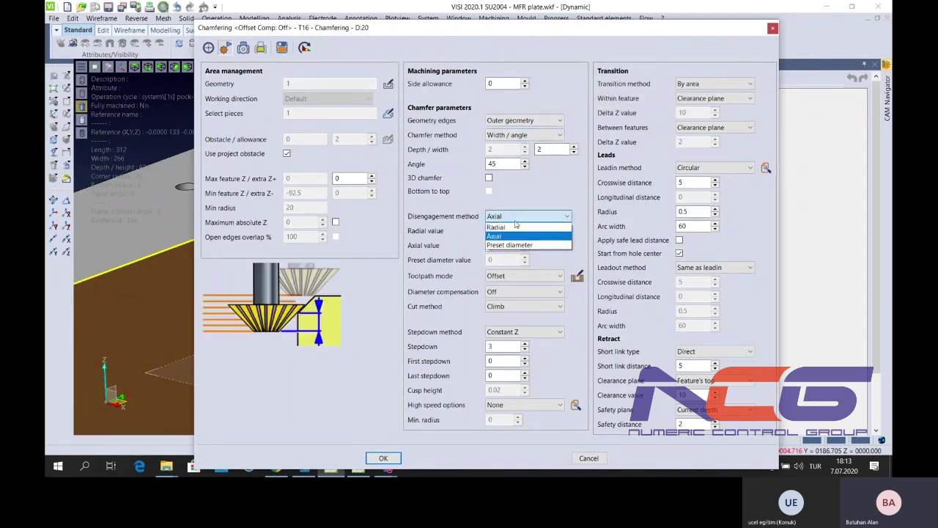
left_click(513, 236)
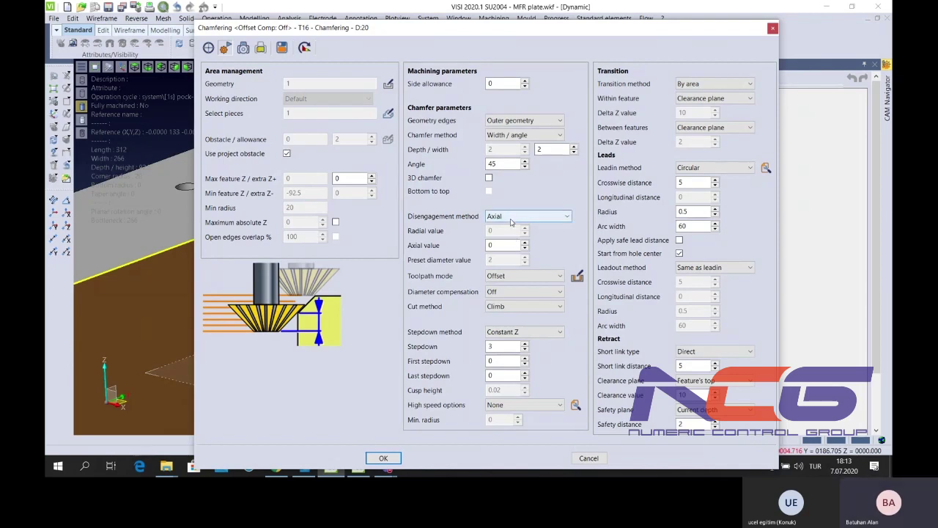
left_click(511, 218)
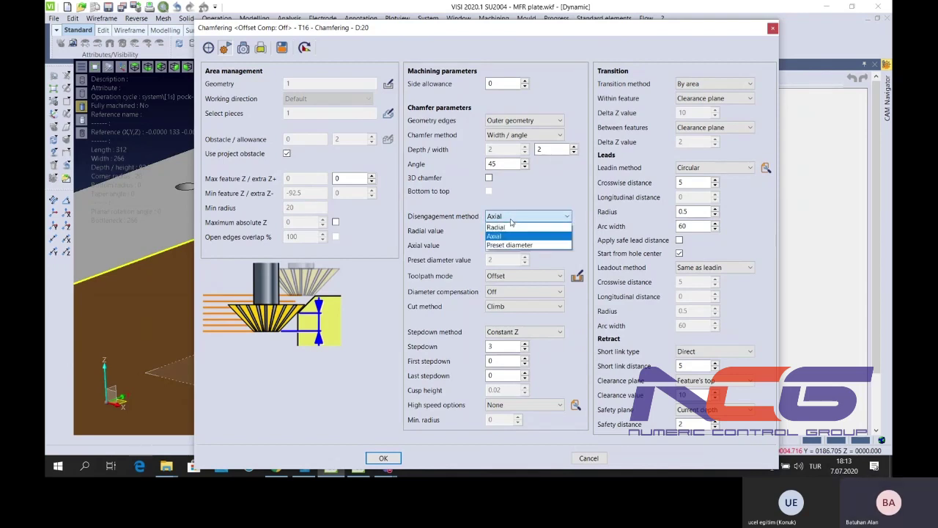
left_click(511, 220)
left_click(511, 217)
left_click(504, 235)
left_click(499, 245)
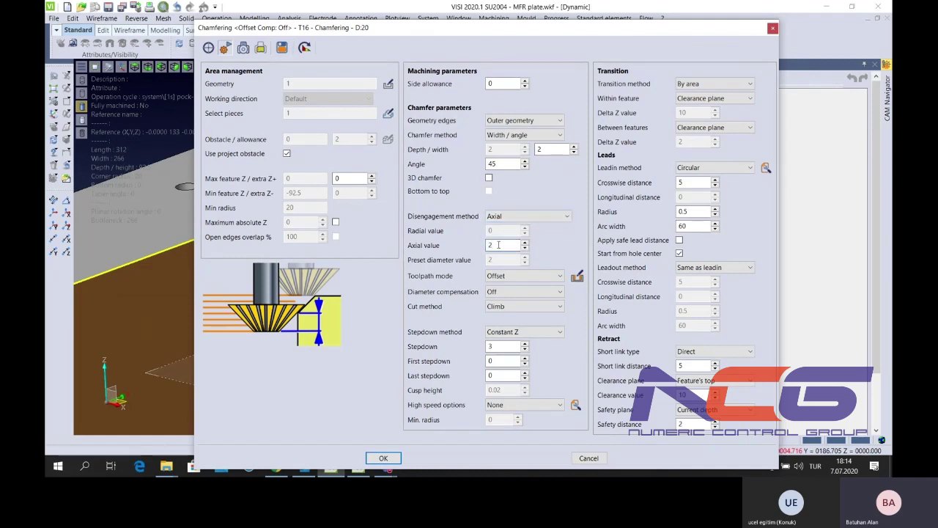
Keep Constant Z stepdown set to 1 and leave high speed options off
left_click(514, 330)
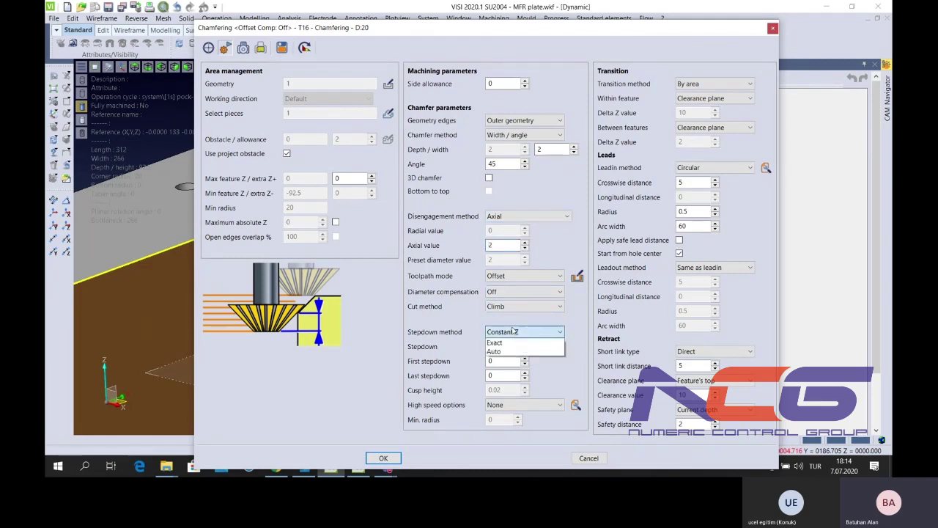
left_click(513, 331)
left_click(518, 358)
double_click(525, 350)
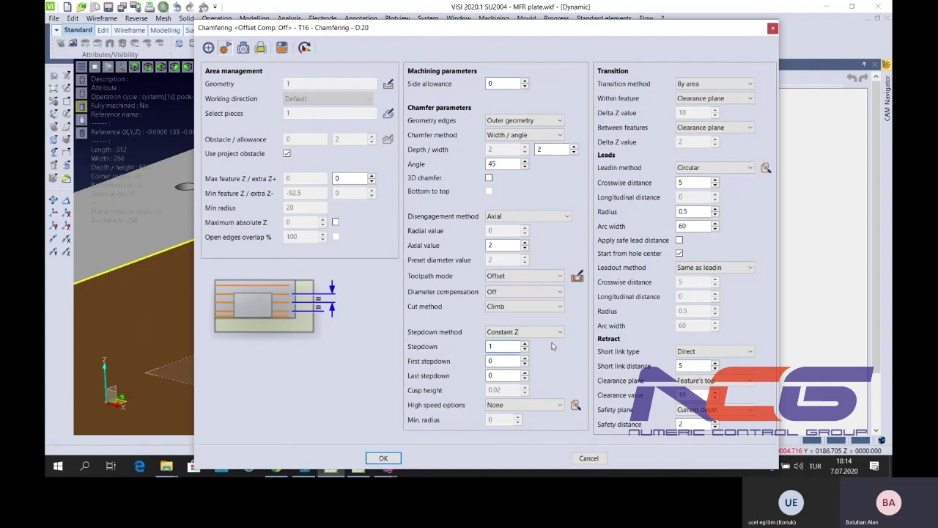
left_click(517, 405)
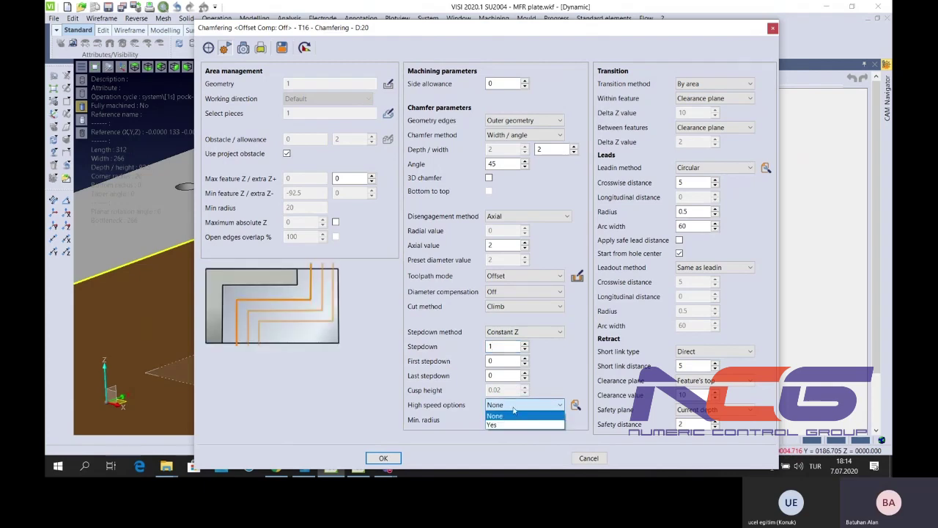
left_click(514, 411)
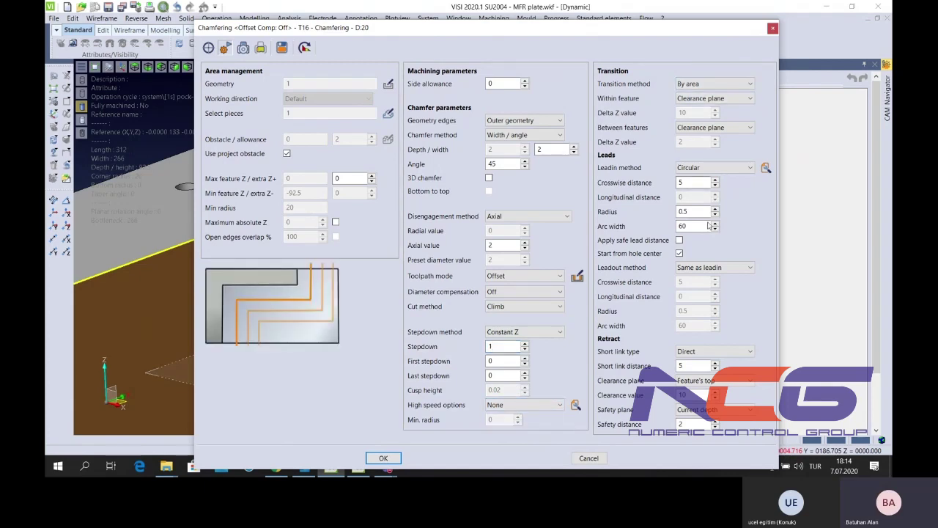
Retract to Feature's top within features and Safety distance between features, keeping Circular lead-in
left_click(708, 98)
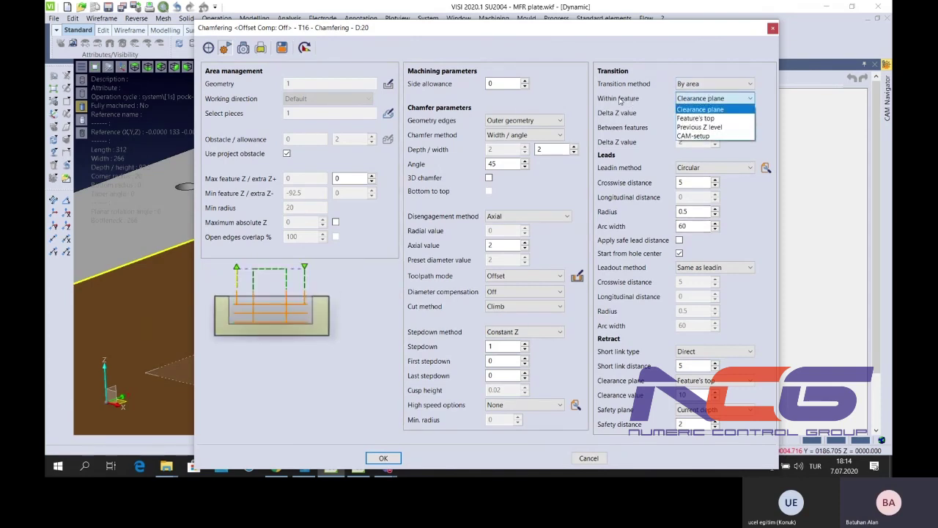
left_click(700, 118)
left_click(700, 126)
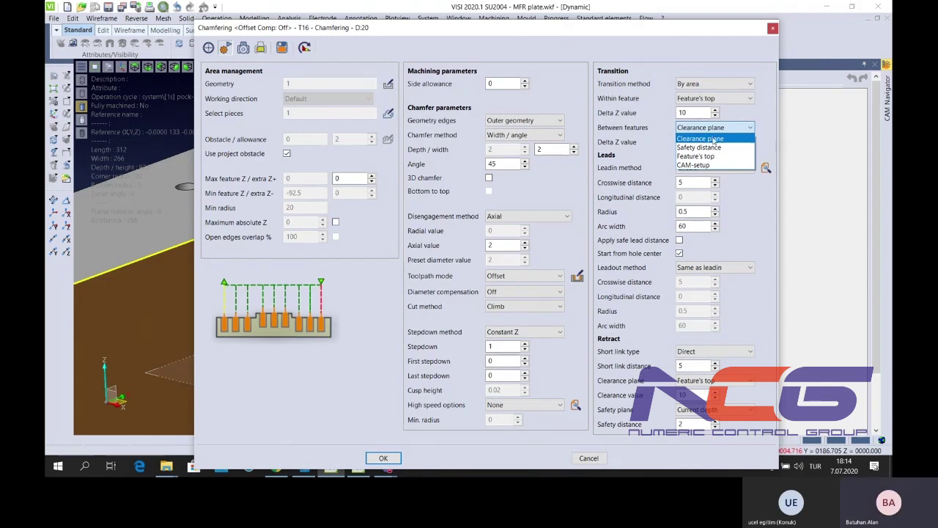
left_click(720, 148)
left_click(706, 168)
left_click(706, 168)
left_click(706, 168)
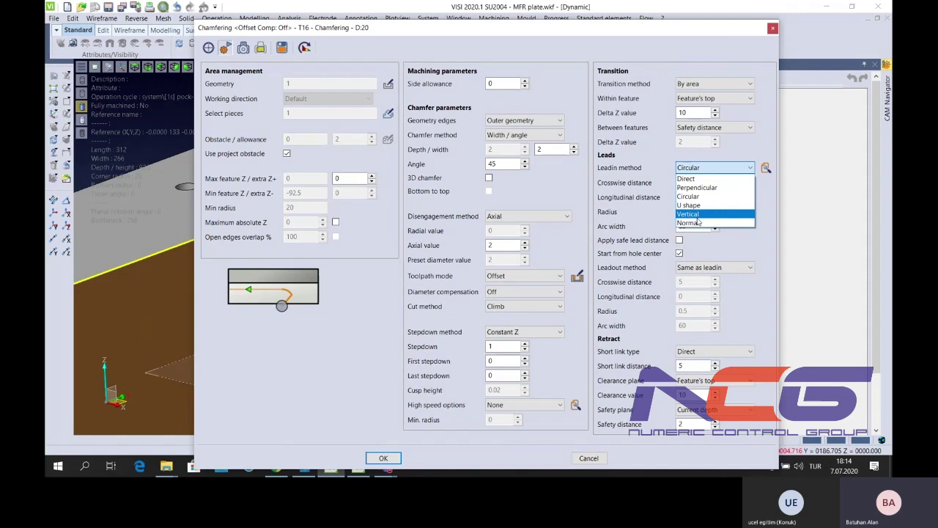
left_click(693, 196)
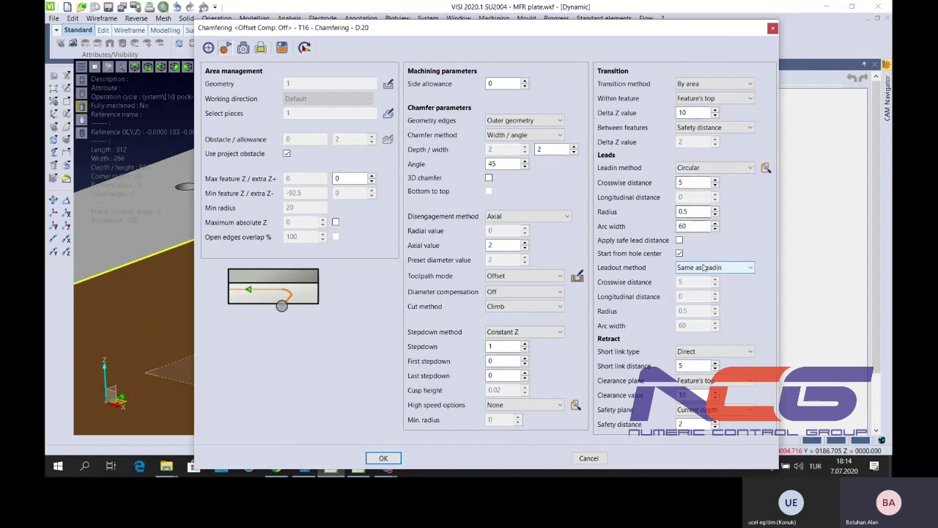
Use Smooth short links, clearance at Feature's top, safety distance 5, and compute the toolpath
left_click(694, 353)
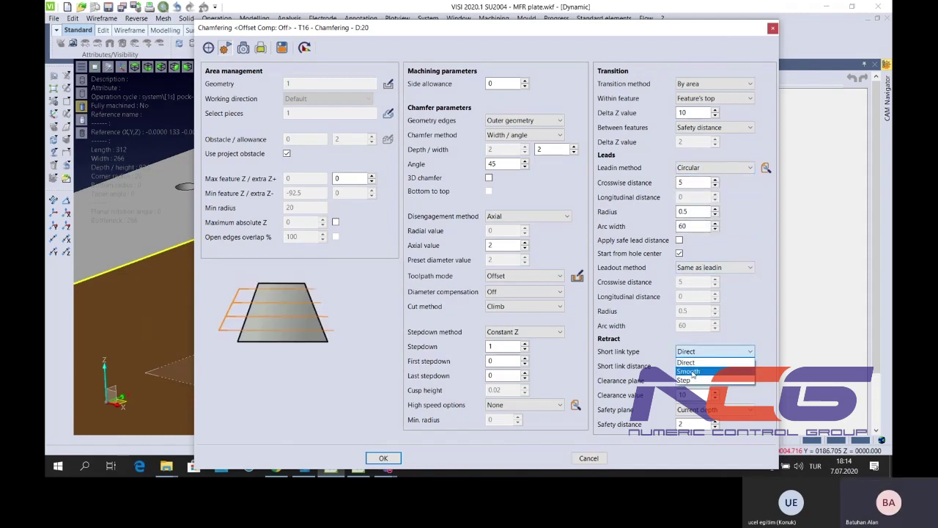
left_click(693, 372)
left_click(708, 381)
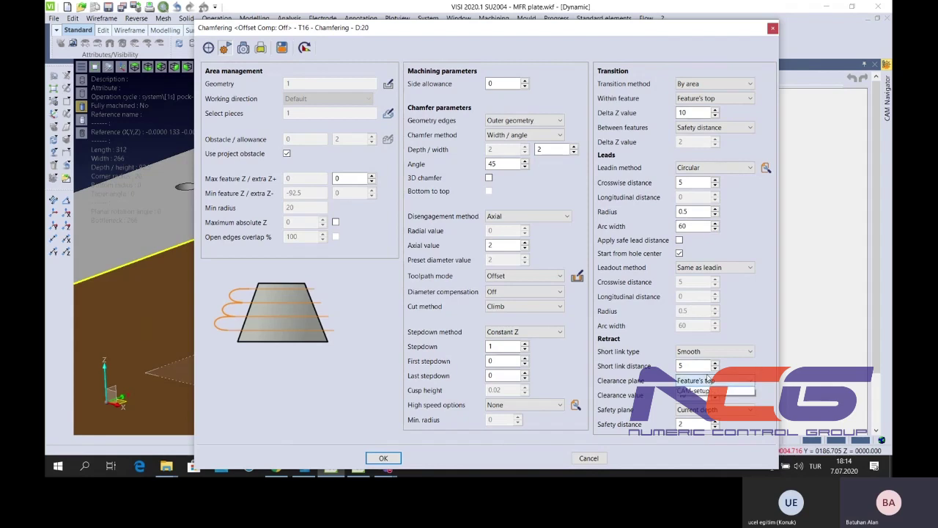
left_click(704, 391)
double_click(690, 424)
type("5")
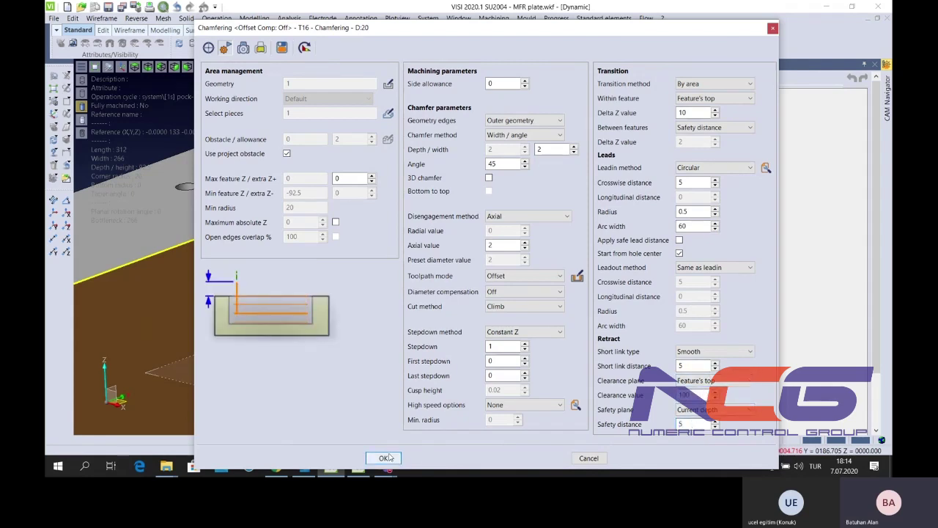
left_click(387, 457)
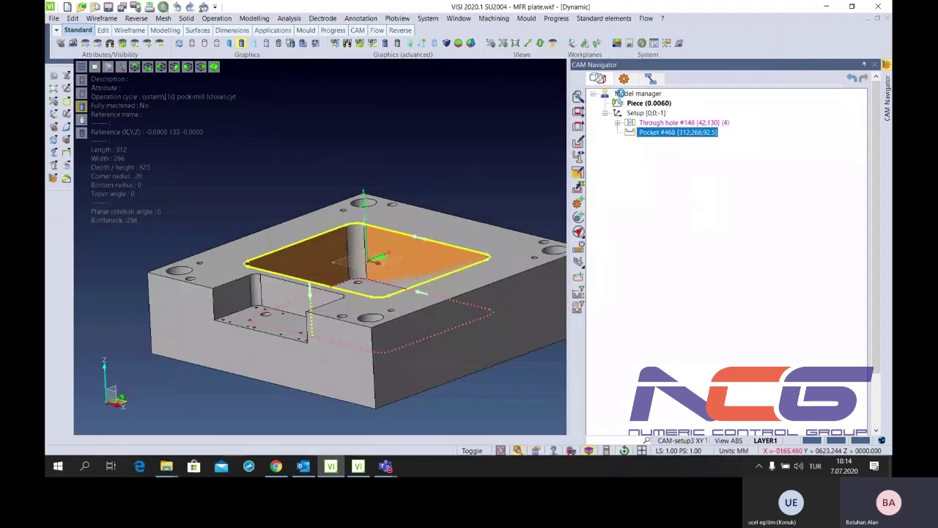
Review chamfering toolpaths of operations 20 and 4, then open the Pocket feature's actions in the feature tree
scroll(426, 220, "up", 5)
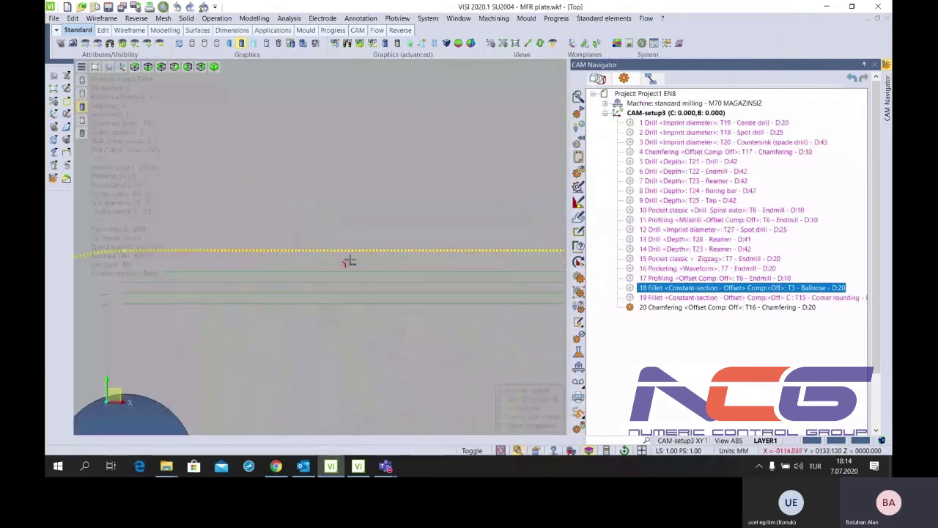
key("Down")
key("Down")
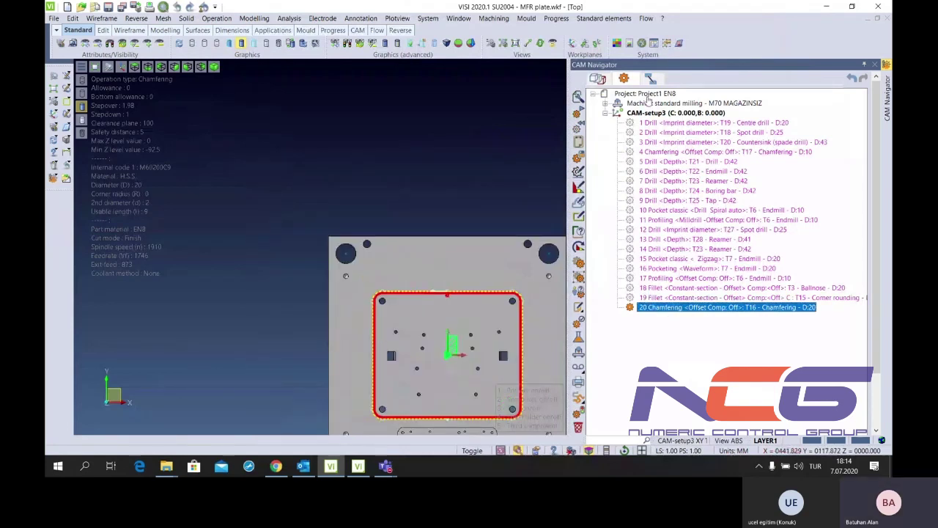
left_click(672, 311)
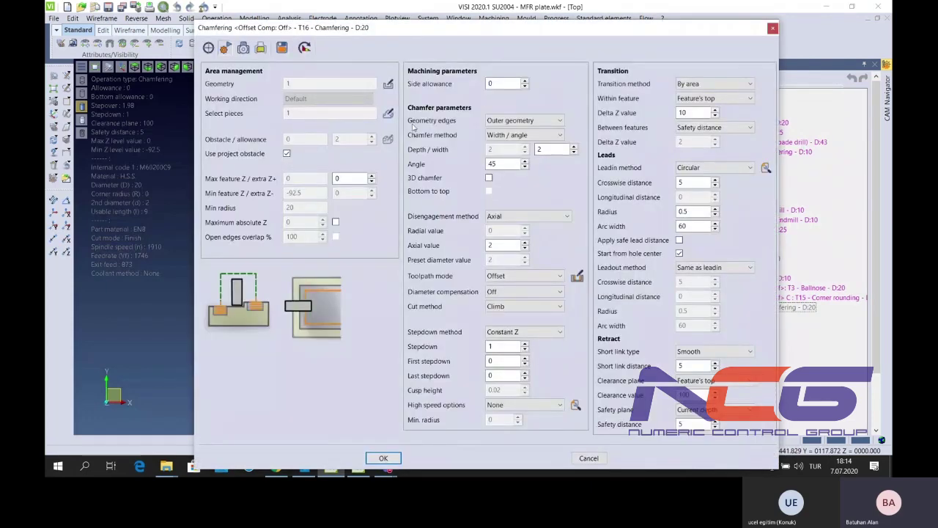
left_click(383, 457)
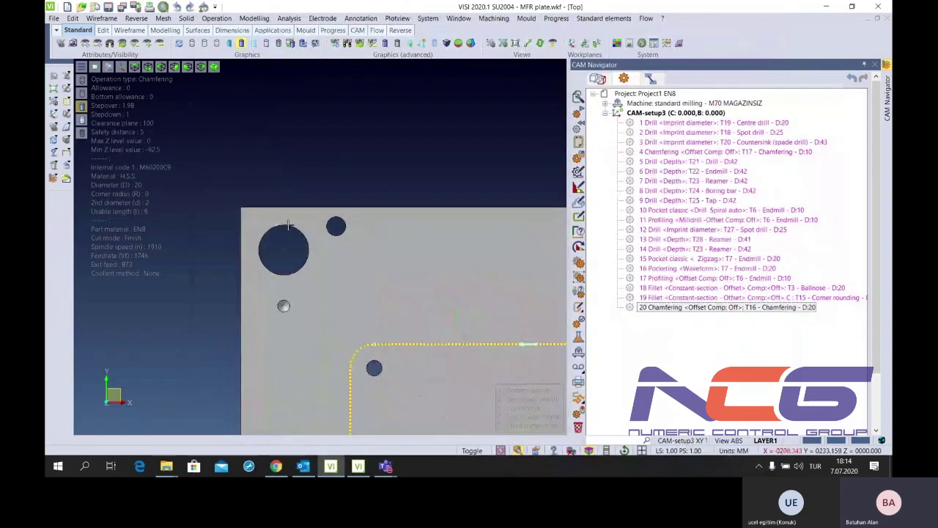
left_click(288, 225)
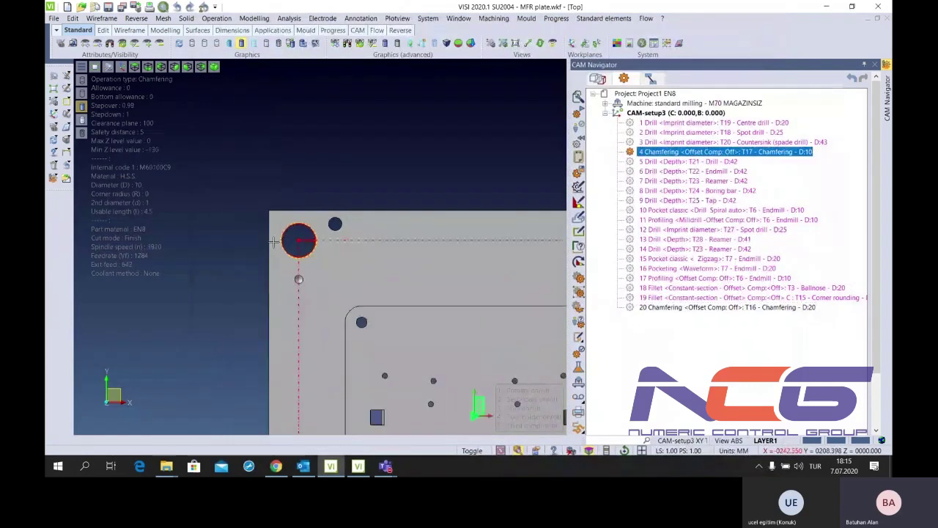
left_click(606, 80)
right_click(656, 132)
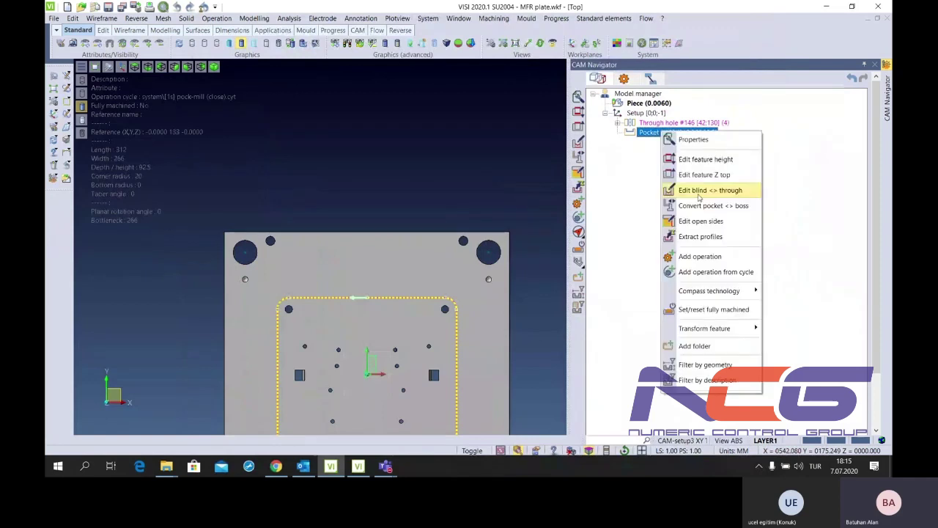
Add a Remachining operation to the pocket, close its settings unchanged, and return to the operations list
left_click(698, 256)
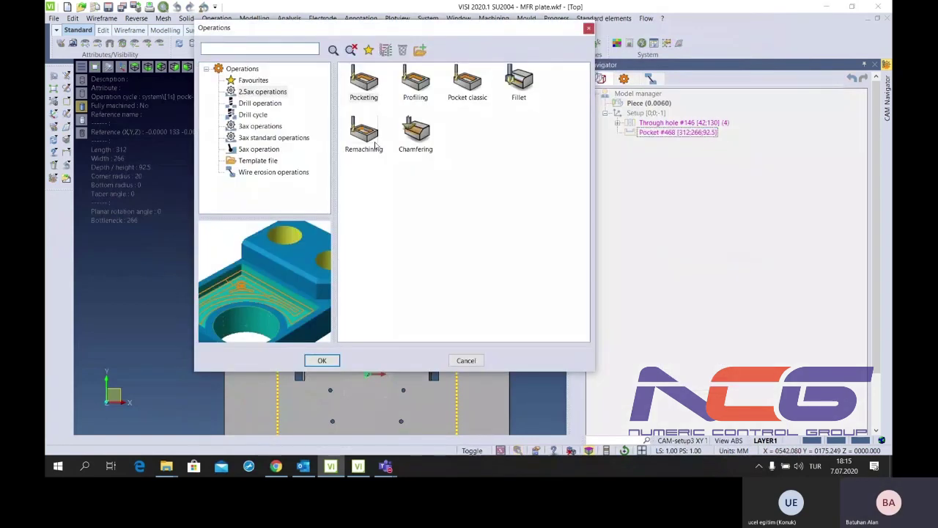
left_click(373, 146)
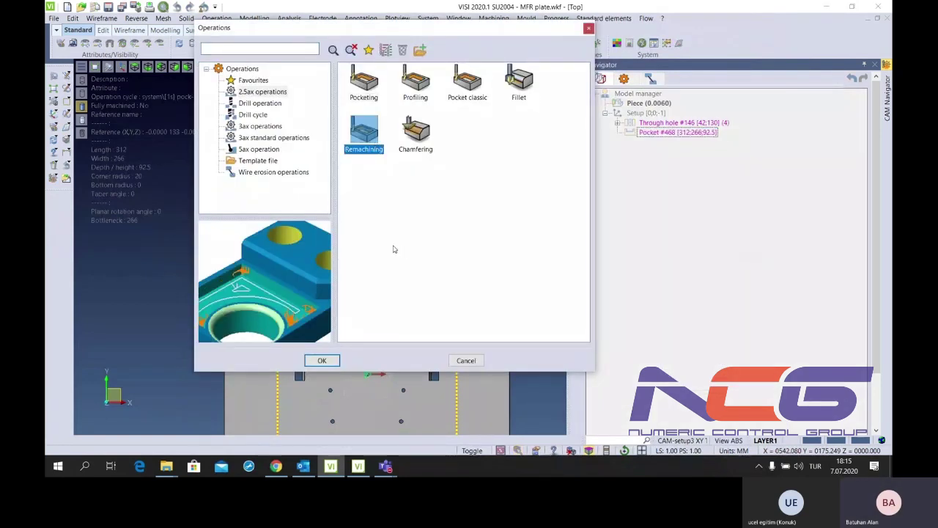
left_click(322, 359)
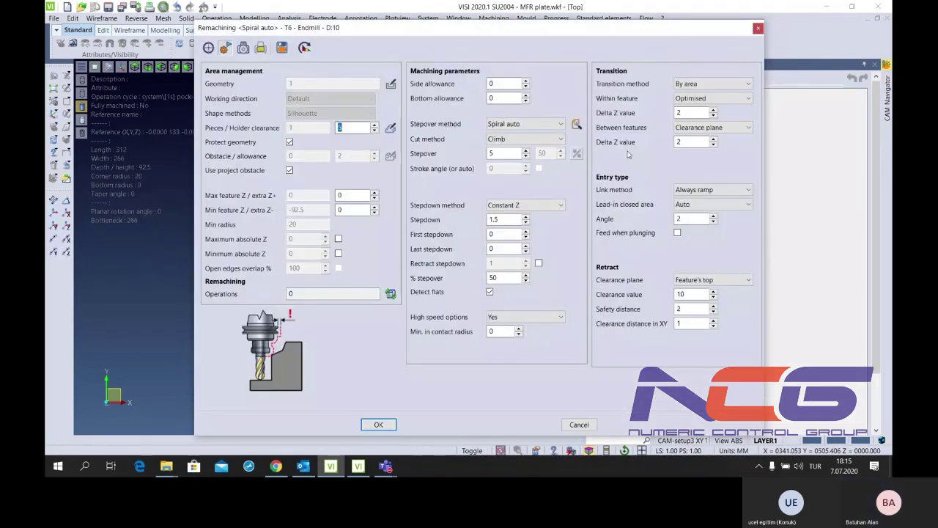
left_click(368, 293)
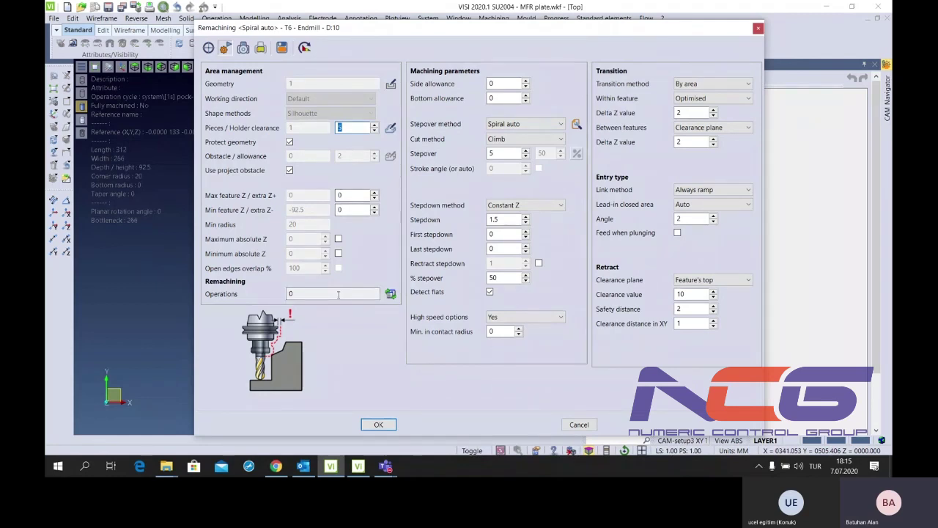
left_click(393, 294)
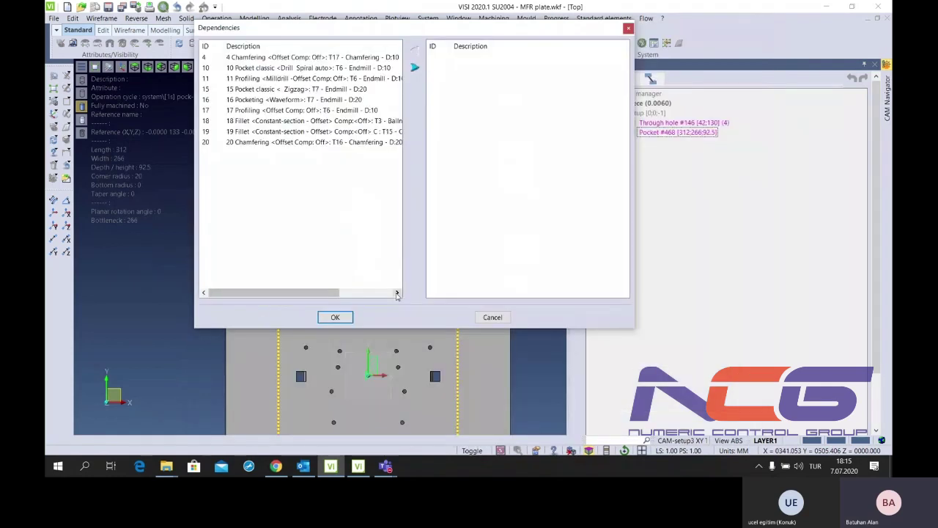
left_click(307, 70)
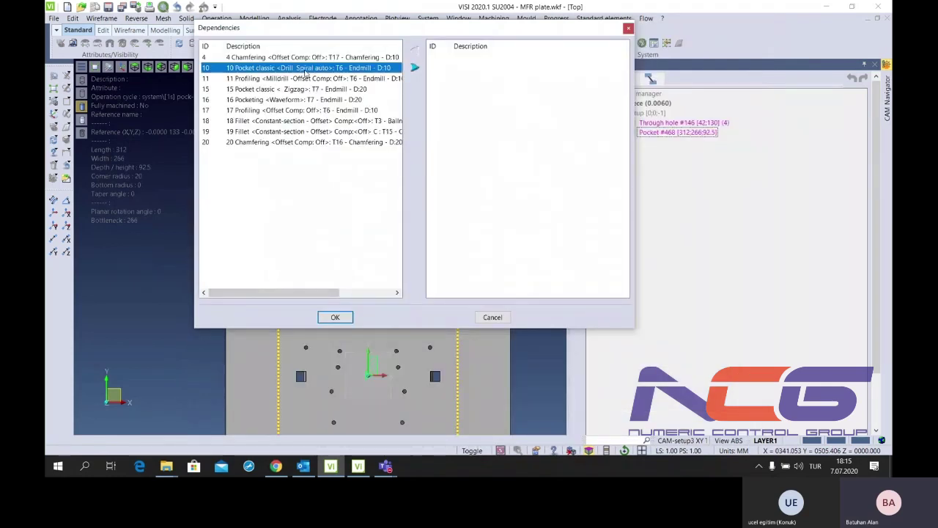
mouse_move(298, 293)
left_mouse_down()
mouse_move(319, 296)
mouse_move(299, 296)
left_mouse_up()
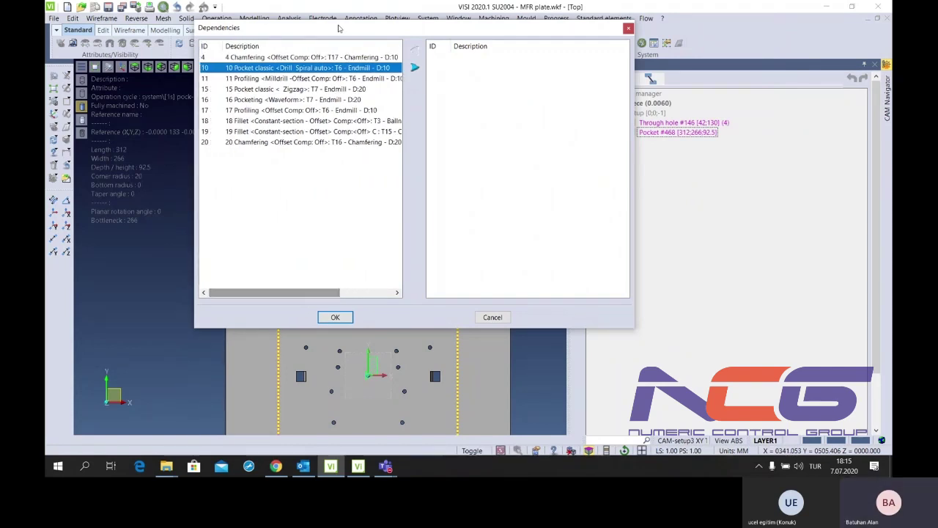
left_click(491, 317)
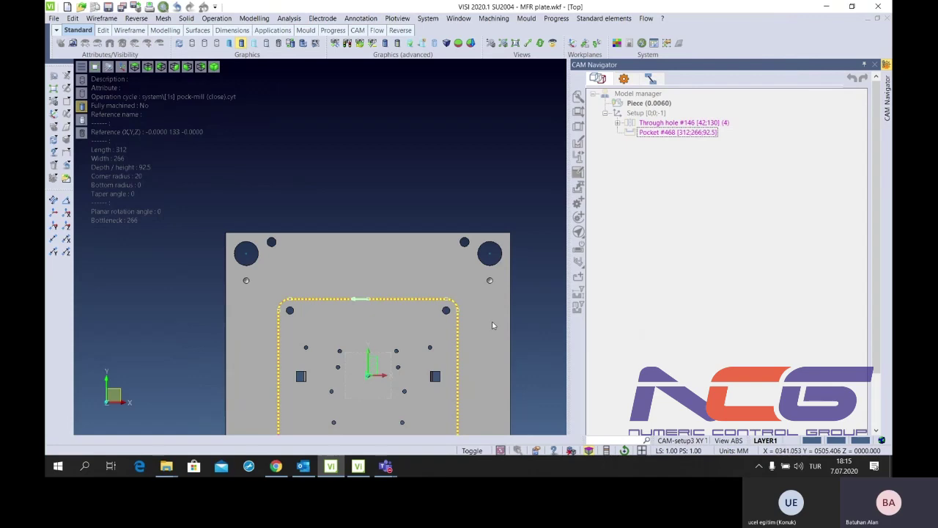
key("Escape")
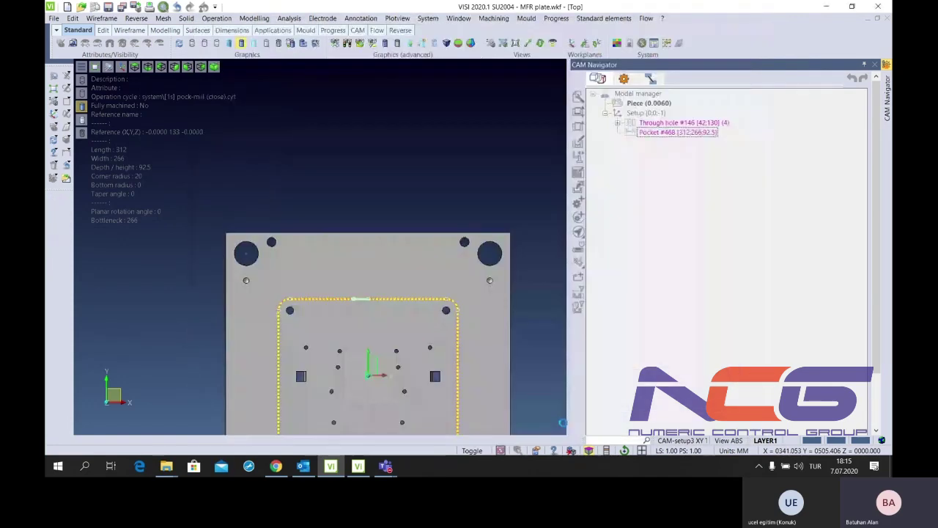
left_click(625, 80)
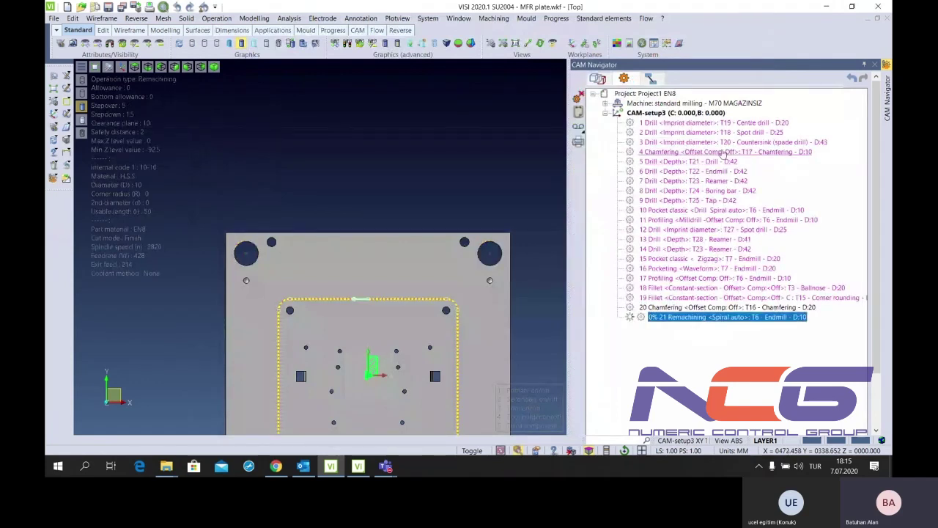
Check operations 15 and 16 toolpaths and reopen remachining operation 21's settings
left_click(692, 259)
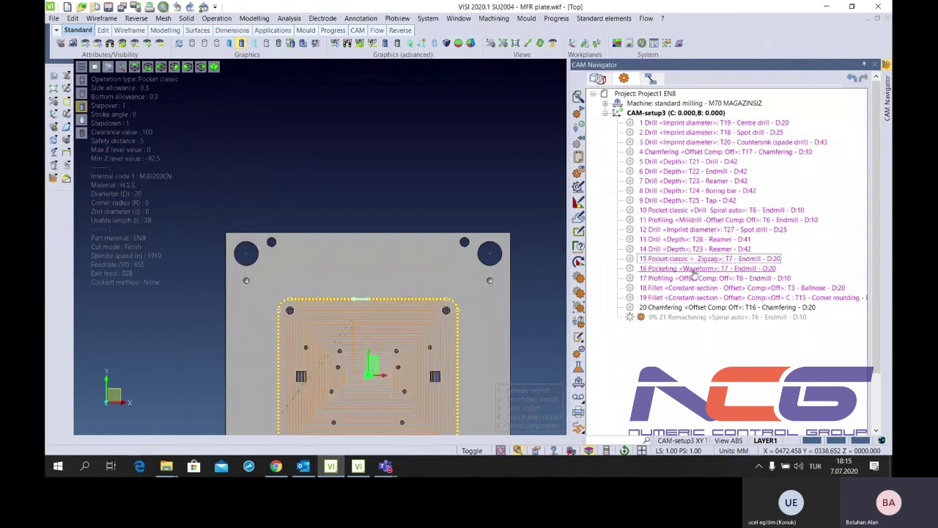
left_click(692, 269)
left_click(699, 320)
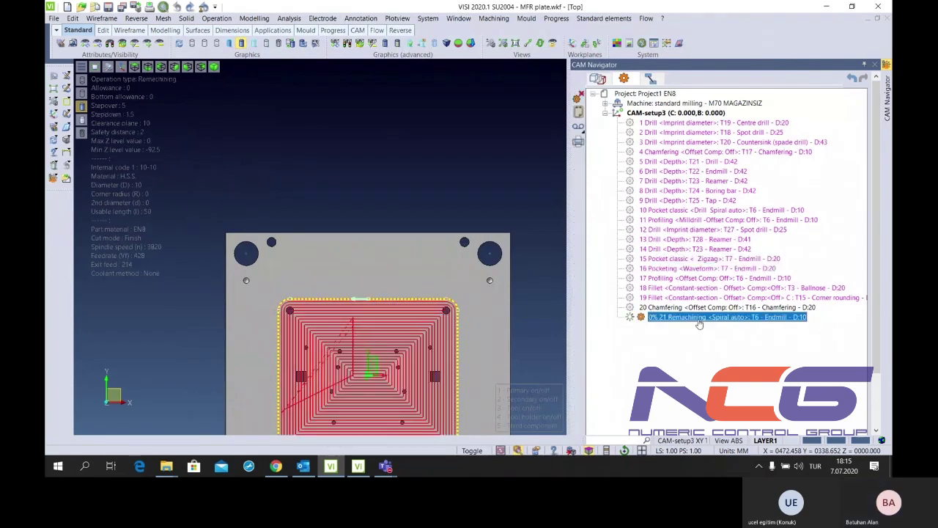
double_click(677, 319)
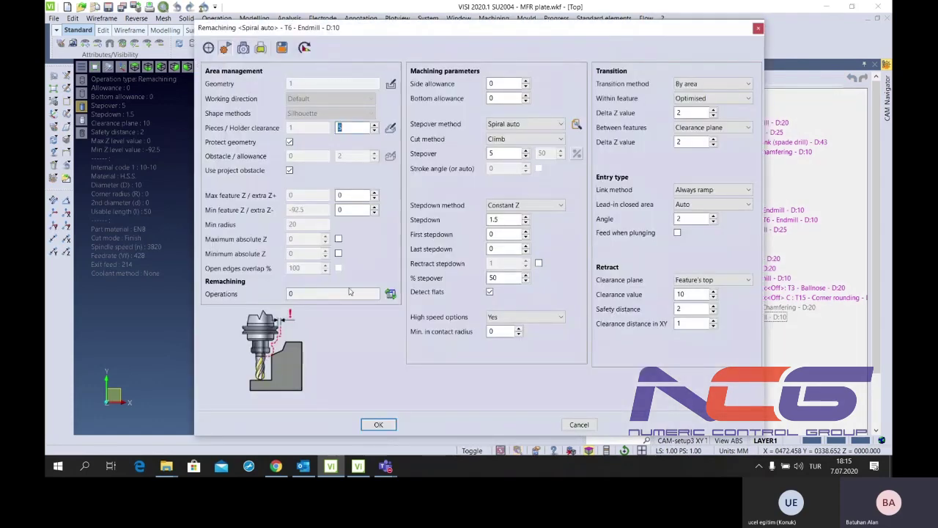
Add 16 Pocketing and 17 Profiling as operation 21's rework dependencies and compute the toolpath
left_click(392, 293)
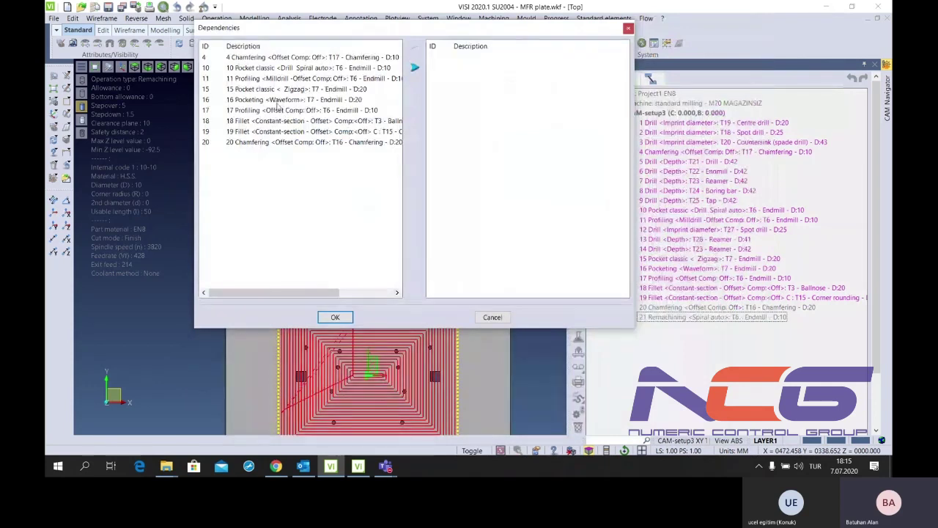
left_click(279, 100)
left_click(415, 67)
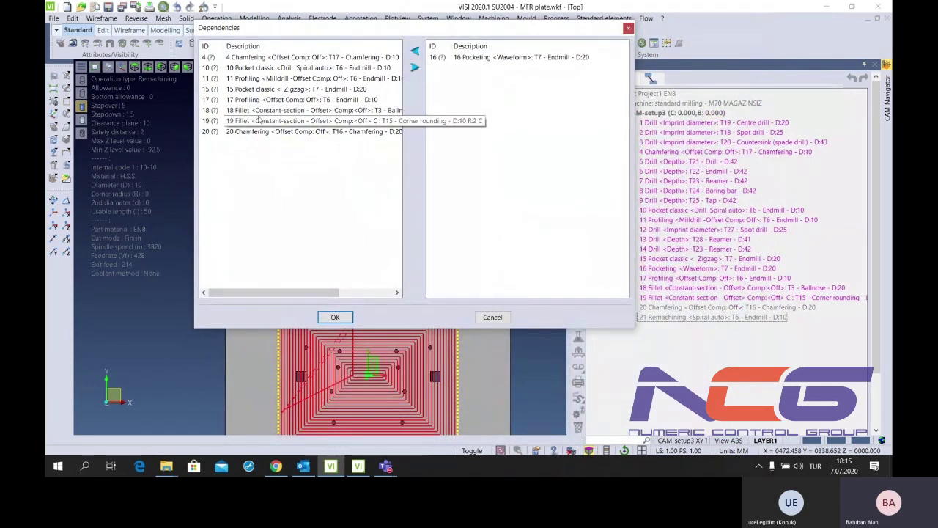
left_click(300, 100)
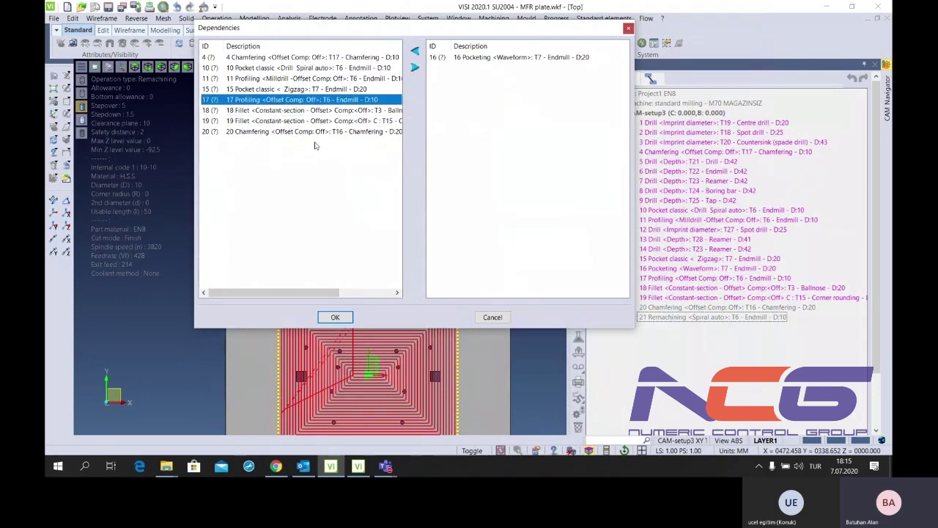
left_click(415, 66)
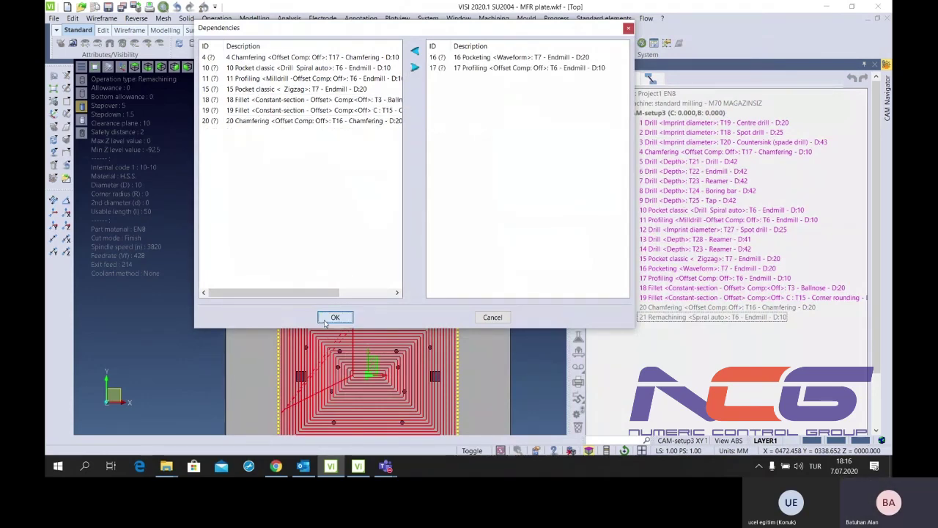
left_click(325, 321)
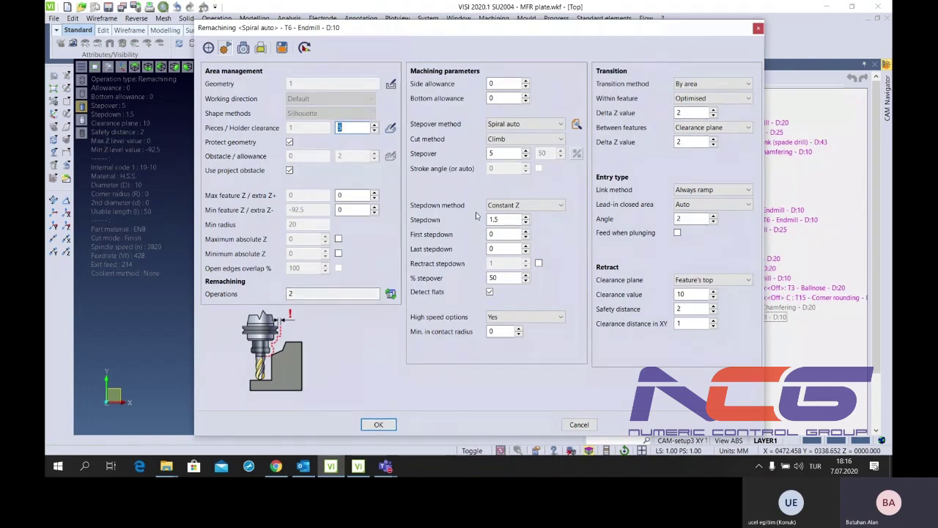
left_click(379, 425)
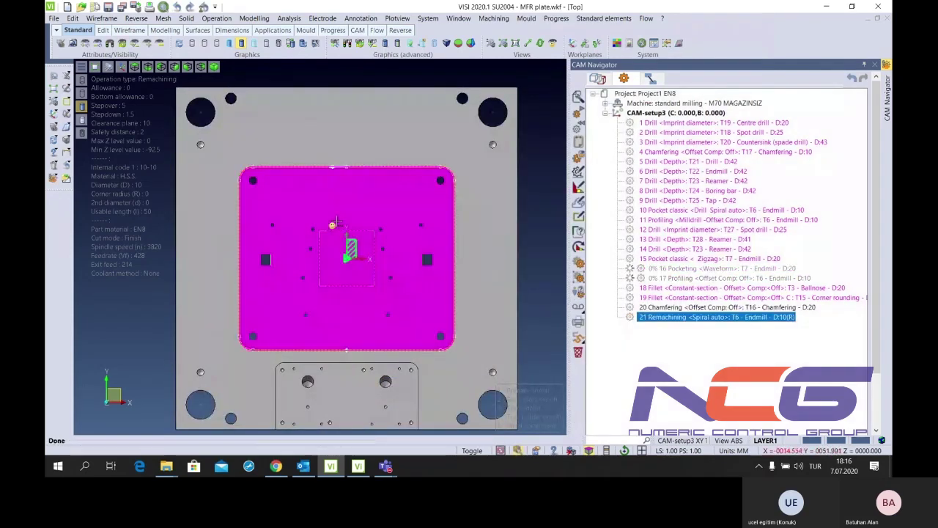
Tilt the plate into a 3D view and select operations 16 Pocketing and 17 Profiling
scroll(156, 265, "down", 1)
scroll(156, 264, "up", 2)
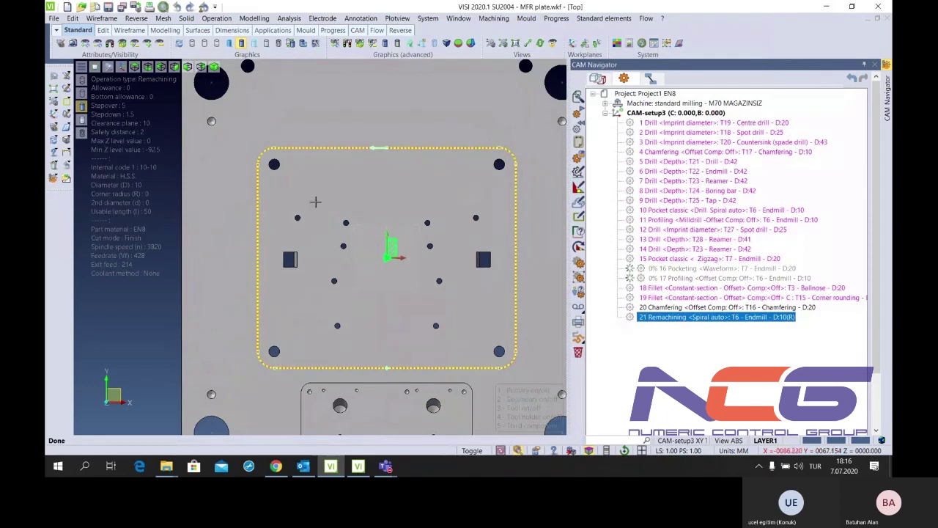
middle_click_drag(315, 221, 507, 321)
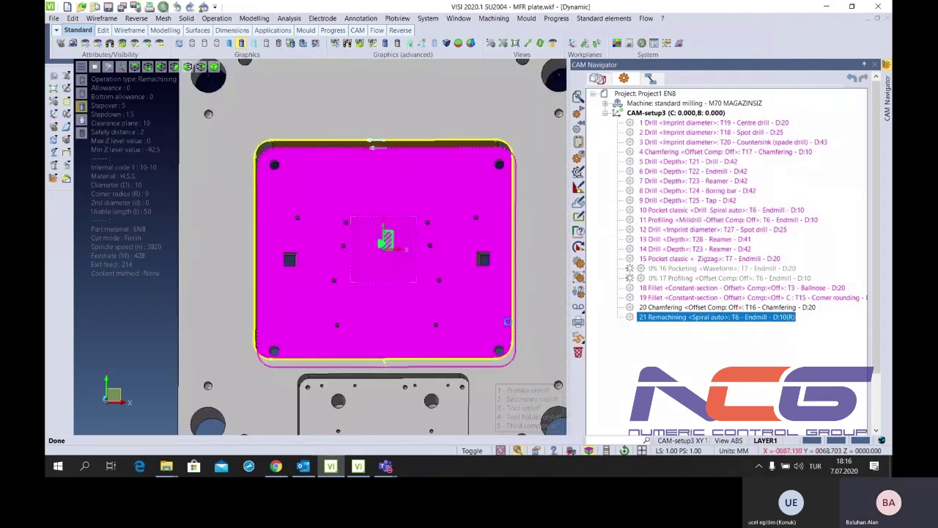
mouse_move(440, 314)
middle_mouse_down()
mouse_move(316, 144)
mouse_move(381, 191)
middle_mouse_up()
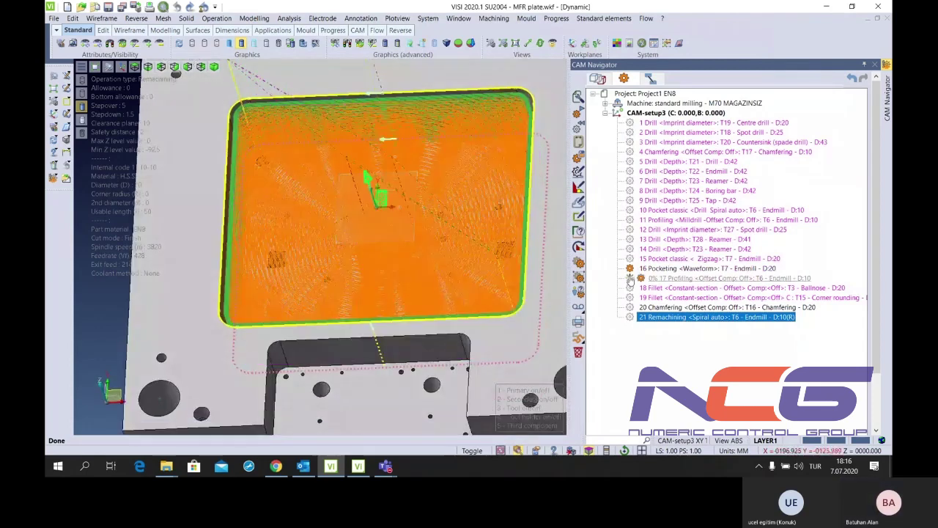
left_click(635, 269)
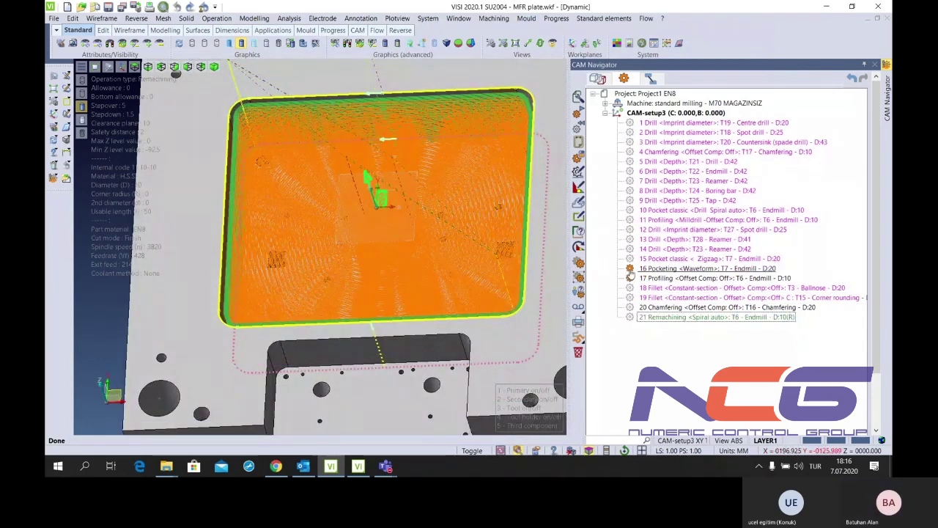
left_click(635, 279)
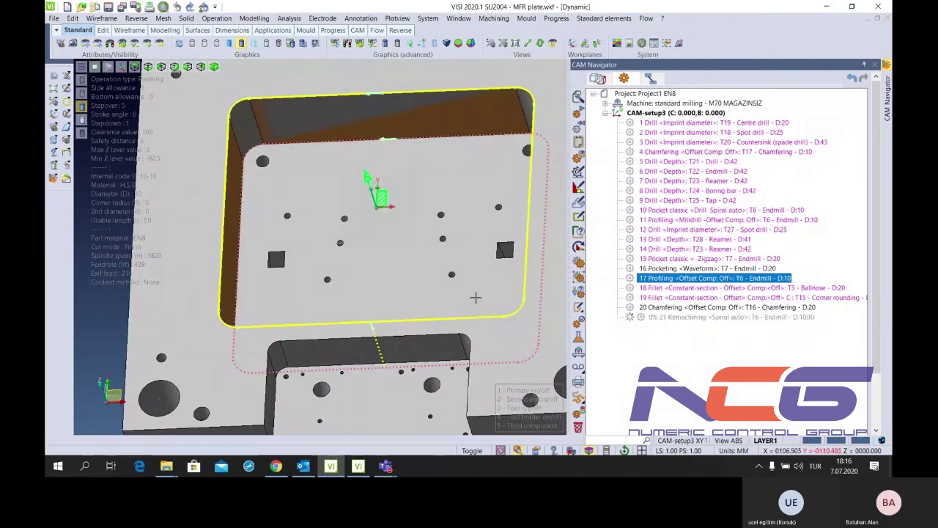
scroll(467, 293, "down", 3)
scroll(467, 293, "up", 3)
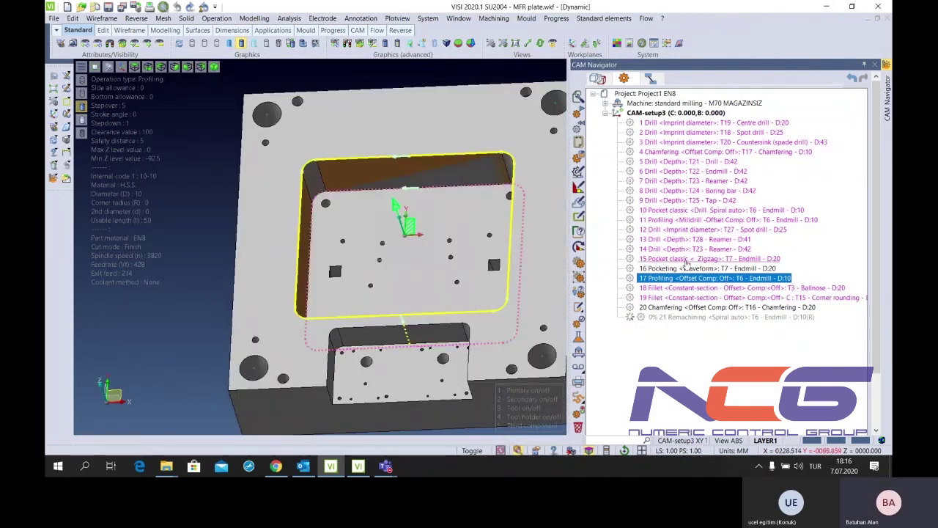
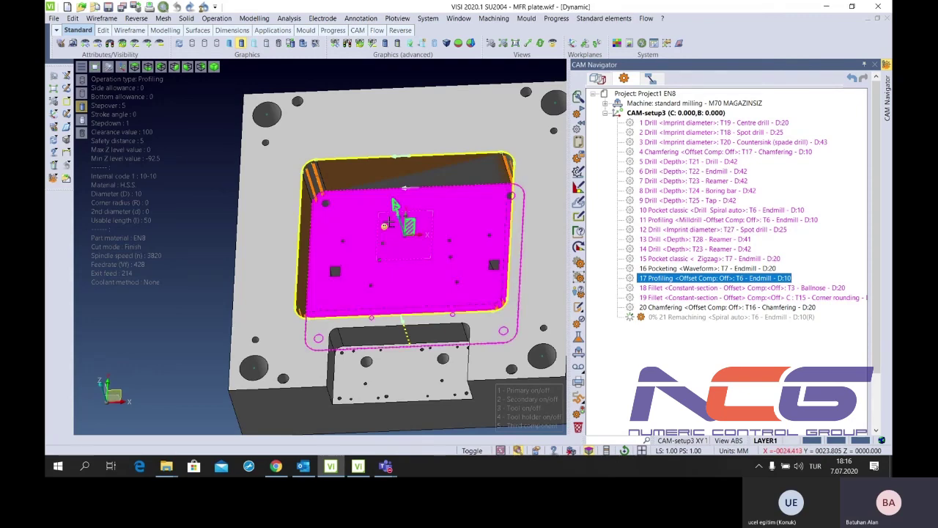
Tilt the plate toward a top-down view and review the Pocketing and Profiling operations
middle_click_drag(381, 219, 405, 191)
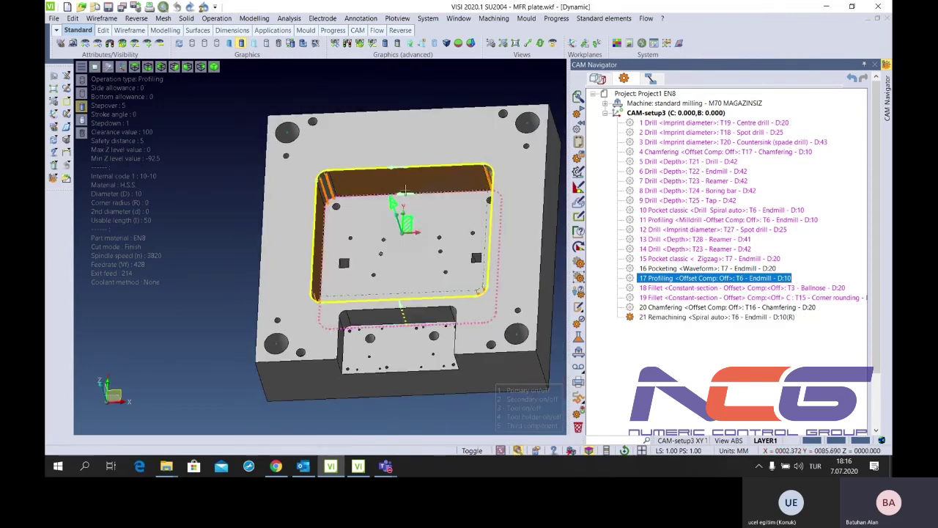
scroll(405, 191, "up", 2)
scroll(399, 194, "up", 2)
scroll(367, 205, "up", 2)
scroll(315, 221, "up", 2)
scroll(315, 220, "down", 5)
left_click(671, 269)
left_click(669, 279)
Rotate the plate to inspect the pocket corner and select the Remachining operation
scroll(523, 272, "down", 2)
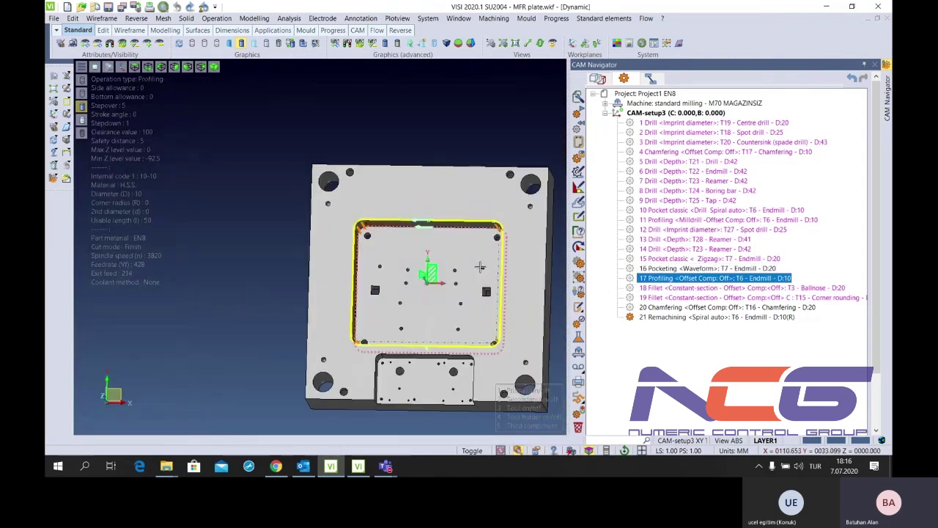
scroll(491, 242, "up", 3)
scroll(498, 233, "up", 2)
scroll(500, 236, "up", 2)
scroll(501, 236, "up", 1)
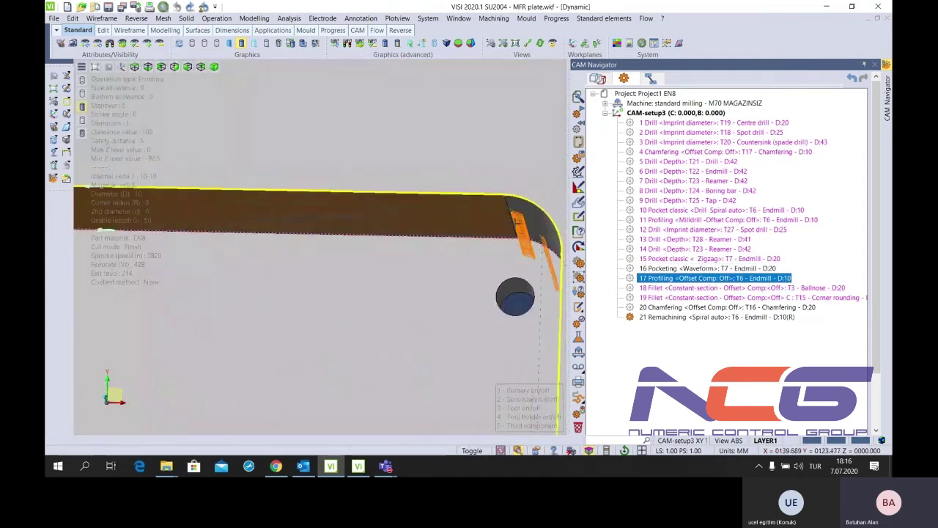
scroll(539, 231, "down", 2)
scroll(543, 229, "up", 3)
scroll(542, 230, "down", 2)
scroll(455, 236, "down", 2)
scroll(380, 242, "down", 1)
scroll(380, 242, "up", 3)
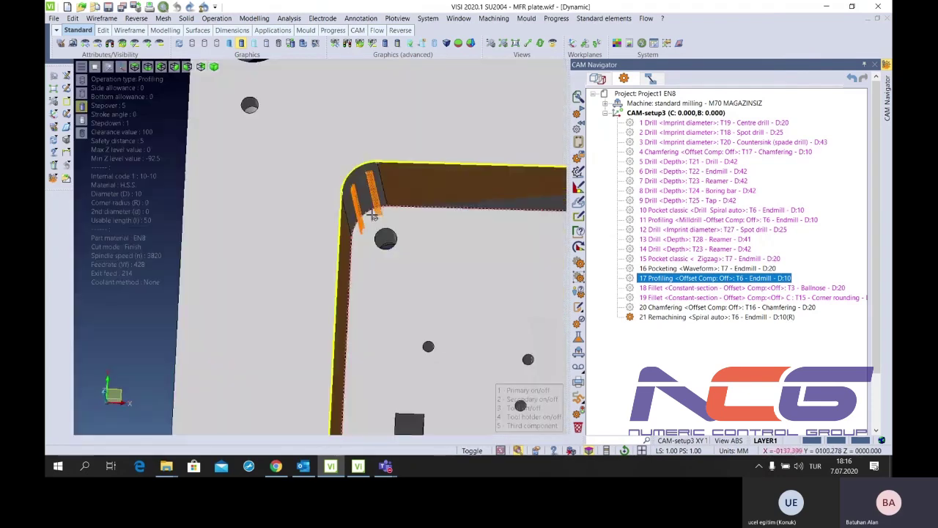
scroll(381, 242, "down", 3)
mouse_move(380, 243)
middle_mouse_down()
mouse_move(372, 302)
mouse_move(423, 239)
middle_mouse_up()
scroll(423, 240, "up", 3)
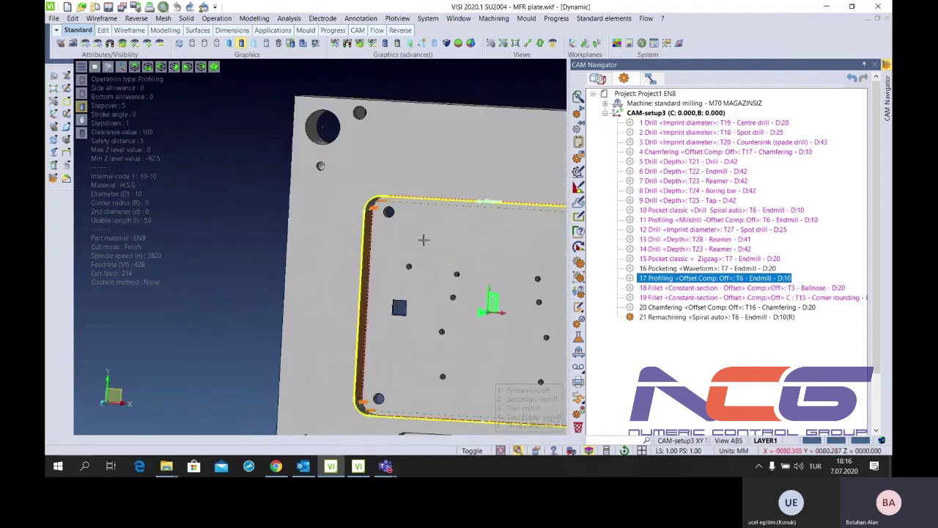
scroll(409, 332, "up", 3)
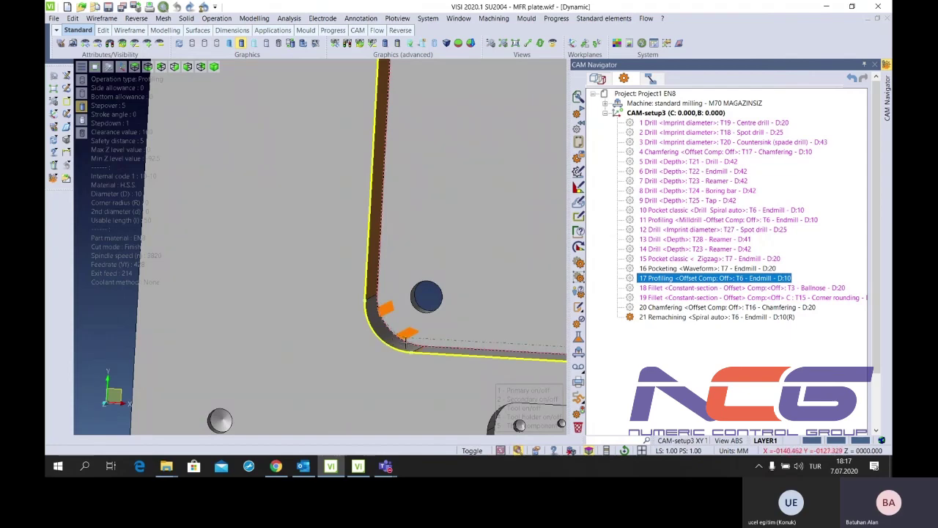
scroll(405, 340, "down", 3)
scroll(405, 341, "down", 2)
left_click(717, 316)
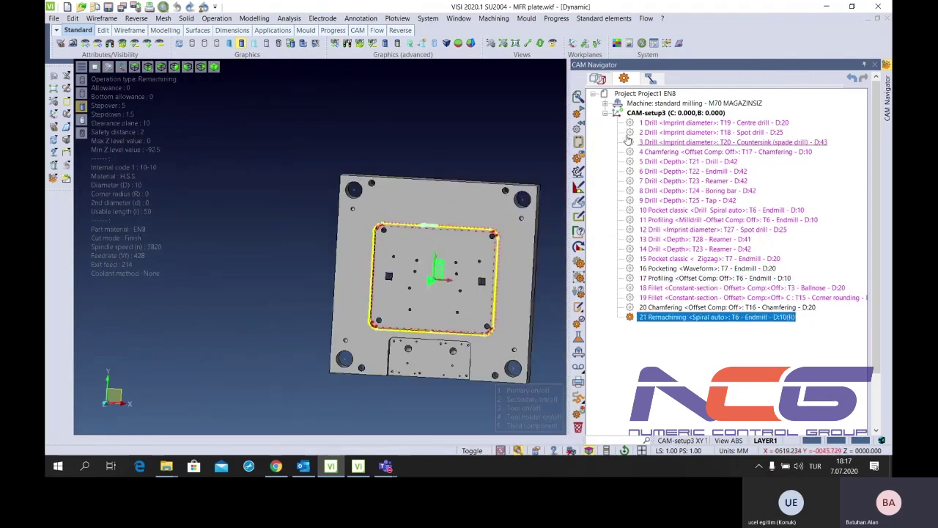
In Model manager, try adding an operation to the Pocket feature, then cancel it
left_click(603, 80)
right_click(665, 132)
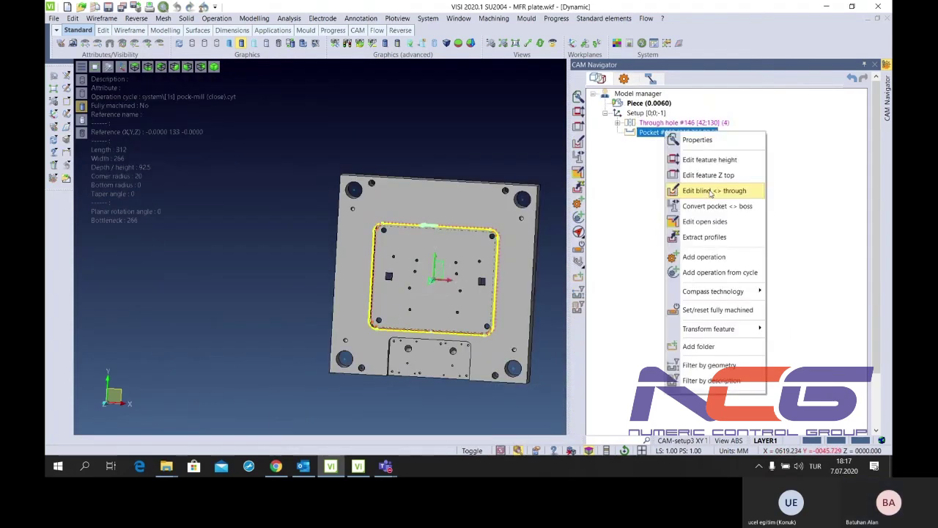
left_click(715, 257)
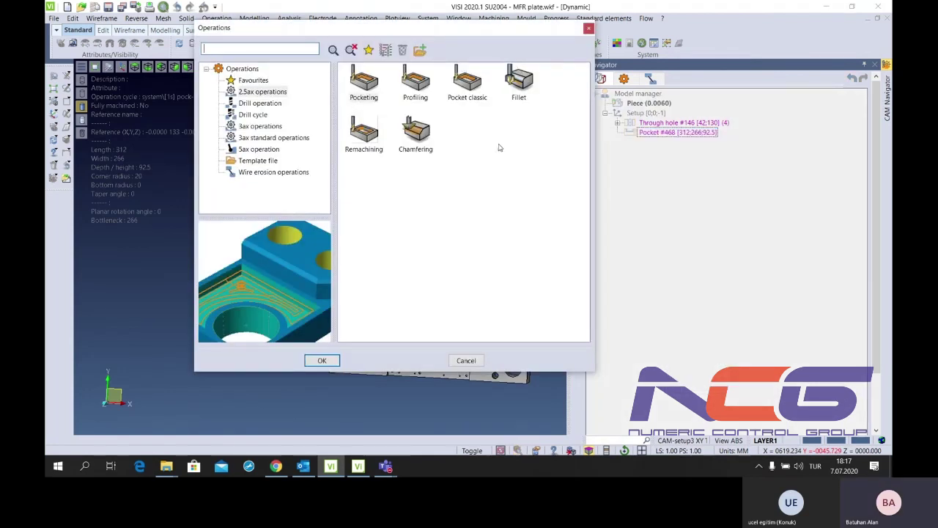
left_click(467, 360)
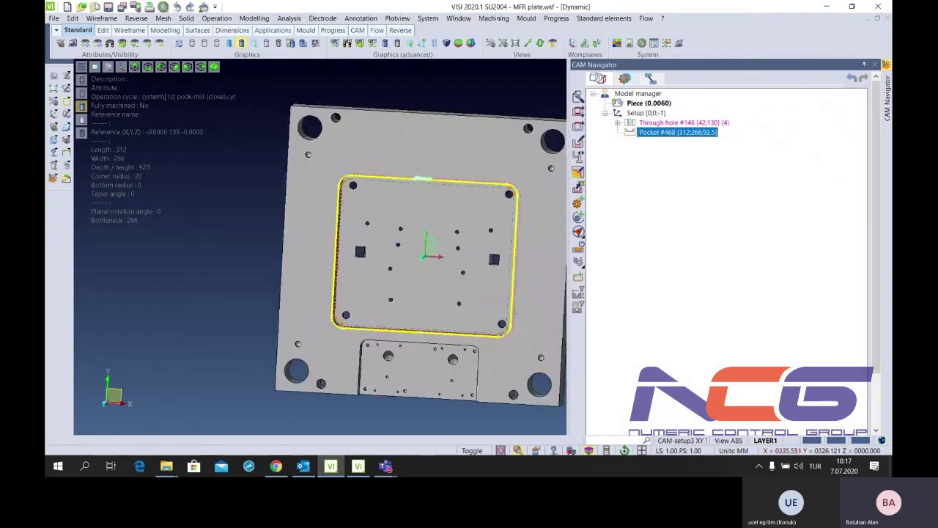
Add a standard manual Pocket feature on the pocket floor face with height 1
right_click(637, 94)
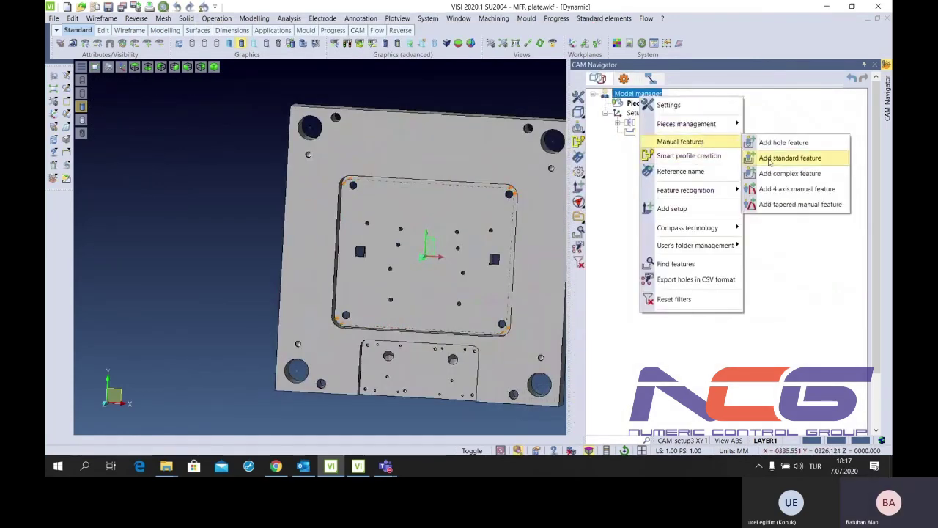
left_click(770, 159)
left_click(428, 224)
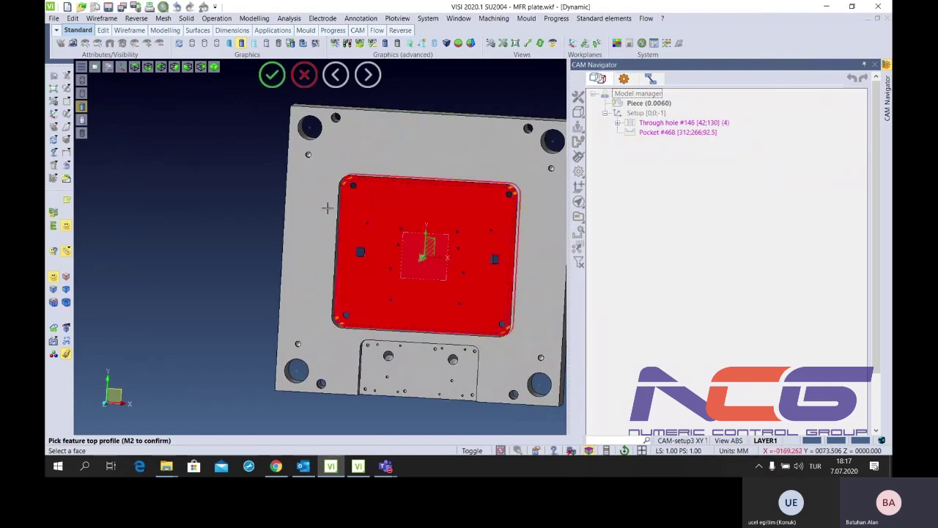
middle_click(230, 195)
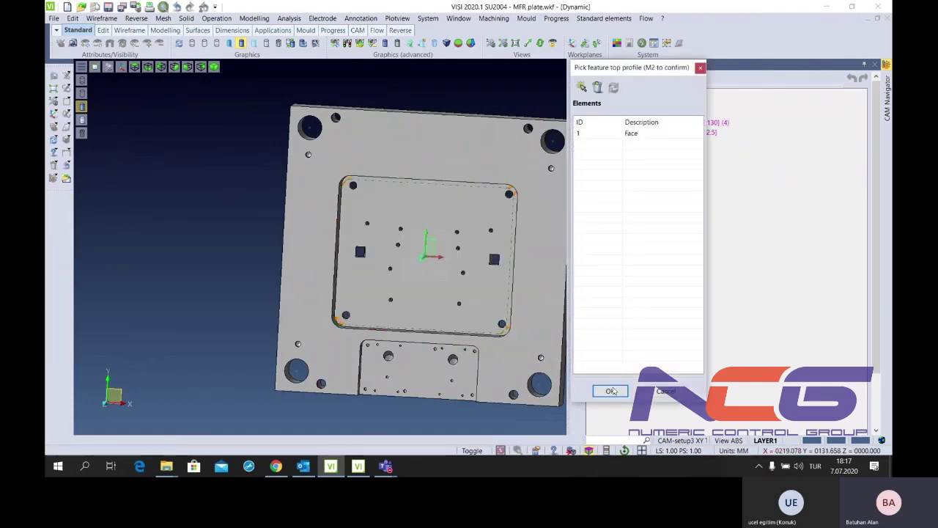
left_click(612, 391)
double_click(698, 161)
type("1")
left_click(688, 91)
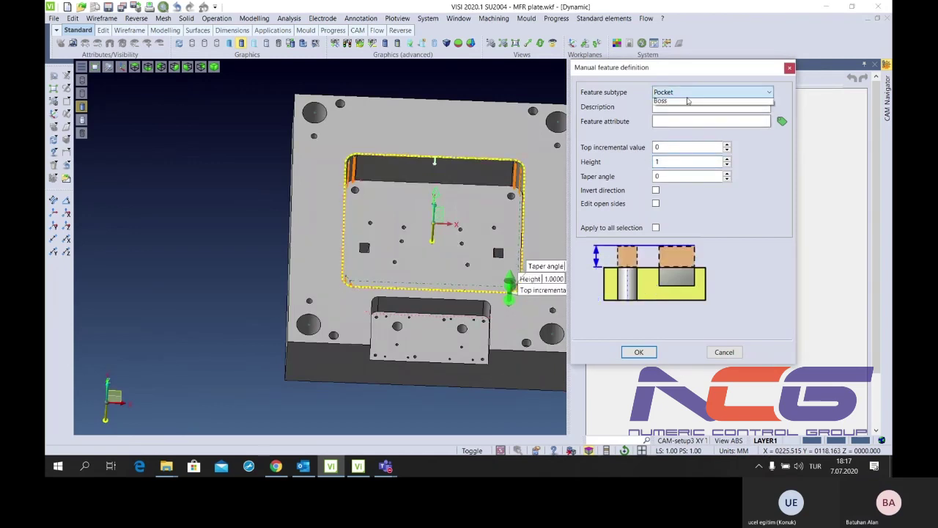
left_click(688, 93)
left_click(735, 354)
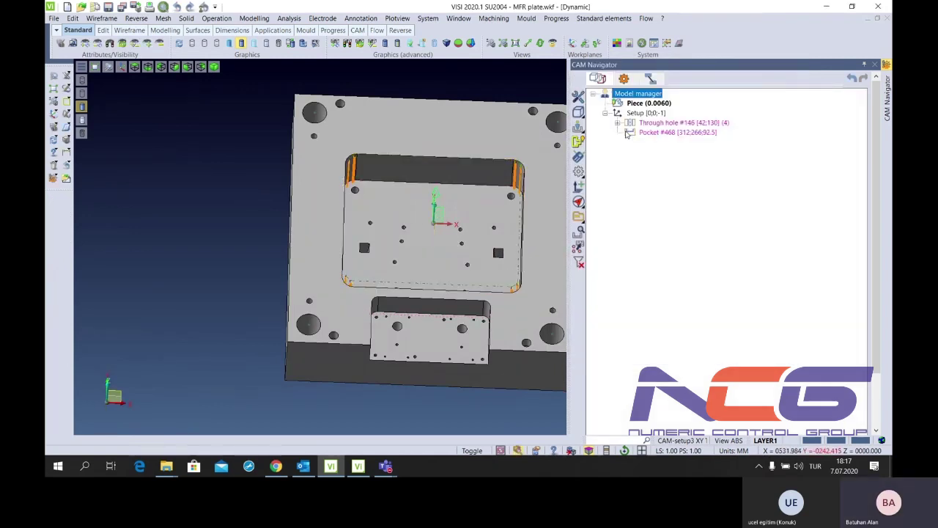
Create an outline profile from the pocket floor face
left_click(66, 104)
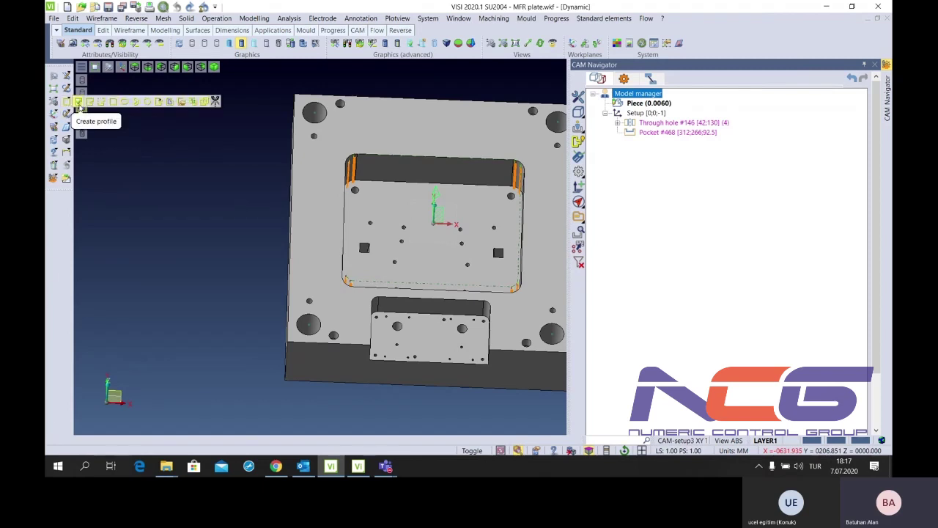
left_click(78, 103)
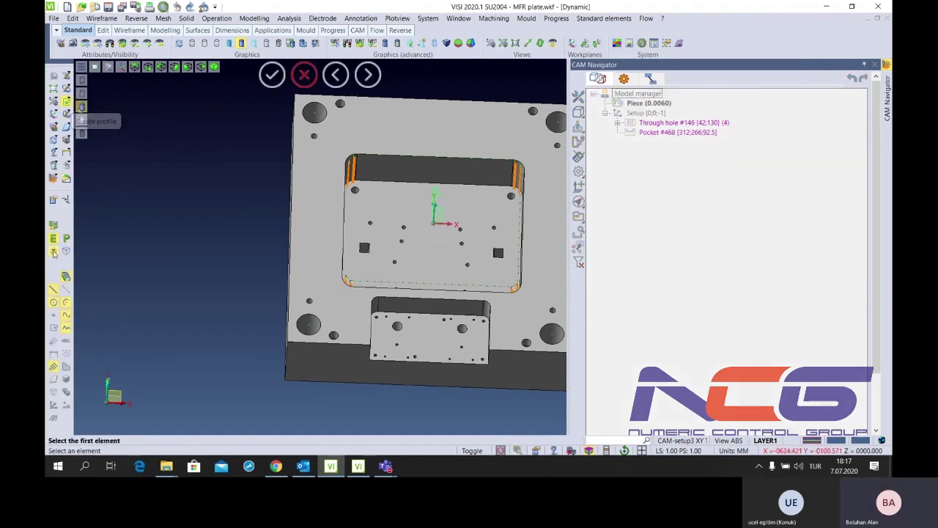
right_click(212, 242)
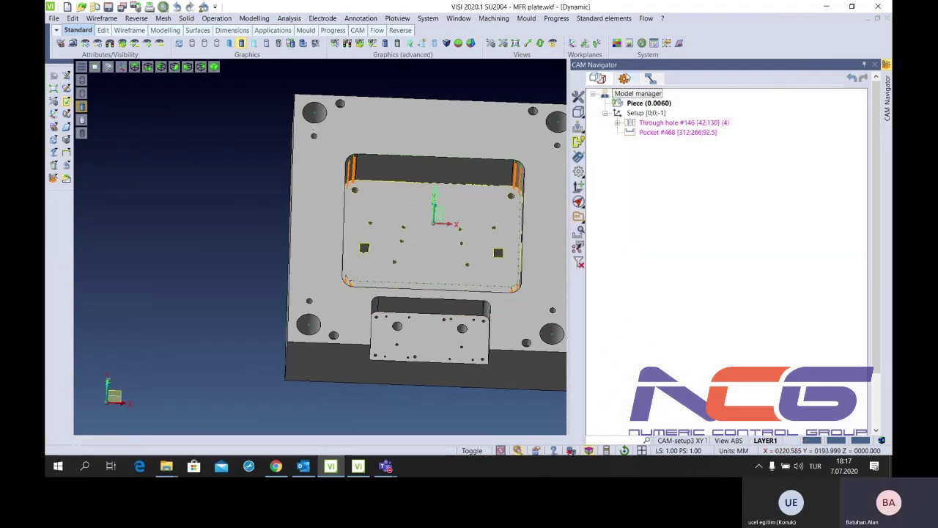
Define a standard manual feature of subtype Face on the new profile, then select Face #618
right_click(640, 95)
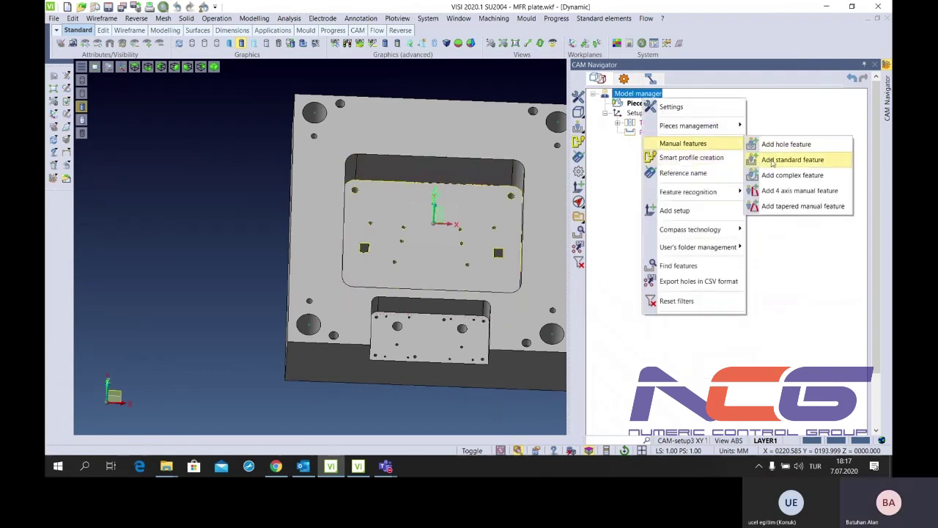
left_click(797, 159)
left_click(446, 185)
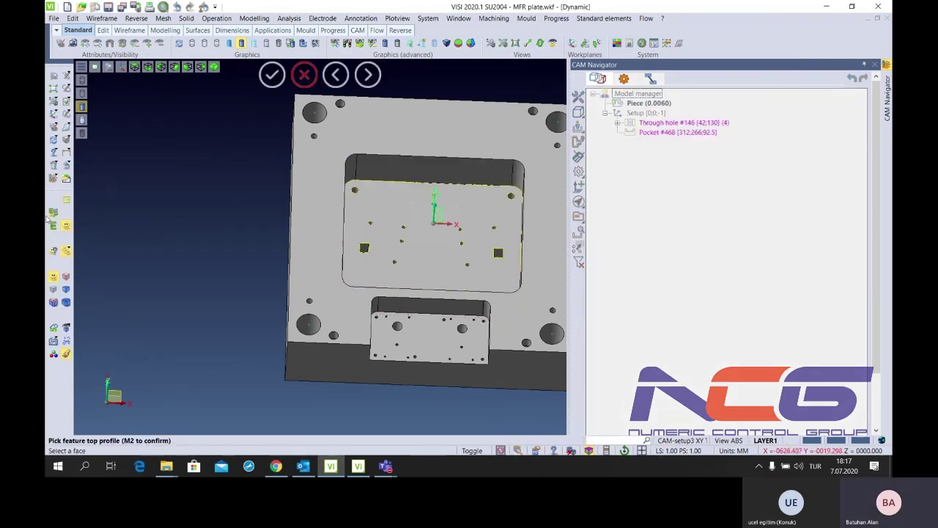
left_click(437, 193)
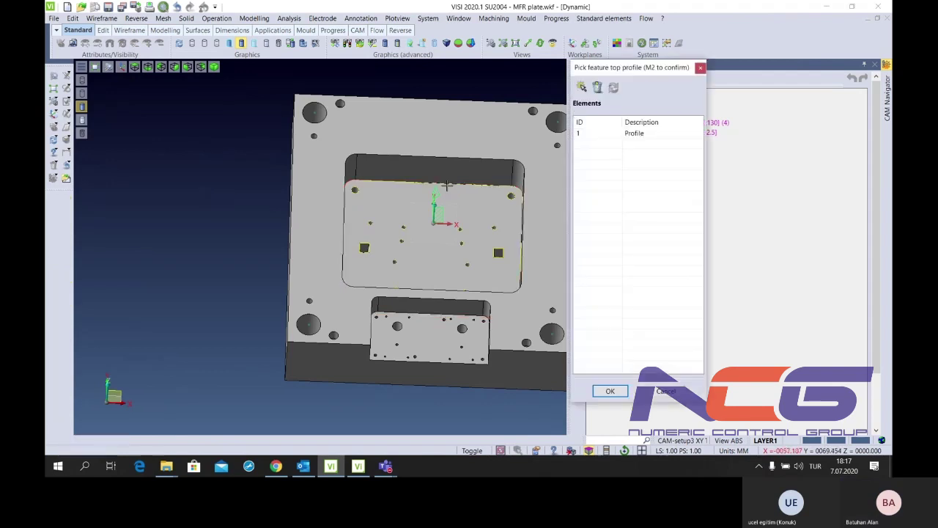
right_click(565, 261)
left_click(711, 92)
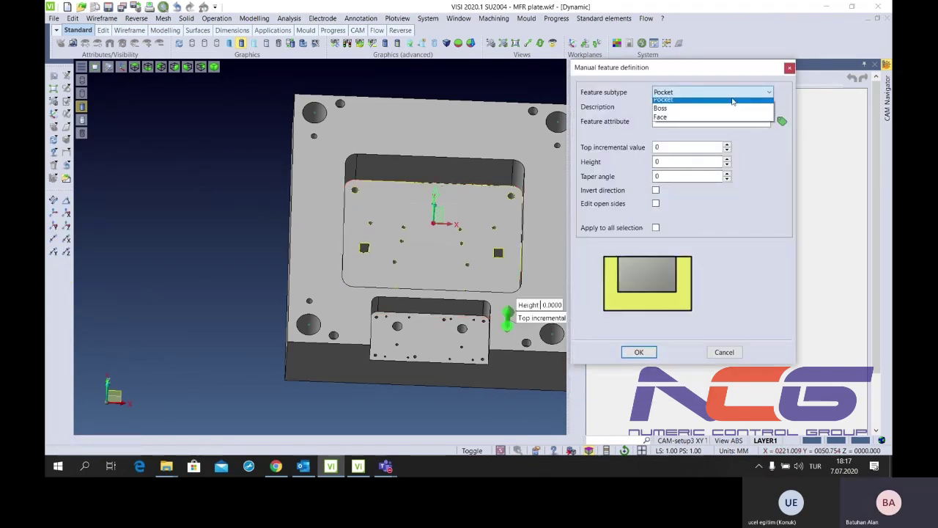
left_click(699, 121)
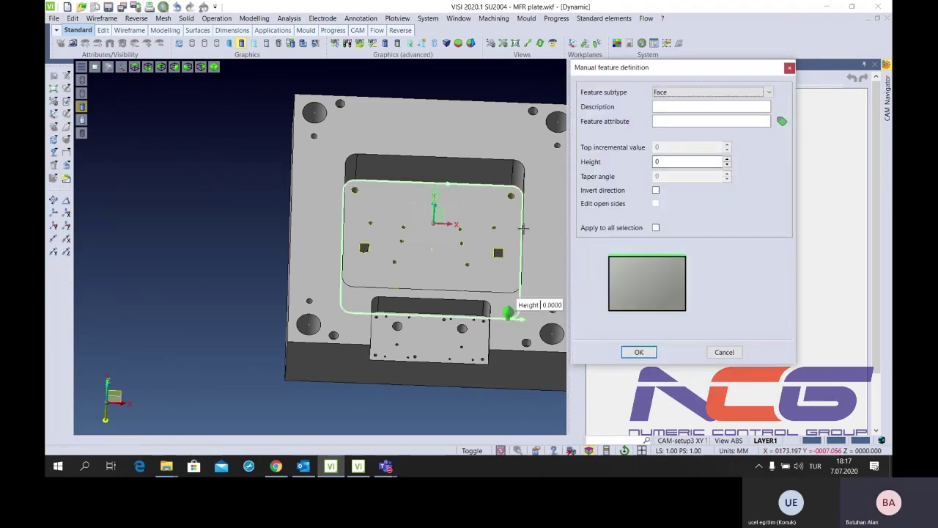
scroll(448, 205, "up", 3)
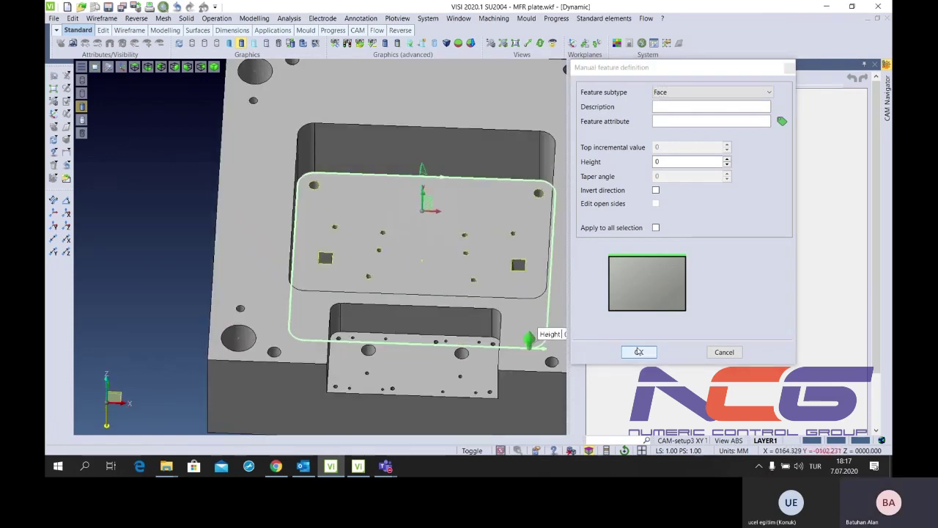
left_click(639, 352)
left_click(669, 141)
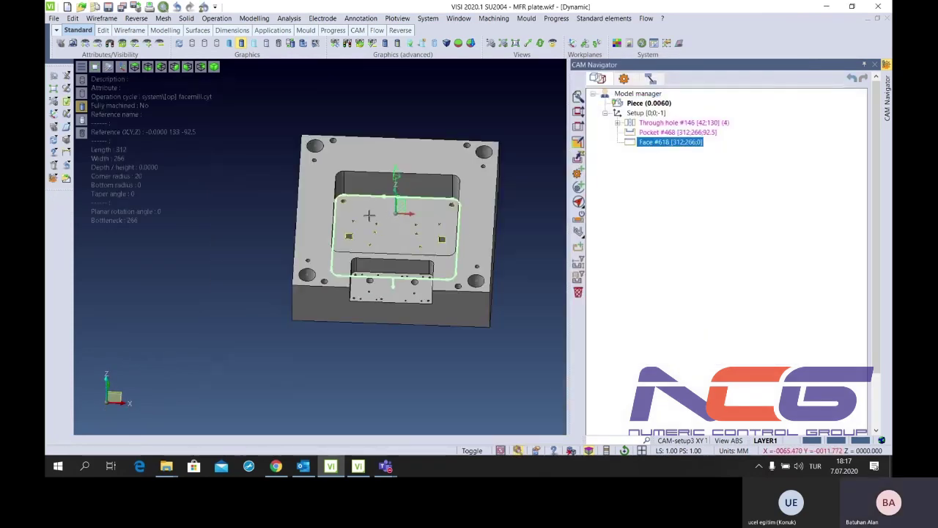
Add a Facemill classic operation to Face #618 using the 20 mm M30200CN endmill T7
left_click(662, 143)
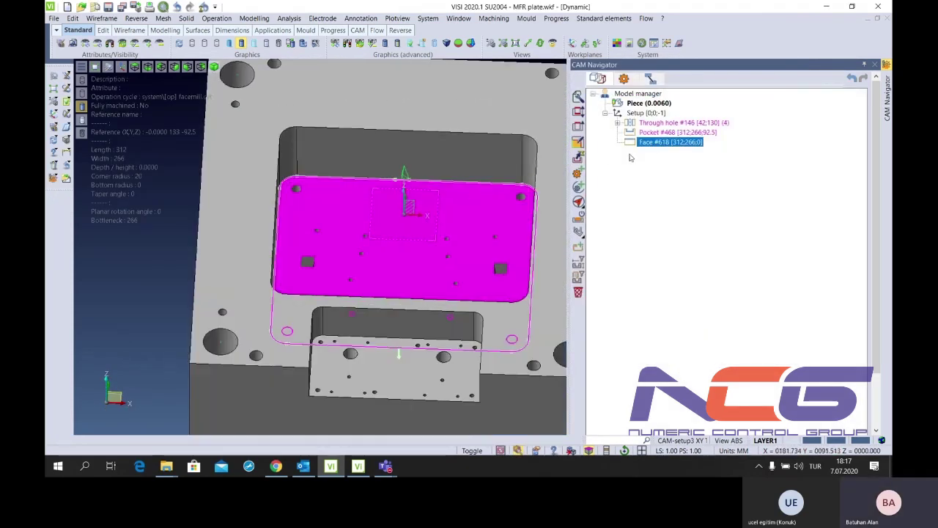
right_click(662, 150)
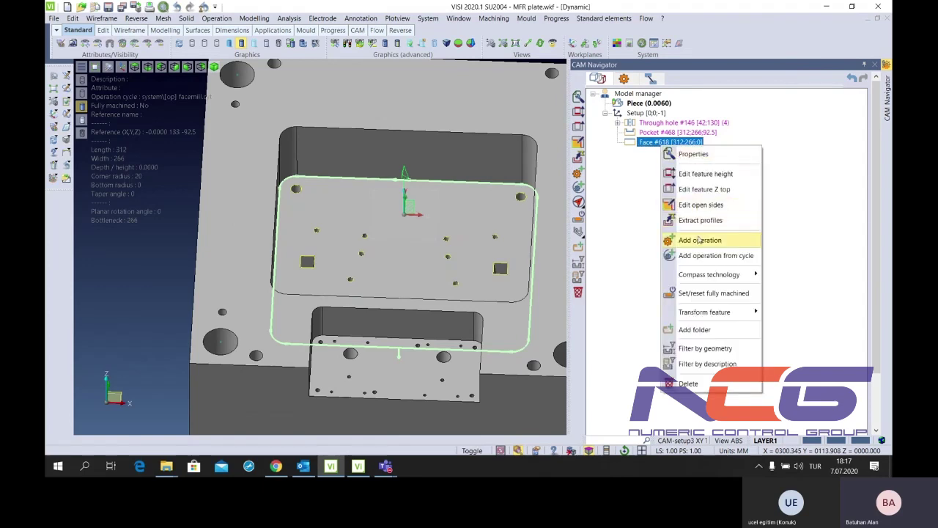
left_click(699, 241)
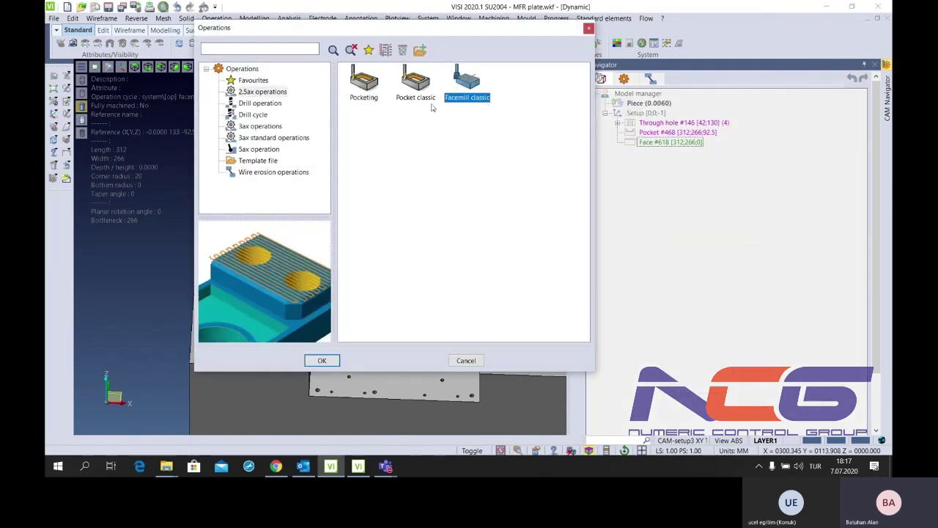
left_click(332, 360)
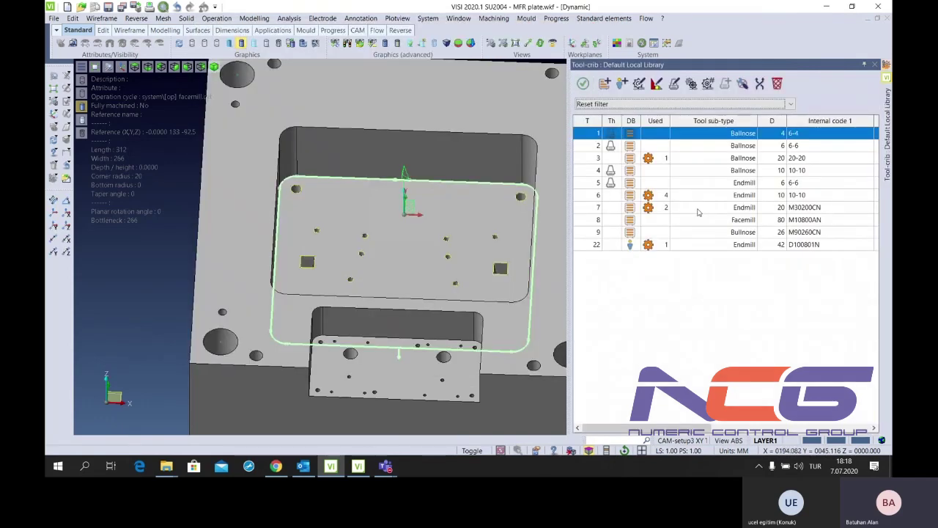
left_click(718, 208)
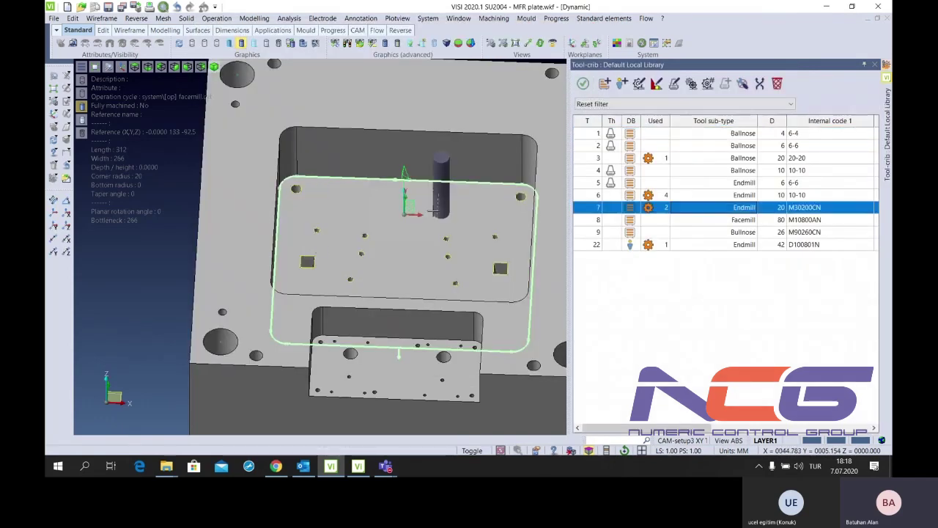
left_click(583, 84)
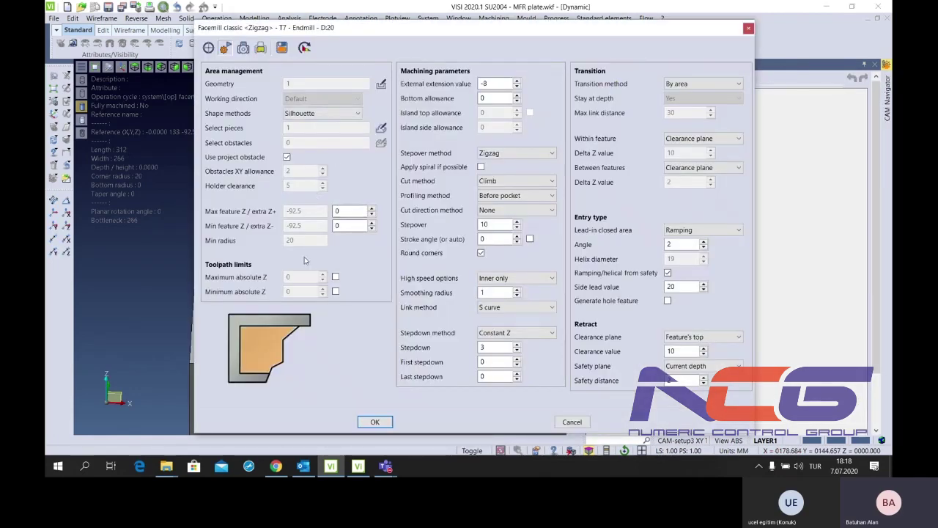
Check the facemill's external extension and bottom allowance values
left_click(497, 85)
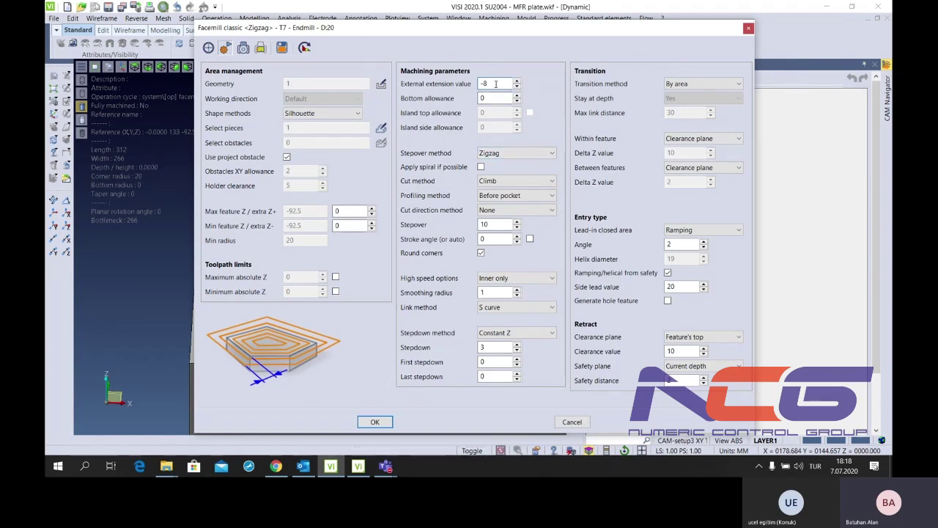
left_click(497, 97)
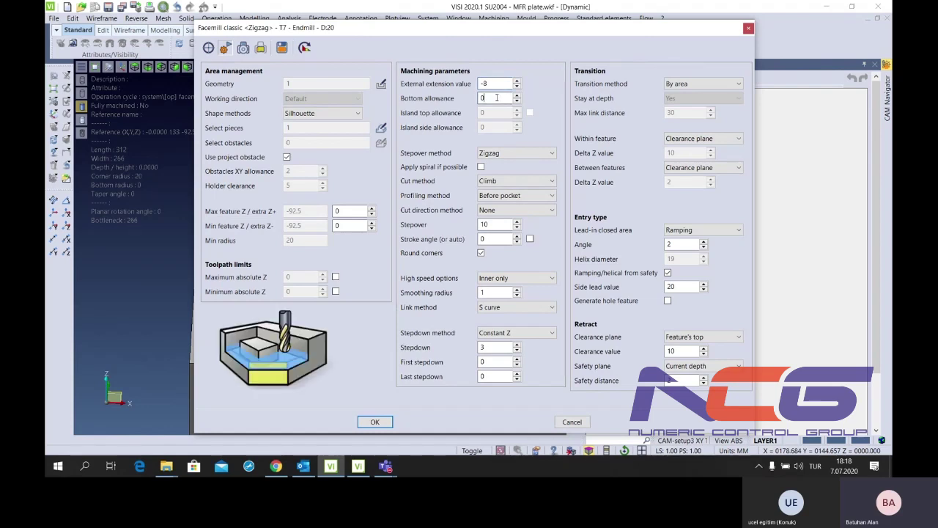
left_click(497, 85)
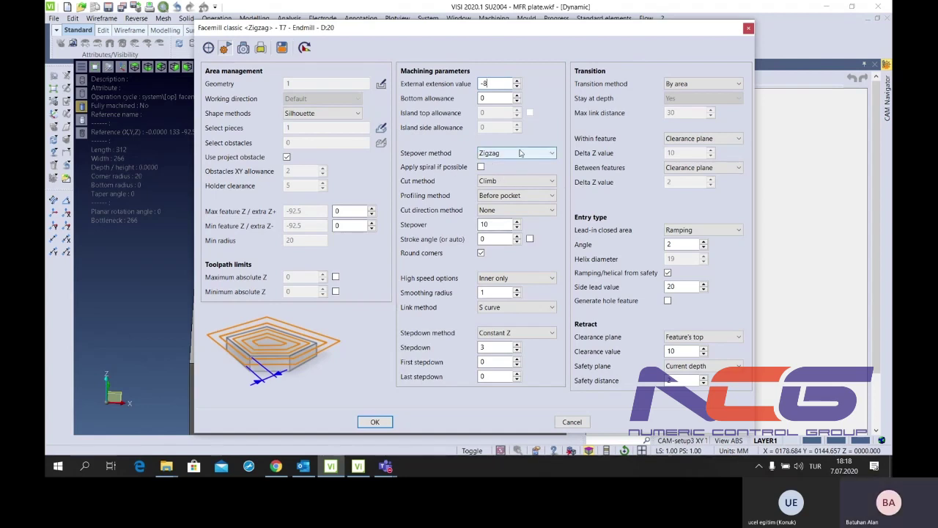
type("-9")
scroll(502, 87, "up", 2)
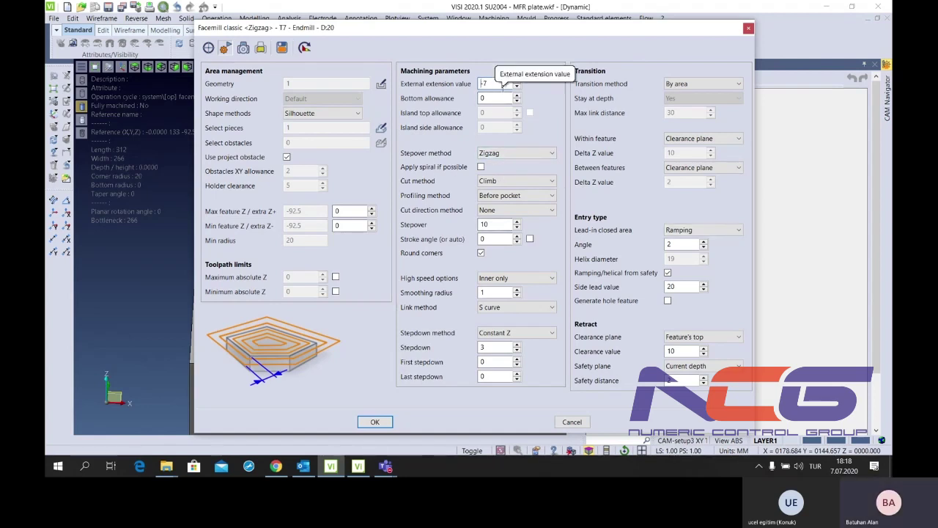
scroll(503, 85, "up", 1)
Keep the Zigzag stepover pattern and Climb cut method after trying Out to in and Oneway
left_click(505, 155)
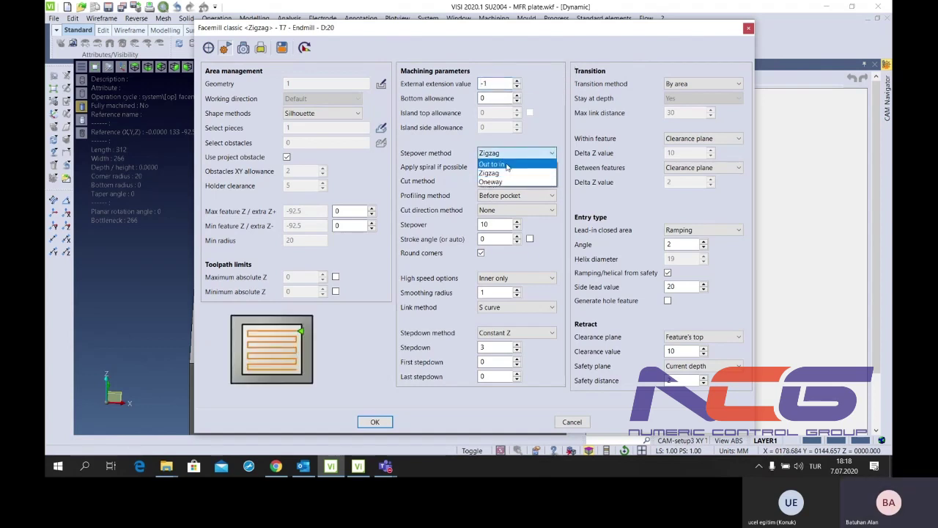
left_click(508, 163)
left_click(510, 154)
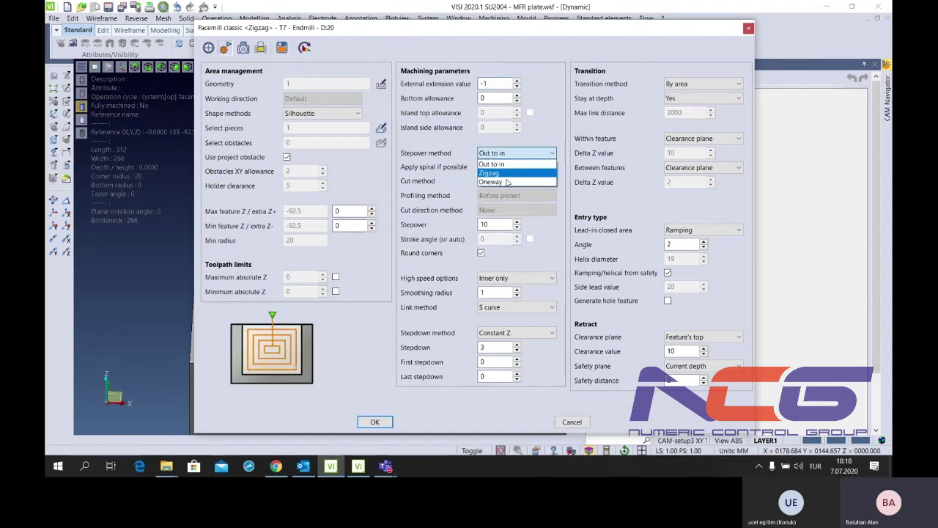
left_click(506, 180)
left_click(514, 156)
left_click(511, 172)
left_click(523, 181)
left_click(523, 181)
left_click(523, 181)
left_click(521, 183)
Keep profiling Before pocket and set the cut direction to None after trying alternatives
left_click(517, 196)
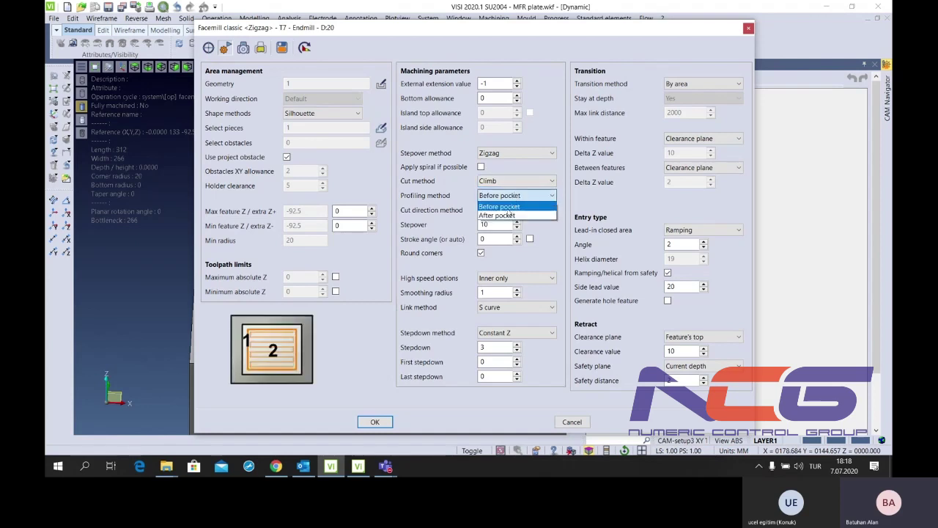
left_click(506, 216)
left_click(517, 196)
left_click(514, 206)
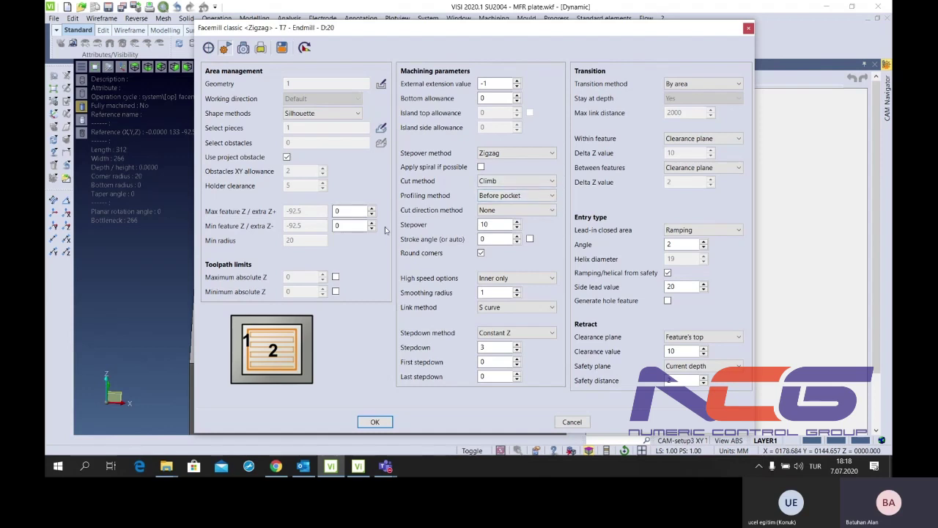
left_click(516, 195)
left_click(516, 201)
left_click(512, 211)
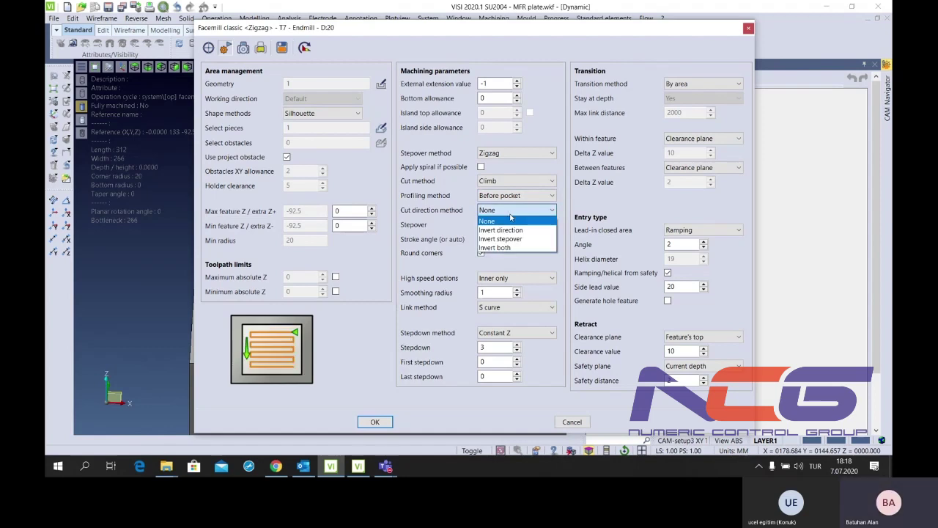
left_click(506, 230)
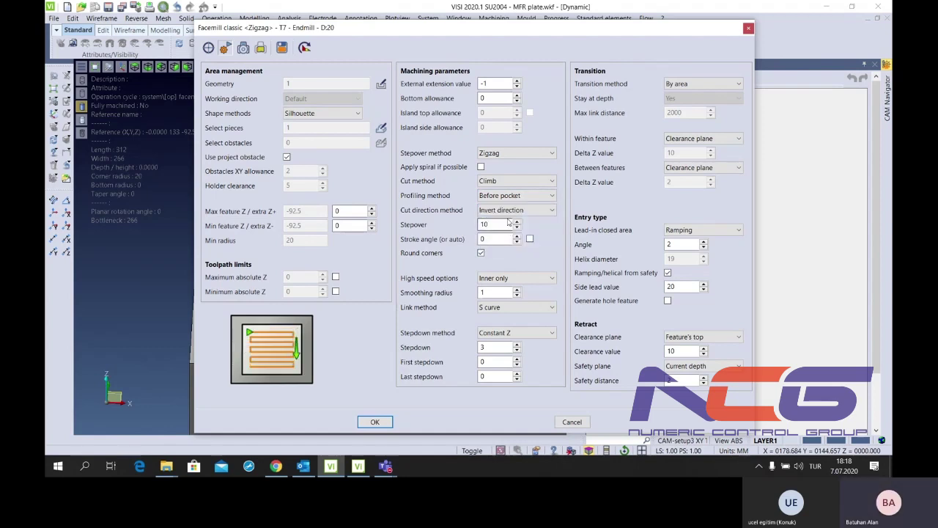
left_click(515, 211)
left_click(506, 239)
left_click(514, 211)
left_click(504, 248)
left_click(513, 210)
left_click(506, 219)
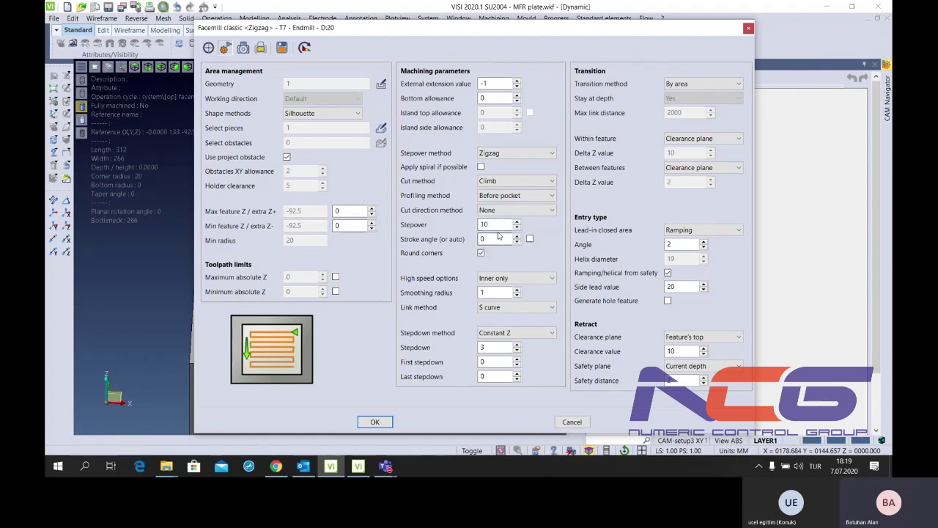
Set stepover 10, high speed options None, S curve links, and review the stepdown of 3
double_click(500, 225)
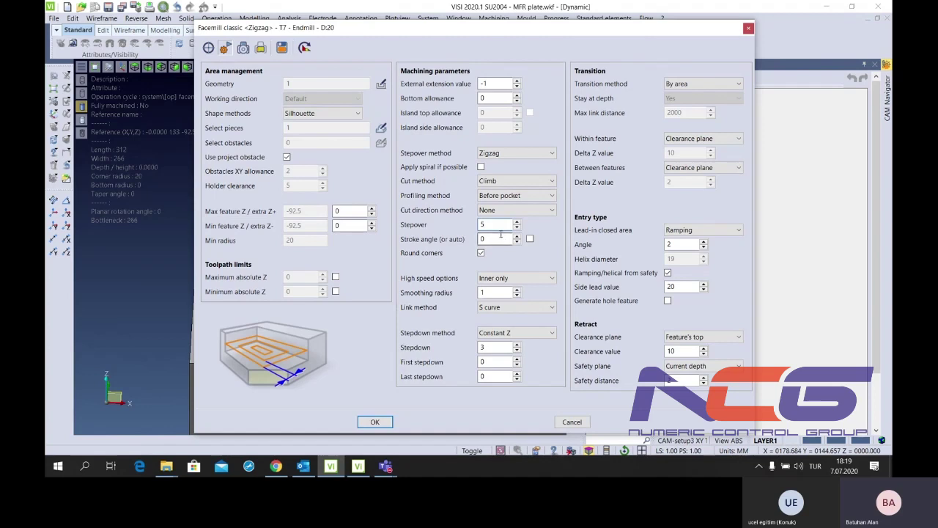
key("BackSpace")
type("1")
type("0")
left_click(501, 238)
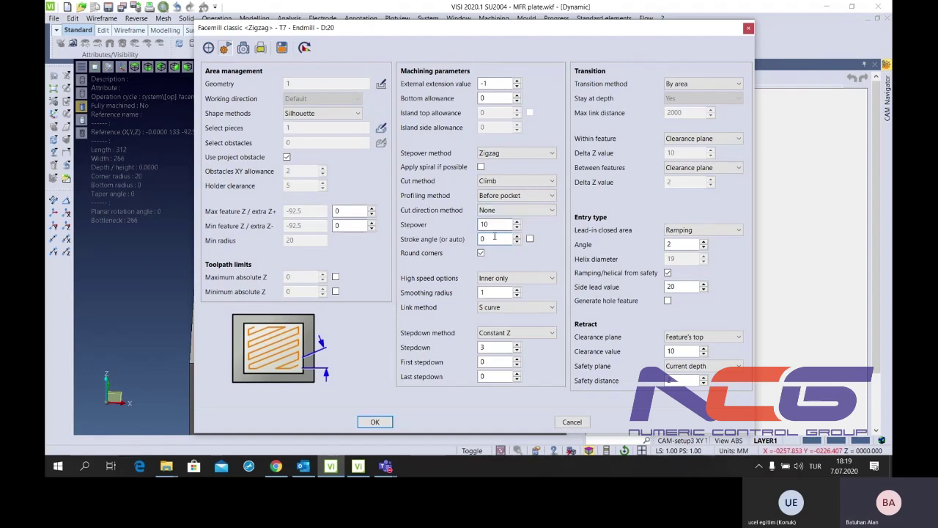
left_click(505, 277)
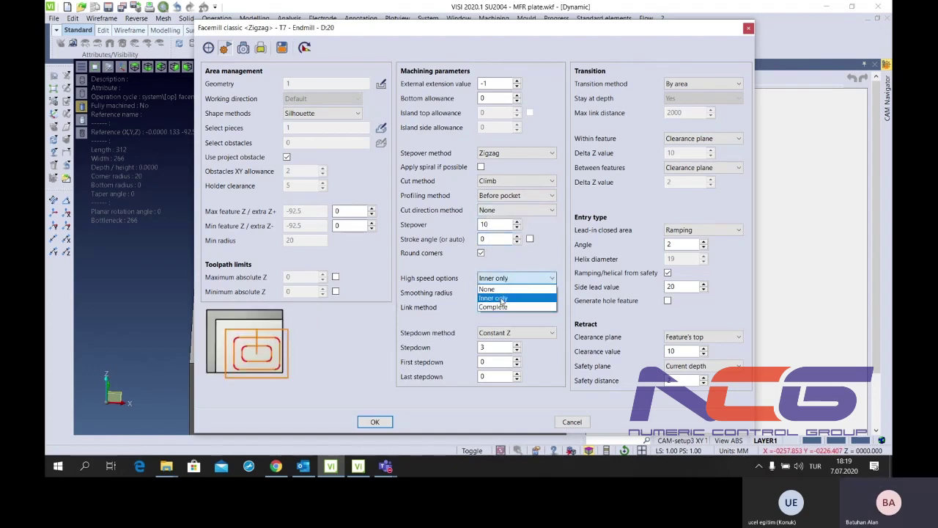
left_click(502, 298)
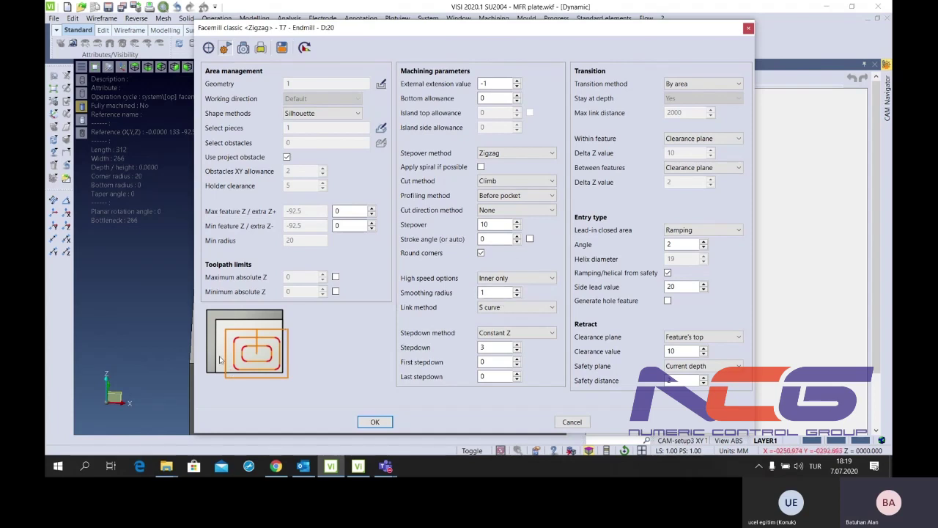
left_click(486, 278)
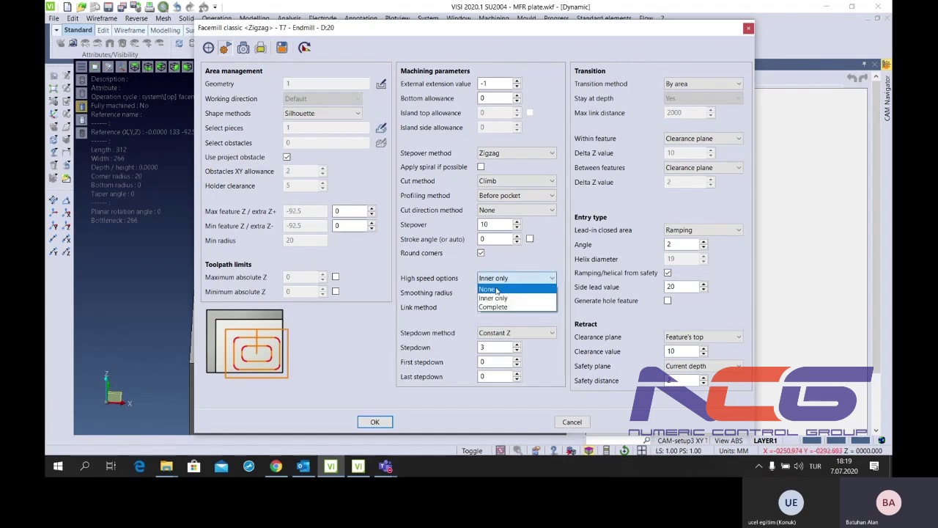
left_click(496, 289)
left_click(501, 307)
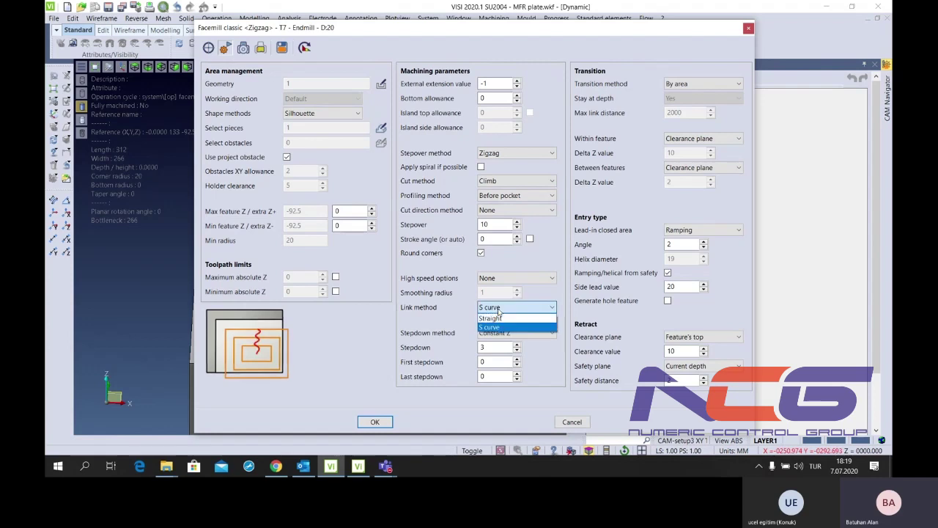
left_click(499, 326)
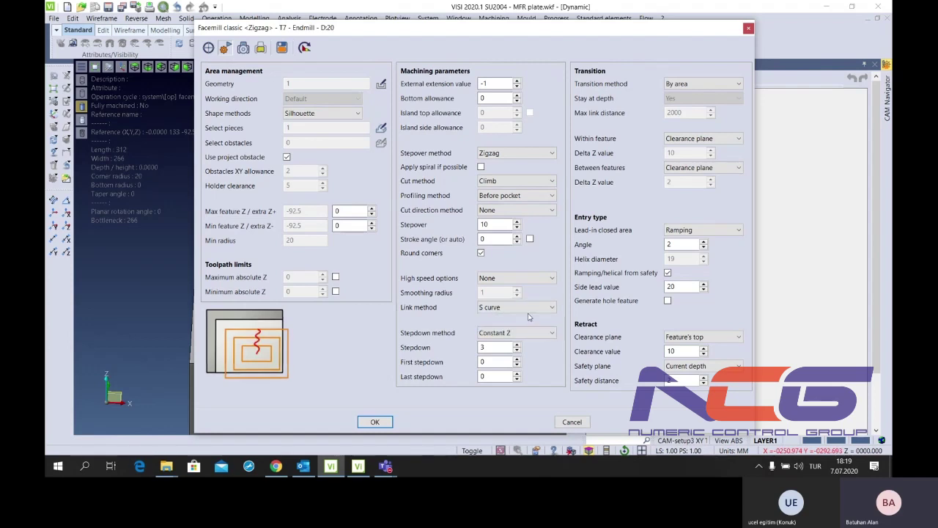
double_click(504, 346)
type("1")
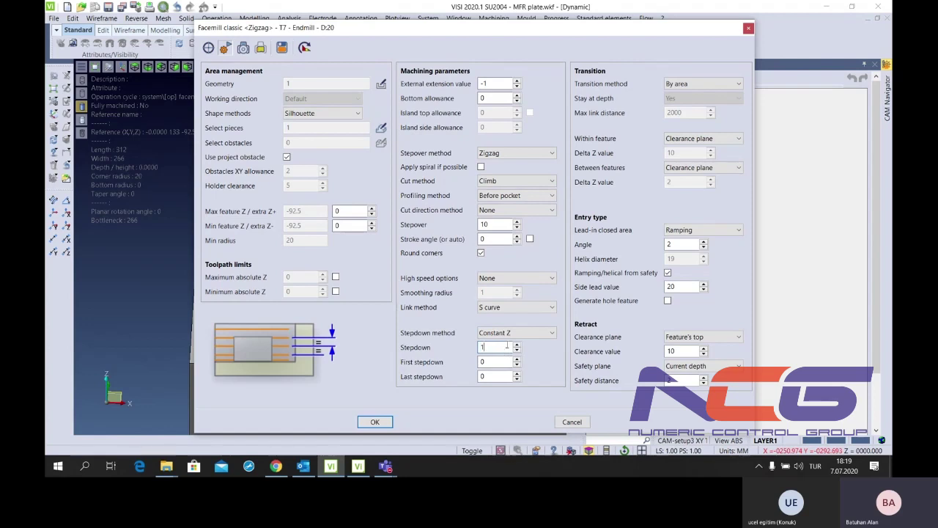
Use By area transition, retract to Feature's top within and Safety distance between features, Ramping lead-in at 2°
left_click(701, 87)
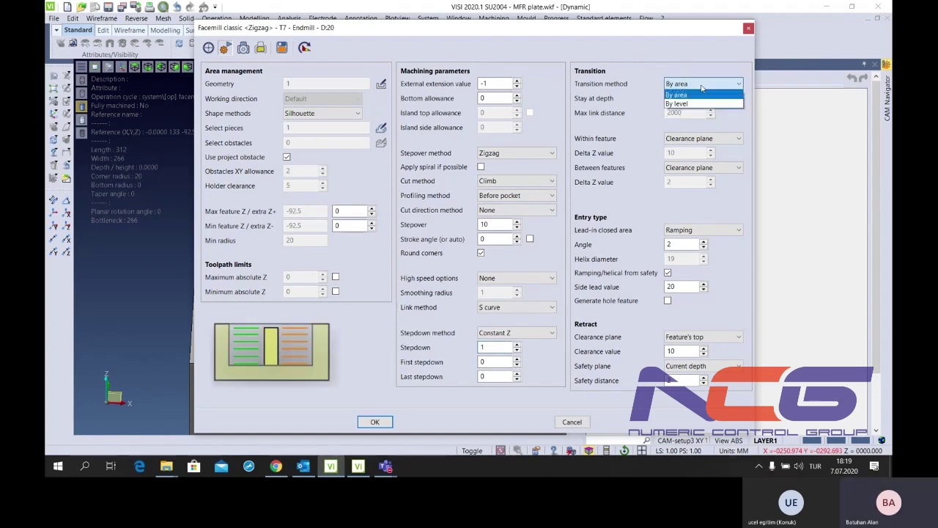
left_click(680, 95)
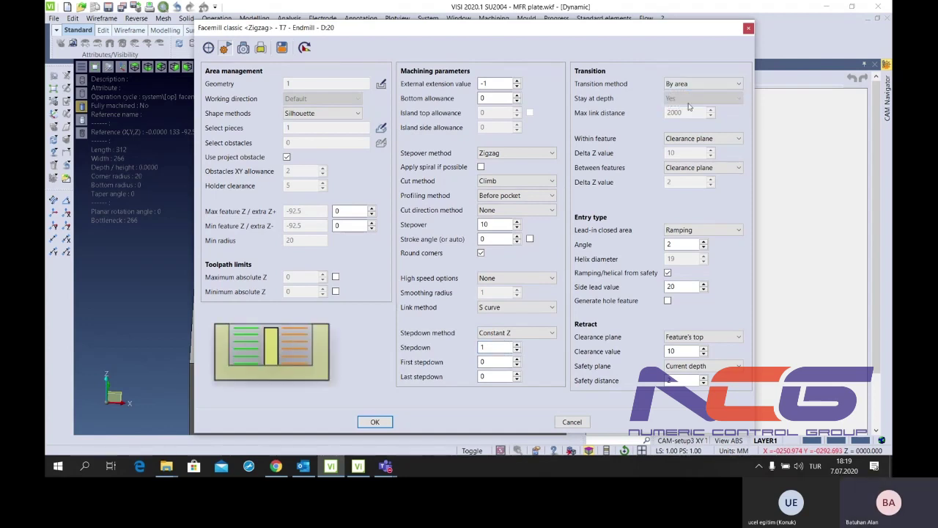
left_click(681, 138)
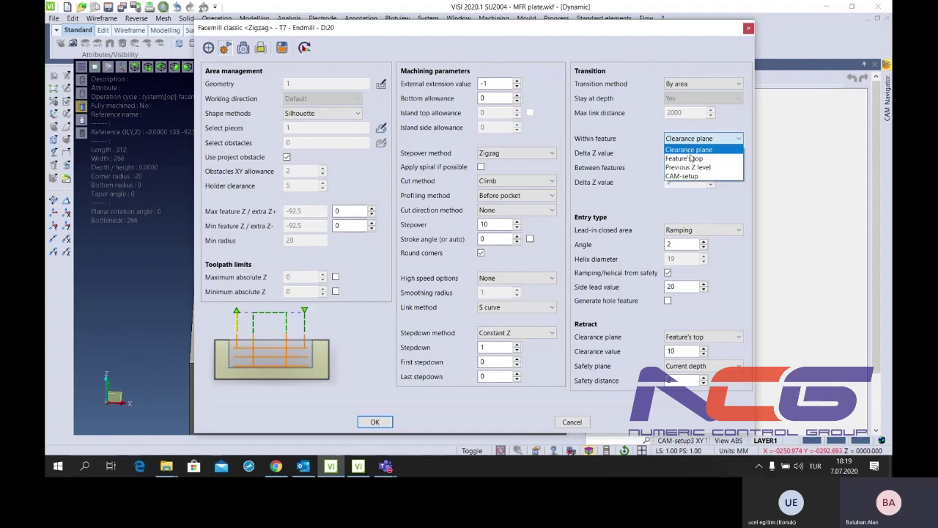
left_click(691, 158)
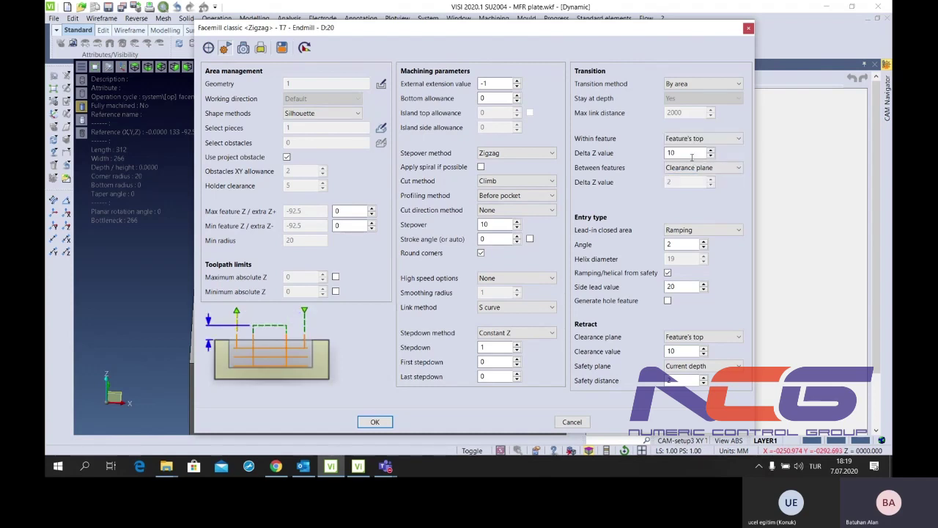
left_click(690, 167)
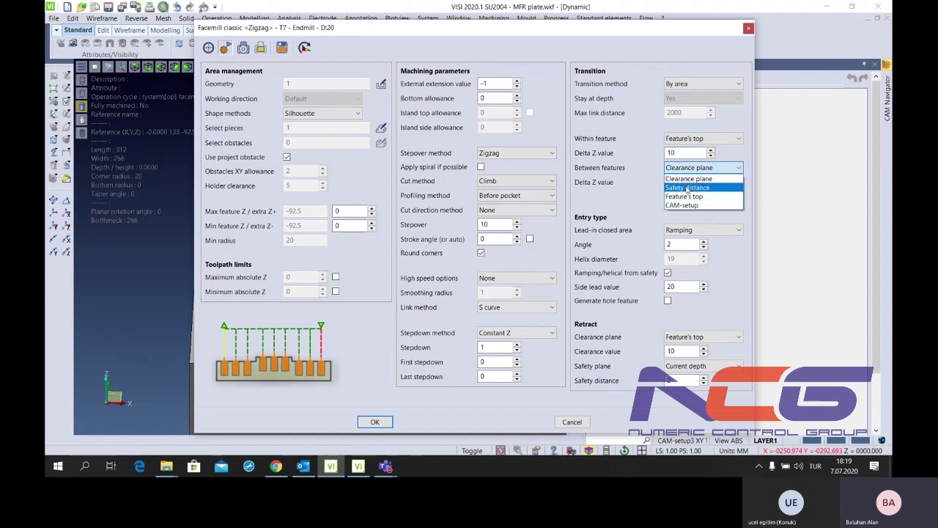
left_click(700, 188)
left_click(693, 230)
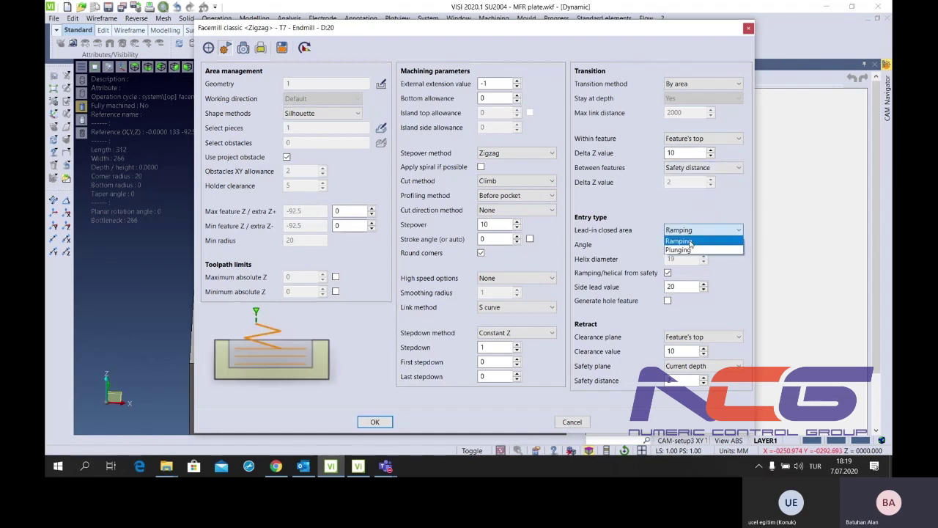
left_click(691, 250)
left_click(694, 231)
left_click(694, 241)
double_click(688, 245)
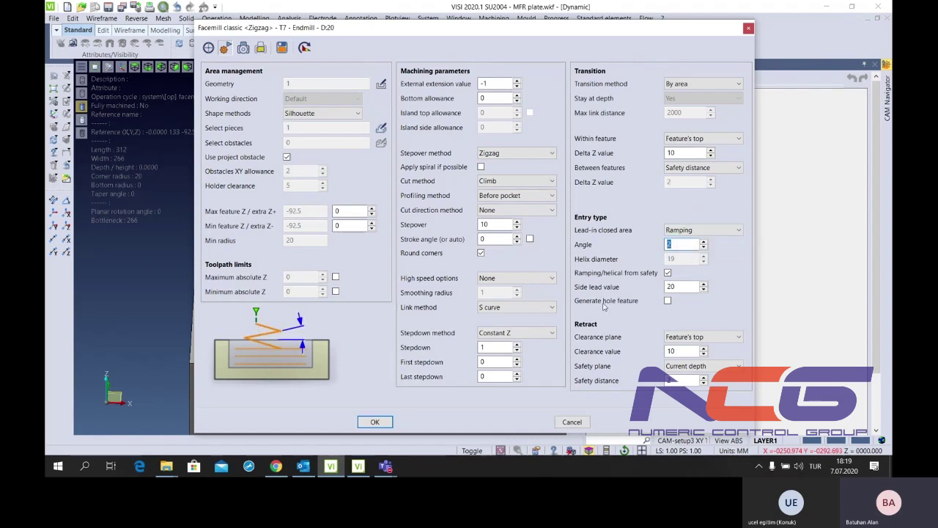
left_click(682, 285)
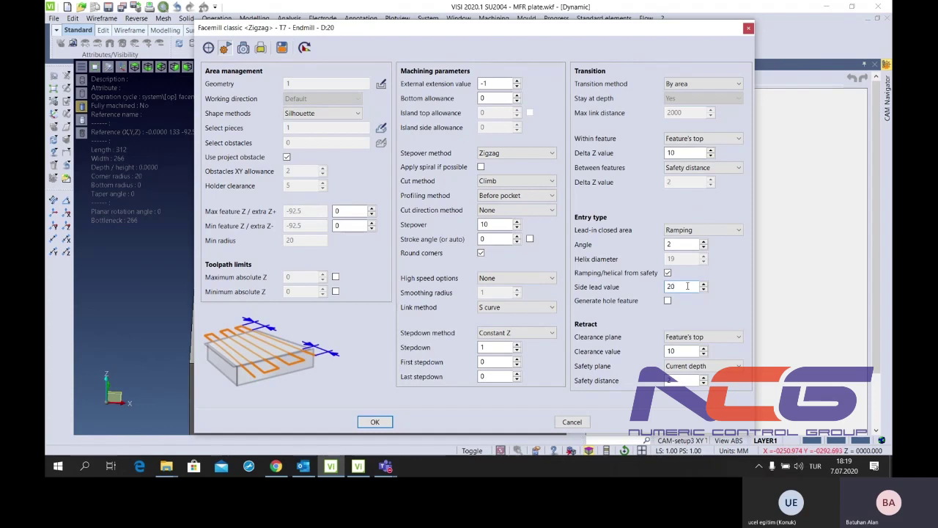
Keep Feature's top as clearance plane, set the clearance value to 100, and confirm the operation
left_click(693, 336)
left_click(692, 346)
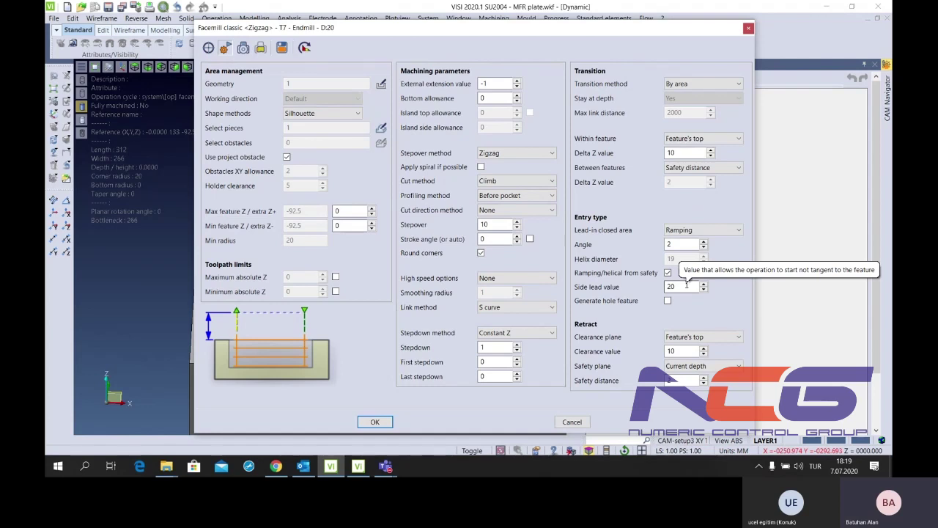
left_click(686, 286)
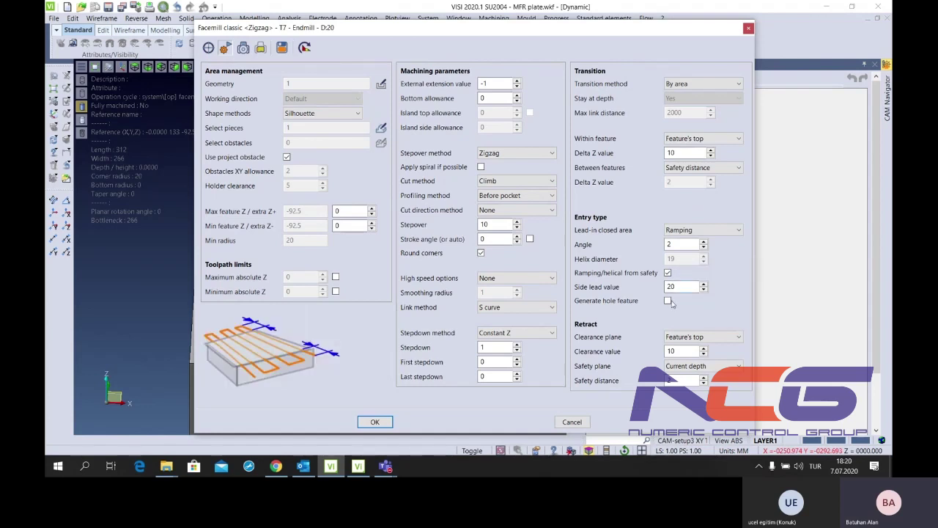
left_click(694, 337)
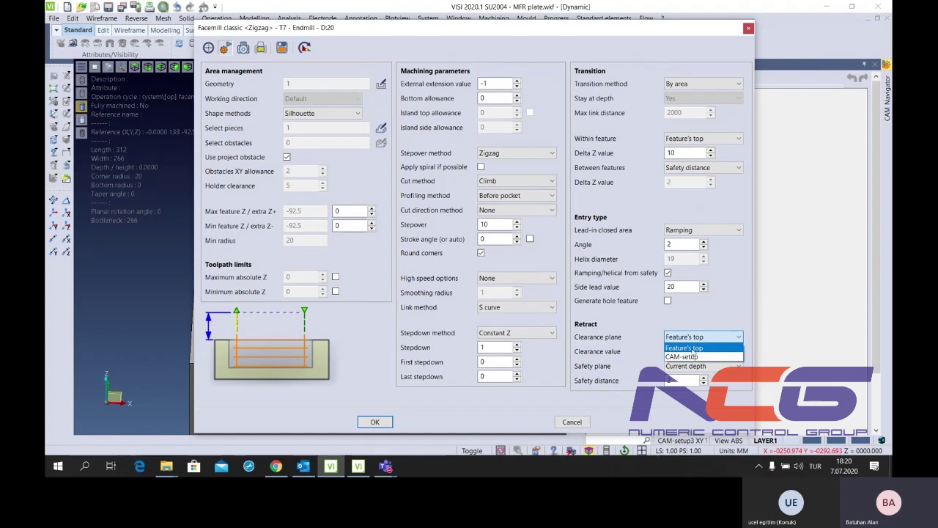
left_click(692, 349)
left_click(692, 351)
left_click(681, 378)
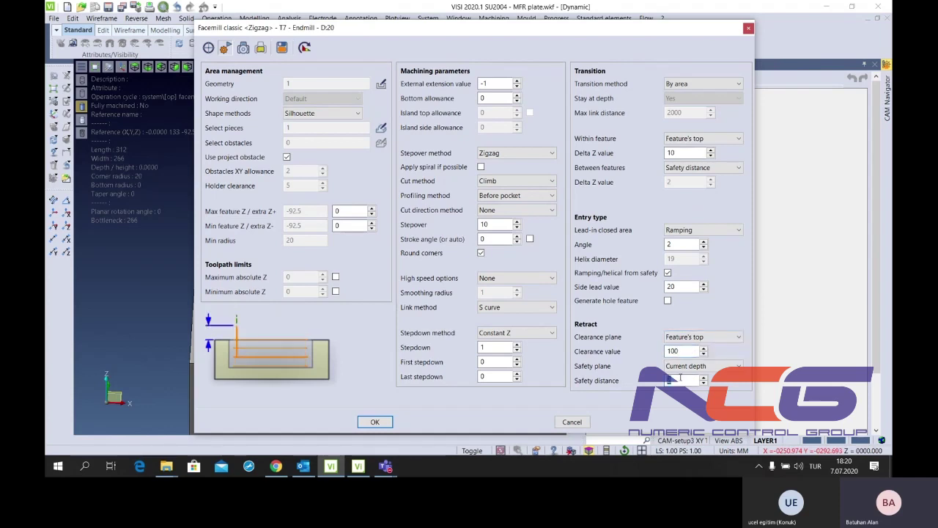
left_click(383, 423)
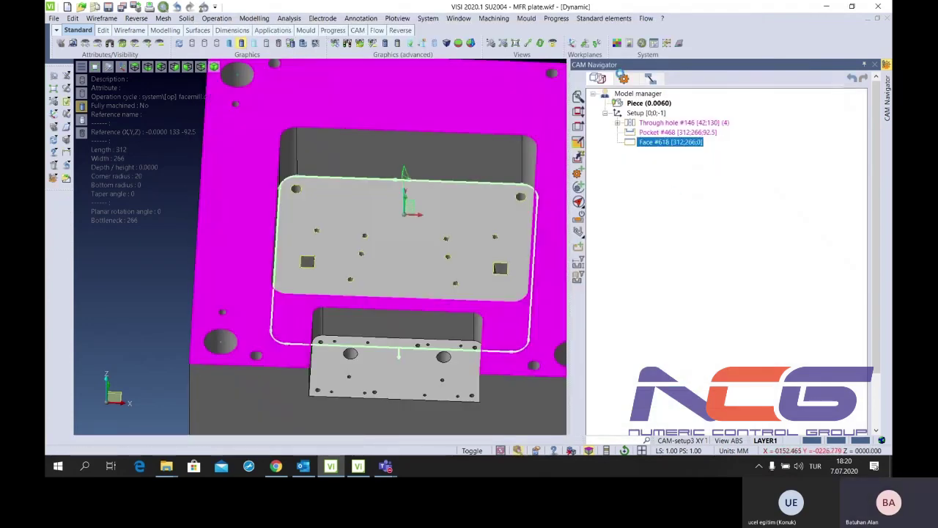
Show operation 22 in the operations list, inspect its zigzag toolpath from Top, and reopen its parameters
left_click(622, 76)
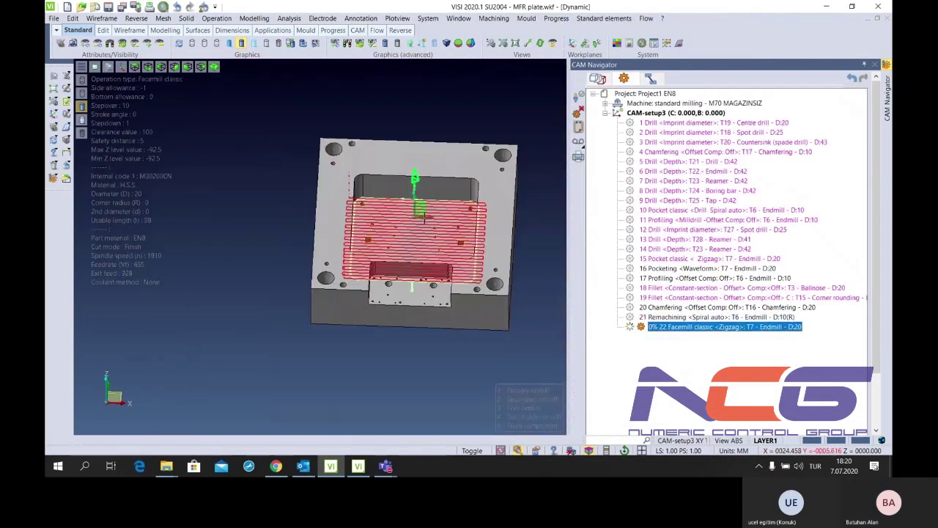
key("t")
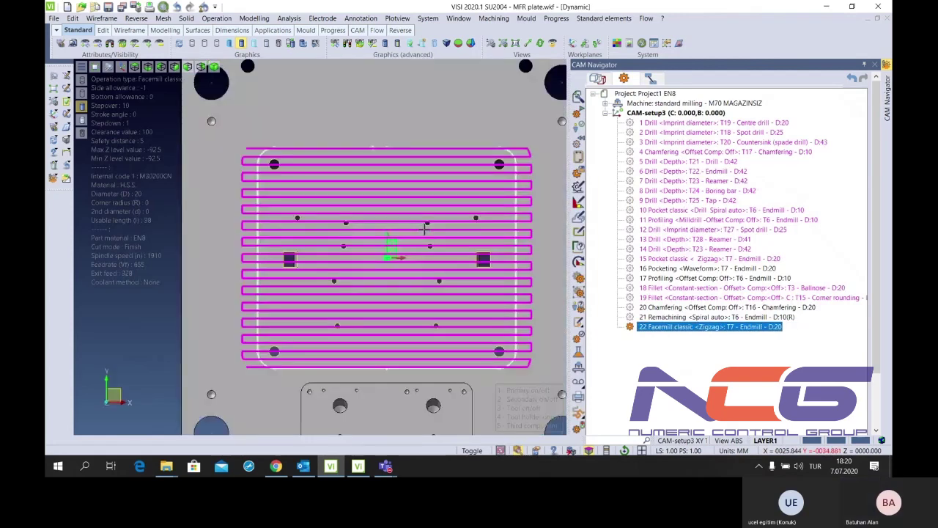
scroll(341, 173, "up", 2)
scroll(359, 183, "up", 1)
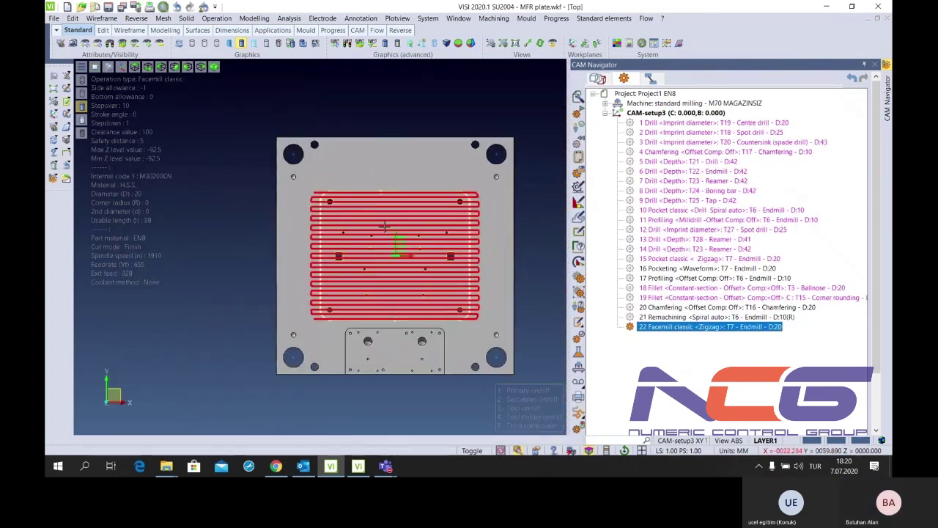
scroll(392, 210, "up", 2)
scroll(392, 209, "down", 5)
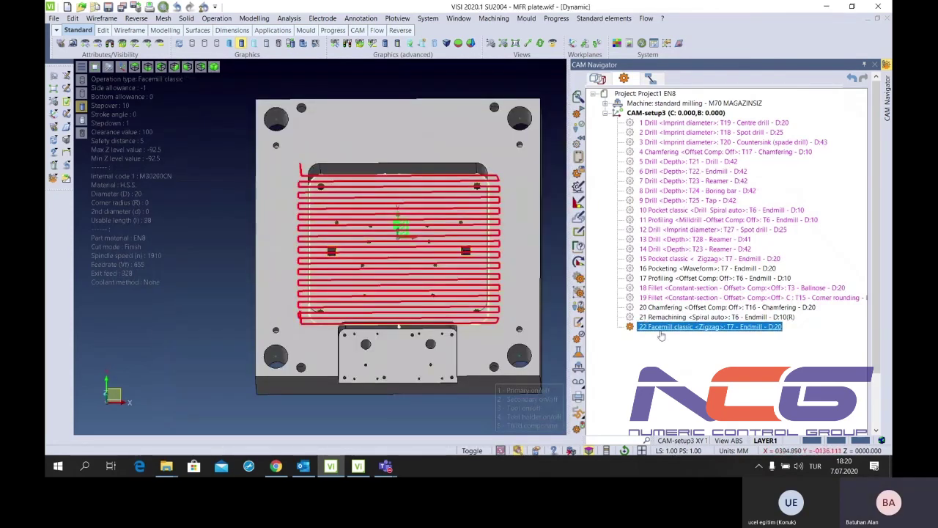
double_click(661, 328)
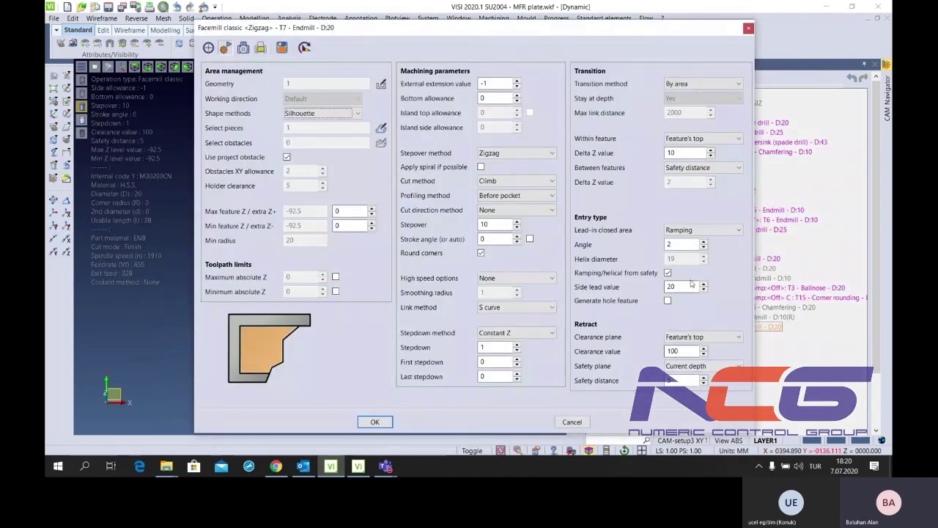
Raise operation 22's side lead value to 11 and recompute the facemill toolpath
type("0")
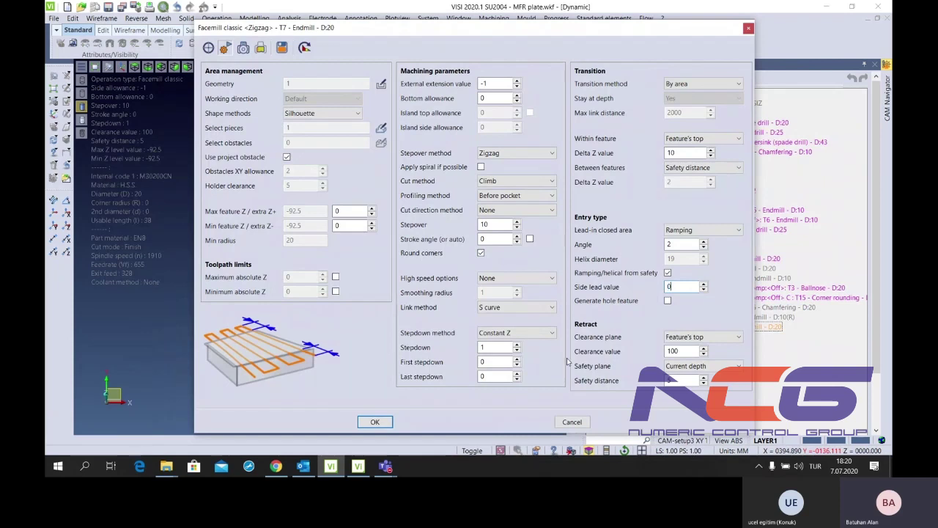
left_click(389, 423)
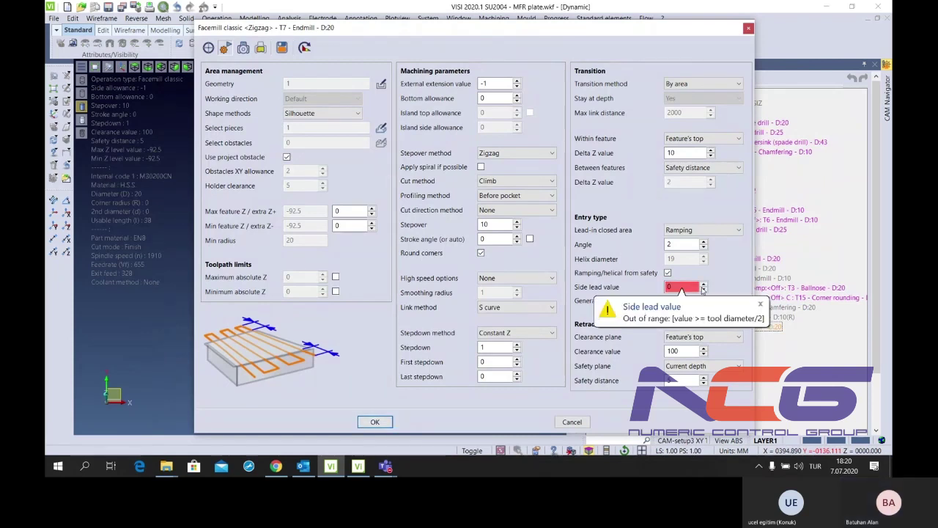
left_click(703, 289)
left_click(703, 283)
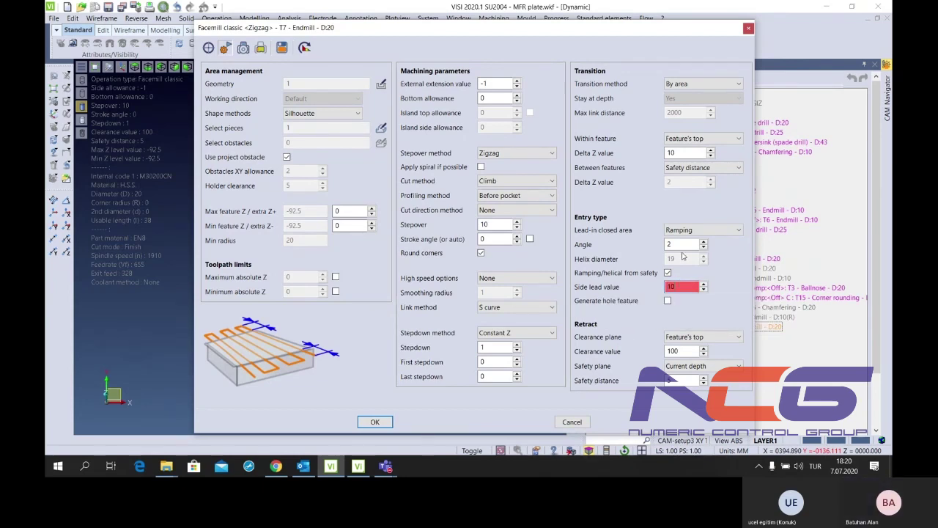
left_click(703, 283)
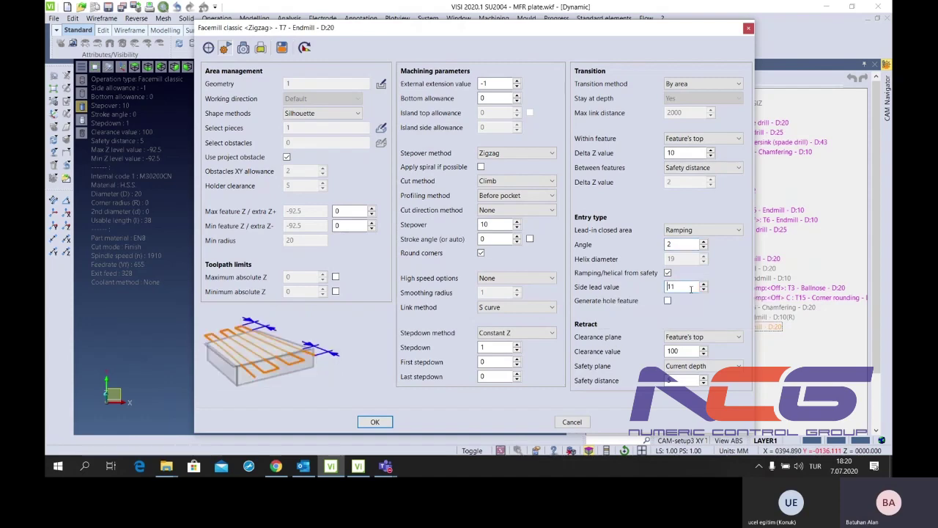
left_click(388, 424)
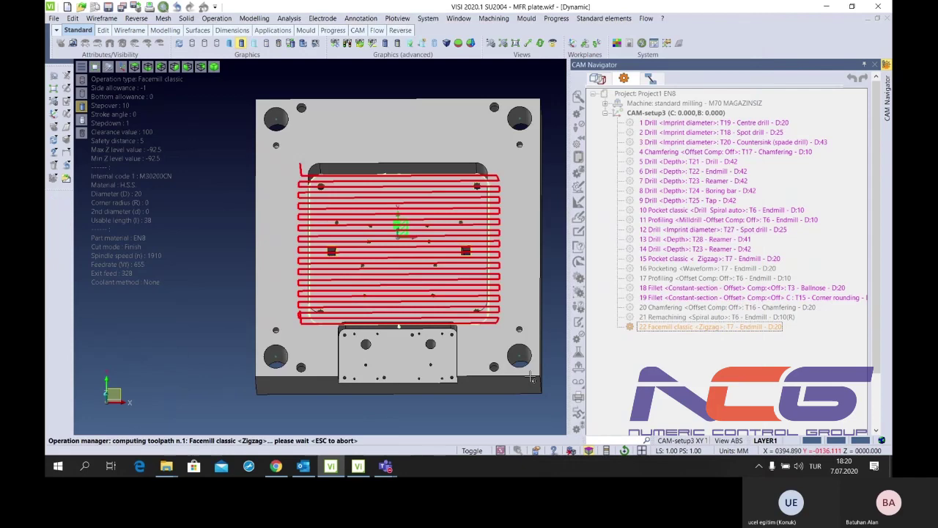
Zoom and tilt around the plate to inspect the recomputed zigzag toolpath, then return to the F9 top view
scroll(440, 217, "up", 2)
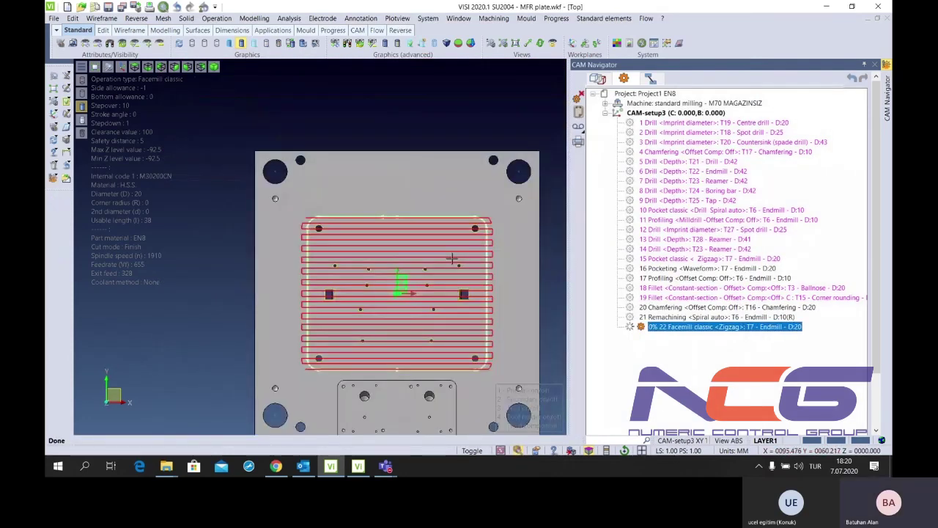
middle_click_drag(440, 216, 444, 206)
scroll(411, 228, "down", 2)
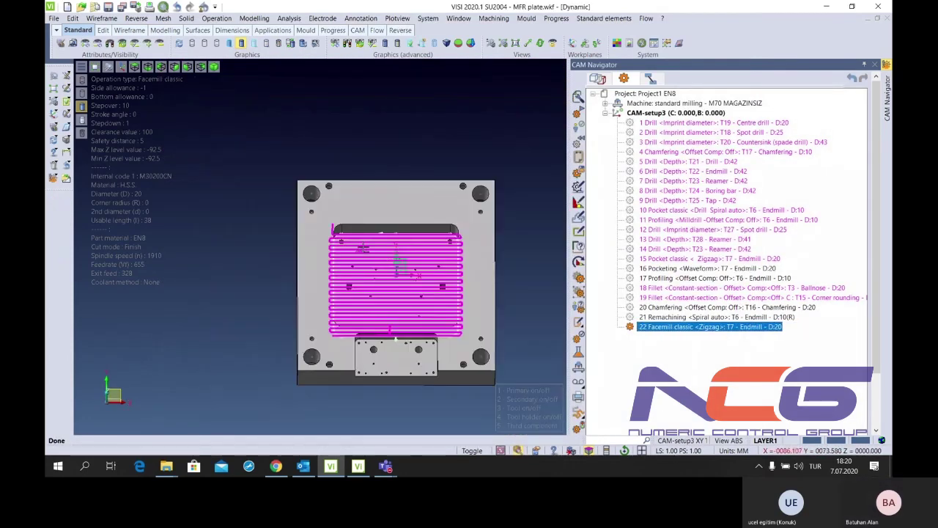
scroll(368, 250, "up", 3)
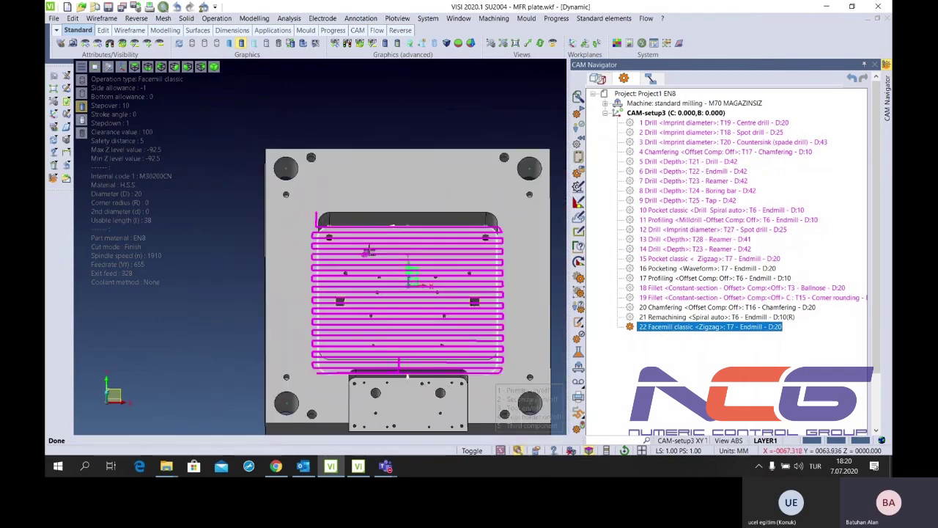
key("F9")
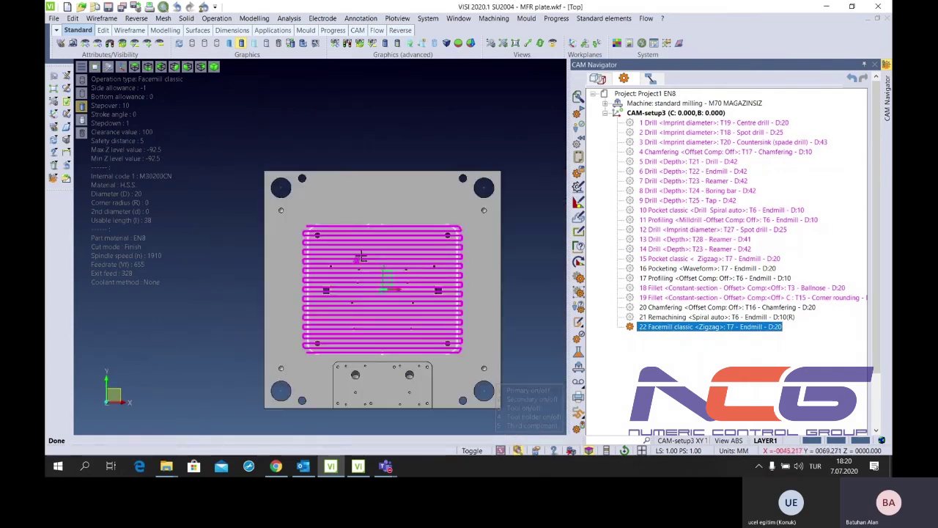
scroll(362, 255, "up", 1)
scroll(367, 255, "up", 1)
scroll(381, 255, "up", 2)
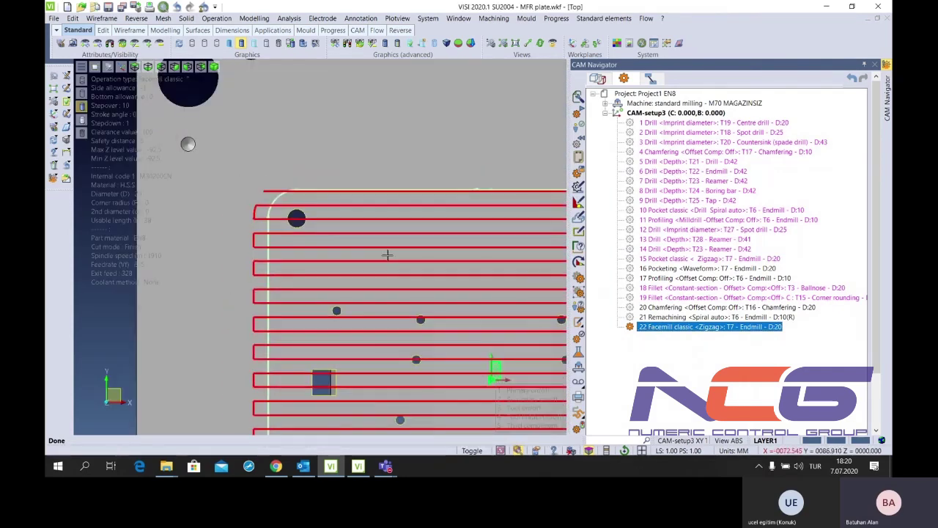
scroll(387, 255, "down", 2)
scroll(387, 254, "down", 2)
Start a second, empty VISI 2020.1 session from the taskbar icon
middle_click_drag(410, 253, 456, 247)
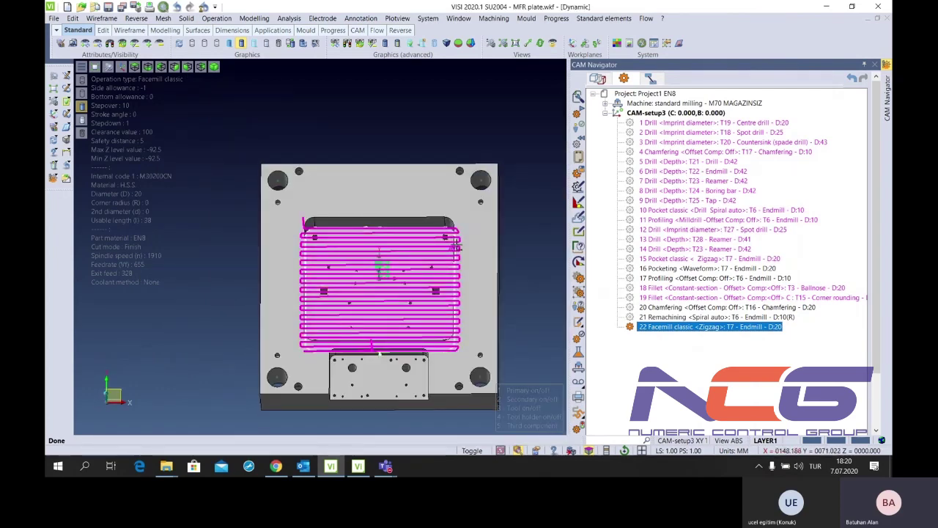
scroll(306, 250, "down", 1)
scroll(294, 265, "down", 2)
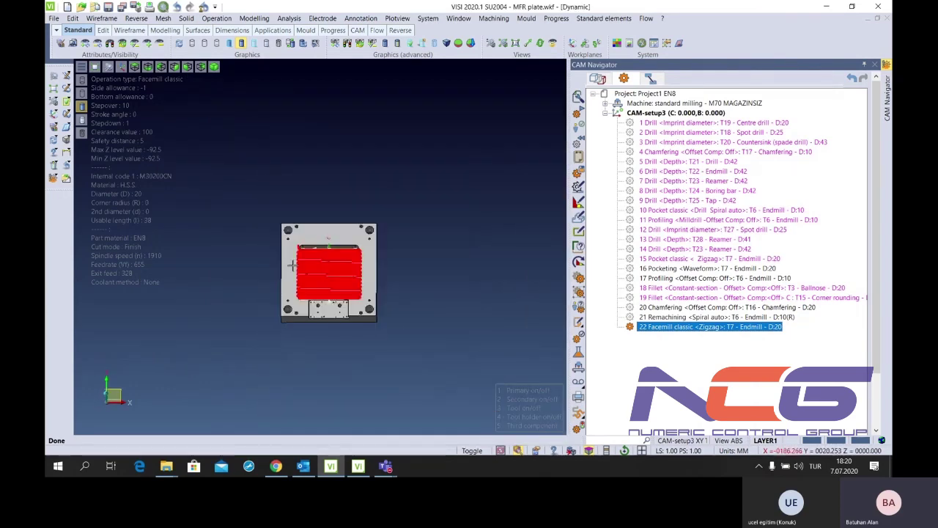
right_click(331, 466)
left_click(311, 409)
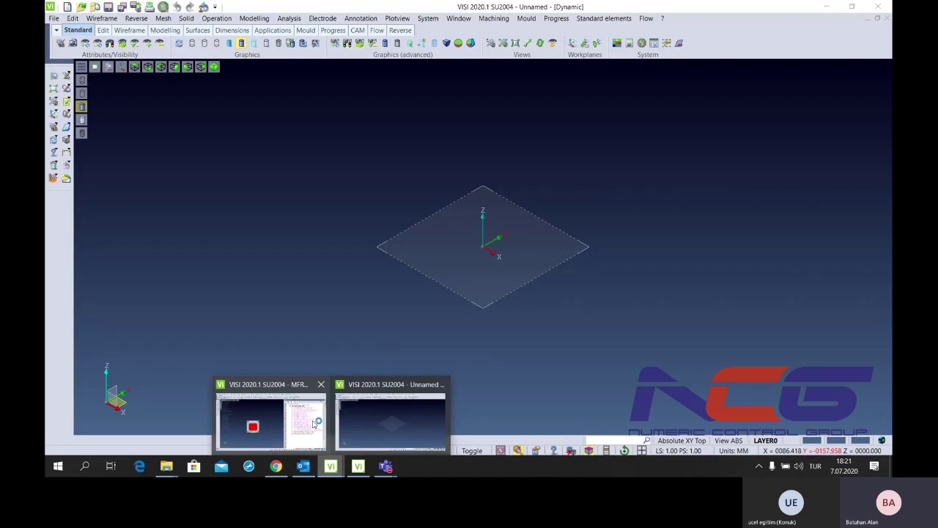
left_click(314, 424)
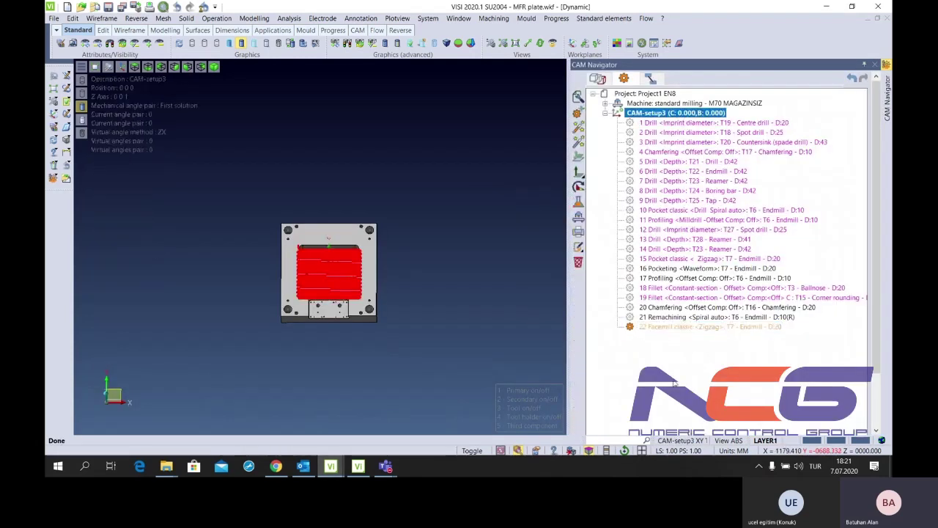
left_click(667, 330)
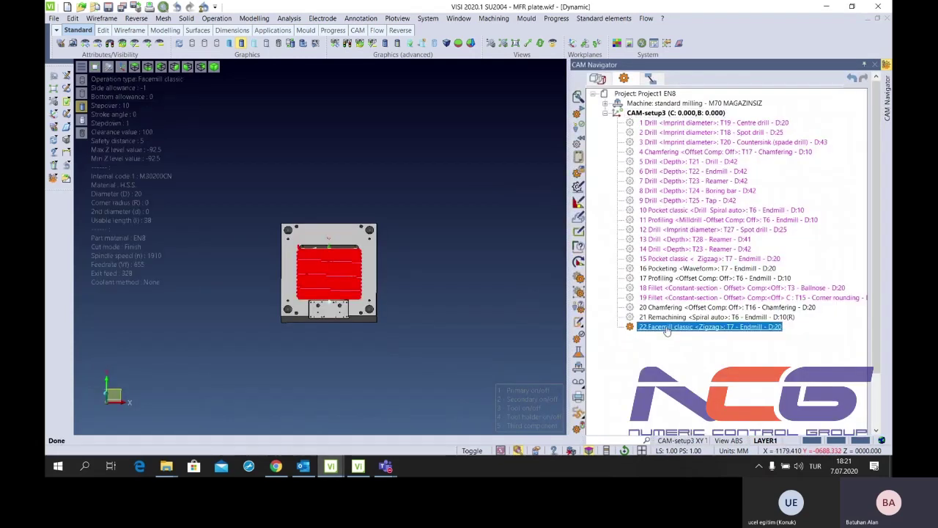
double_click(667, 330)
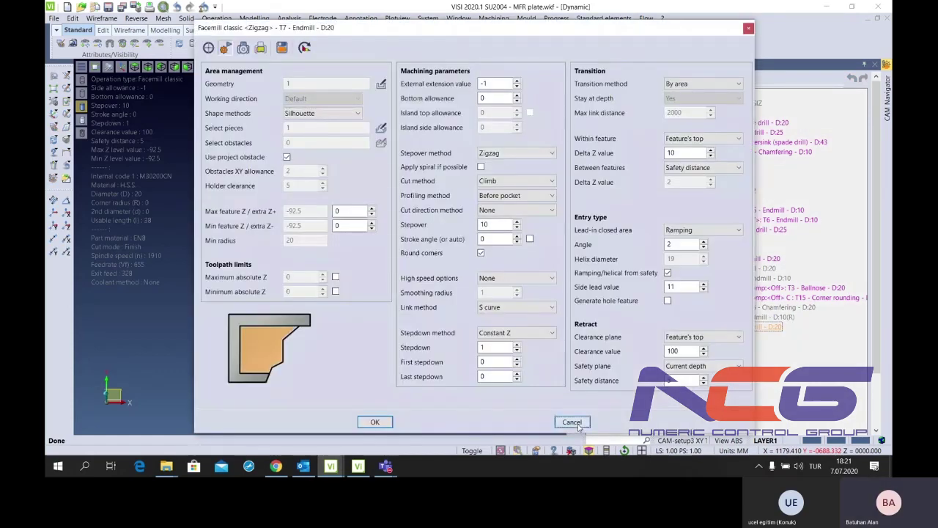
left_click(571, 422)
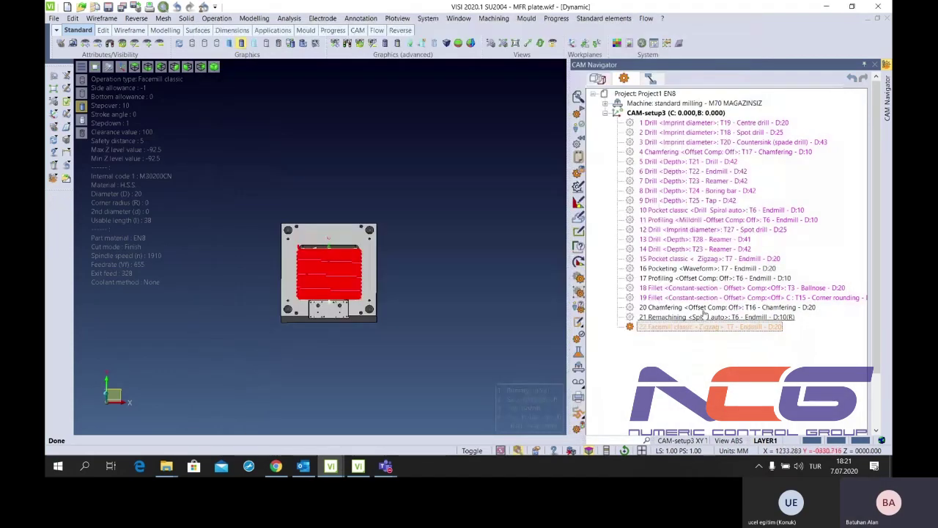
left_click(329, 469)
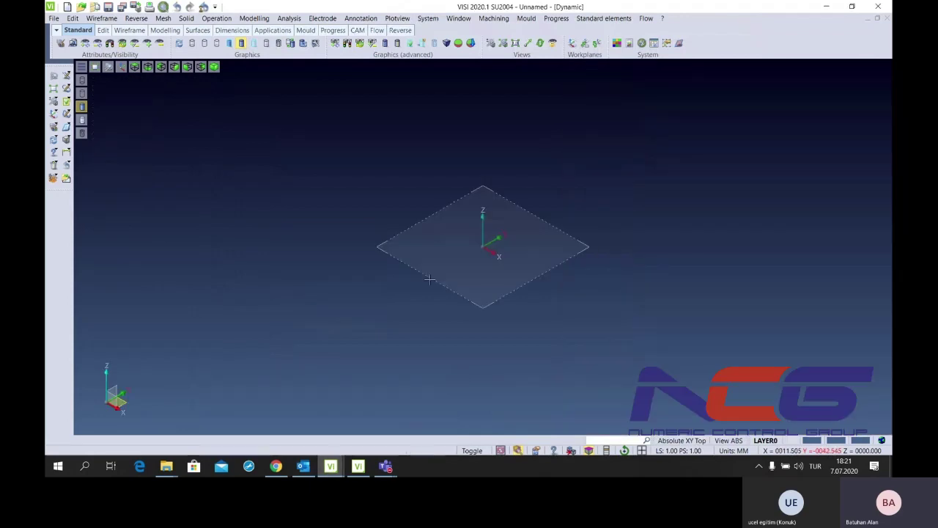
Create a cuboid box solid from the origin by picking base corners and height
left_click(66, 141)
left_click(482, 249)
left_click(519, 404)
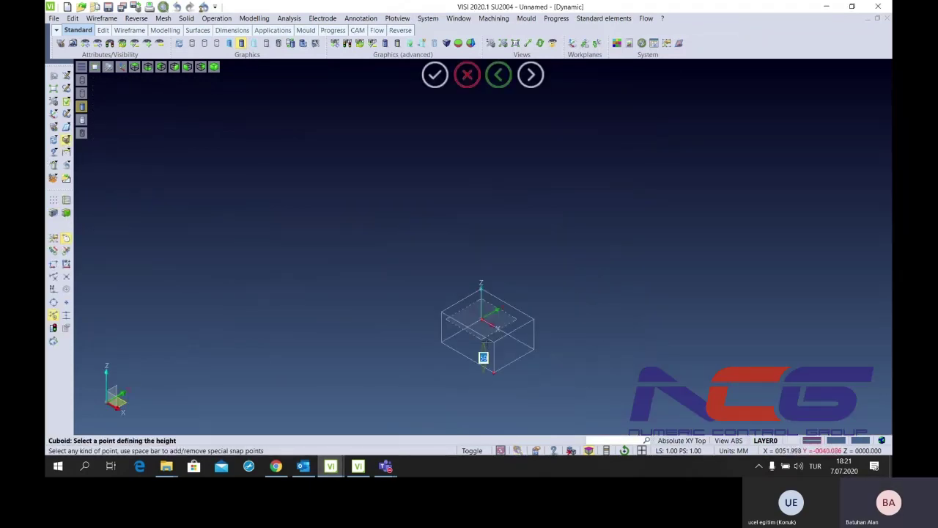
left_click(528, 312)
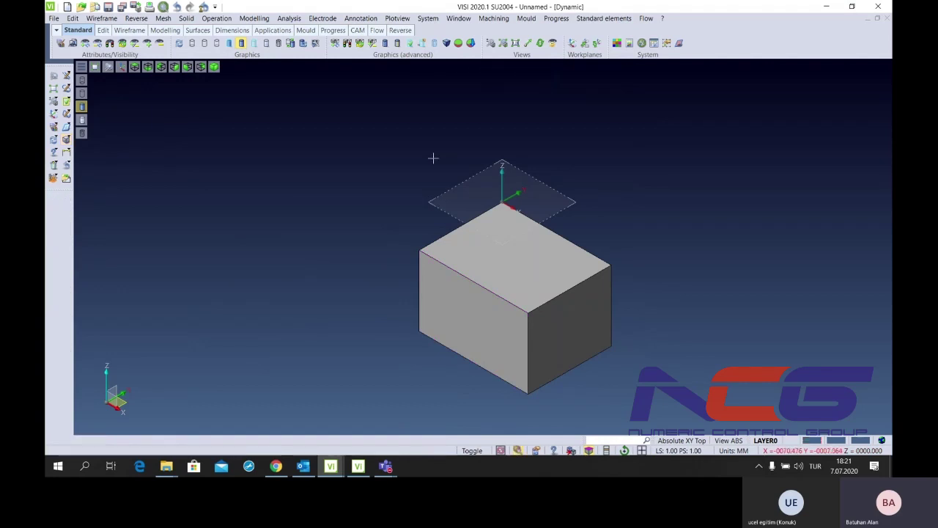
Extract a profile from the box's top face with Profiles from faces
left_click(66, 101)
left_click(65, 251)
left_click(464, 251)
right_click(464, 252)
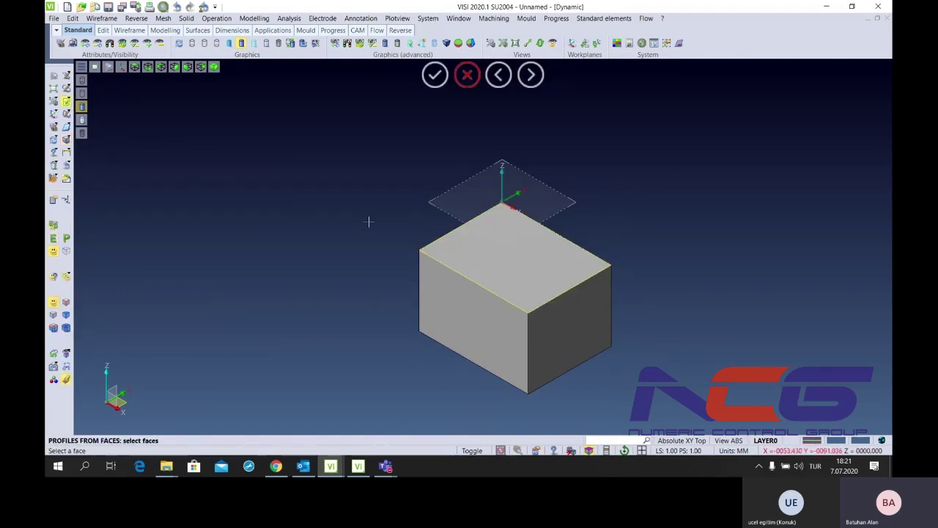
left_click(467, 74)
In the CAM Navigator, define the box as the machining piece via Pieces management
left_click(493, 18)
left_click(513, 31)
right_click(635, 120)
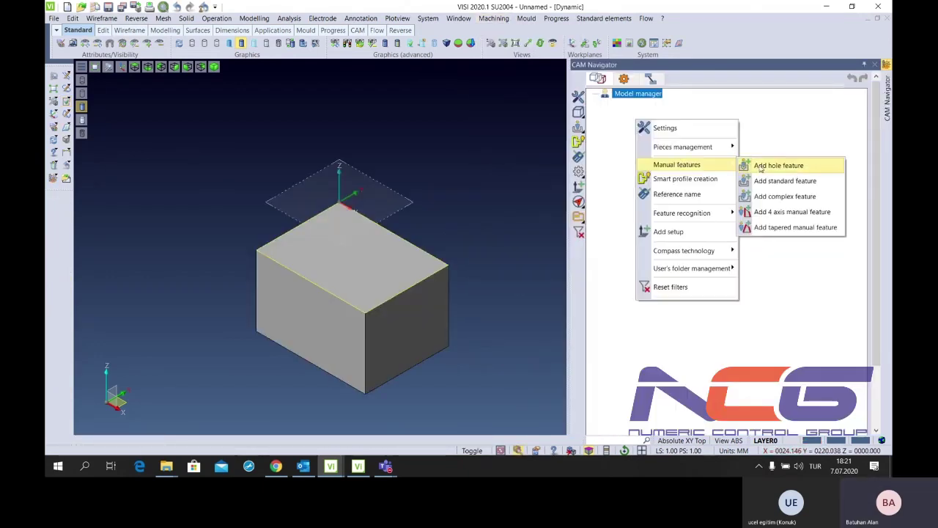
left_click(774, 146)
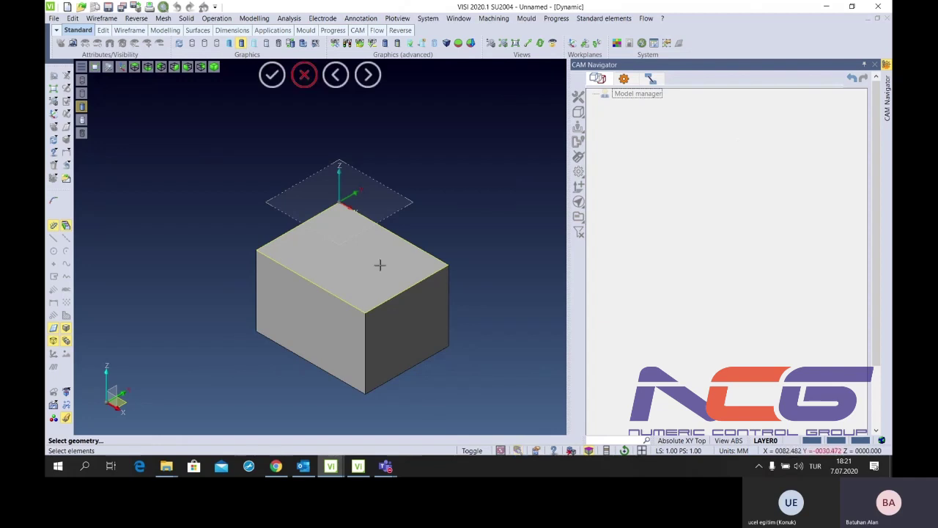
left_click(380, 264)
key("Return")
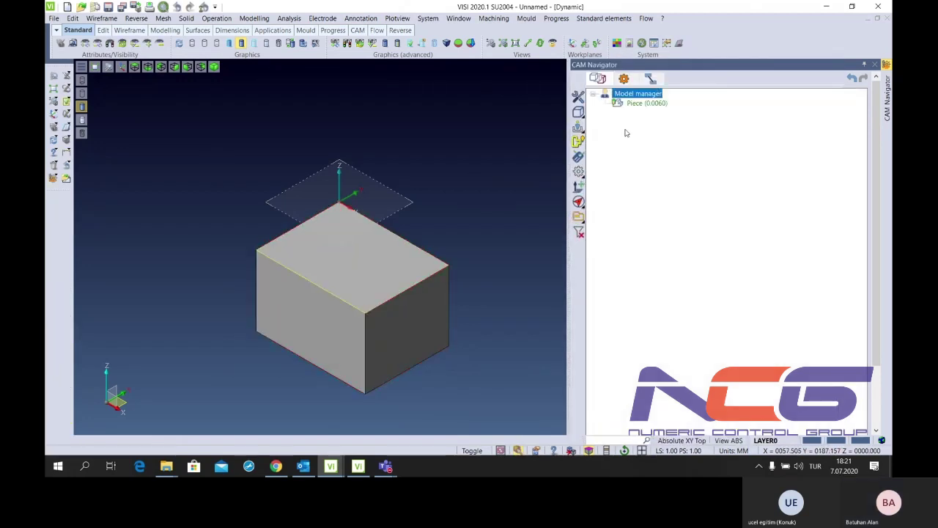
Add a standard manual feature on the box's top outline with subtype Face
right_click(624, 130)
left_click(664, 173)
left_click(762, 191)
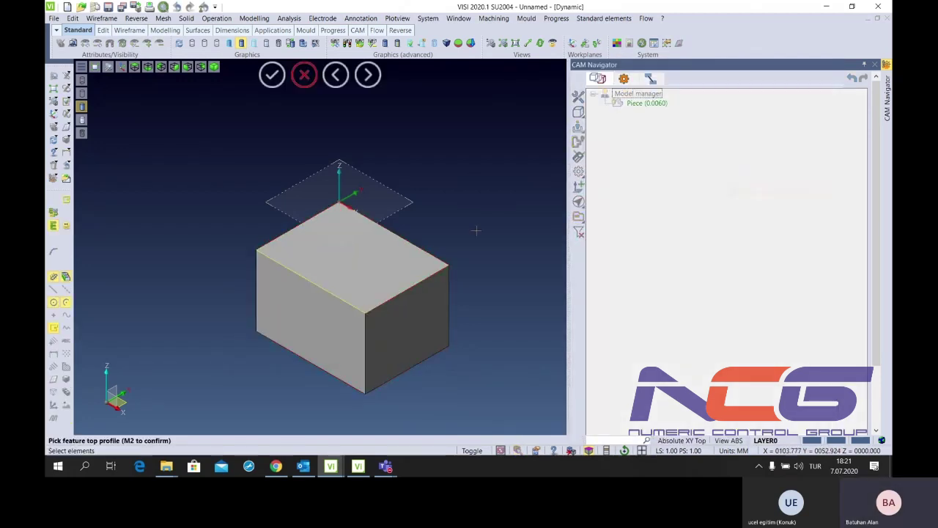
left_click(422, 244)
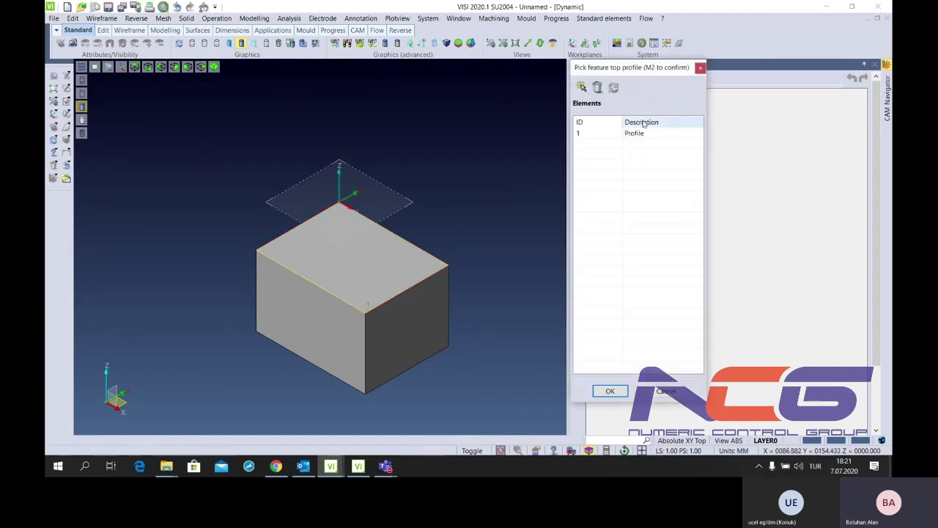
left_click(608, 392)
left_click(670, 92)
left_click(662, 108)
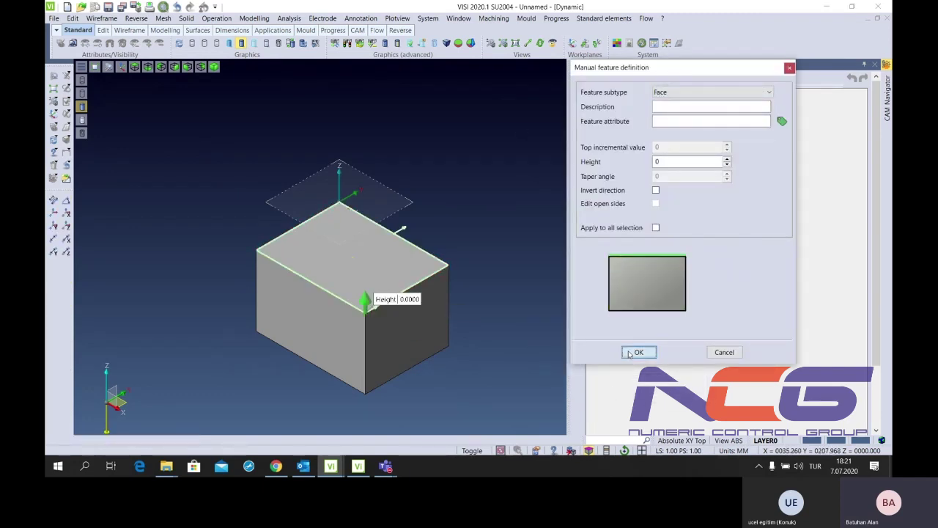
Set the Face feature height to 3 and accept it, creating Face #10 (118×90×3)
left_click(679, 162)
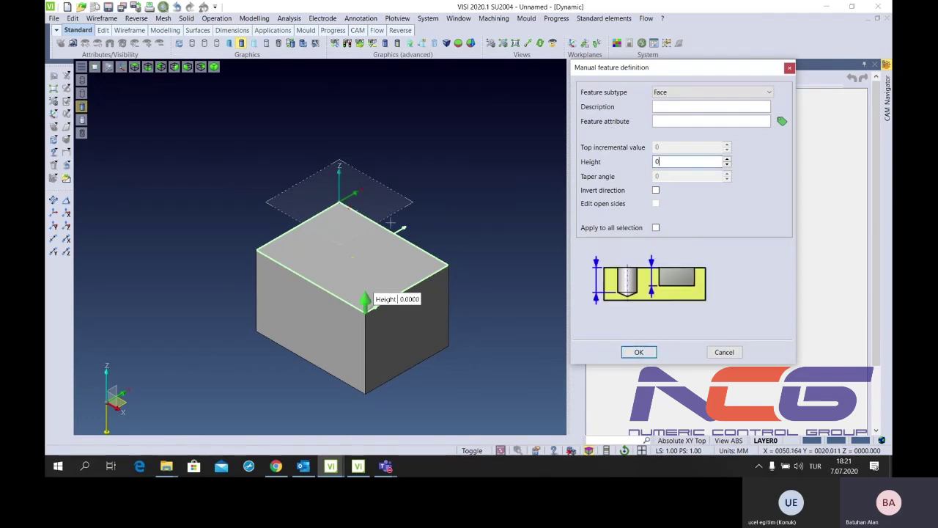
scroll(359, 288, "up", 3)
scroll(341, 285, "up", 2)
scroll(340, 285, "down", 2)
left_click_drag(361, 297, 363, 283)
scroll(364, 280, "down", 2)
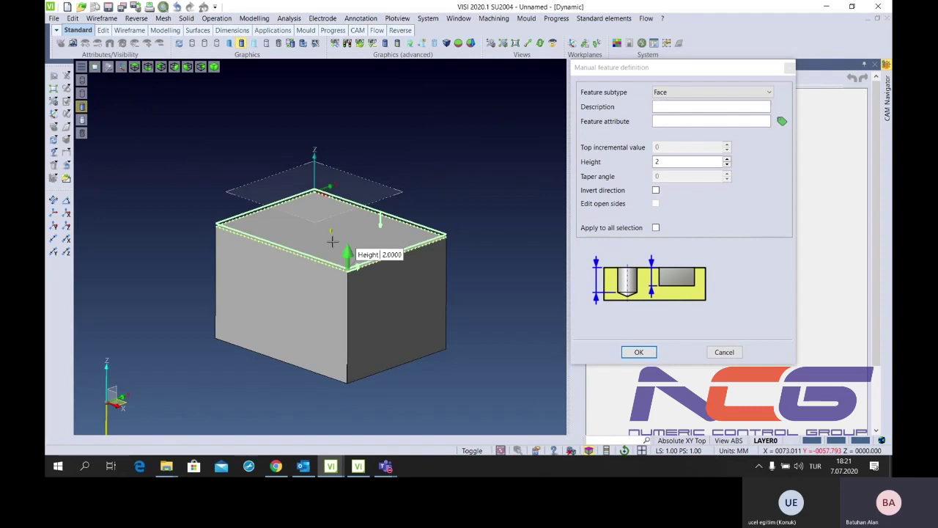
scroll(352, 256, "up", 1)
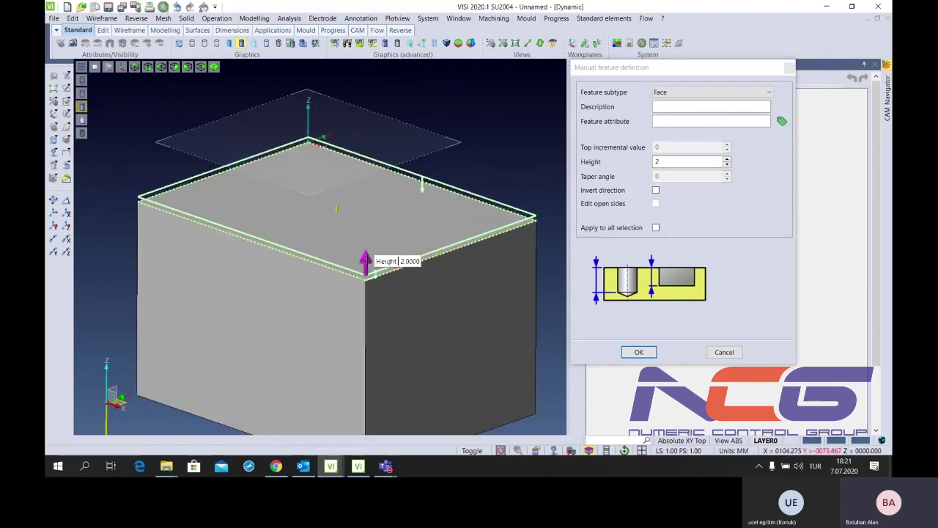
left_click_drag(365, 260, 365, 257)
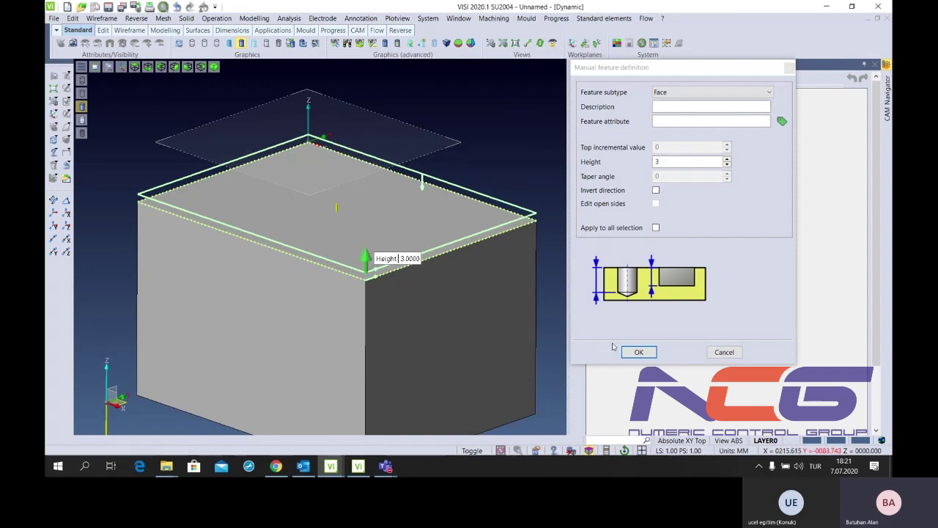
left_click(635, 353)
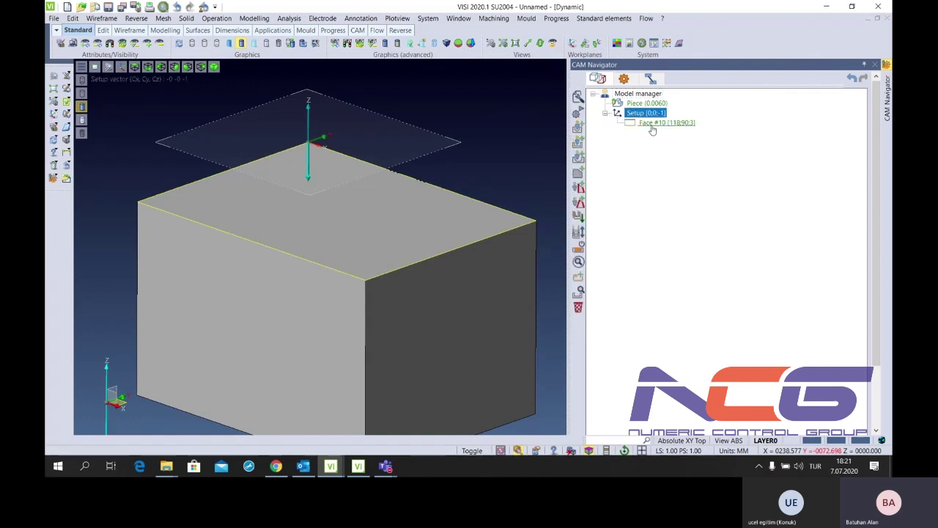
right_click(652, 130)
Add a Facemill classic operation on Face #10 using tool 7, the 20 mm endmill
left_click(659, 217)
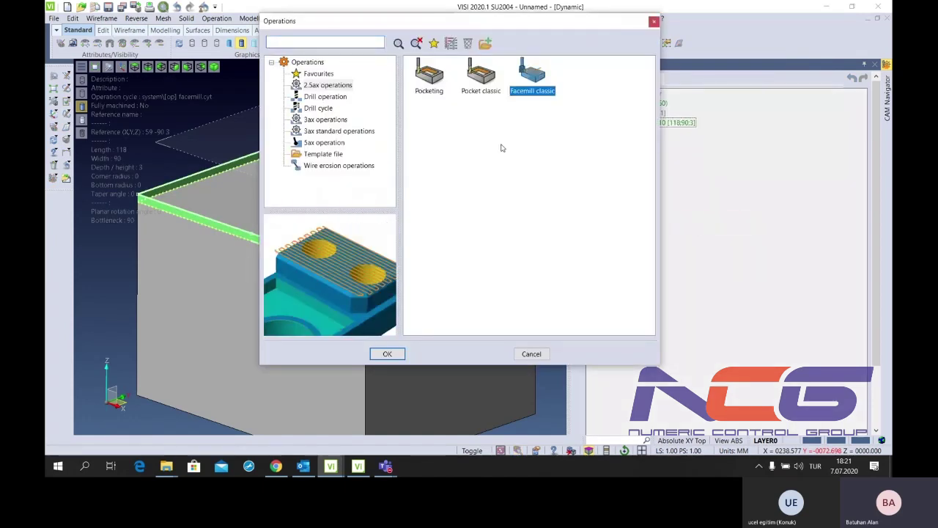
left_click(389, 354)
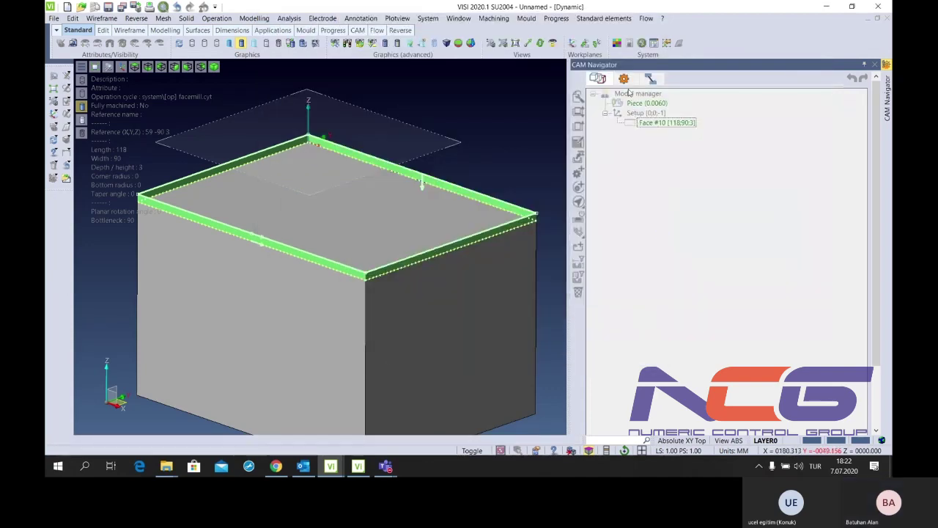
left_click(717, 198)
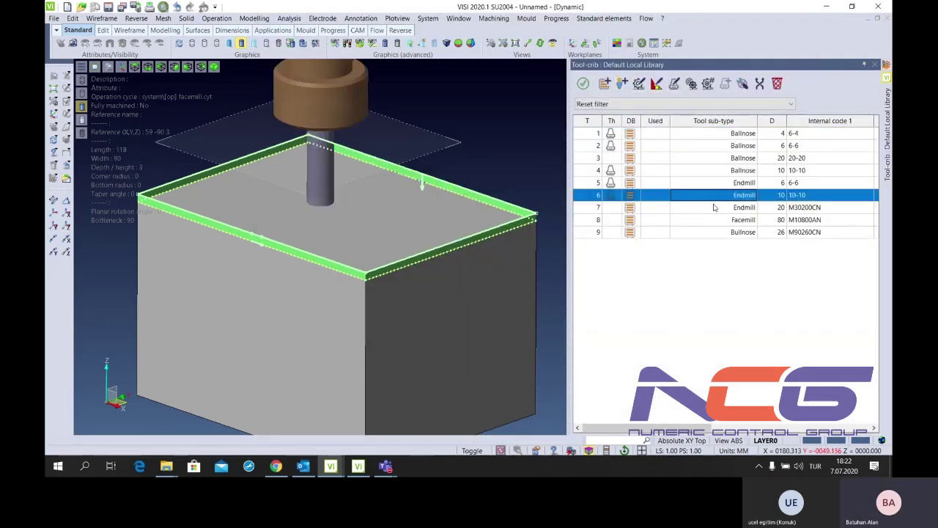
left_click(714, 207)
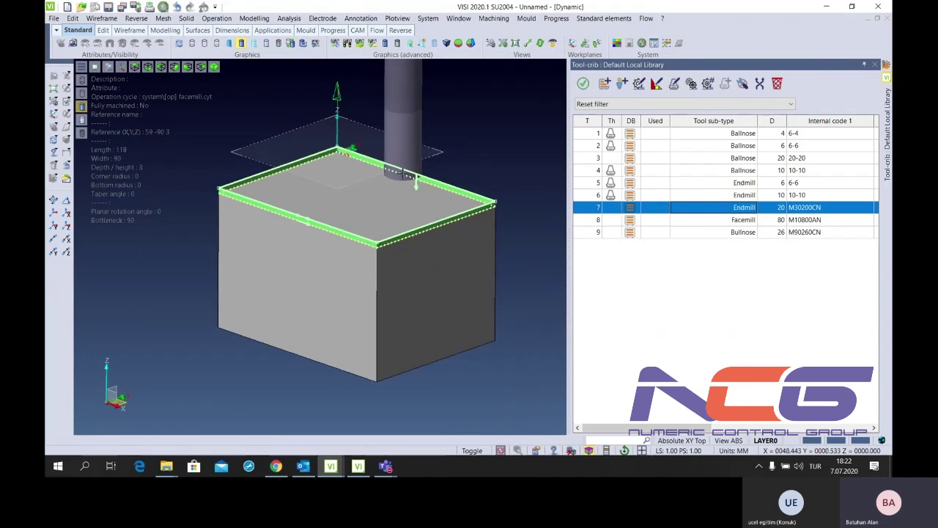
left_click(583, 83)
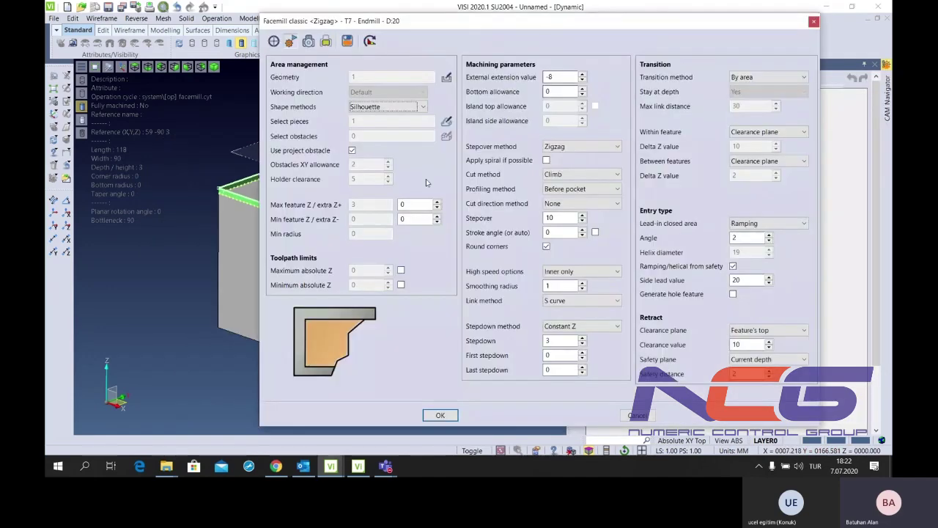
Keep the Zigzag stepover method and set the stepdown to 1
left_click(565, 147)
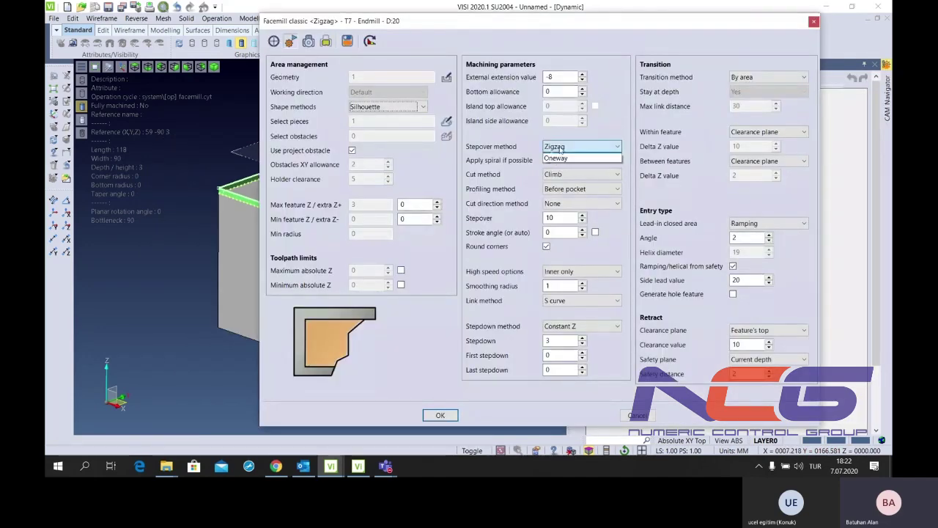
left_click(569, 166)
left_click(571, 189)
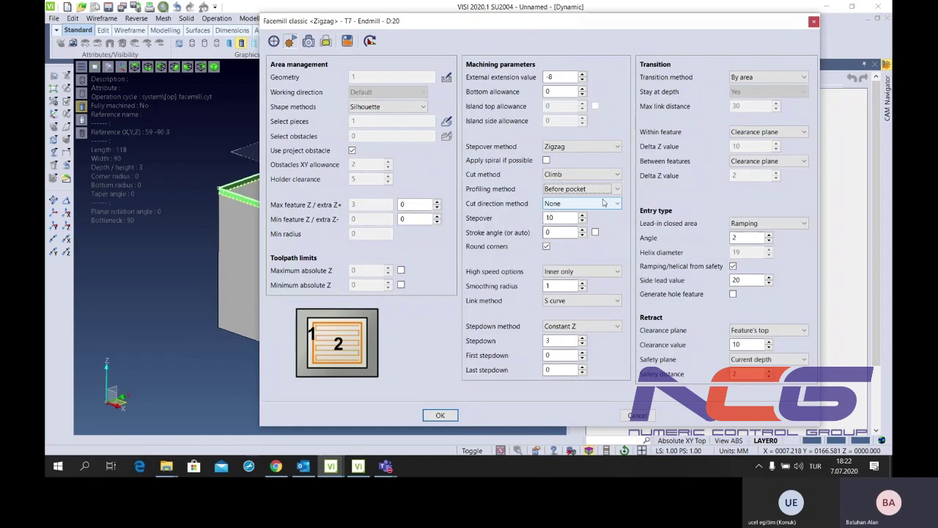
left_click(567, 217)
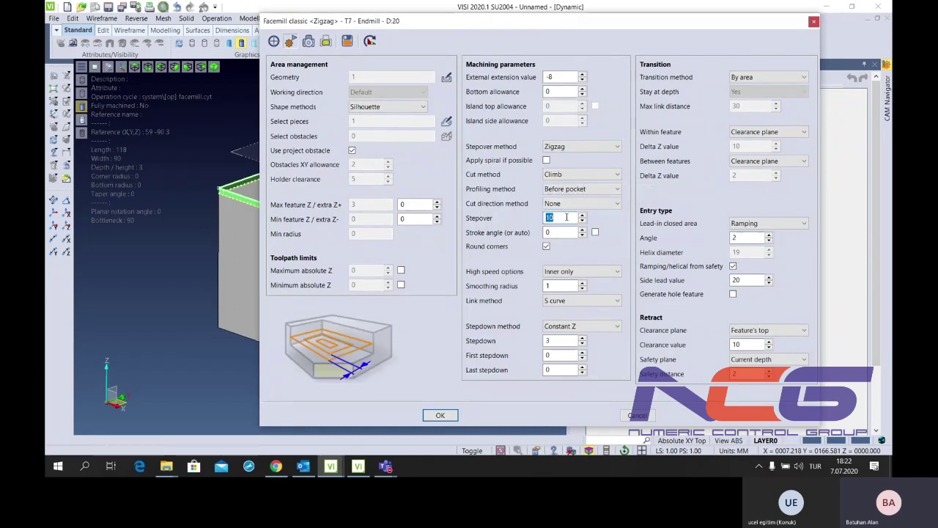
left_click(561, 232)
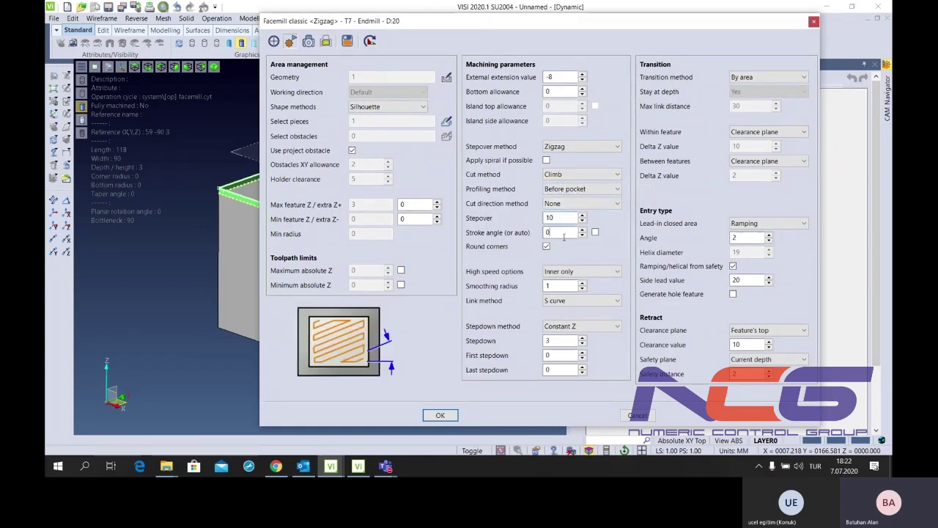
left_click(560, 342)
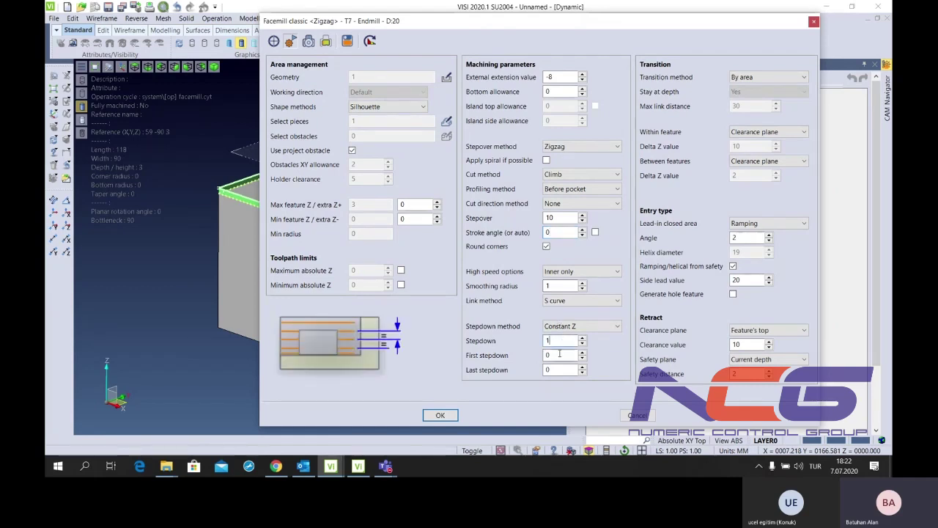
left_click(560, 354)
Set transitions to Feature's top within features and Safety distance between, with clearance 100
left_click(766, 132)
left_click(755, 146)
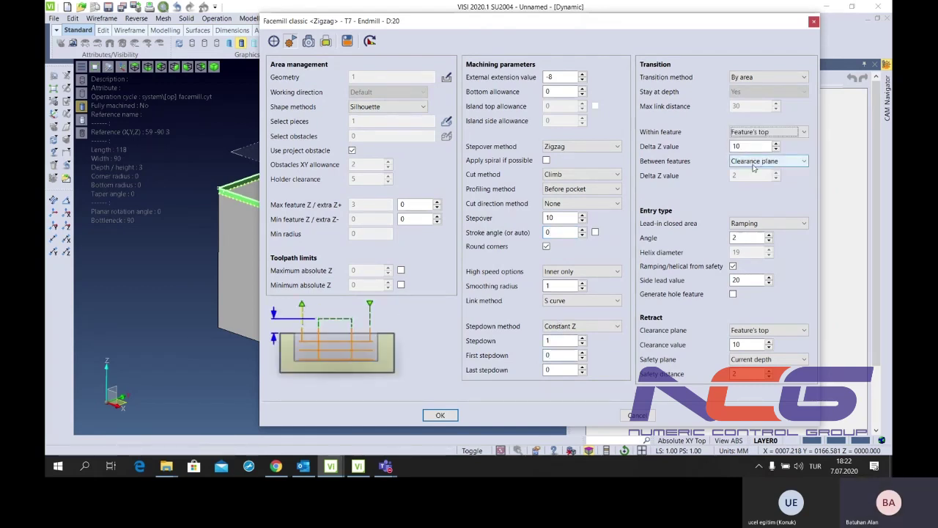
left_click(753, 163)
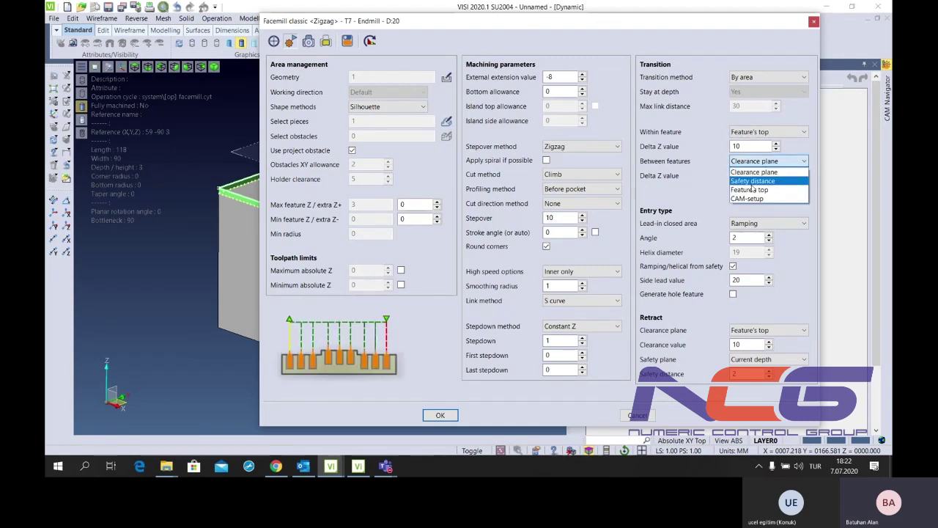
left_click(752, 181)
left_click(758, 331)
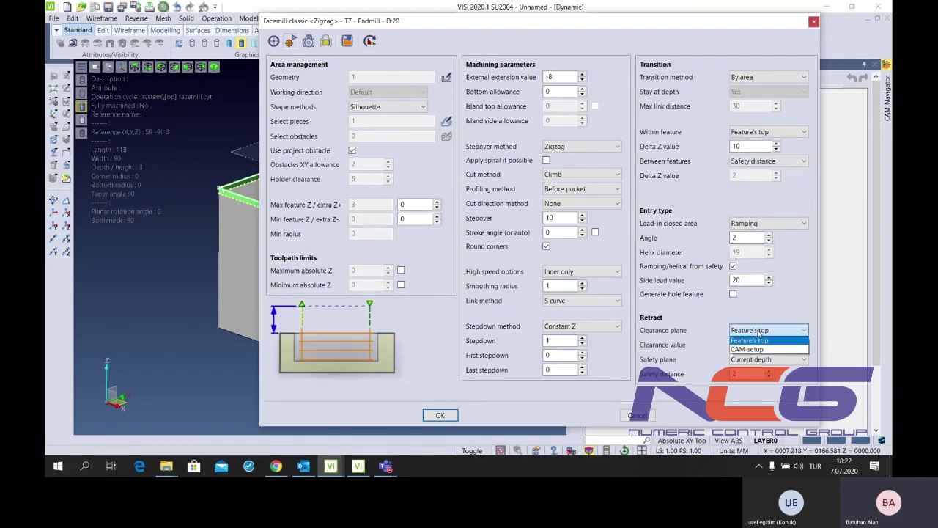
left_click(758, 341)
left_click(753, 345)
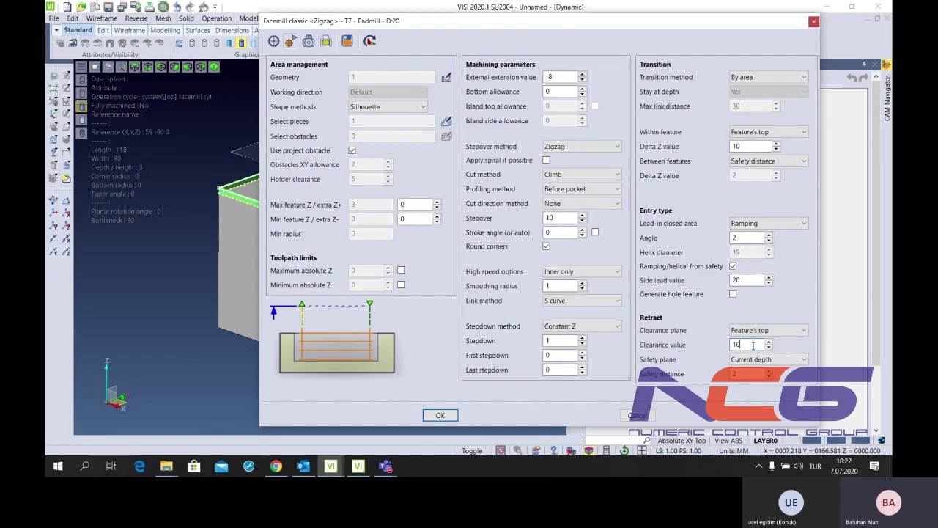
type("0")
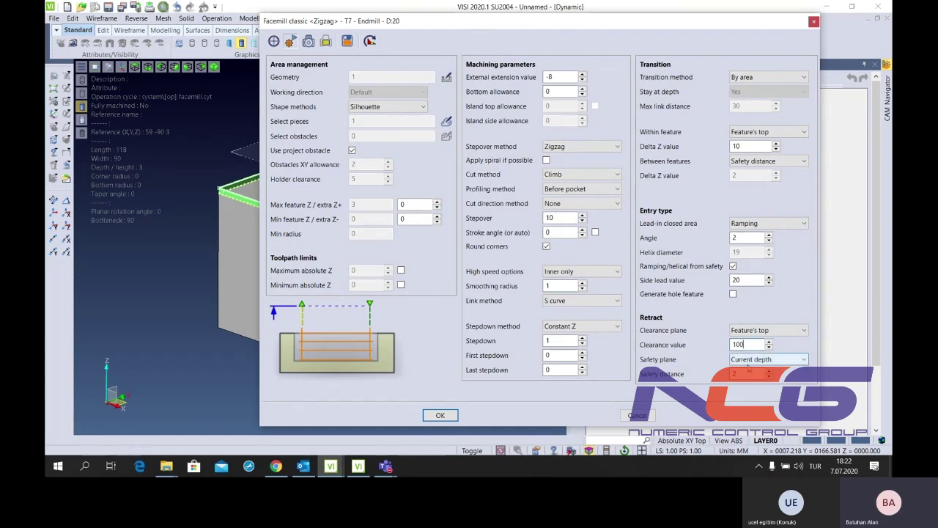
key("Tab")
type("5")
Set the side lead to 11 and accept the facemill parameters to compute the toolpath
double_click(747, 279)
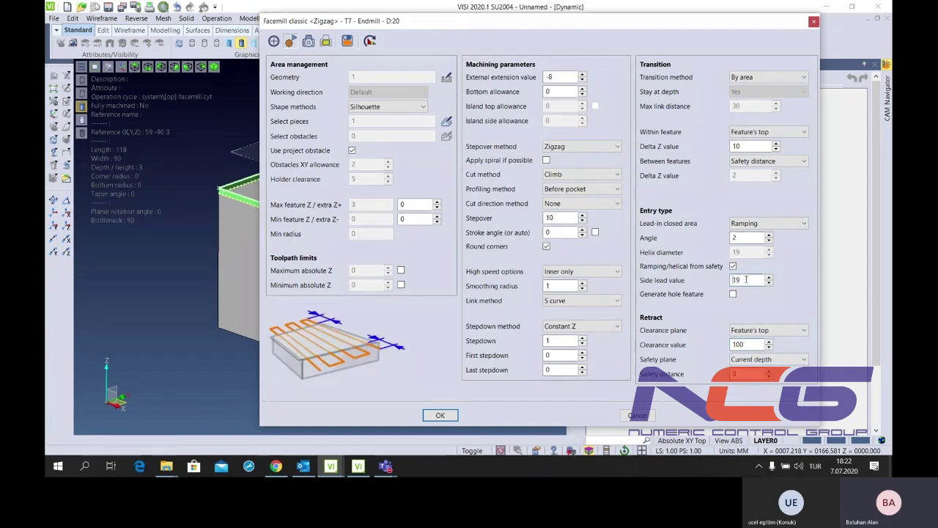
double_click(746, 279)
type("11")
left_click(432, 416)
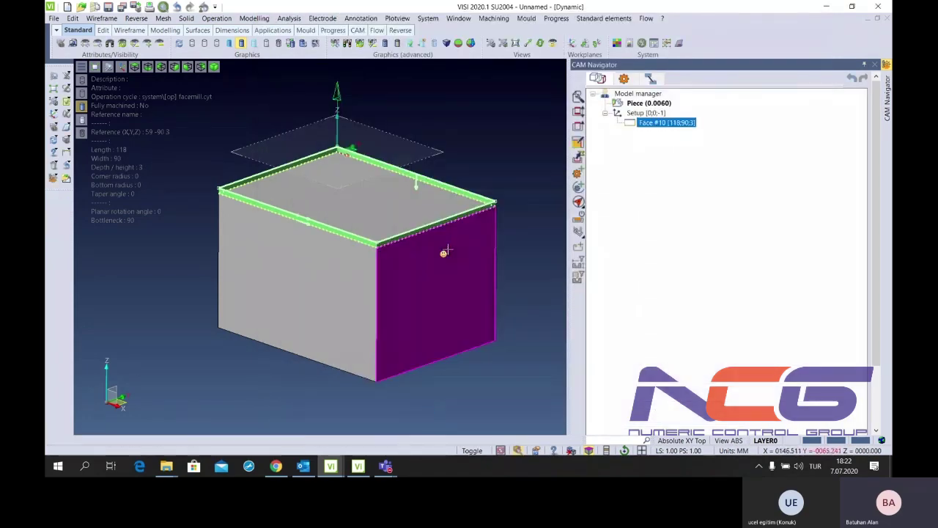
Switch to the front view and zoom in and out on the plate
scroll(303, 193, "up", 5)
scroll(294, 134, "down", 2)
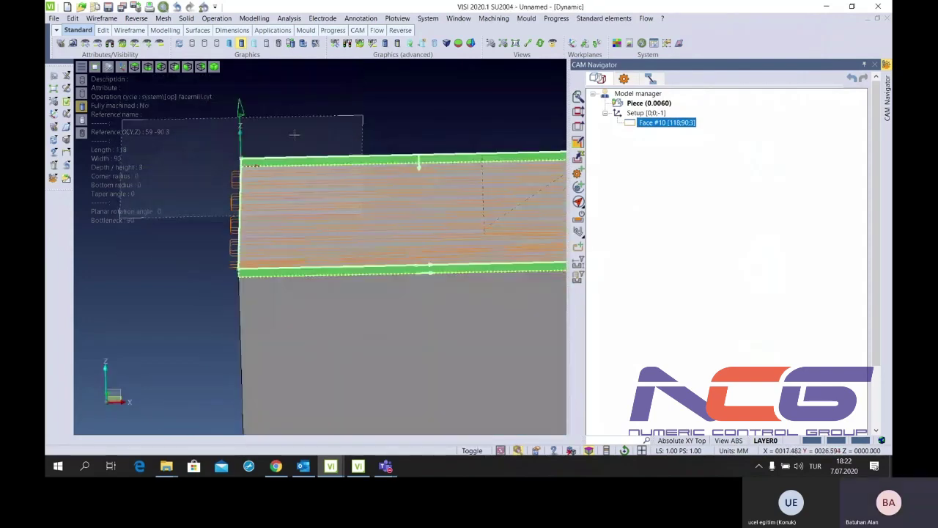
key("2")
scroll(251, 304, "up", 2)
scroll(251, 304, "up", 1)
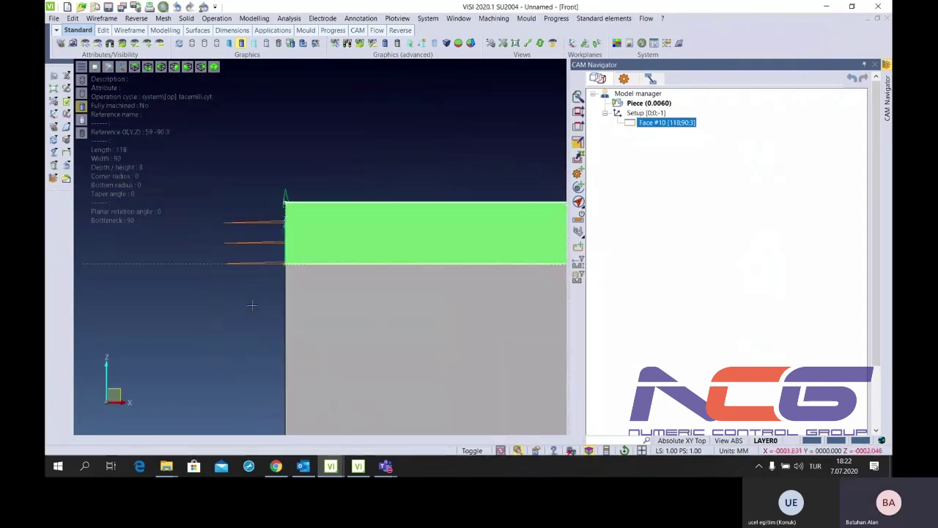
scroll(252, 304, "up", 2)
scroll(354, 119, "down", 2)
scroll(322, 156, "down", 1)
View the plate from directly above and zoom to frame its facing passes
key("8")
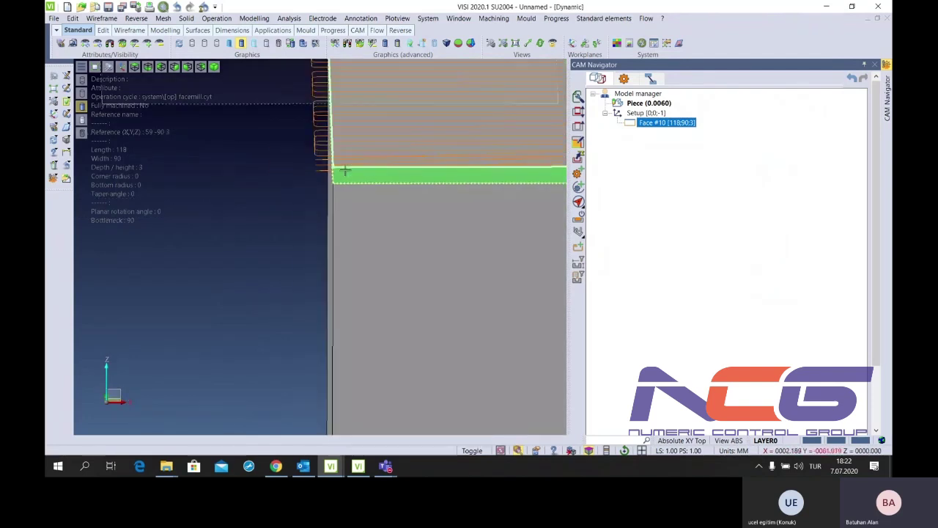
scroll(268, 166, "up", 3)
scroll(268, 167, "down", 1)
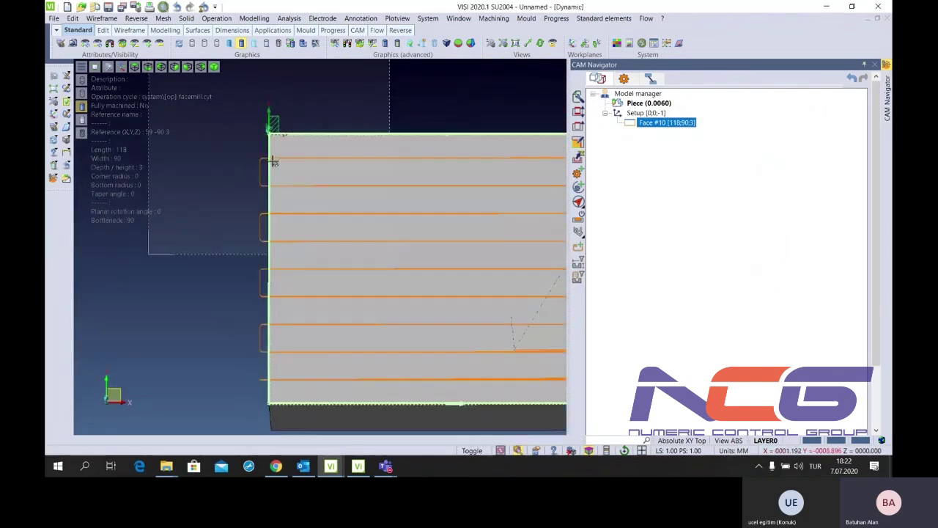
scroll(268, 166, "down", 3)
scroll(384, 181, "up", 2)
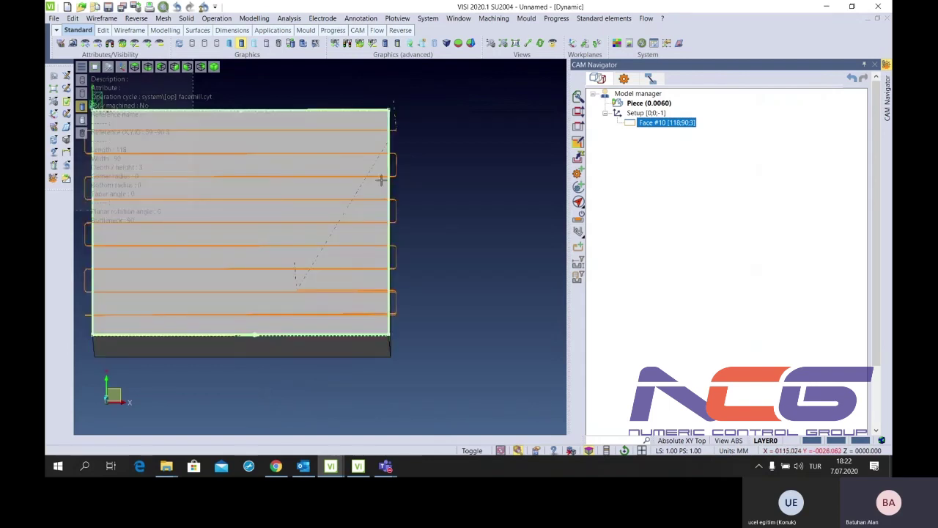
scroll(384, 182, "up", 1)
scroll(354, 188, "up", 1)
scroll(315, 153, "up", 2)
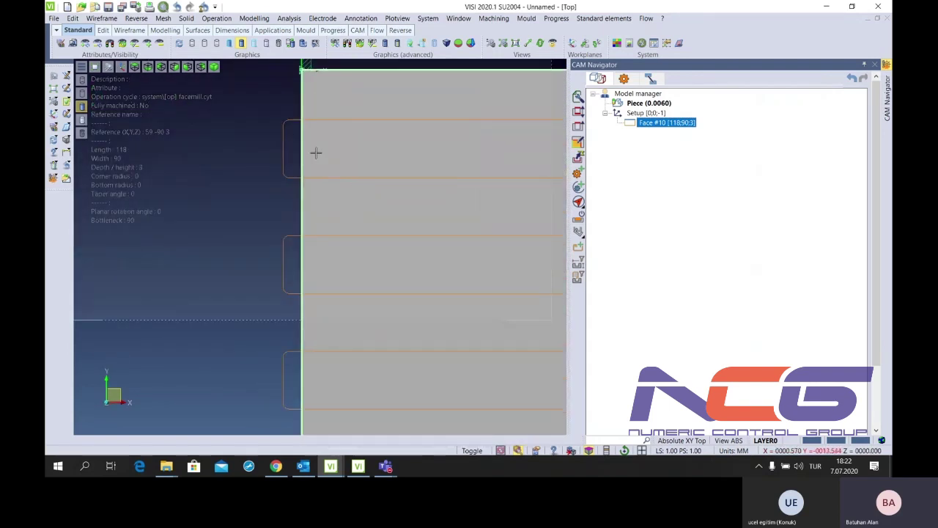
scroll(253, 149, "down", 1)
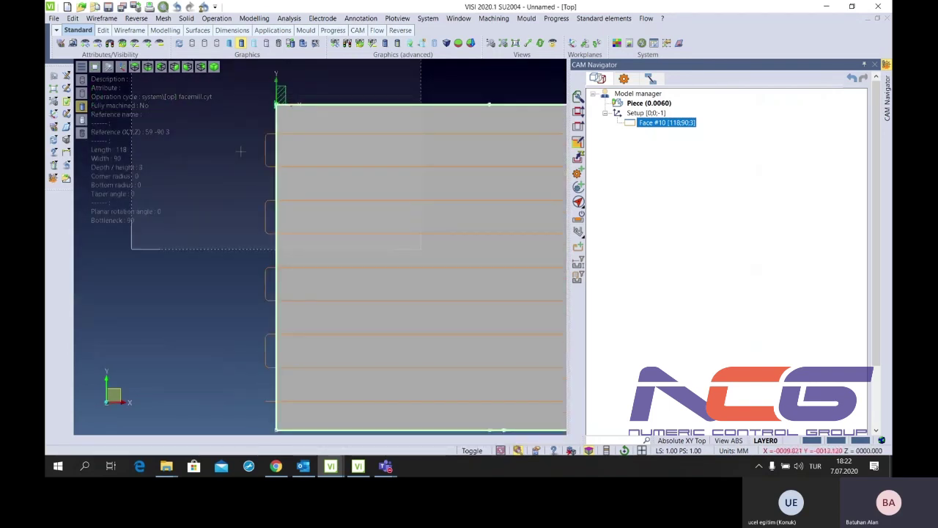
scroll(249, 147, "down", 1)
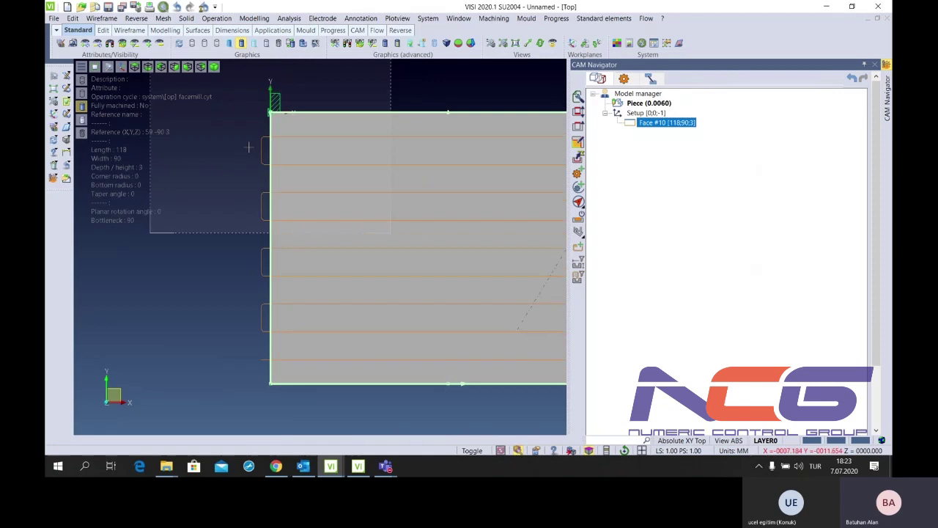
right_click(629, 98)
mouse_move(670, 140)
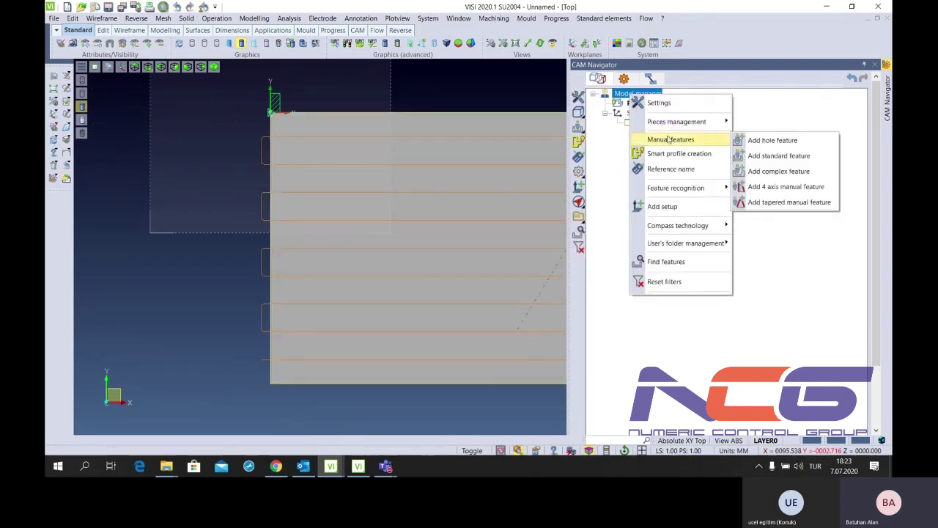
Add a standard Face feature on the plate's top outline, creating Face #197
left_click(780, 159)
left_click(429, 111)
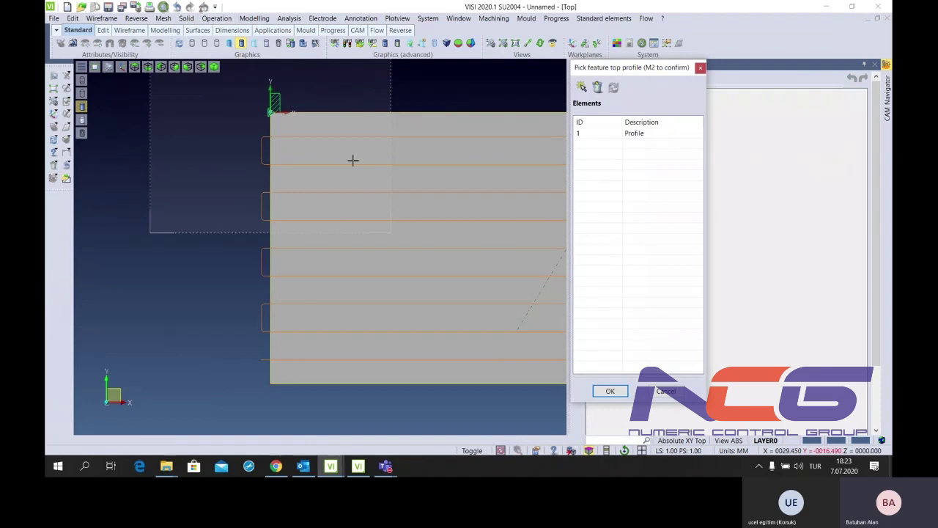
middle_click(352, 160)
left_click(733, 92)
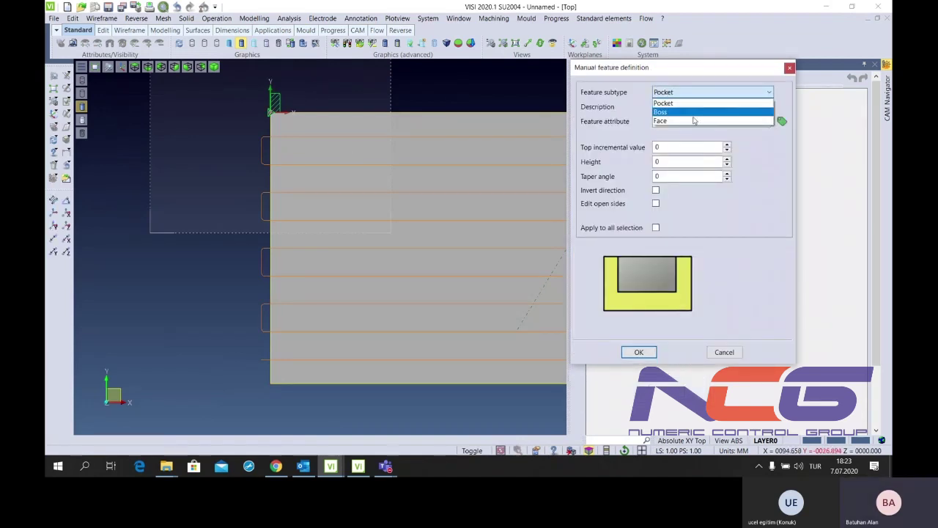
left_click(689, 119)
left_click(639, 352)
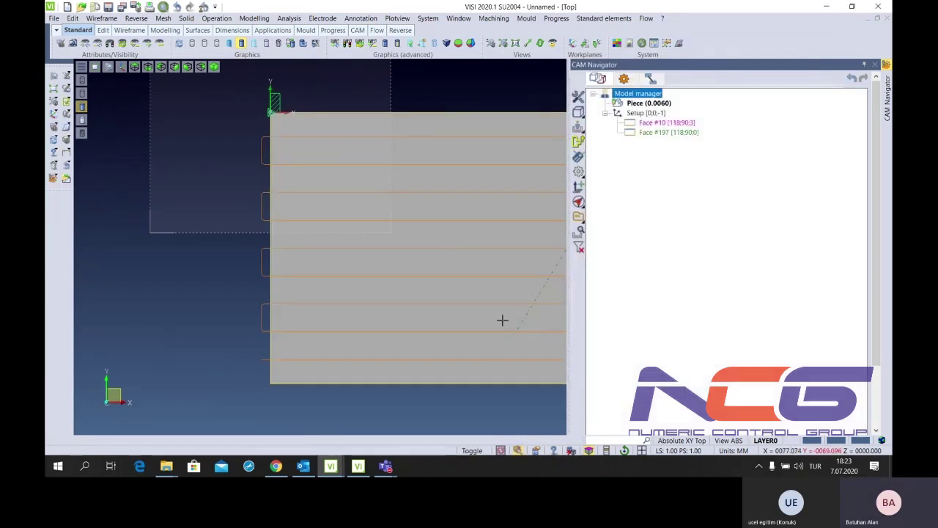
left_click(655, 133)
Attach a Facemill classic operation to Face #197 with stepdown 1
middle_click_drag(442, 135, 365, 120)
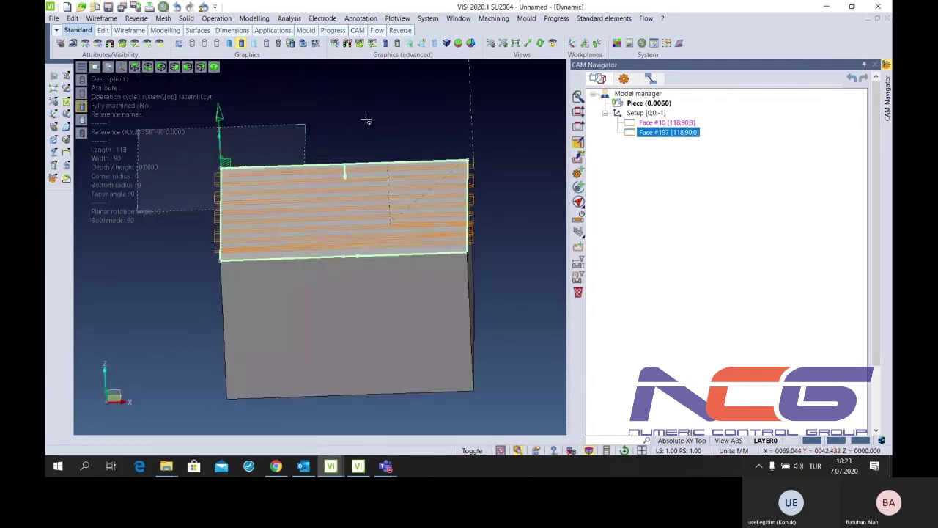
right_click(671, 134)
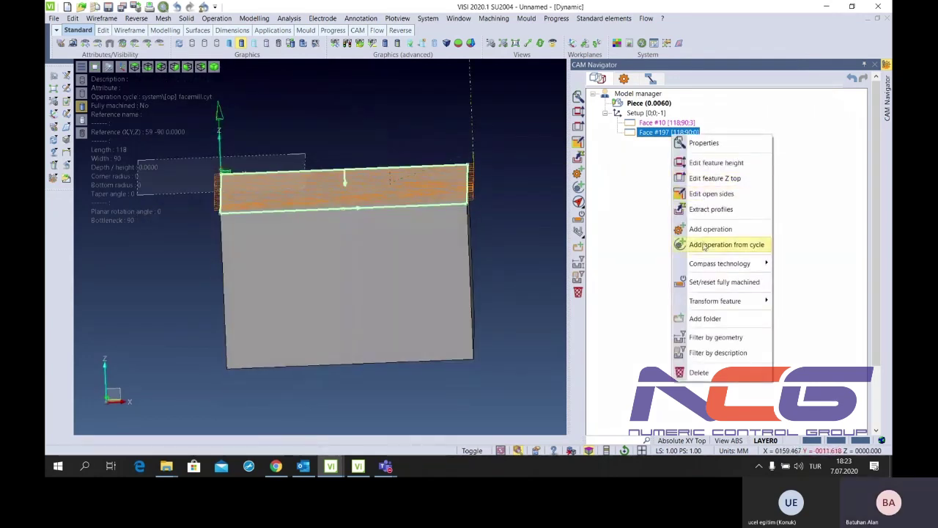
left_click(710, 229)
left_click(533, 77)
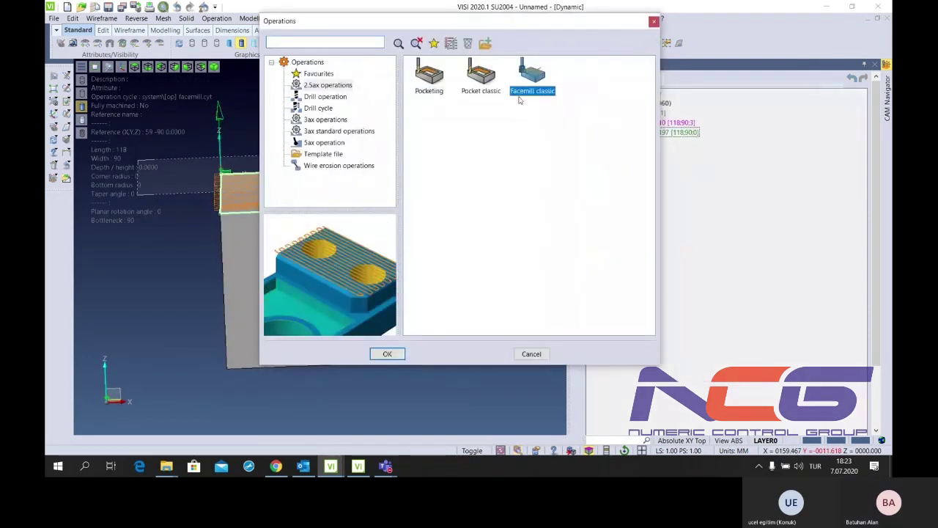
left_click(389, 354)
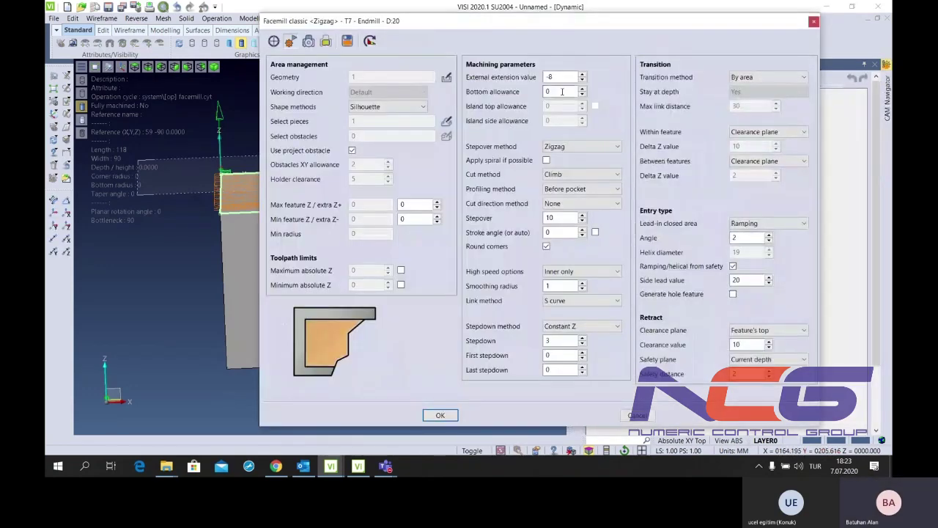
left_click(554, 339)
type("1")
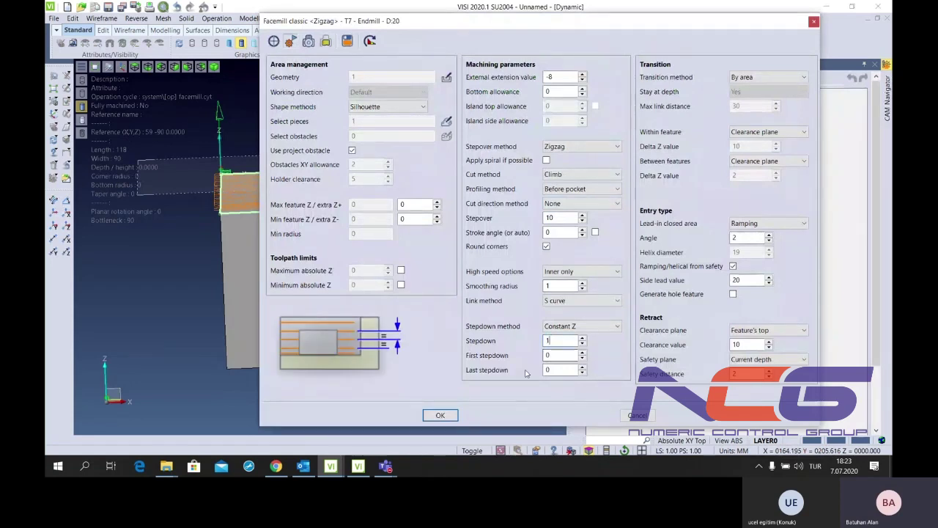
left_click(440, 415)
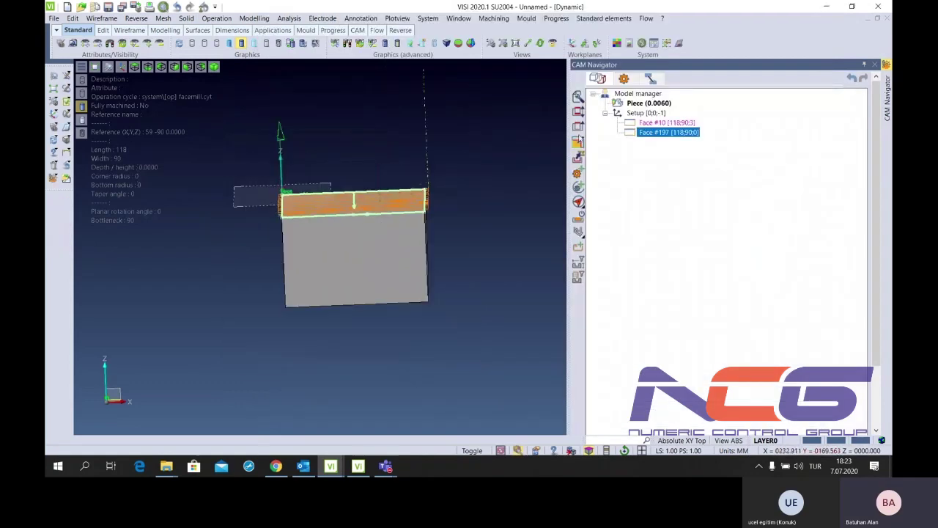
Rotate and zoom around the plate, then check the passes from Top and Front views
scroll(309, 238, "up", 5)
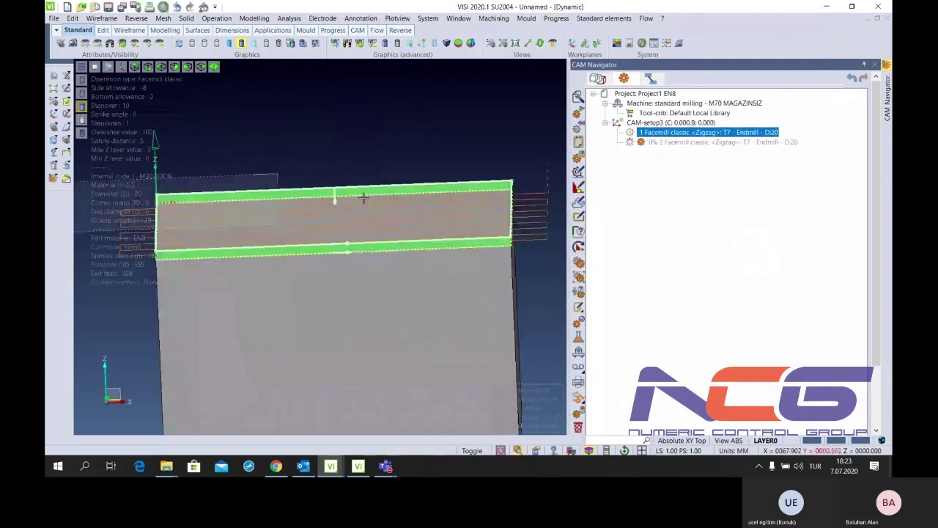
scroll(435, 235, "up", 3)
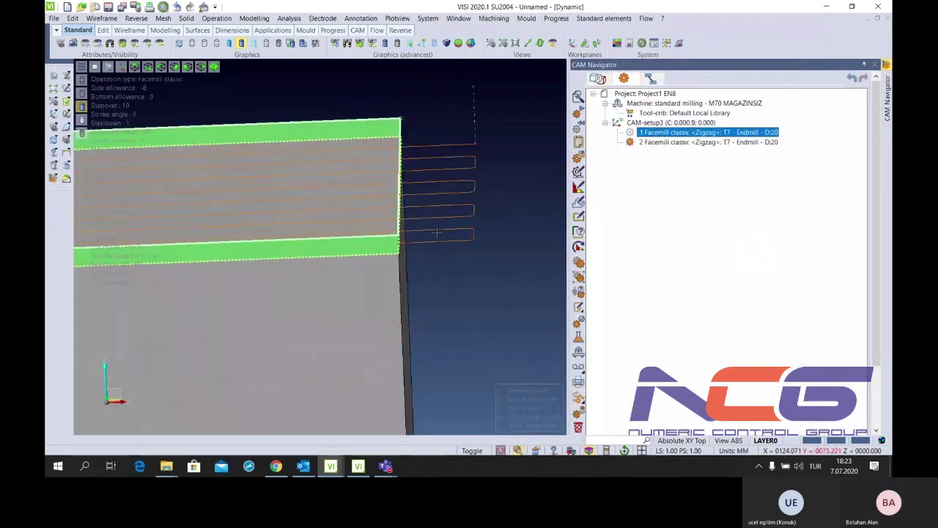
middle_click_drag(435, 234, 422, 254)
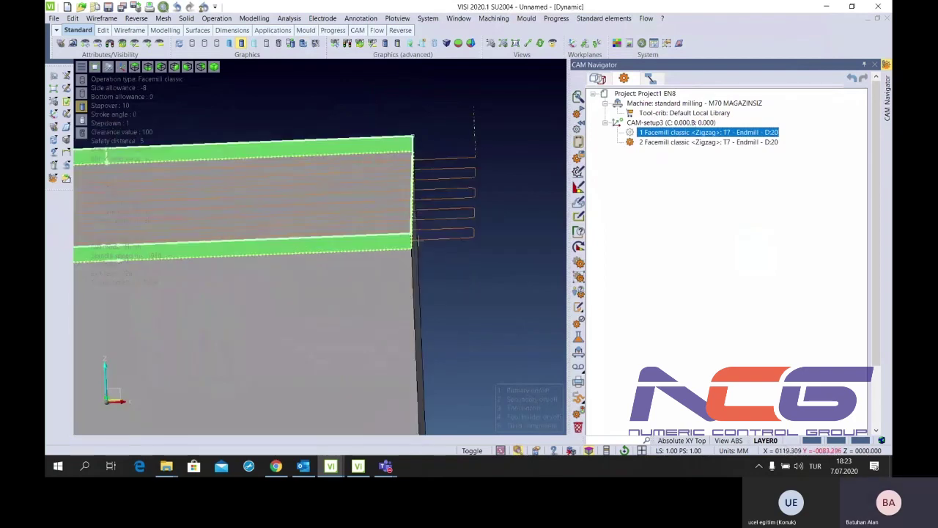
scroll(422, 253, "down", 3)
middle_click_drag(422, 253, 568, 210)
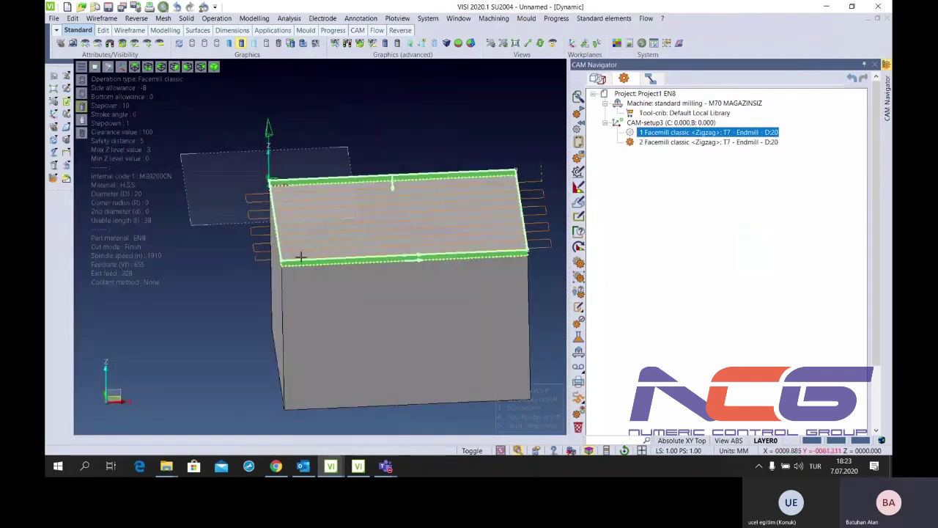
scroll(303, 242, "up", 1)
scroll(304, 243, "up", 2)
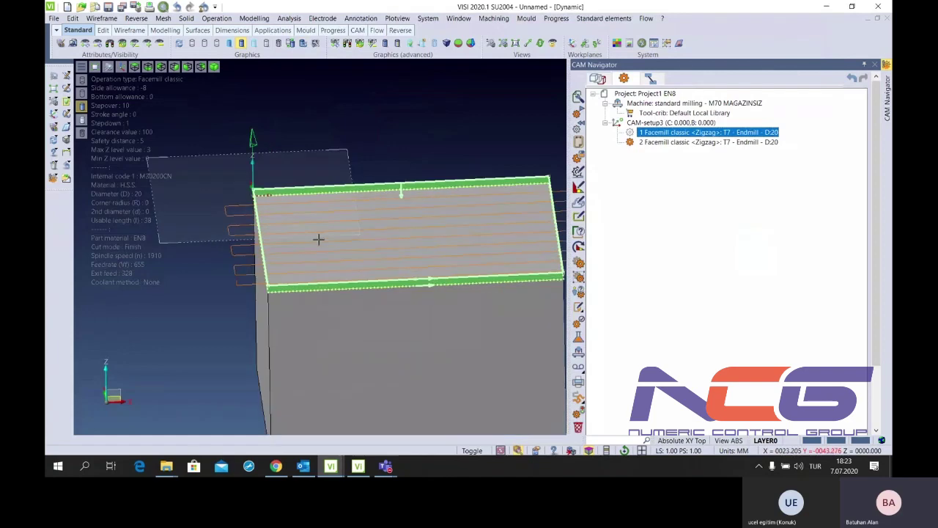
scroll(318, 237, "up", 2)
scroll(310, 244, "up", 3)
middle_click_drag(506, 181, 285, 182)
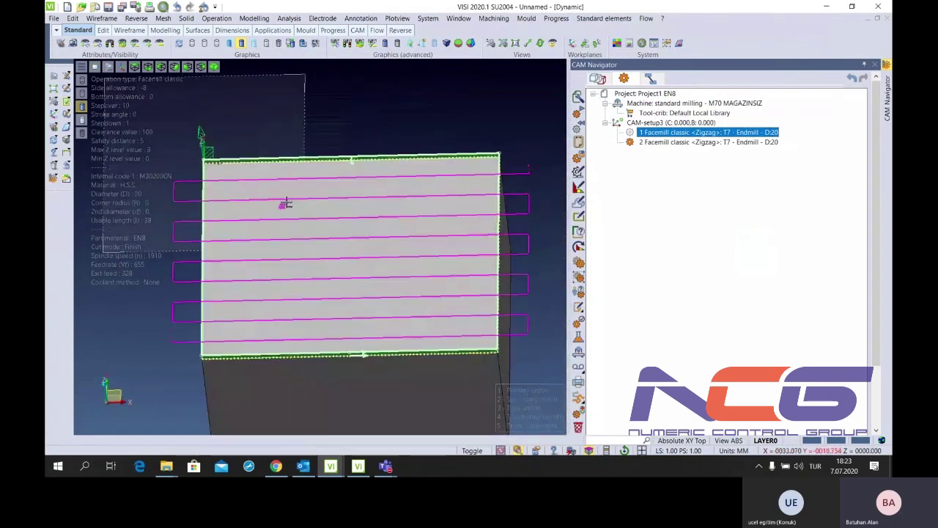
key("ctrl+1")
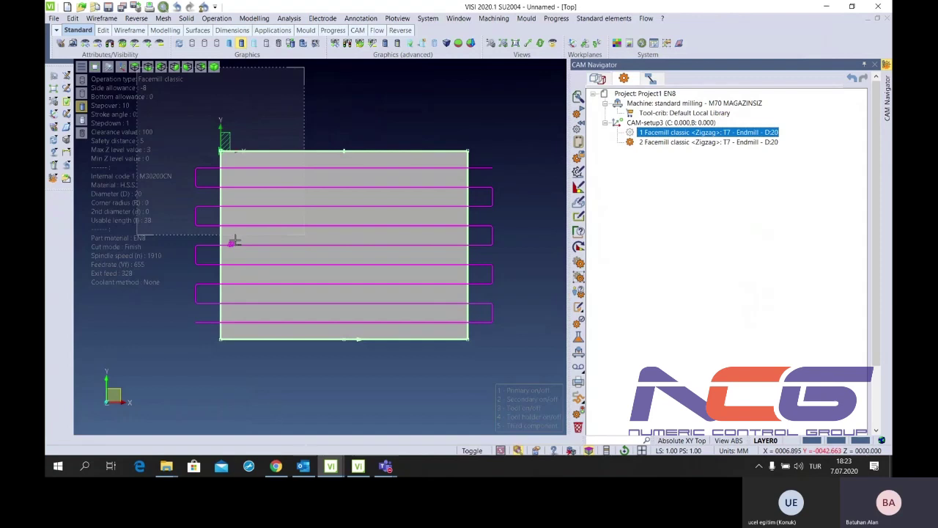
key("ctrl+2")
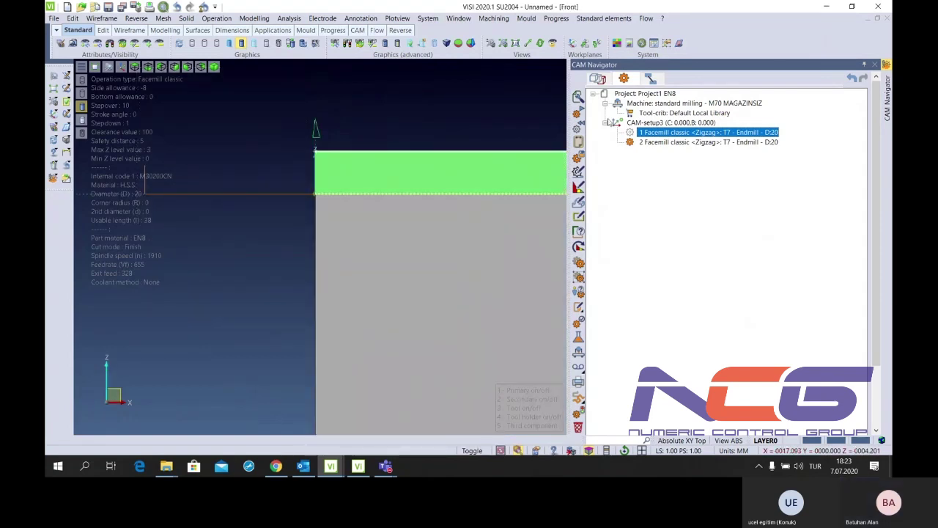
Show and then hide operation 1's toolpath to compare it with the new zigzag passes
left_click(630, 133)
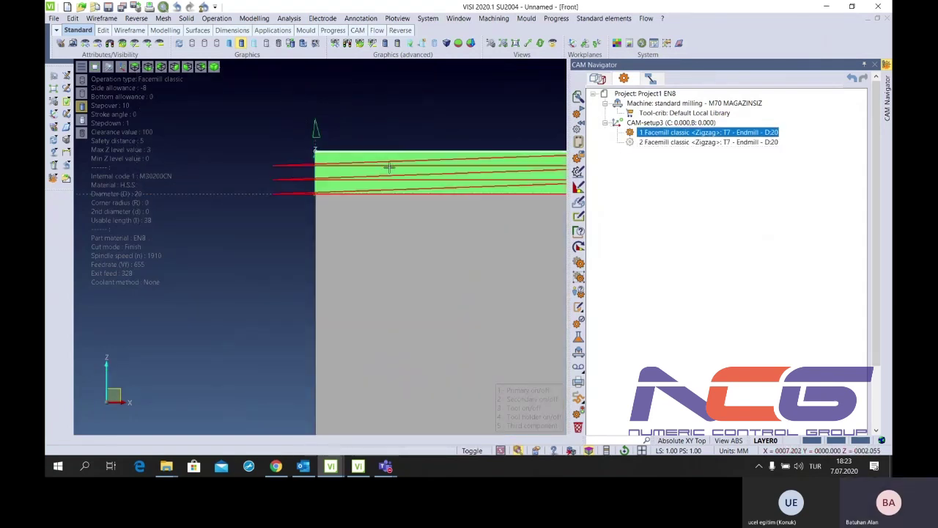
middle_click_drag(389, 167, 349, 161)
left_click(630, 132)
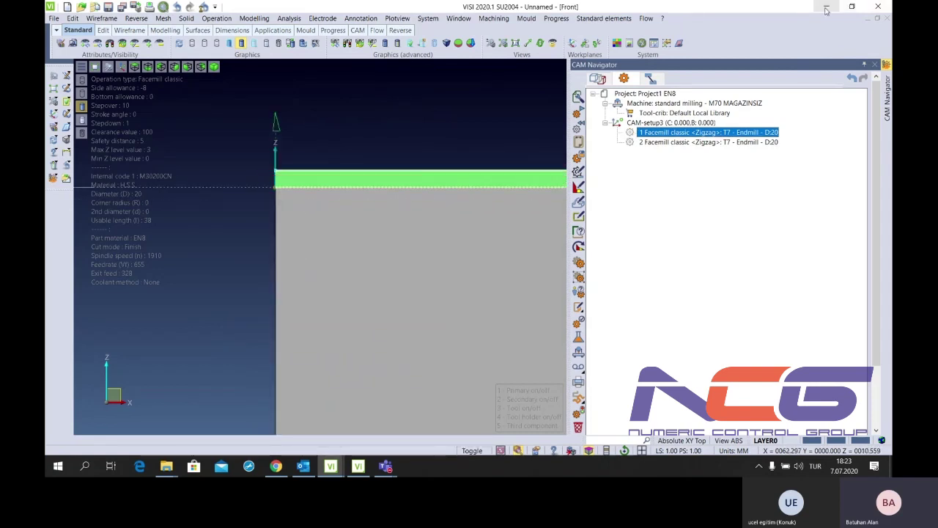
left_click(827, 8)
Browse CAM-setup3's operation list (Profile & section, Revolution), cancel, and minimise the MFR plate window
right_click(659, 113)
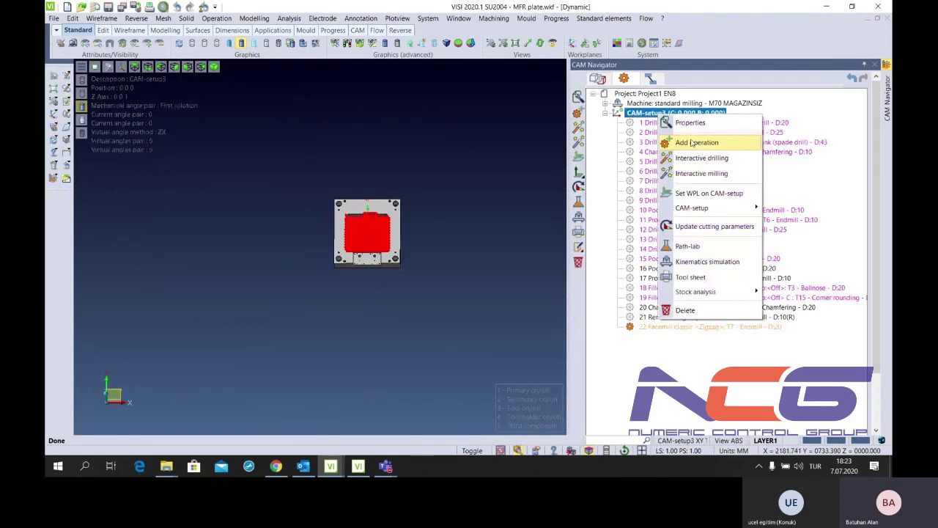
left_click(693, 144)
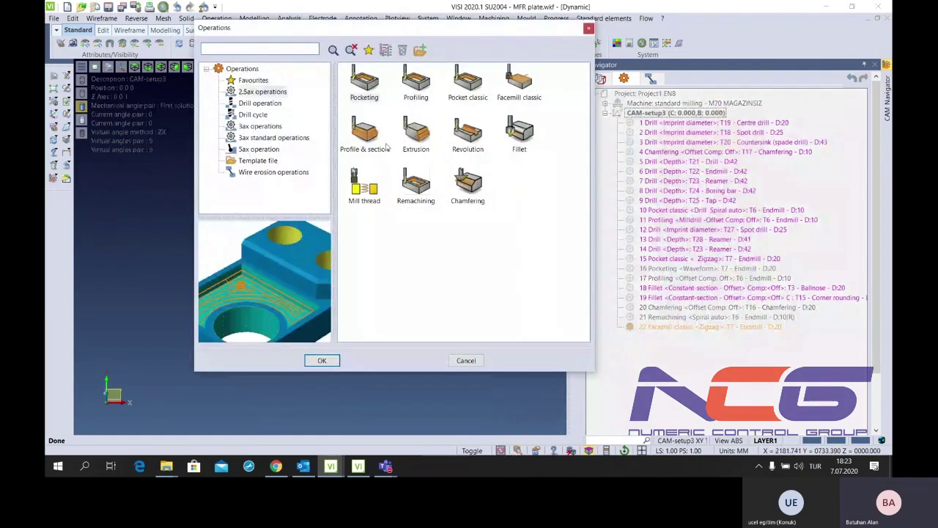
left_click(364, 135)
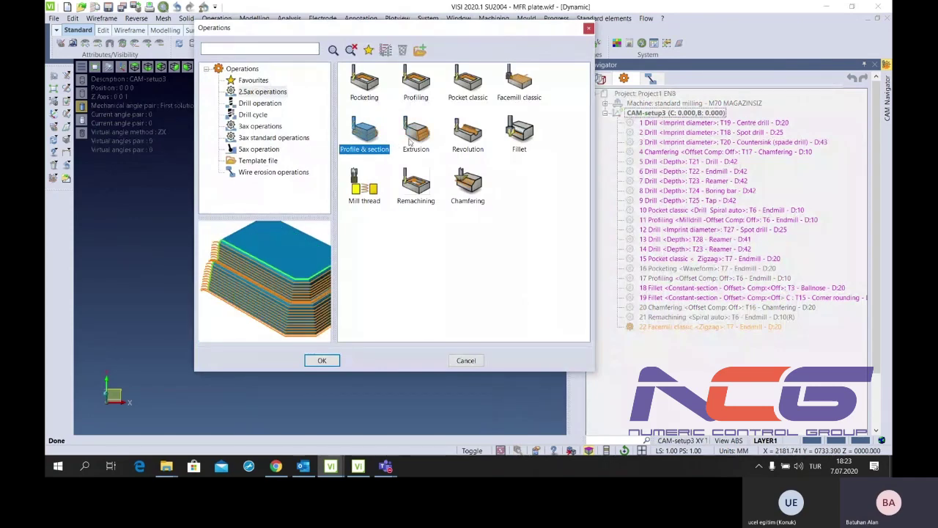
left_click(468, 132)
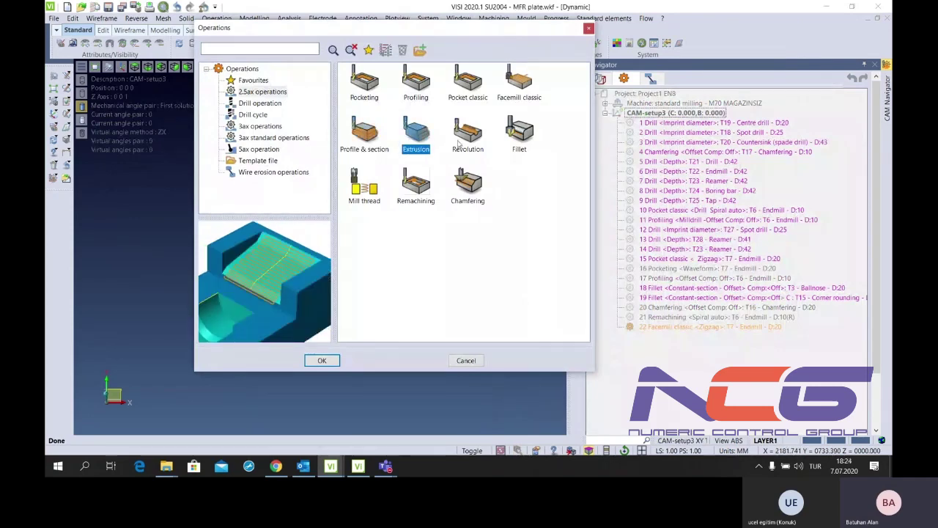
left_click(371, 143)
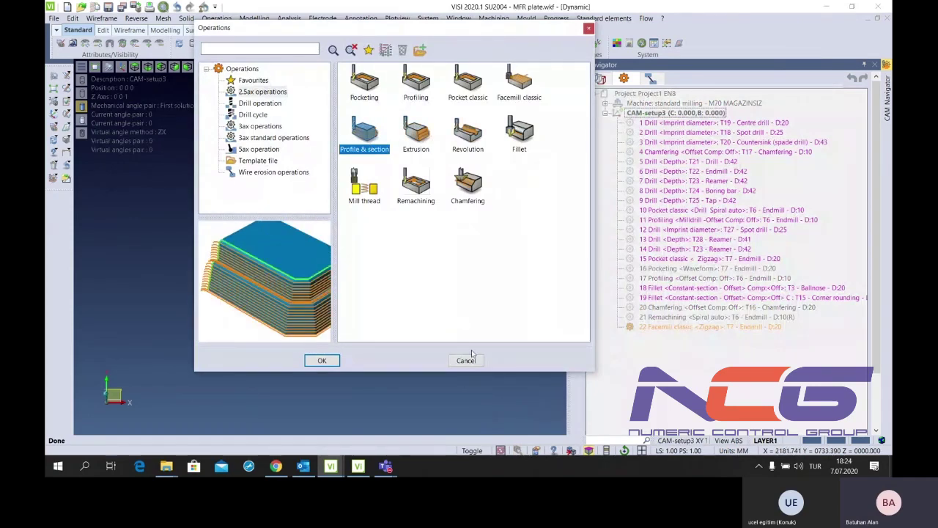
left_click(467, 359)
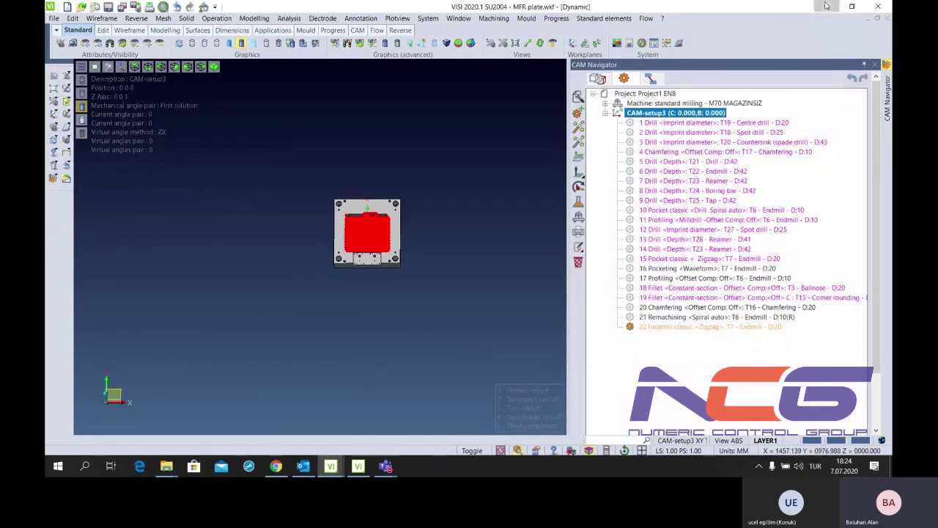
left_click(826, 5)
mouse_move(330, 466)
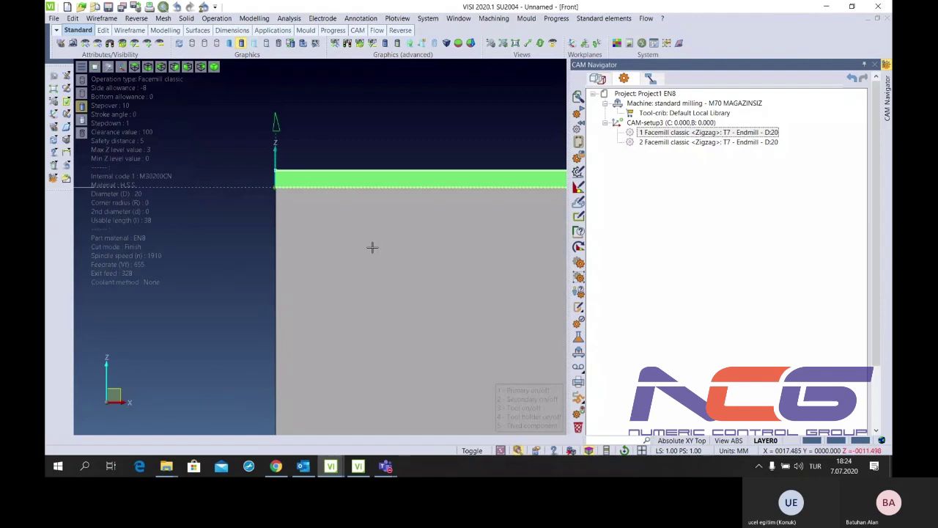
Delete both Facemill classic operations from the unnamed part, confirming the prompt
key("F5")
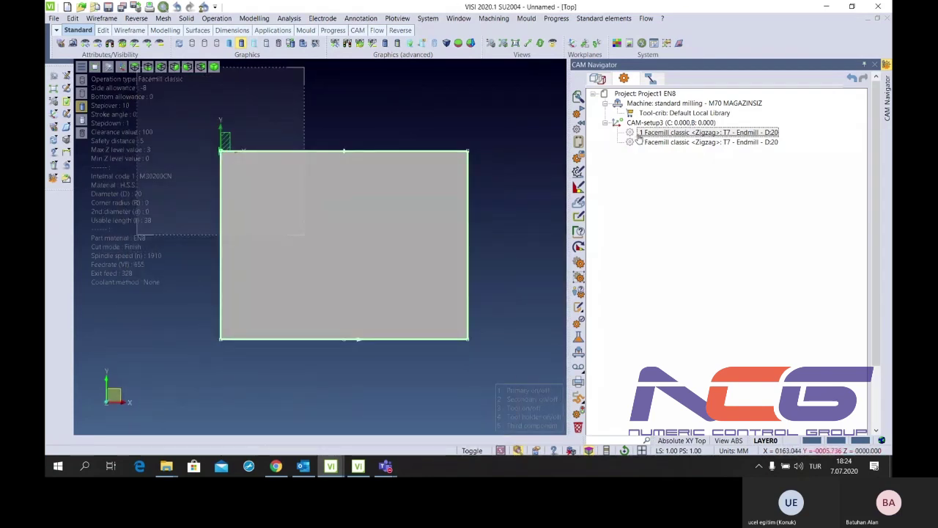
left_click(598, 78)
left_click(656, 122, "shift")
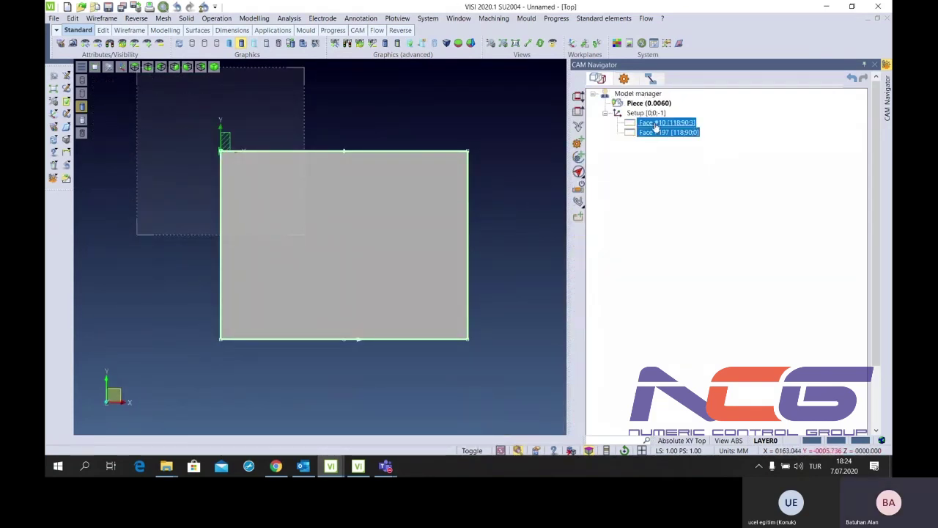
right_click(656, 126)
left_click(638, 191)
left_click(662, 133)
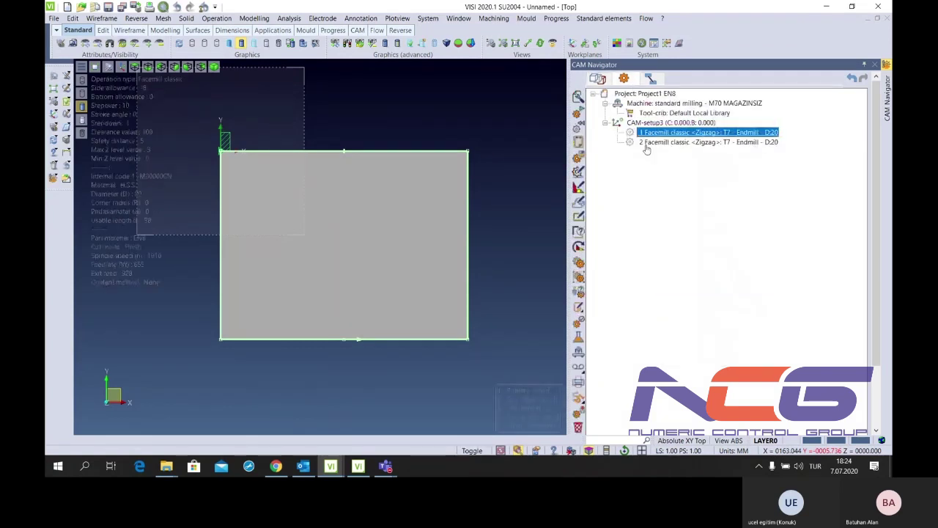
key("Delete")
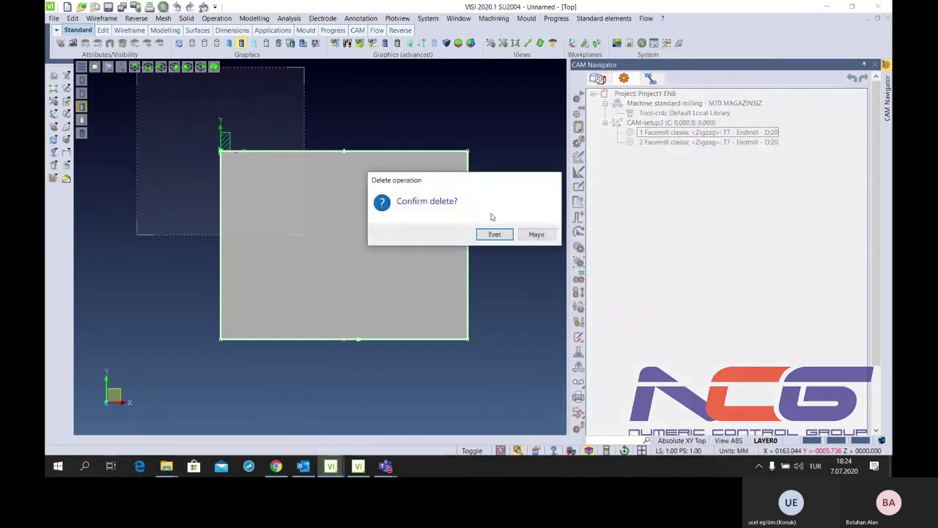
left_click(495, 236)
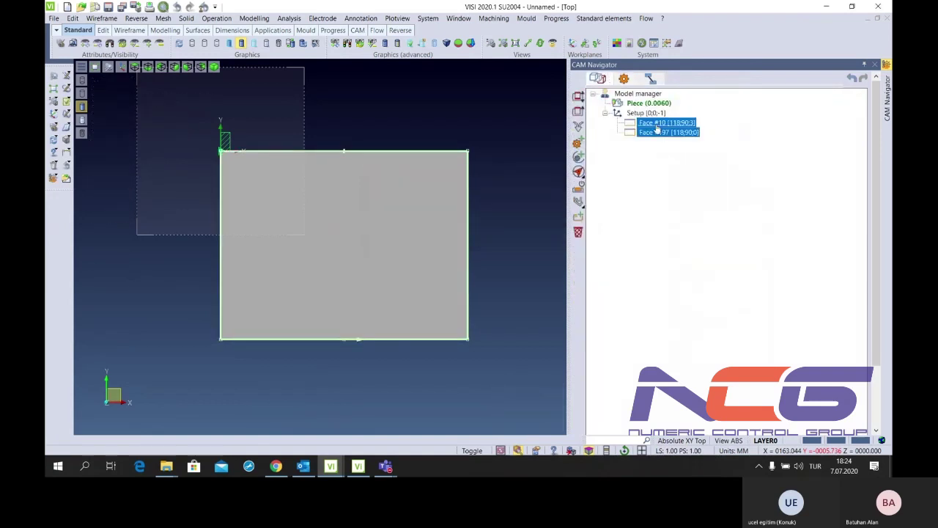
Delete Face #10 and Face #197 from the model tree, then orbit to see the block's sides
right_click(658, 129)
left_click(678, 291)
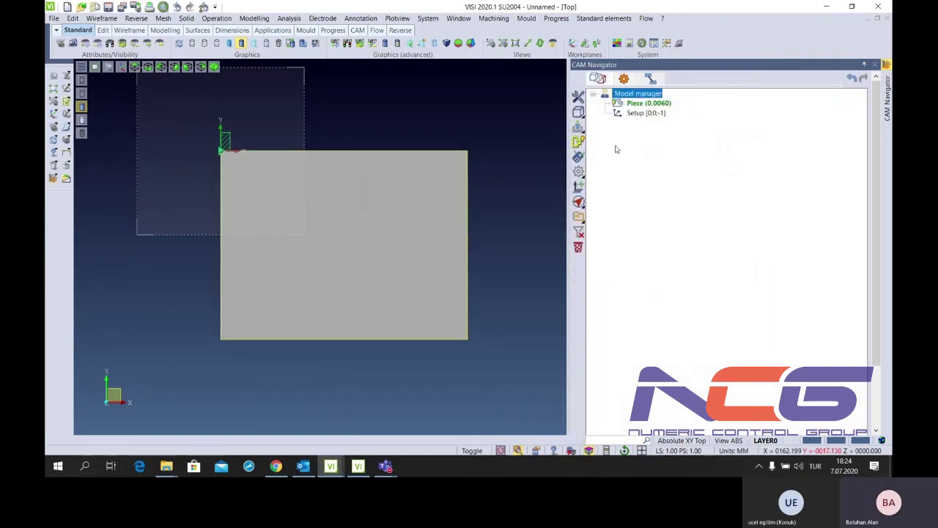
scroll(398, 150, "down", 3)
middle_click_drag(365, 233, 352, 153)
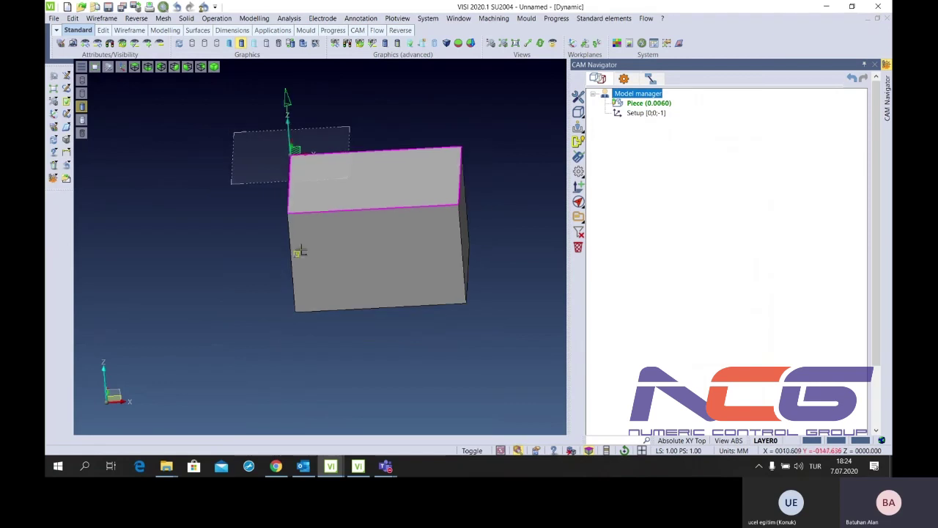
Add a 2.5-axis Profile & section operation to CAM-setup3
left_click(67, 77)
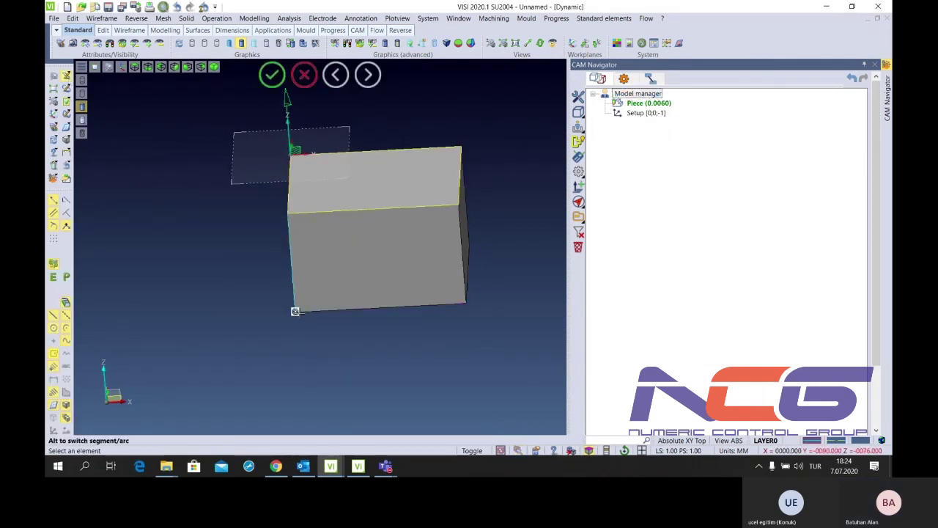
key("Escape")
scroll(310, 110, "down", 2)
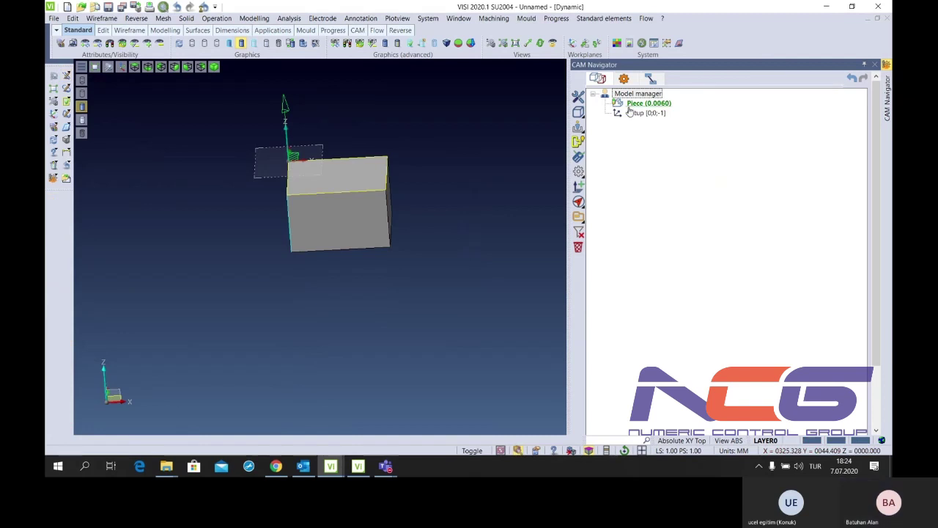
left_click(631, 113)
right_click(631, 115)
left_click(675, 234)
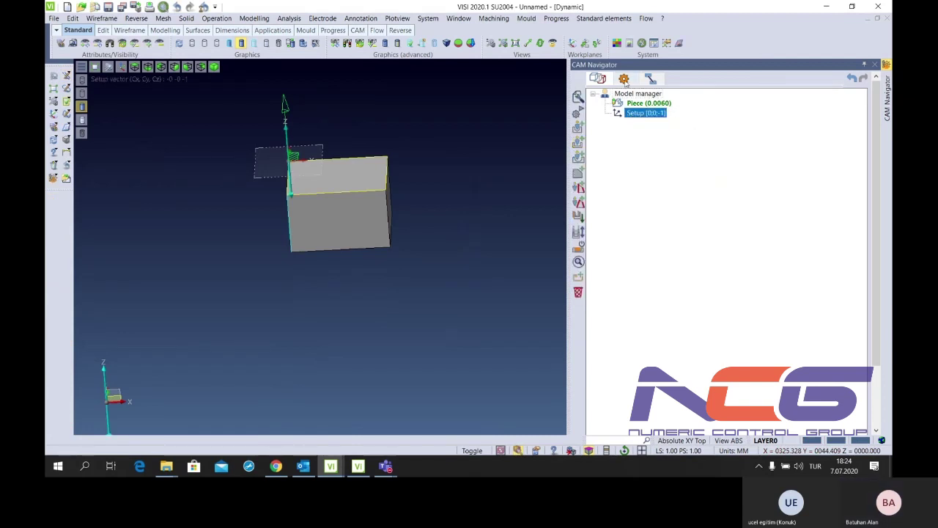
right_click(646, 123)
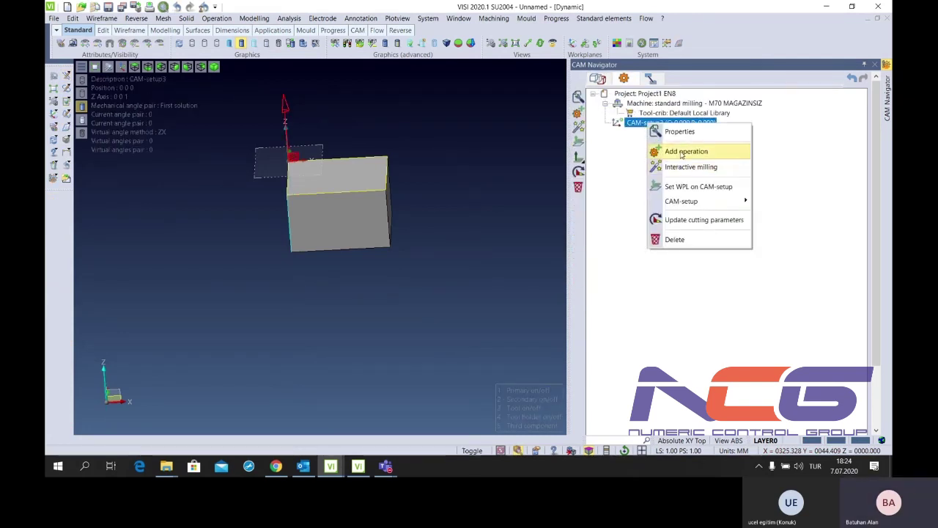
left_click(682, 151)
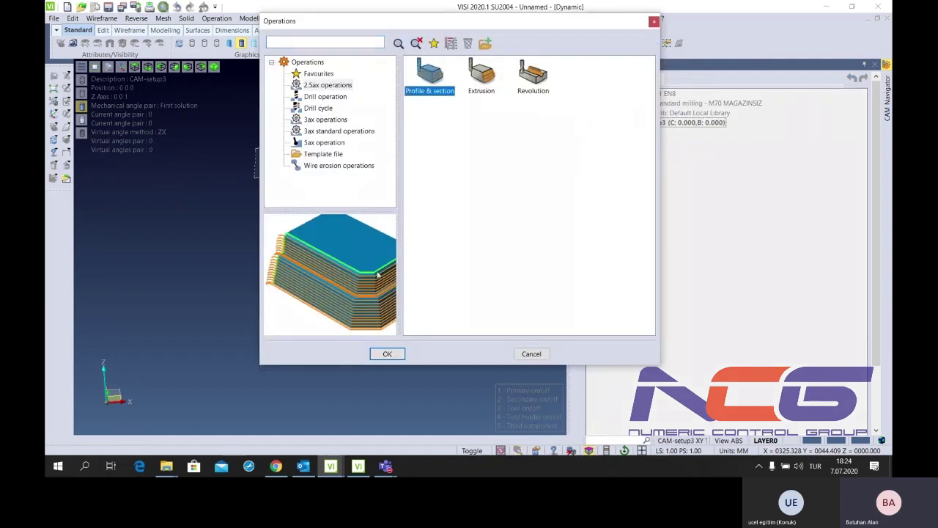
left_click(388, 353)
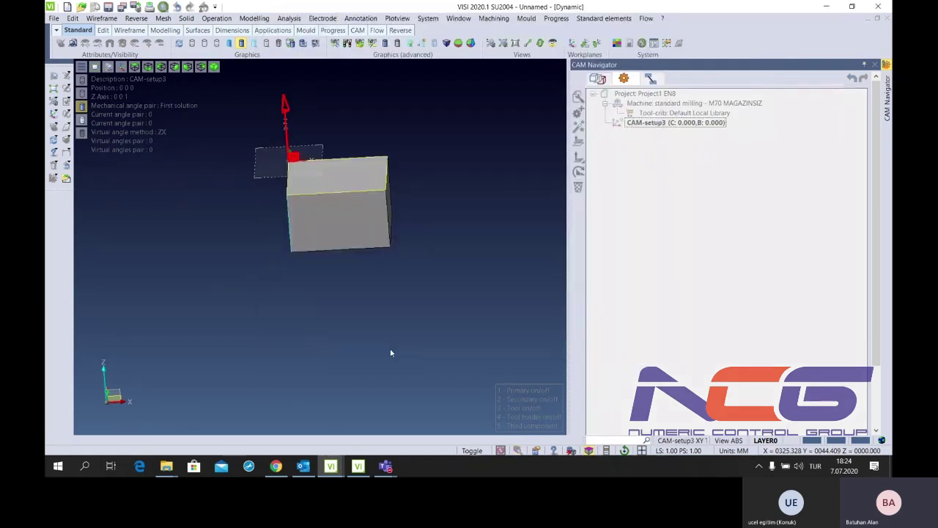
Use the Endmill 10-10 tool and pick the block's top-face outline as geometry
double_click(743, 195)
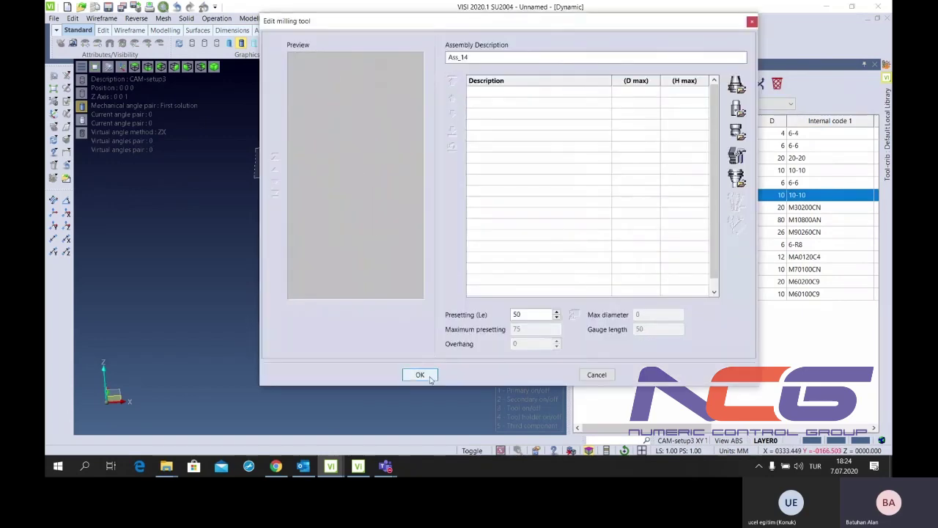
left_click(430, 377)
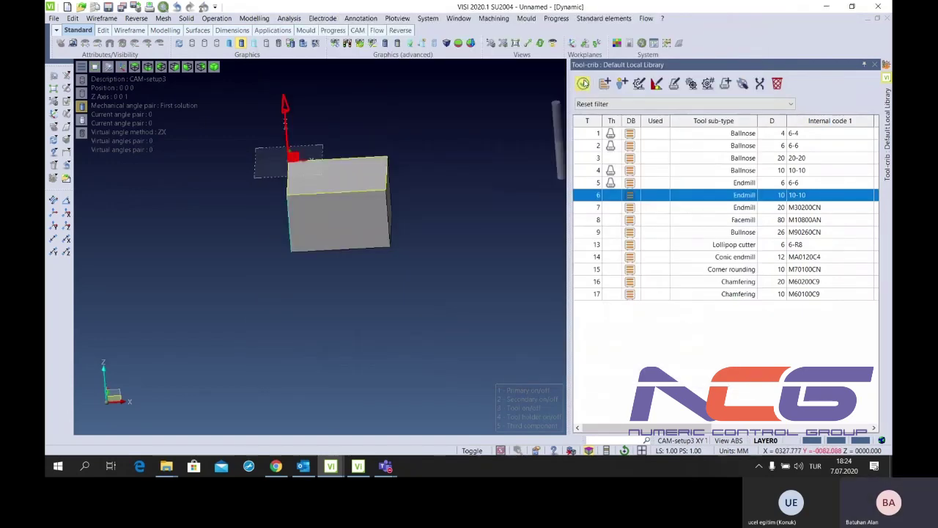
left_click(337, 192)
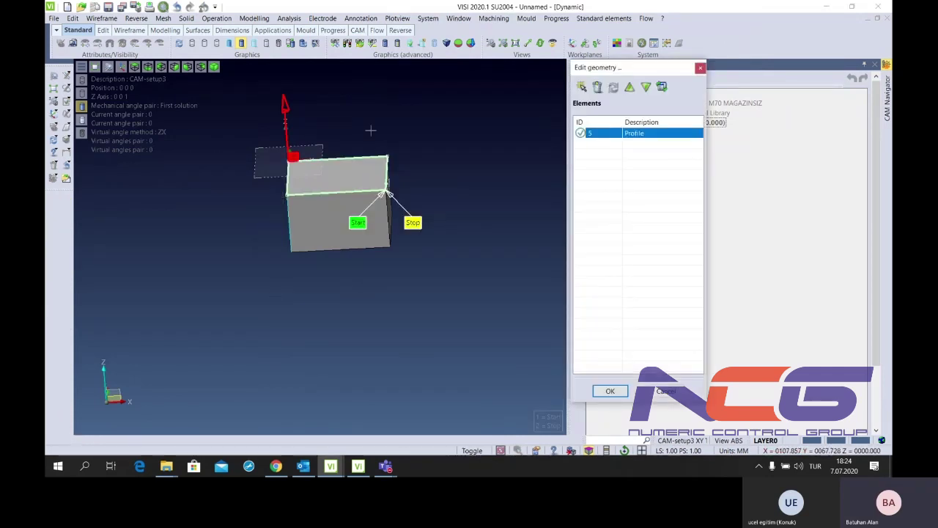
key("Return")
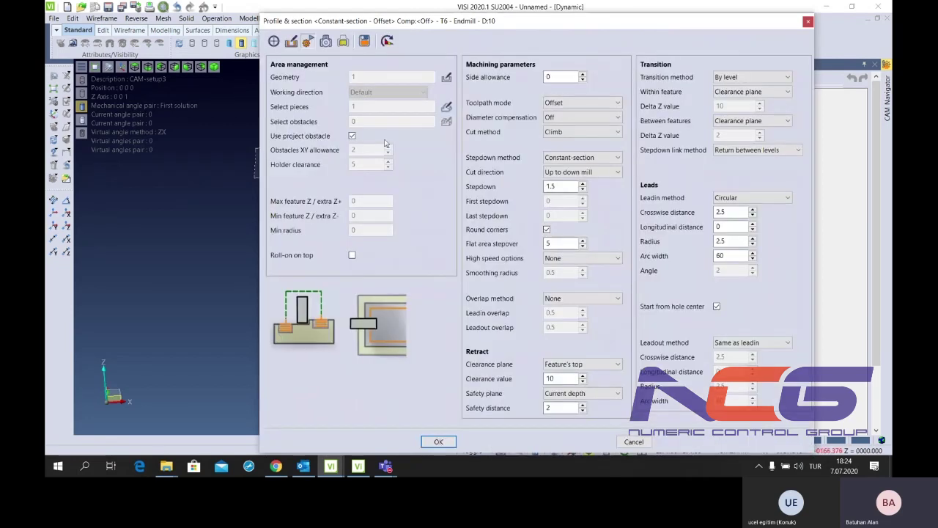
Keep the toolpath mode at Offset and diameter compensation Off
double_click(585, 103)
left_click(585, 103)
left_click(585, 104)
left_click(585, 103)
left_click(584, 113)
left_click(583, 103)
left_click(575, 131)
left_click(583, 102)
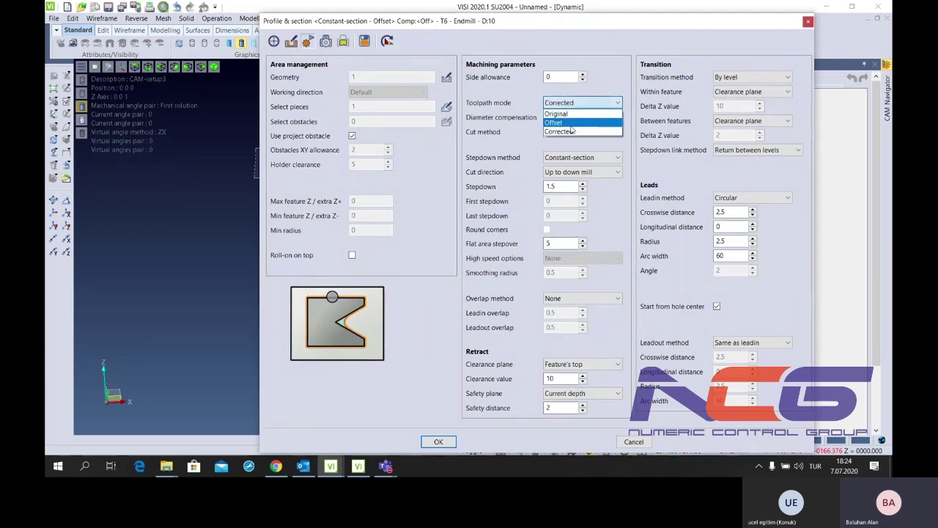
left_click(579, 122)
left_click(576, 117)
left_click(550, 124)
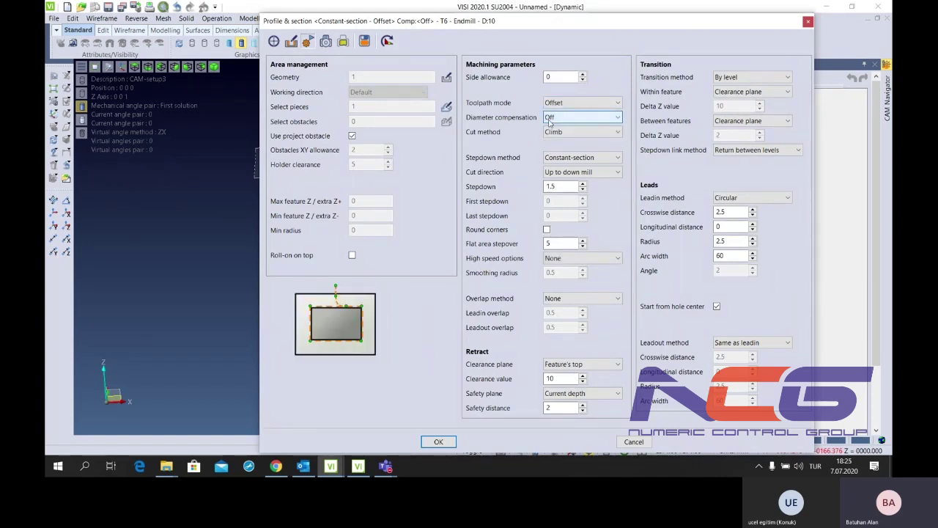
Keep the stepdown method at Constant Z and the cut direction at Up to down mill
left_click(575, 132)
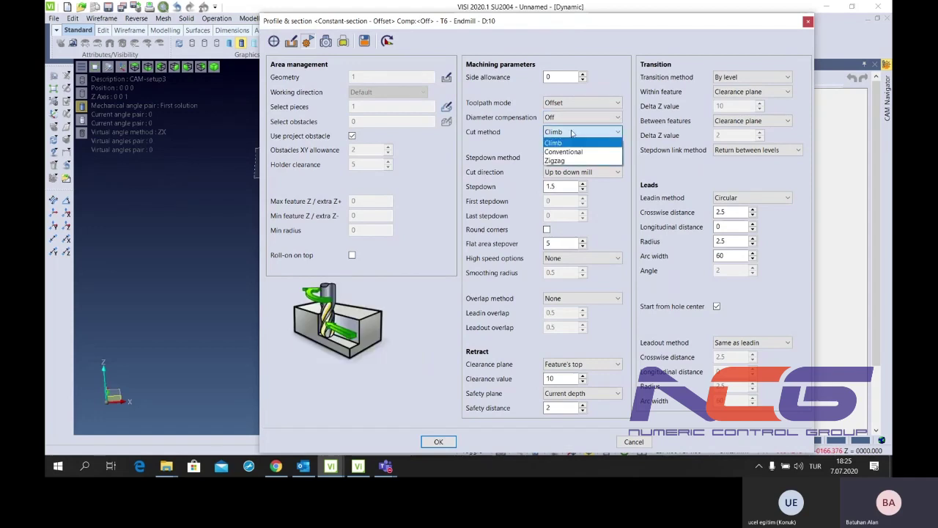
key("Escape")
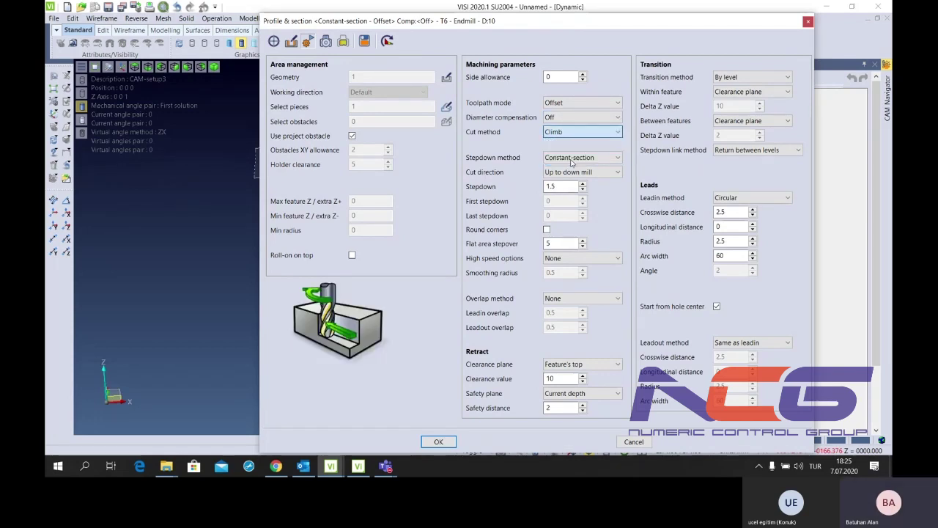
left_click(572, 161)
left_click(581, 171)
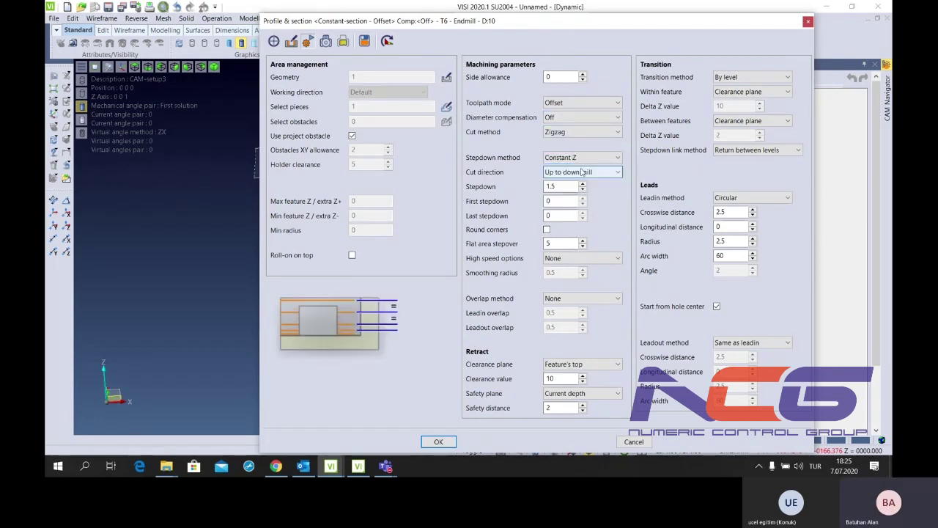
left_click(581, 157)
left_click(581, 161)
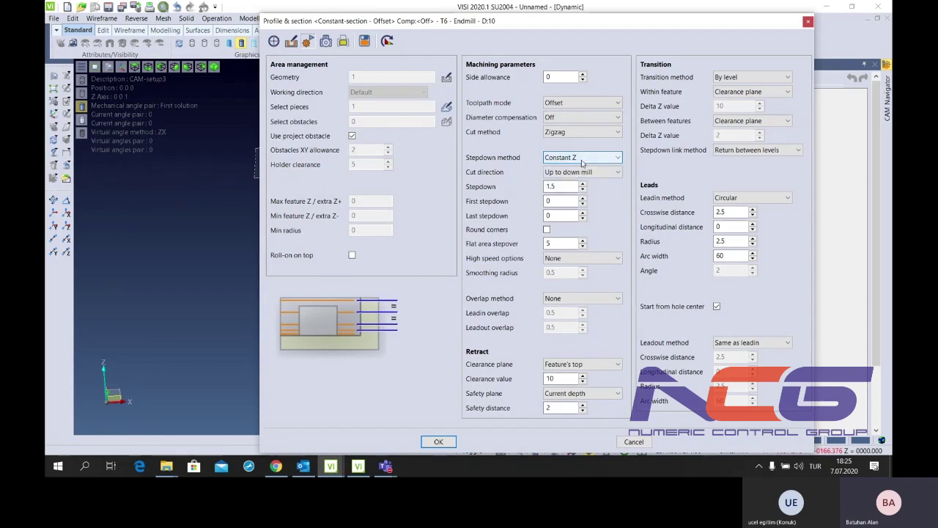
left_click(582, 171)
left_click(583, 171)
left_click(582, 171)
left_click(579, 187)
left_click(576, 176)
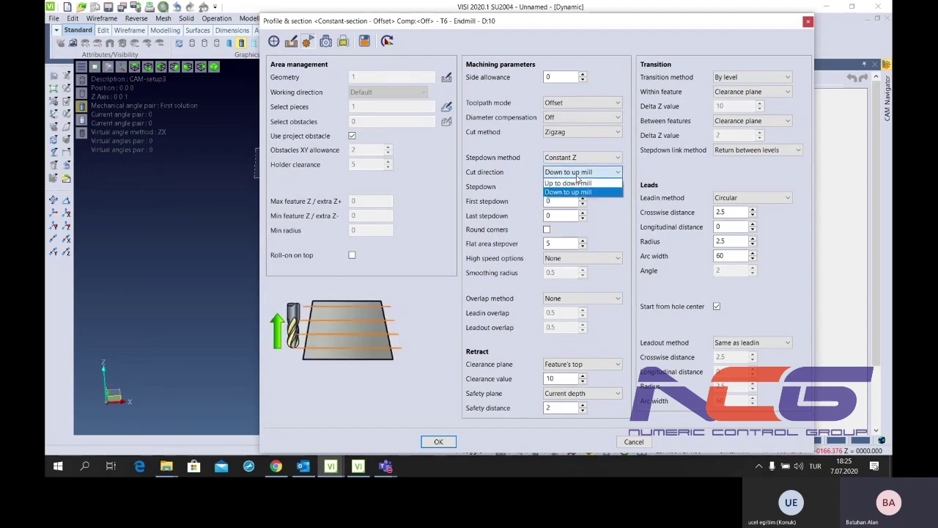
left_click(563, 182)
Edit the stepdown and flat-area stepover, turn round corners off, keep high speed None
left_click(561, 187)
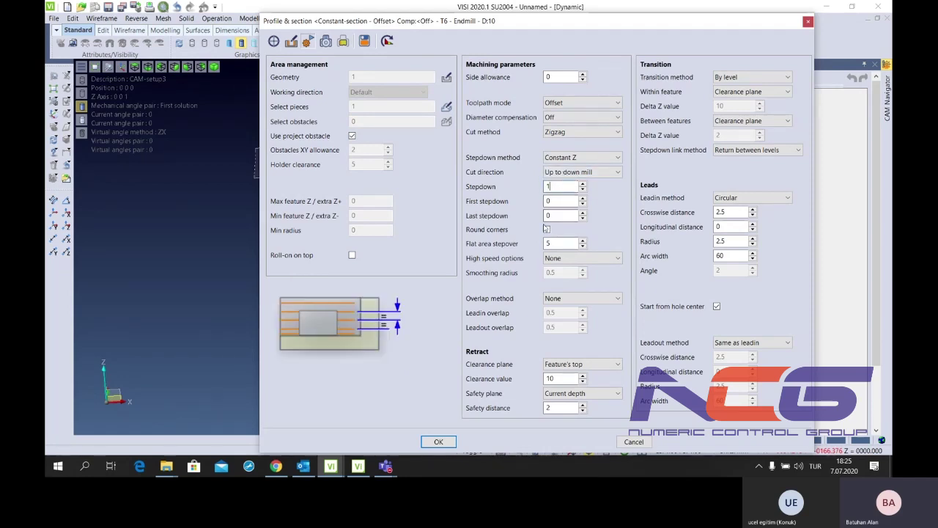
left_click(547, 230)
left_click(547, 230)
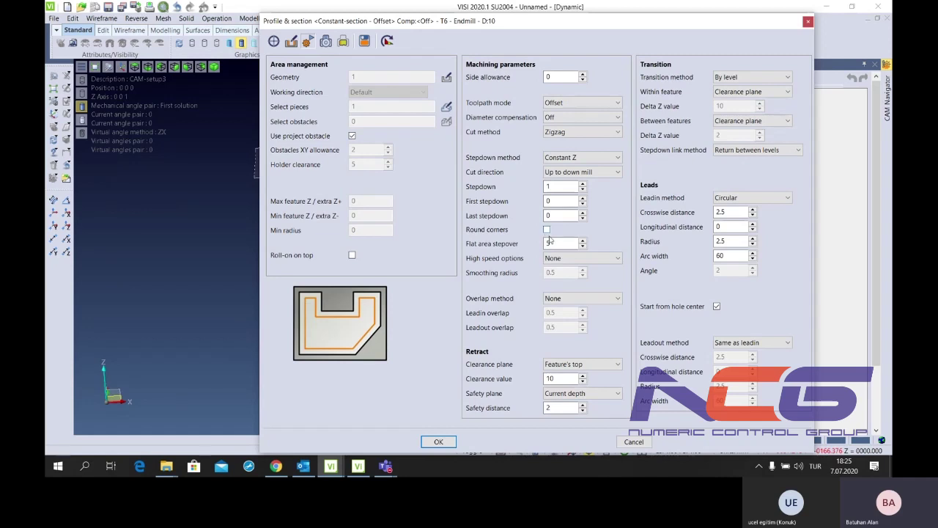
left_click(549, 242)
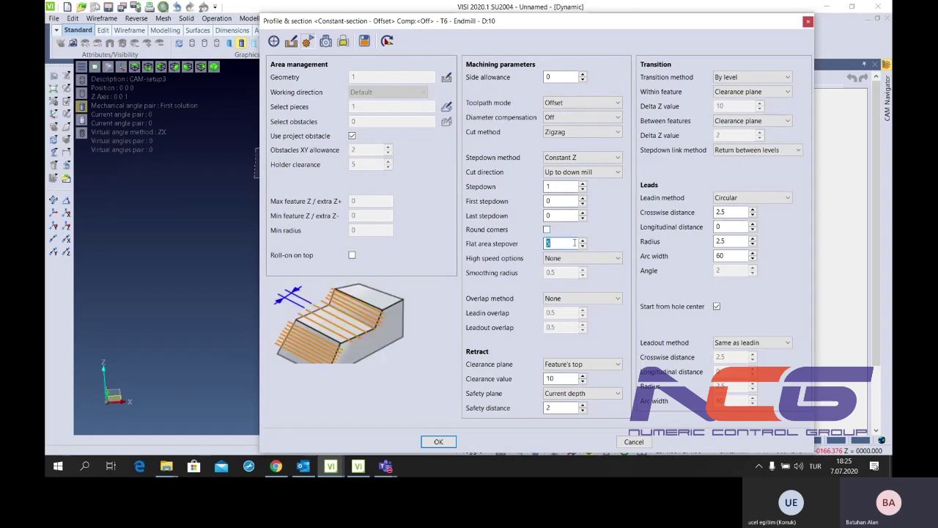
left_click(572, 258)
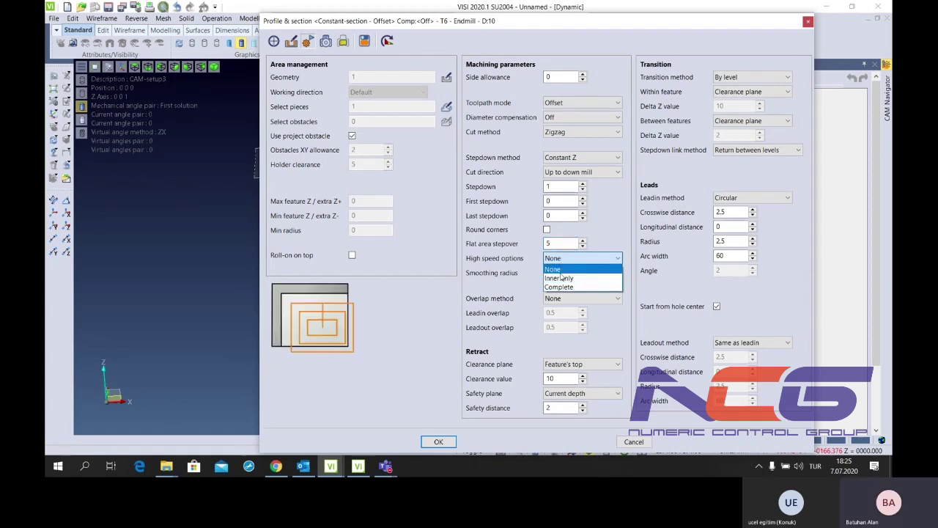
left_click(559, 278)
left_click(568, 258)
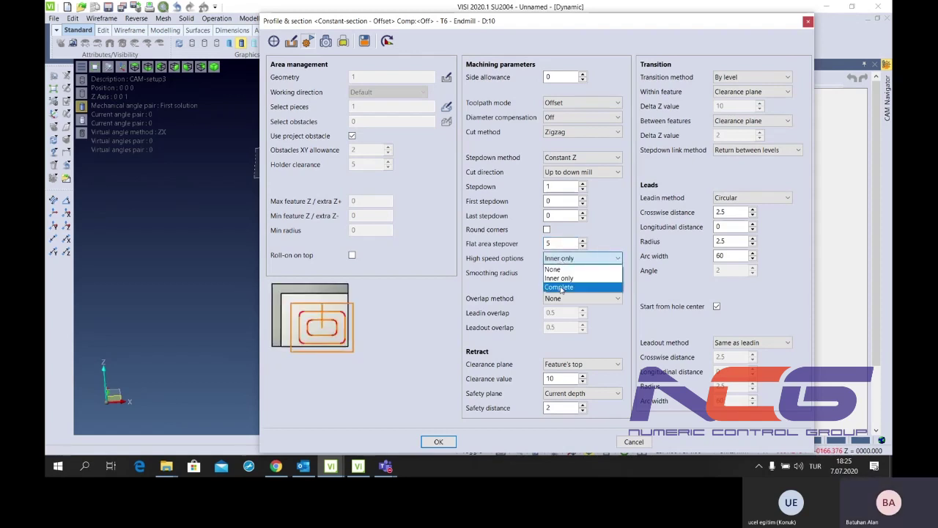
left_click(559, 286)
left_click(567, 264)
left_click(567, 273)
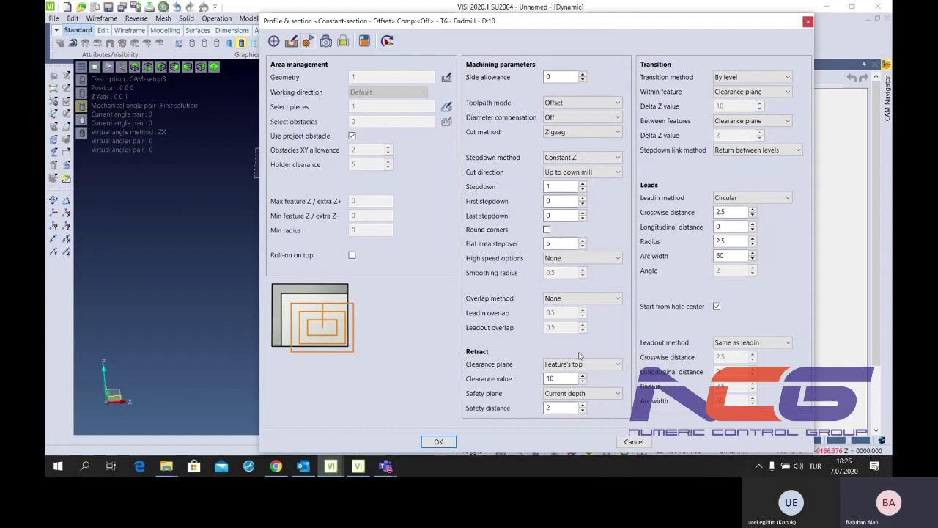
Set the overlap method to Along profile with lead-in and lead-out overlap of 1
left_click(579, 298)
left_click(578, 316)
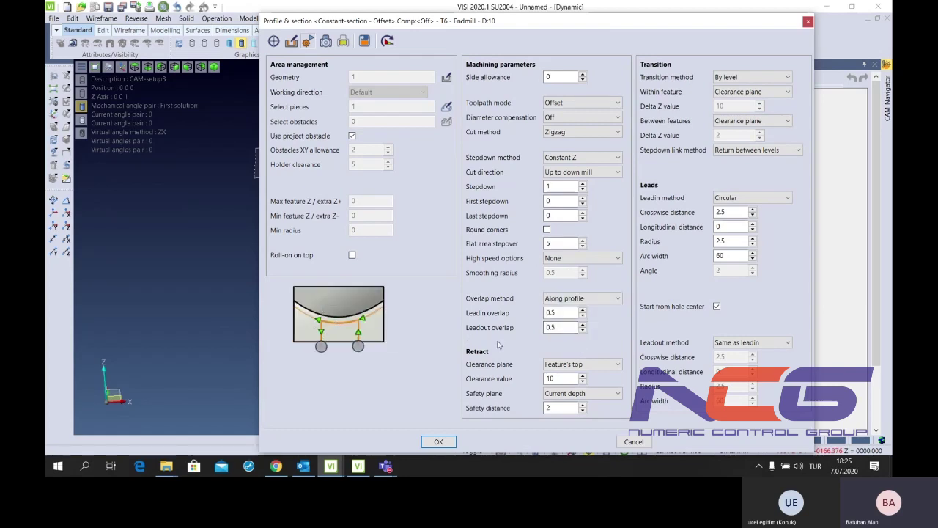
left_click(568, 311)
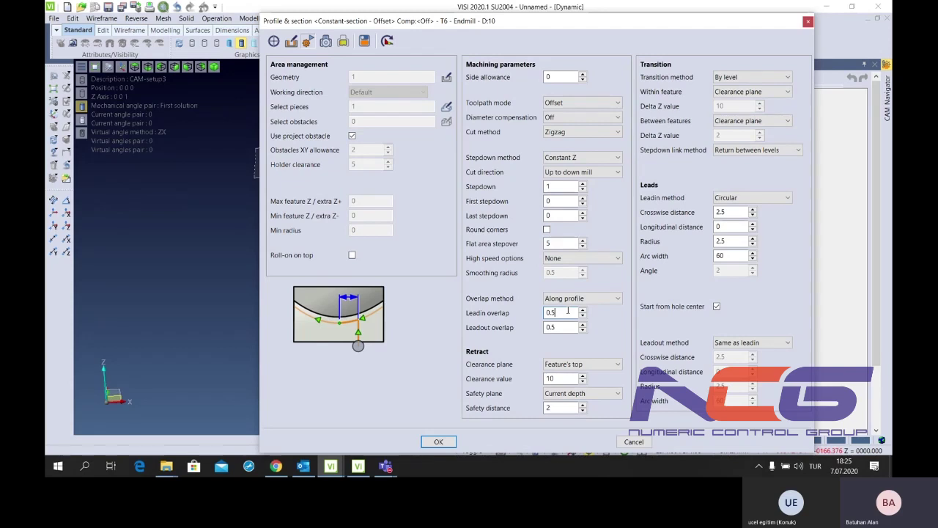
type("1")
double_click(555, 328)
type("1")
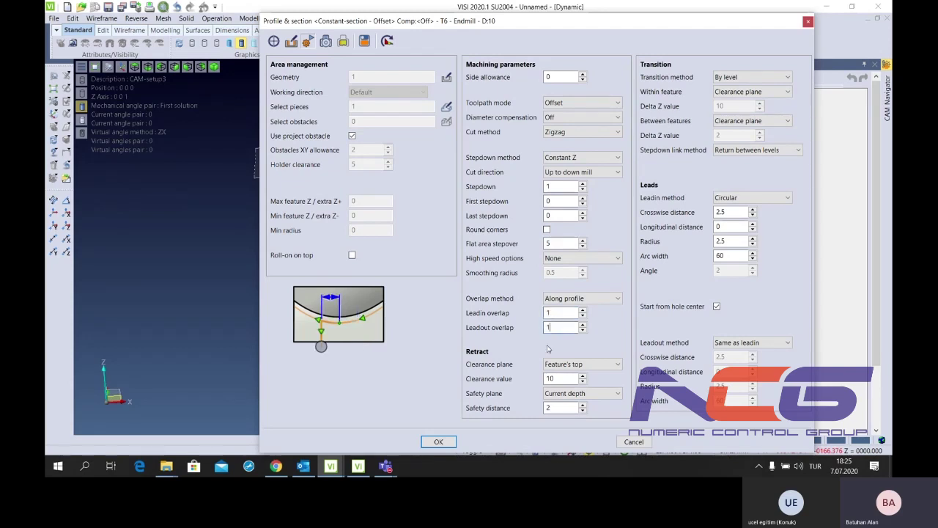
Keep Feature's top as the clearance plane and Current depth as the safety plane
left_click(563, 365)
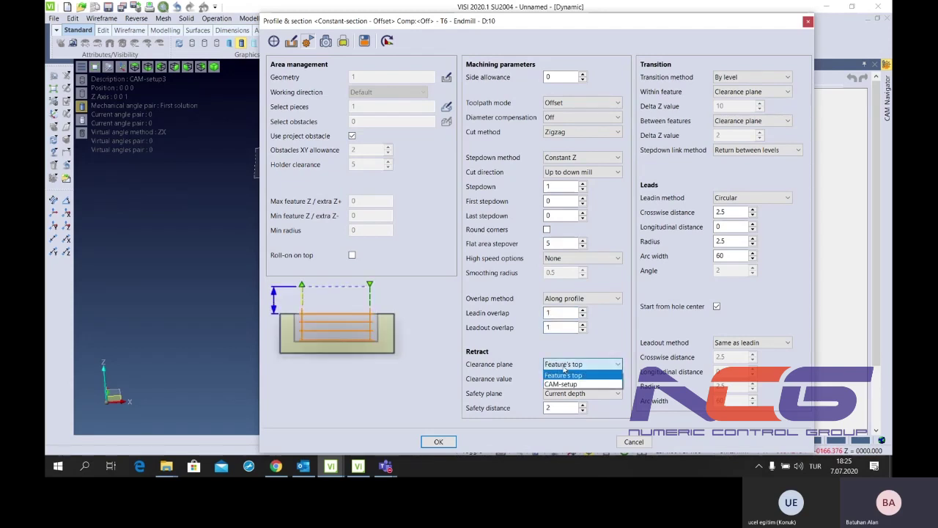
left_click(565, 375)
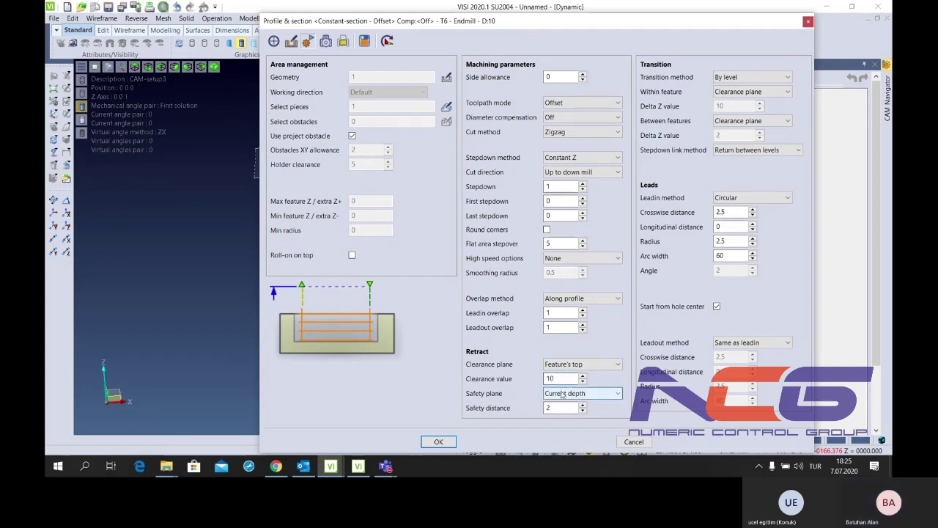
left_click(563, 393)
left_click(563, 404)
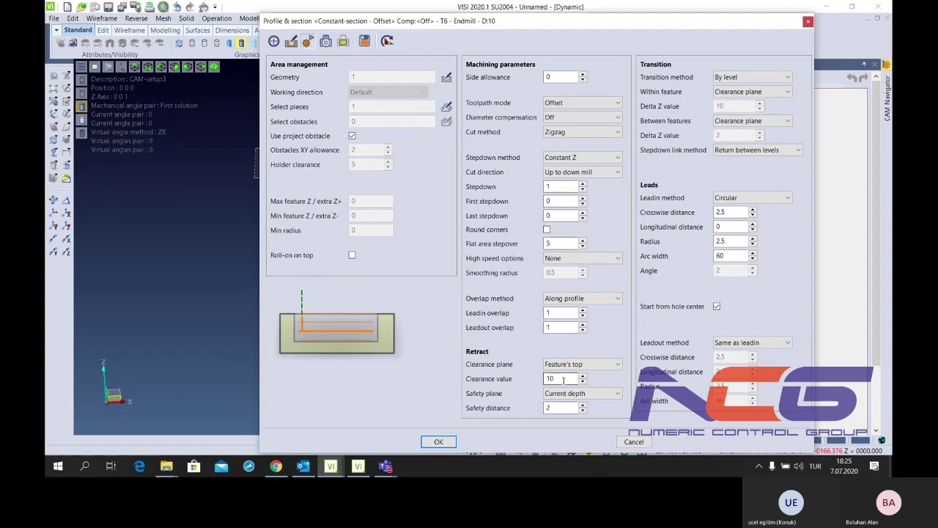
left_click(563, 394)
left_click(566, 412)
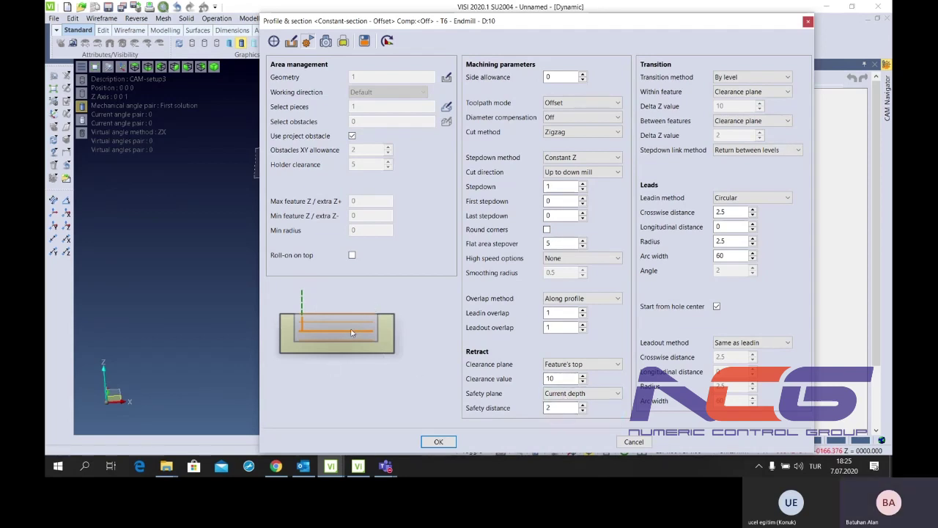
Use By level transitions, Feature's top within features and Safety distance between features
left_click(742, 73)
left_click(742, 96)
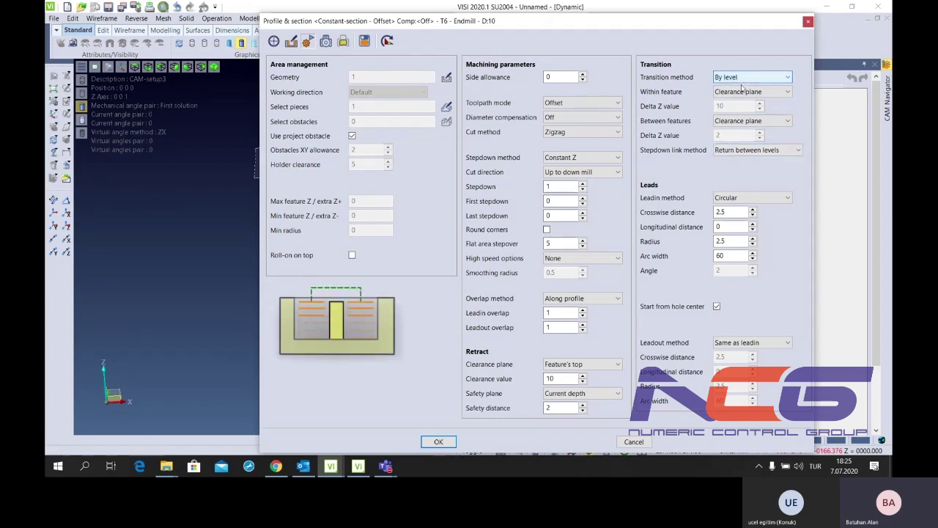
left_click(742, 91)
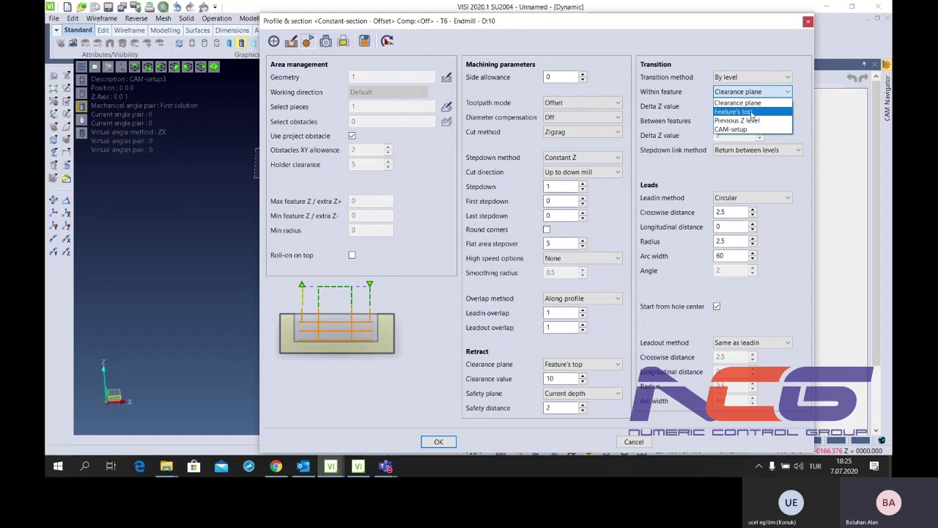
left_click(751, 112)
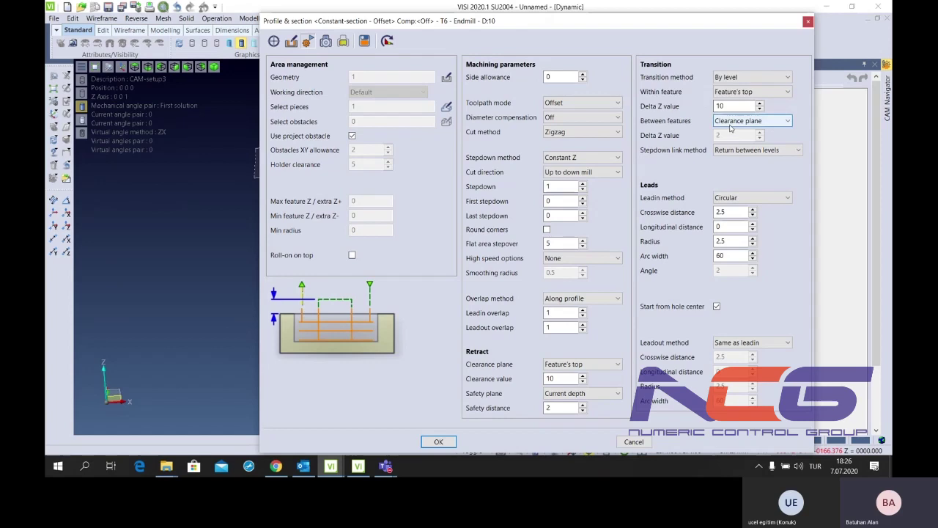
left_click(731, 121)
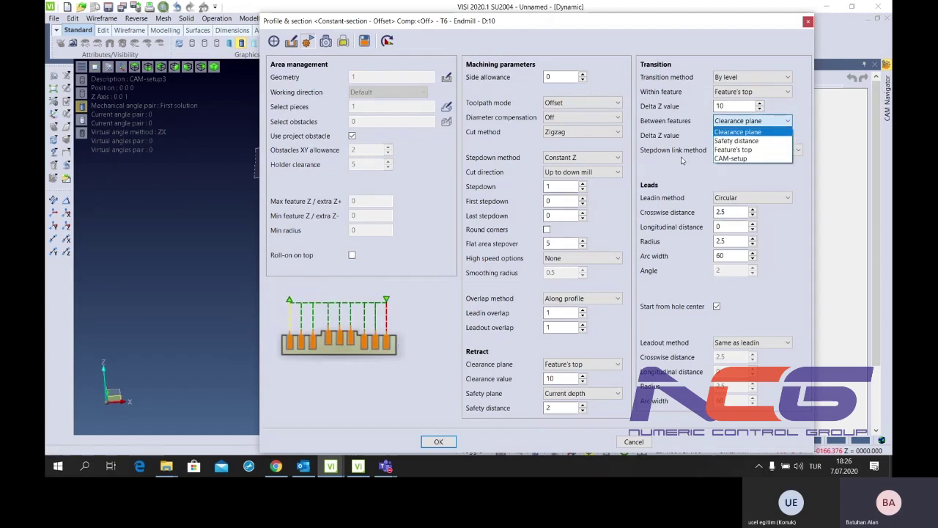
left_click(737, 141)
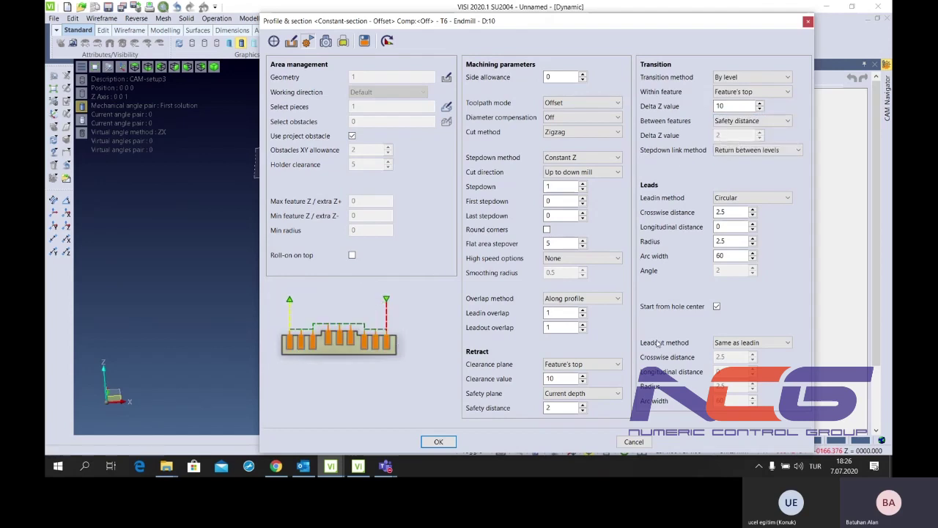
Set safety distance 5, clearance 100, Smooth stepdown links, Circular lead-in, and create the operation
double_click(564, 407)
type("5")
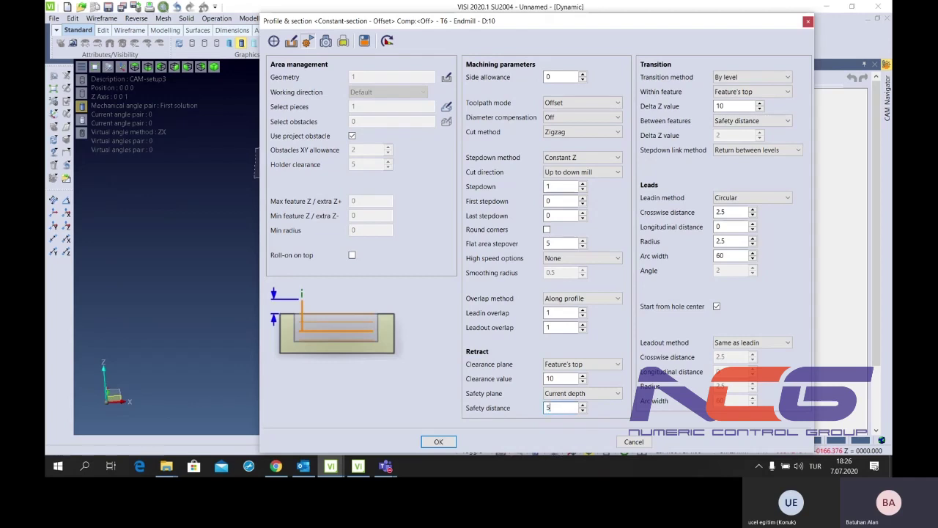
left_click(561, 377)
type("0")
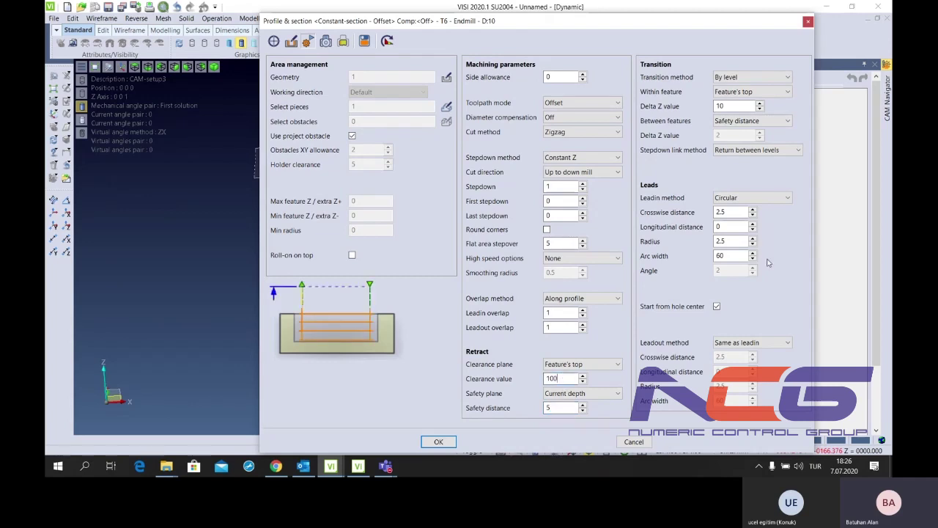
left_click(762, 150)
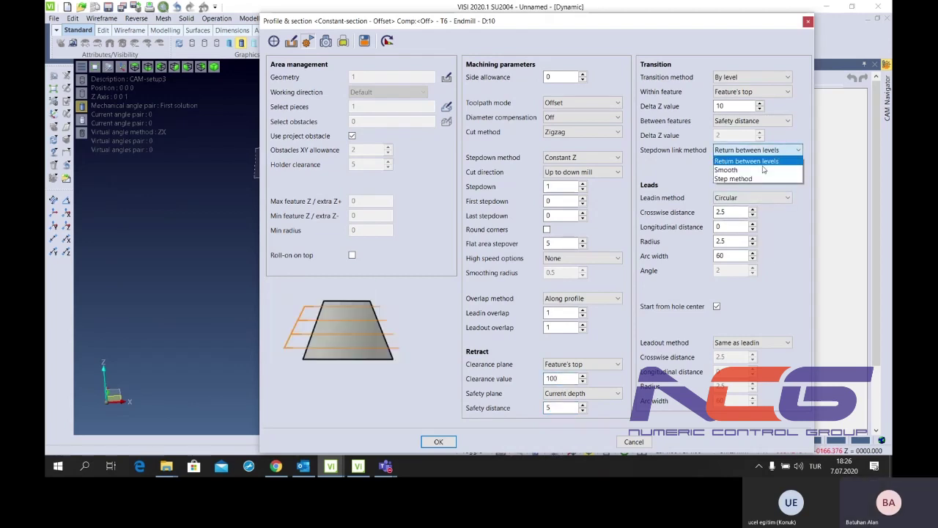
left_click(758, 171)
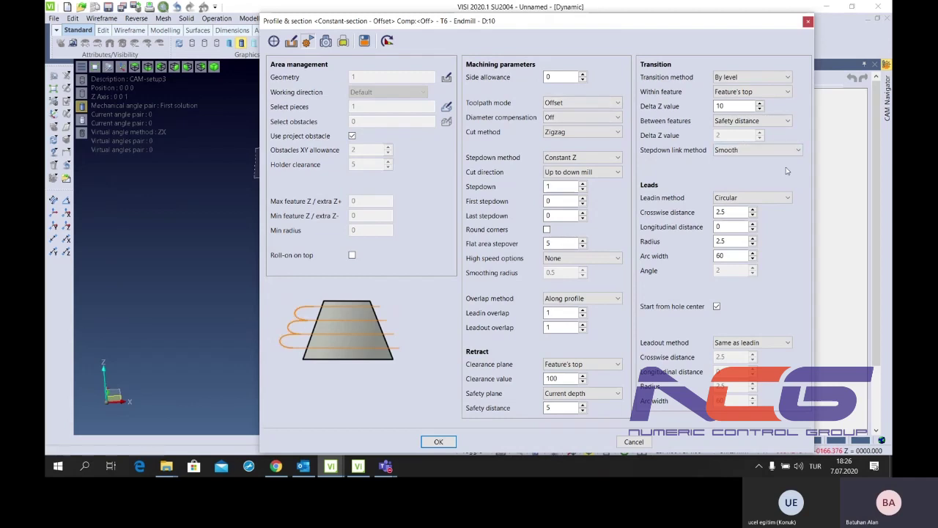
left_click(766, 198)
left_click(766, 207)
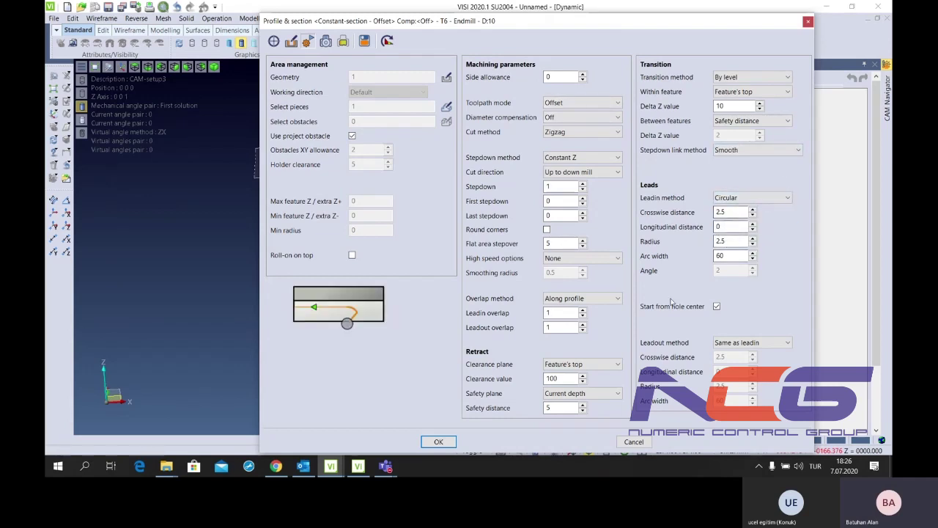
left_click(439, 442)
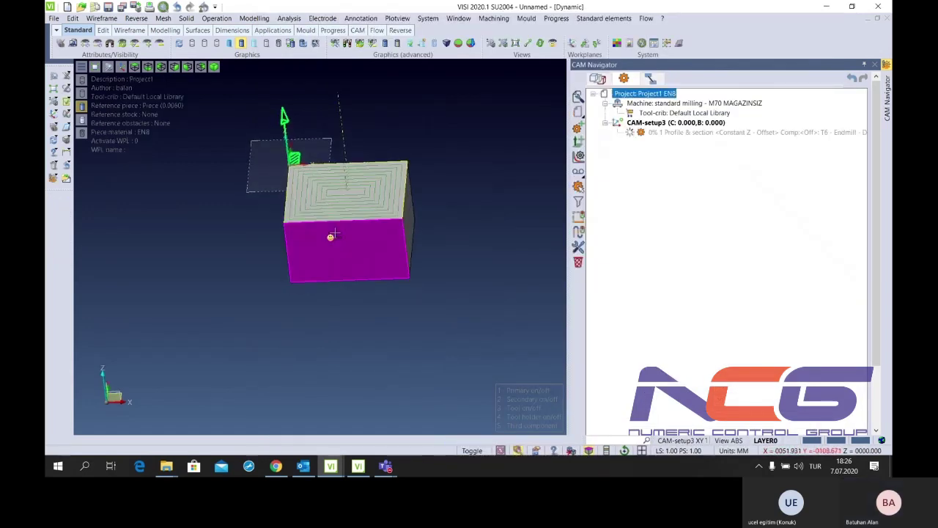
Zoom around the computed offset toolpath, toggle wireframe and shaded display, and select the operation
scroll(331, 236, "up", 2)
scroll(325, 213, "up", 2)
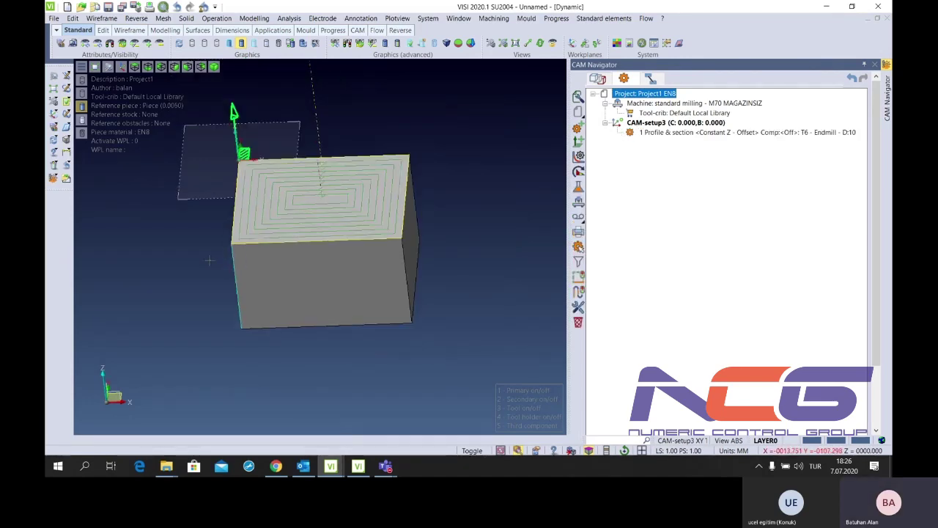
scroll(211, 260, "up", 3)
scroll(293, 195, "down", 4)
scroll(293, 195, "up", 3)
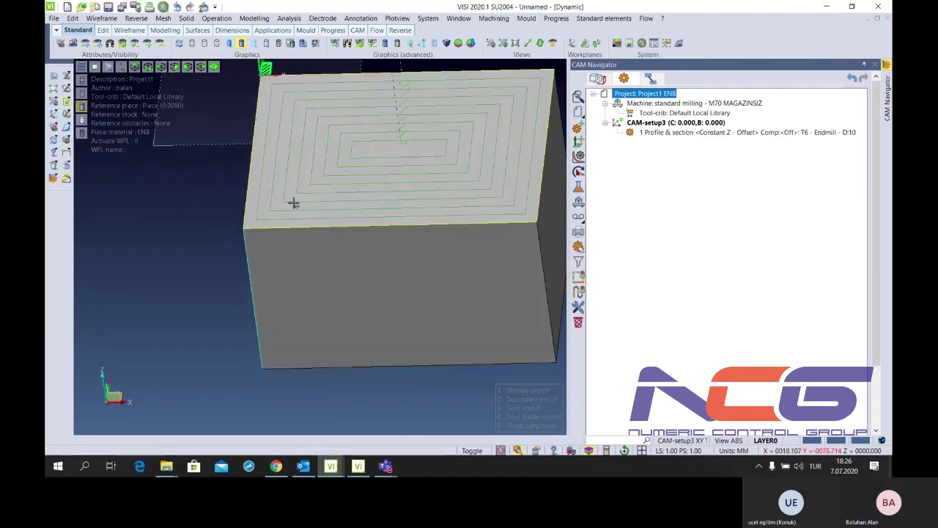
scroll(299, 203, "down", 4)
scroll(430, 209, "down", 2)
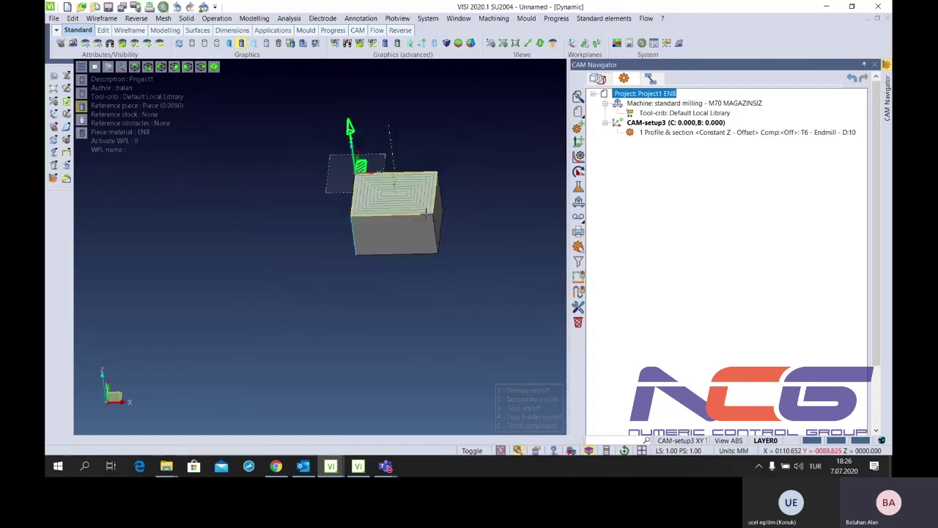
scroll(444, 237, "up", 2)
scroll(273, 255, "up", 3)
scroll(273, 255, "down", 4)
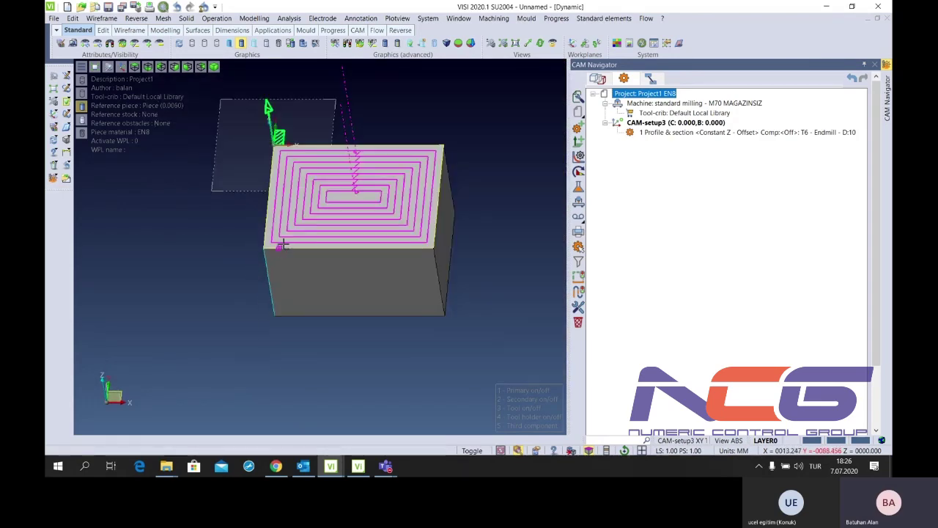
left_click(193, 46)
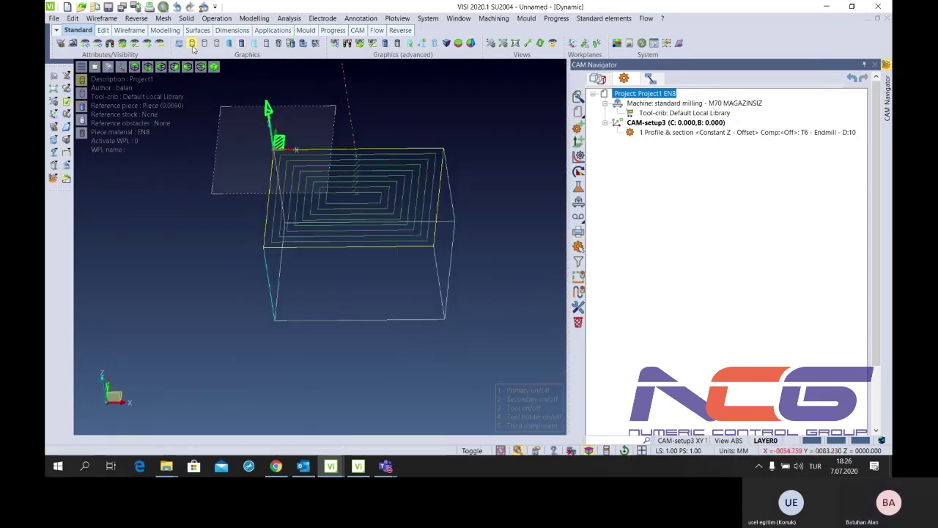
left_click(240, 44)
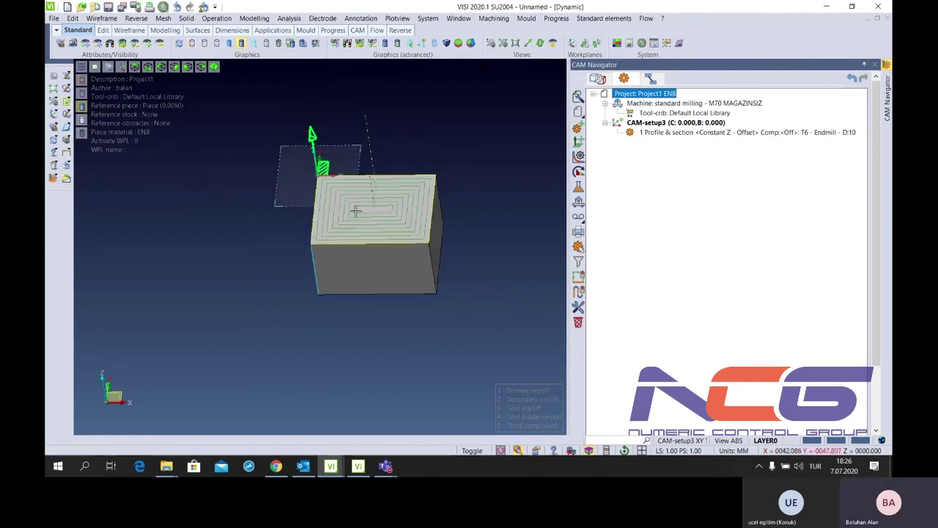
left_click(629, 134)
left_click(66, 102)
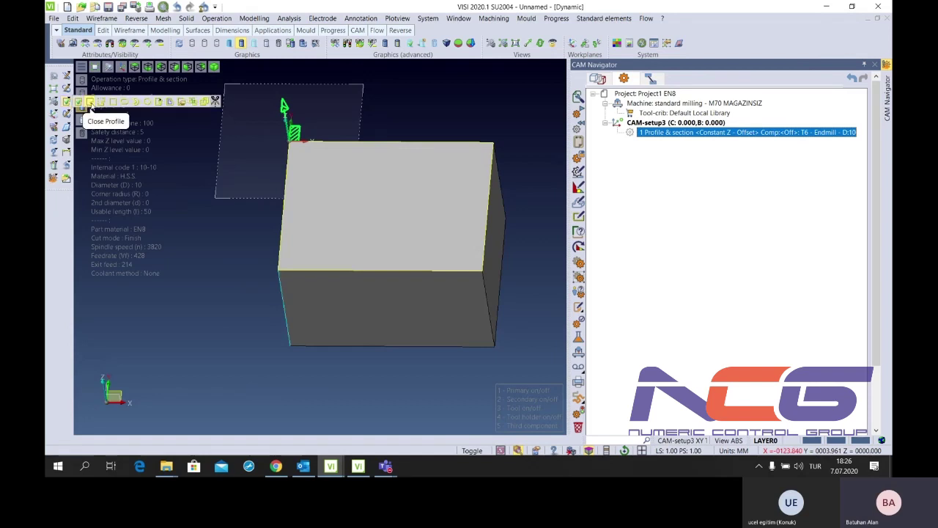
Try filleting the corners of the block's top outline, then leave without rounding
left_click(160, 103)
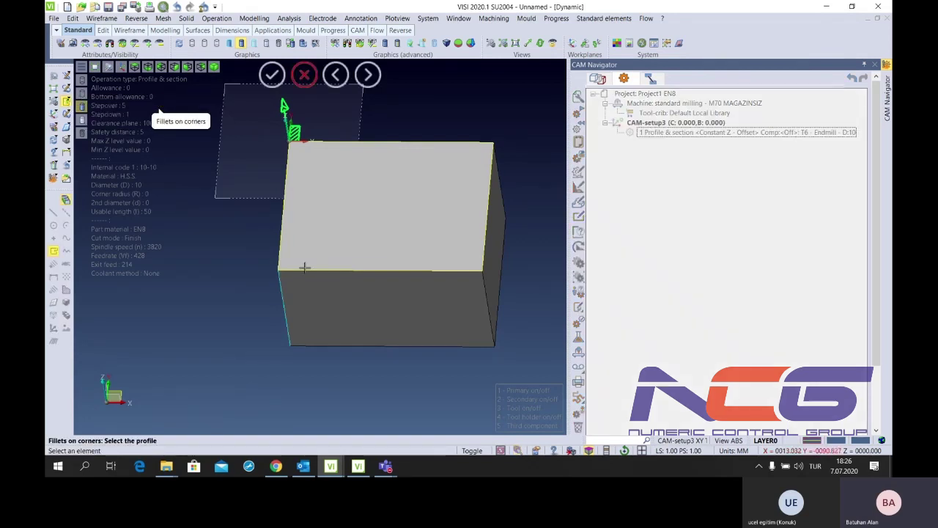
left_click(304, 268)
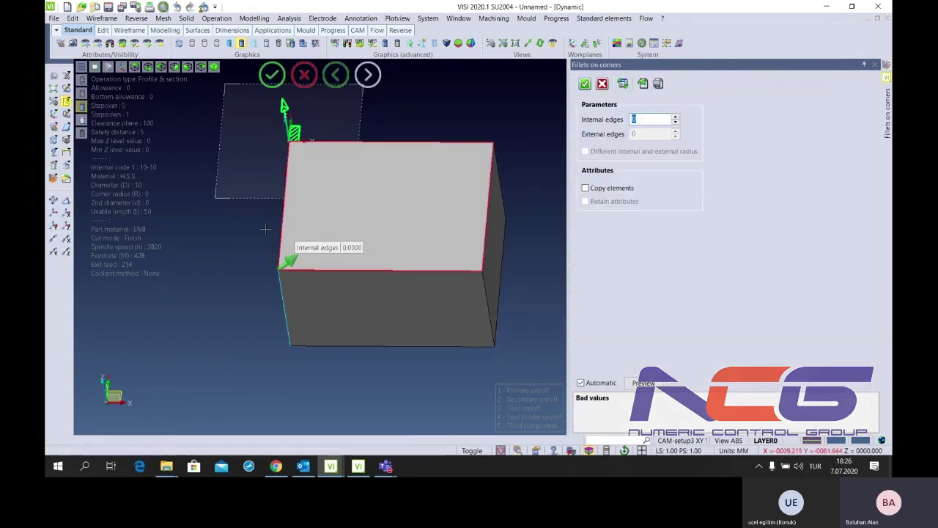
right_click(265, 229)
left_click(66, 102)
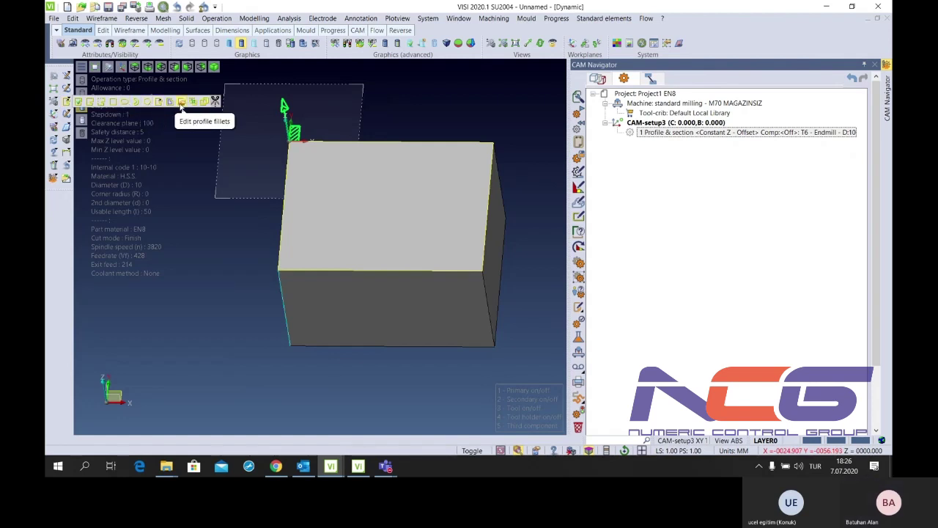
left_click(159, 103)
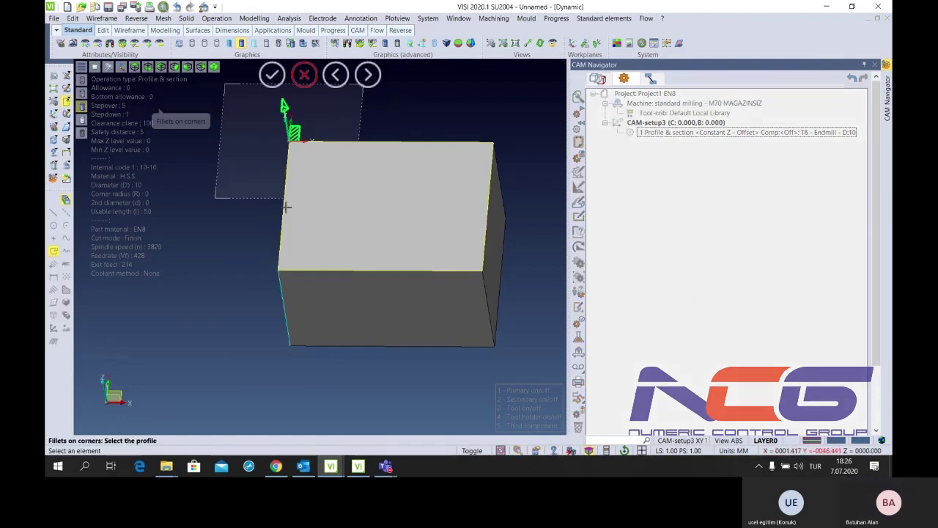
left_click(285, 207)
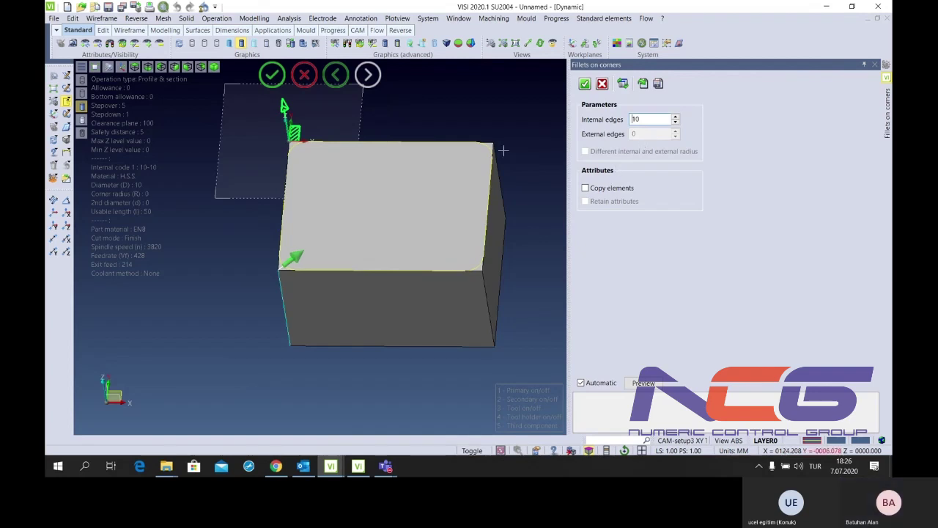
left_click(272, 74)
Offset the block's top outline by 10 with sharp, tangent-extended corners
left_click(67, 101)
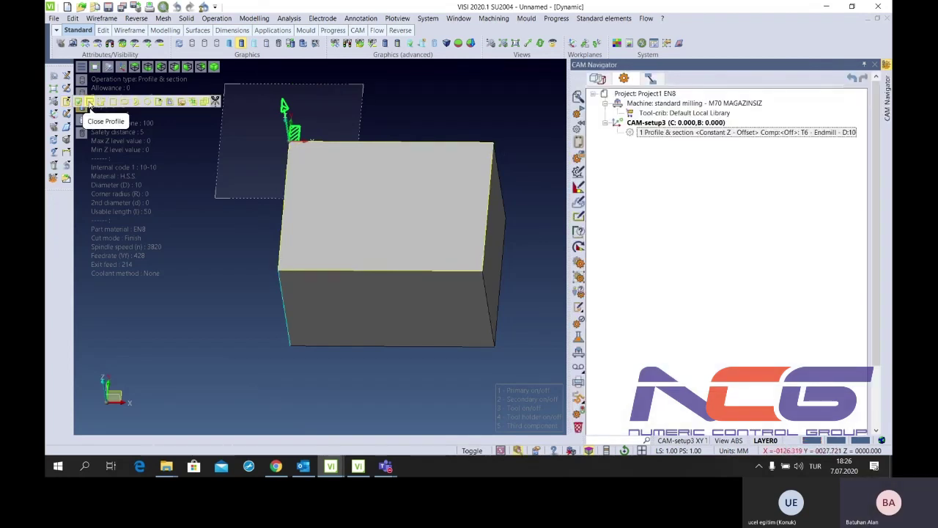
left_click(169, 102)
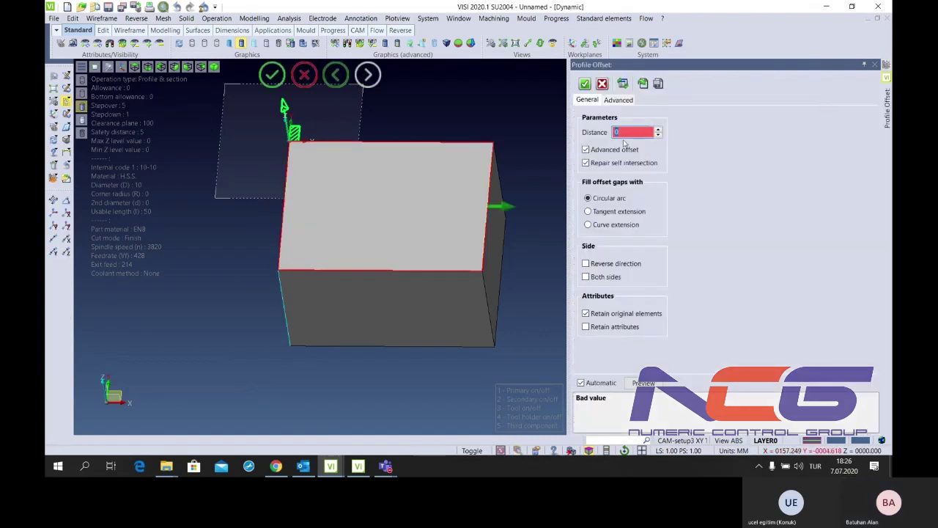
type("10")
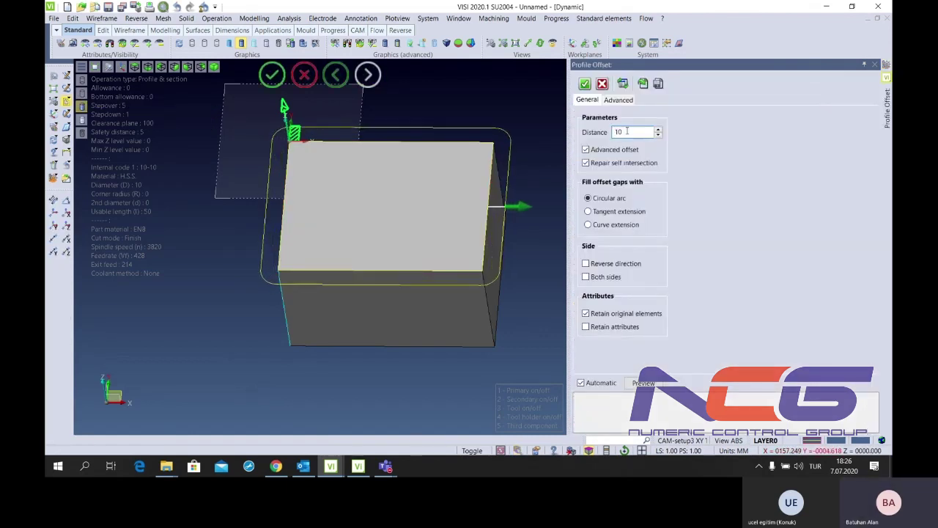
left_click(588, 211)
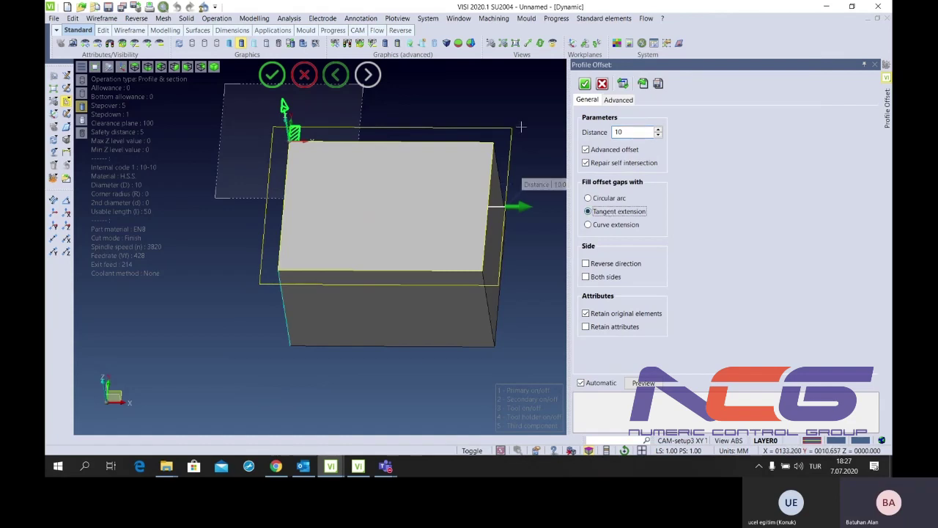
key("Return")
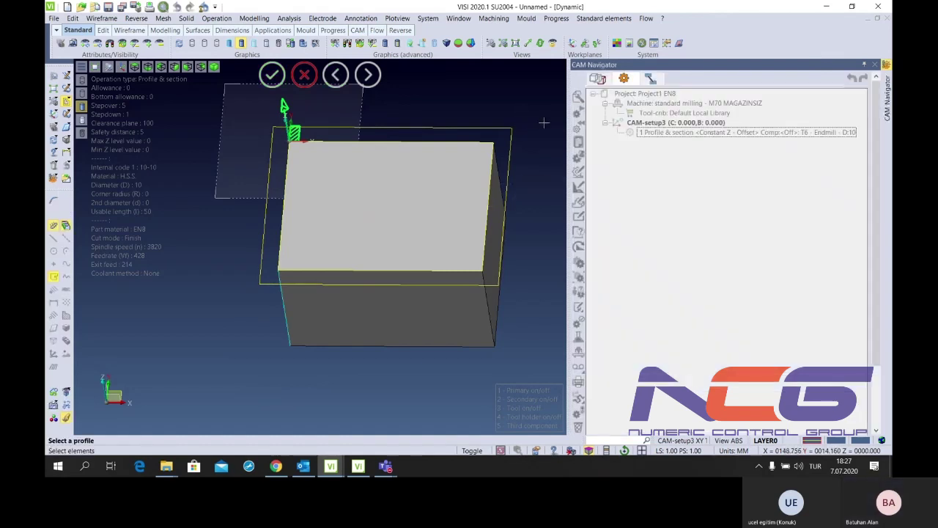
left_click(305, 74)
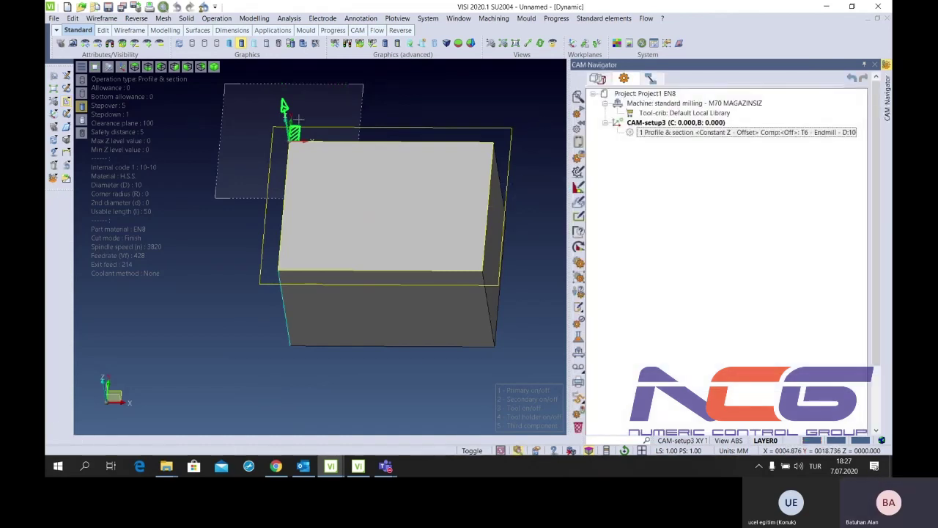
Add a new Profile & section operation on CAM-setup3 using the offset outline as geometry
left_click(73, 18)
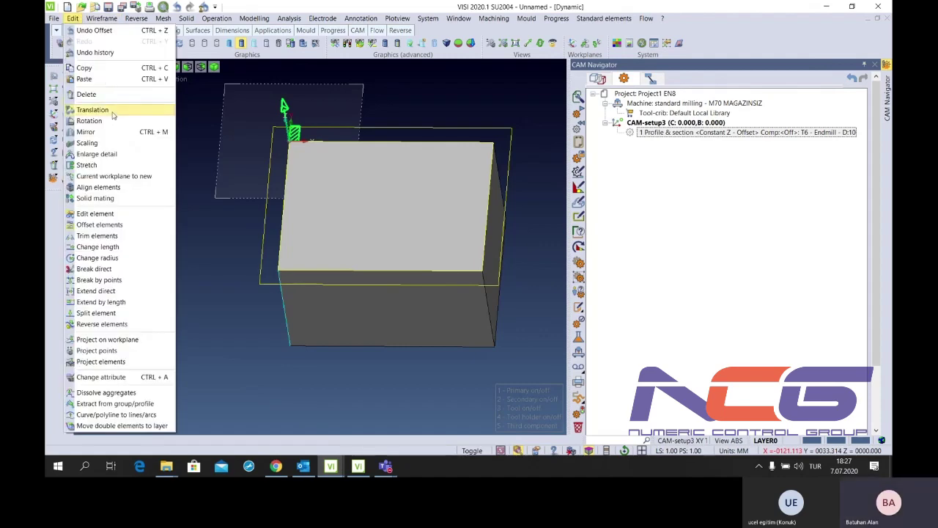
left_click(92, 110)
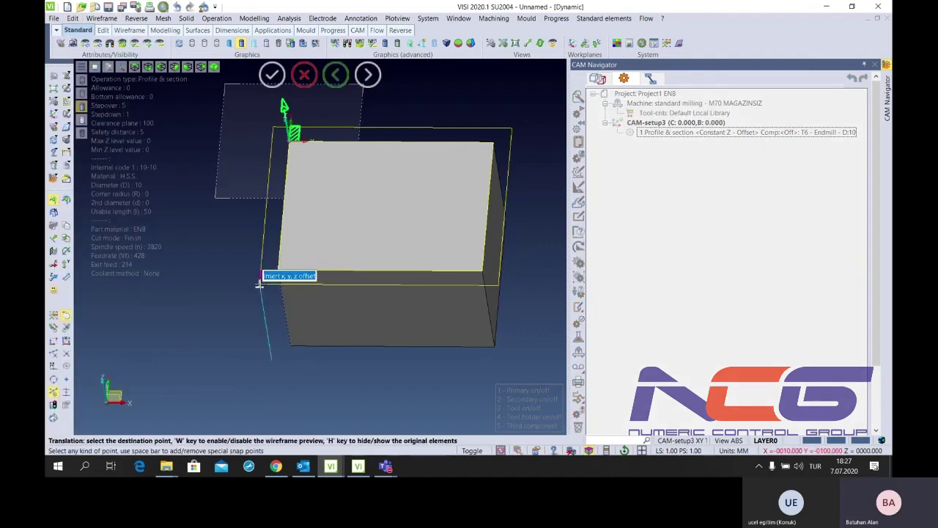
key("Escape")
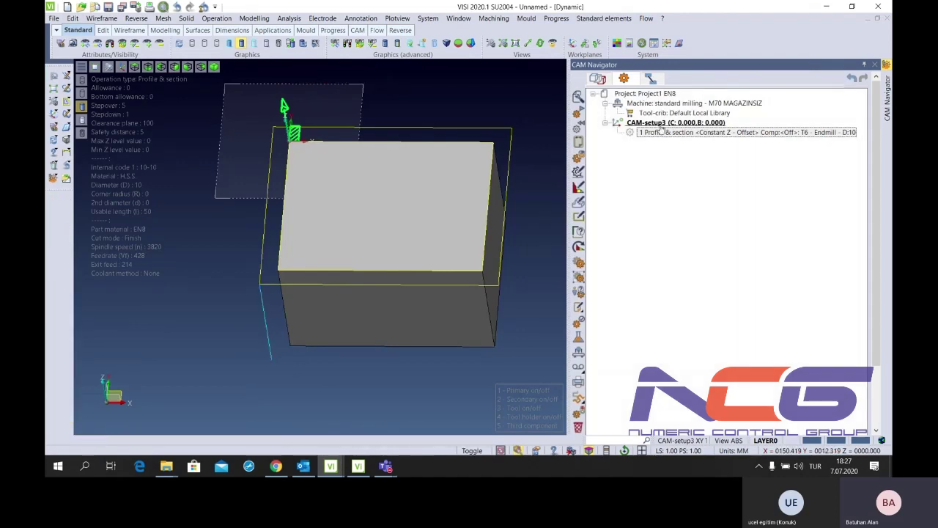
right_click(662, 124)
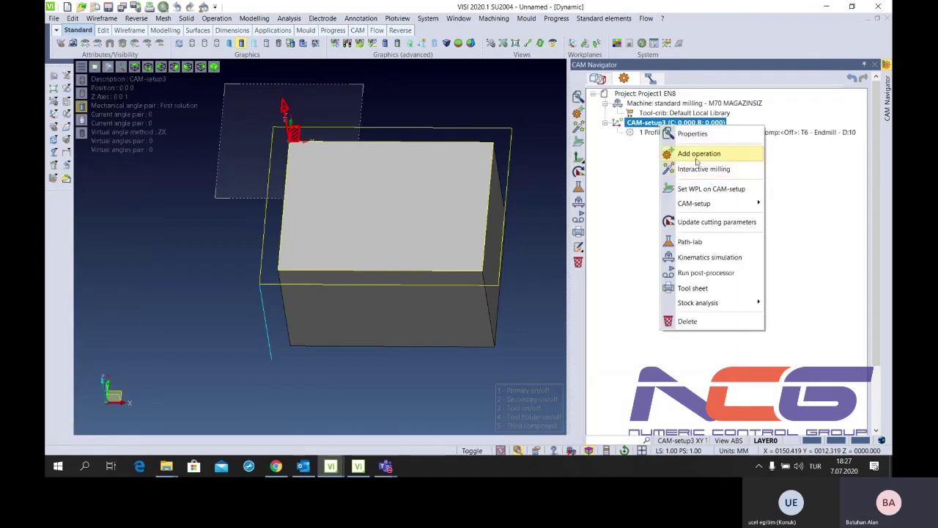
left_click(697, 154)
left_click(388, 354)
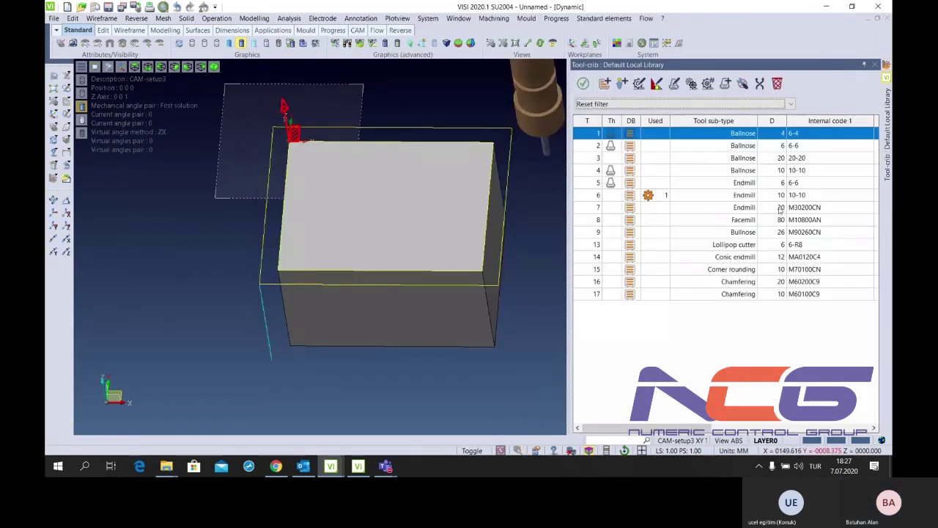
left_click(583, 85)
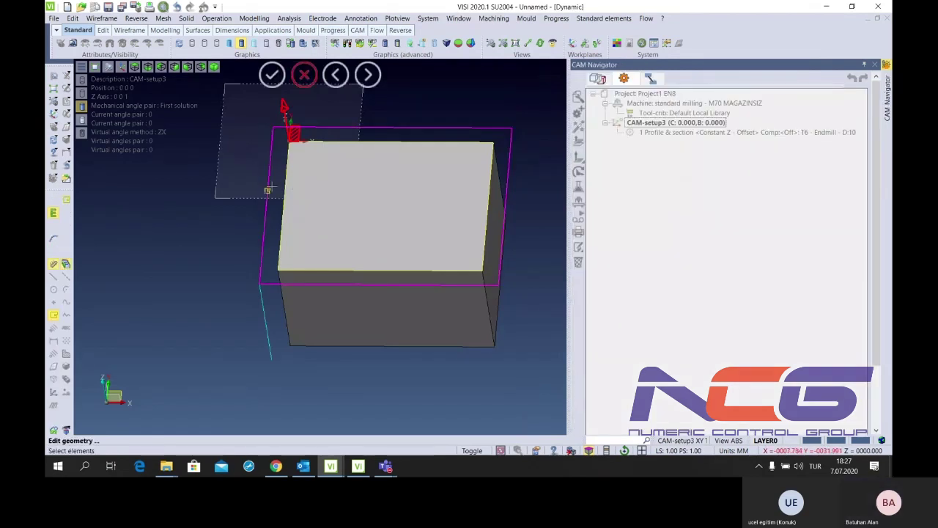
left_click(467, 283)
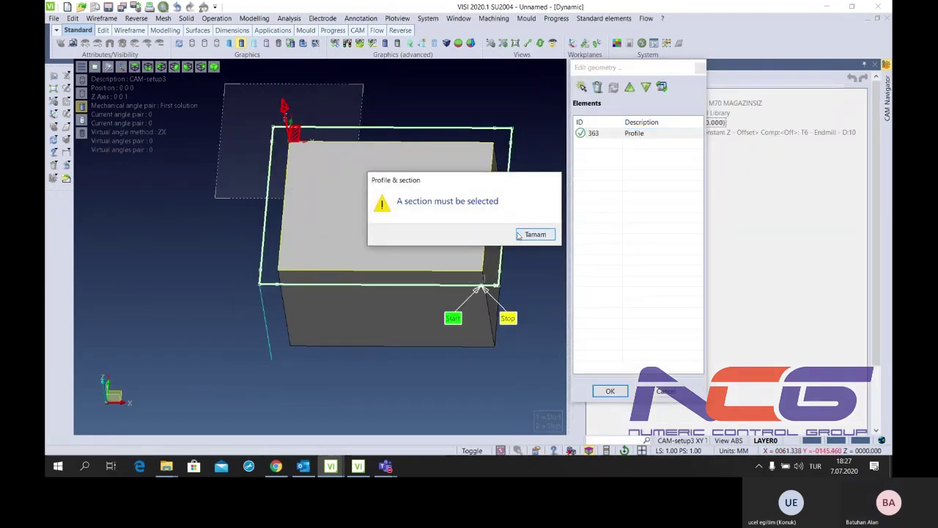
Dismiss the 'A section must be selected' warning and close geometry selection, dropping the new operation
left_click(535, 234)
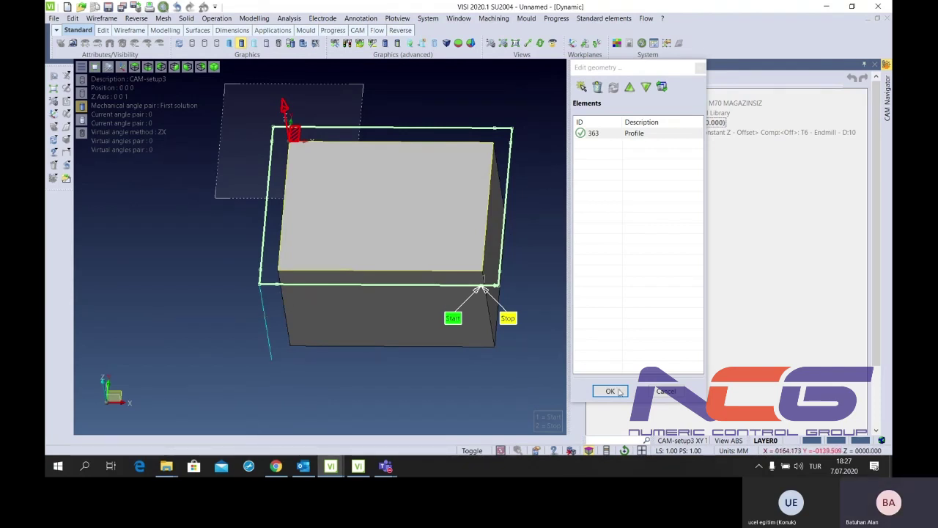
left_click(582, 87)
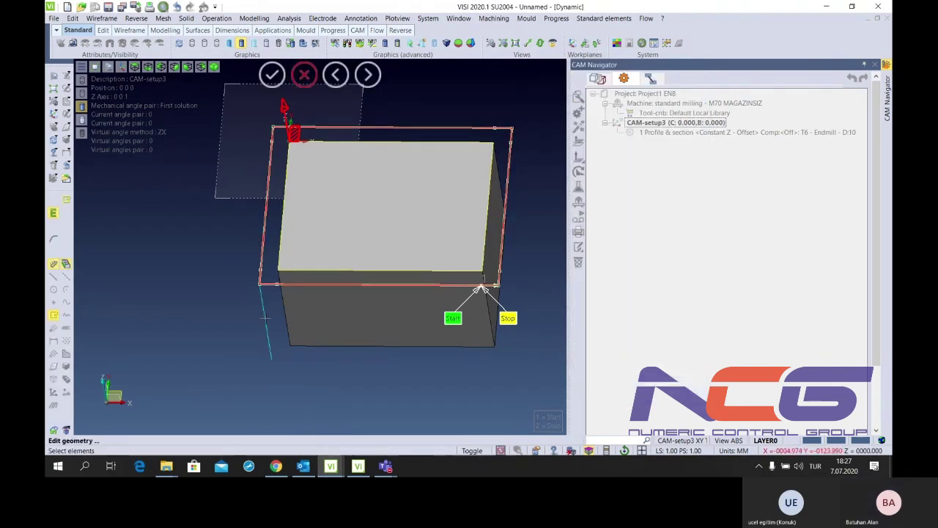
middle_click(289, 242)
mouse_move(331, 466)
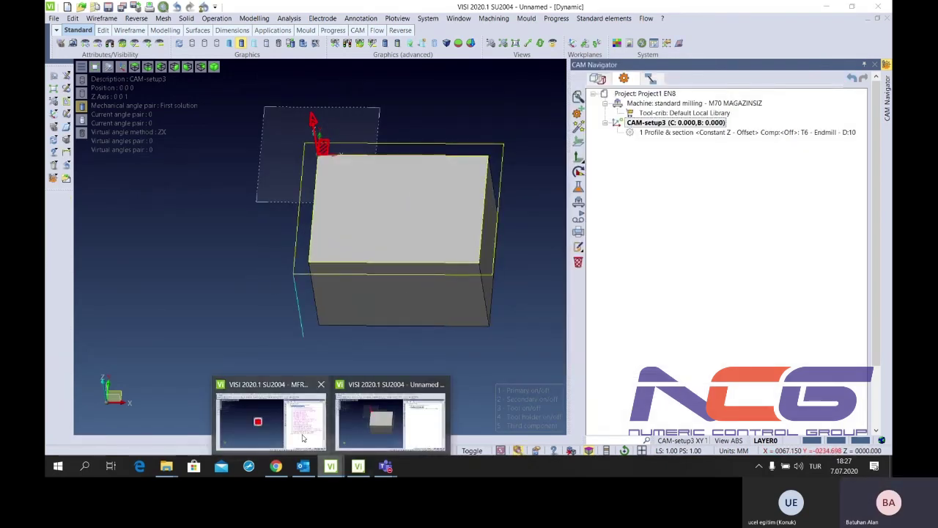
Switch to MFR plate.wkf and try drawing a rectangular profile on the plate
left_click(304, 438)
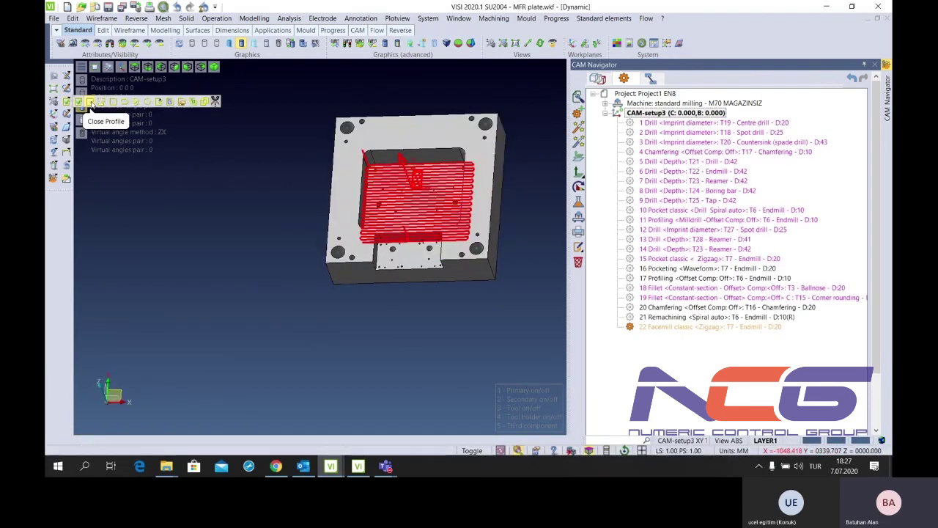
left_click(113, 102)
left_click(337, 118)
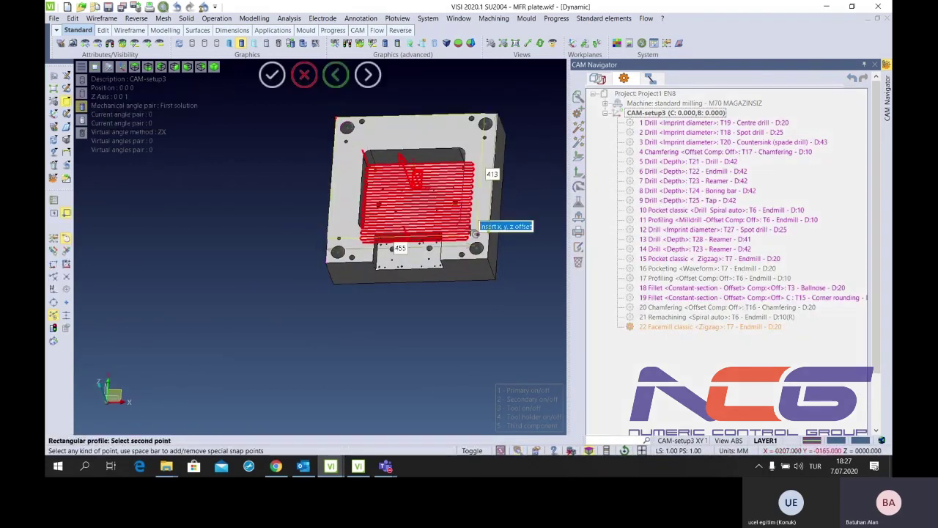
left_click(486, 257)
scroll(271, 275, "down", 3)
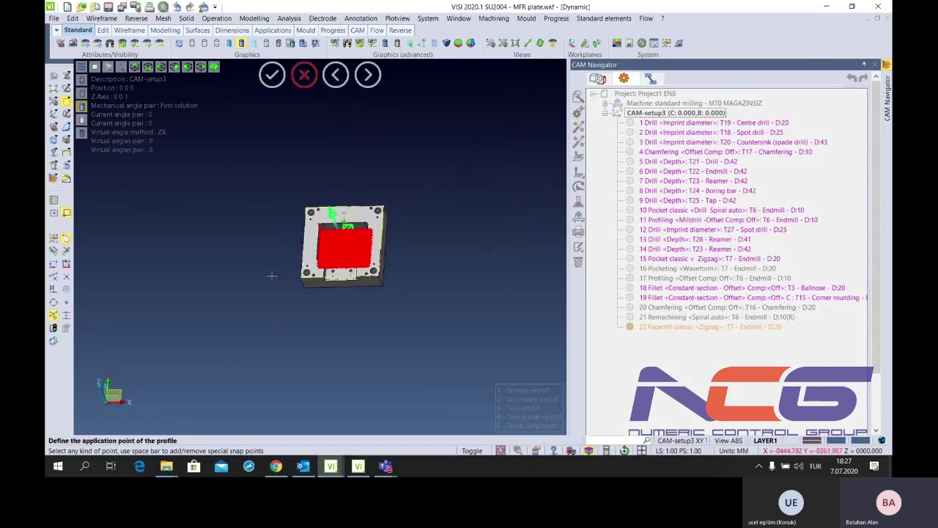
left_click(272, 275)
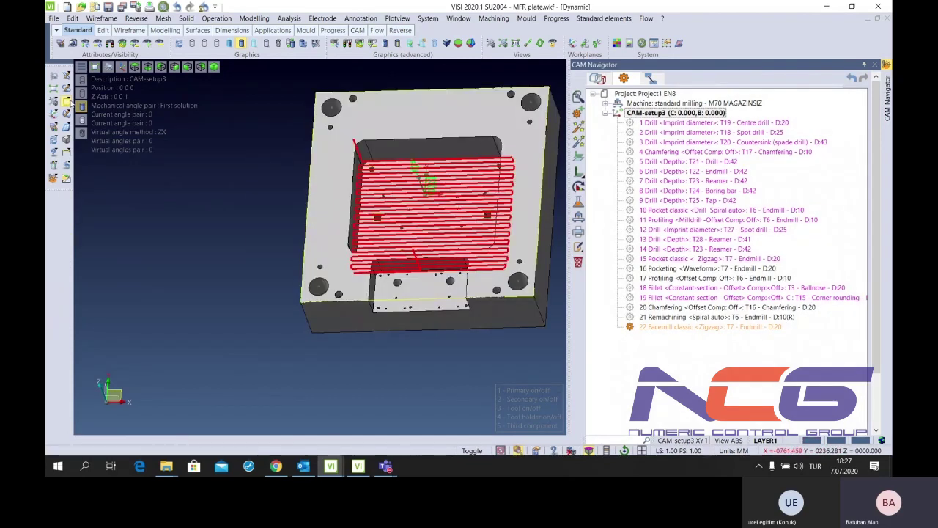
Pick the plate's left edge, then select operation 22 Facemill classic in the CAM Navigator
left_click(66, 76)
scroll(315, 301, "up", 5)
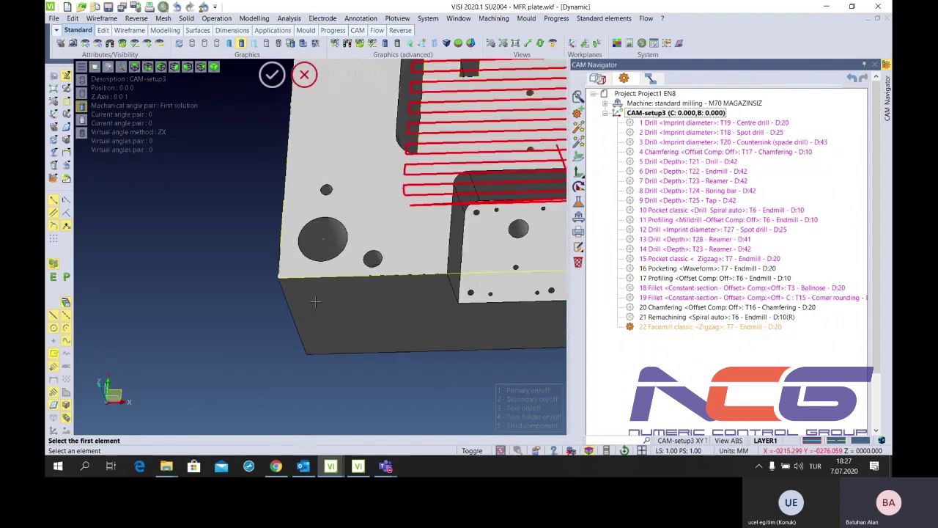
scroll(315, 300, "up", 3)
scroll(244, 250, "up", 3)
left_click(243, 255)
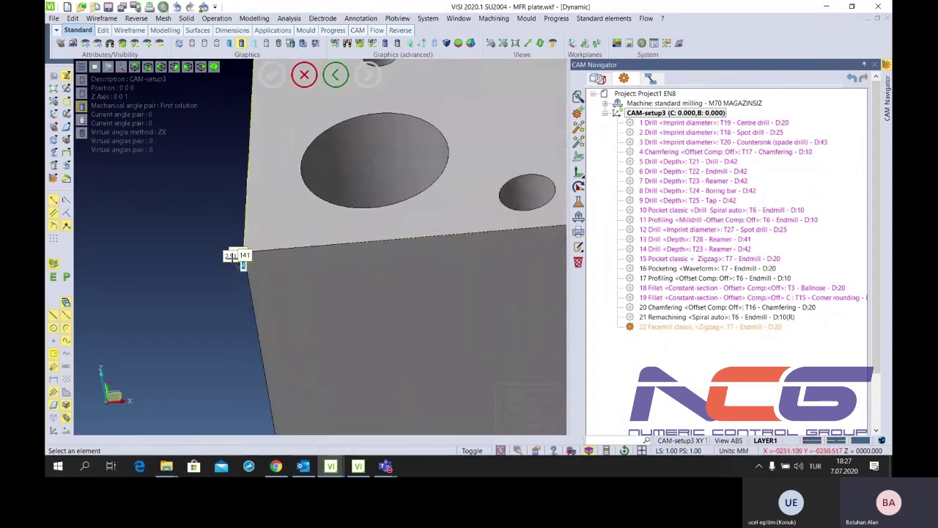
scroll(245, 278, "down", 5)
scroll(260, 384, "down", 2)
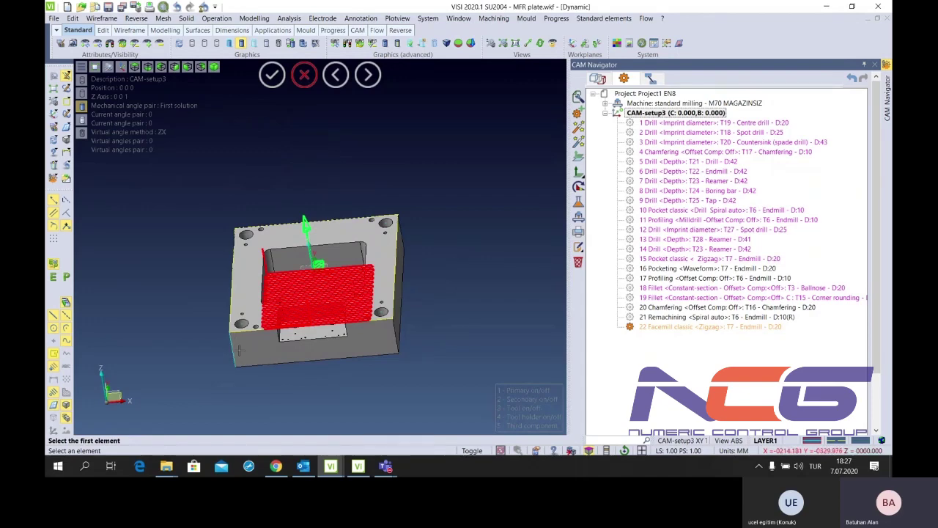
scroll(239, 352, "up", 3)
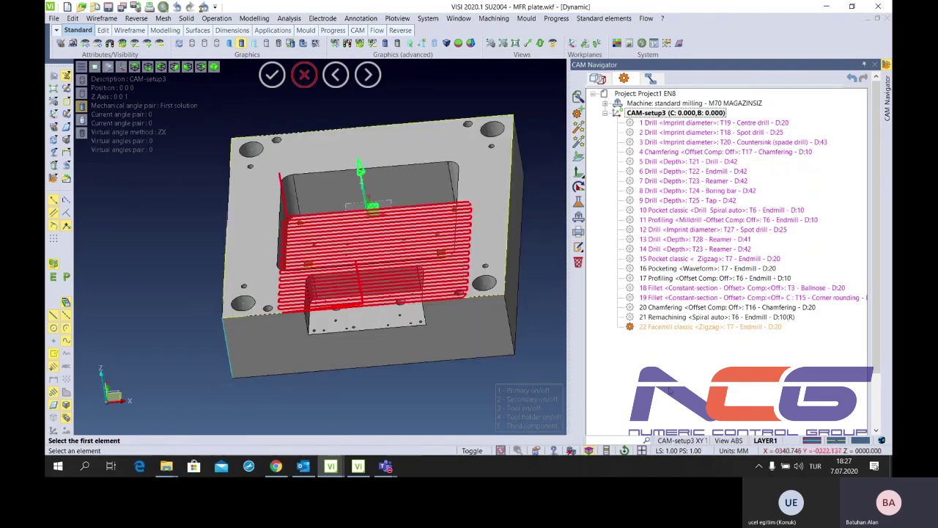
left_click(629, 332)
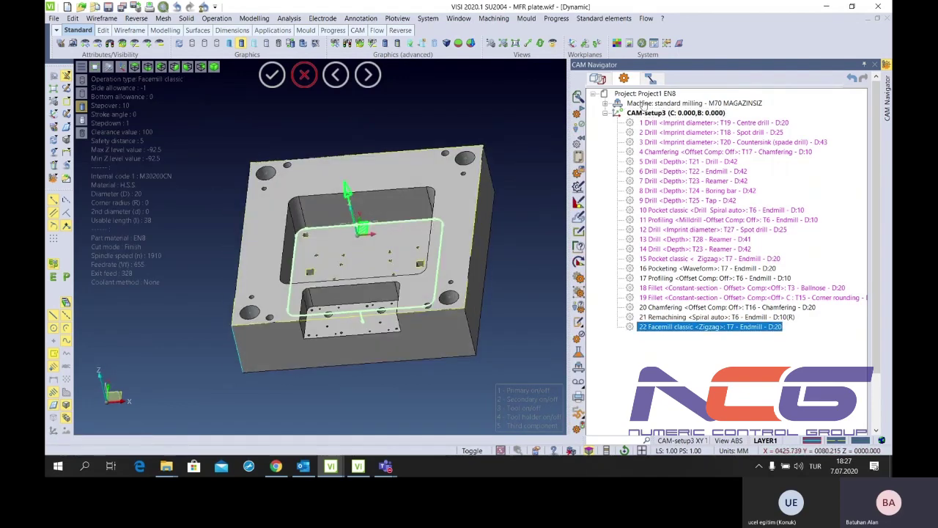
Add a Profile & section with the 10 mm endmill on the plate's outer outline; dismiss the section warning
right_click(650, 115)
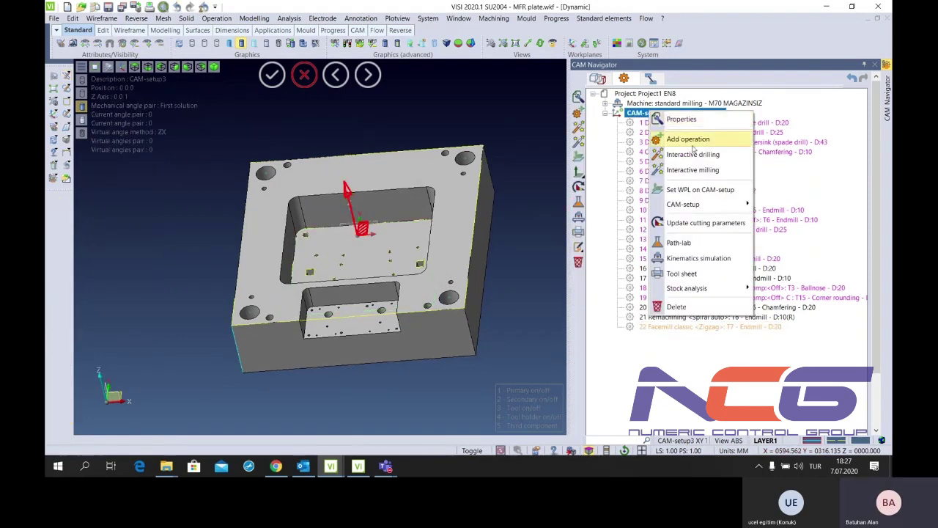
left_click(630, 134)
left_click(377, 137)
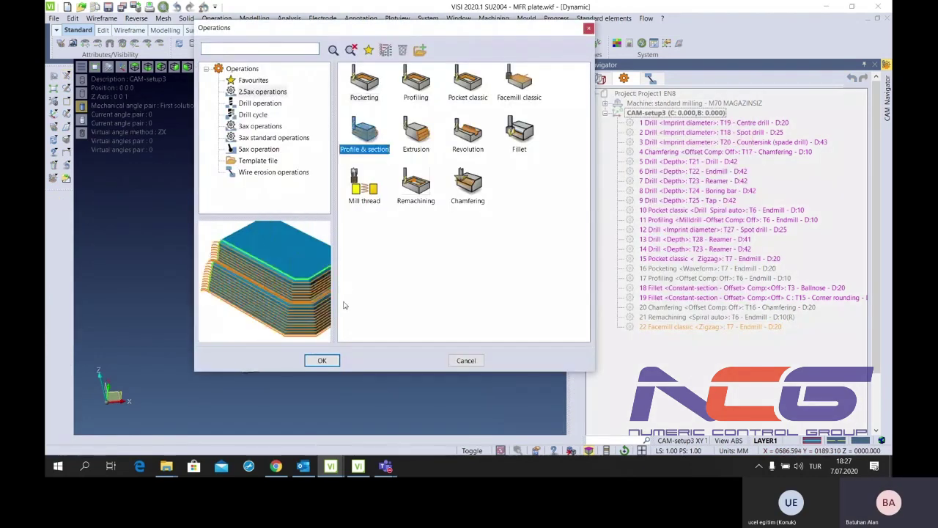
left_click(335, 358)
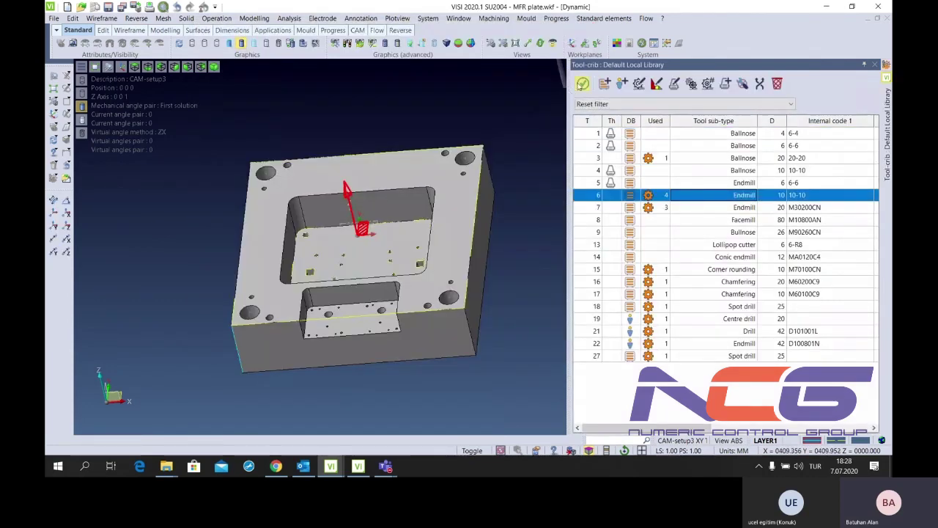
key("Return")
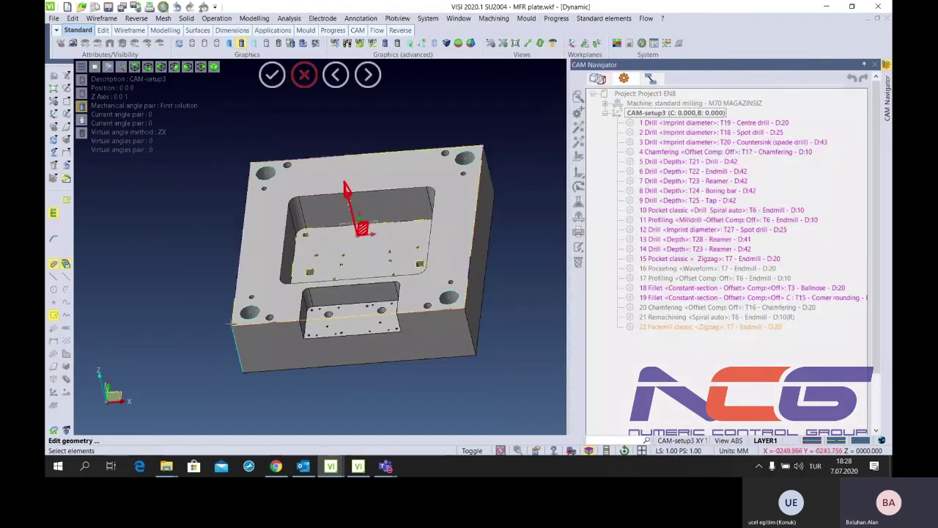
left_click(226, 331)
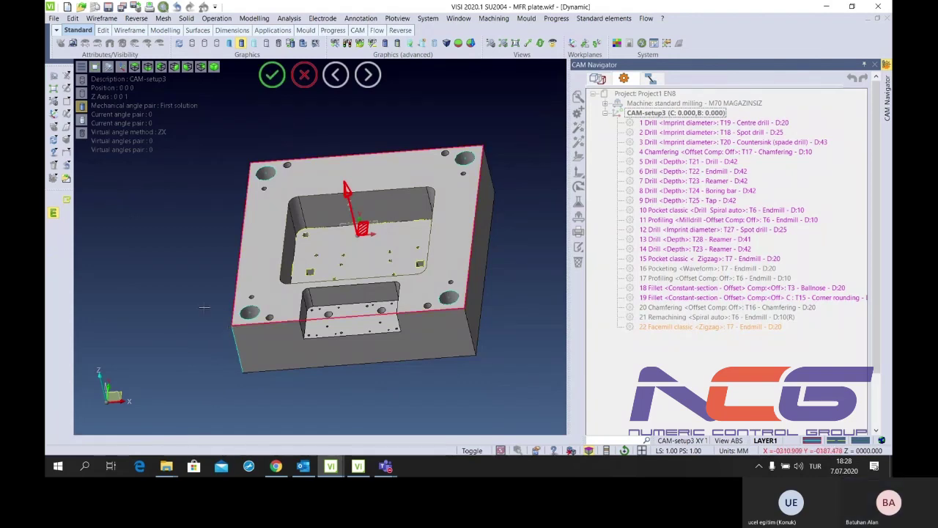
right_click(204, 308)
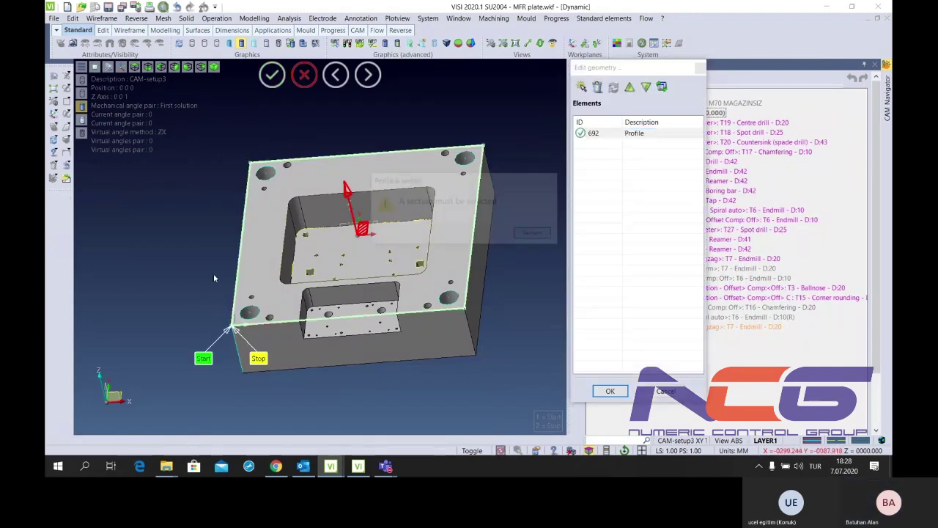
left_click(534, 235)
left_click(656, 392)
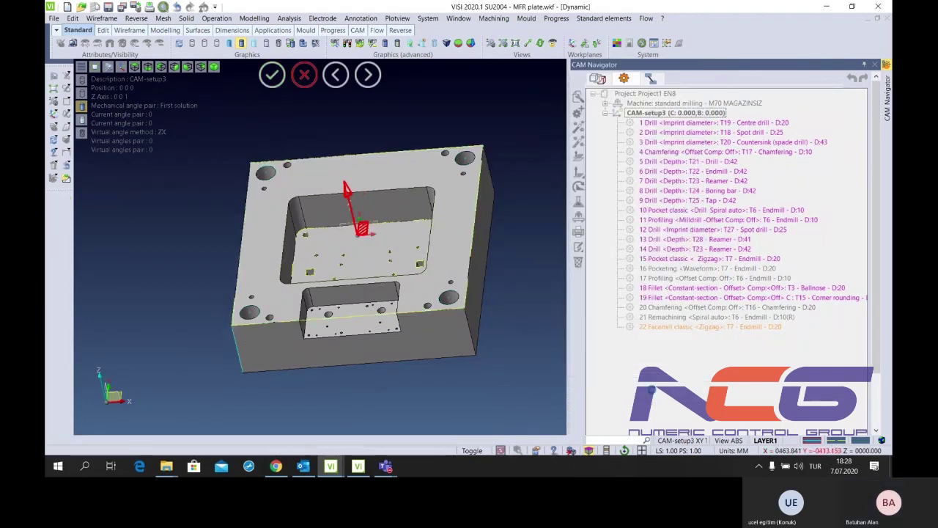
Create an open profile along the plate's upper outer edge, from first to last edge
left_click(298, 78)
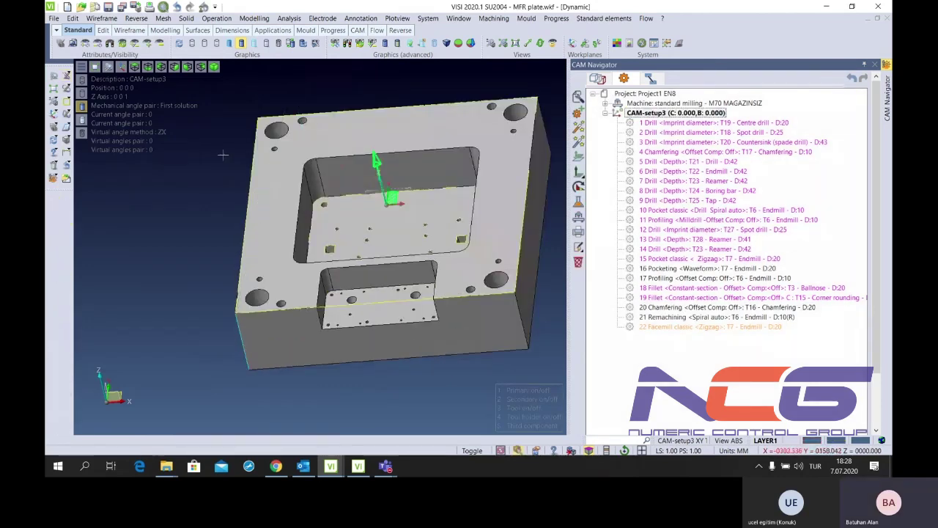
left_click(65, 104)
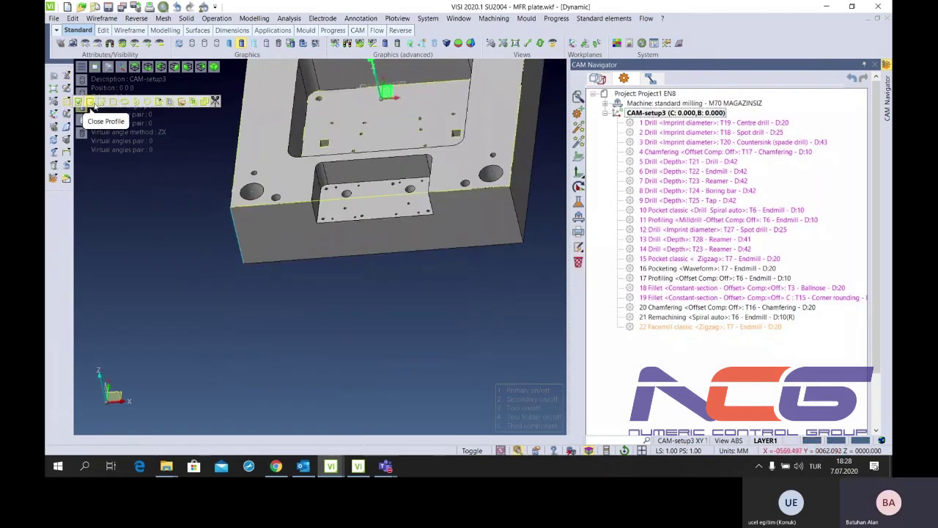
left_click(101, 104)
left_click(236, 218)
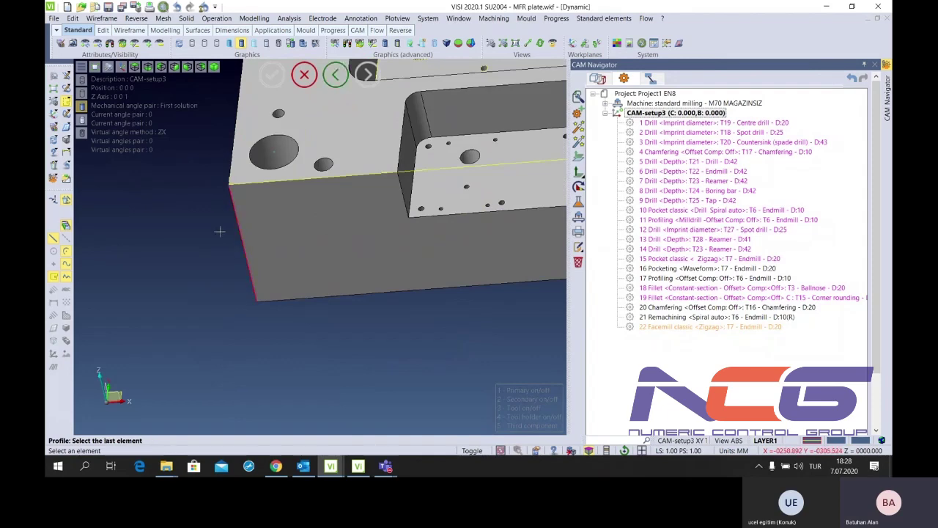
left_click(236, 226)
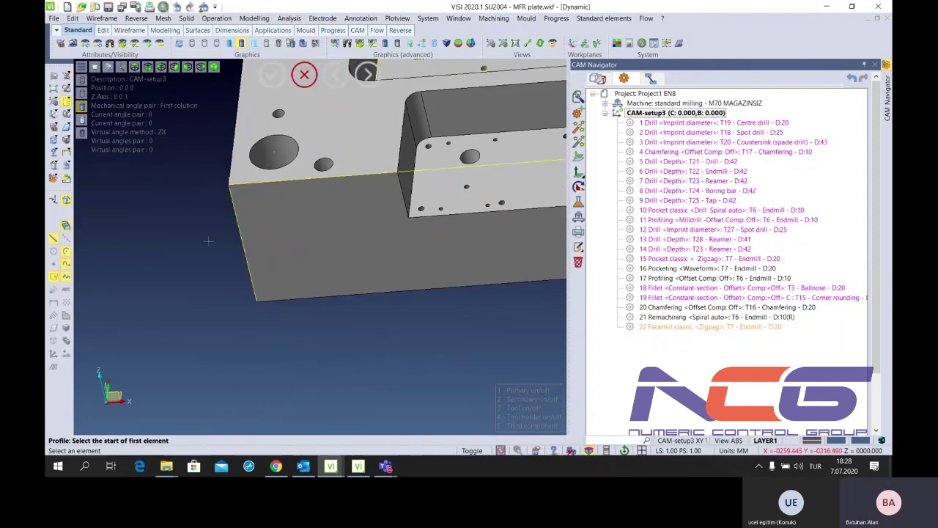
right_click(209, 240)
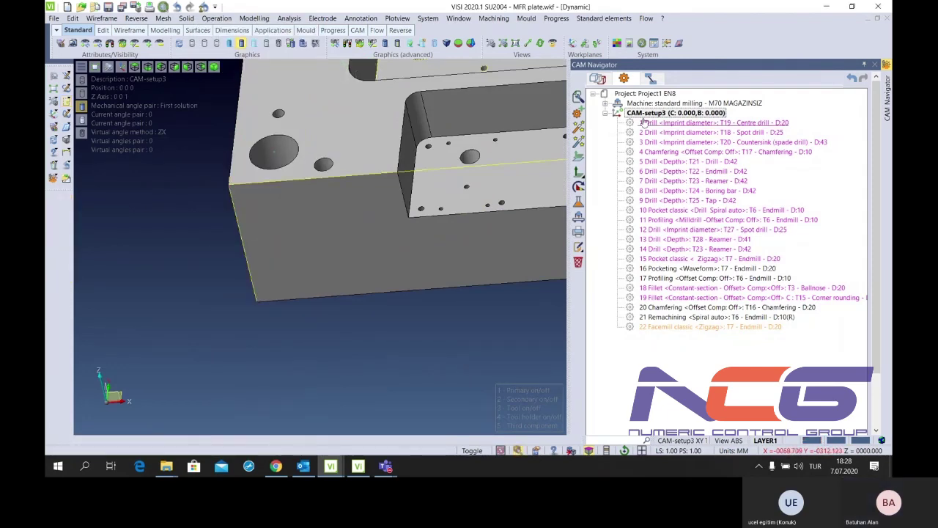
Add a Profile & section operation to CAM-setup3 using the T6 D10 endmill, with the new profile as its geometry
right_click(646, 114)
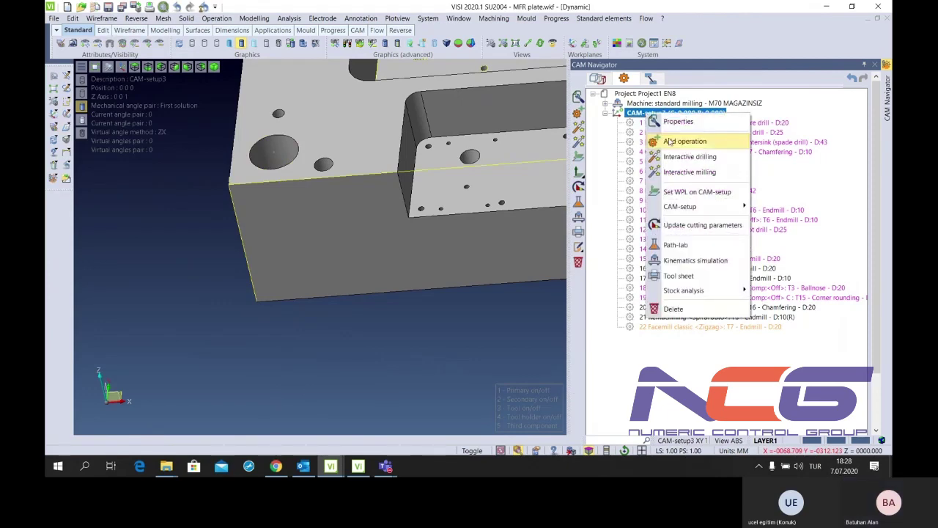
left_click(668, 141)
left_click(320, 354)
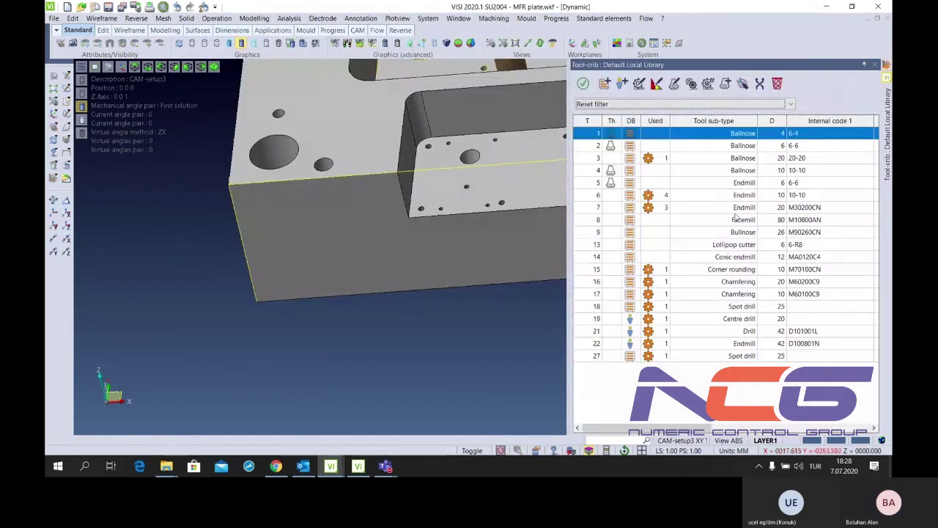
left_click(773, 198)
left_click(583, 83)
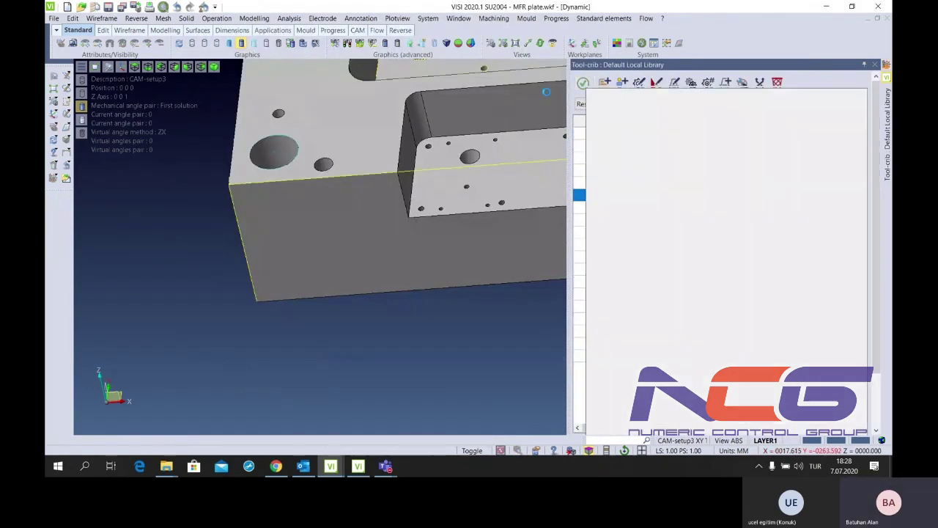
right_click(221, 218)
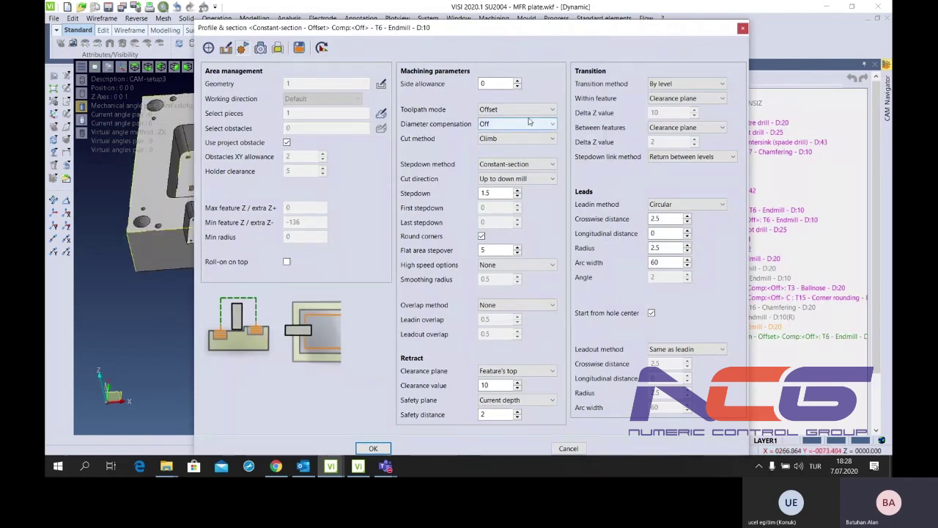
Set Constant Z stepdown of 1, Up to down mill, Feature's top clearance 100 and safety distance 5
left_click(508, 164)
left_click(506, 175)
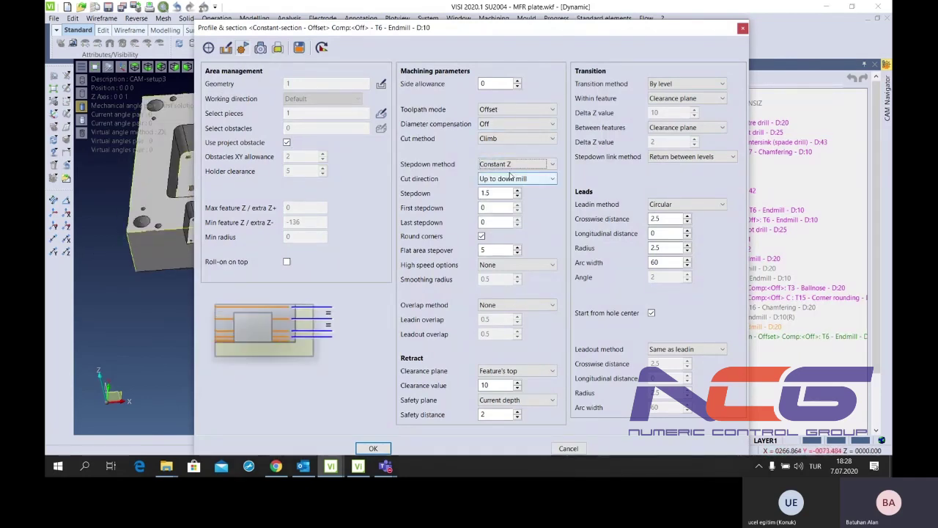
left_click(502, 192)
type("1")
left_click(506, 178)
left_click(503, 190)
left_click(493, 249)
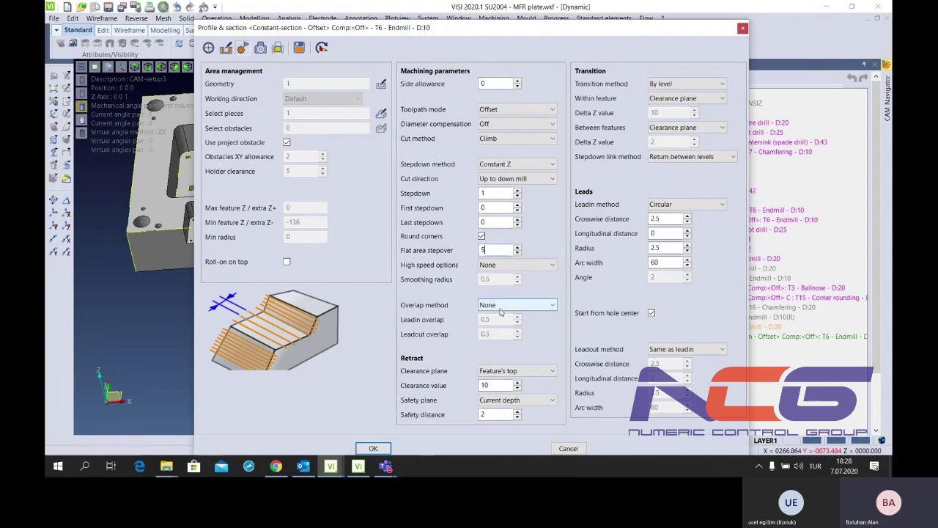
left_click(510, 370)
left_click(507, 381)
type("0")
left_click(493, 414)
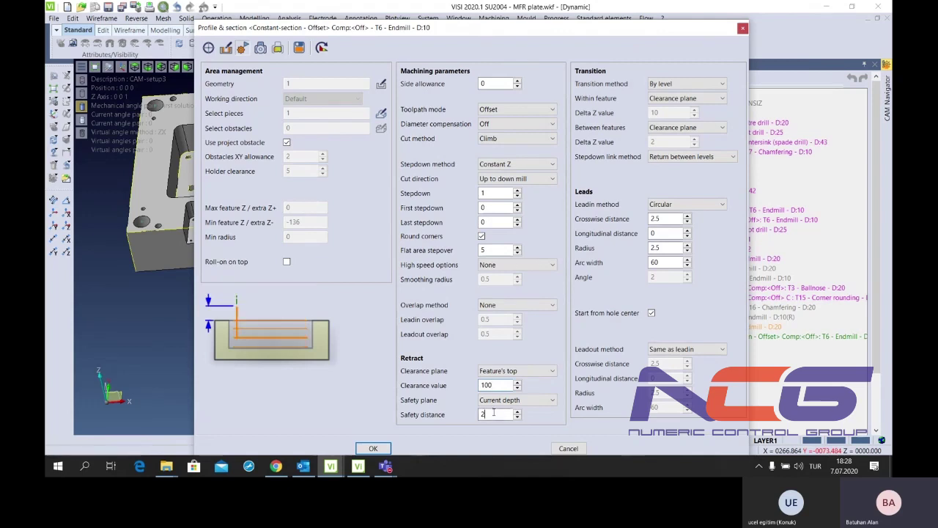
Link within features at Feature's top, between features at Safety distance, with Smooth stepdown links, and accept
left_click(694, 101)
left_click(693, 118)
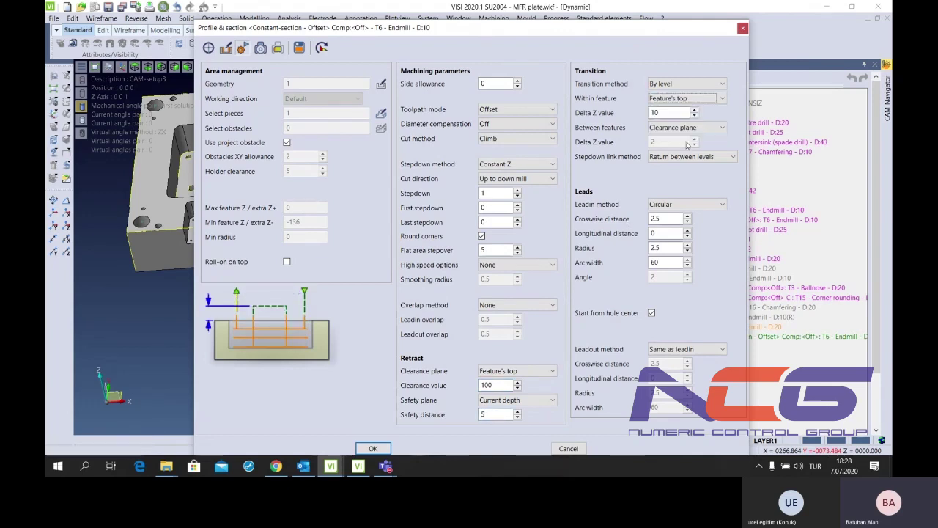
left_click(689, 128)
left_click(686, 147)
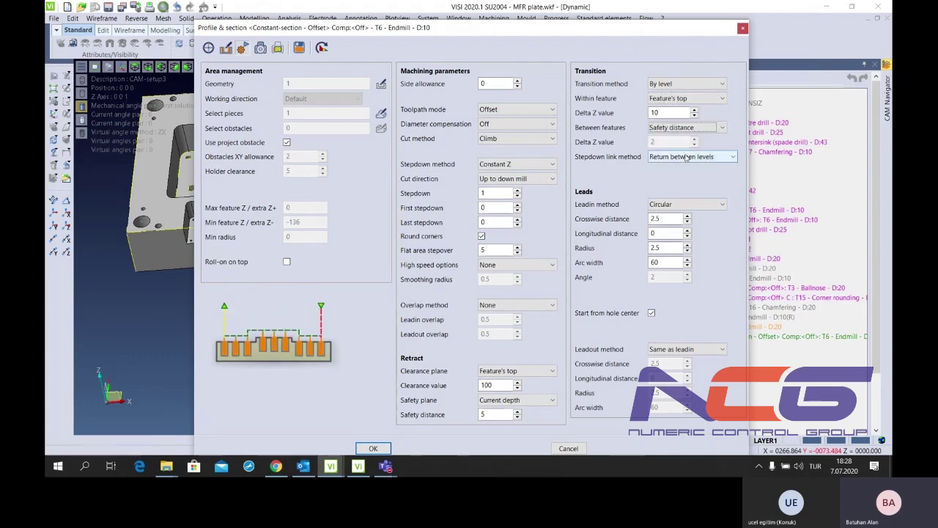
left_click(689, 156)
left_click(674, 173)
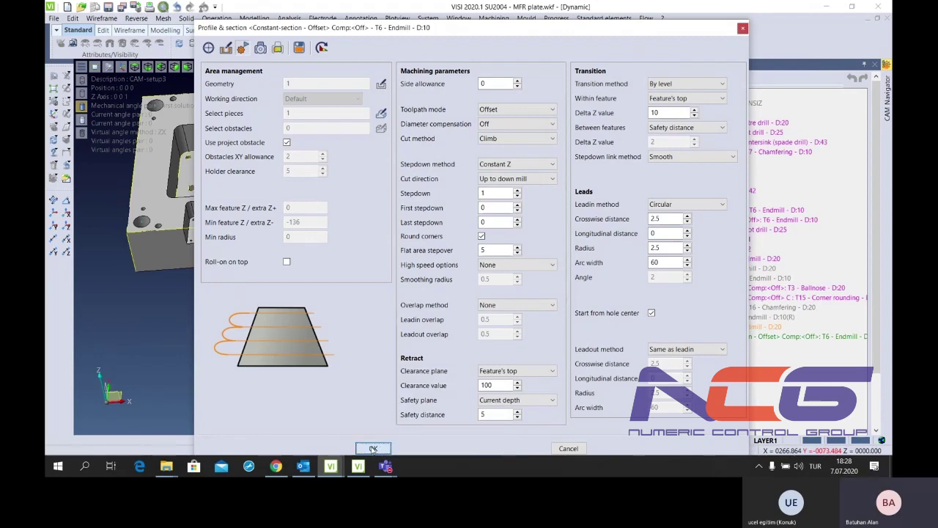
left_click(373, 448)
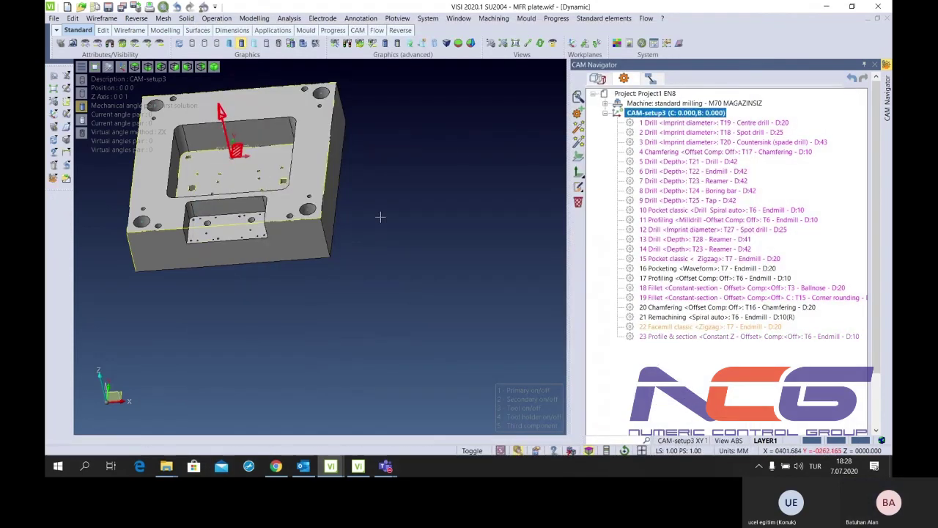
Once operation 23 computes, view the plate from Top, zoom in, and toggle wireframe then shaded display
scroll(359, 234, "down", 3)
scroll(334, 262, "up", 3)
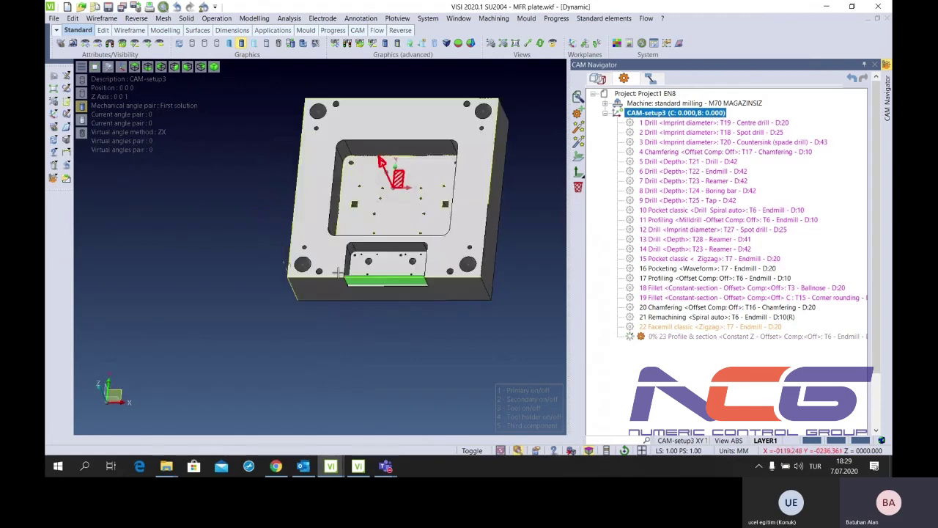
scroll(380, 288, "up", 2)
key("t")
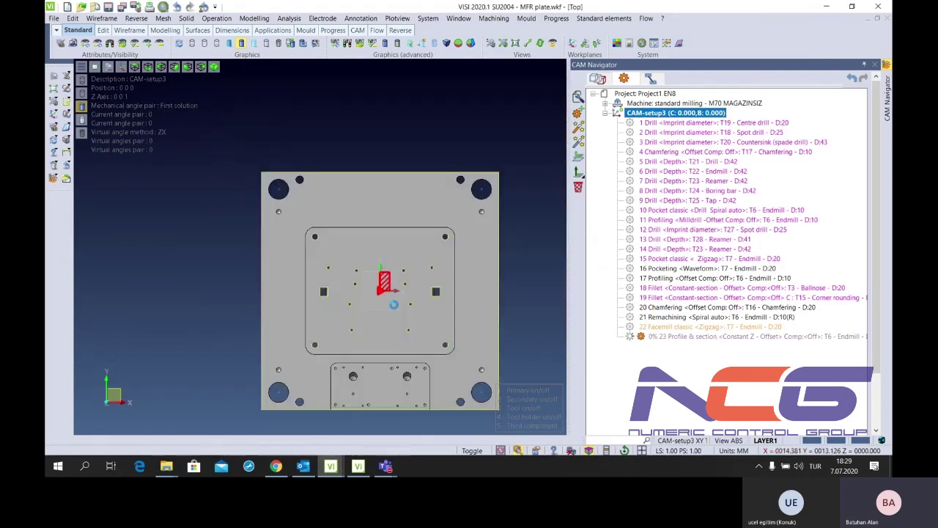
scroll(395, 267, "up", 2)
scroll(396, 266, "up", 1)
scroll(396, 267, "up", 1)
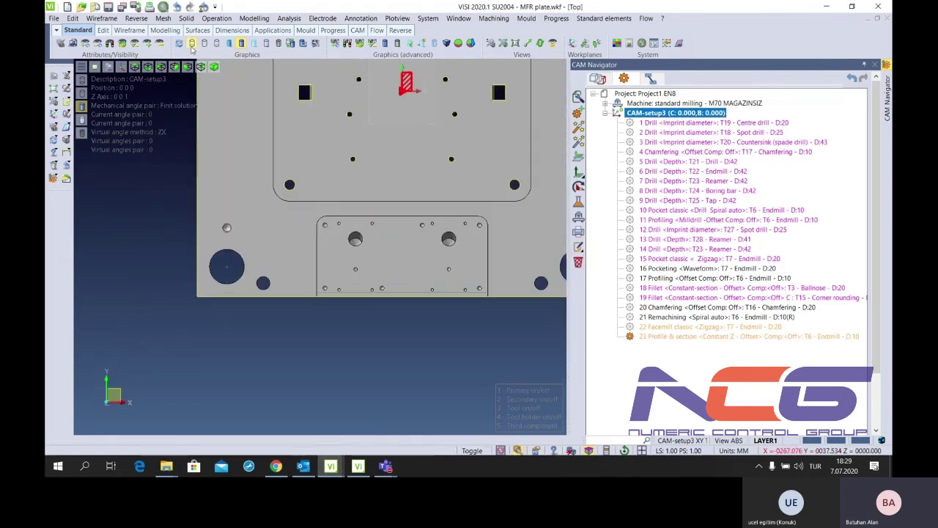
left_click(191, 44)
scroll(307, 166, "down", 2)
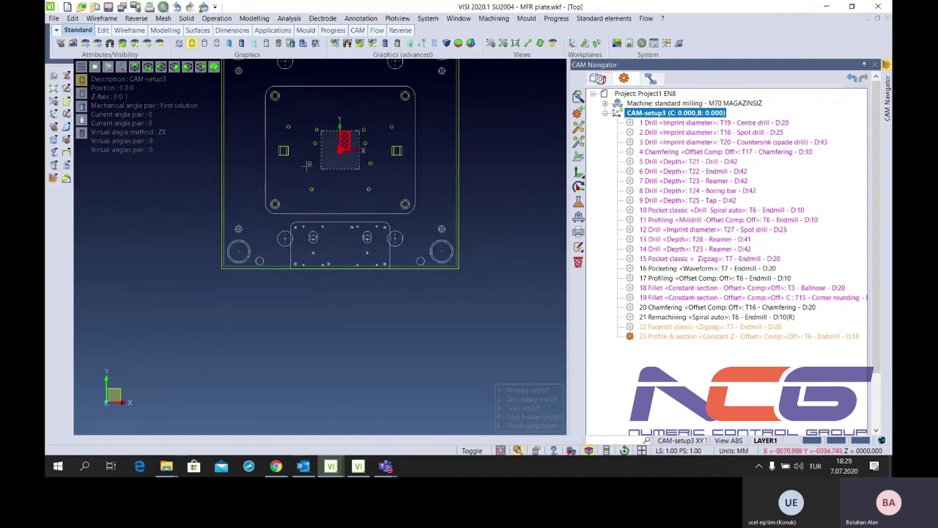
left_click(241, 42)
scroll(248, 178, "up", 2)
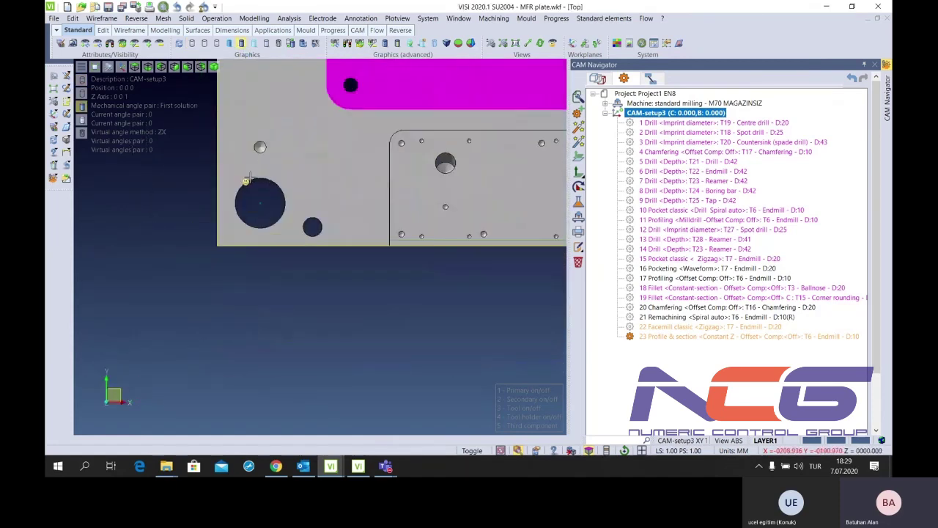
left_click(66, 102)
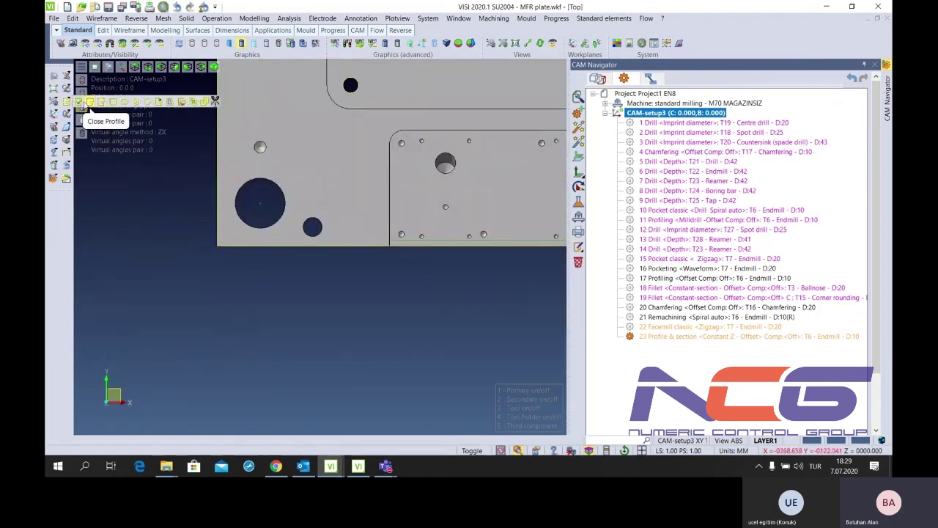
Start a Profile Offset of the plate outline with a distance of 10
left_click(168, 103)
type("10")
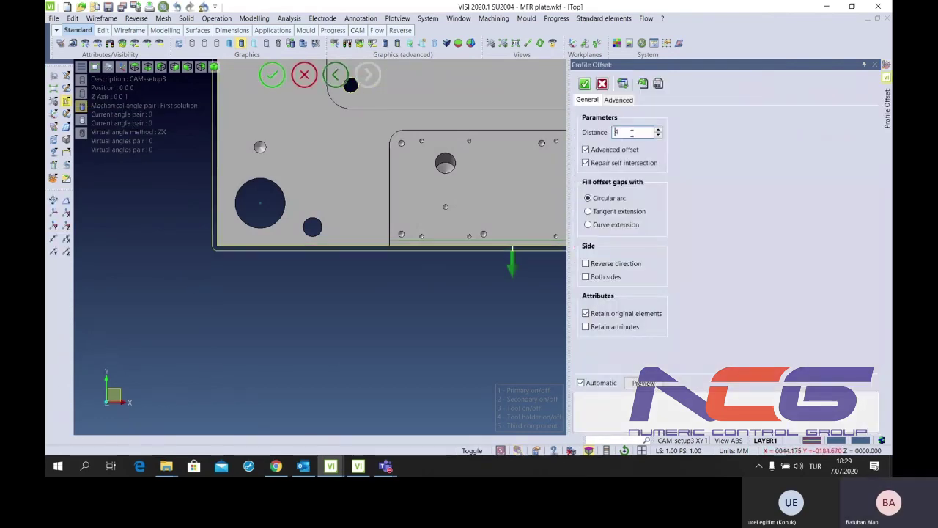
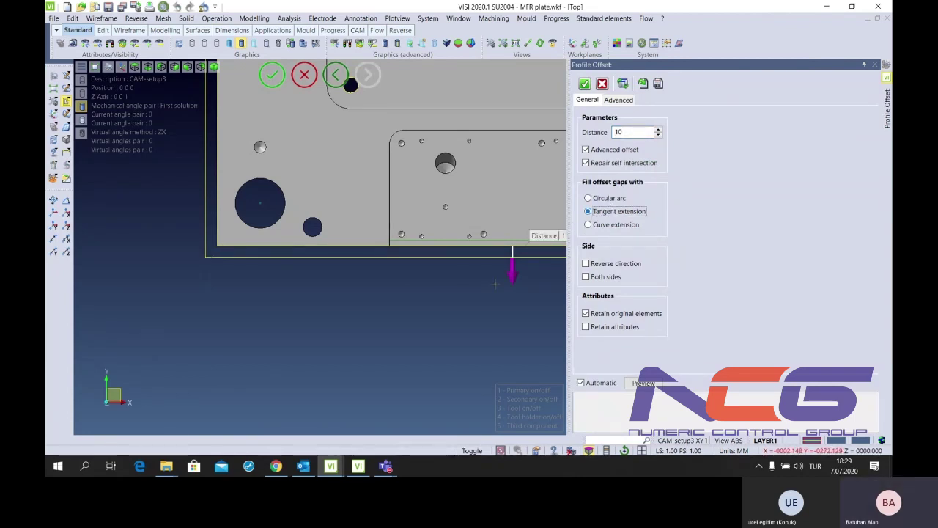
Cancel the profile offset and move the plate's edge to a new position
middle_click(494, 283)
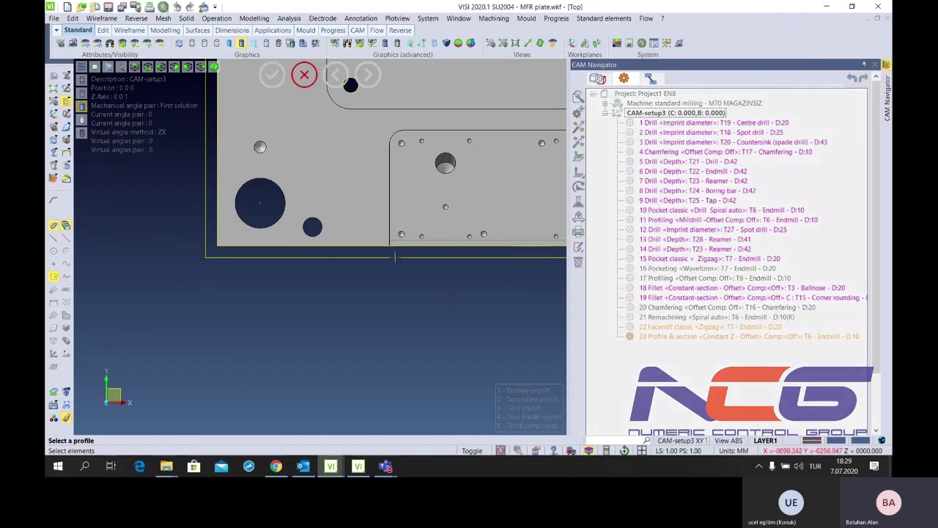
middle_click_drag(395, 256, 381, 220)
left_click(73, 19)
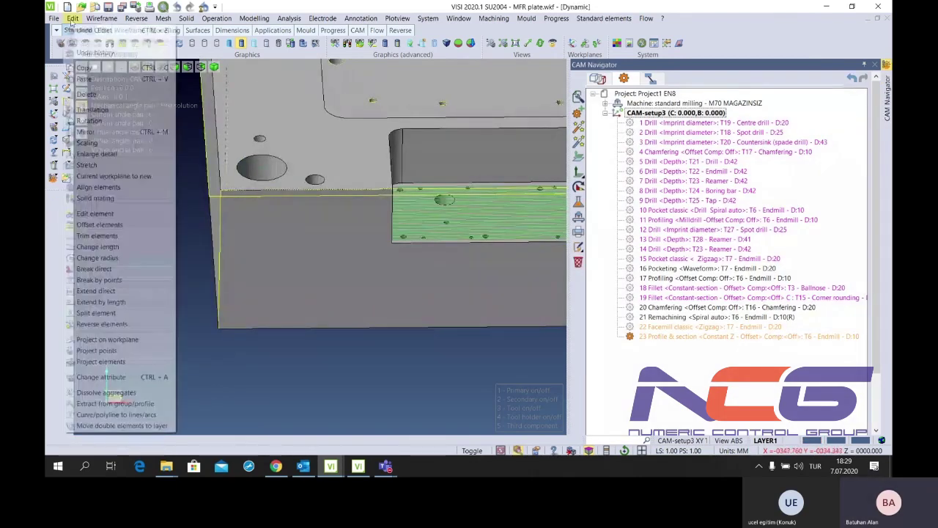
left_click(92, 109)
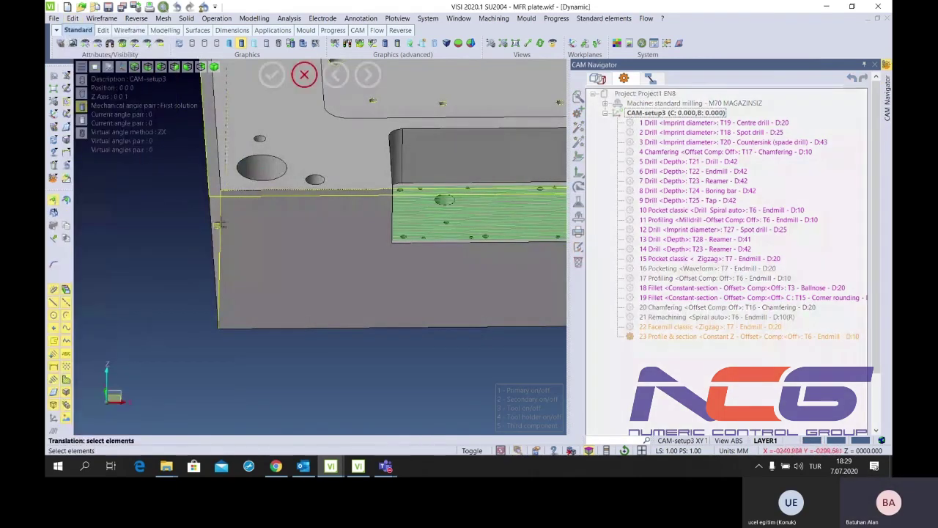
left_click(218, 223)
middle_click(219, 224)
left_click(213, 190)
left_click(207, 189)
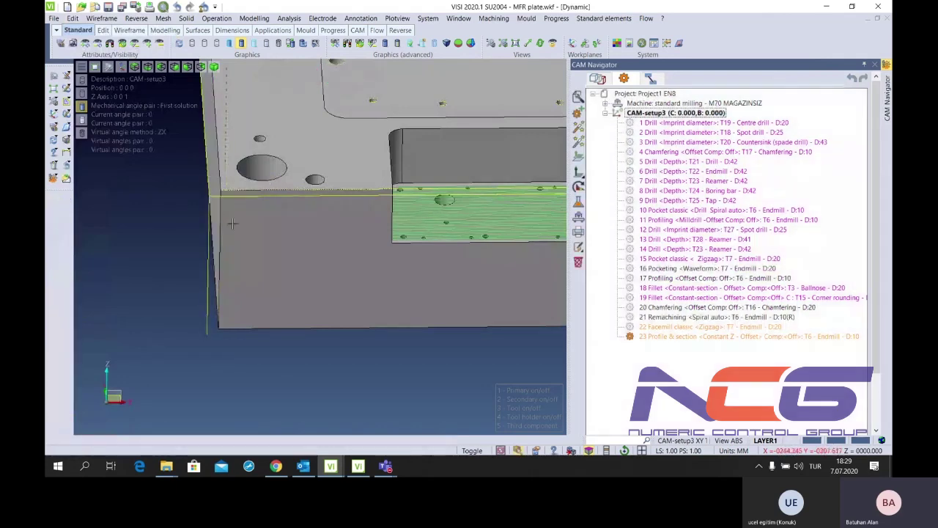
Add a Profile & section operation to CAM-setup3 with Endmill 10, profiling the plate's edge
right_click(660, 115)
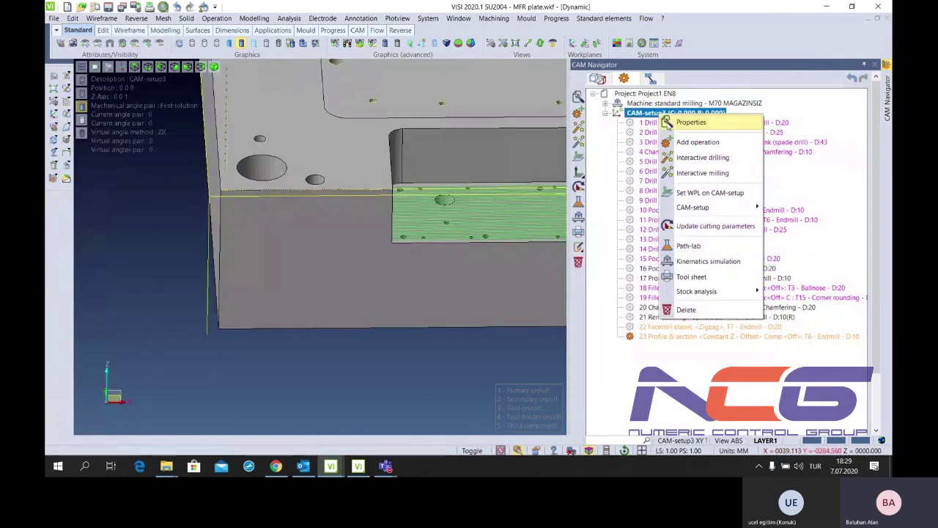
left_click(704, 149)
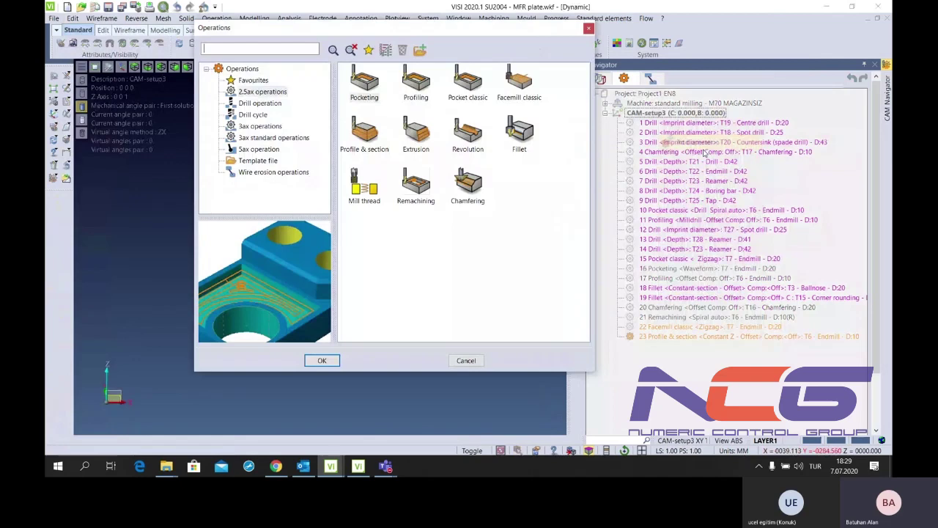
double_click(364, 140)
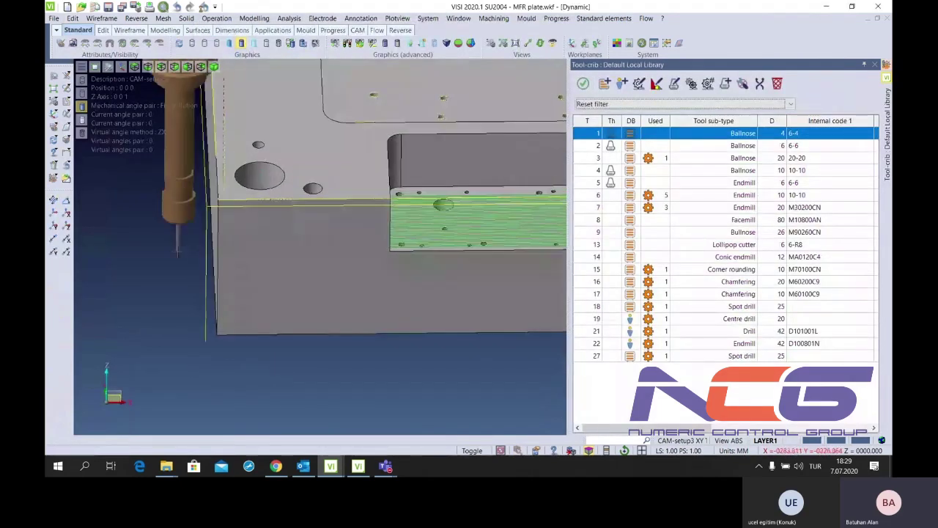
left_click(744, 195)
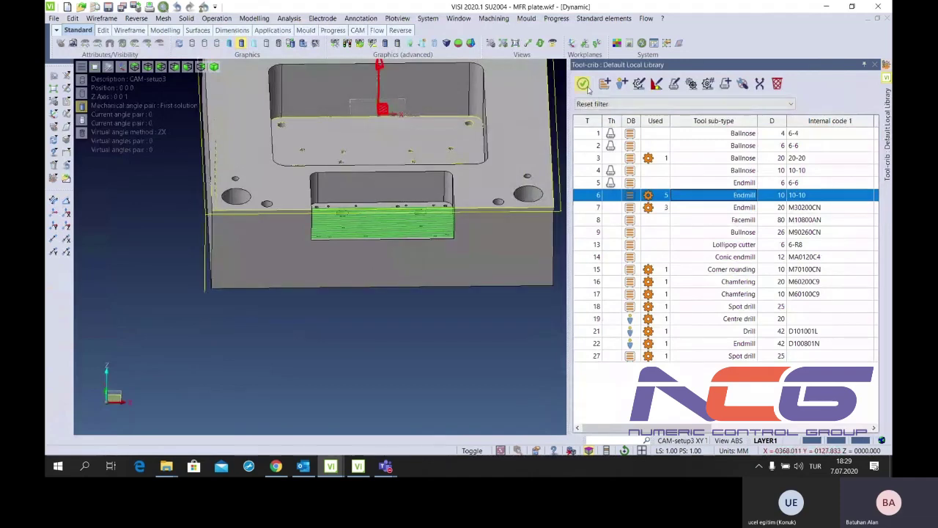
left_click(583, 83)
scroll(199, 205, "up", 5)
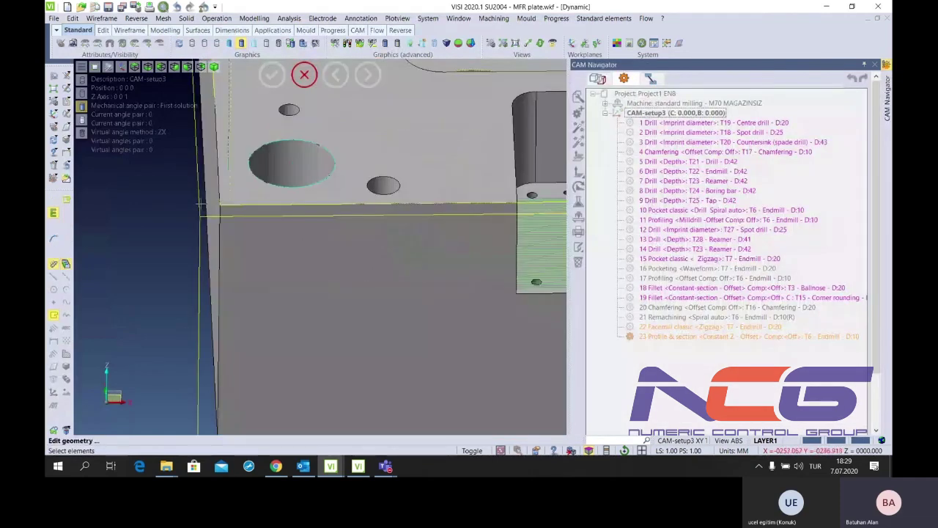
left_click(199, 204)
key("Return")
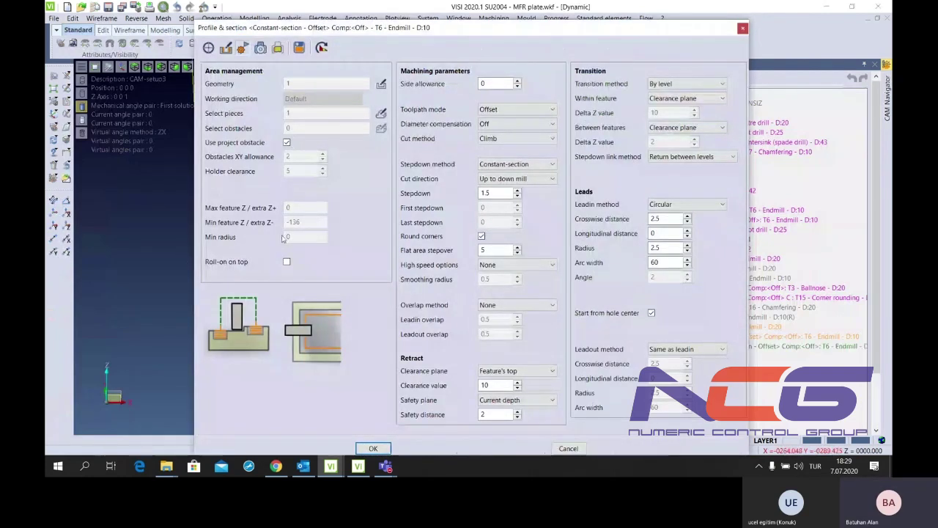
Set the stepdown to 1 and keep Up to down mill as the cut direction
double_click(493, 193)
type("1")
left_click(523, 180)
left_click(521, 165)
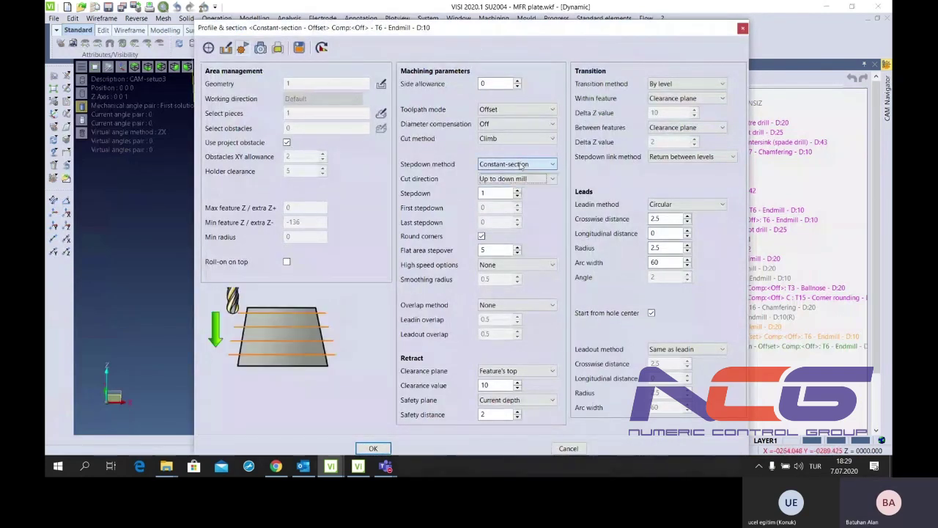
scroll(521, 166, "down", 1)
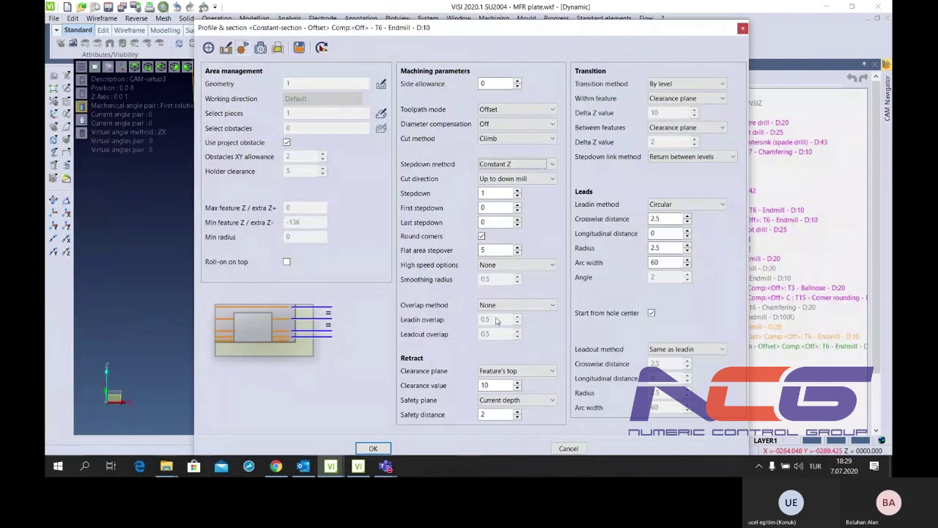
Use the CAM-setup clearance plane with clearance 100 and safety distance 5
left_click(513, 371)
left_click(499, 391)
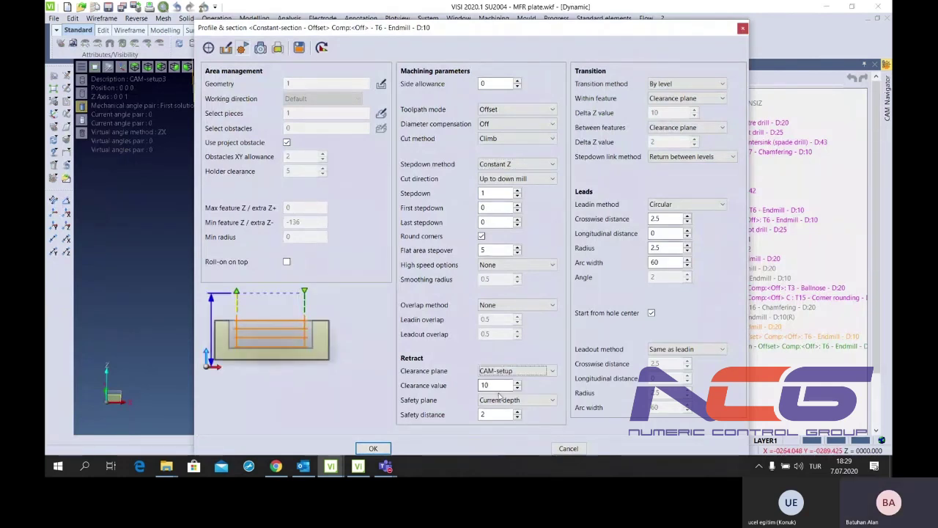
scroll(506, 371, "up", 1)
left_click(499, 385)
type("0")
left_click(496, 413)
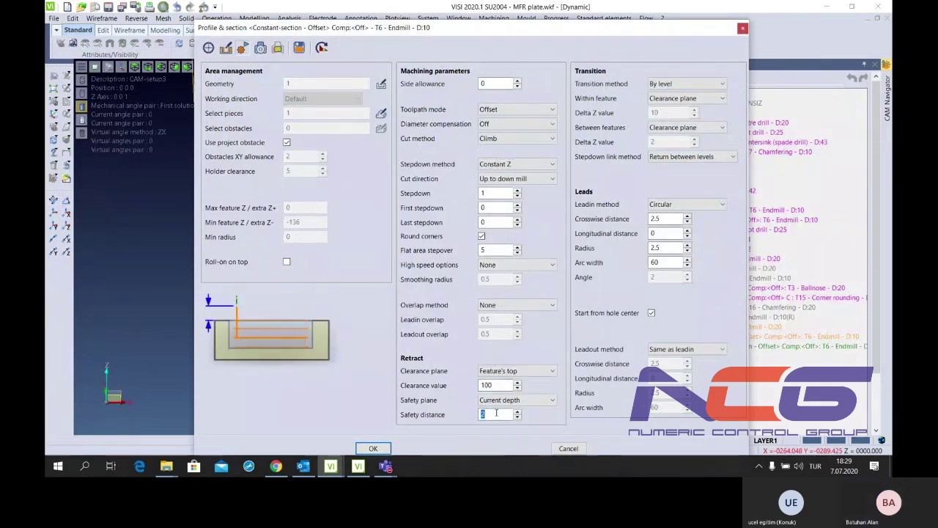
type("5")
Link moves at Feature's top within features and at Safety distance between them, then create the operation
left_click(685, 98)
left_click(674, 112)
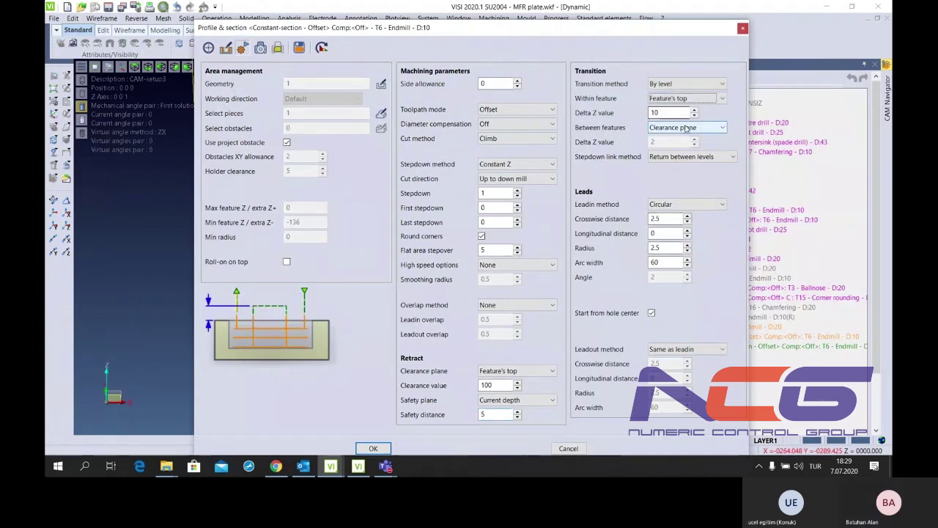
left_click(672, 128)
left_click(671, 137)
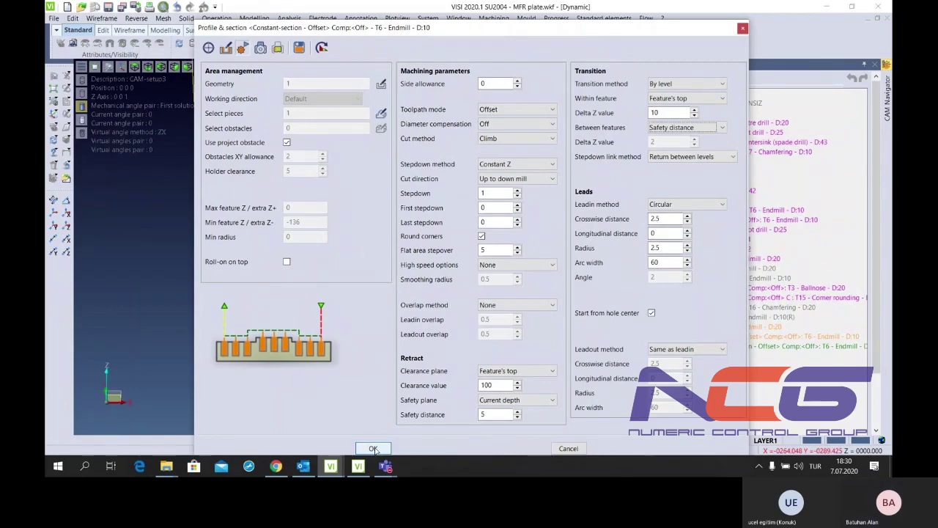
left_click(373, 449)
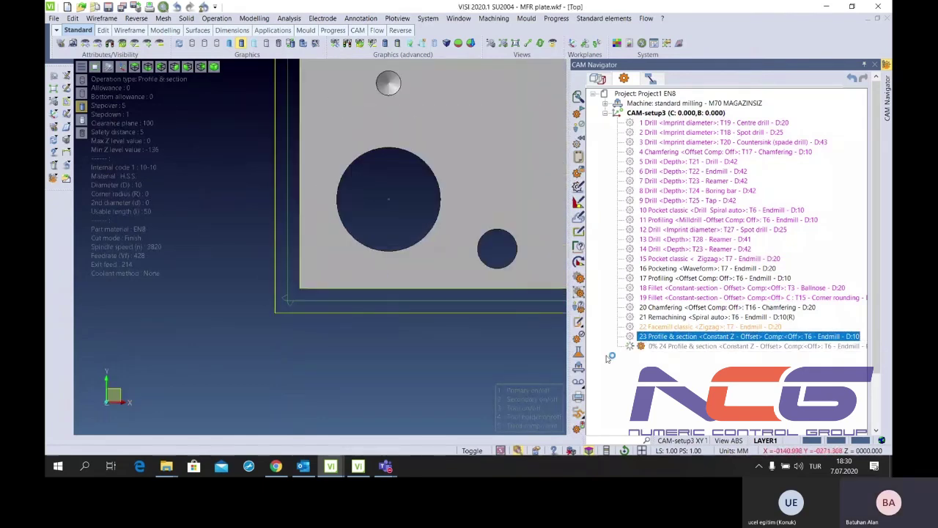
Orbit, zoom and switch between top and tilted views to inspect operation 24's edge toolpath
mouse_move(346, 301)
middle_mouse_down()
mouse_move(298, 315)
mouse_move(330, 300)
middle_mouse_up()
scroll(330, 301, "down", 3)
scroll(344, 293, "up", 2)
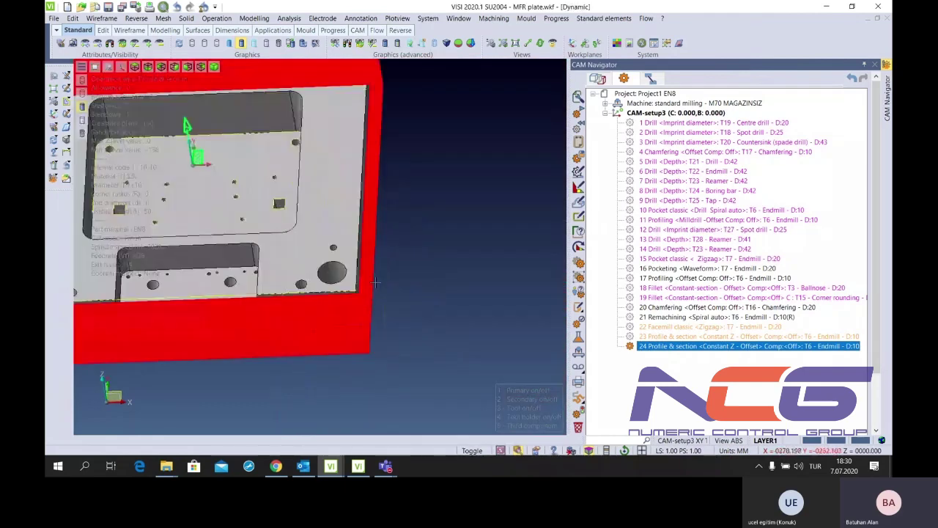
scroll(359, 287, "down", 2)
key("F5")
scroll(308, 323, "up", 5)
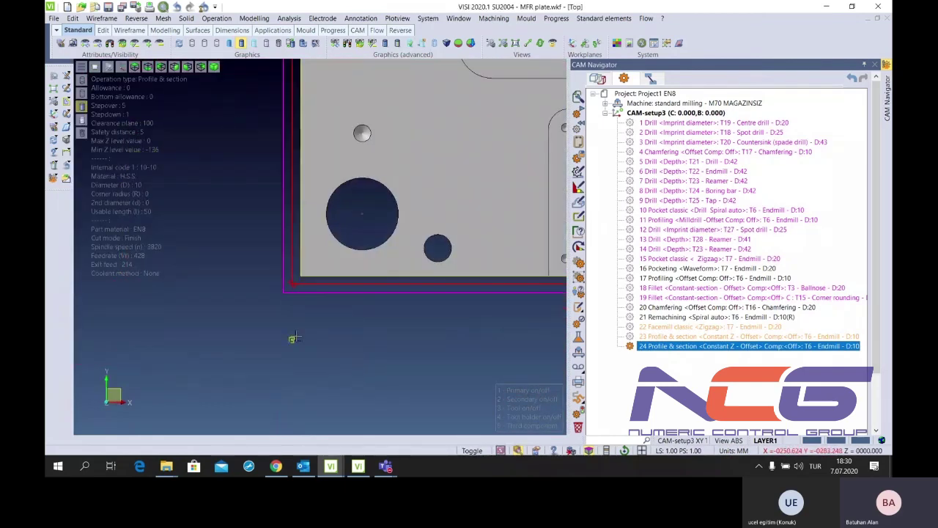
middle_click_drag(294, 338, 250, 259)
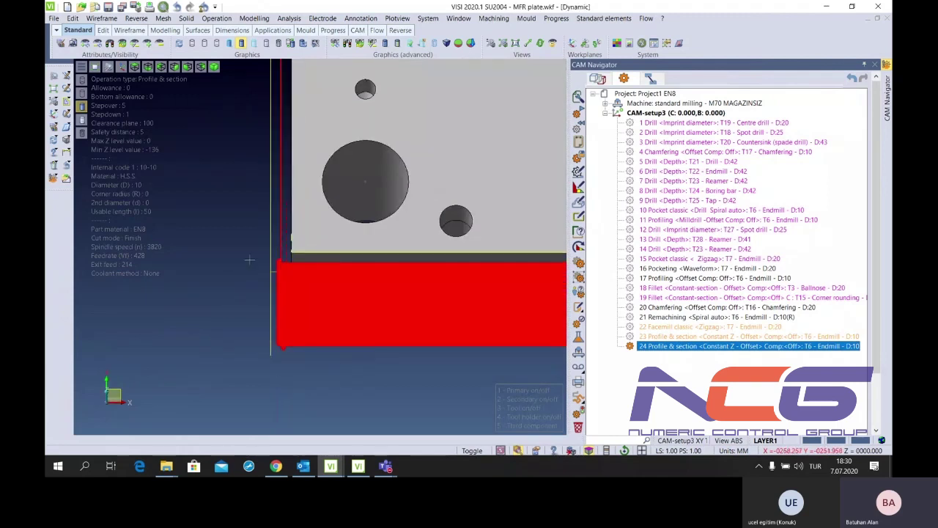
scroll(249, 260, "down", 3)
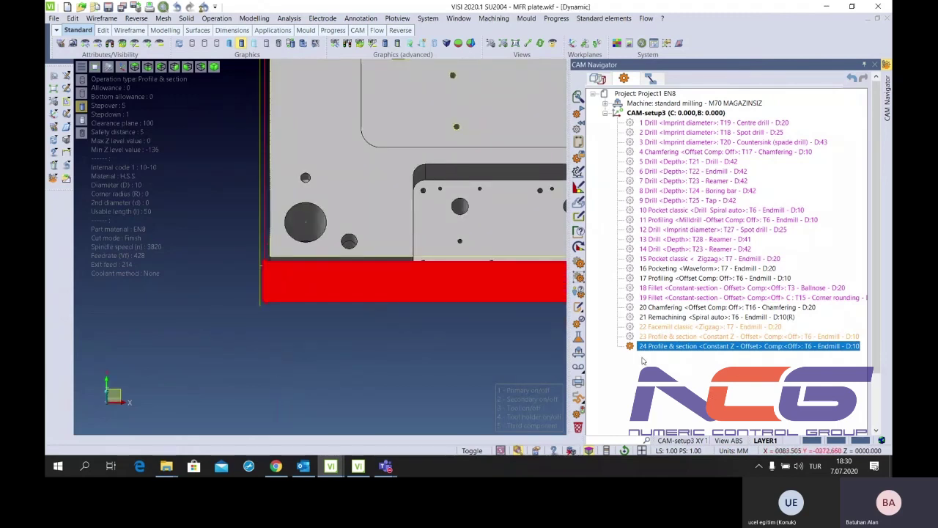
key("F8")
scroll(297, 289, "up", 5)
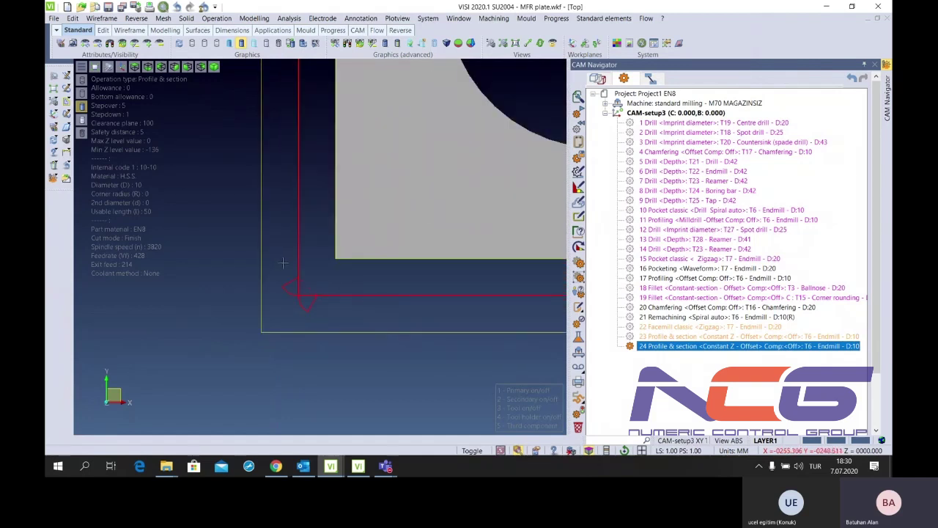
scroll(283, 262, "down", 3)
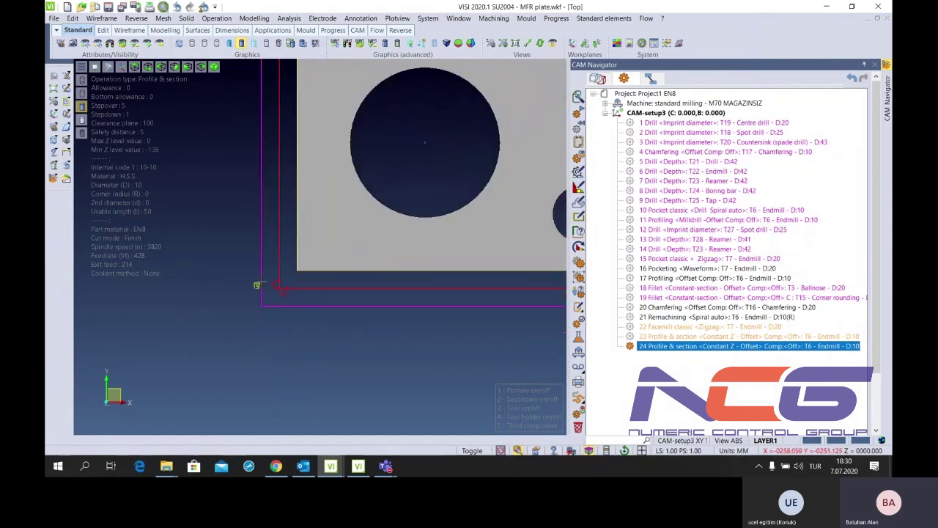
Open the toolpath level analysis for operation 24 and step through its levels
right_click(669, 350)
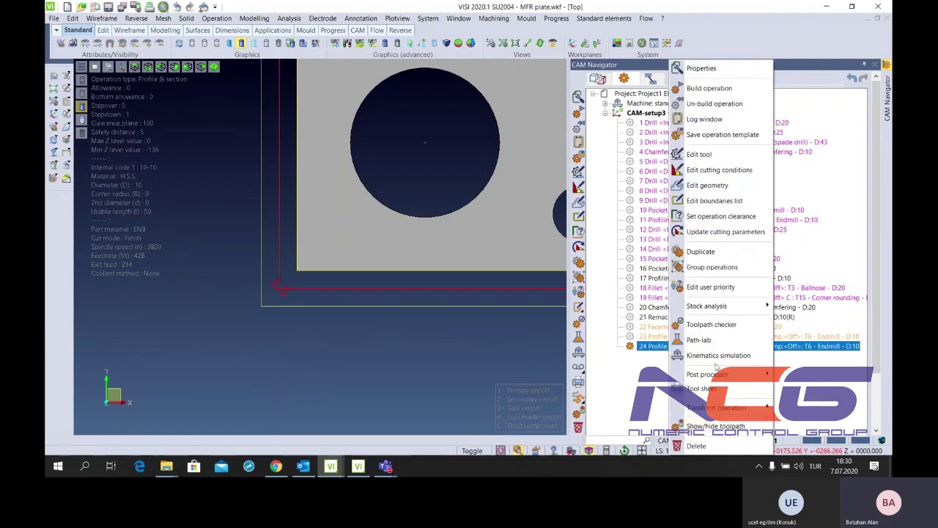
left_click(714, 346)
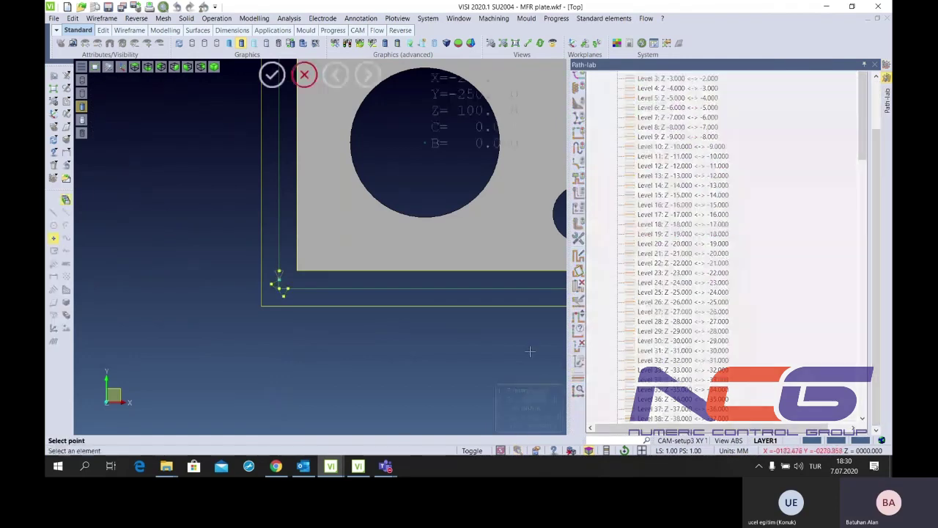
scroll(377, 278, "down", 2)
scroll(409, 289, "up", 2)
scroll(440, 272, "up", 3)
scroll(490, 246, "up", 1)
scroll(488, 251, "up", 1)
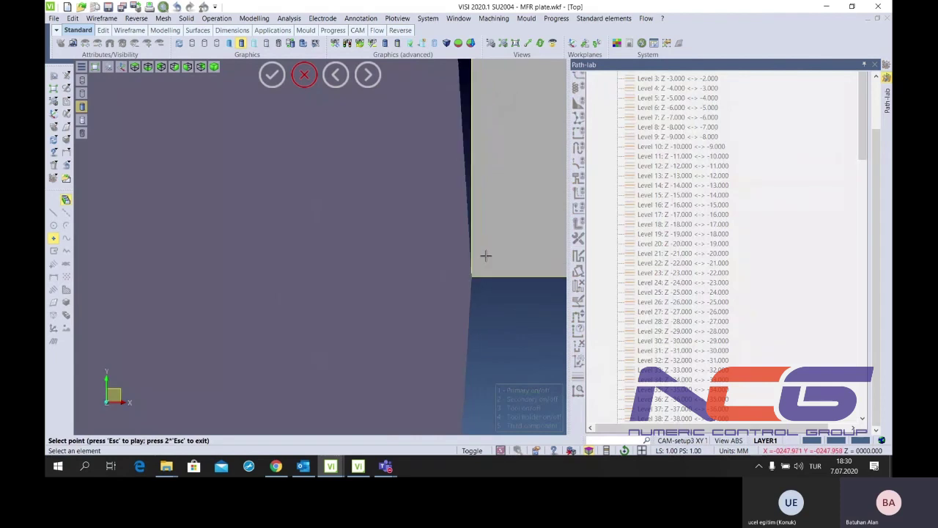
scroll(484, 259, "up", 1)
scroll(482, 261, "up", 1)
scroll(477, 265, "down", 1)
scroll(473, 269, "down", 1)
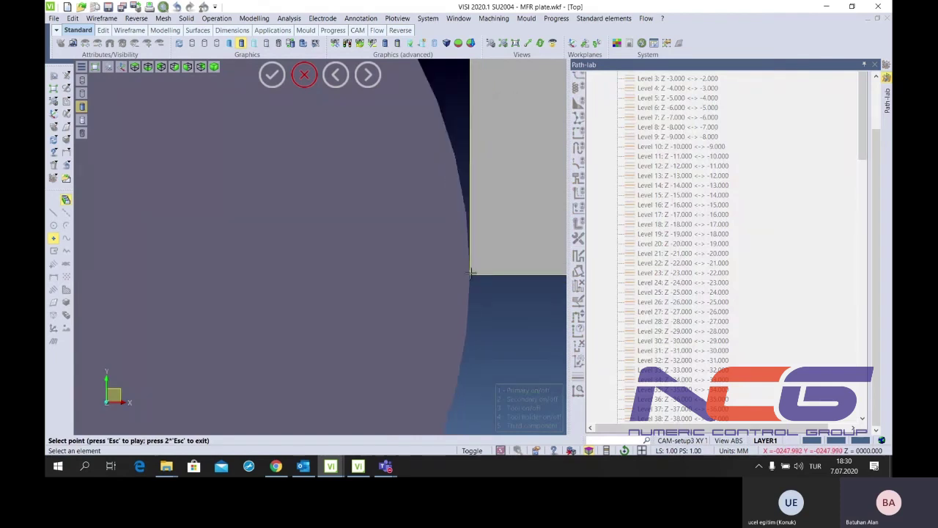
scroll(440, 286, "down", 2)
scroll(425, 294, "down", 2)
scroll(414, 304, "down", 1)
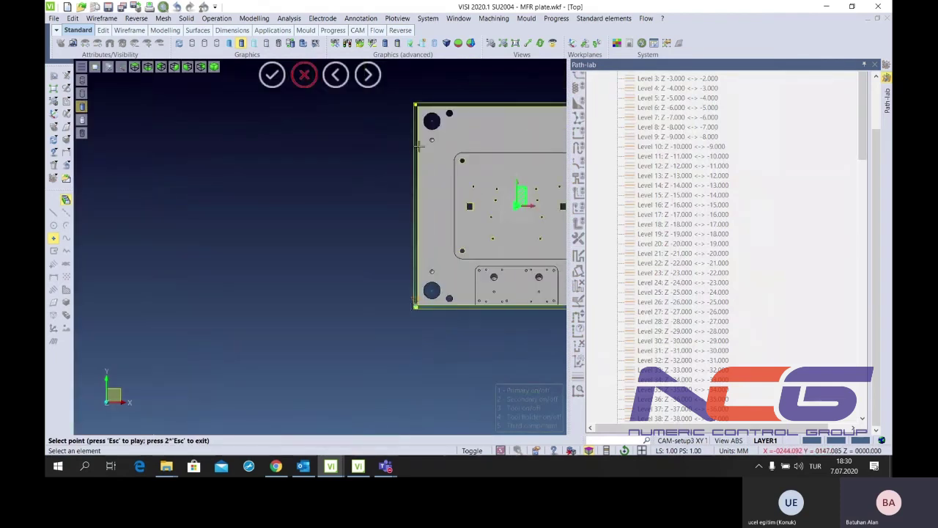
scroll(361, 220, "down", 2)
scroll(396, 165, "up", 2)
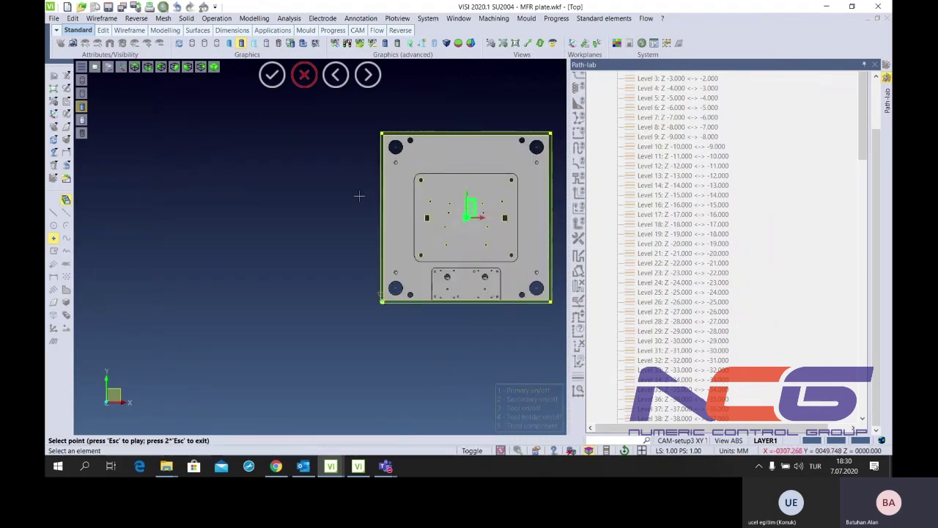
scroll(358, 195, "down", 3)
scroll(315, 212, "up", 3)
scroll(282, 220, "up", 2)
scroll(283, 220, "up", 1)
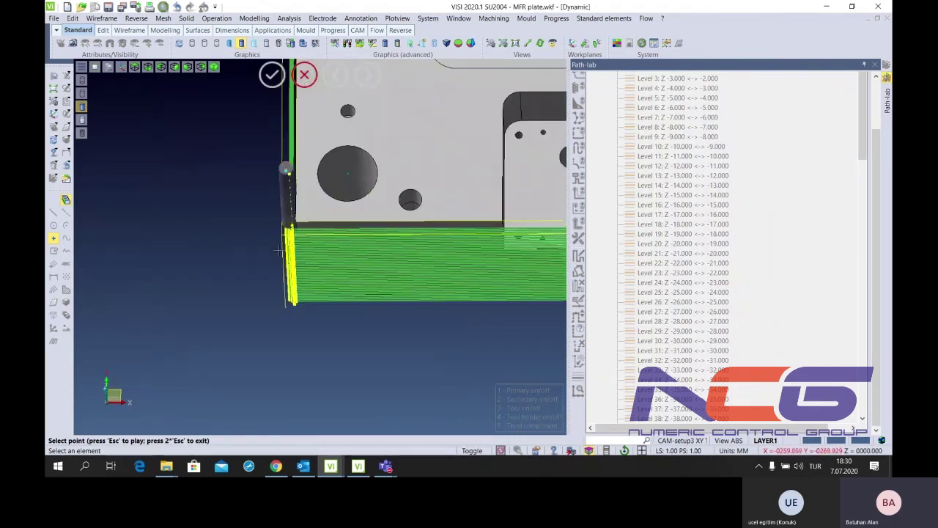
scroll(286, 217, "up", 1)
scroll(293, 214, "up", 1)
scroll(301, 213, "up", 1)
scroll(300, 212, "down", 3)
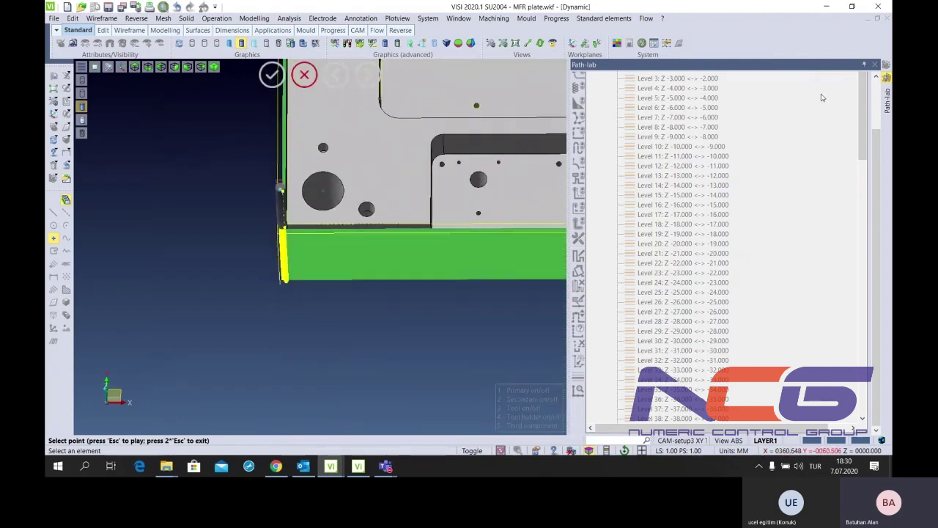
Play back operation 24's machining simulation at higher speed, view it in 3D, then close it
key("Escape")
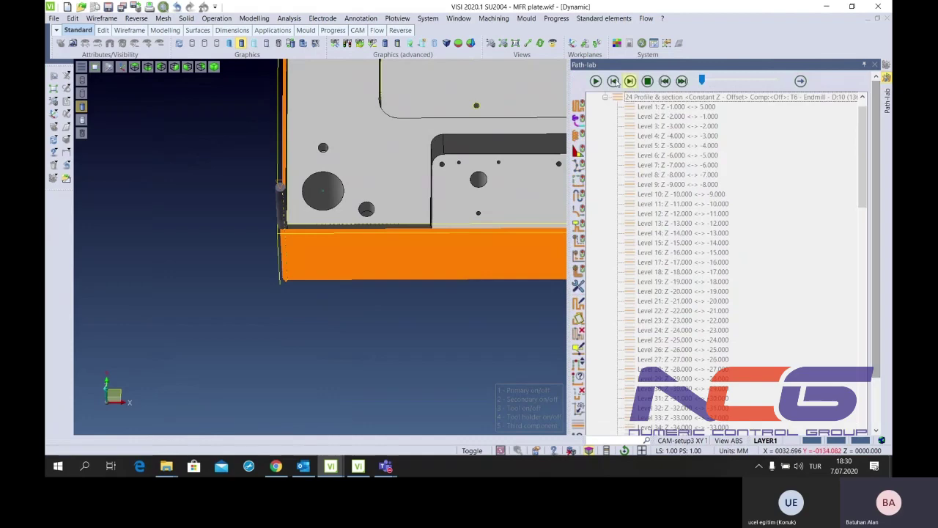
left_click(595, 81)
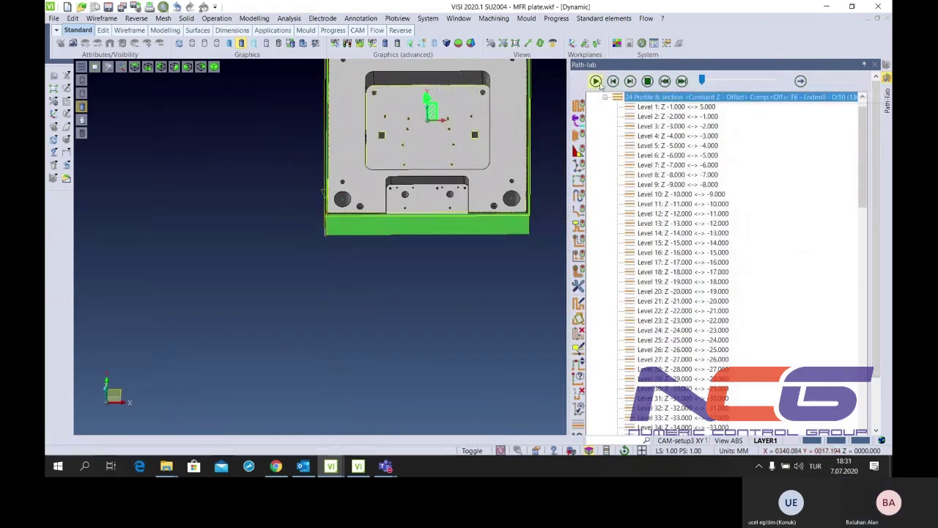
left_click_drag(702, 81, 777, 82)
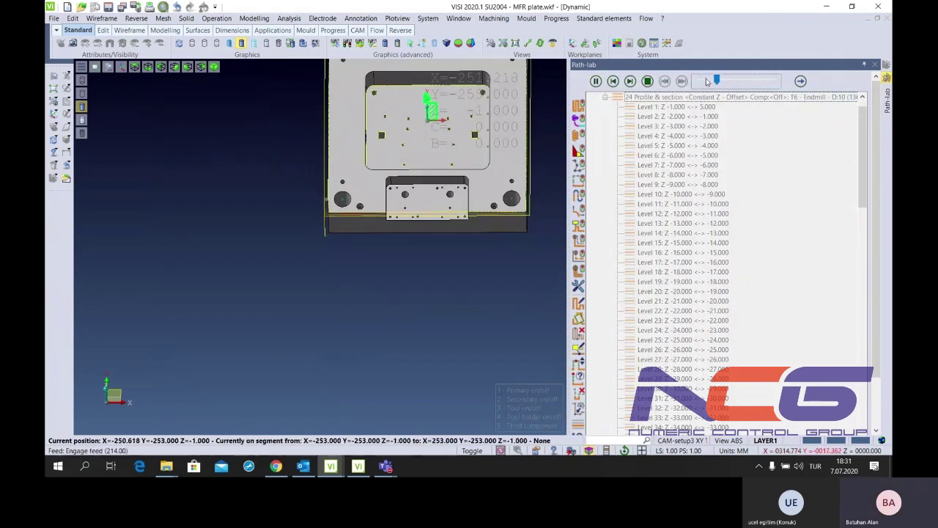
scroll(316, 232, "up", 5)
scroll(316, 231, "down", 5)
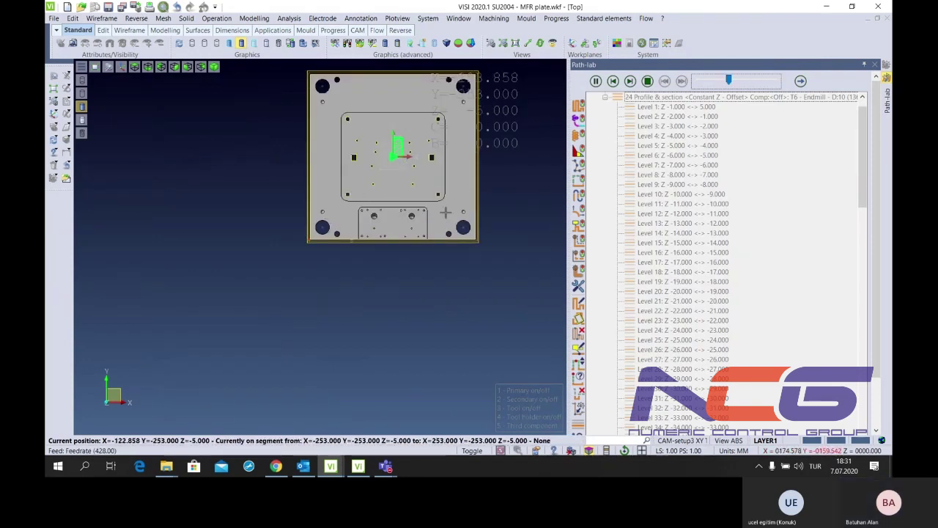
middle_click_drag(445, 213, 445, 176)
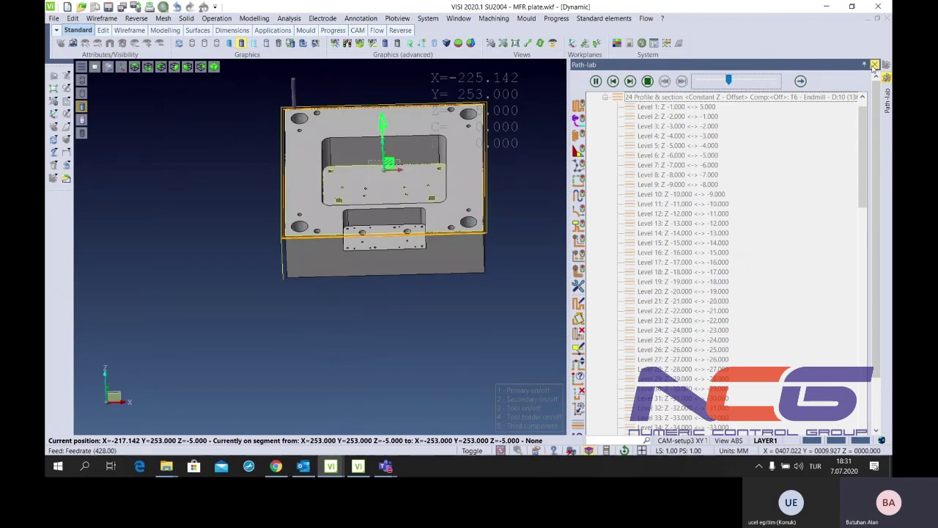
left_click(874, 65)
Begin adding a Revolution operation to CAM-setup3, then cancel the Operations dialog
right_click(627, 113)
left_click(686, 142)
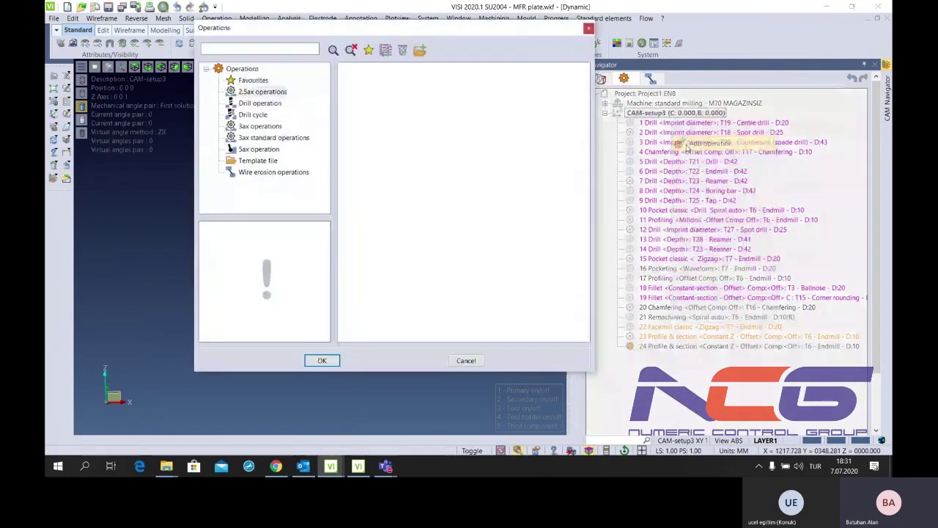
left_click(472, 132)
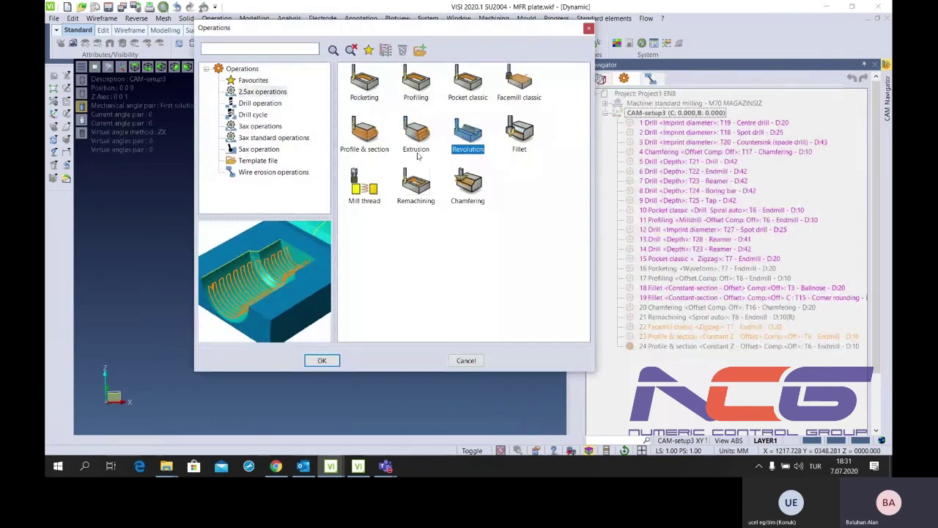
left_click(480, 361)
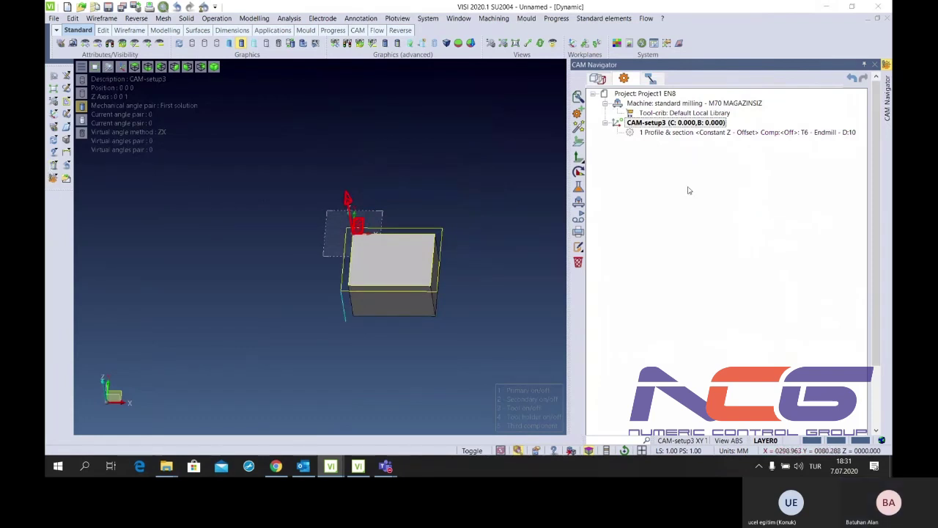
Start a new document without saving, and model a base cuboid from the origin in Top view
left_click(66, 7)
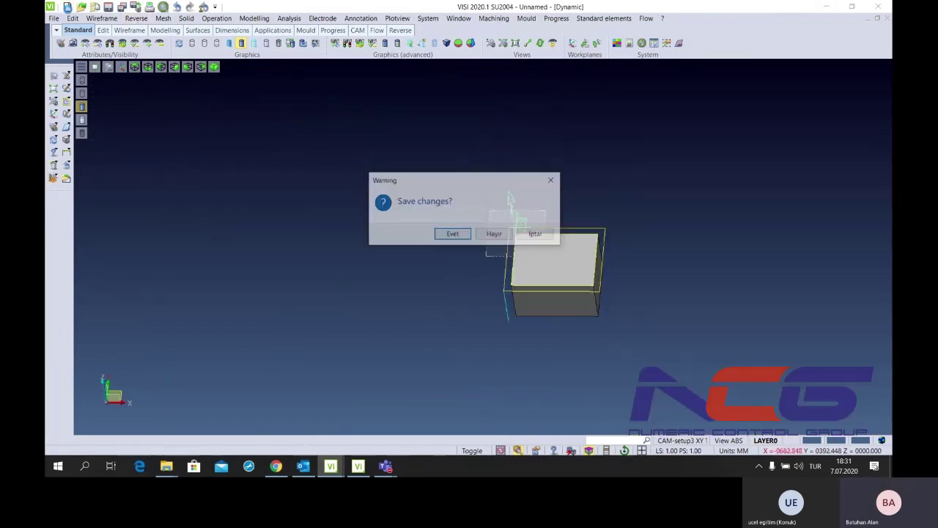
left_click(493, 233)
key("F2")
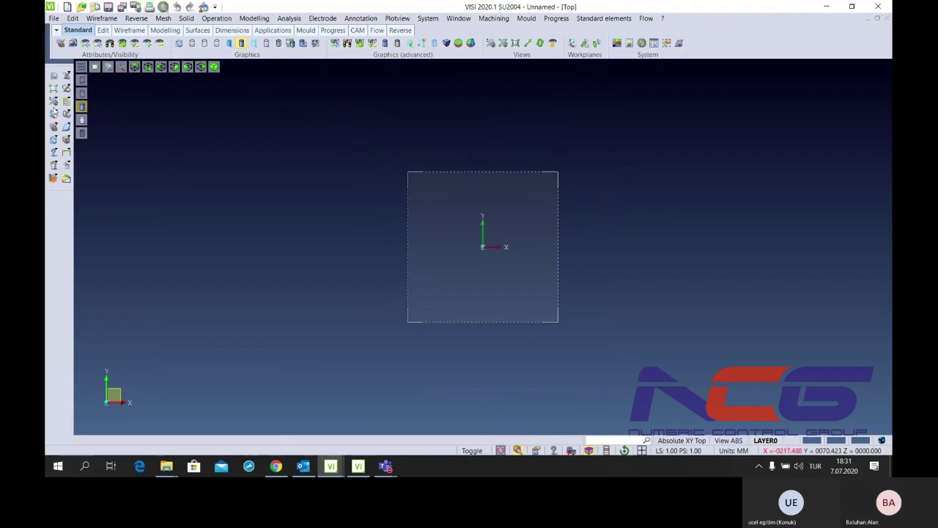
left_click(65, 139)
left_click(482, 246)
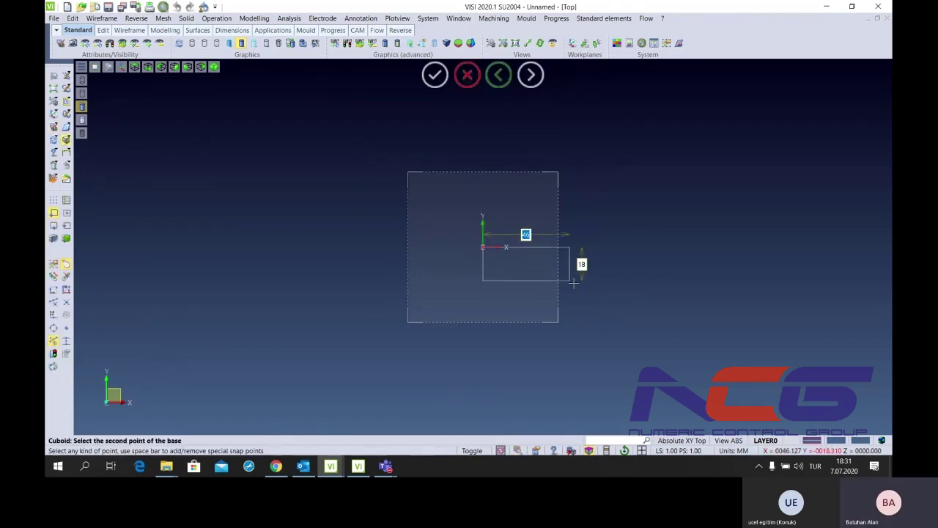
left_click(684, 323)
mouse_move(683, 323)
middle_mouse_down()
mouse_move(648, 303)
mouse_move(513, 278)
middle_mouse_up()
left_click(505, 274)
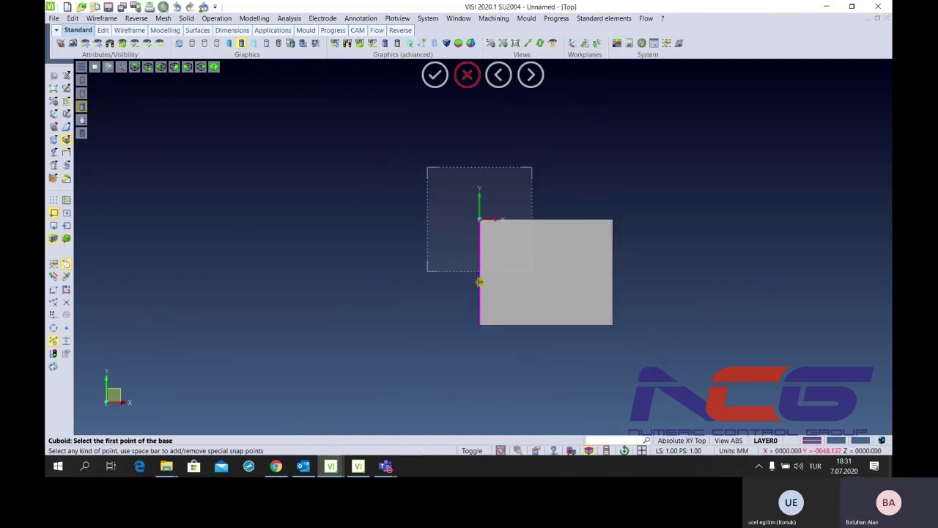
Add a second cuboid starting at the first block's left edge to form the step
left_click(480, 271)
left_click(607, 326)
left_click(617, 359)
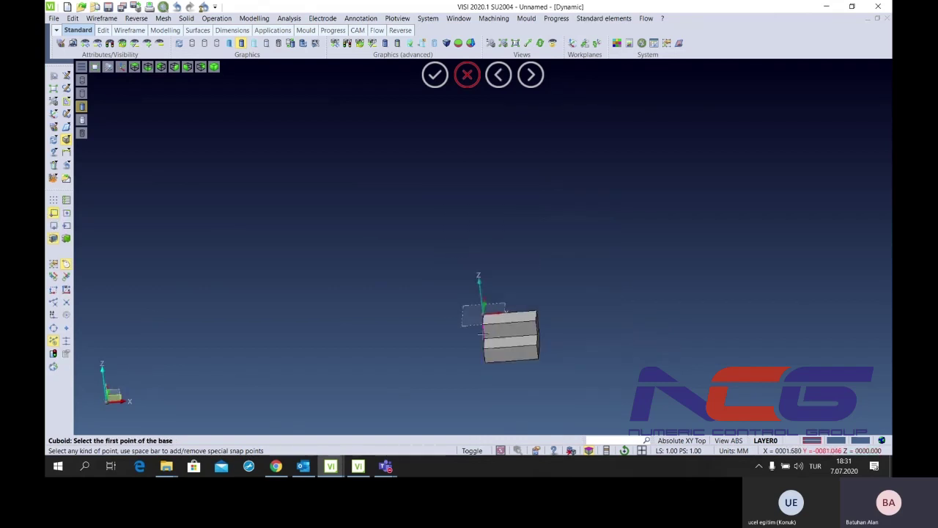
key("Escape")
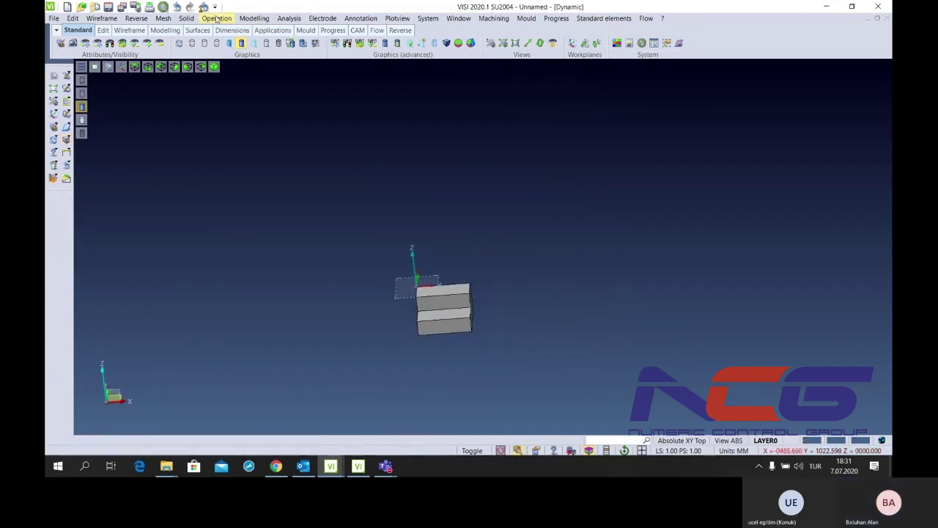
left_click(216, 17)
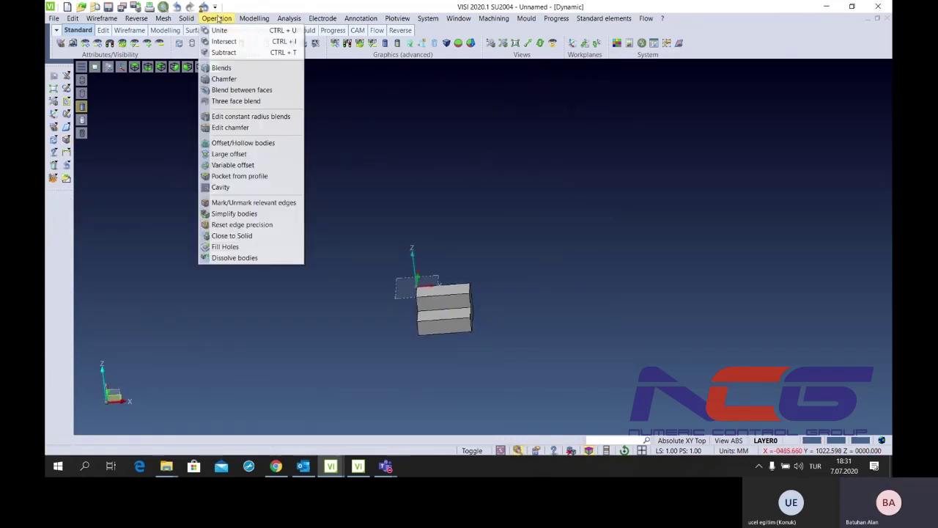
Try a radius 28 blend on the inner step edge and orbit to inspect the concave face
left_click(243, 67)
left_click(449, 312)
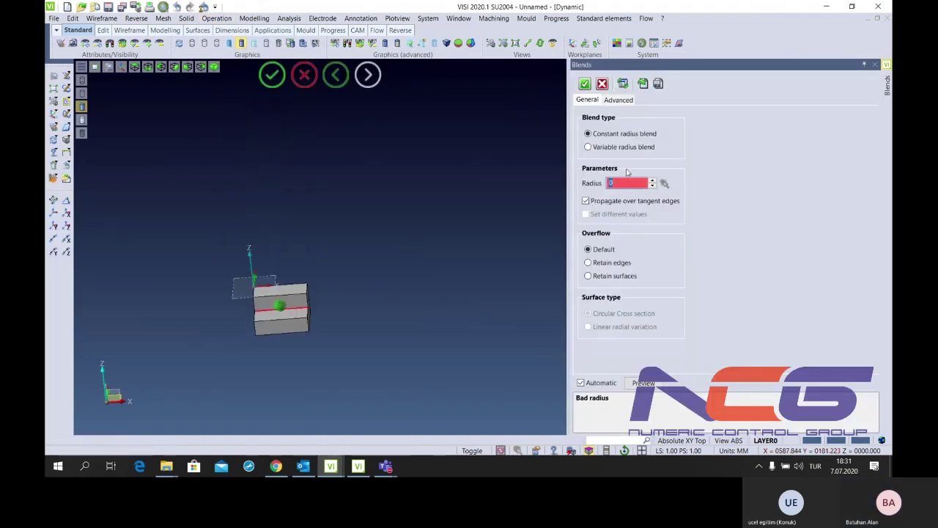
type("28")
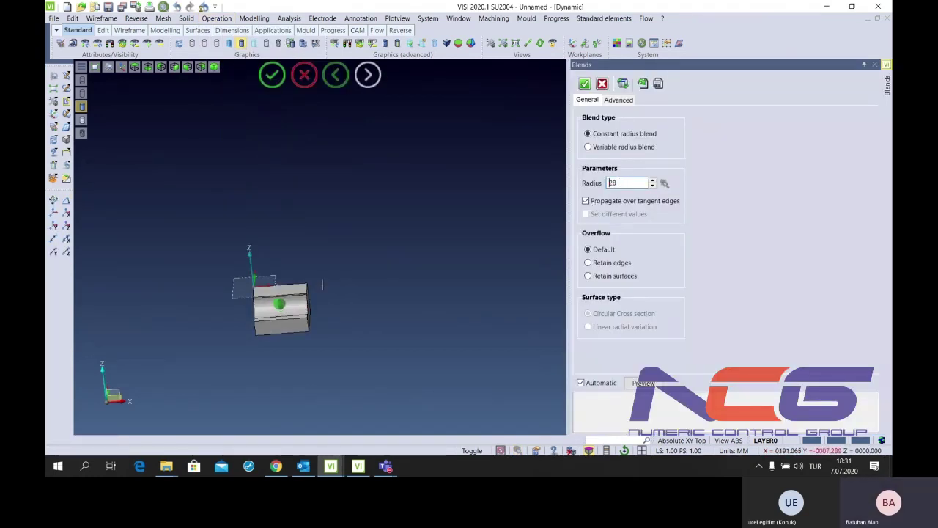
scroll(322, 285, "up", 5)
middle_click_drag(322, 286, 326, 295)
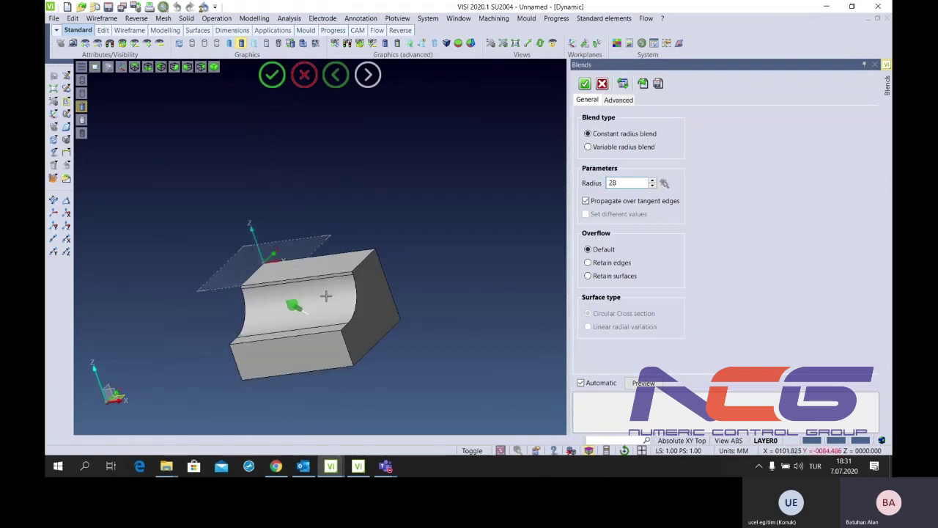
scroll(623, 183, "up", 2)
scroll(623, 186, "up", 7)
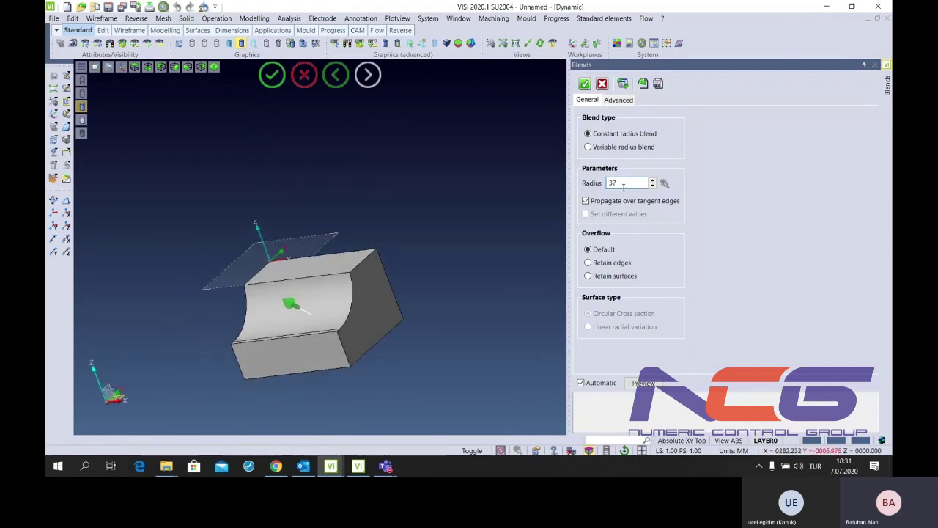
scroll(623, 186, "up", 1)
scroll(623, 186, "up", 1)
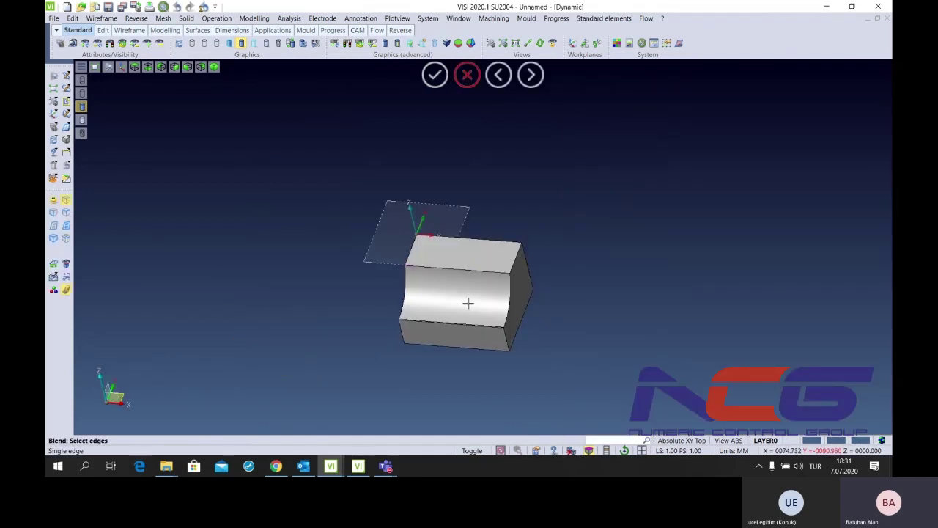
scroll(462, 286, "up", 2)
scroll(461, 278, "up", 2)
Abandon that attempt and reapply the blend on the chosen edges with radius 31
right_click(460, 278)
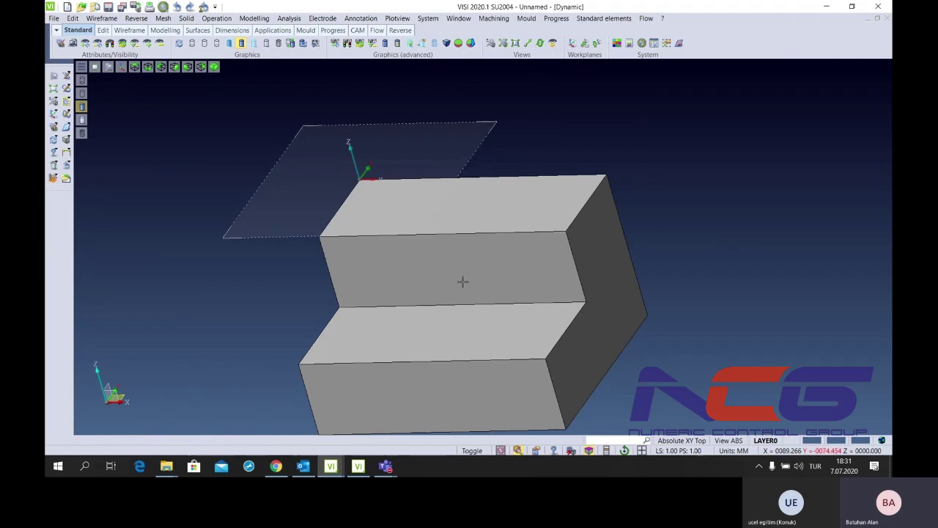
scroll(220, 187, "down", 1)
right_click(229, 198)
left_click(348, 224)
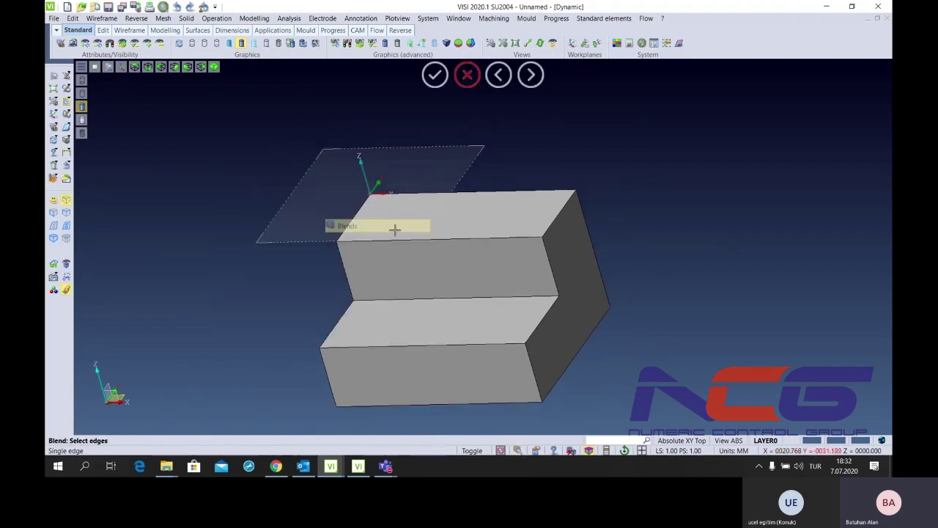
middle_click(246, 211)
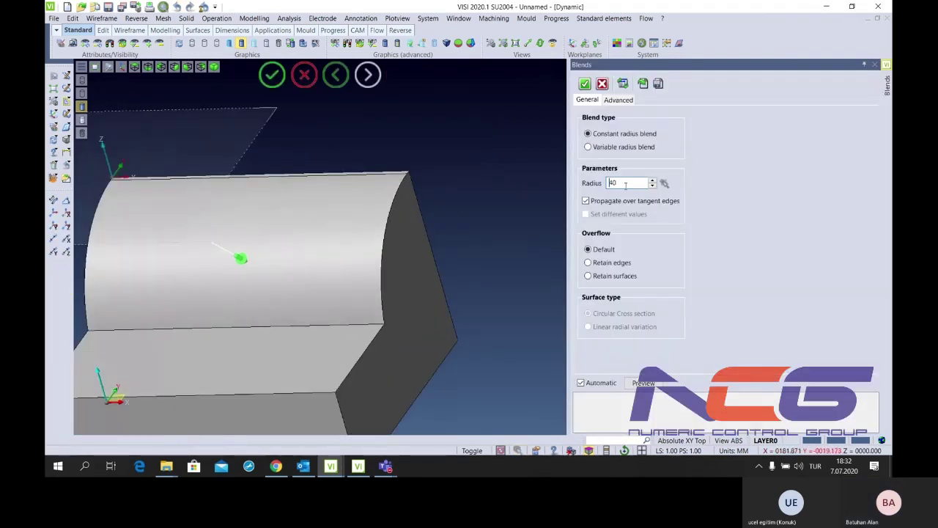
type("31")
key("Return")
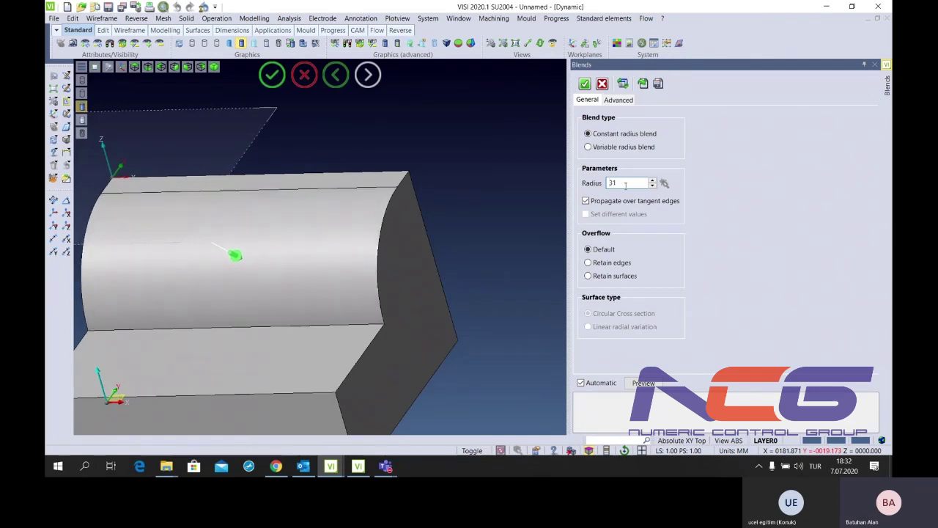
middle_click(477, 200)
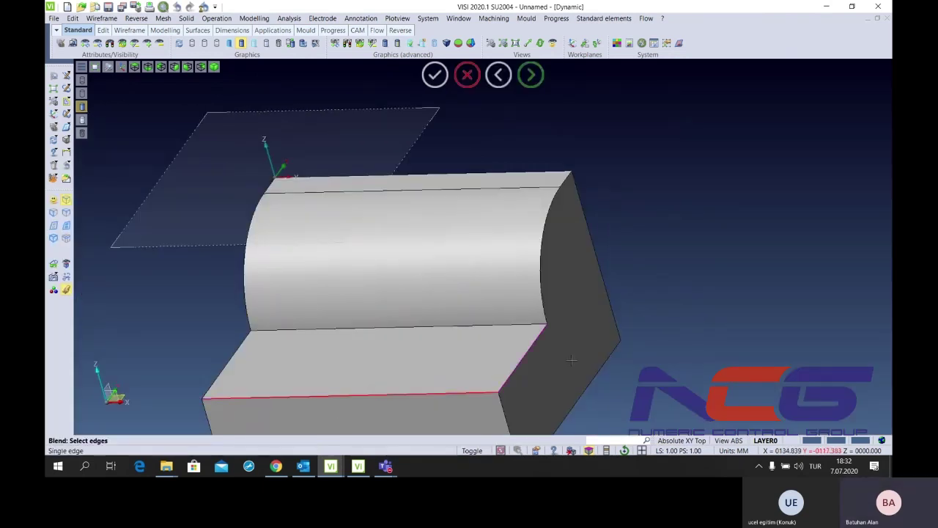
Blend the lower step edge at radius 42, add a radius 66 blend, and view from the front
left_click(377, 394)
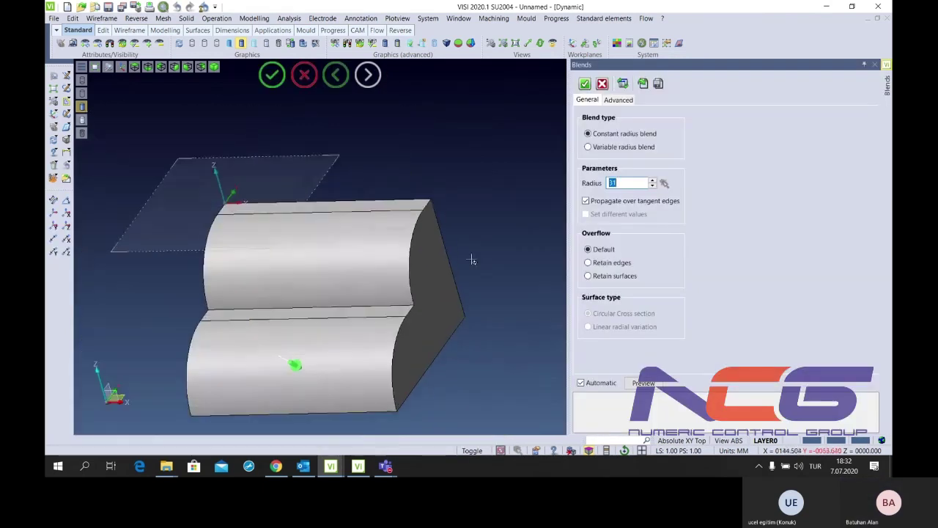
type("42")
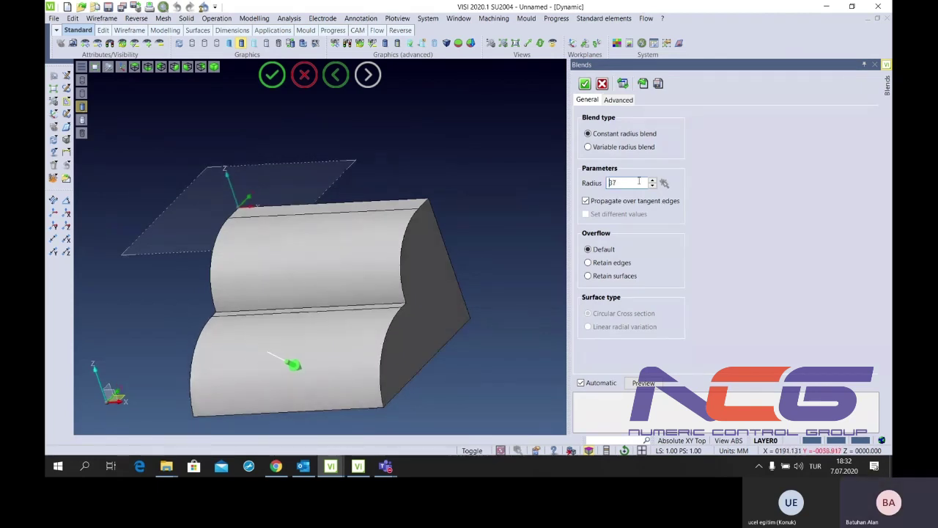
type("35")
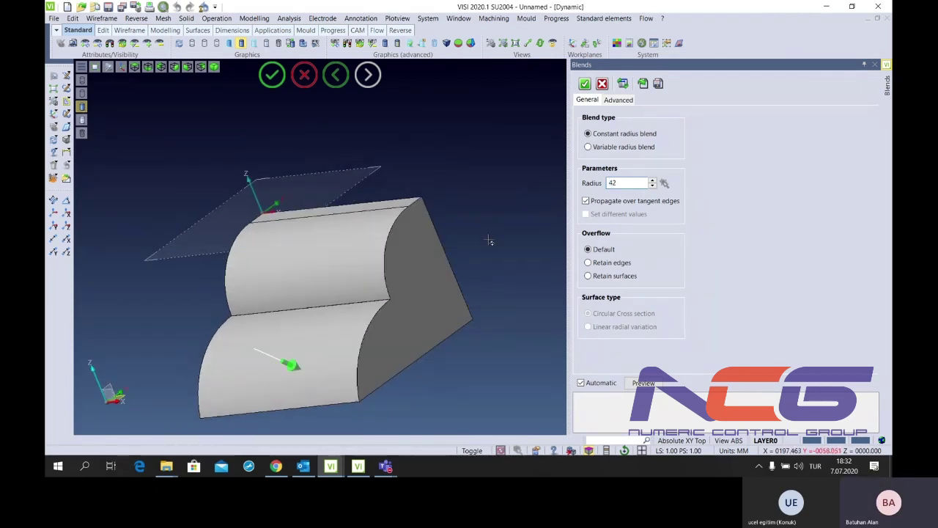
key("Return")
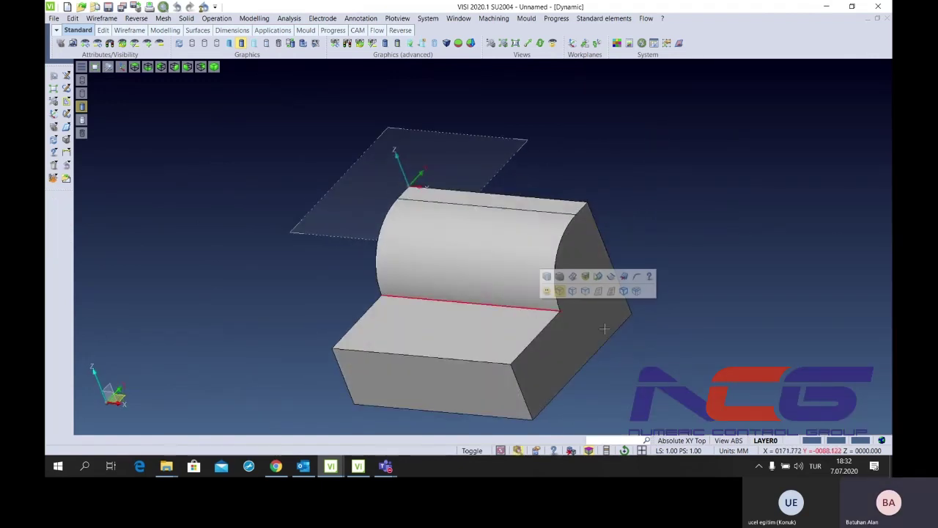
right_click(671, 292)
left_click(681, 300)
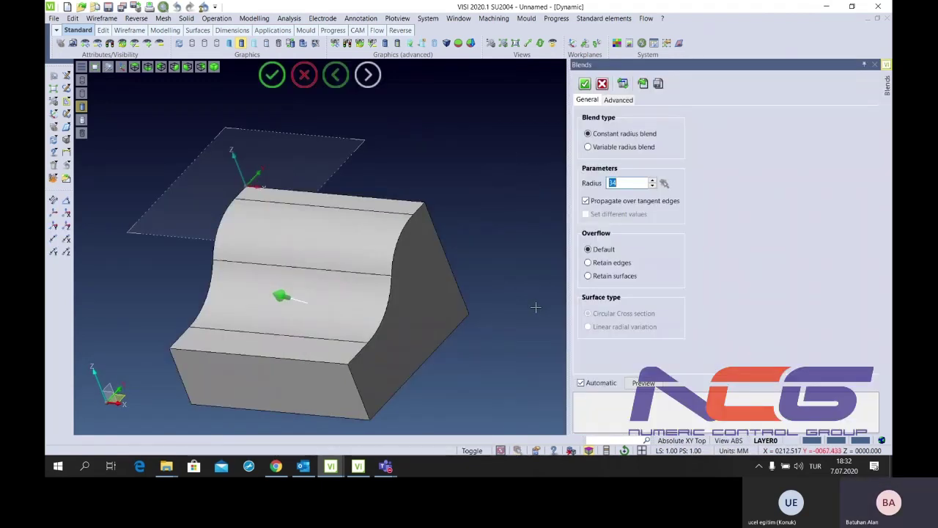
type("12")
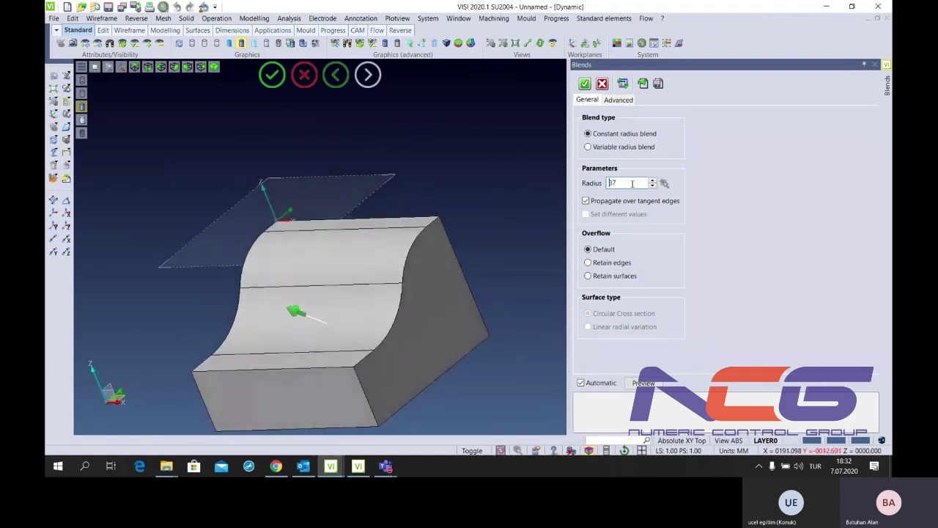
type("68")
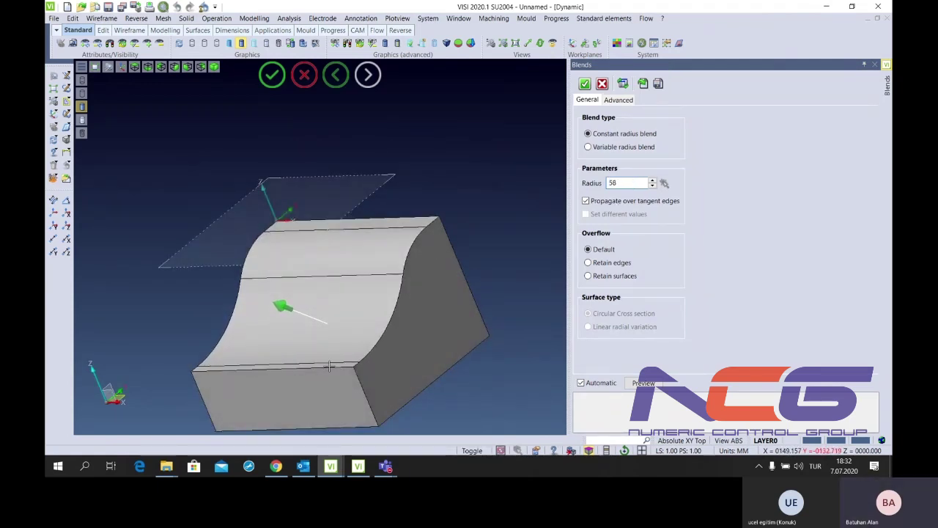
type("66")
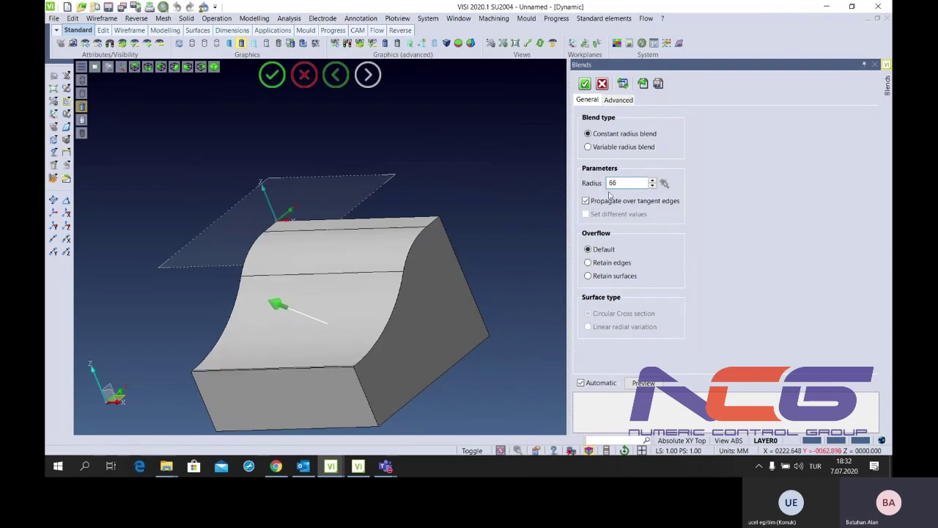
key("Return")
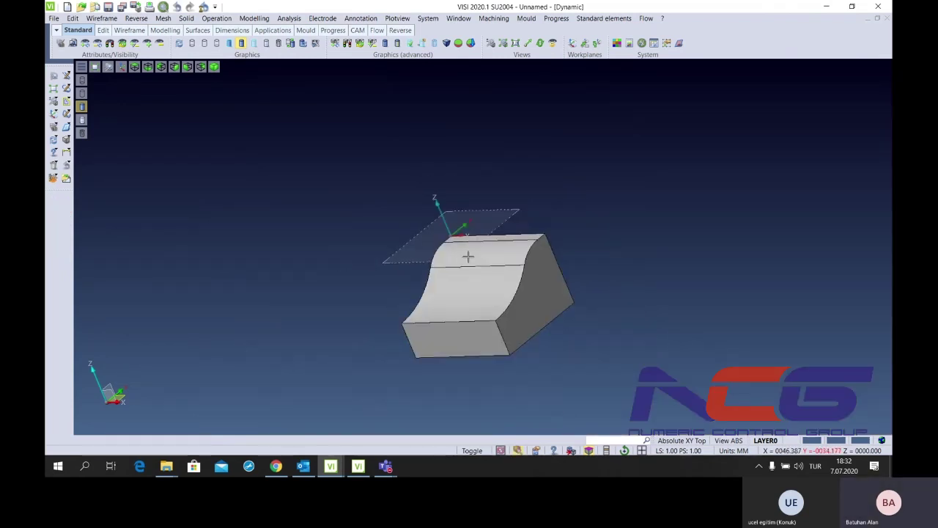
scroll(477, 258, "up", 2)
mouse_move(486, 257)
middle_mouse_down()
mouse_move(322, 262)
mouse_move(219, 183)
middle_mouse_up()
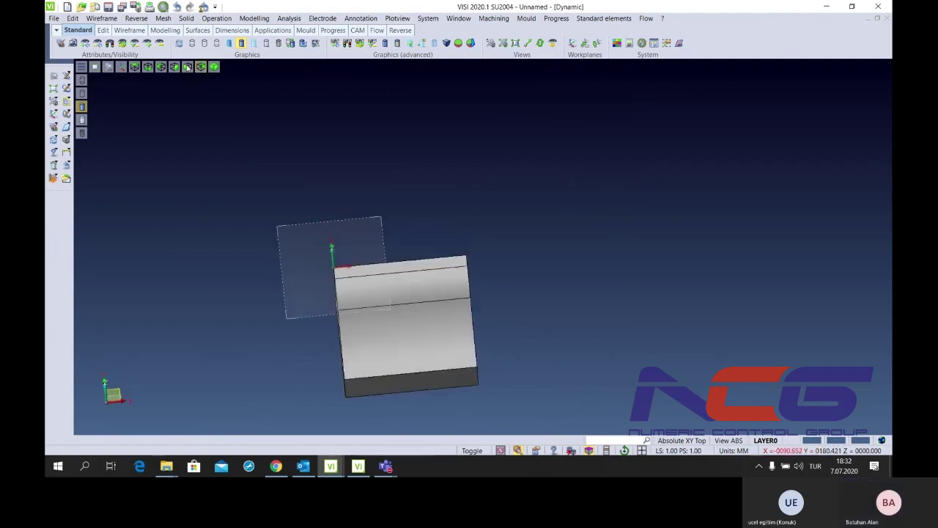
Extract an isocurve at parameter 0.5 from the curved front face
left_click(136, 17)
left_click(136, 18)
left_click(101, 18)
left_click(132, 242)
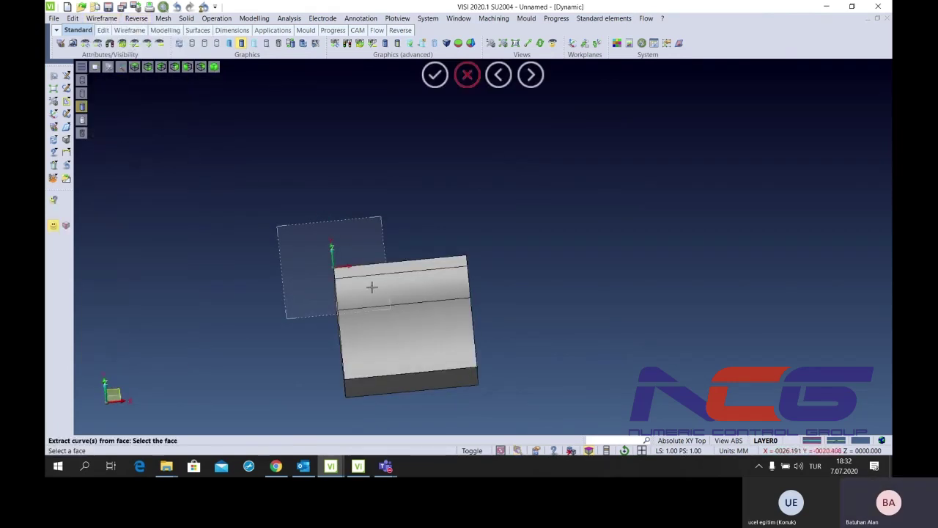
scroll(372, 287, "up", 3)
left_click(423, 246)
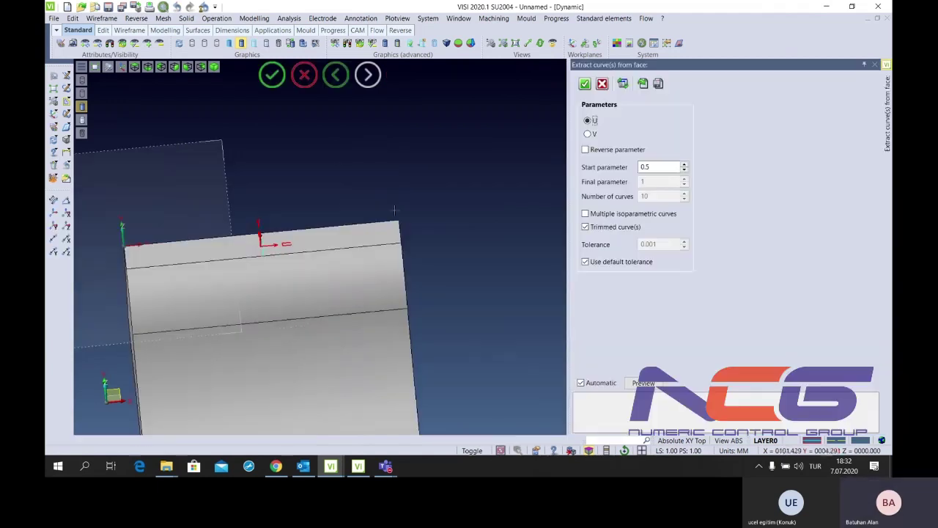
left_click(433, 282)
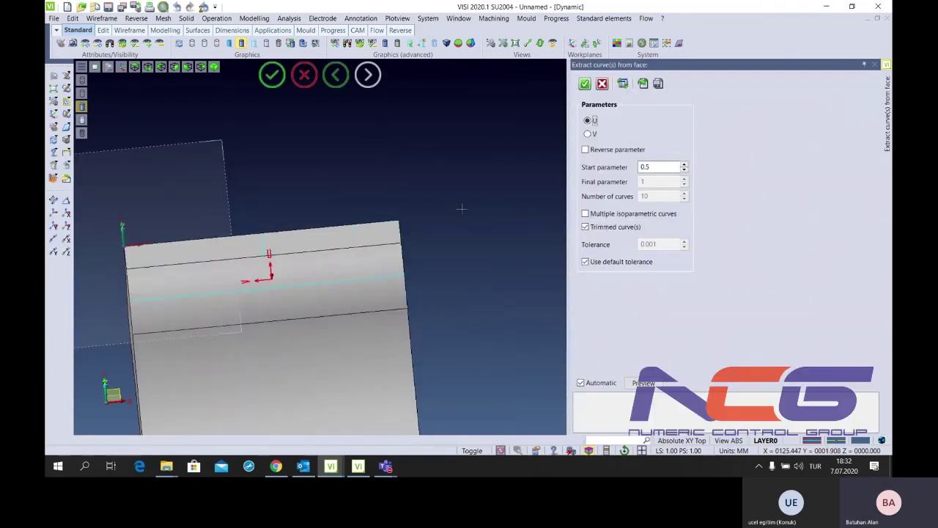
mouse_move(358, 201)
middle_mouse_down()
mouse_move(440, 299)
mouse_move(463, 231)
middle_mouse_up()
key("Return")
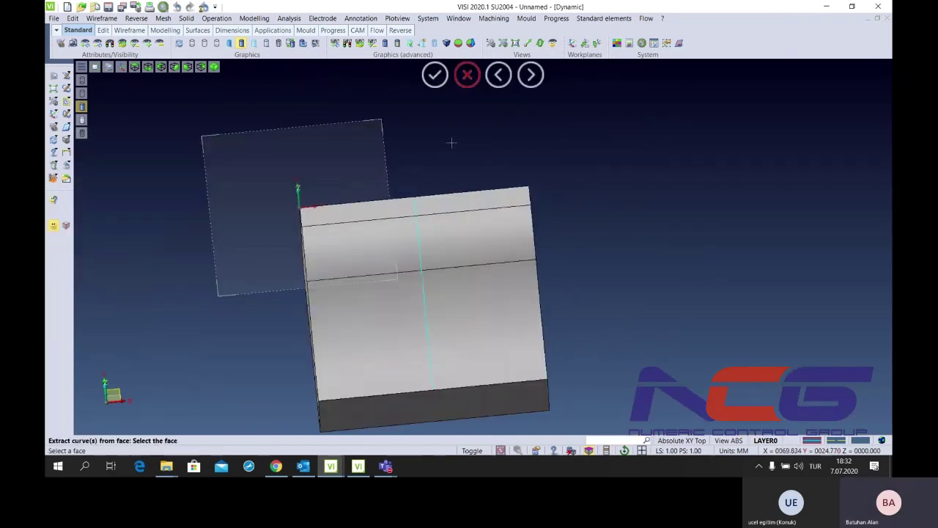
Create an open profile along the extracted curve from its start to its end
left_click(67, 102)
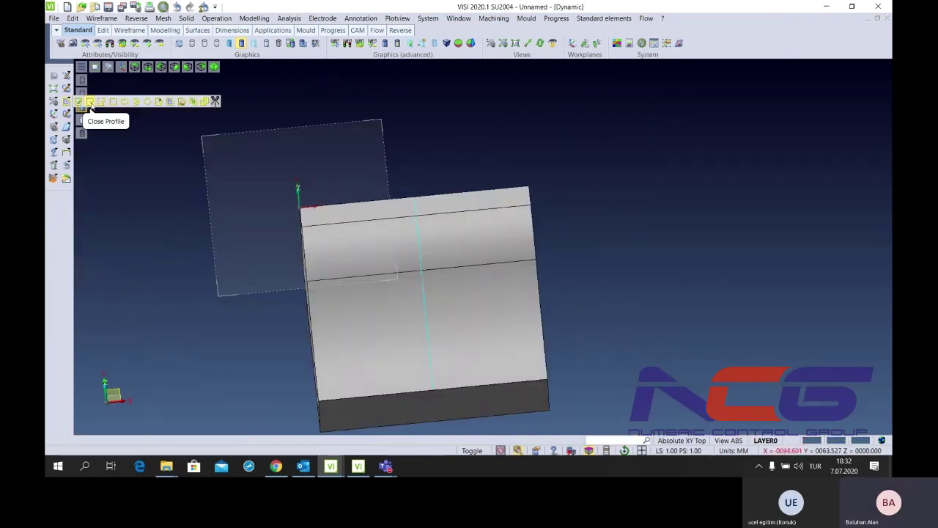
left_click(101, 101)
left_click(415, 206)
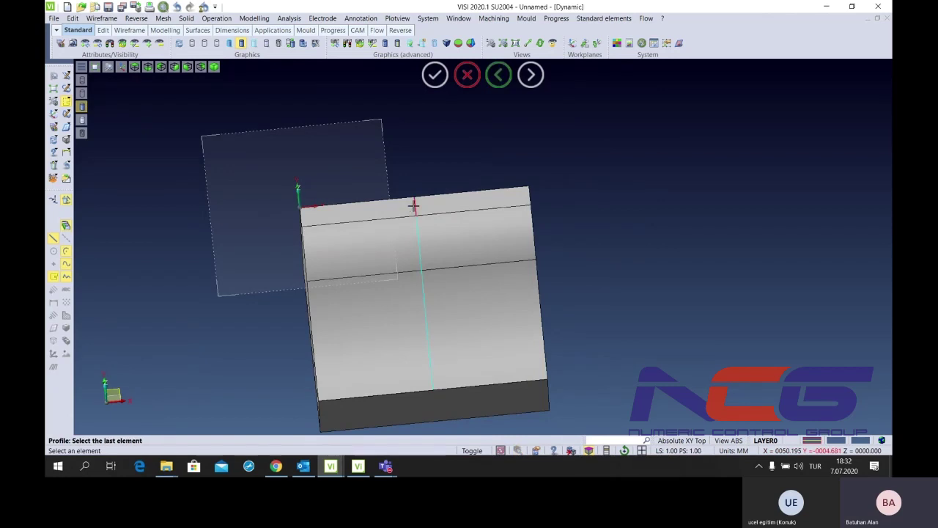
left_click(429, 360)
left_click(279, 60)
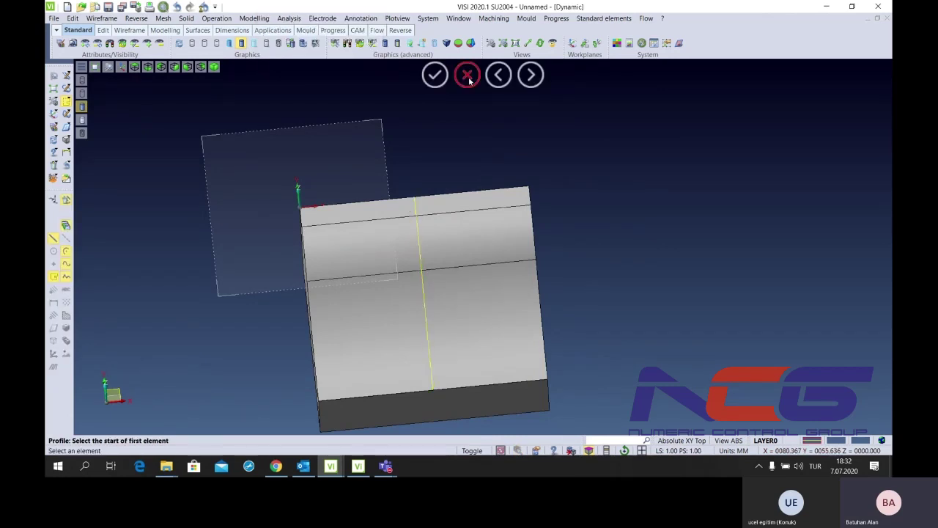
left_click(467, 74)
left_click(494, 18)
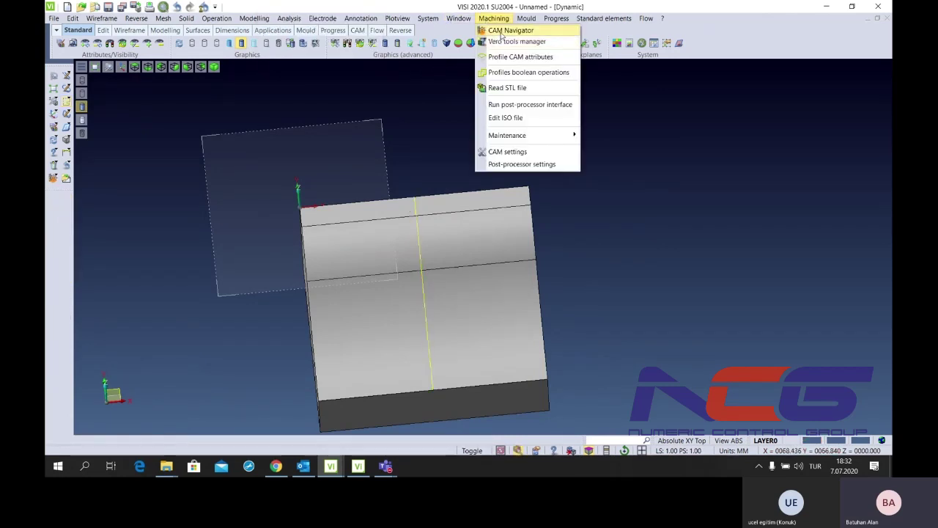
In the CAM Navigator, add a stock around the part and create a new machining project
left_click(511, 30)
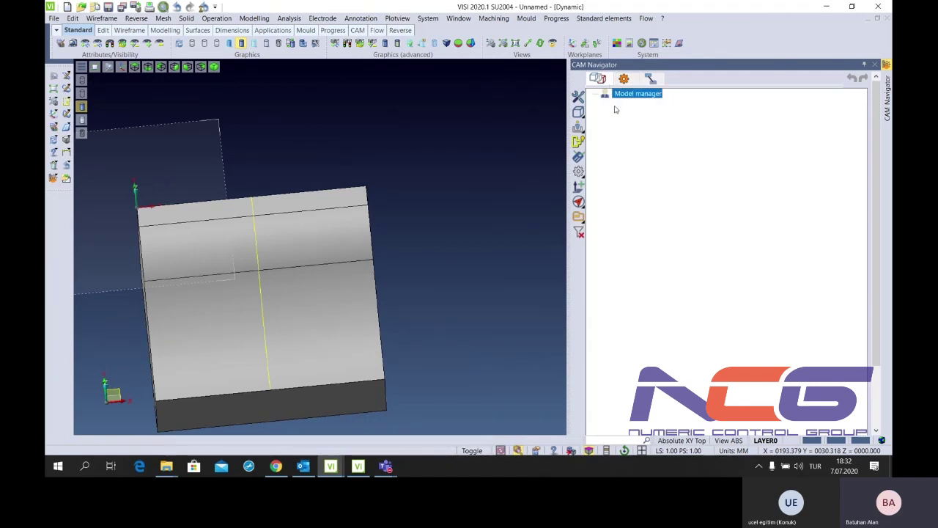
right_click(616, 109)
left_click(741, 129)
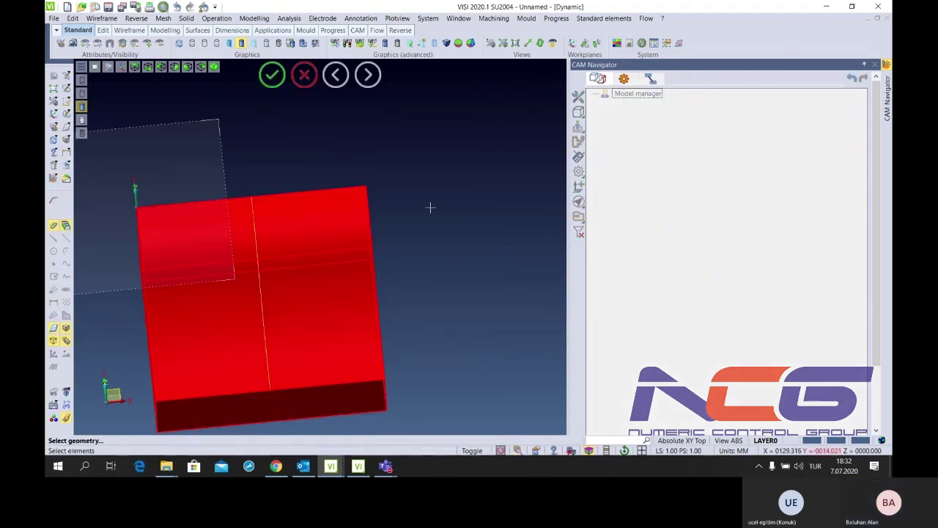
middle_click(430, 208)
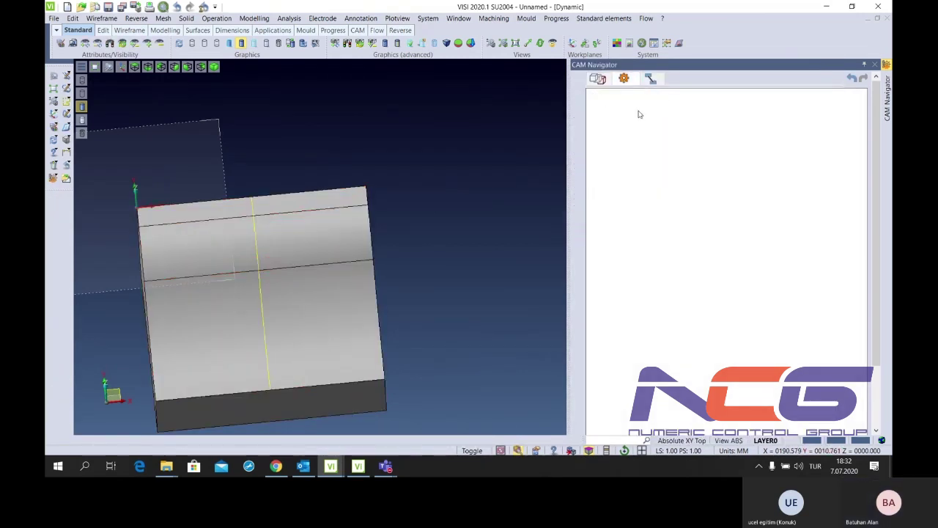
left_click(647, 122)
key("Return")
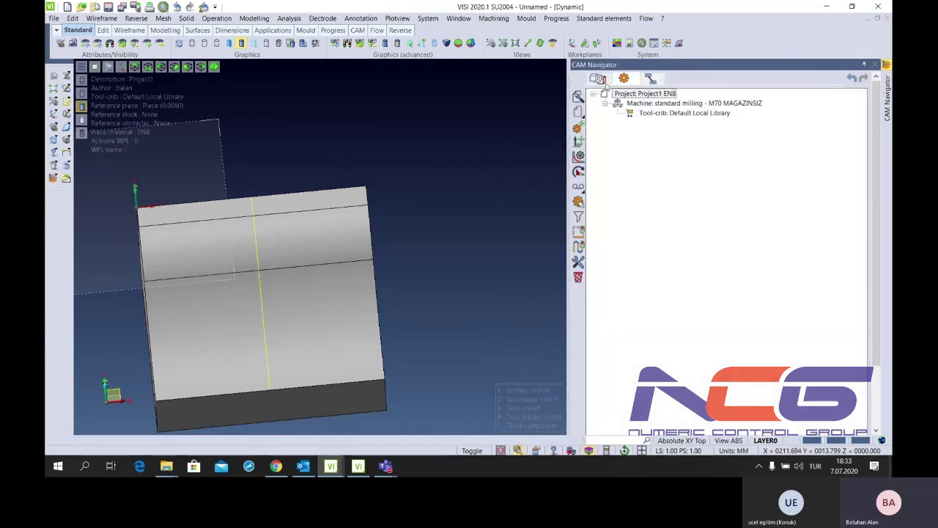
Add a new CAM setup to the project and add a 2.5-axis machining operation
right_click(643, 120)
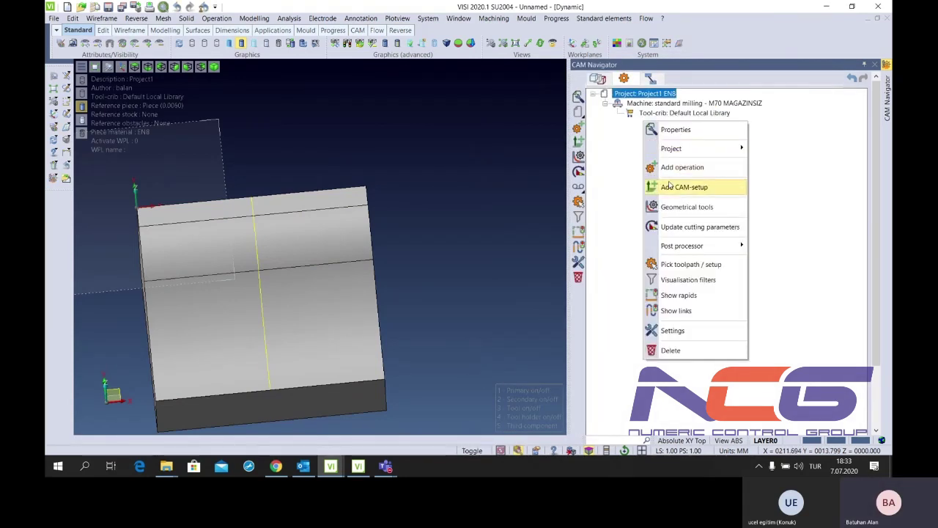
left_click(663, 183)
right_click(656, 122)
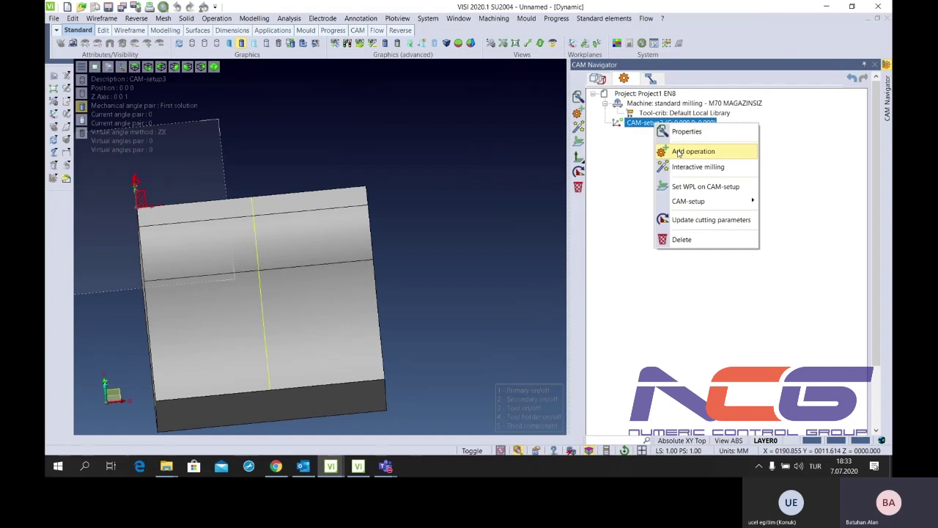
left_click(691, 149)
left_click(342, 87)
left_click(484, 88)
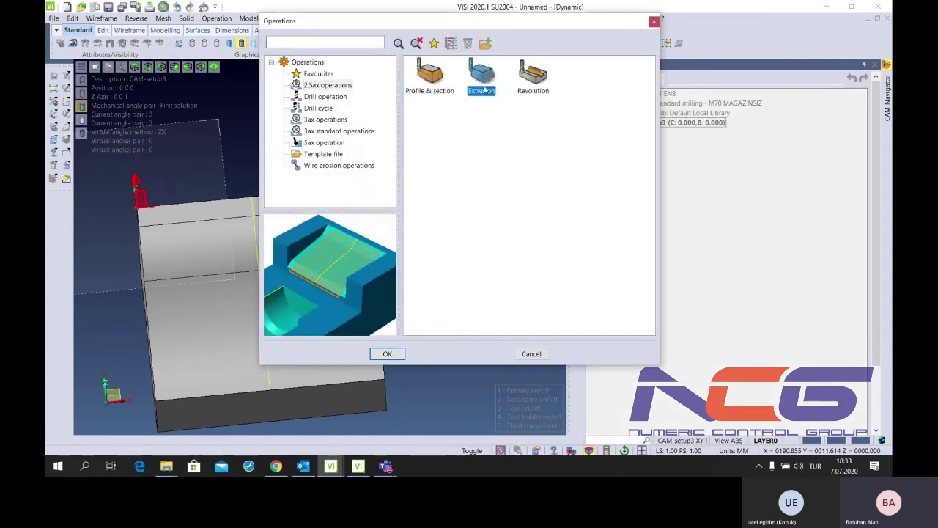
left_click(393, 358)
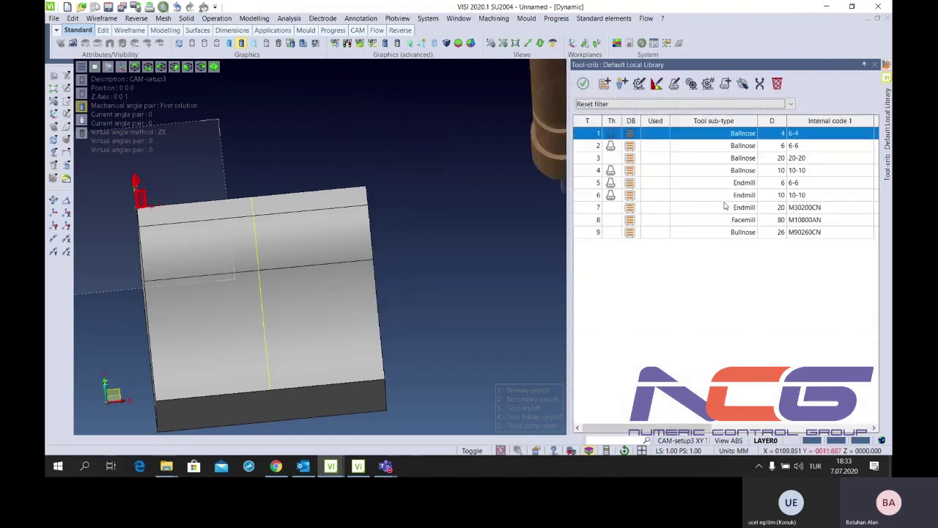
Create a new Bullnose milling tool, diameter 10 and corner radius 0.5, in the Tool-crib
left_click(732, 148)
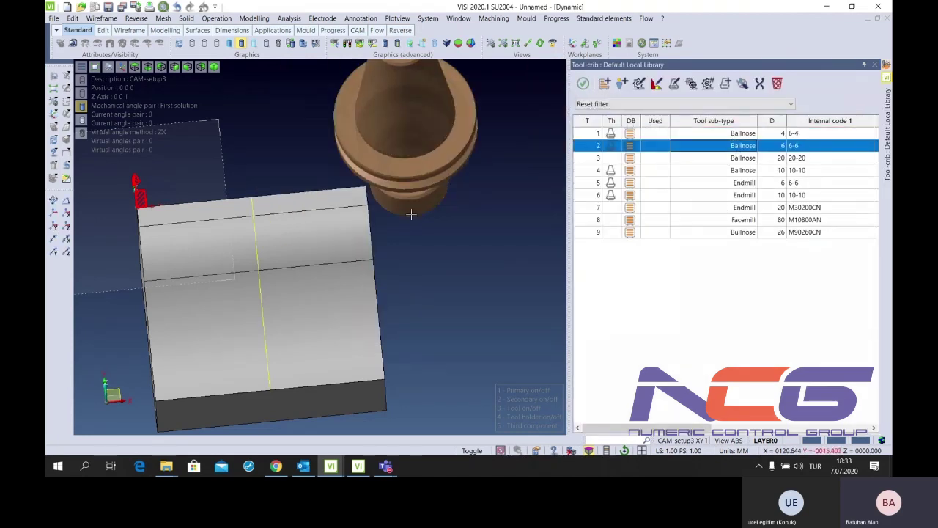
mouse_move(411, 214)
middle_mouse_down()
mouse_move(328, 201)
mouse_move(381, 184)
middle_mouse_up()
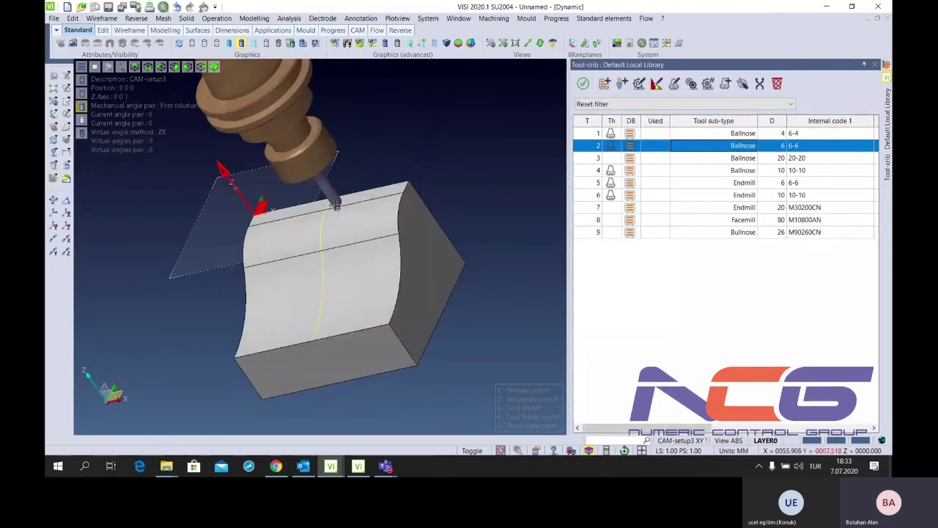
left_click(691, 232)
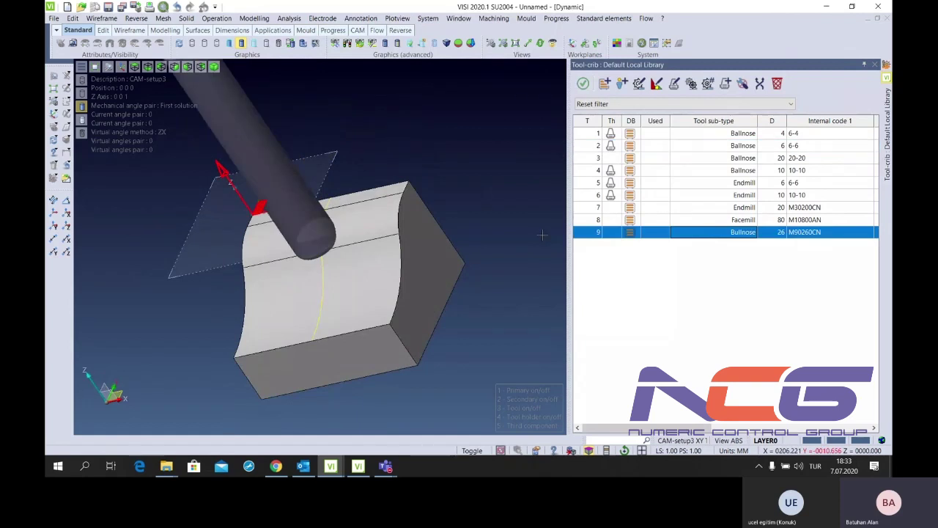
left_click(621, 84)
left_click(676, 91)
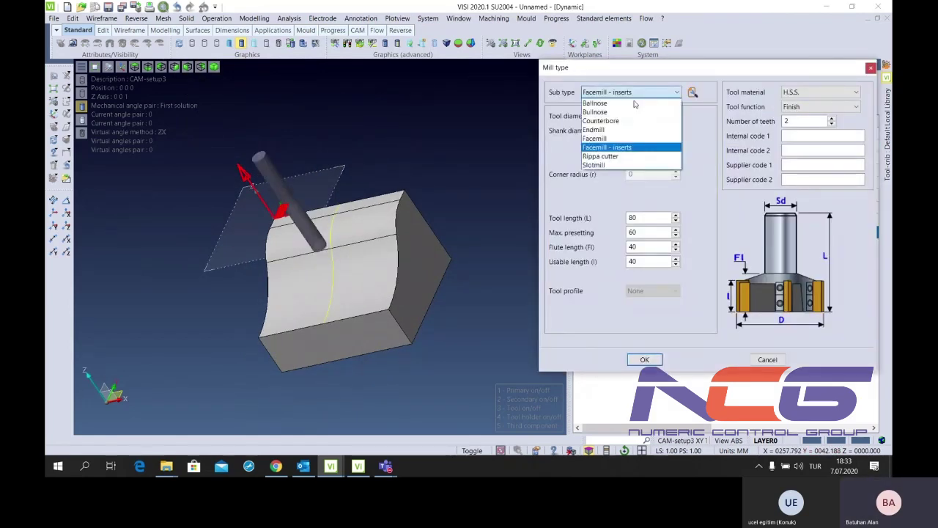
left_click(621, 114)
type(".5")
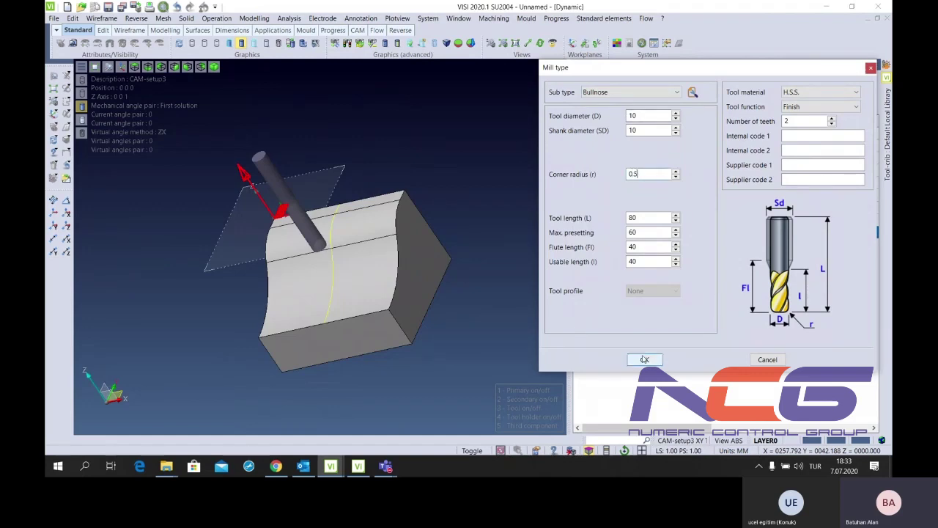
left_click(644, 359)
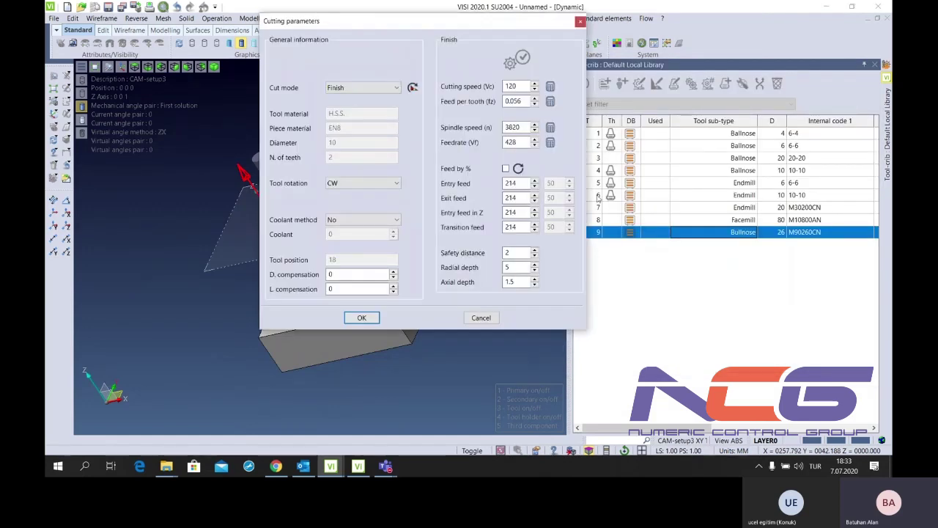
left_click(362, 317)
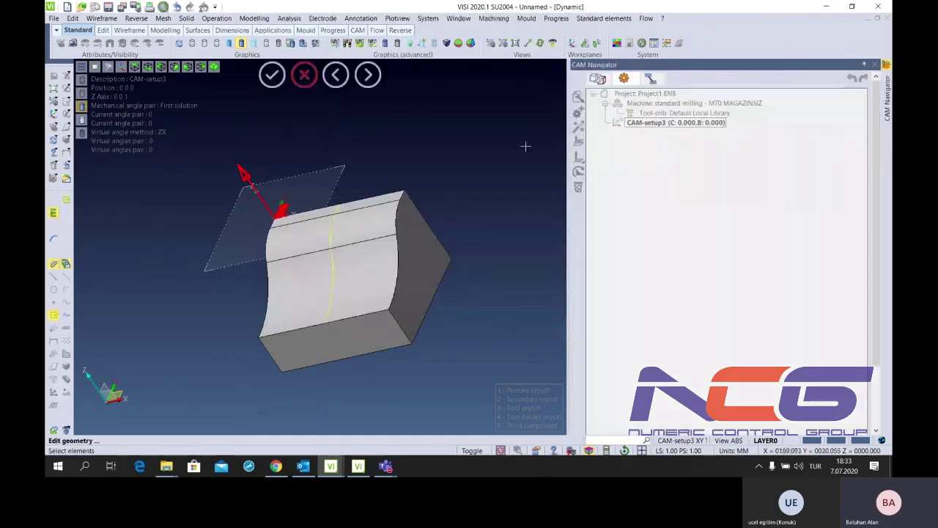
Use the profile curve as geometry, with extrusion distance 10, Zigzag and Parallel direction
left_click(325, 248)
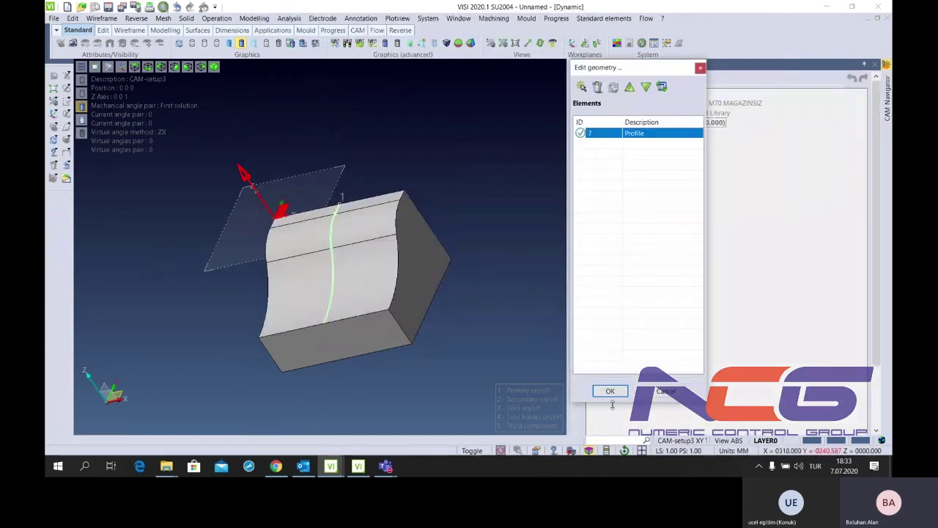
left_click(610, 391)
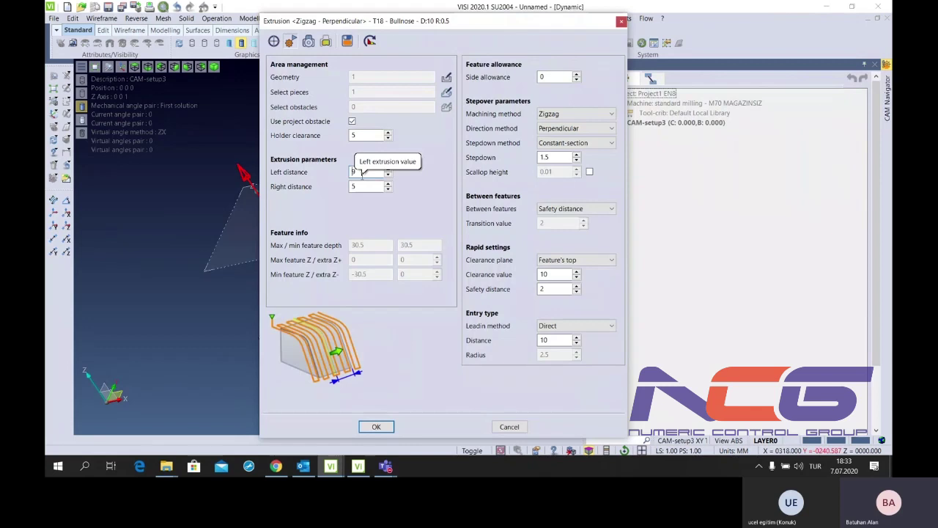
type("10")
left_click(363, 188)
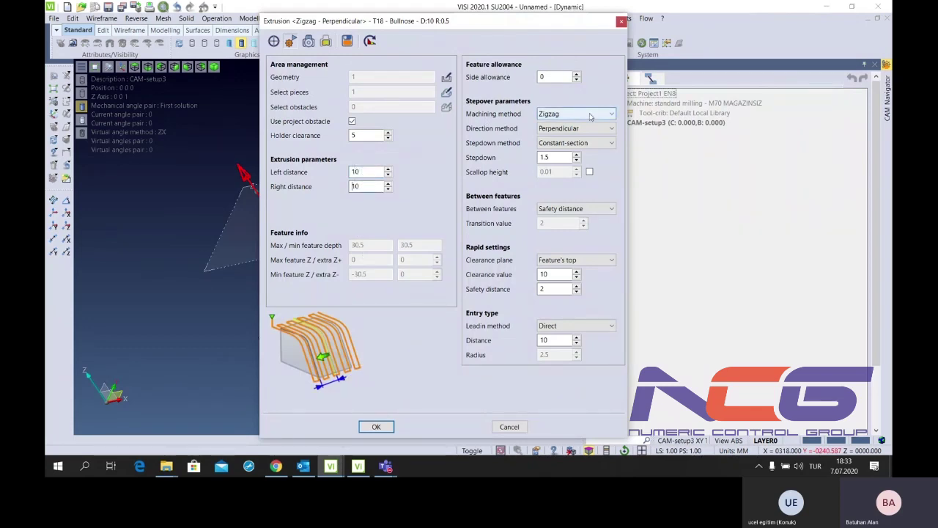
left_click(576, 113)
left_click(567, 128)
left_click(566, 128)
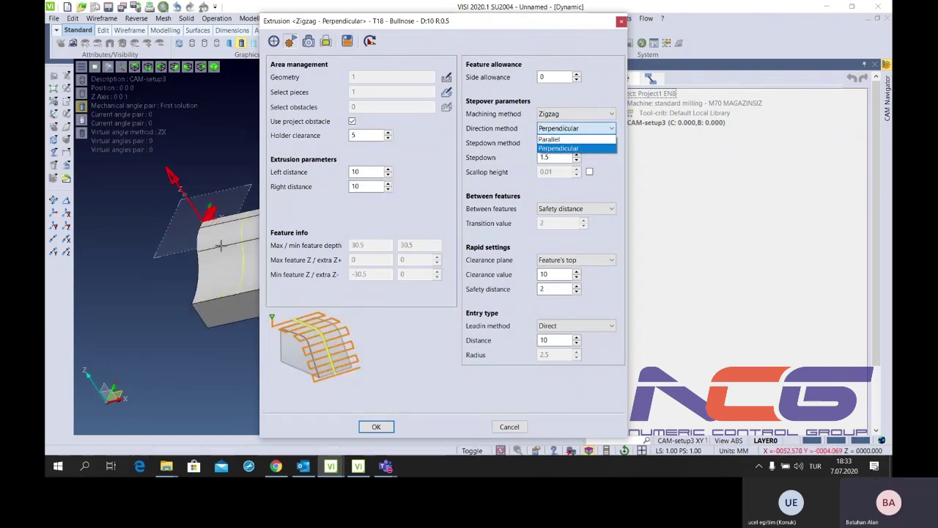
key("Up")
key("Return")
Set stepdown 1, clearance 100 and safety distance 5, then compute the toolpath
scroll(190, 223, "up", 1)
scroll(201, 231, "up", 1)
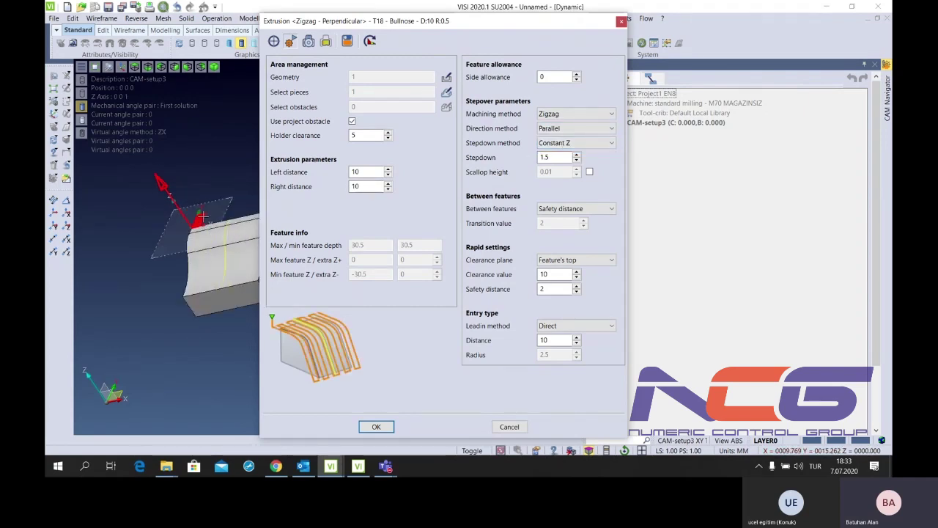
scroll(213, 238, "up", 1)
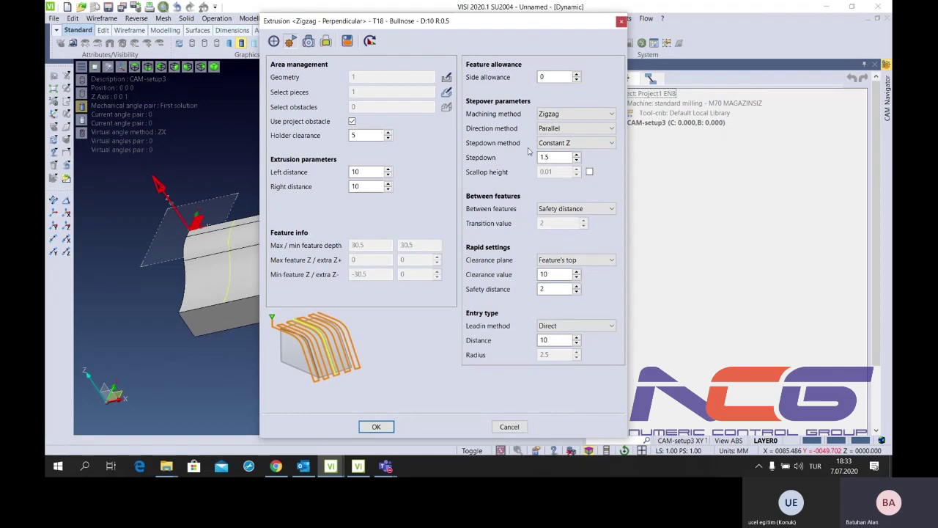
double_click(565, 158)
type("1")
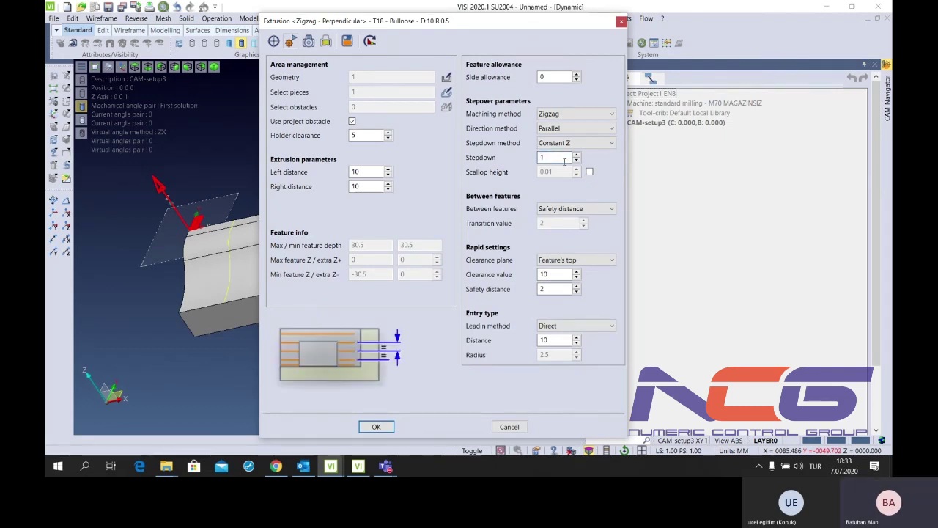
left_click(555, 209)
left_click(561, 228)
left_click(561, 260)
left_click(560, 269)
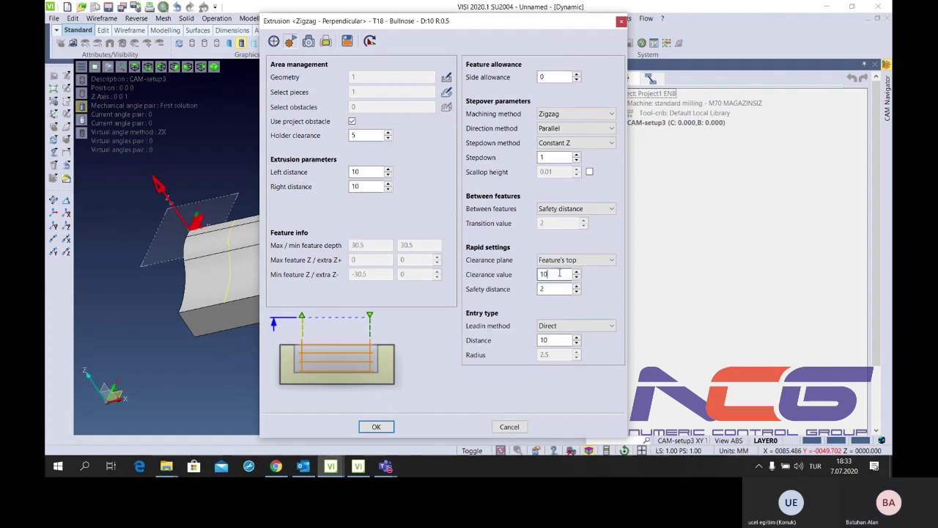
left_click(553, 288)
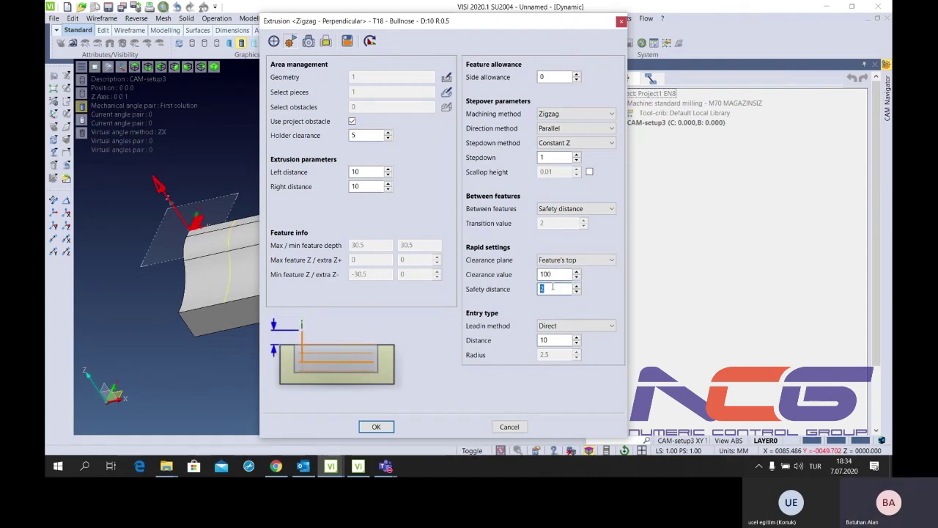
type("5")
left_click(553, 325)
left_click(557, 333)
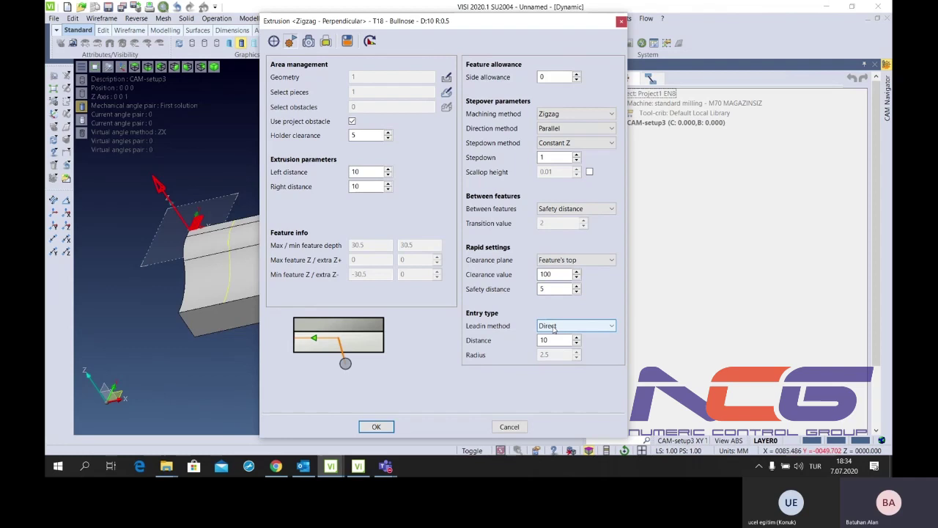
left_click(376, 426)
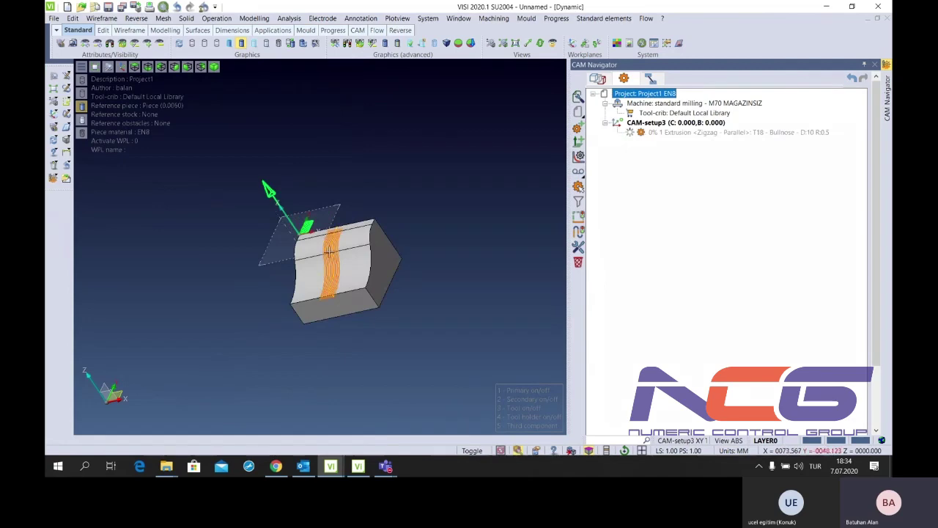
View the computed toolpath from the top, then orbit back to a 3-D view
scroll(342, 220, "up", 5)
key("t")
scroll(365, 227, "up", 5)
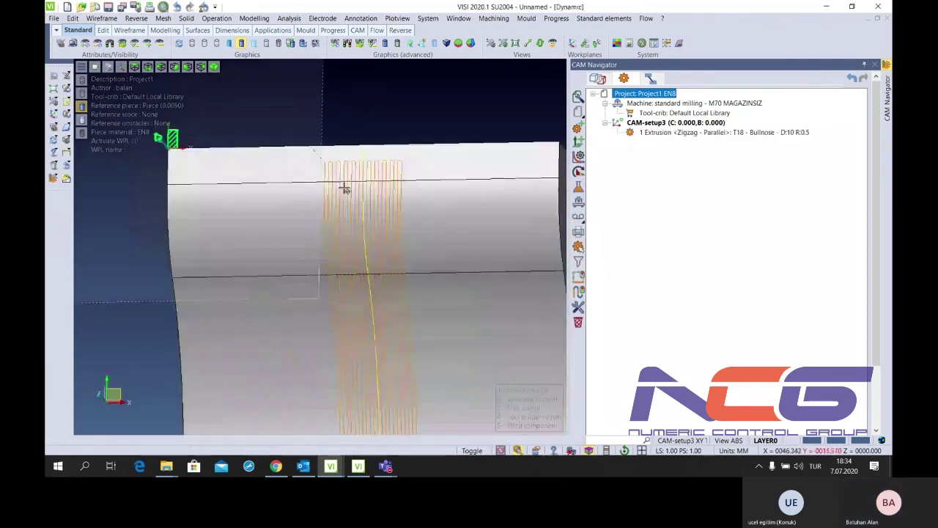
mouse_move(365, 228)
middle_mouse_down()
mouse_move(334, 170)
mouse_move(246, 137)
middle_mouse_up()
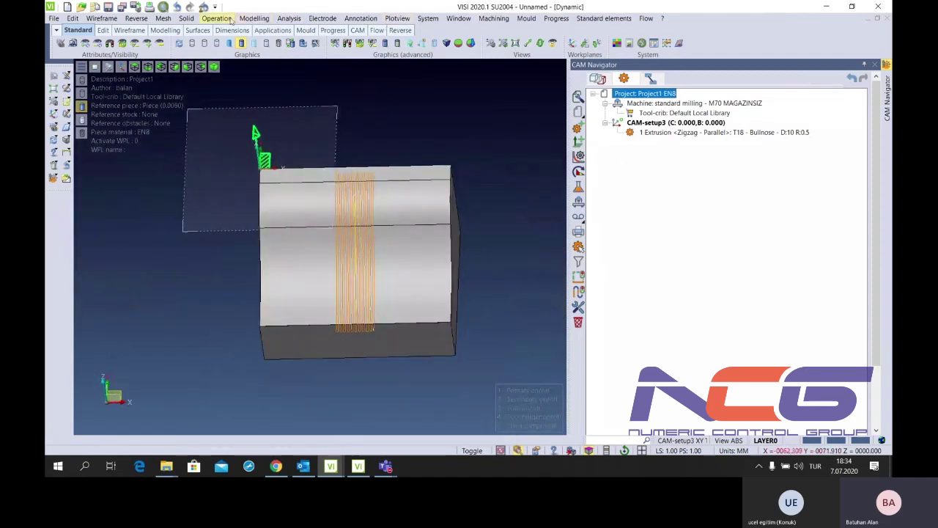
Measure the point-to-point distance across the part's corners, reading 102 mm
left_click(663, 20)
mouse_move(697, 82)
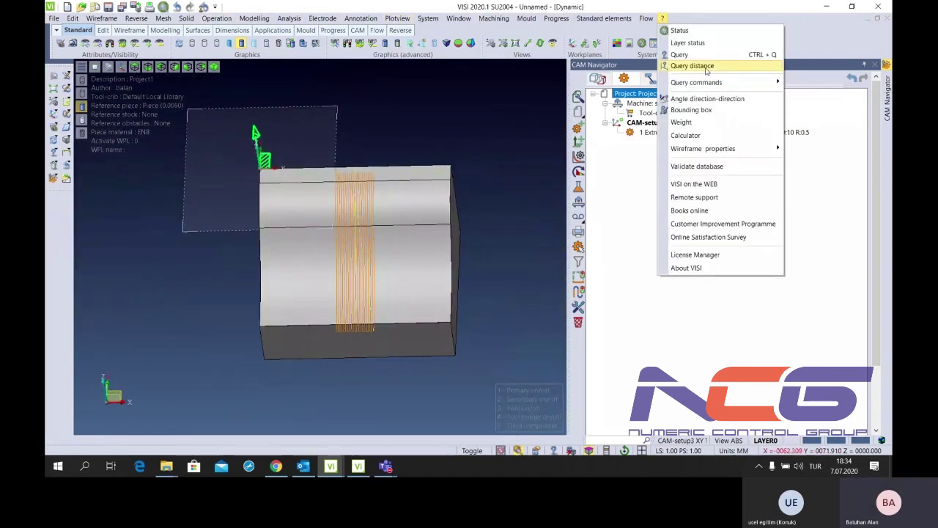
left_click(815, 103)
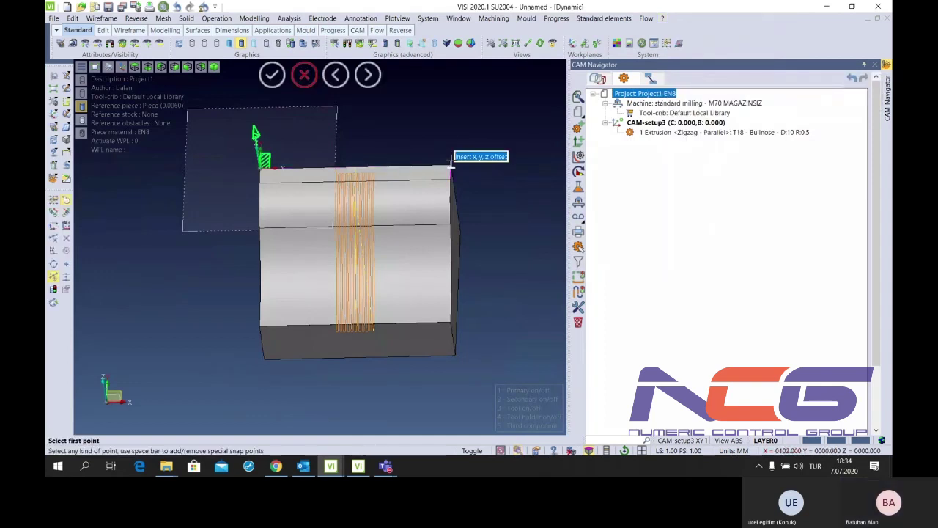
left_click(316, 160)
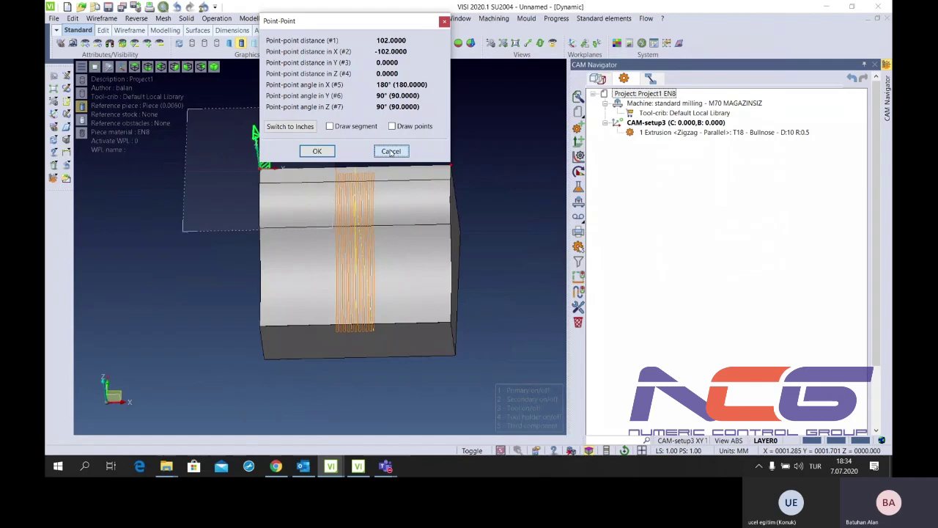
left_click(390, 151)
left_click(658, 133)
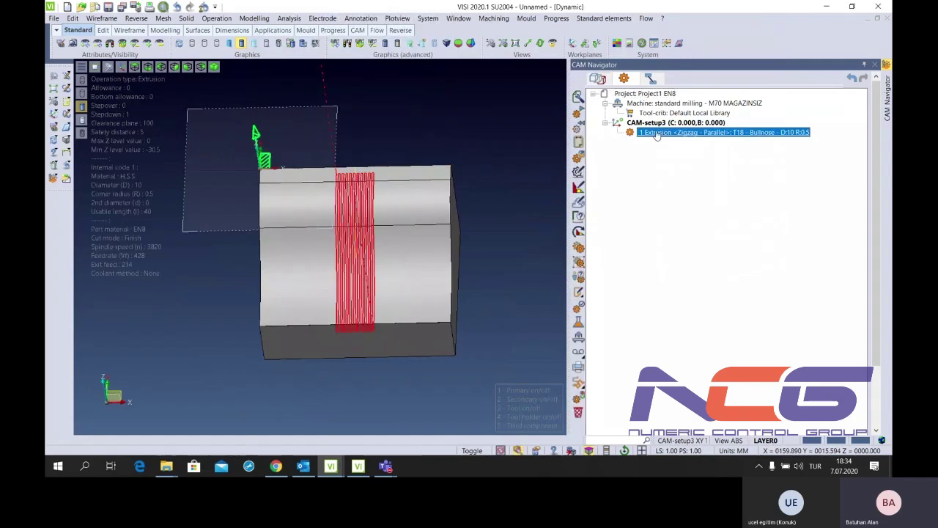
Change the Extrusion operation's left and right distances to 51 and recompute the toolpath
double_click(658, 133)
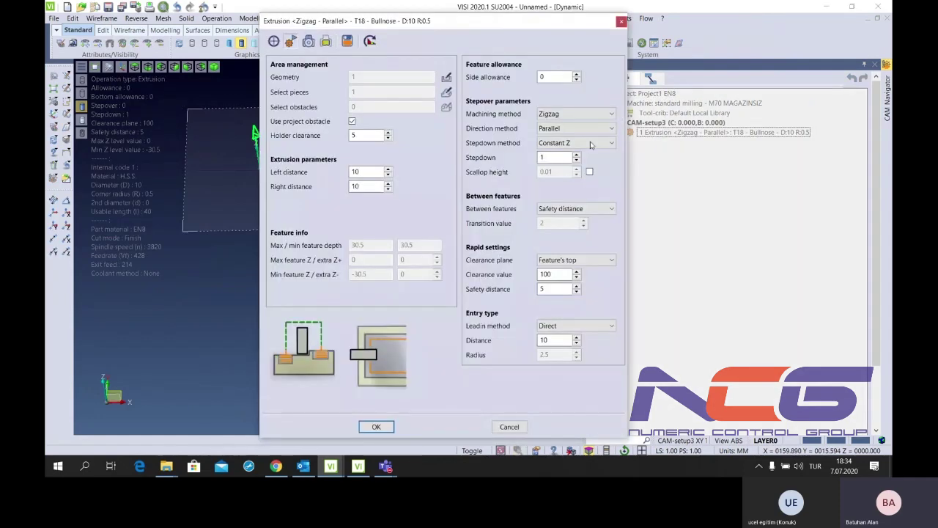
double_click(366, 172)
type("51")
key("Tab")
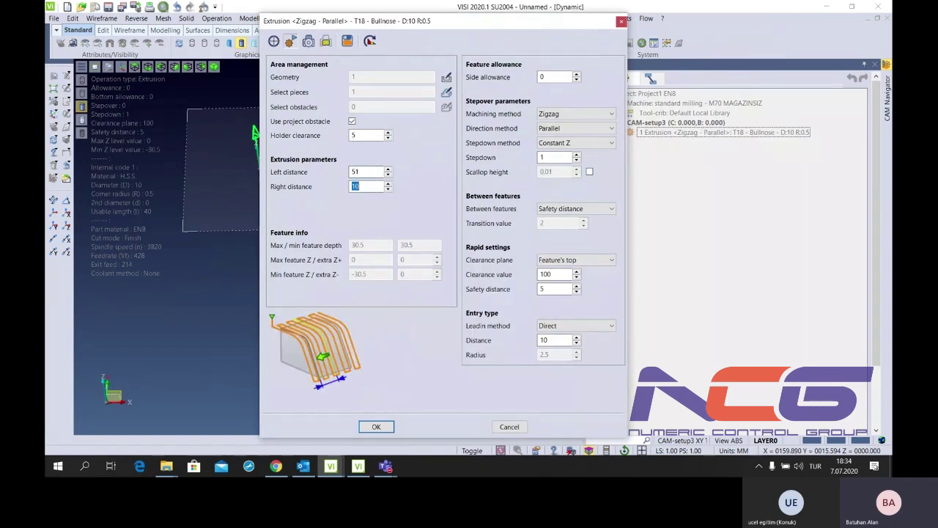
type("51")
left_click(376, 426)
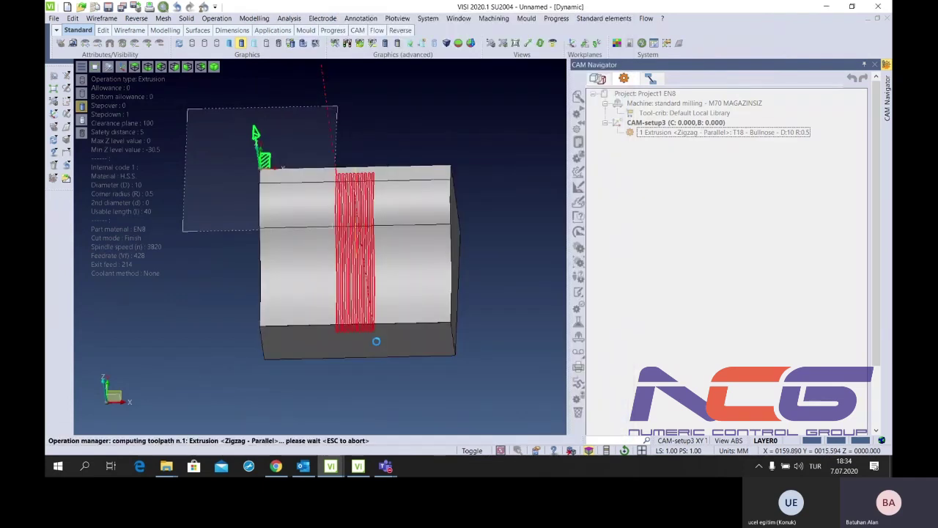
scroll(334, 232, "up", 3)
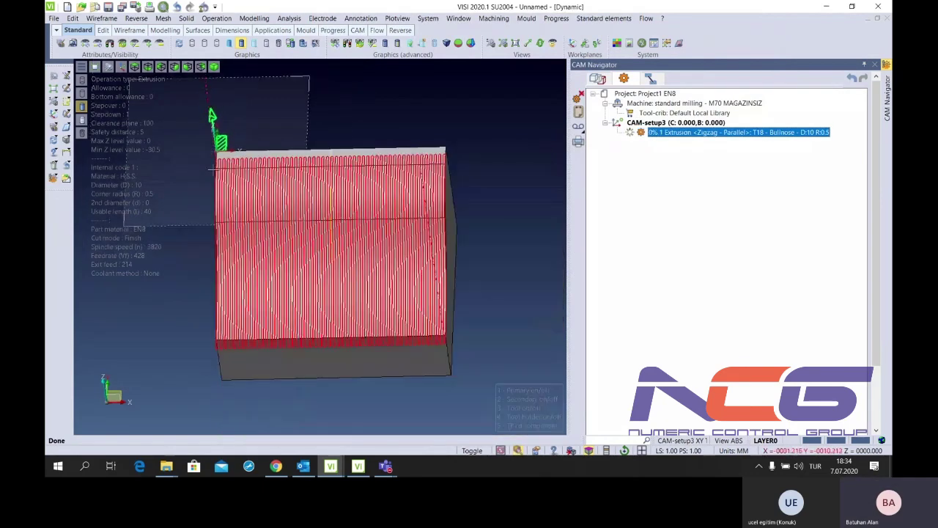
scroll(223, 167, "up", 2)
scroll(223, 167, "down", 3)
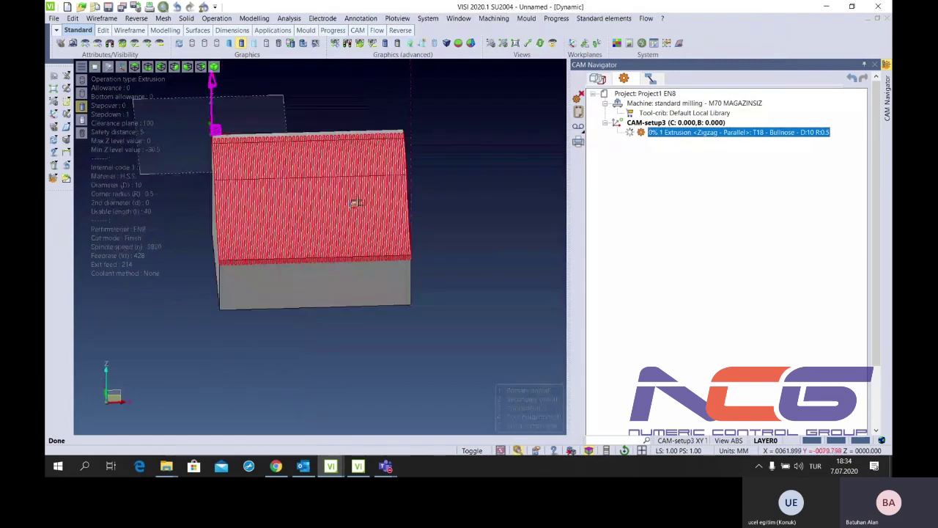
scroll(414, 173, "up", 2)
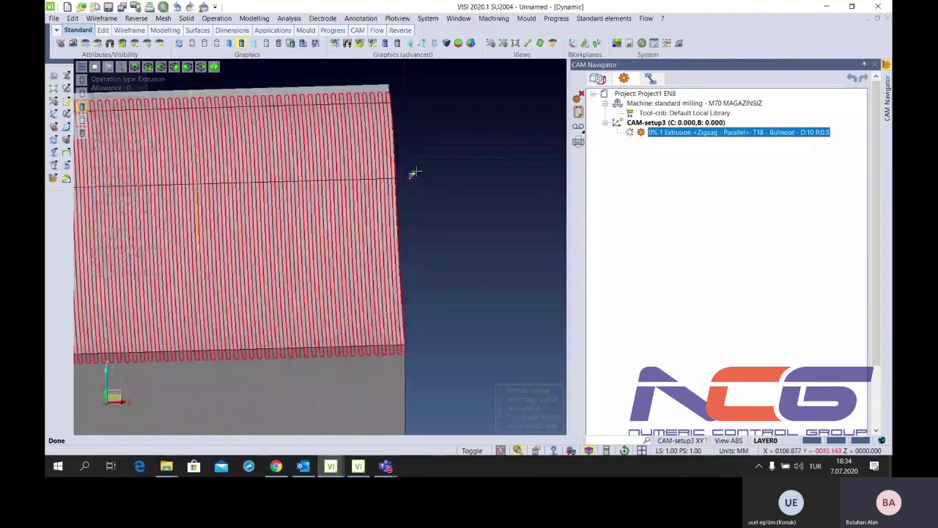
scroll(414, 172, "down", 2)
Switch the zigzag direction to Perpendicular and orbit to inspect the passes across the curved face
left_click(731, 134)
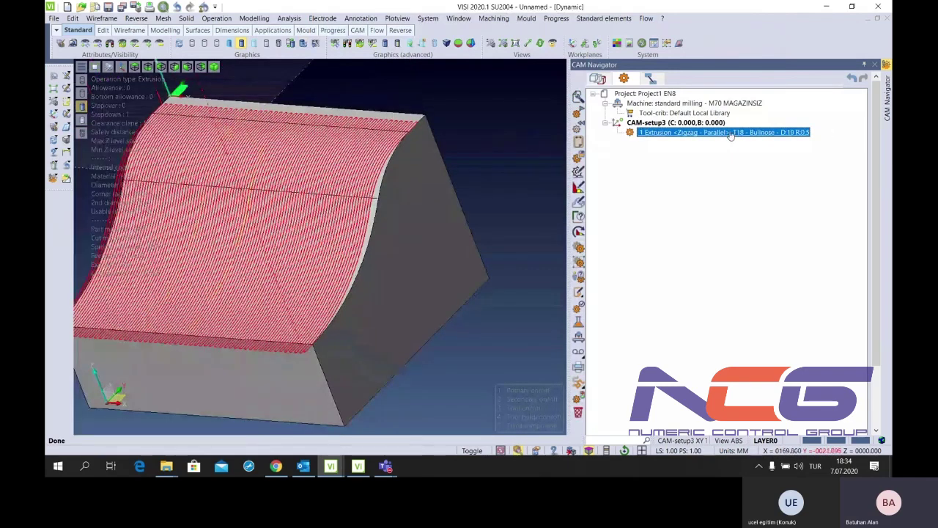
double_click(731, 134)
left_click(373, 426)
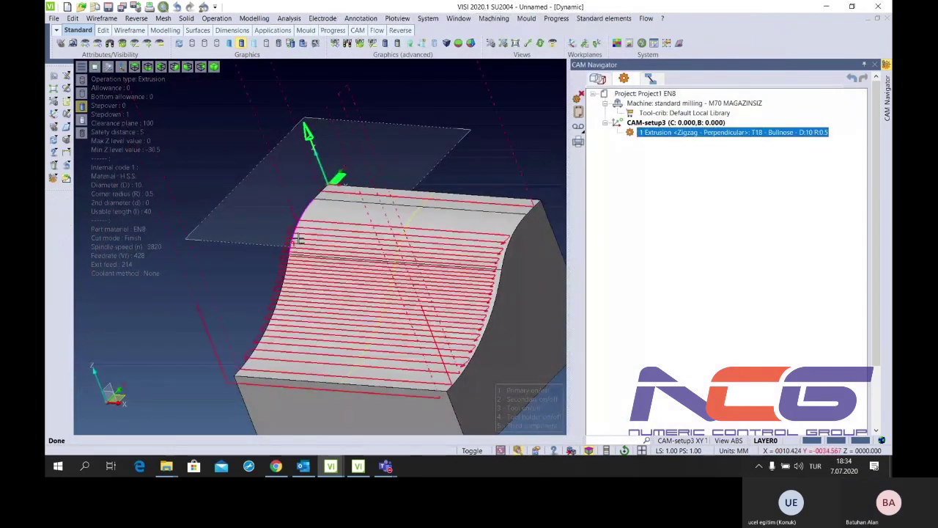
middle_click_drag(299, 239, 361, 230)
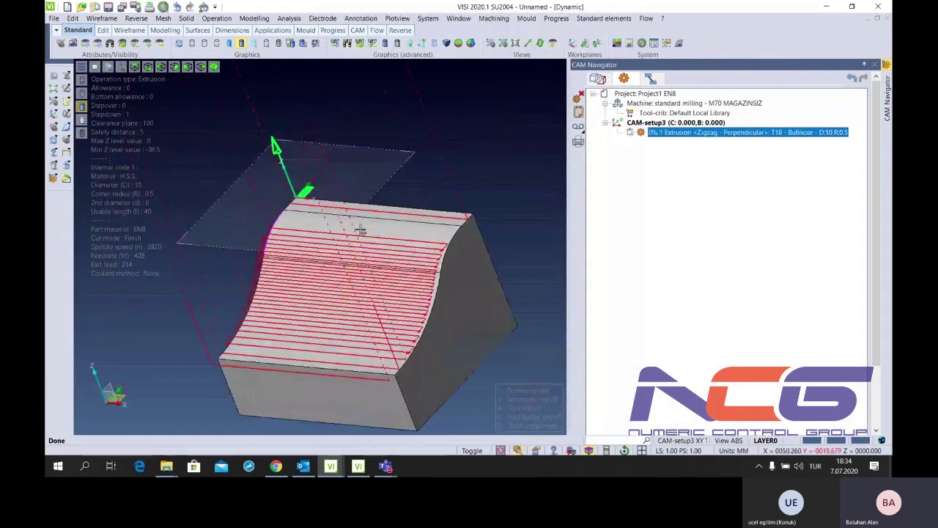
scroll(375, 228, "down", 3)
scroll(377, 228, "up", 3)
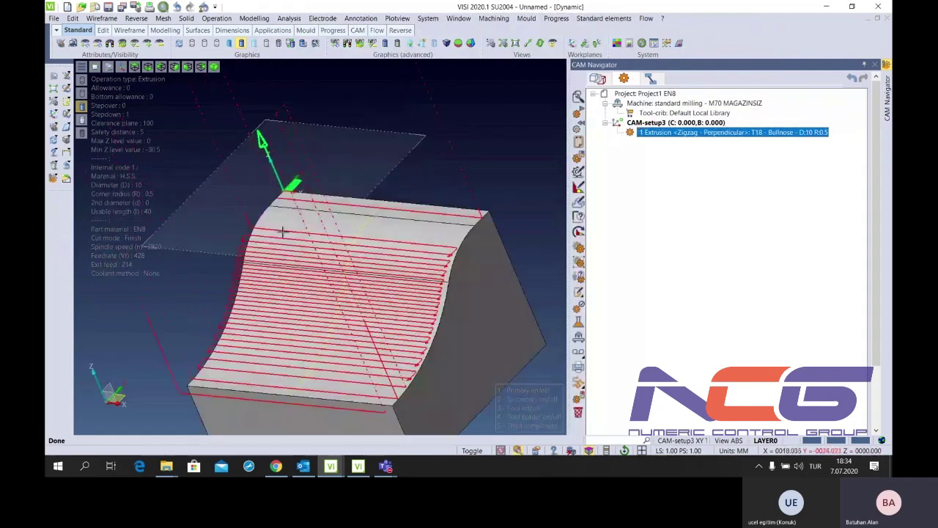
scroll(342, 261, "up", 1)
scroll(352, 264, "up", 2)
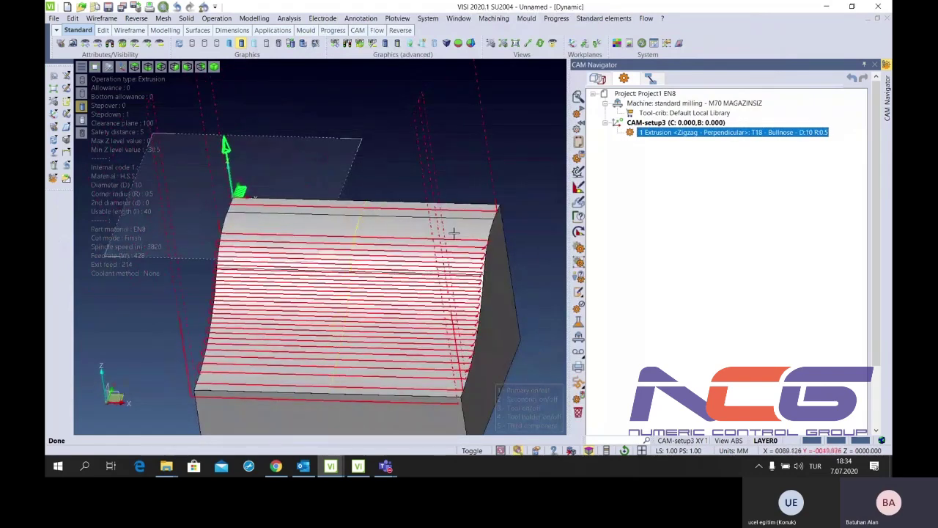
Set the Extrusion direction to Parallel, keeping Constant Z stepdown, and recompute the toolpath
middle_click_drag(454, 232, 699, 136)
double_click(698, 133)
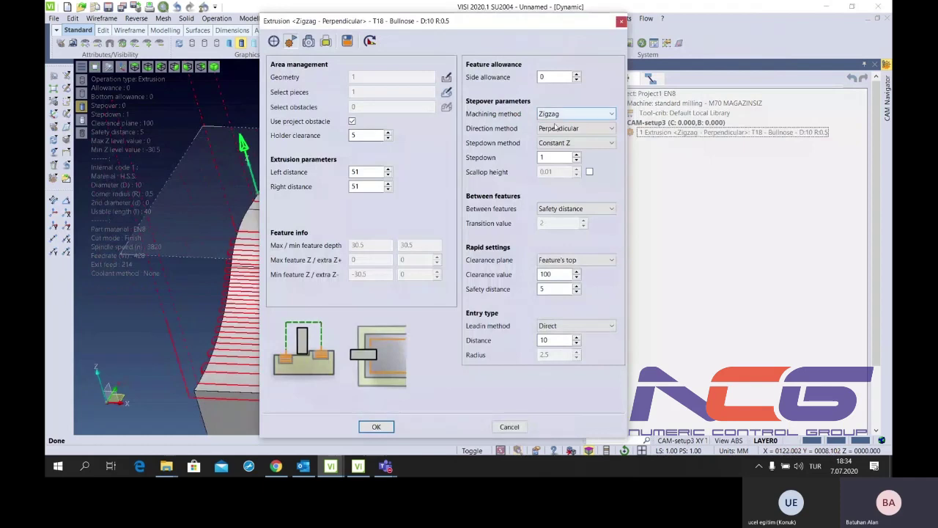
left_click(568, 143)
left_click(571, 152)
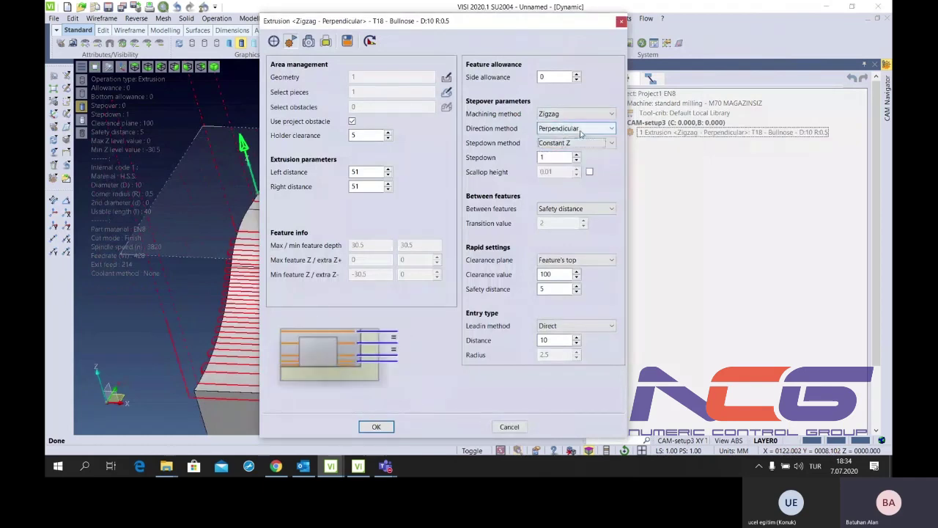
left_click(572, 143)
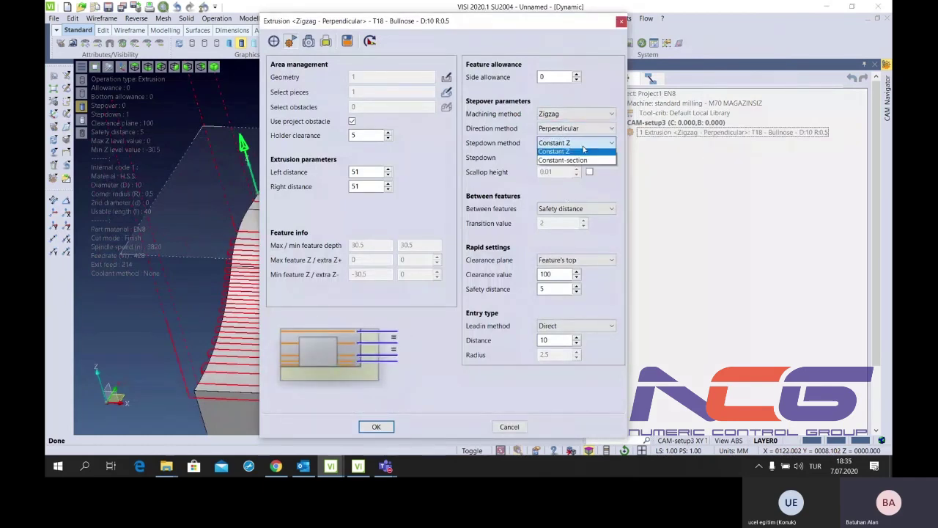
left_click(576, 129)
left_click(575, 139)
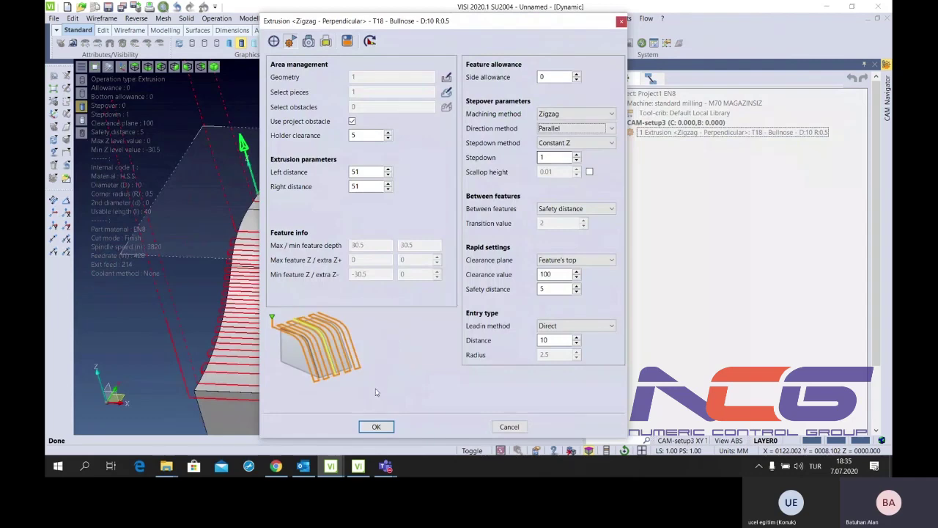
left_click(376, 427)
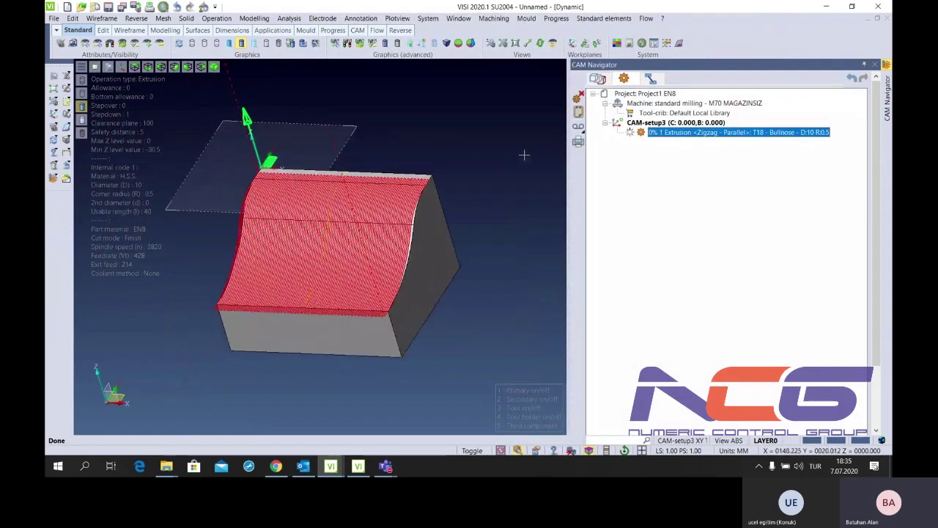
Bring up the context options for CAM-setup3
scroll(384, 220, "down", 1)
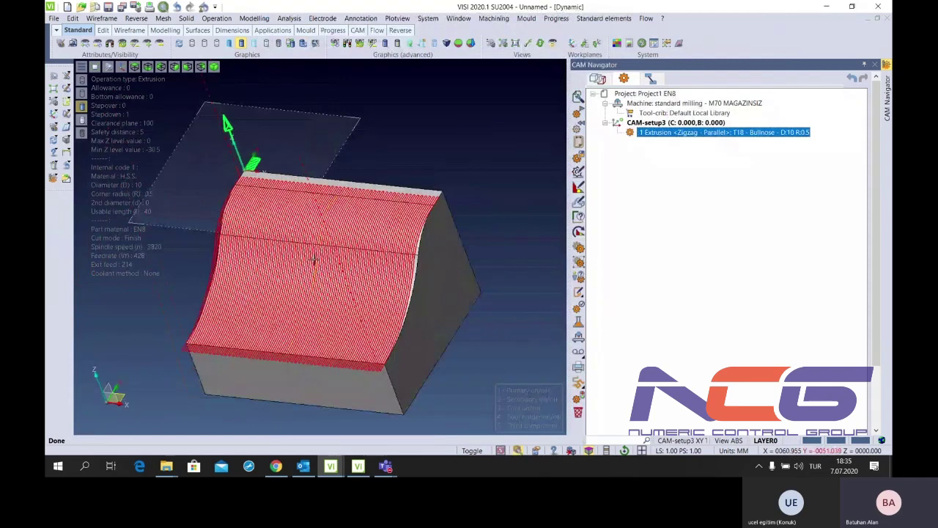
left_click(674, 122)
right_click(695, 124)
Cancel adding an operation and start a new empty document, answering the save prompt
left_click(723, 151)
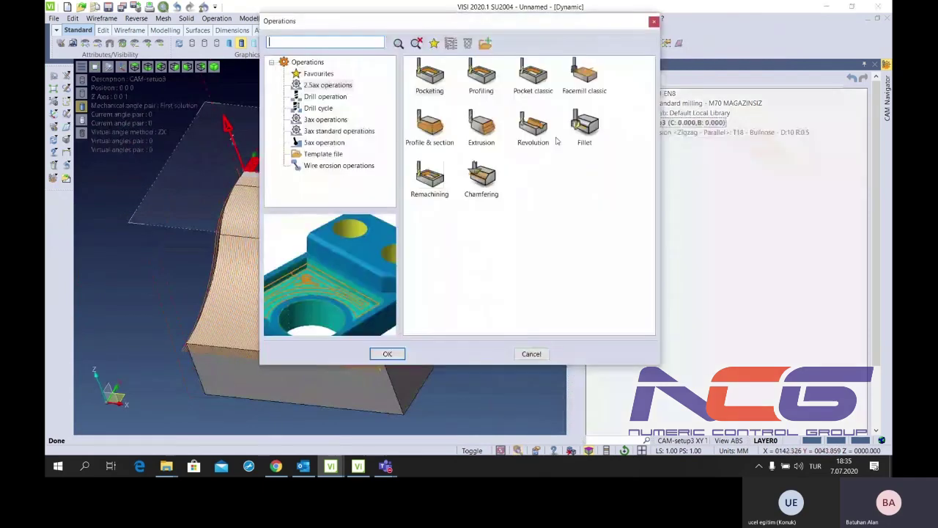
left_click(531, 355)
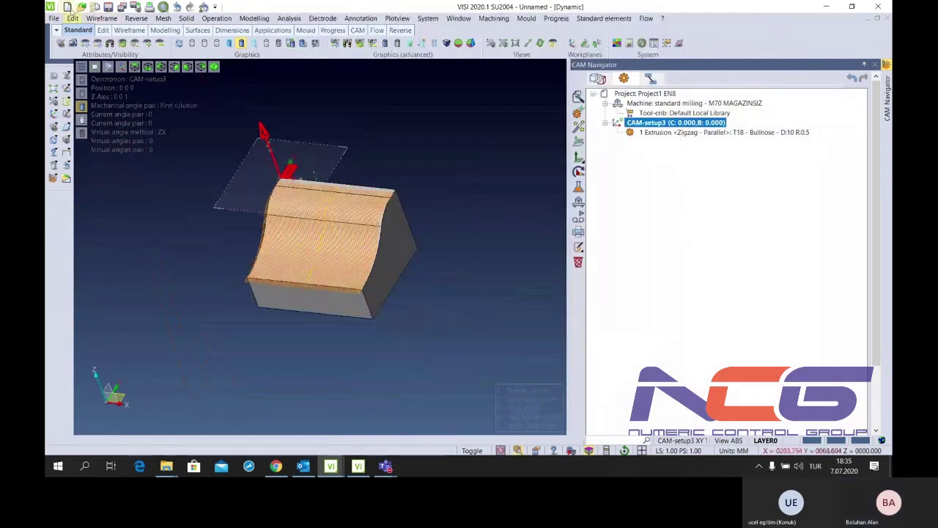
left_click(68, 8)
left_click(494, 233)
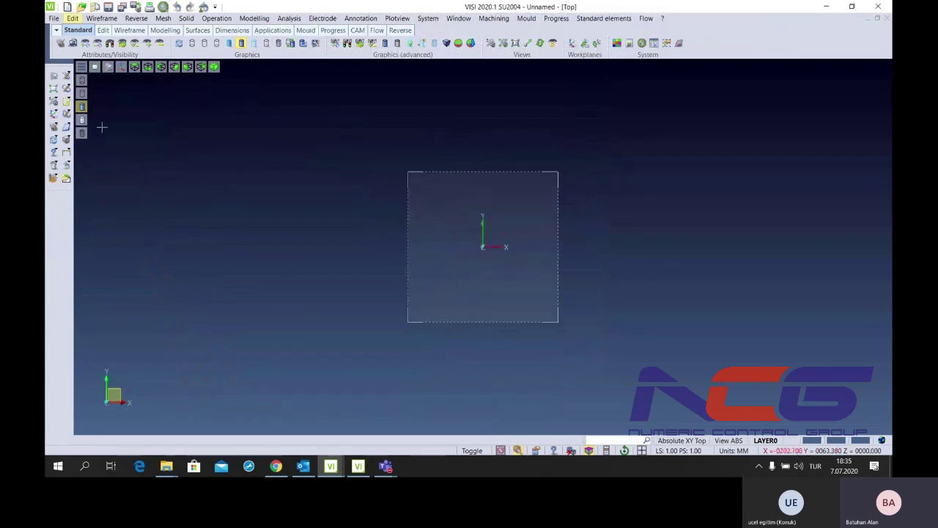
Draw a stepped polyline of three segments in Top view
left_click(66, 75)
left_click(591, 244)
left_click(592, 308)
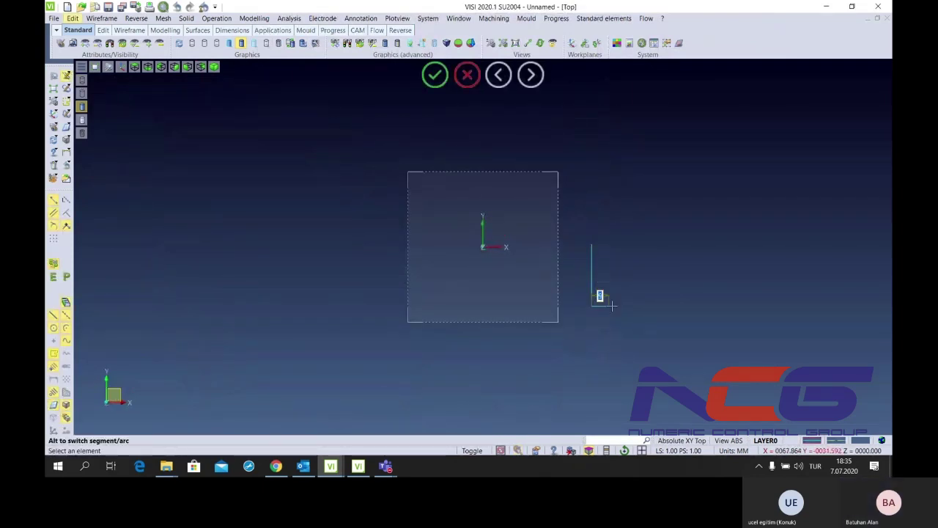
left_click(625, 323)
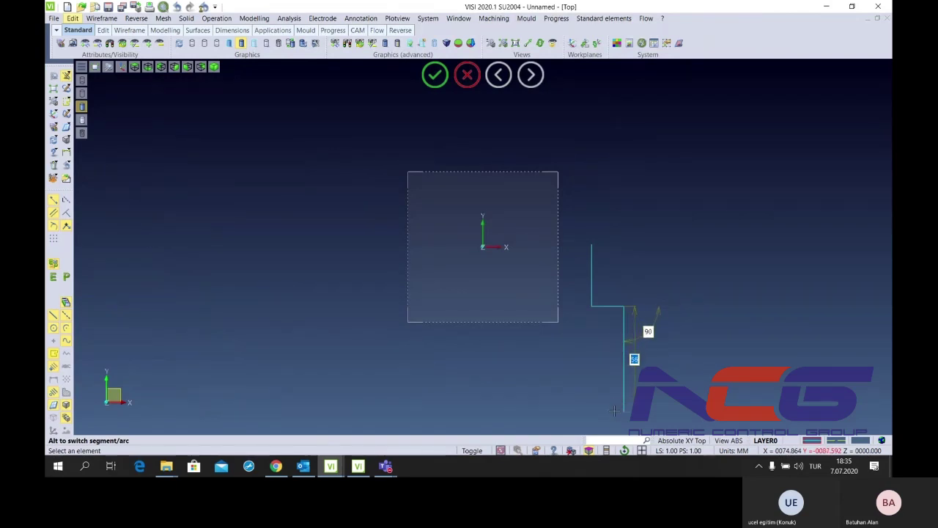
left_click(615, 411)
Fillet the lower and upper corners of the step
left_click(66, 88)
left_click(158, 88)
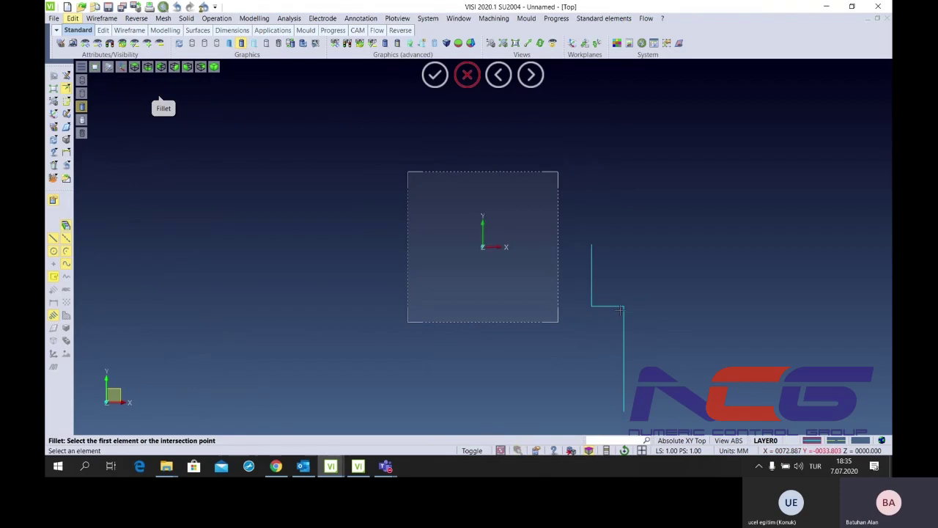
left_click(616, 306)
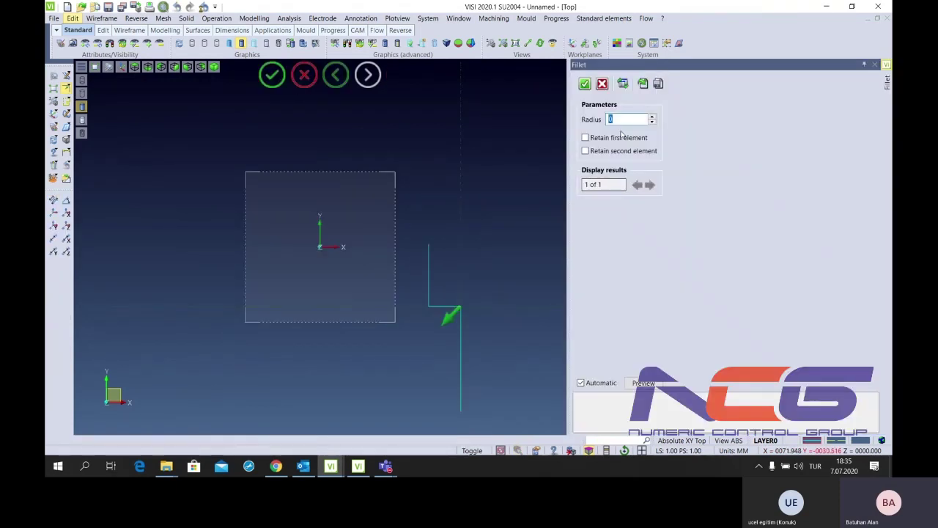
key("Return")
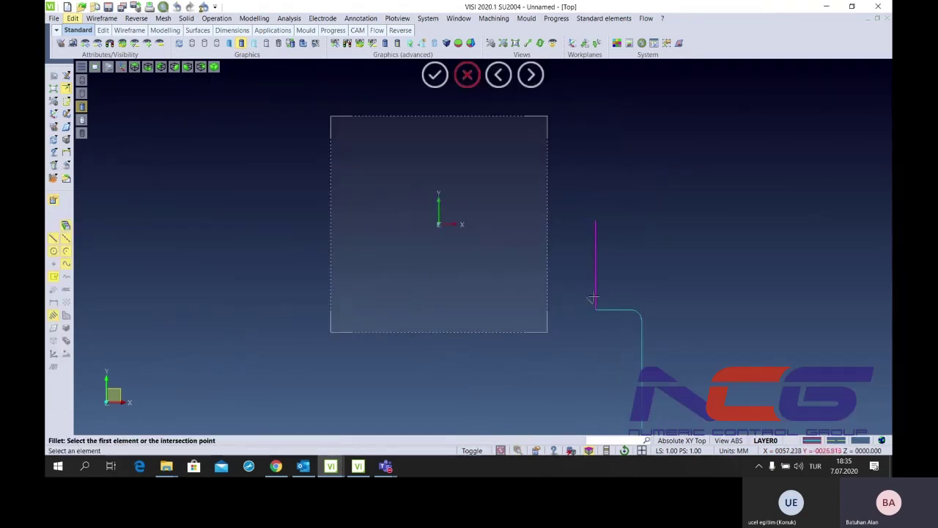
left_click(594, 298)
left_click(602, 310)
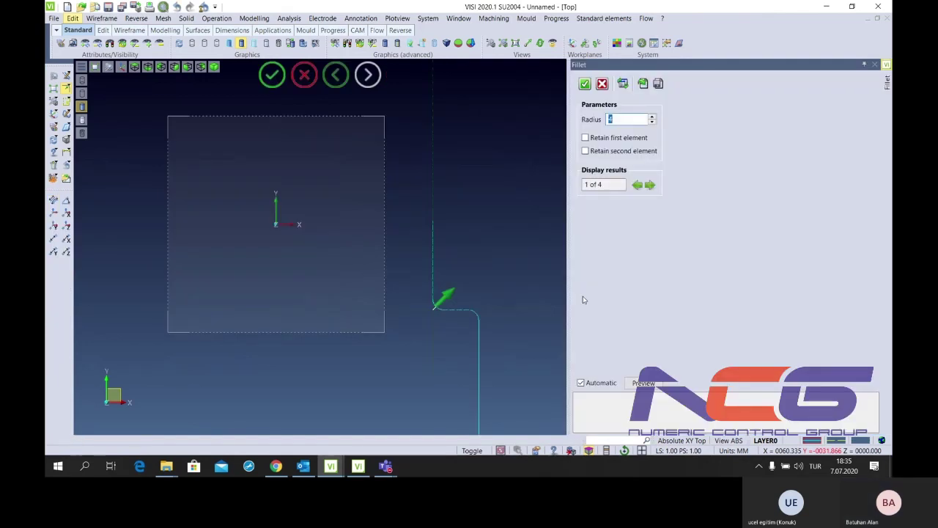
key("Return")
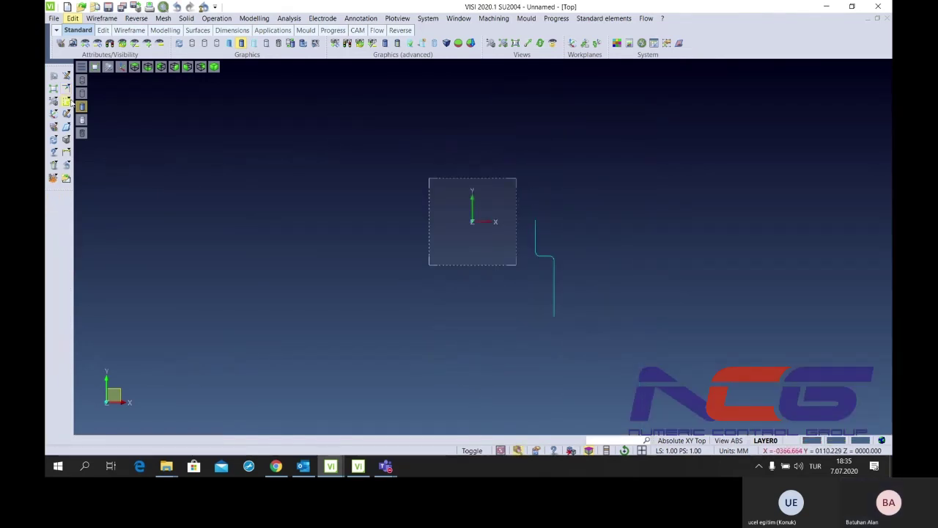
Chain the filleted line segments into a single profile
left_click(535, 229)
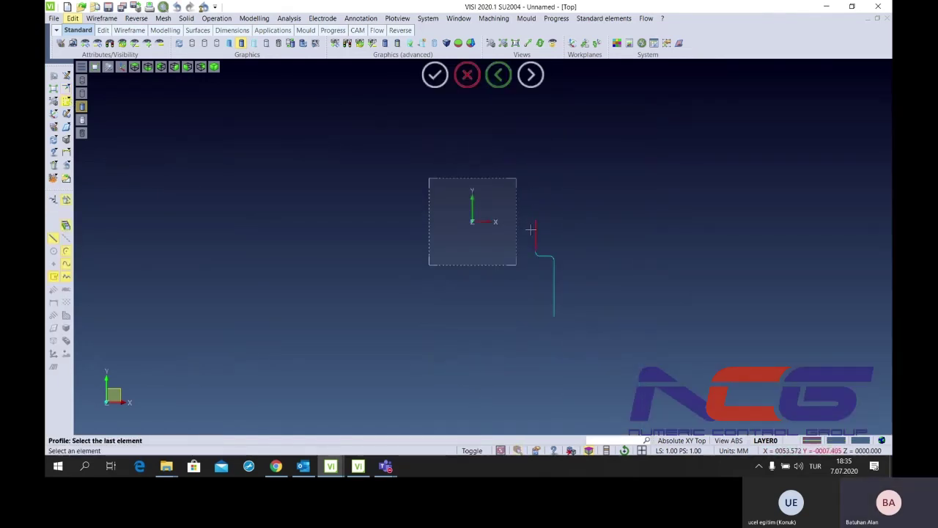
left_click(554, 313)
key("Return")
key("Escape")
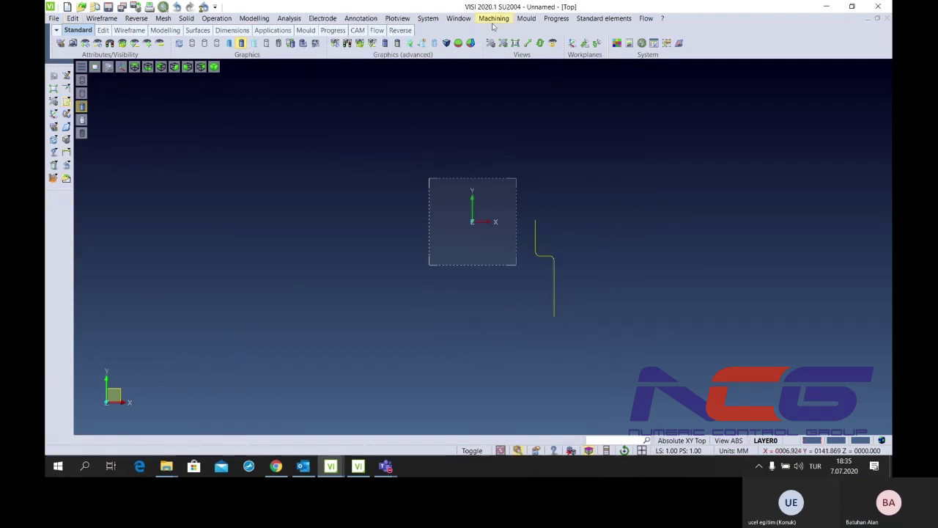
Create a new CAM project and add a CAM setup to it
left_click(492, 24)
left_click(513, 30)
left_click(642, 115)
key("Return")
right_click(596, 121)
left_click(682, 192)
Add a 2.5-axis Revolution operation to CAM-setup3
left_click(658, 123)
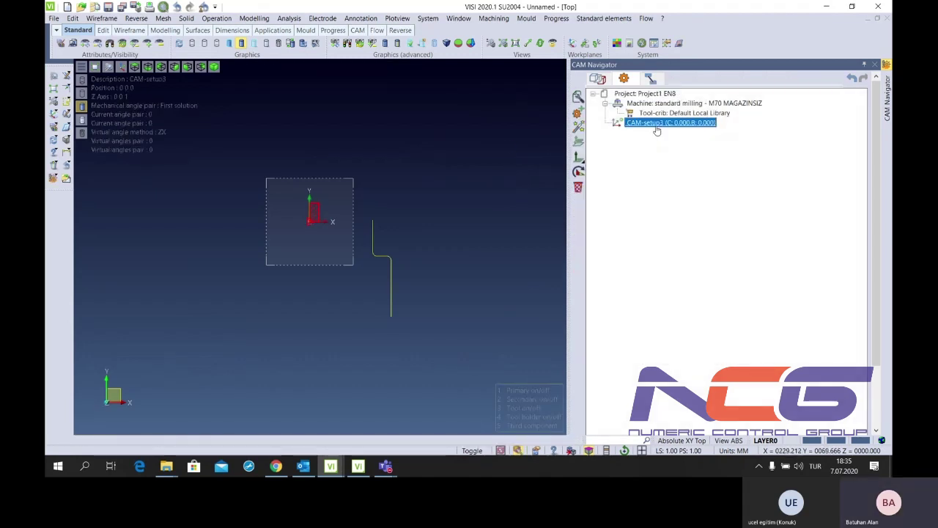
right_click(659, 123)
left_click(674, 154)
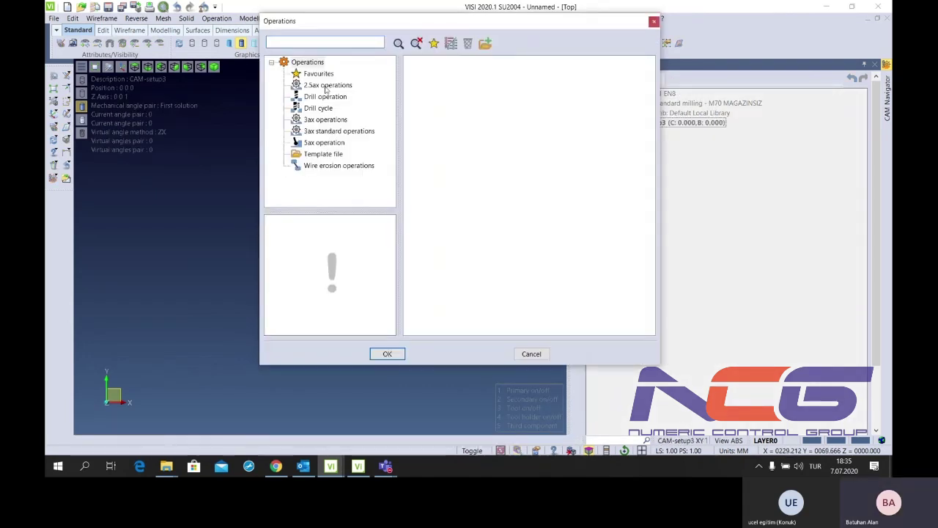
left_click(327, 86)
left_click(533, 75)
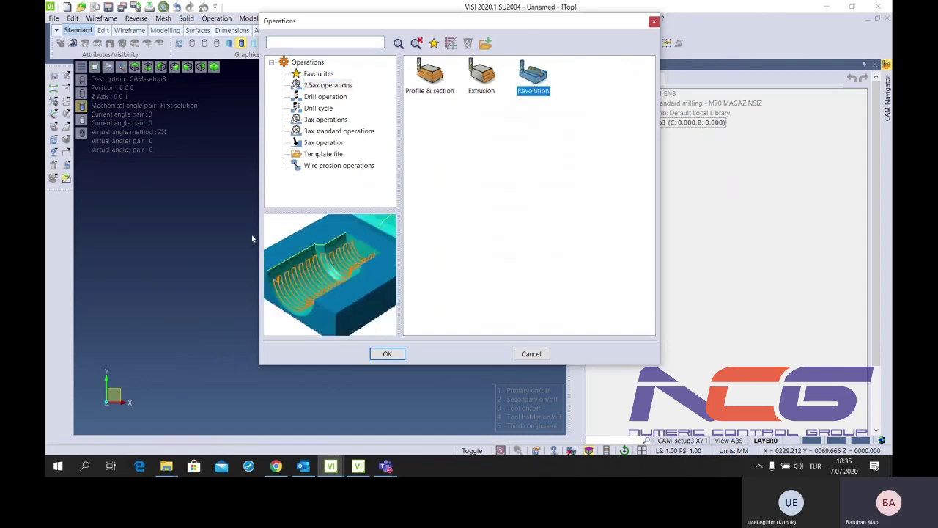
left_click(388, 353)
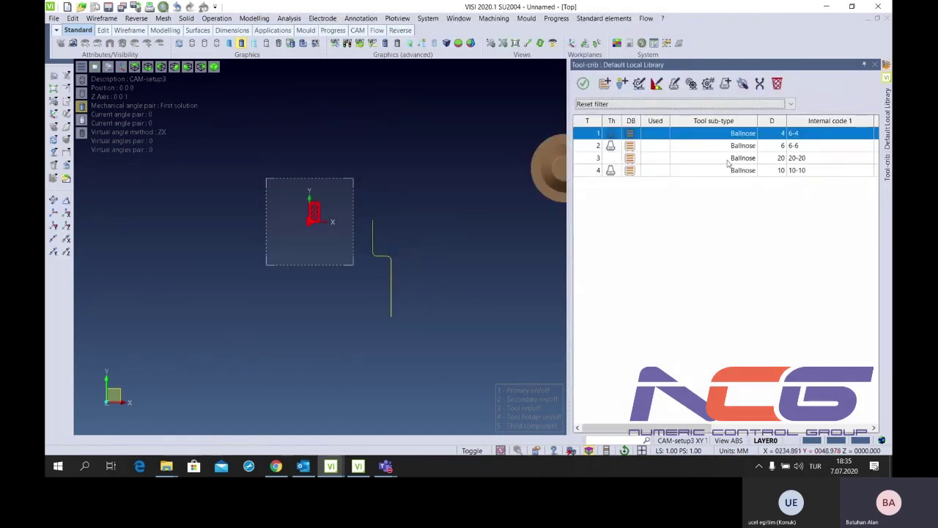
Choose the 4 mm ballnose tool, accept its assembly, and pick the stepped profile
left_click(728, 163)
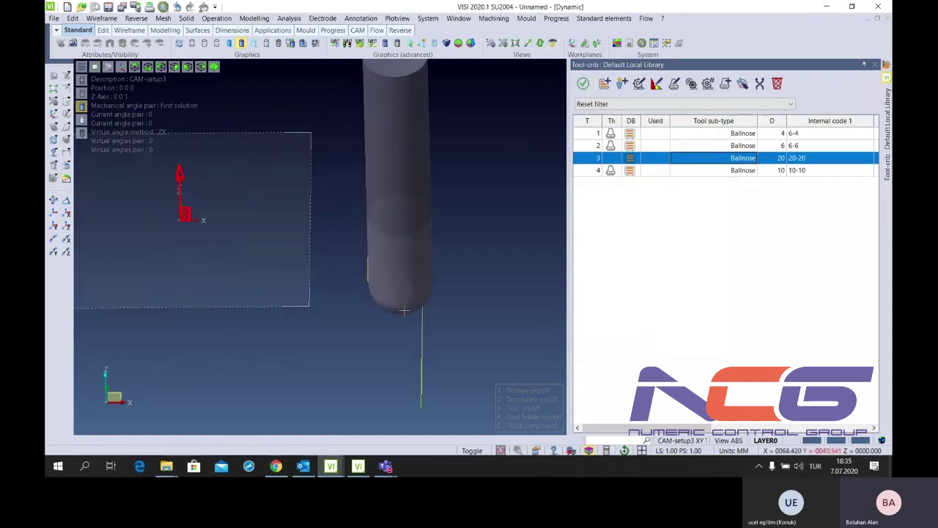
left_click(621, 134)
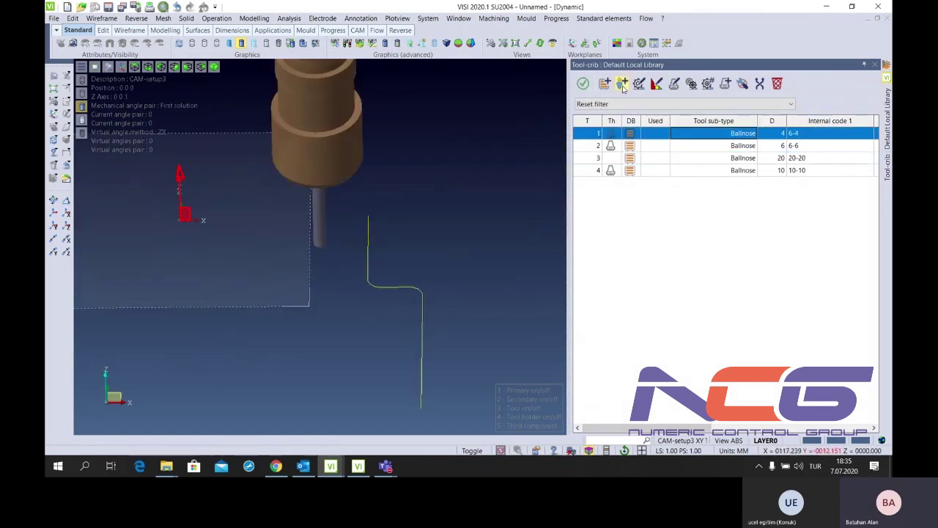
left_click(674, 84)
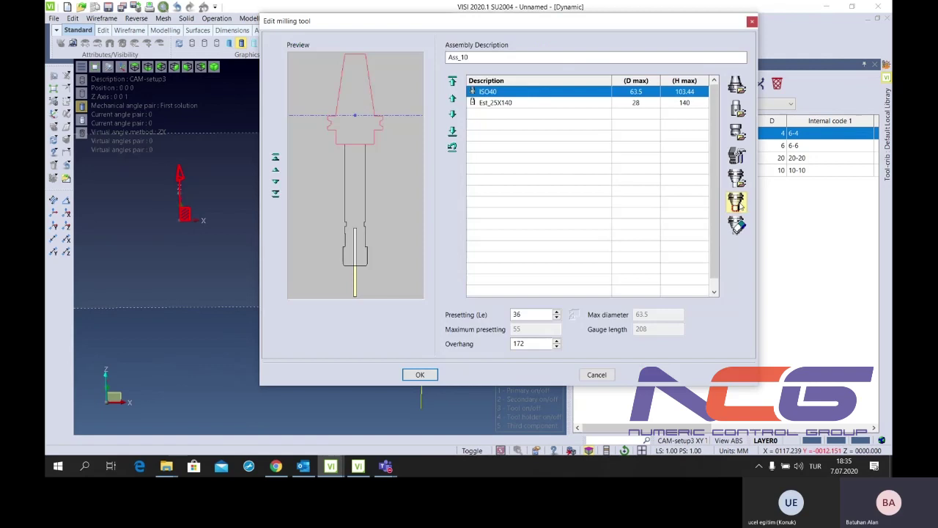
left_click(420, 375)
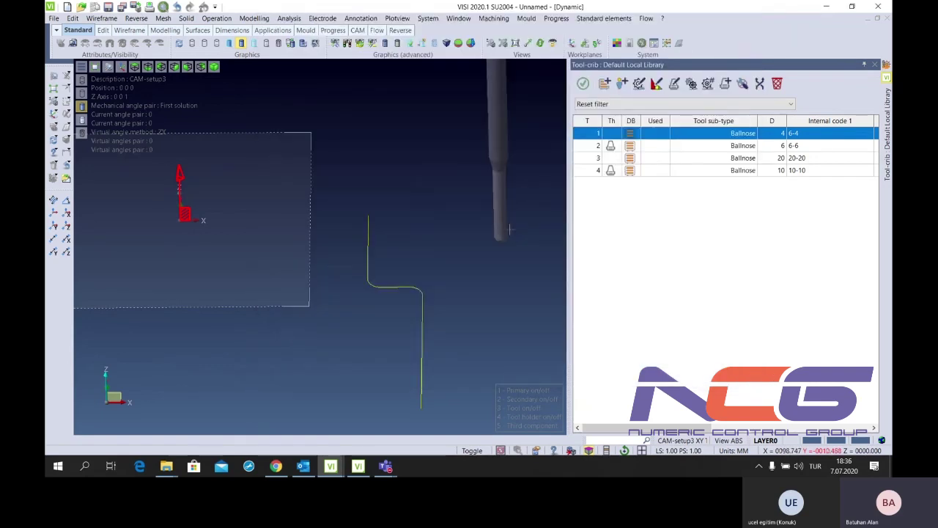
left_click(414, 288)
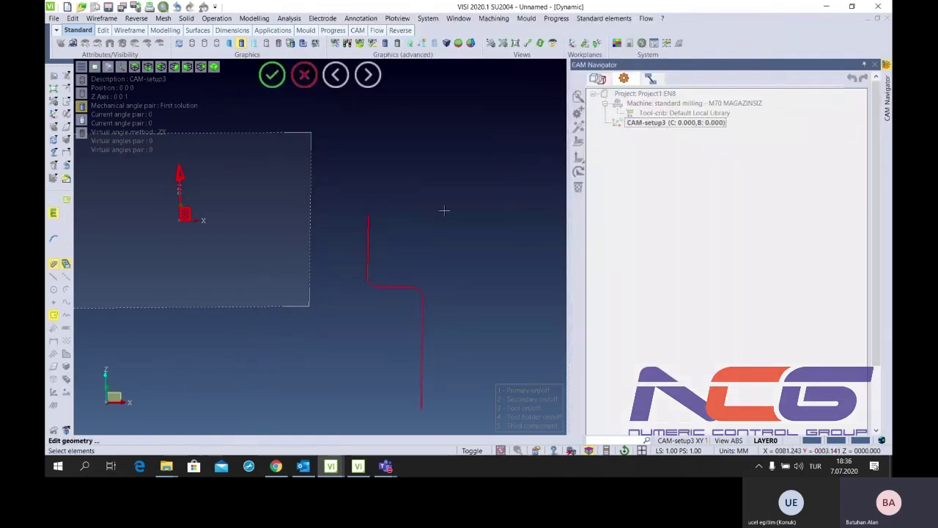
Confirm the profile, pick the revolution axis at its top, and enter radius 3
middle_click(444, 211)
middle_click(419, 205)
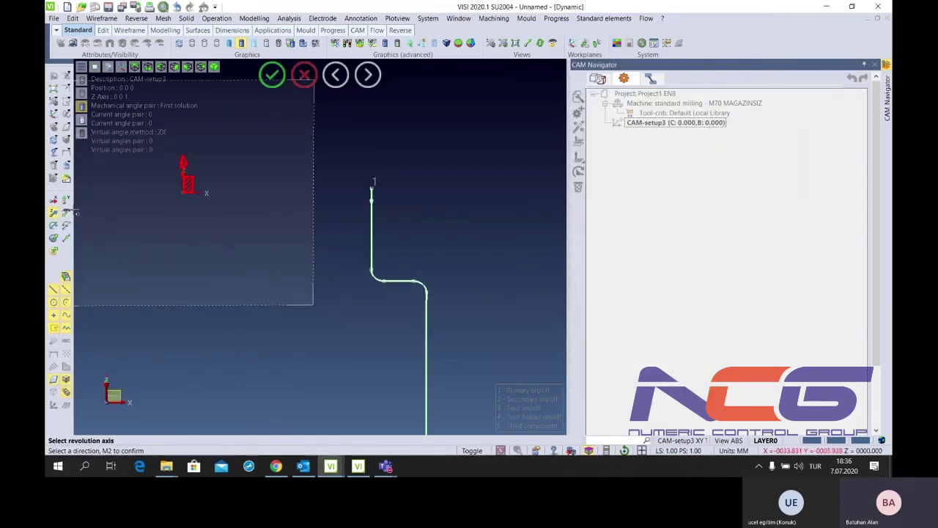
left_click(379, 171)
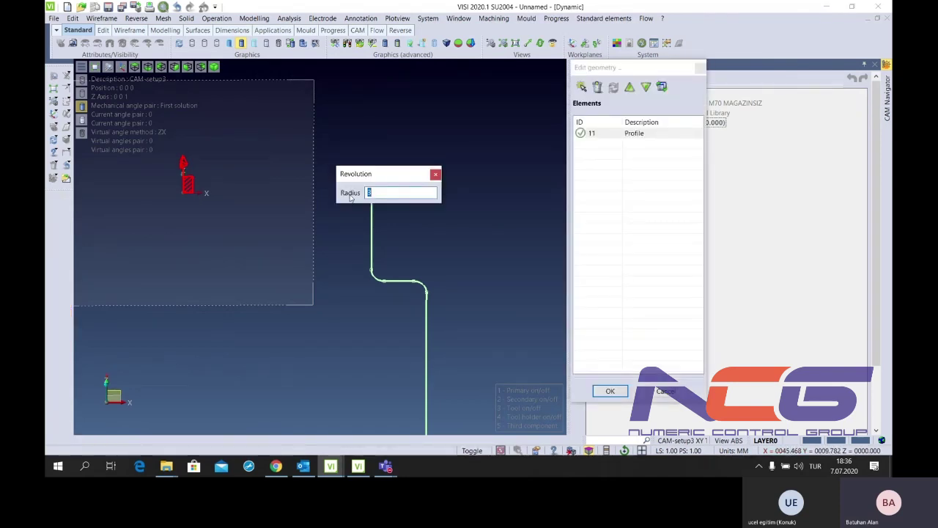
type("30")
key("Return")
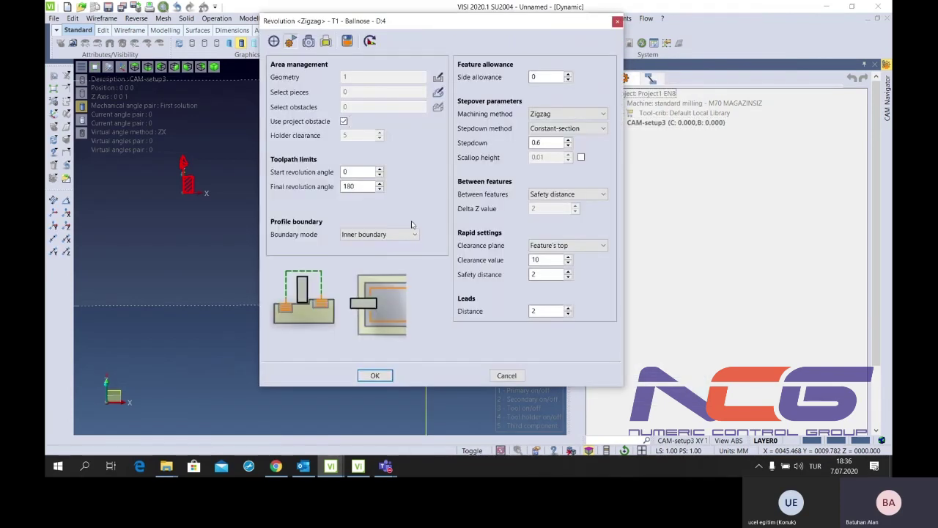
Keep the 0–180° revolution angles, Inner boundary mode and Zigzag machining method
left_click(359, 174)
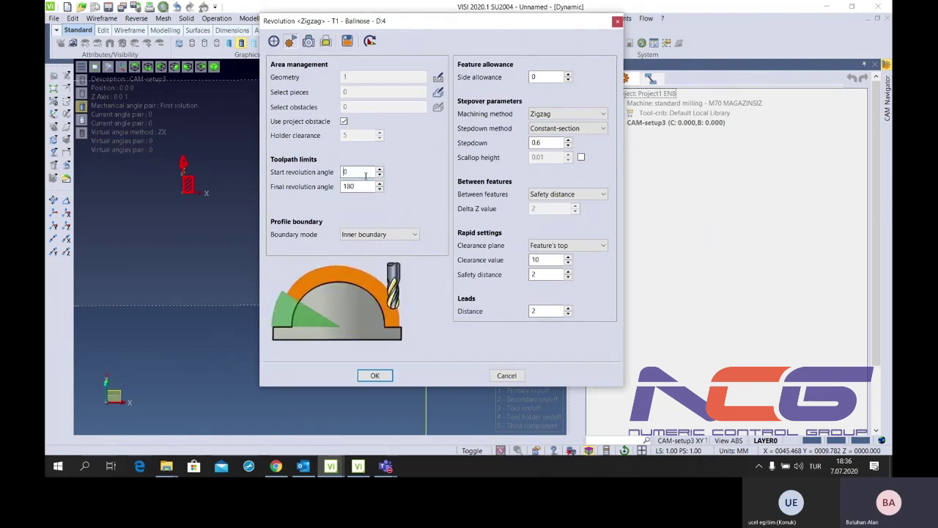
left_click(363, 184)
left_click(355, 233)
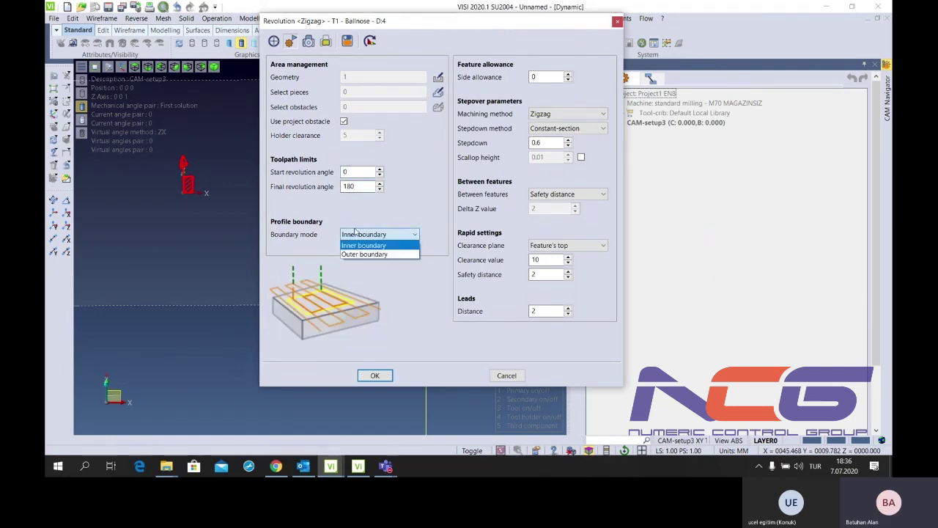
left_click(362, 244)
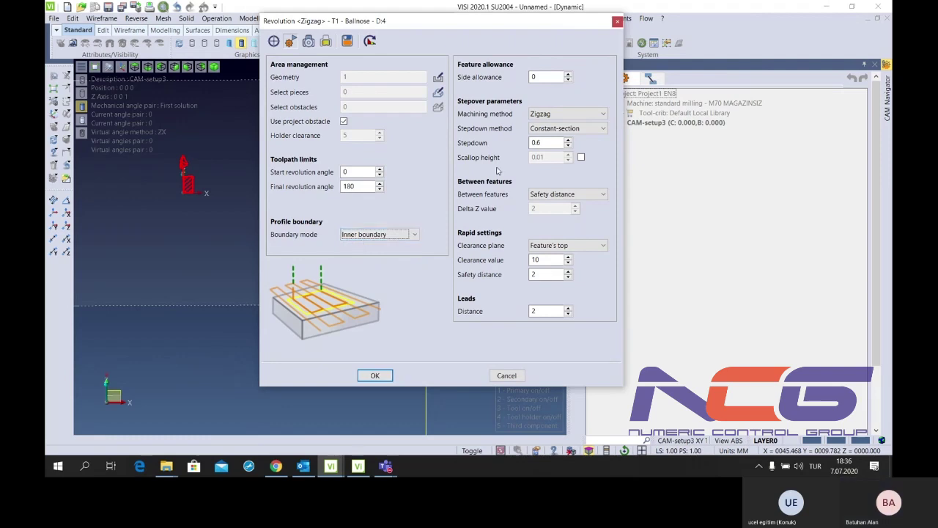
left_click(540, 112)
left_click(578, 125)
left_click(575, 129)
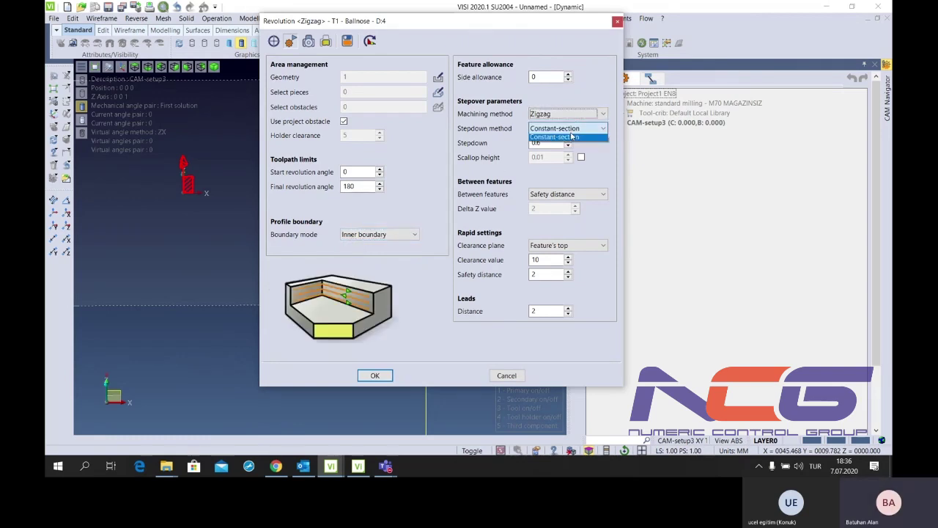
left_click(574, 125)
left_click(573, 117)
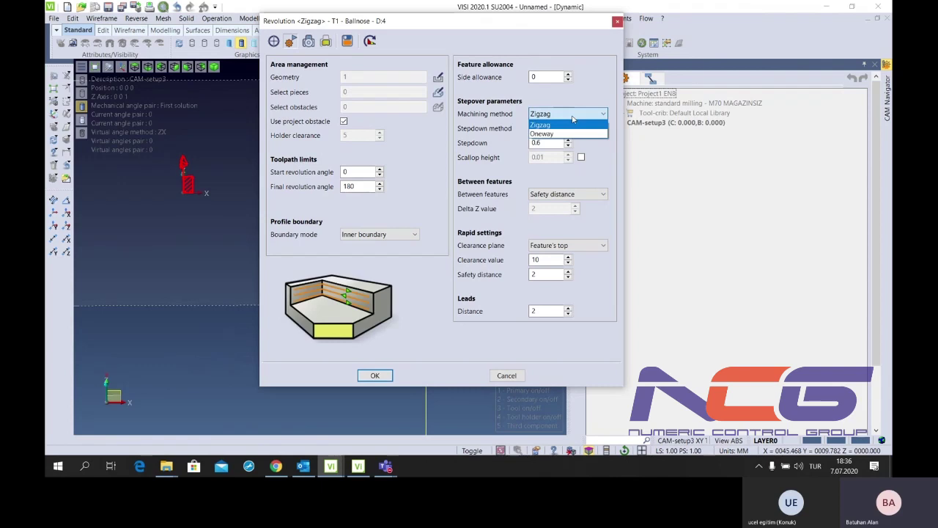
left_click(574, 125)
Set the stepdown method to Constant-section with a 0.5 stepdown
left_click(573, 129)
left_click(571, 139)
left_click(570, 131)
left_click(569, 147)
double_click(553, 144)
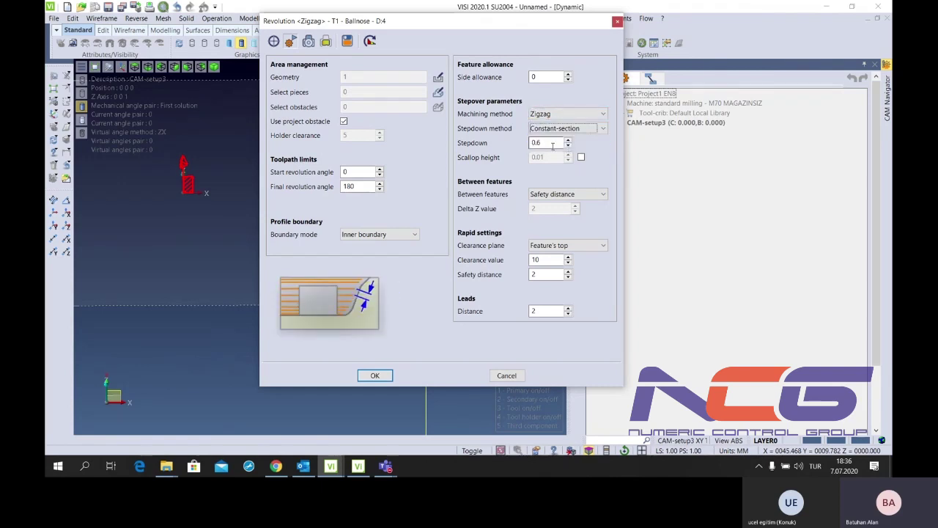
type(".5")
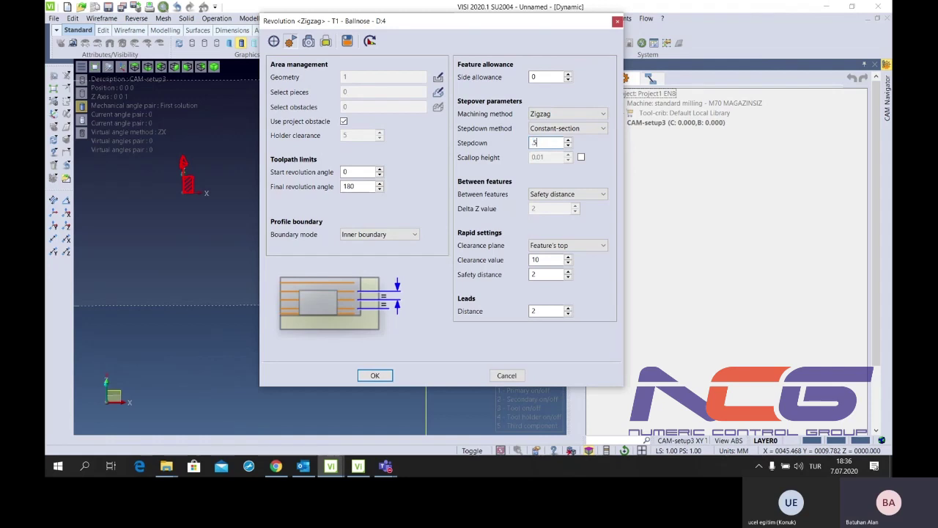
Keep Safety distance between features, set clearance 100 and safety distance 5, then accept
left_click(566, 194)
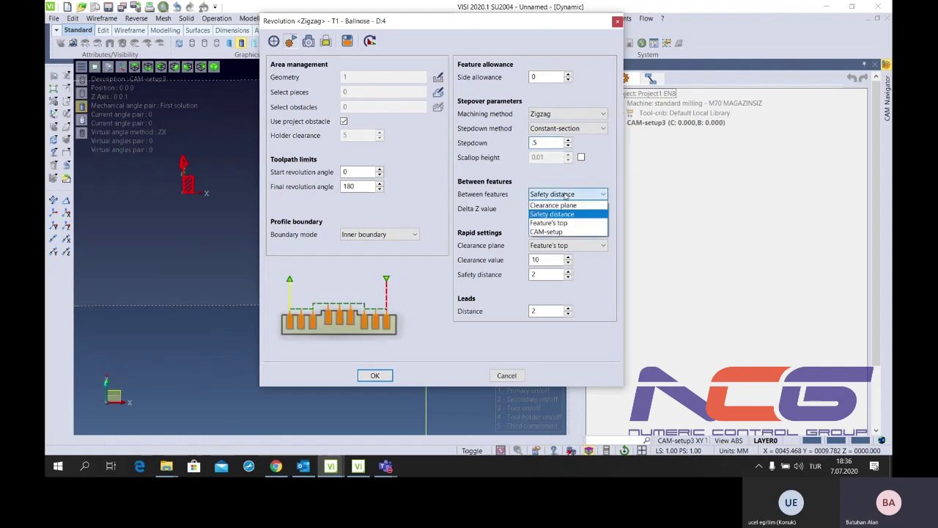
left_click(557, 230)
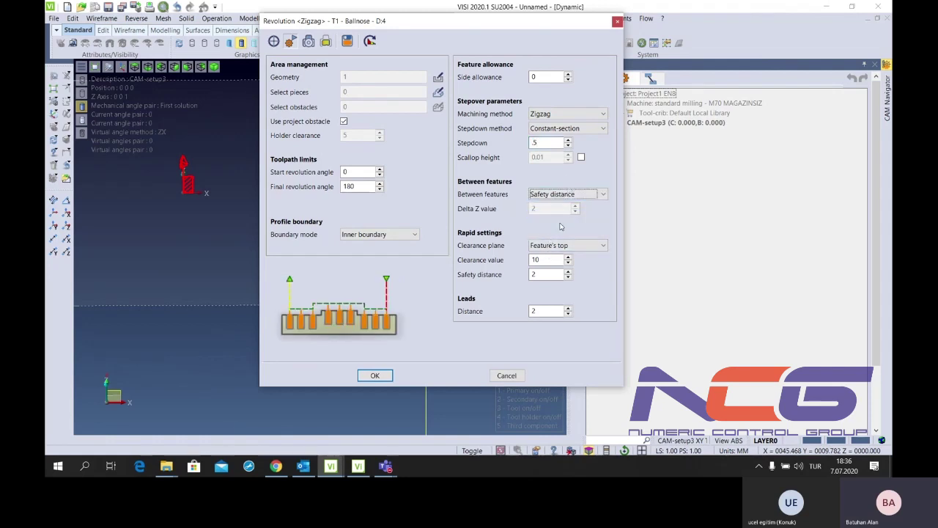
left_click(548, 261)
type("0")
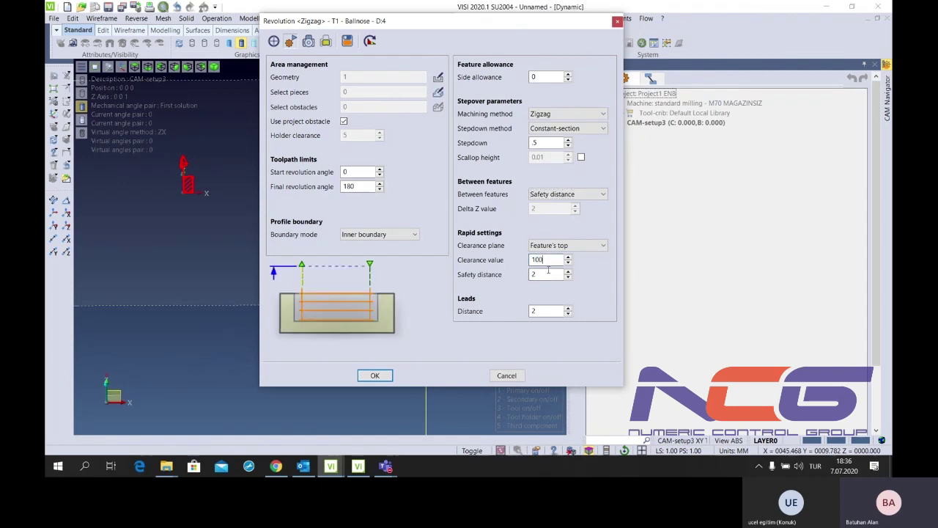
double_click(548, 271)
type("5")
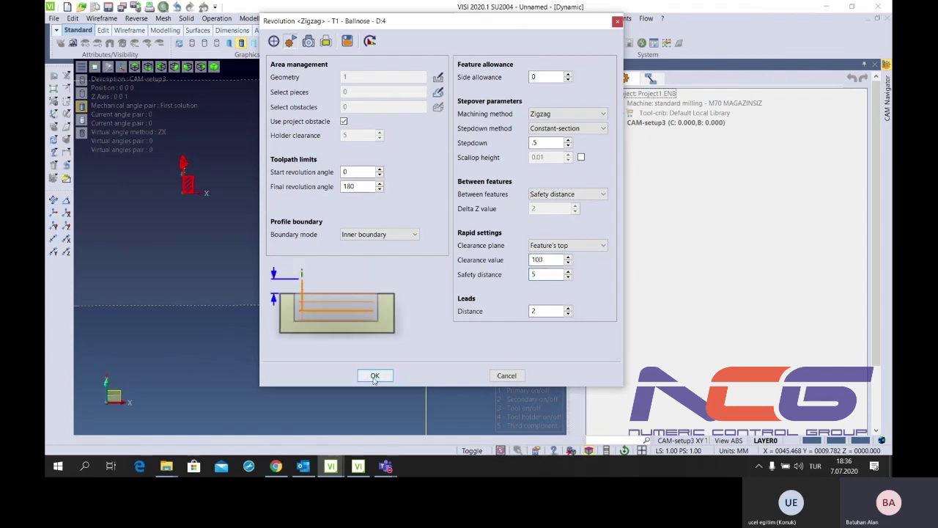
left_click(375, 376)
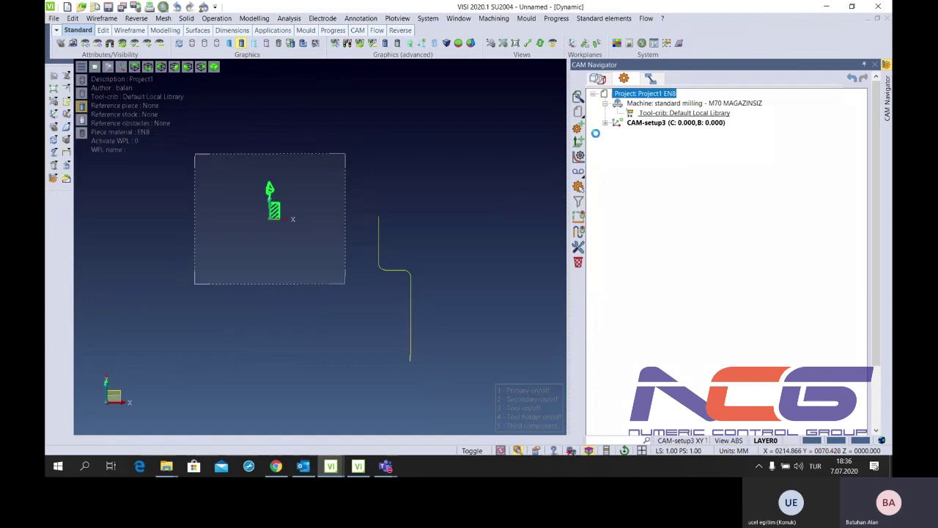
Zoom and orbit to inspect the 180° zigzag passes, then select the 1 Revolution operation
scroll(401, 286, "up", 3)
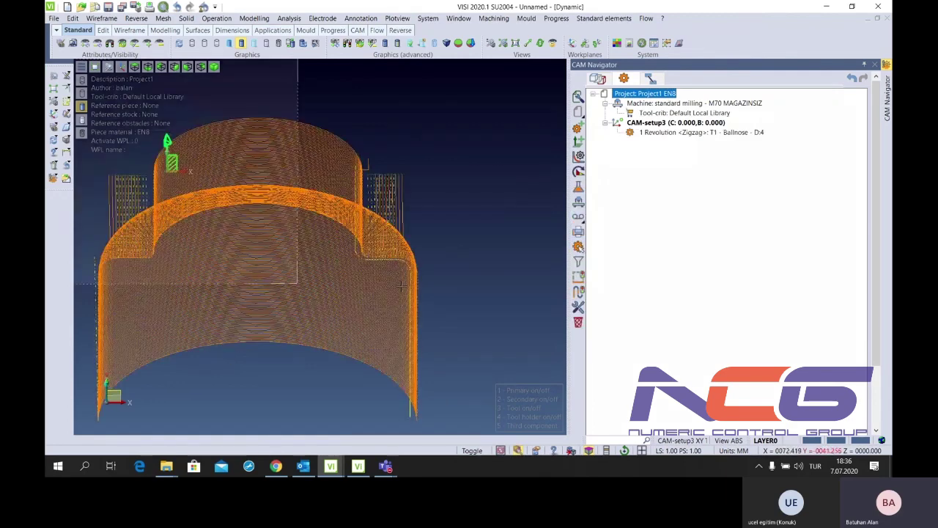
mouse_move(401, 286)
middle_mouse_down()
mouse_move(380, 260)
mouse_move(330, 266)
mouse_move(421, 272)
mouse_move(374, 330)
middle_mouse_up()
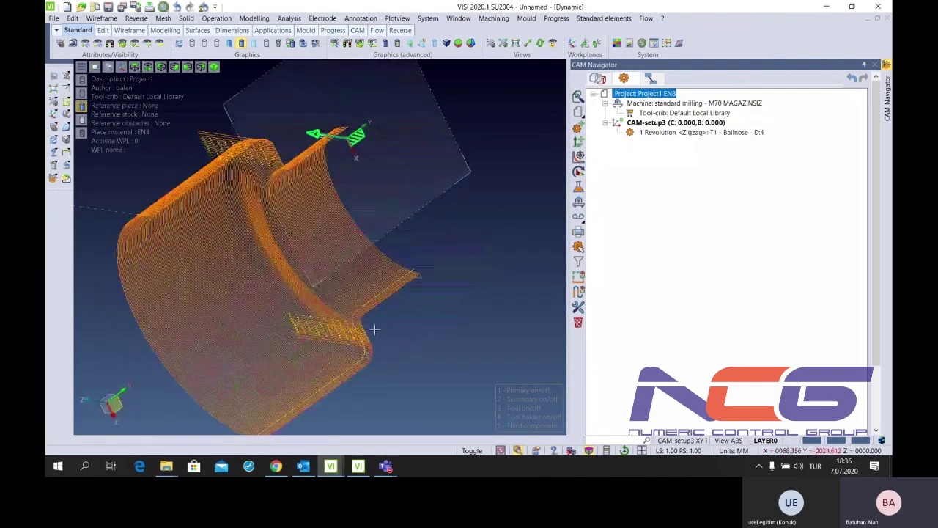
scroll(374, 330, "up", 5)
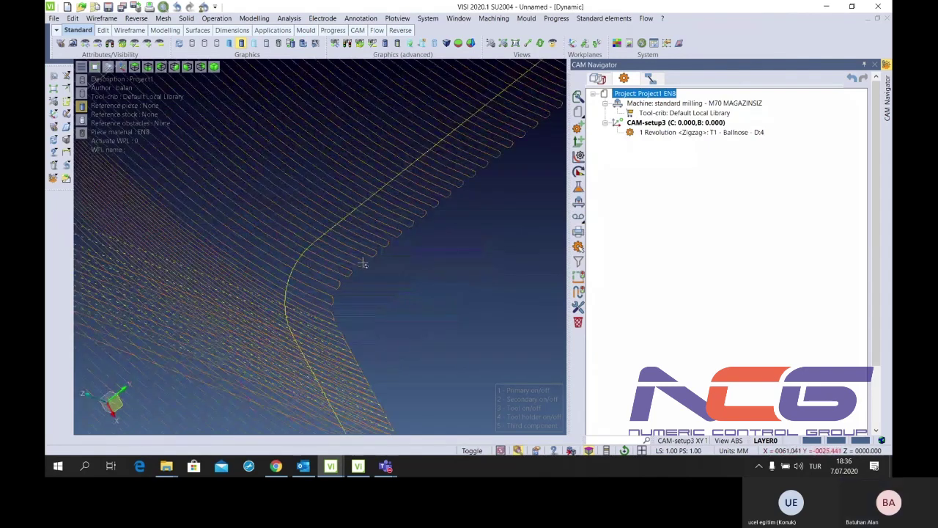
scroll(362, 263, "down", 5)
scroll(293, 242, "down", 5)
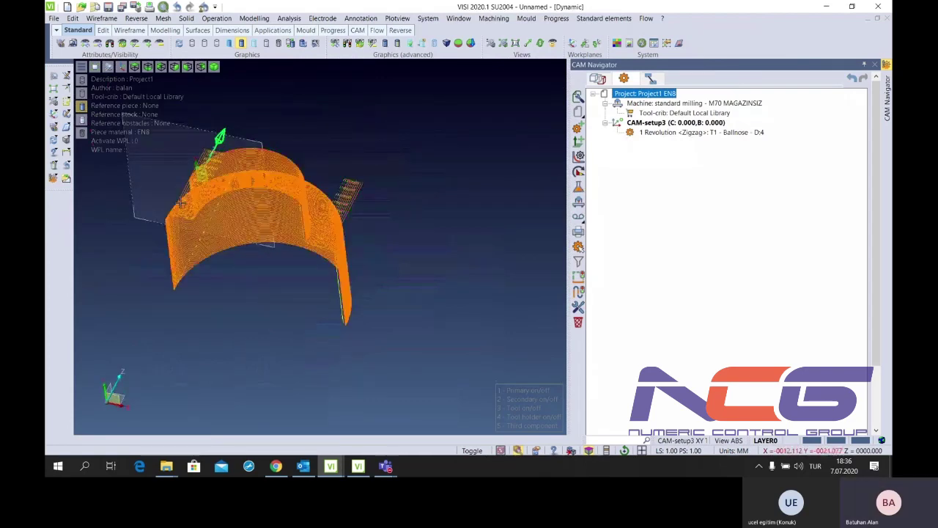
scroll(181, 203, "up", 3)
scroll(192, 213, "down", 3)
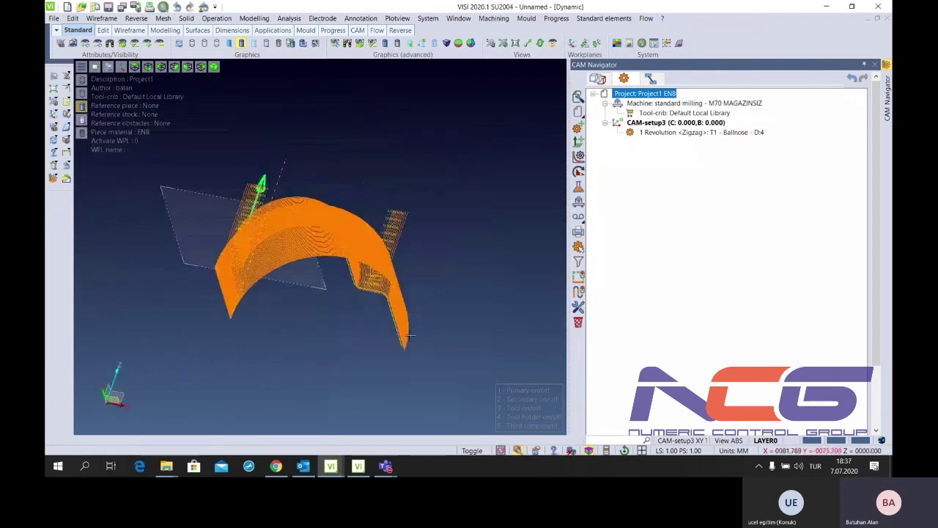
left_click(682, 134)
double_click(683, 133)
left_click(378, 235)
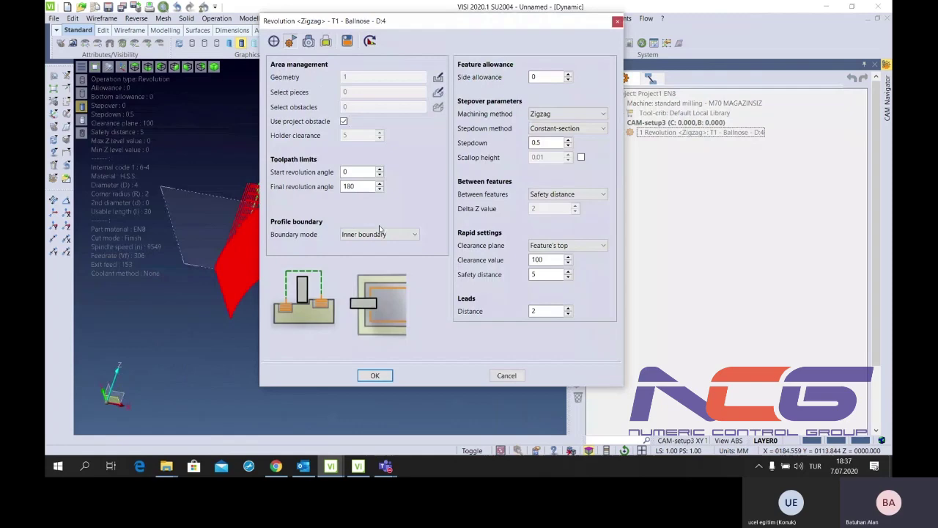
left_click(377, 254)
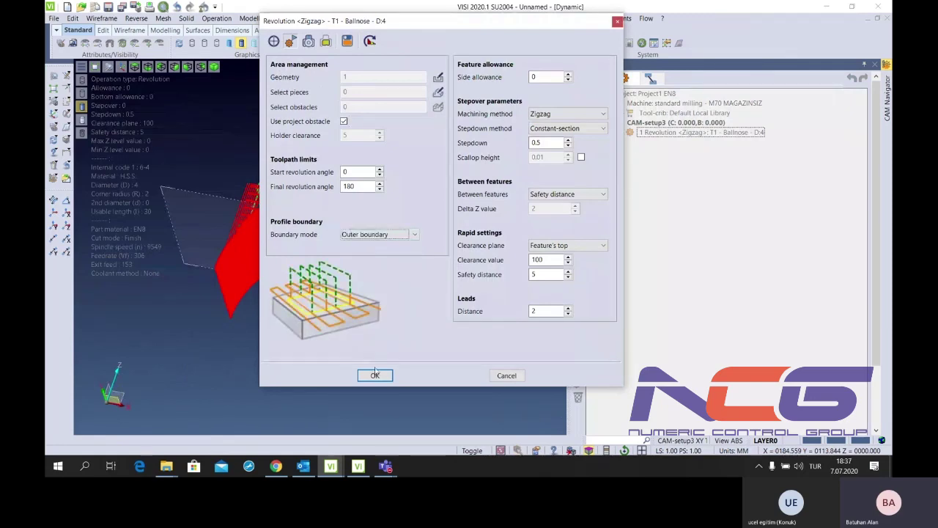
left_click(375, 374)
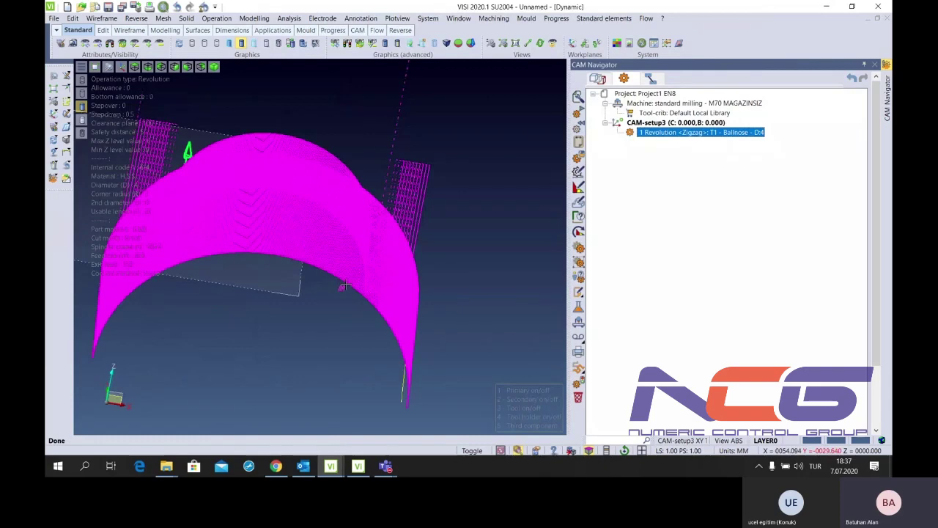
middle_click_drag(344, 286, 398, 329)
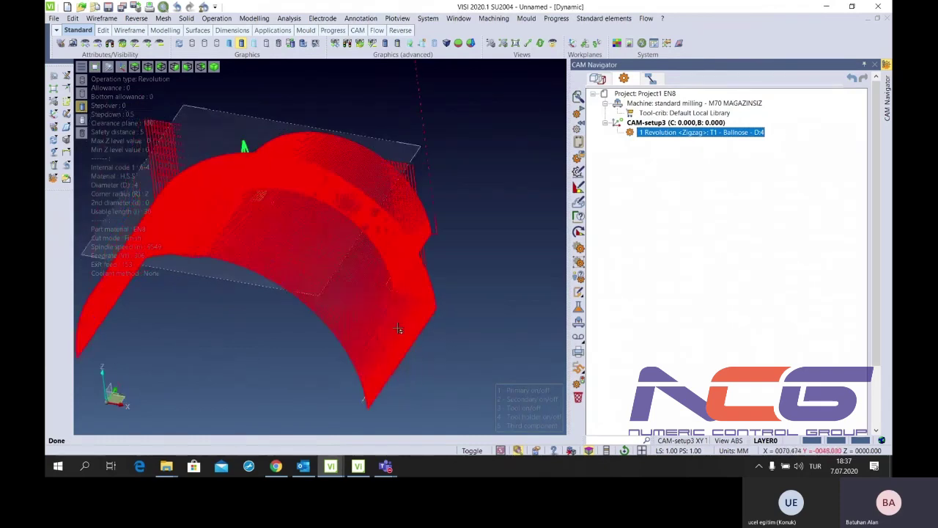
mouse_move(398, 329)
middle_mouse_down()
mouse_move(459, 194)
mouse_move(424, 368)
mouse_move(241, 213)
mouse_move(220, 228)
mouse_move(230, 212)
mouse_move(307, 183)
middle_mouse_up()
double_click(678, 132)
Try start angle 80 and final angle 360, then orbit around the recomputed toolpath
left_click(359, 172)
type("80")
key("Tab")
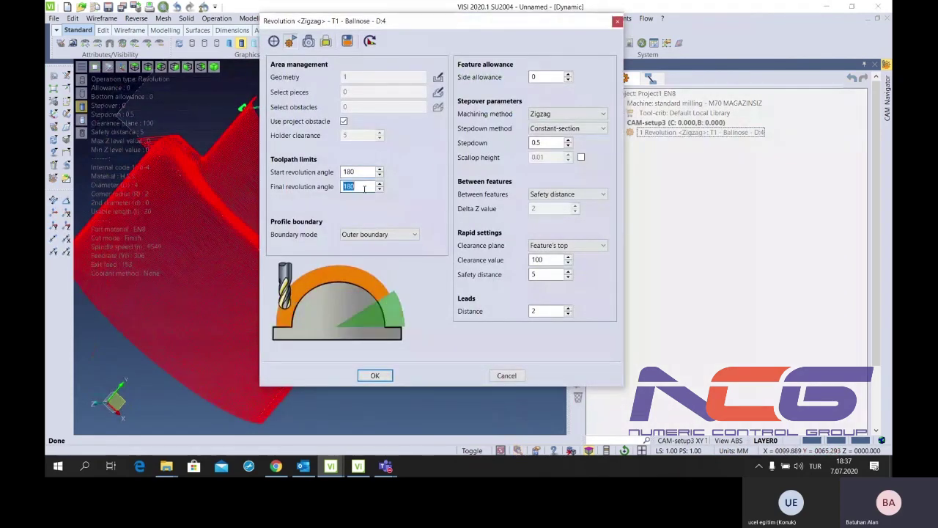
type("360")
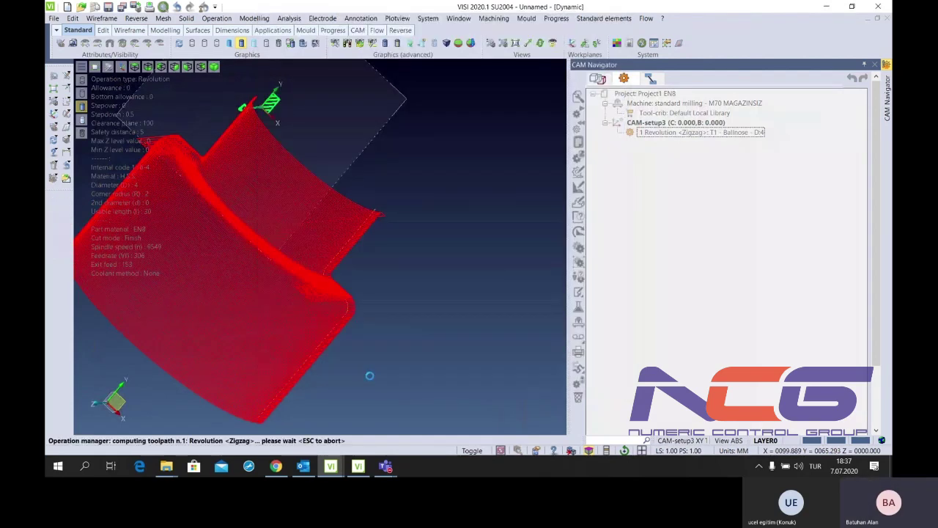
mouse_move(369, 375)
middle_mouse_down()
mouse_move(346, 335)
mouse_move(377, 230)
middle_mouse_up()
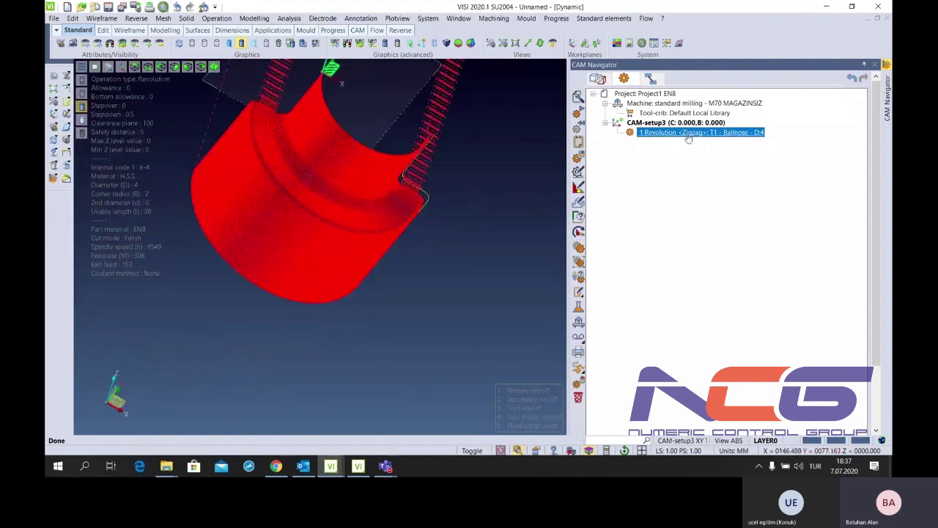
Reopen the Revolution operation and try a 90 to 270° angle range
double_click(700, 132)
double_click(358, 171)
type("90")
key("Tab")
type("270")
left_click(367, 375)
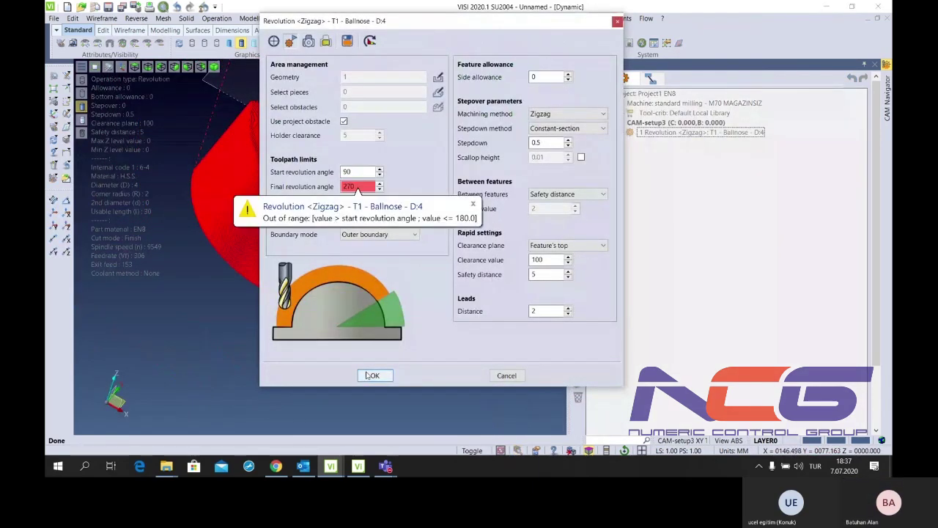
Replace the rejected final angle with 180 and recompute the 90–180° sector
double_click(357, 186)
left_click(356, 186)
double_click(357, 186)
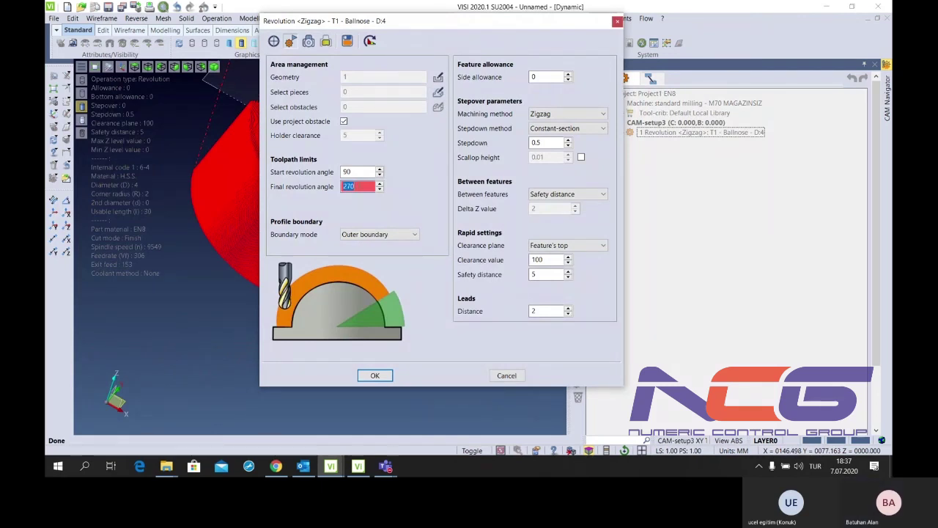
type("1")
type("0")
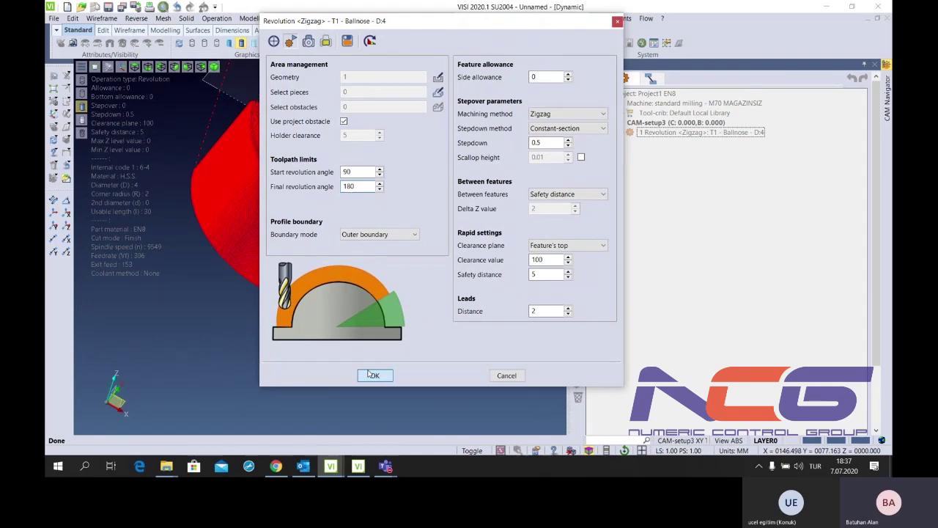
left_click(373, 375)
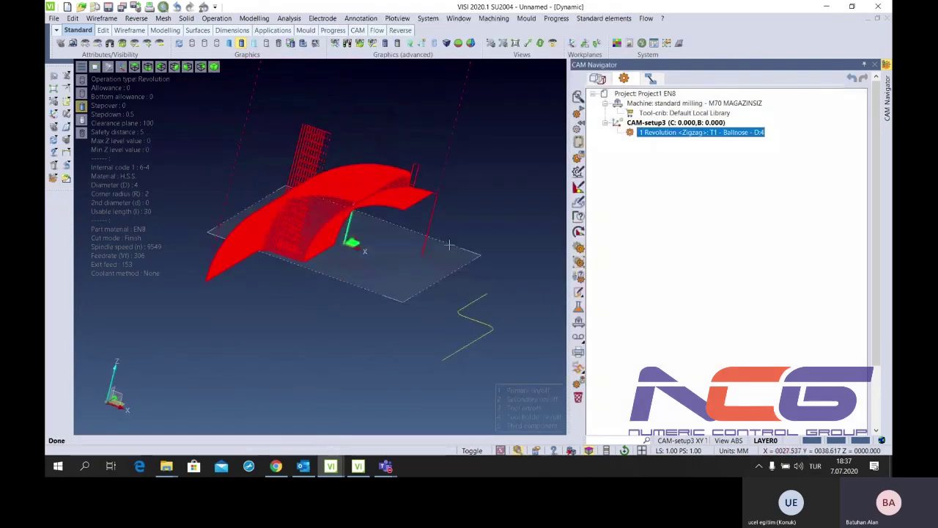
mouse_move(387, 201)
middle_mouse_down()
mouse_move(392, 217)
mouse_move(411, 220)
middle_mouse_up()
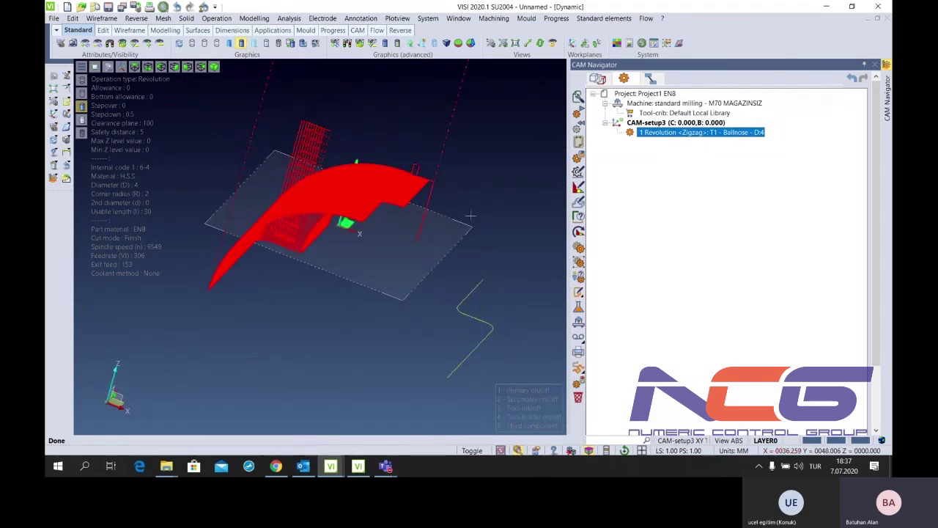
middle_click_drag(382, 198, 390, 197)
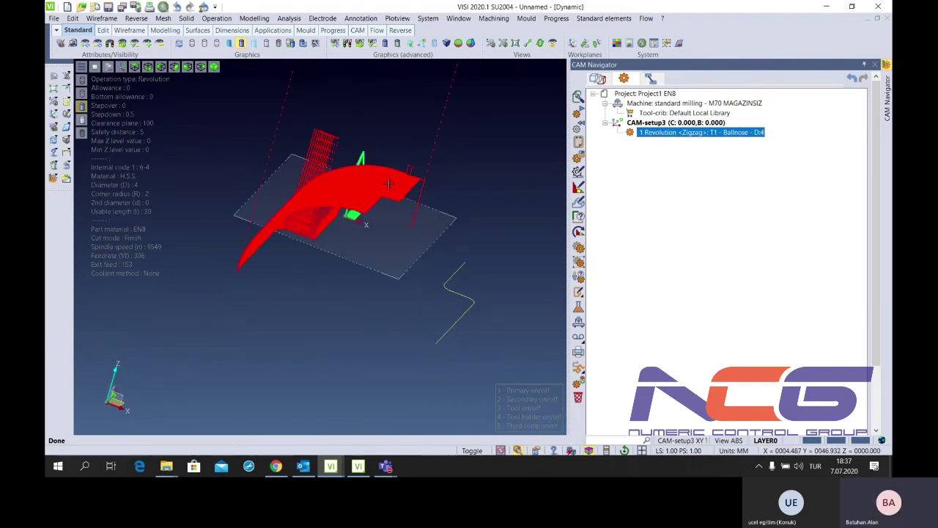
scroll(390, 196, "down", 2)
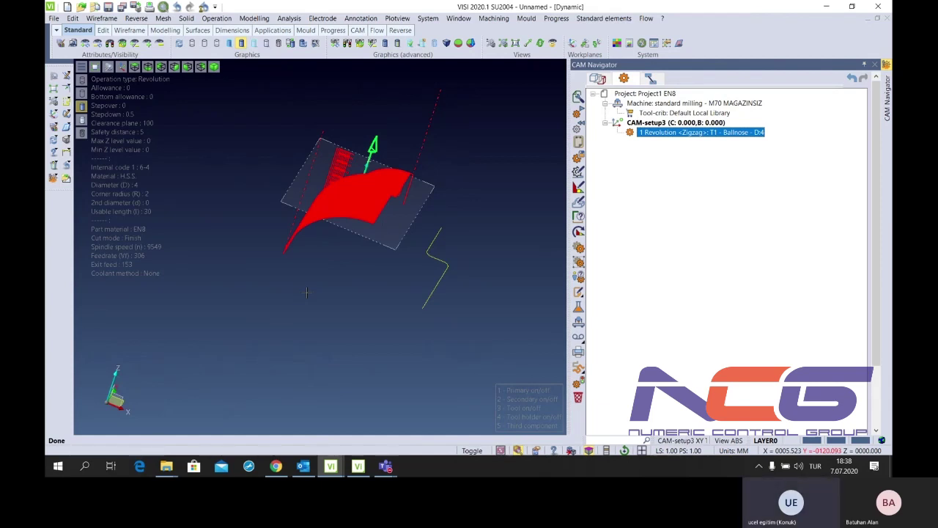
mouse_move(306, 291)
middle_mouse_down()
mouse_move(337, 240)
mouse_move(305, 196)
middle_mouse_up()
left_click(305, 196)
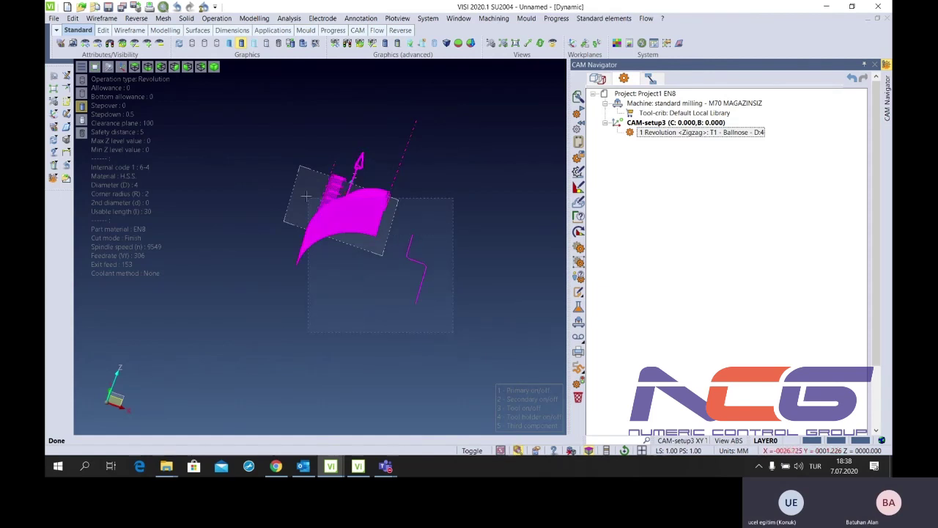
mouse_move(306, 196)
middle_mouse_down()
mouse_move(374, 258)
mouse_move(404, 317)
middle_mouse_up()
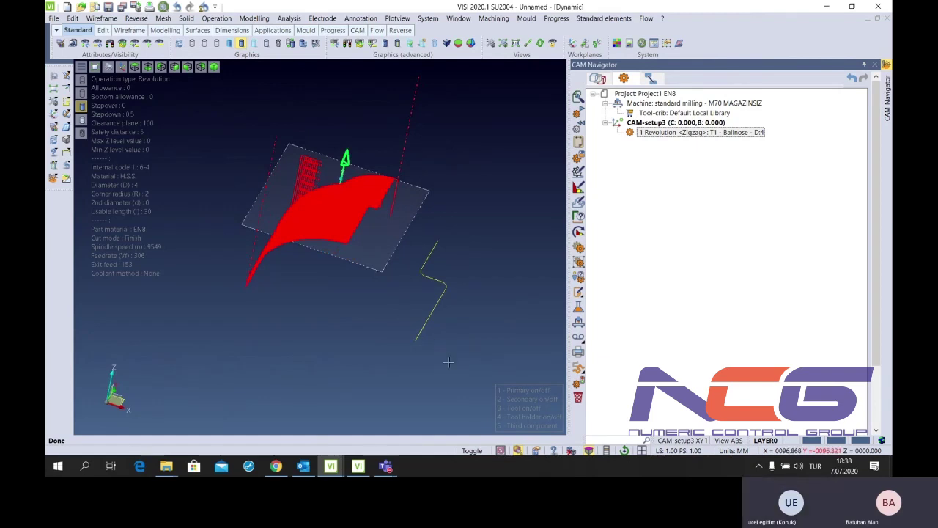
left_click_drag(452, 374, 373, 290)
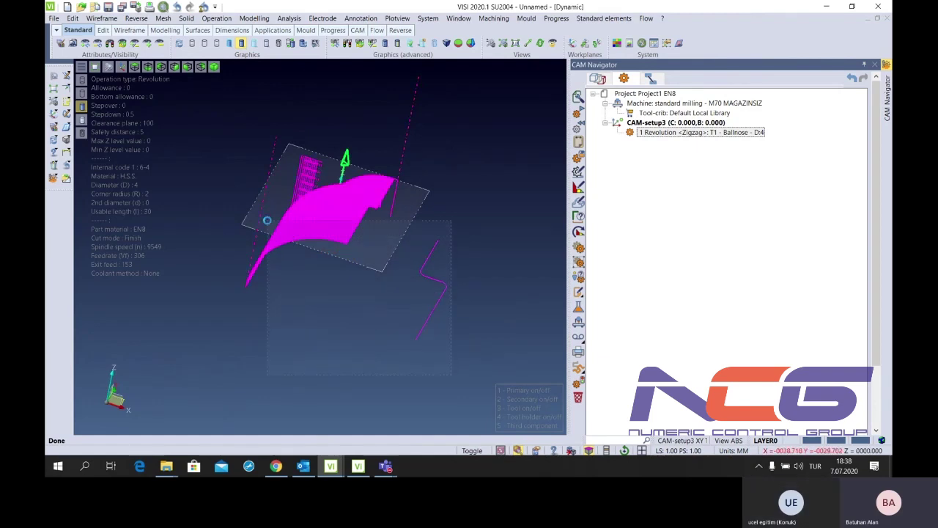
right_click(321, 218)
Dismiss the context menu, clear the selection, and orbit to review the 90–180° toolpath
left_click(292, 278)
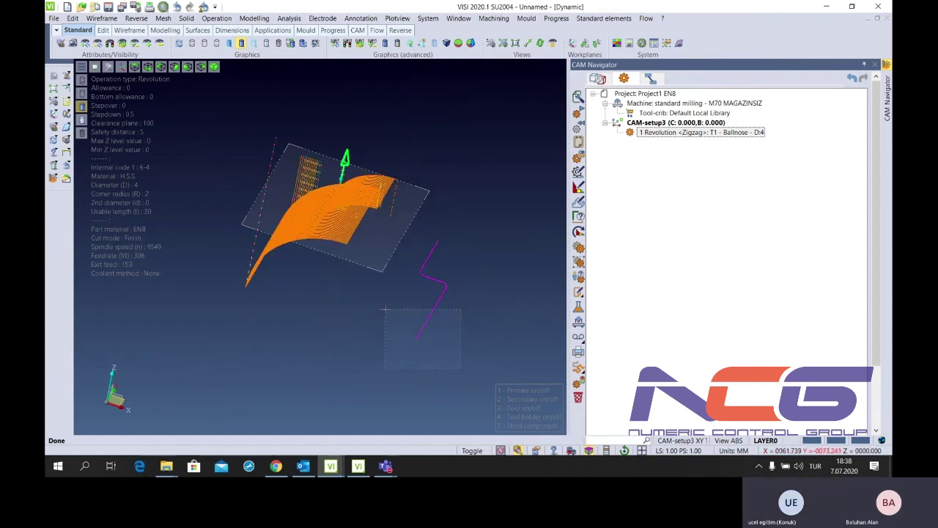
left_click(314, 309)
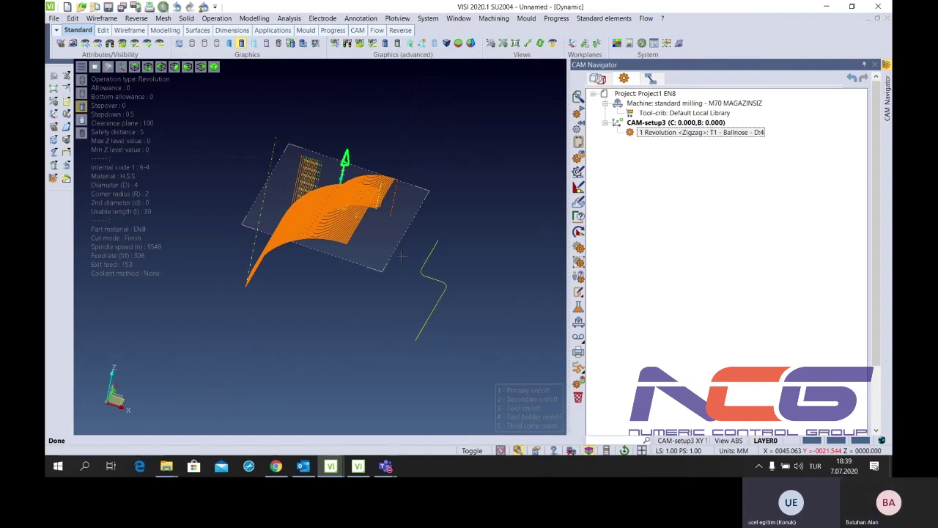
scroll(402, 255, "down", 2)
scroll(385, 250, "up", 3)
middle_click_drag(385, 250, 370, 253)
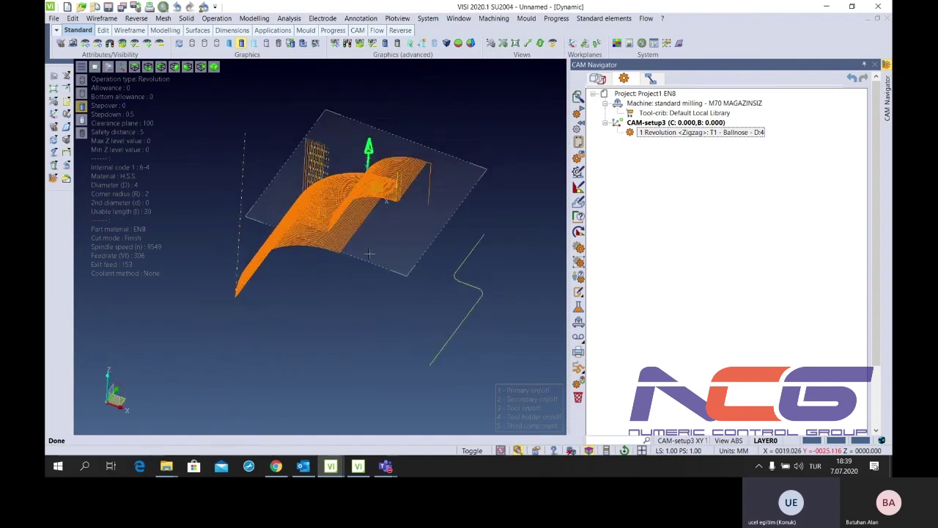
scroll(370, 254, "down", 2)
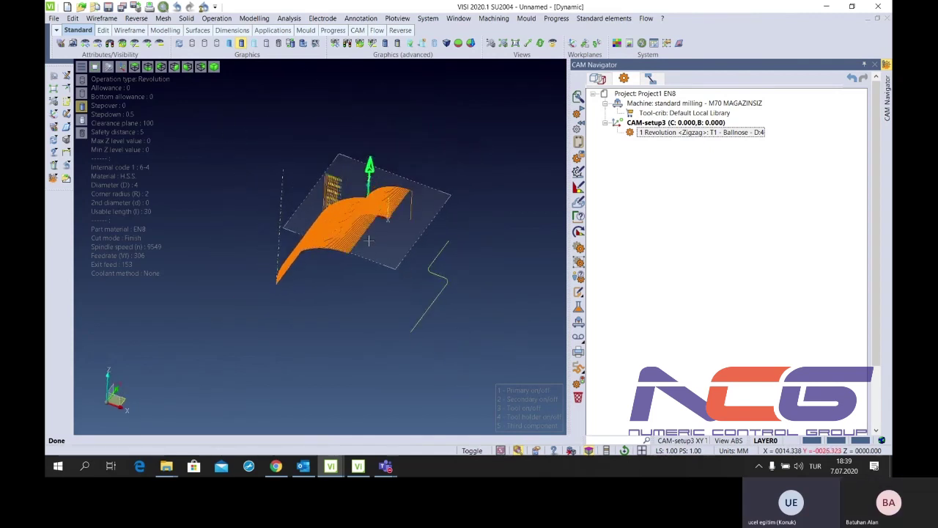
scroll(369, 217, "up", 3)
mouse_move(368, 217)
middle_mouse_down()
mouse_move(368, 235)
mouse_move(390, 260)
middle_mouse_up()
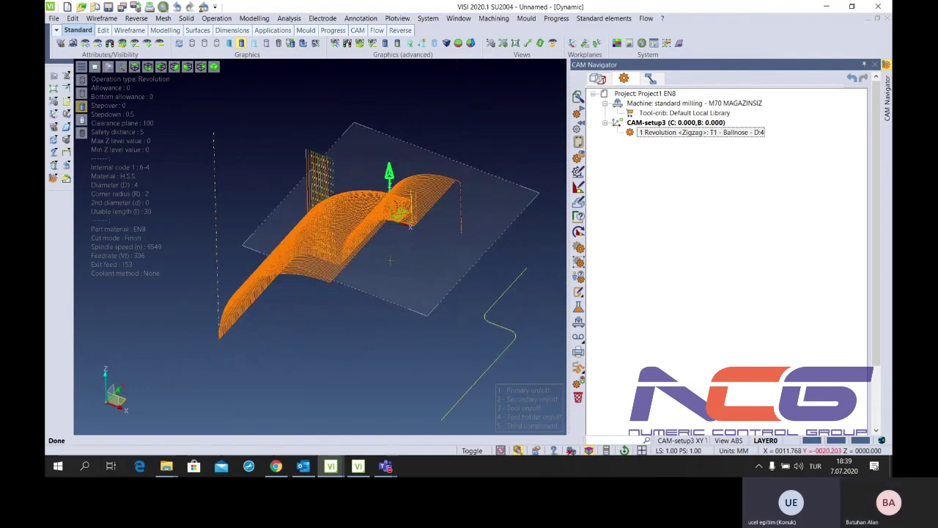
scroll(390, 261, "down", 1)
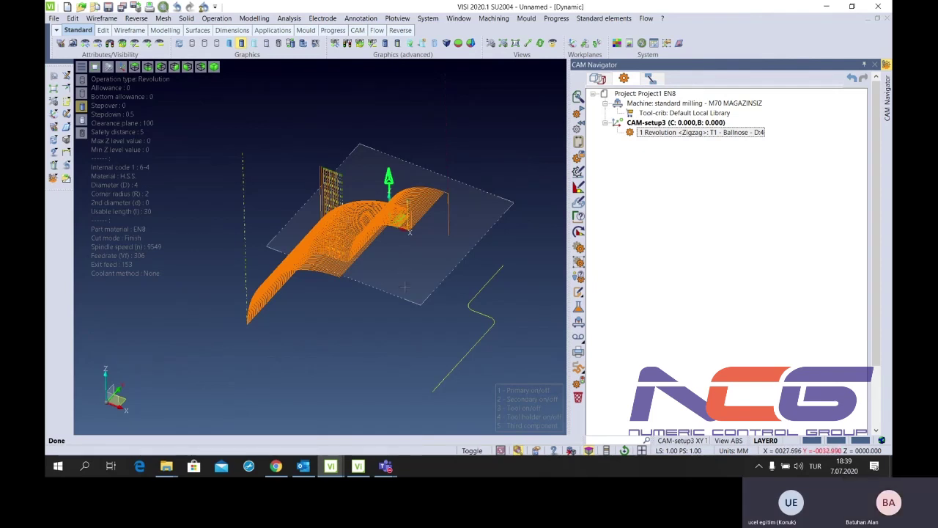
mouse_move(406, 287)
middle_mouse_down()
mouse_move(318, 273)
mouse_move(343, 276)
middle_mouse_up()
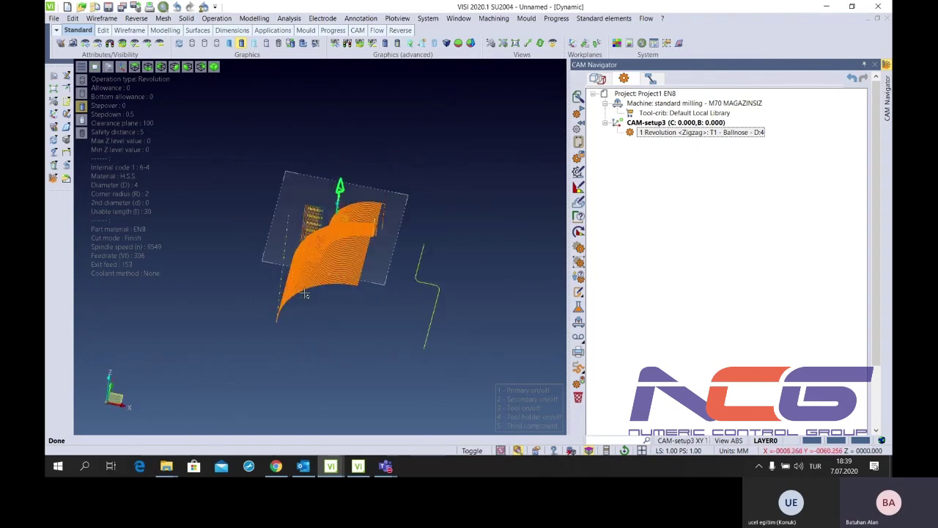
Turn the toolpath surface to face front, then bring the Teams meeting window forward
scroll(344, 275, "up", 2)
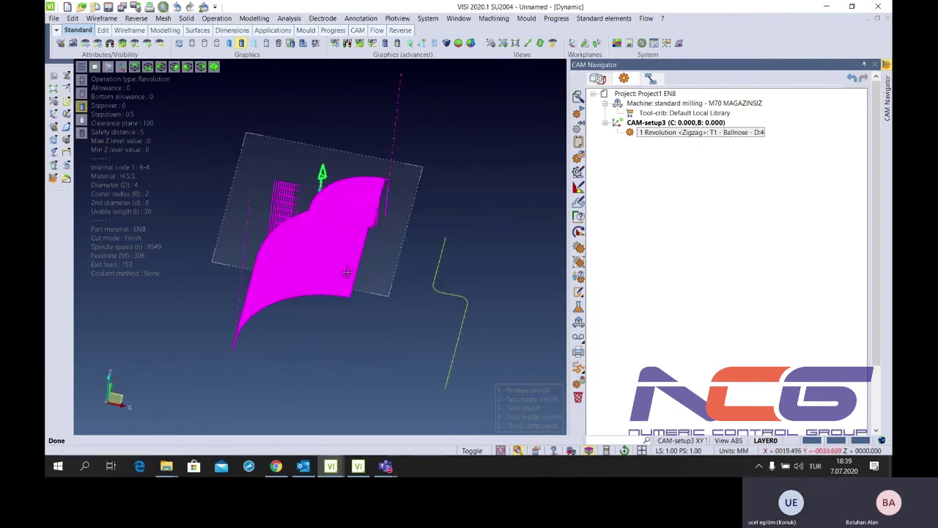
middle_click_drag(347, 273, 381, 286)
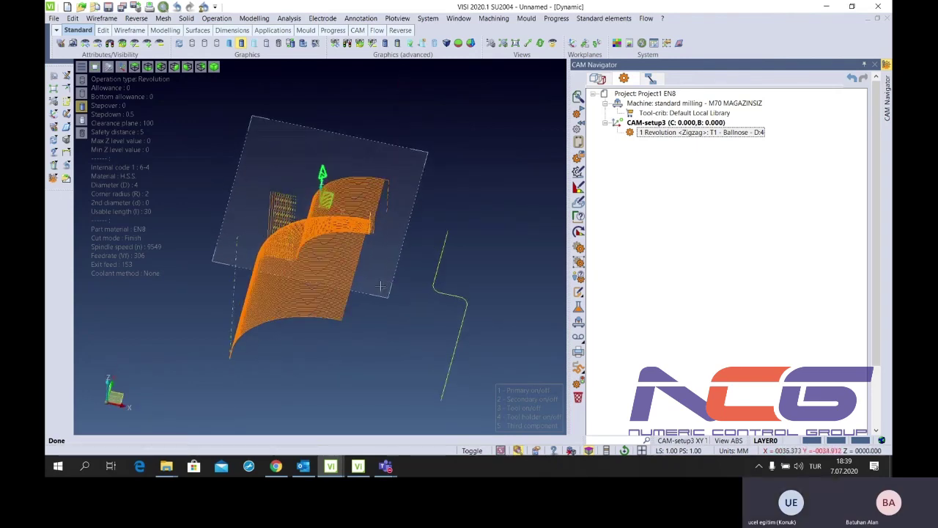
scroll(381, 286, "down", 2)
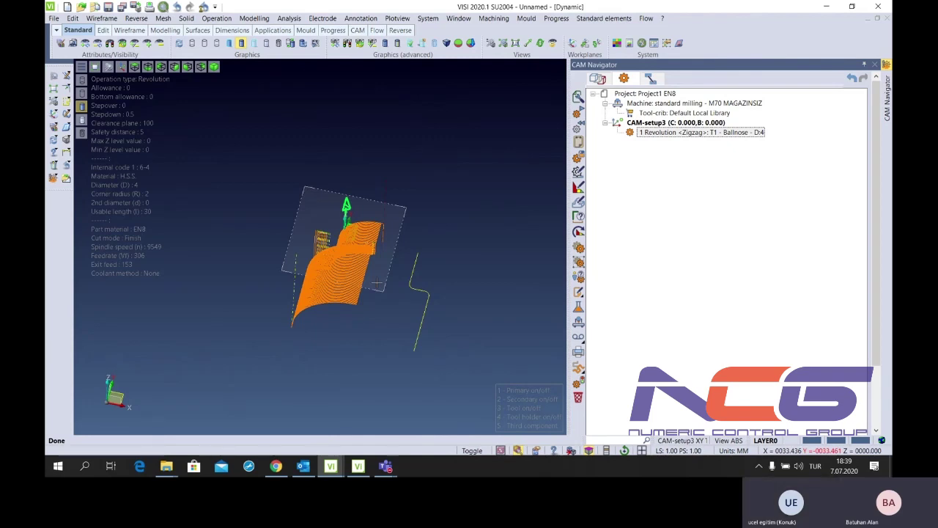
left_click(413, 419)
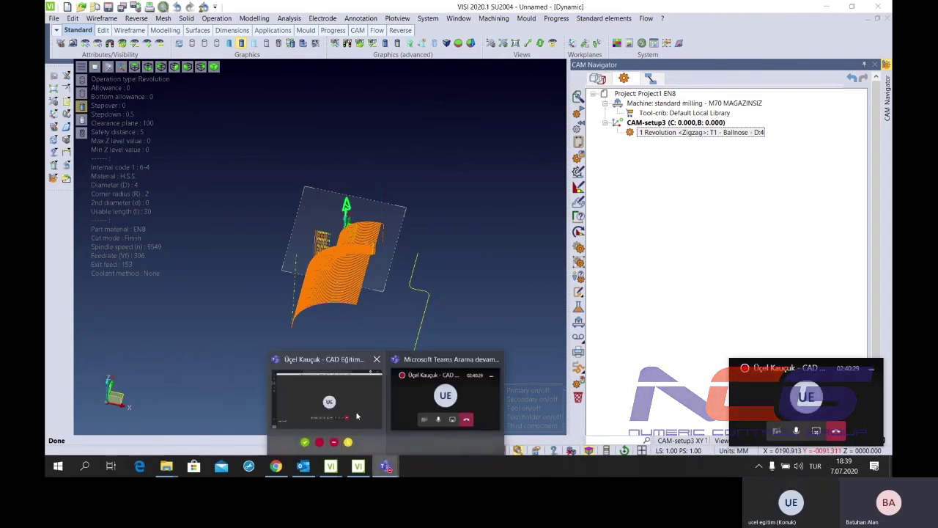
left_click(357, 416)
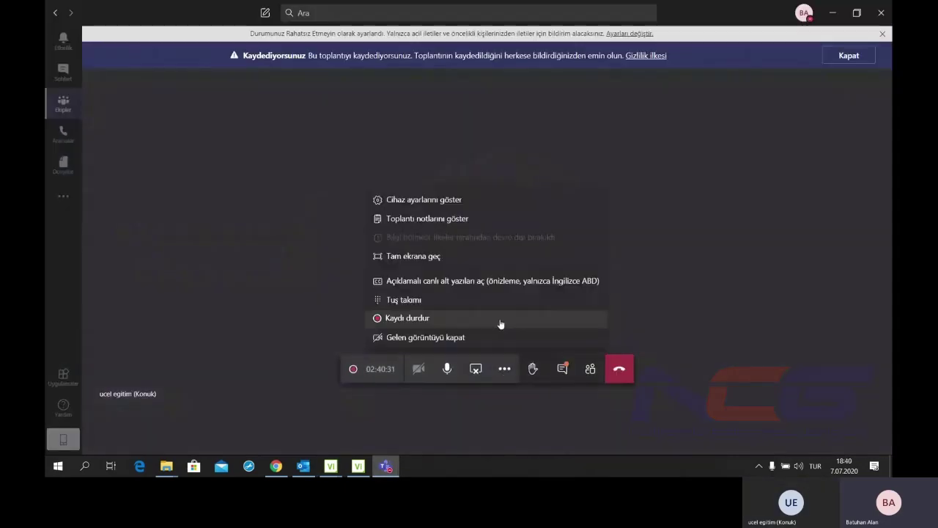